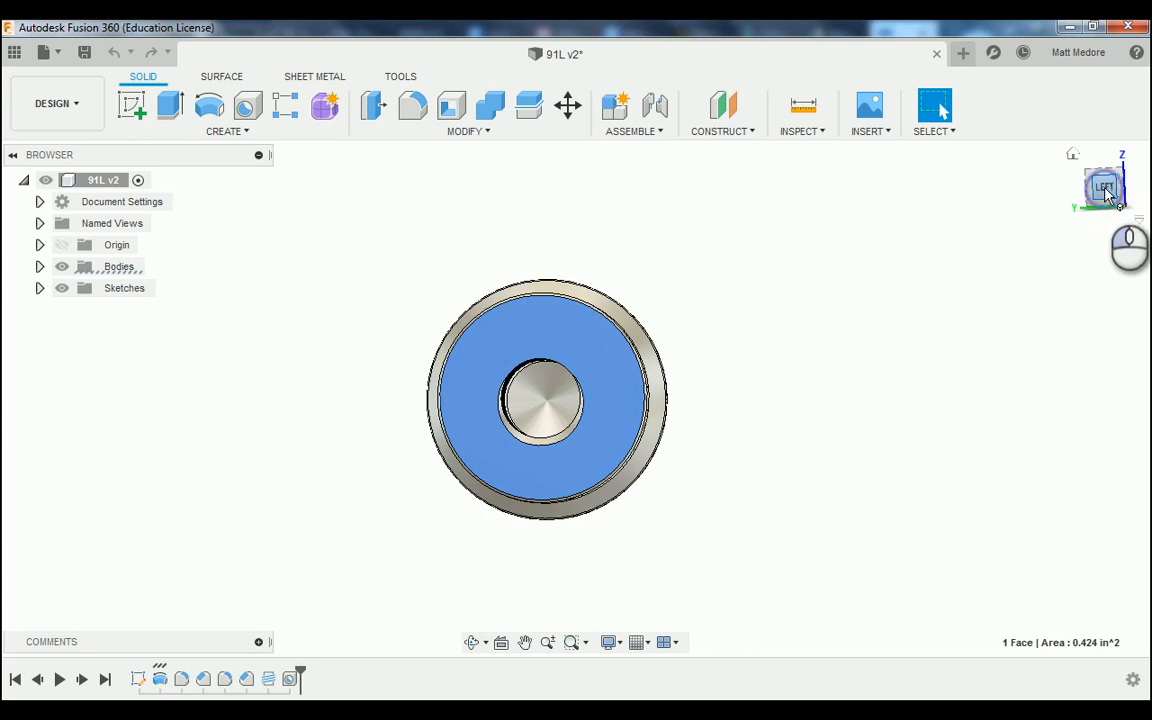
Set the model's left view as the Front view and save the design with the version description "User Saved"
{"action": "left_click", "coordinate": [1106, 190]}
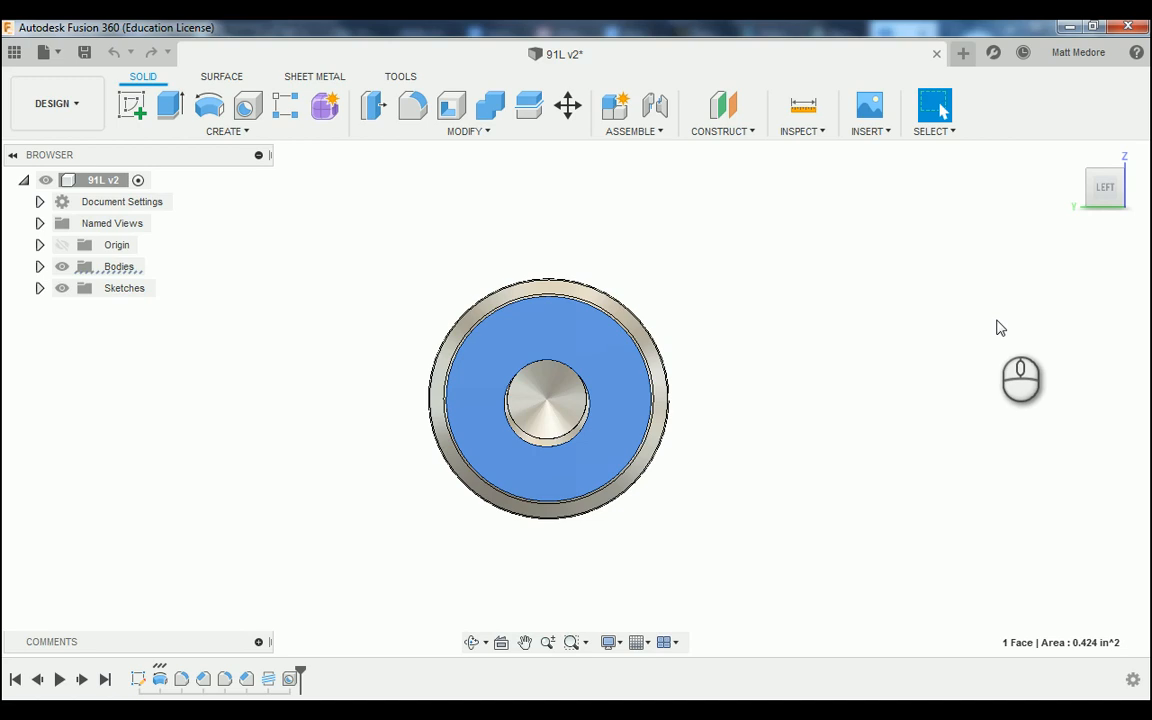
{"action": "right_click", "coordinate": [1104, 187]}
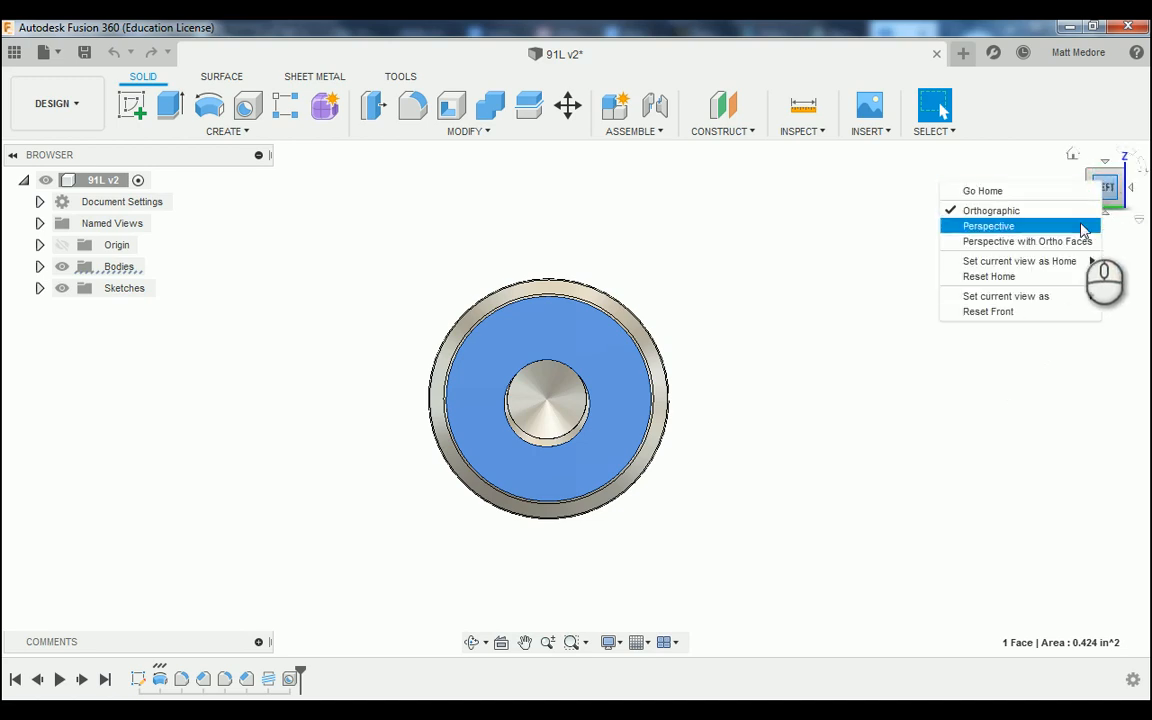
{"action": "mouse_move", "coordinate": [975, 297]}
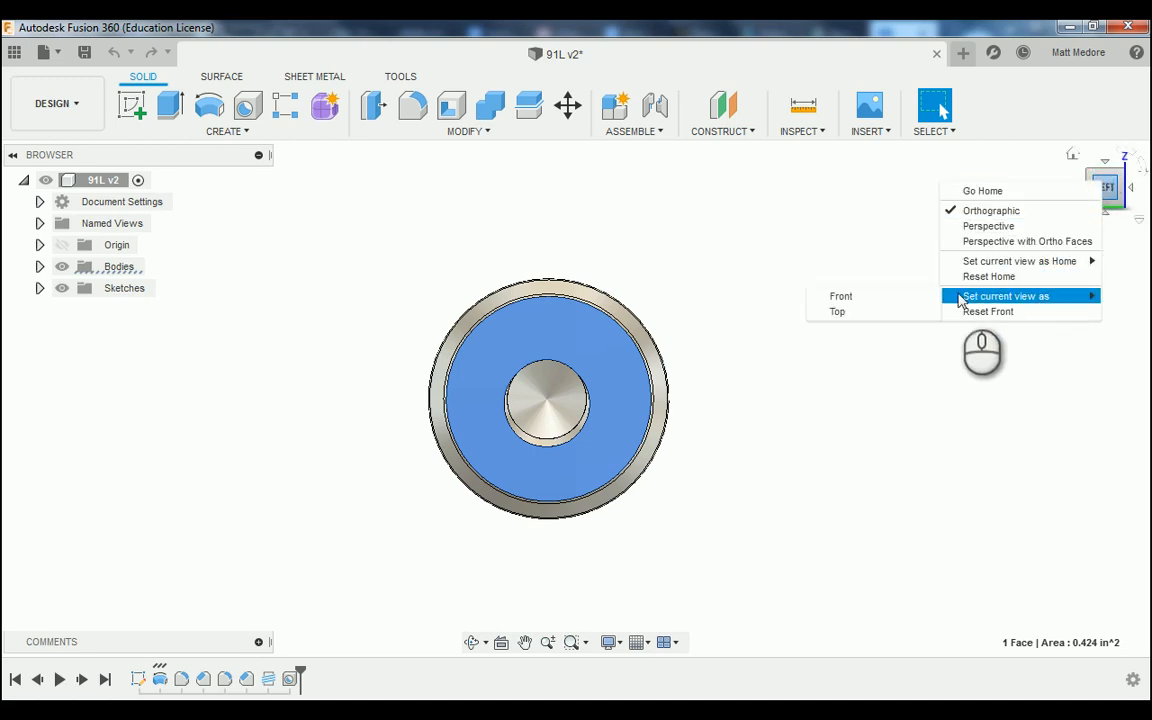
{"action": "left_click", "coordinate": [857, 303]}
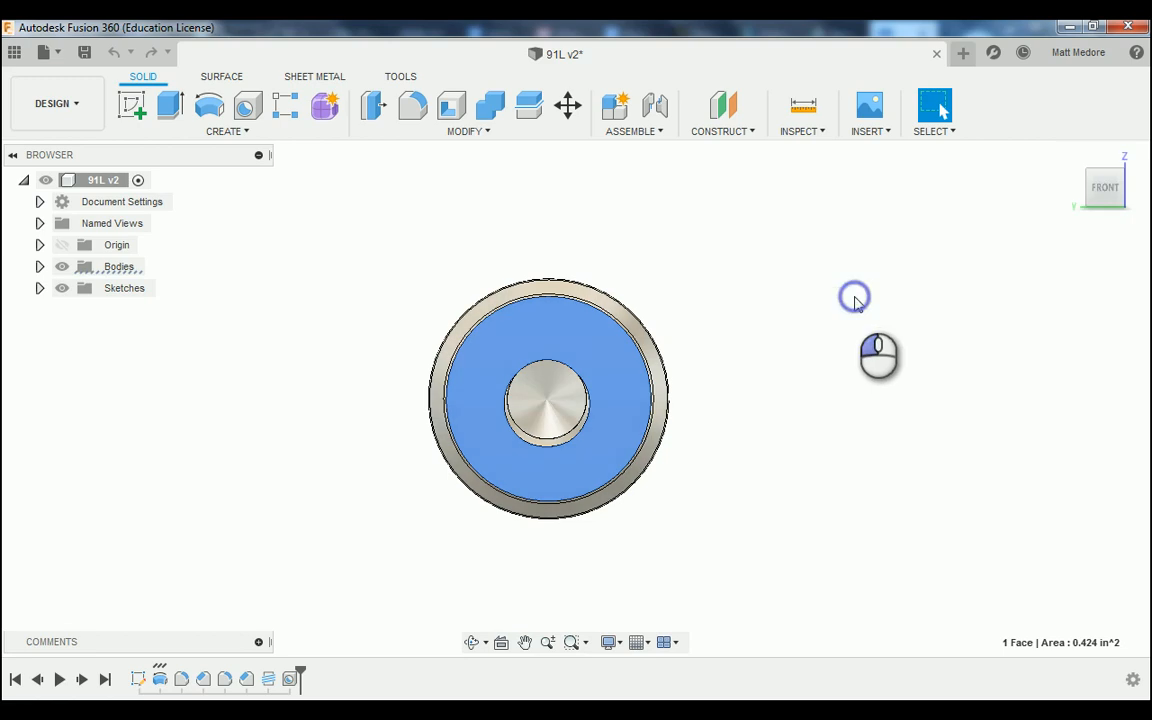
{"action": "left_click", "coordinate": [856, 347]}
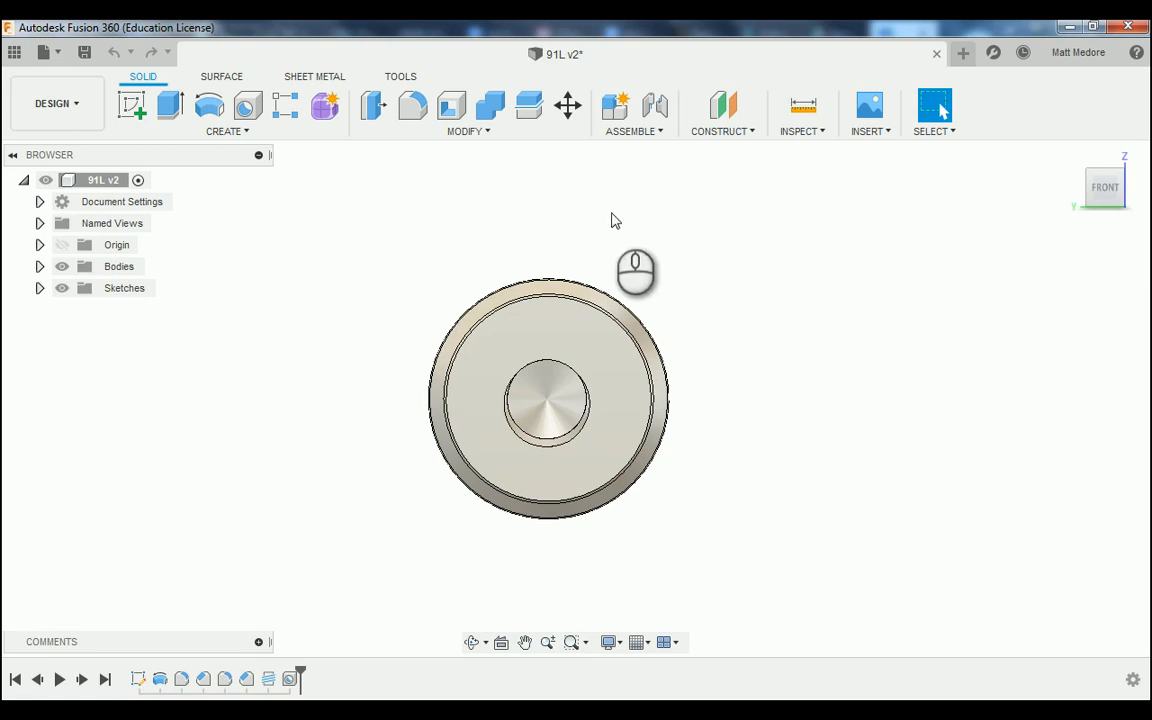
{"action": "left_click", "coordinate": [82, 55]}
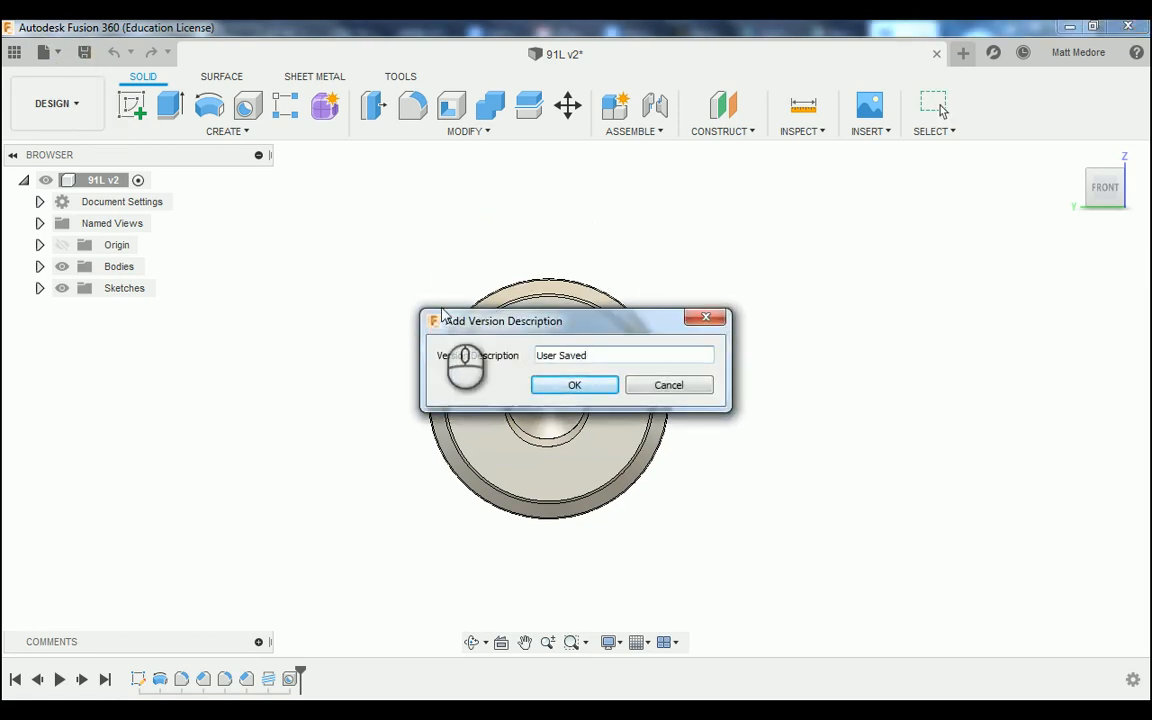
{"action": "left_click", "coordinate": [563, 393]}
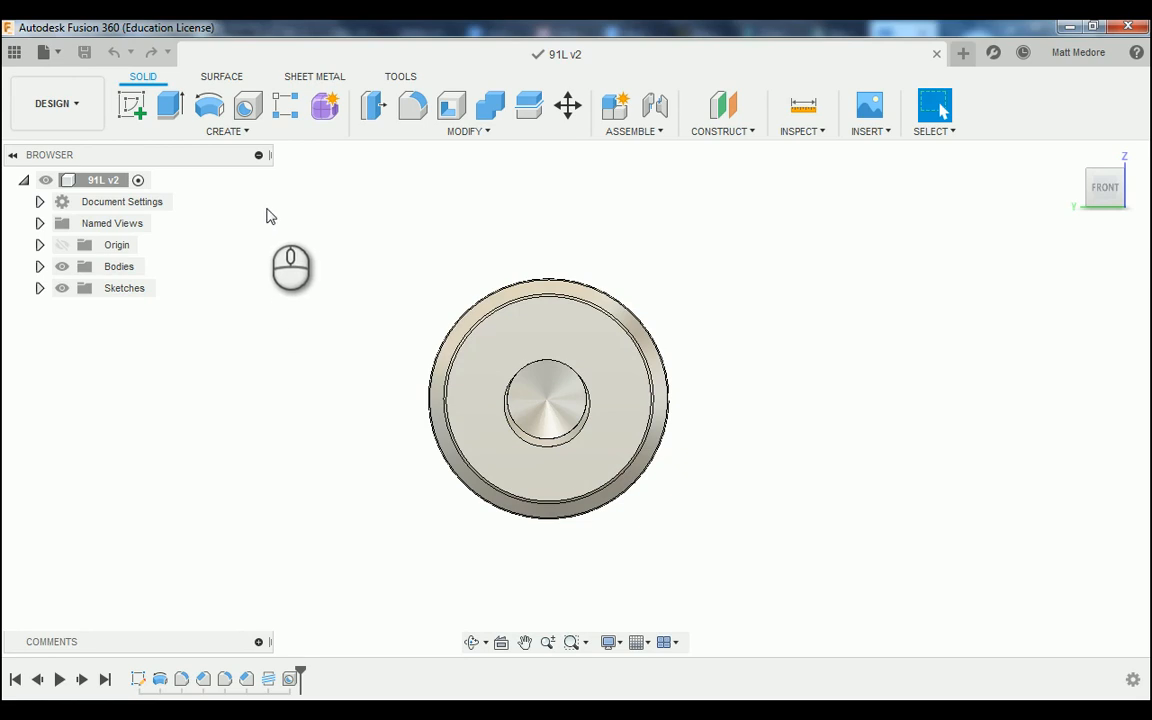
Create a new drawing from the full-assembly design using the Cougar Mfg Title Block template
{"action": "left_click", "coordinate": [78, 112]}
{"action": "mouse_move", "coordinate": [89, 340]}
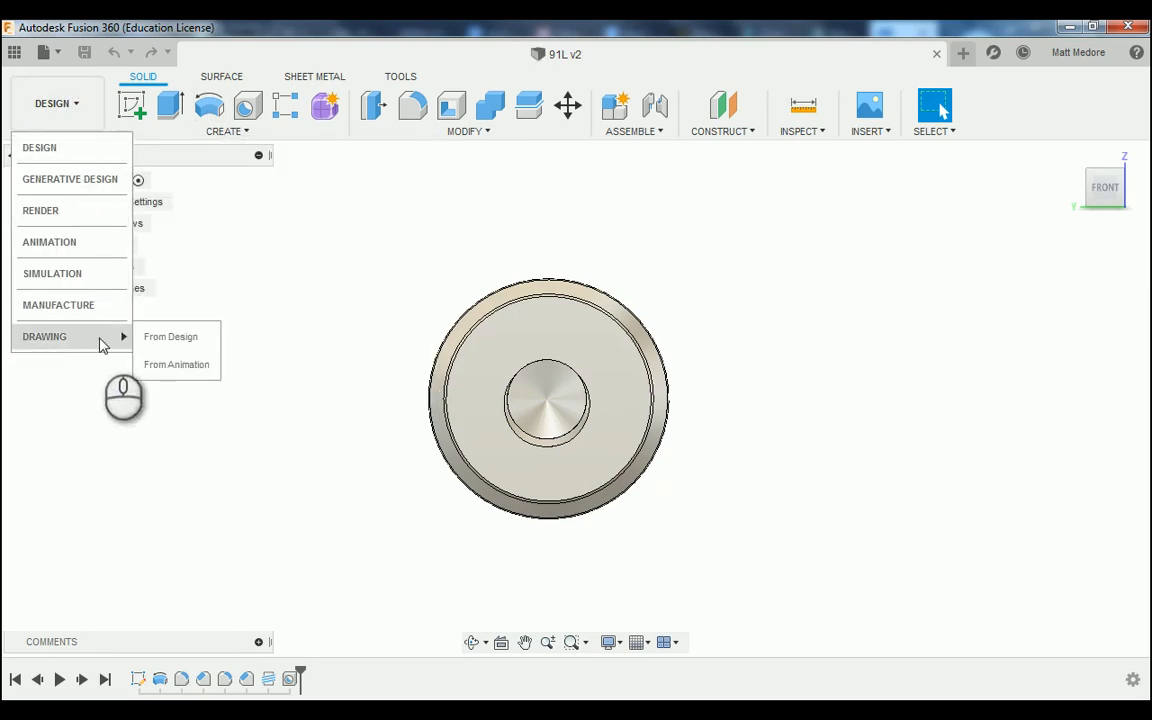
{"action": "left_click", "coordinate": [177, 340]}
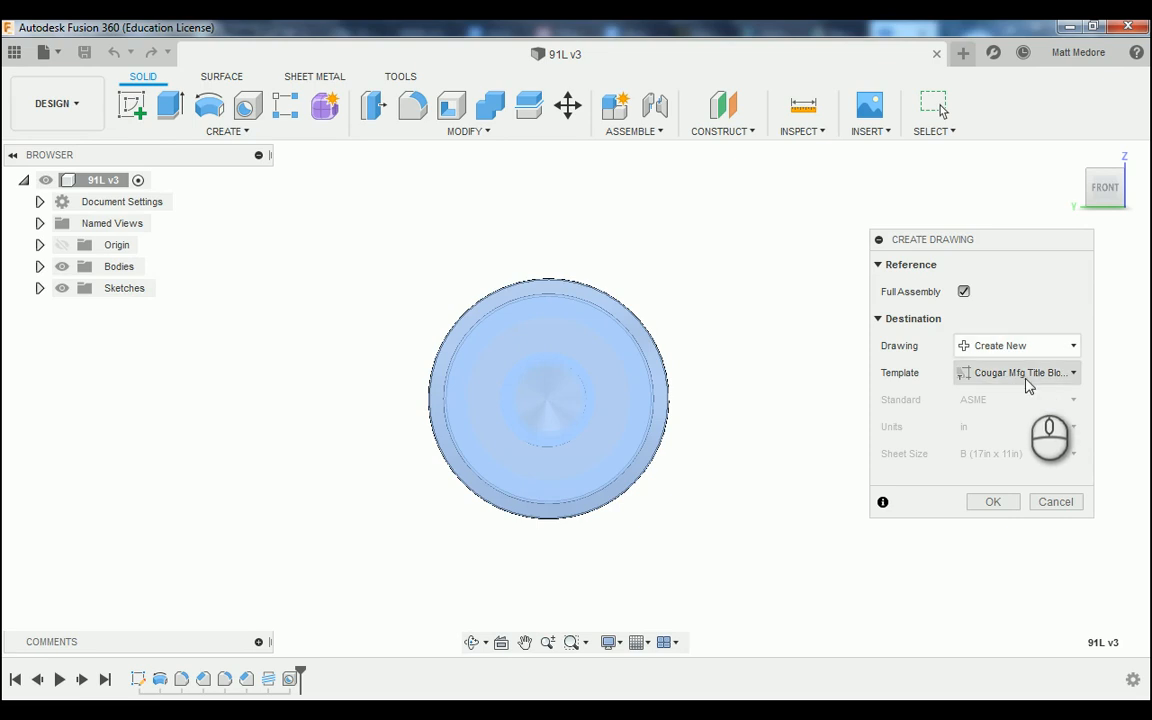
{"action": "left_click", "coordinate": [1024, 375]}
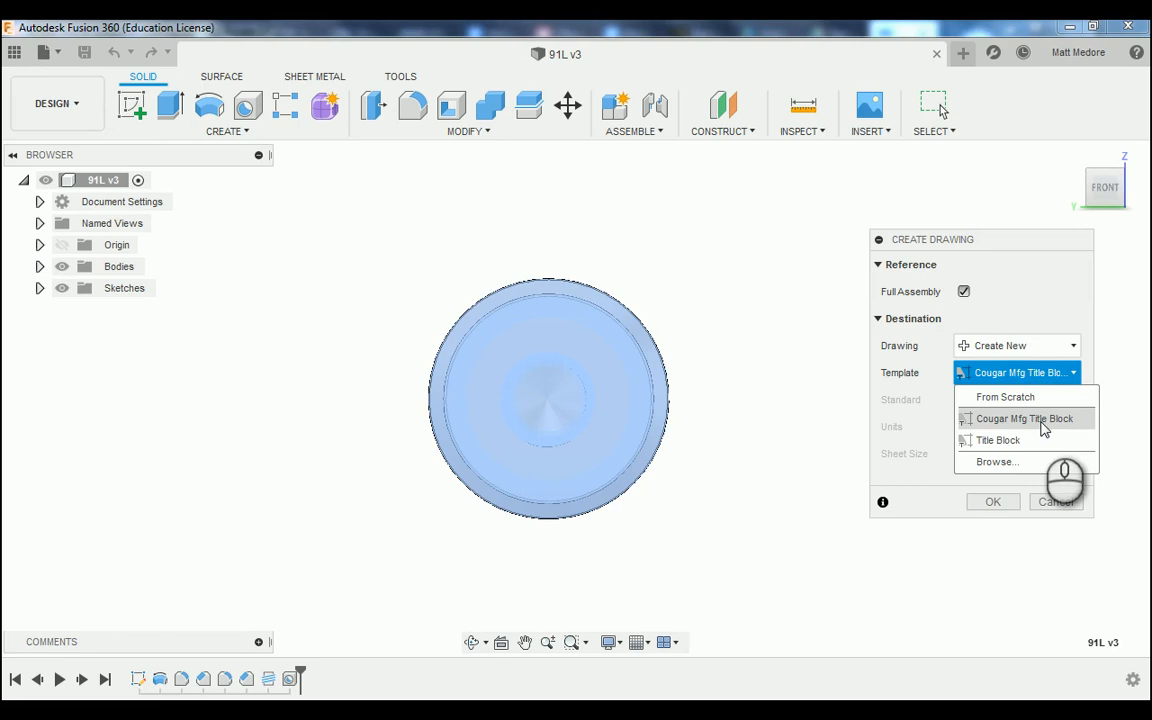
{"action": "left_click", "coordinate": [1041, 421]}
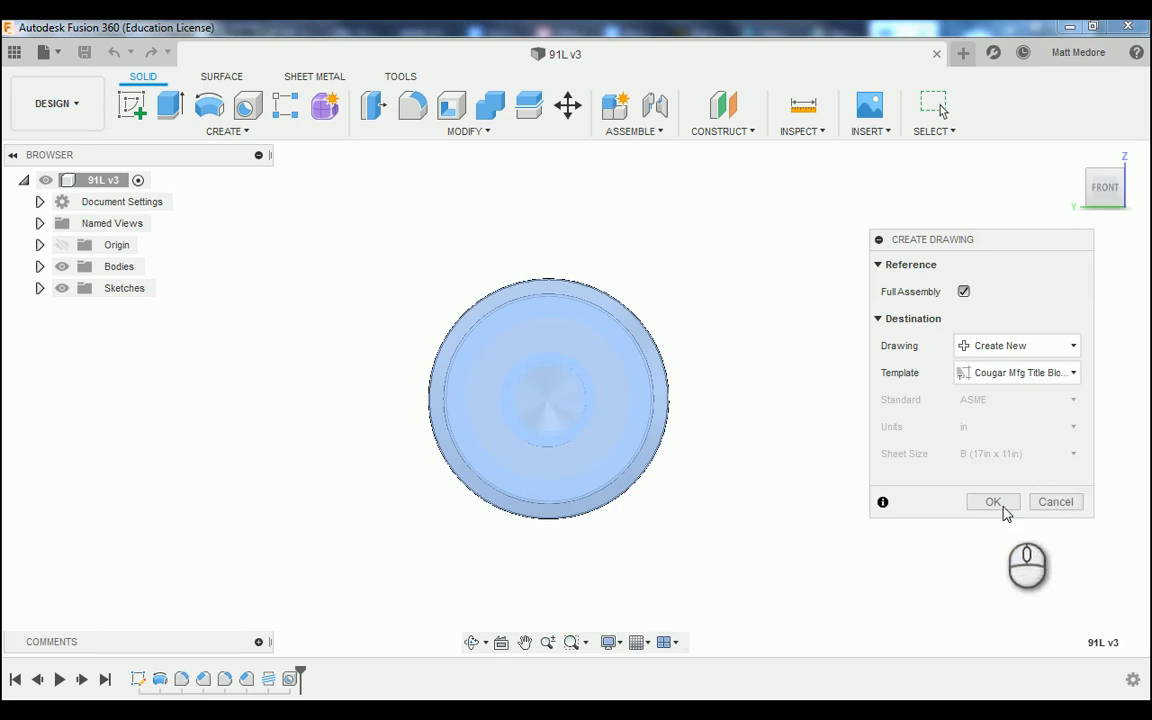
{"action": "left_click", "coordinate": [995, 503]}
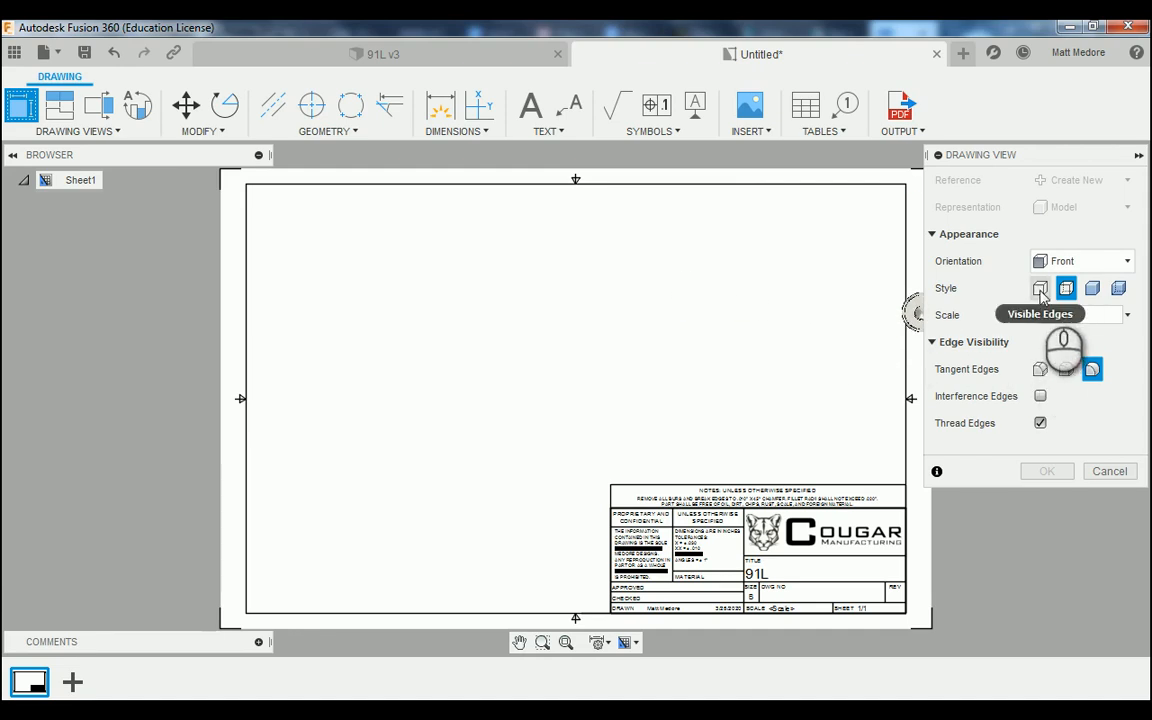
Place a front base view near the sheet's upper middle with visible edges, 2:1 scale and full-length tangent edges
{"action": "left_click", "coordinate": [1040, 288]}
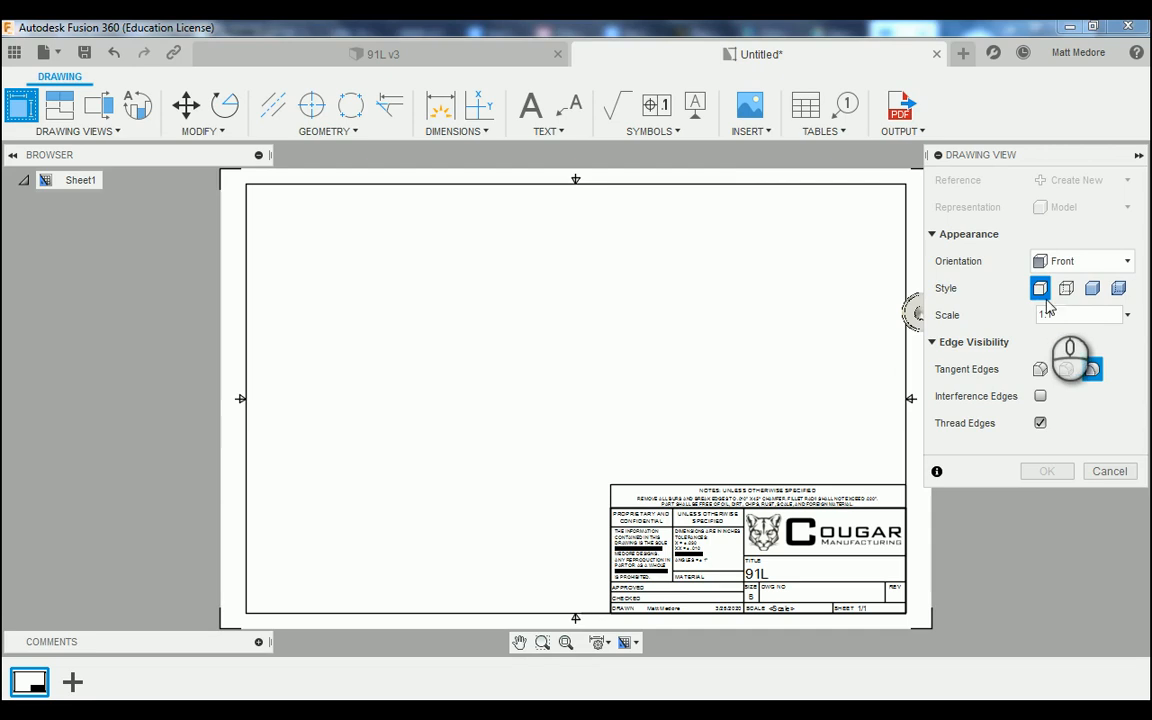
{"action": "left_click", "coordinate": [1128, 315]}
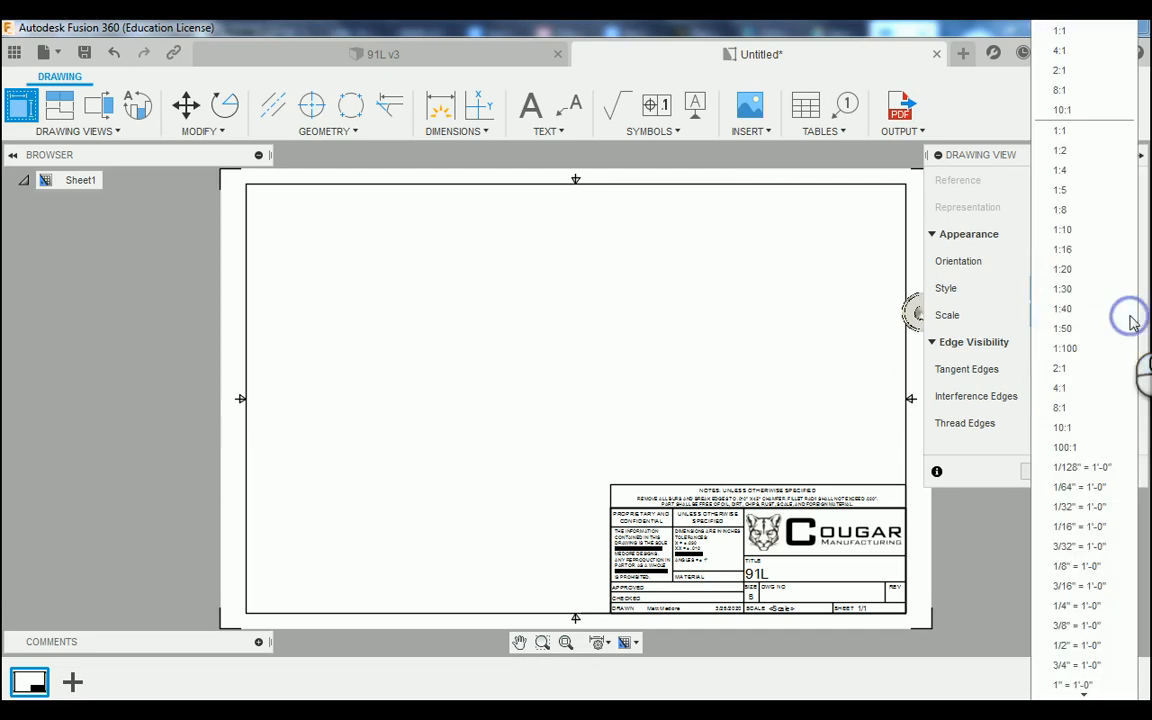
{"action": "left_click", "coordinate": [1094, 369]}
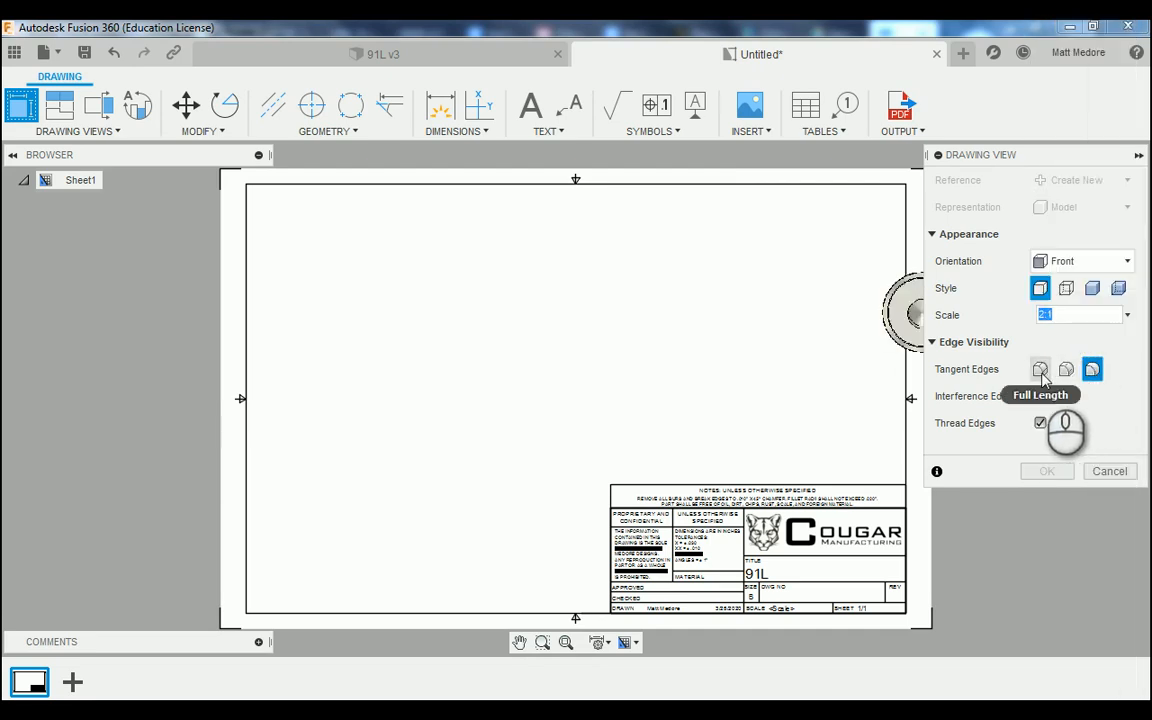
{"action": "left_click", "coordinate": [1042, 374]}
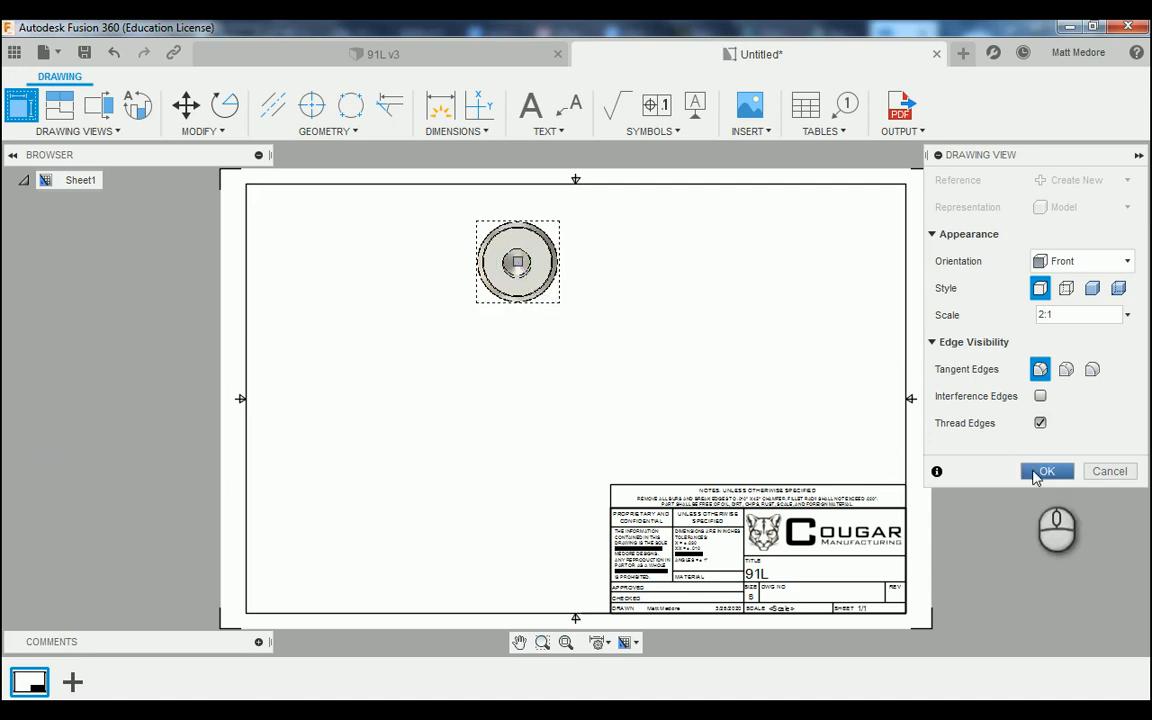
{"action": "left_click", "coordinate": [1045, 471]}
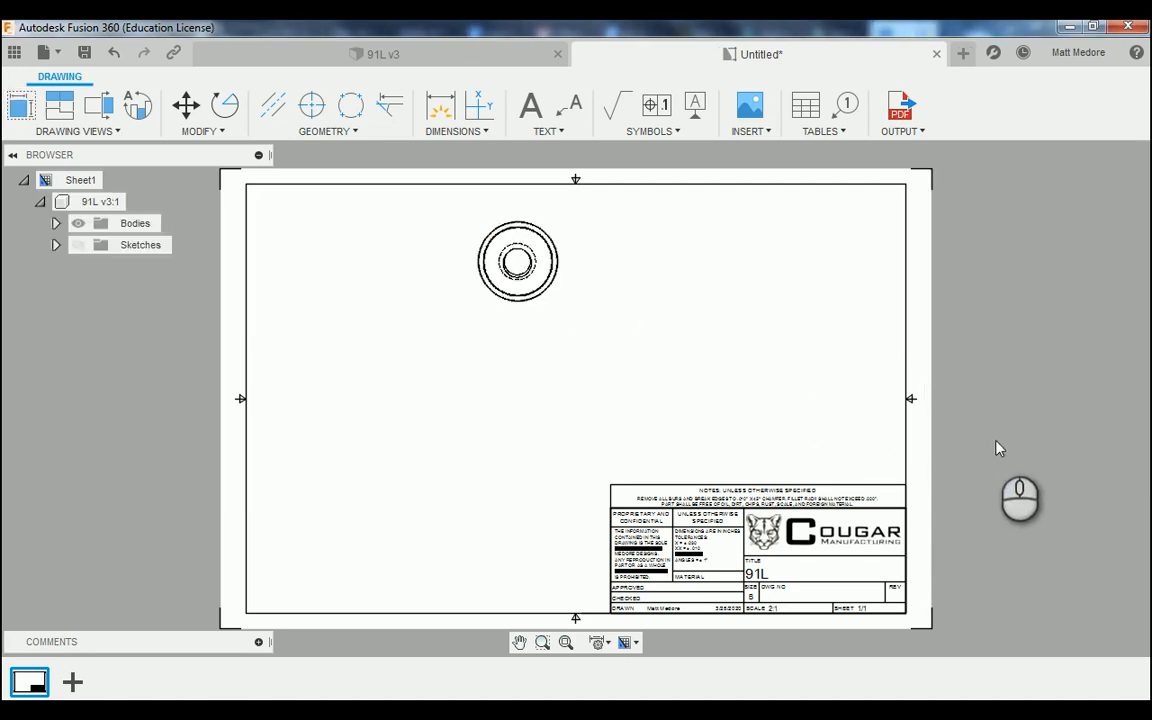
Turn off thread edges in the front base view
{"action": "scroll", "coordinate": [566, 257], "scroll_direction": "up", "scroll_amount": 4}
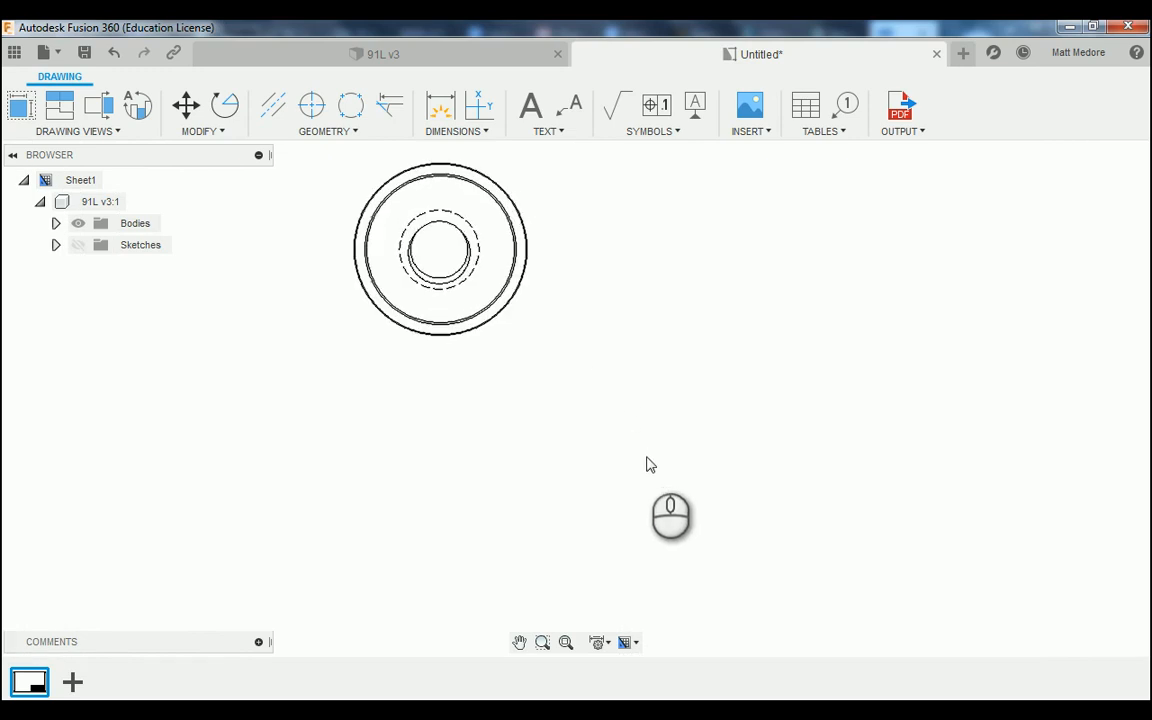
{"action": "scroll", "coordinate": [647, 464], "scroll_direction": "down", "scroll_amount": 1}
{"action": "scroll", "coordinate": [500, 283], "scroll_direction": "up", "scroll_amount": 3}
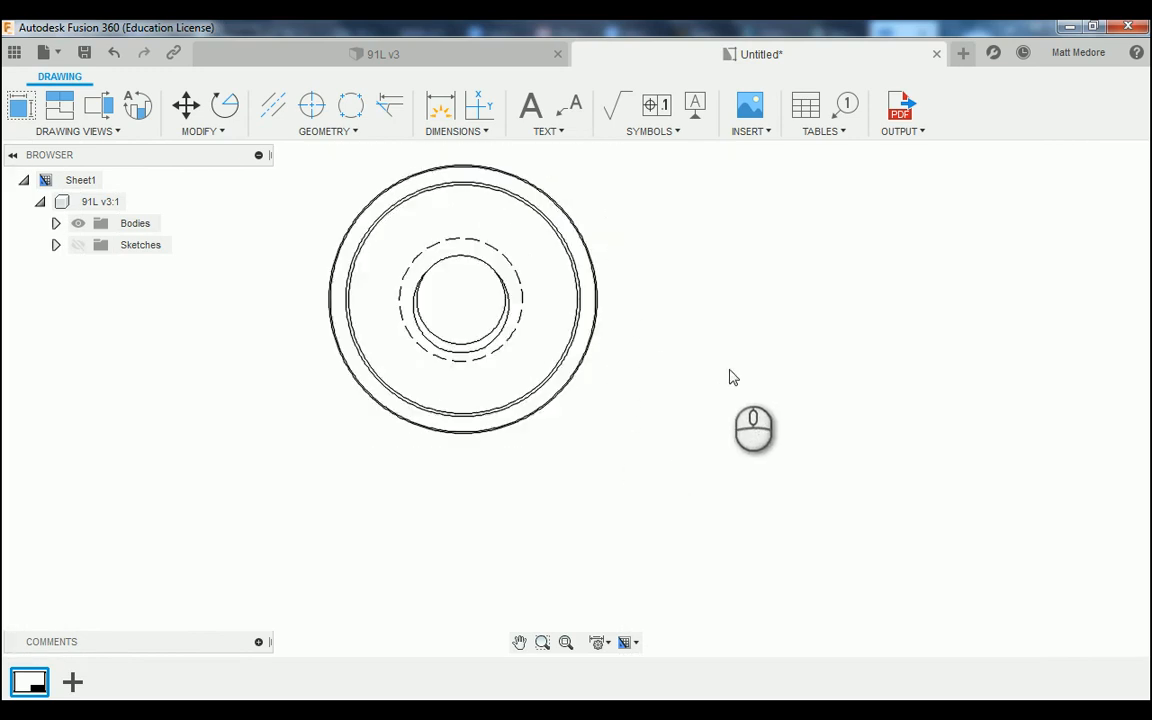
{"action": "scroll", "coordinate": [728, 378], "scroll_direction": "down", "scroll_amount": 1}
{"action": "scroll", "coordinate": [547, 220], "scroll_direction": "up", "scroll_amount": 2}
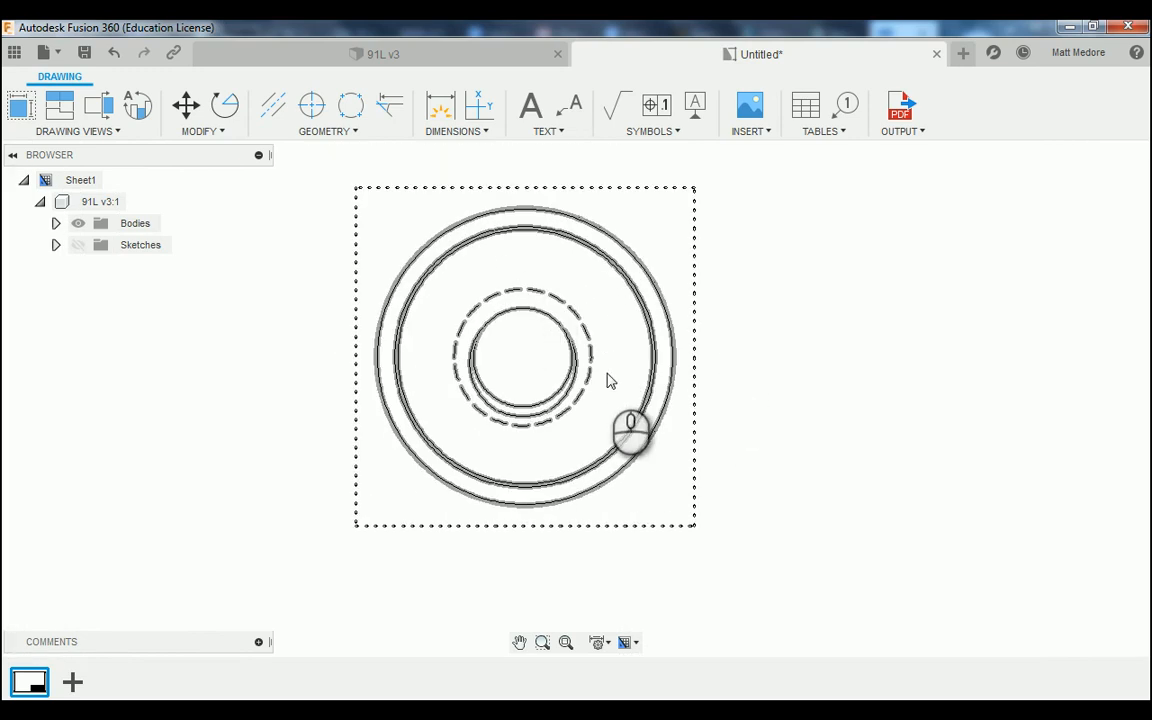
{"action": "left_click", "coordinate": [648, 318]}
{"action": "double_click", "coordinate": [648, 318]}
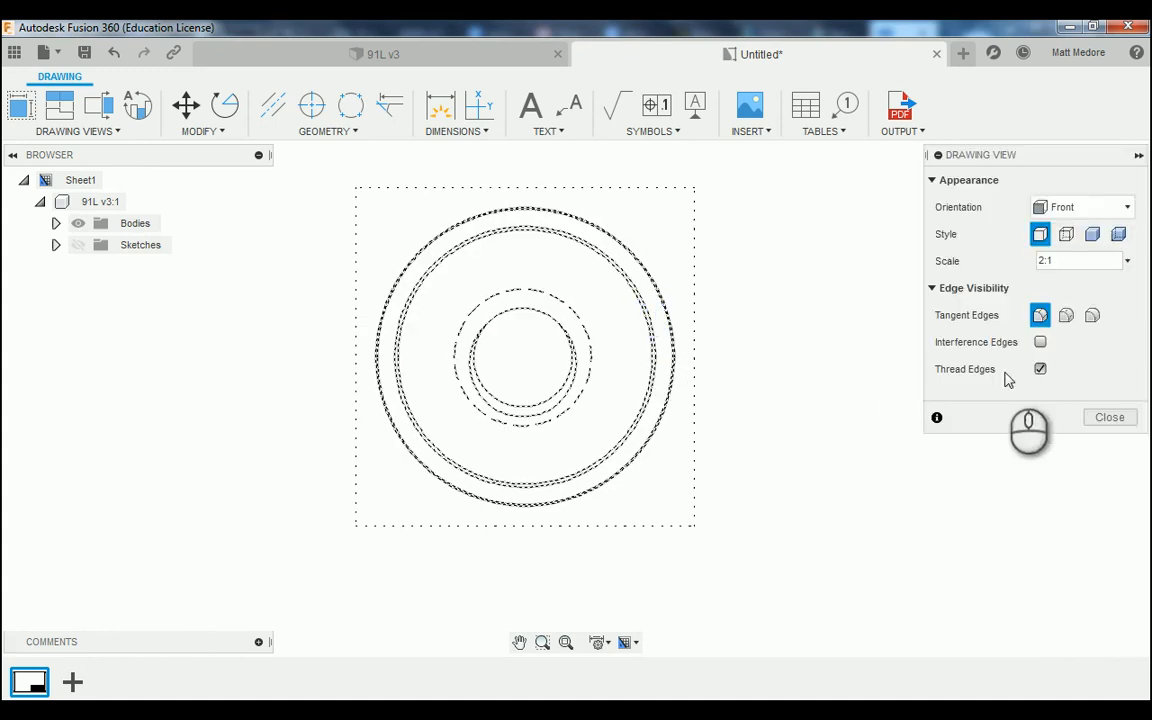
{"action": "left_click", "coordinate": [1041, 371]}
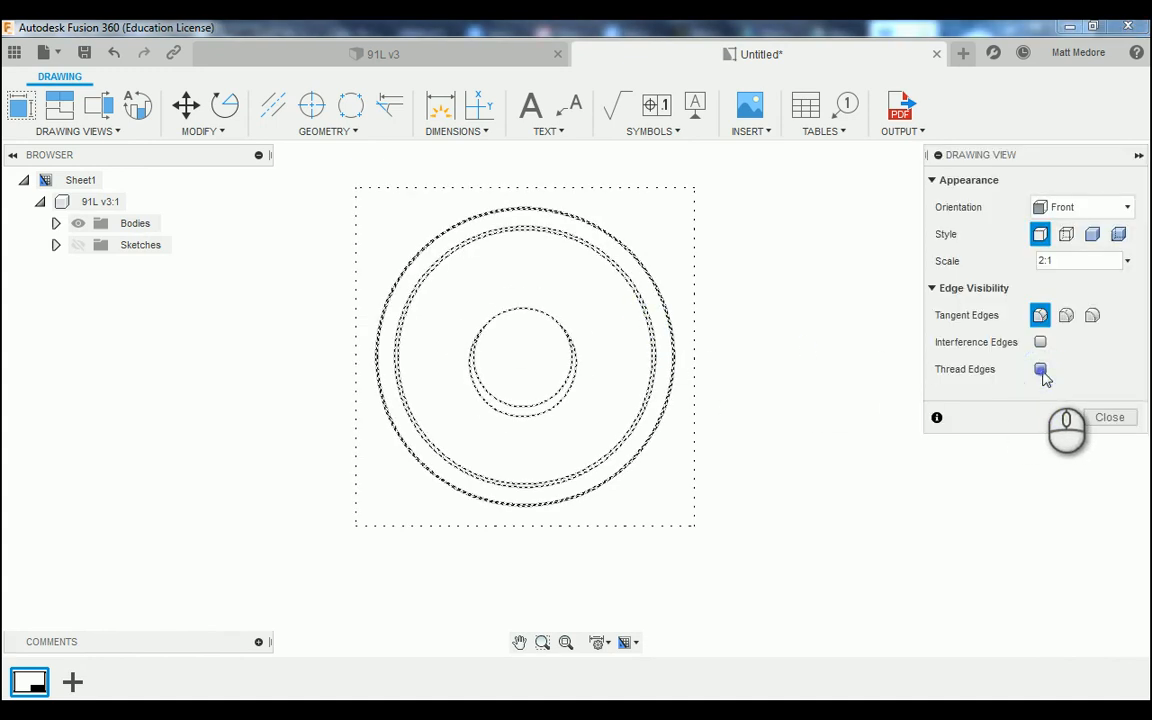
{"action": "left_click", "coordinate": [1110, 417]}
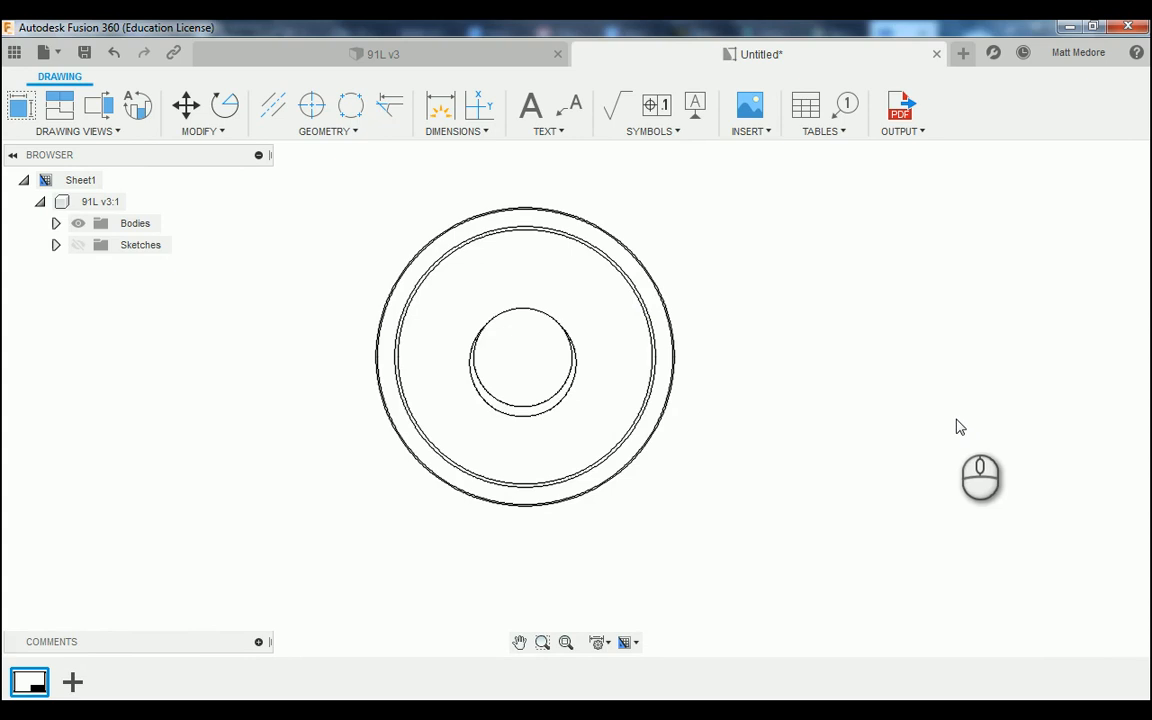
Project a side view from the front base view, placed to its right near the sheet's upper right corner
{"action": "scroll", "coordinate": [958, 431], "scroll_direction": "down", "scroll_amount": 1}
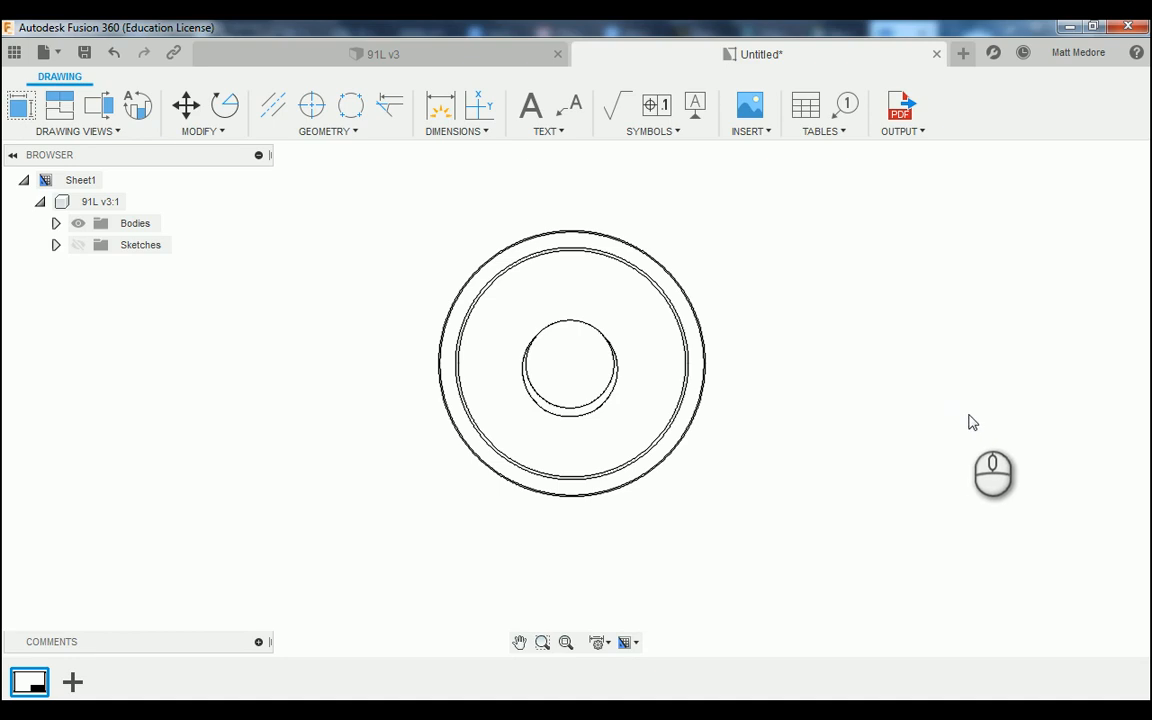
{"action": "scroll", "coordinate": [446, 424], "scroll_direction": "down", "scroll_amount": 1}
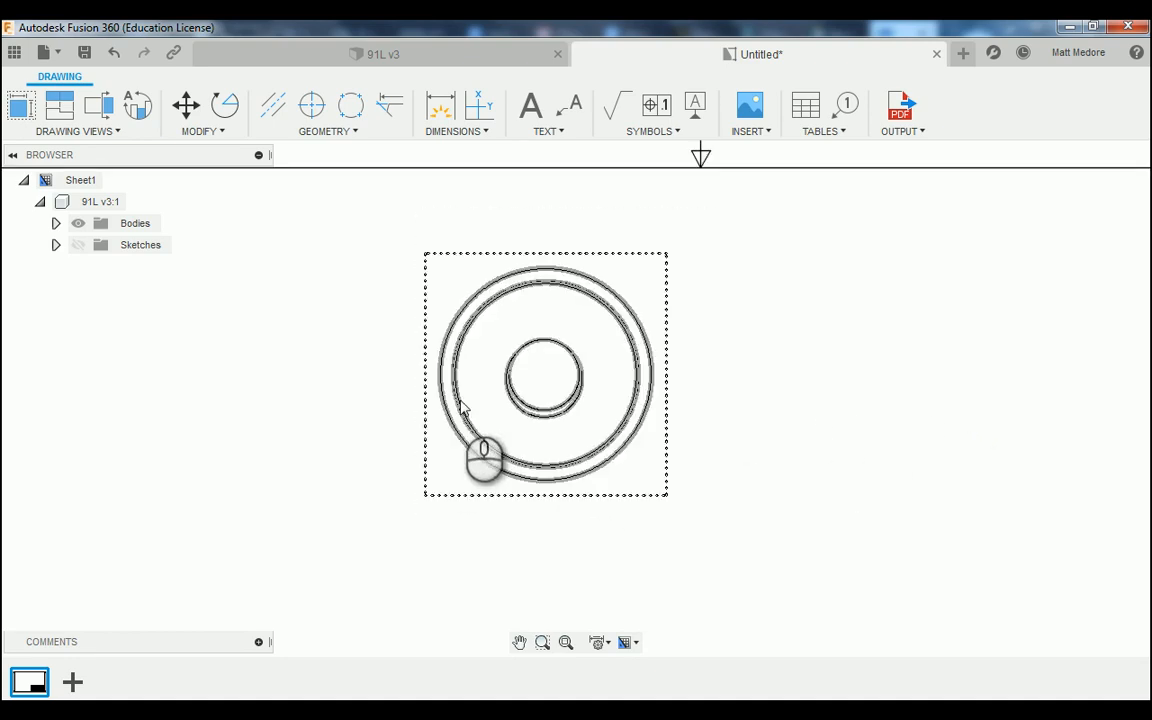
{"action": "left_click", "coordinate": [100, 131]}
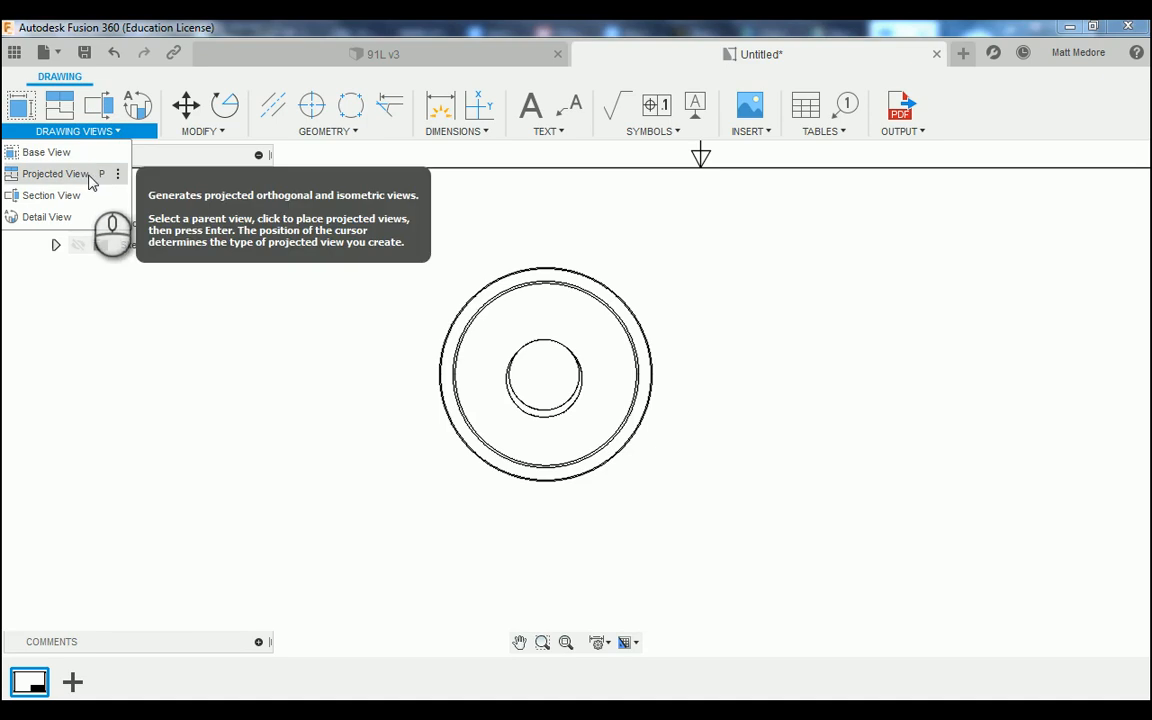
{"action": "left_click", "coordinate": [88, 175]}
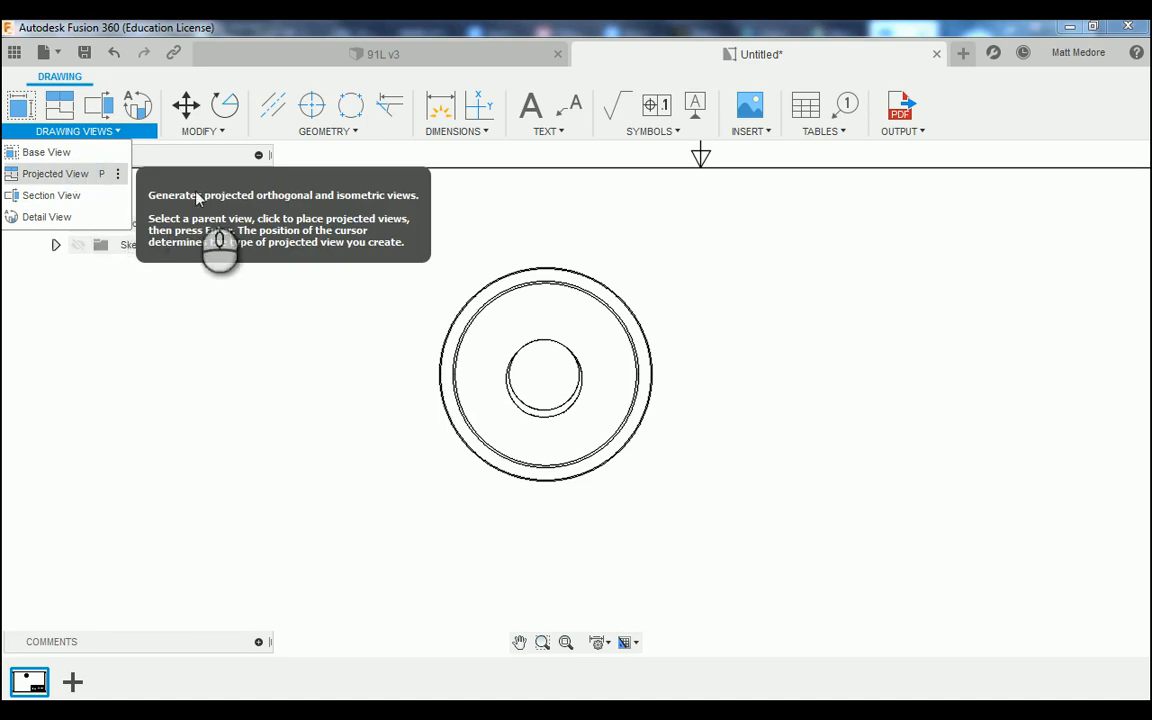
{"action": "left_click", "coordinate": [636, 298]}
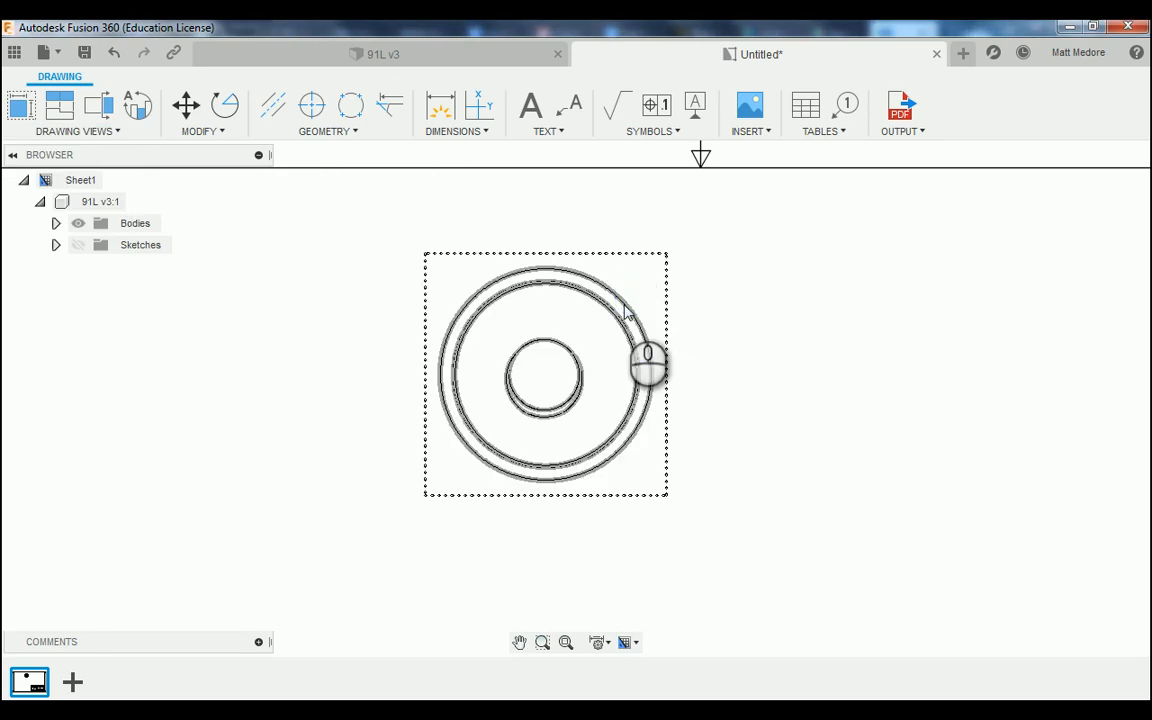
{"action": "scroll", "coordinate": [300, 456], "scroll_direction": "down", "scroll_amount": 5}
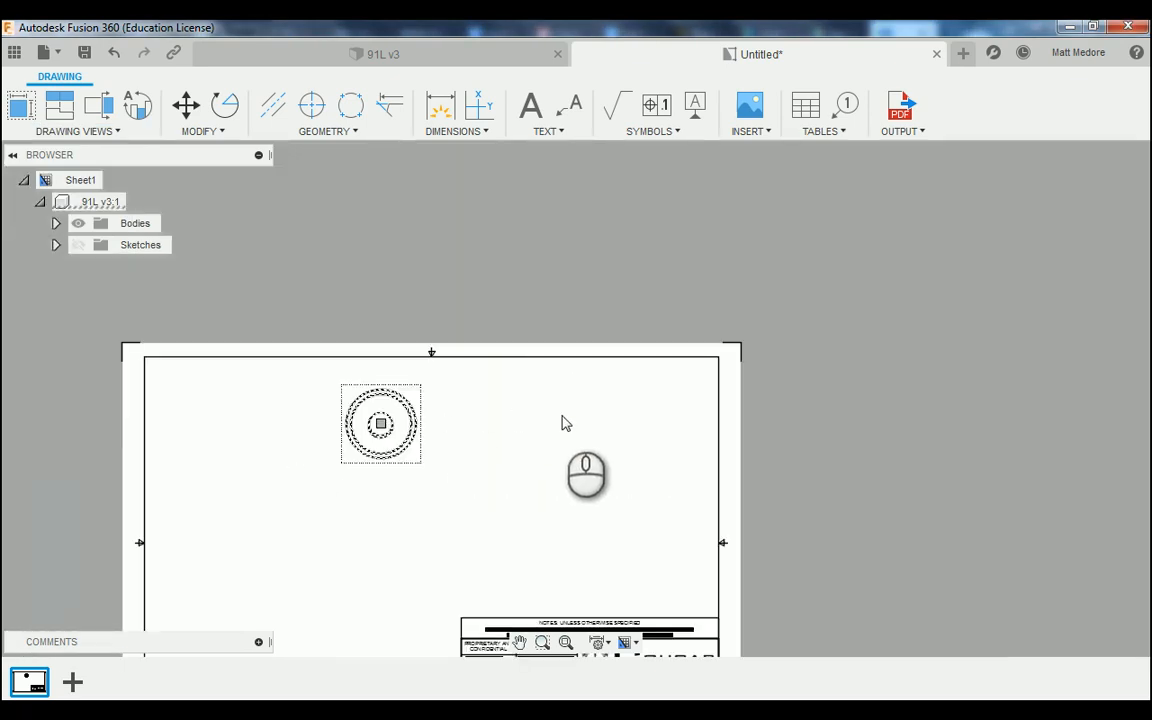
{"action": "scroll", "coordinate": [420, 438], "scroll_direction": "up", "scroll_amount": 3}
{"action": "scroll", "coordinate": [418, 438], "scroll_direction": "up", "scroll_amount": 1}
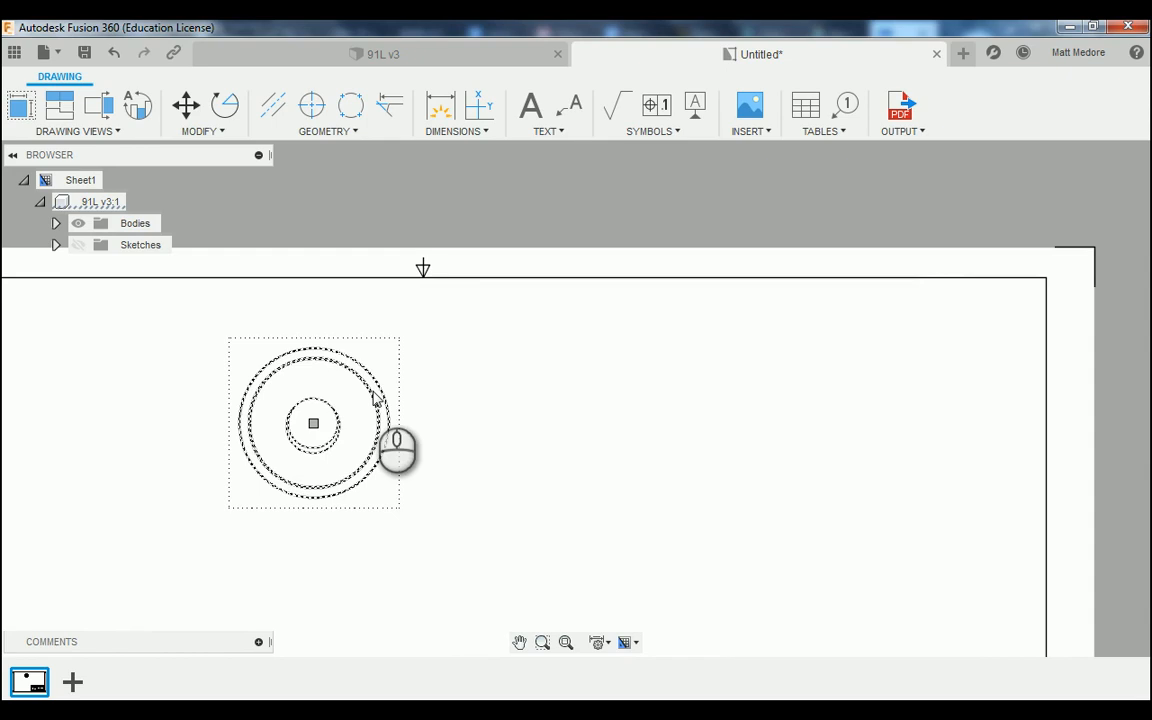
{"action": "key", "text": "p"}
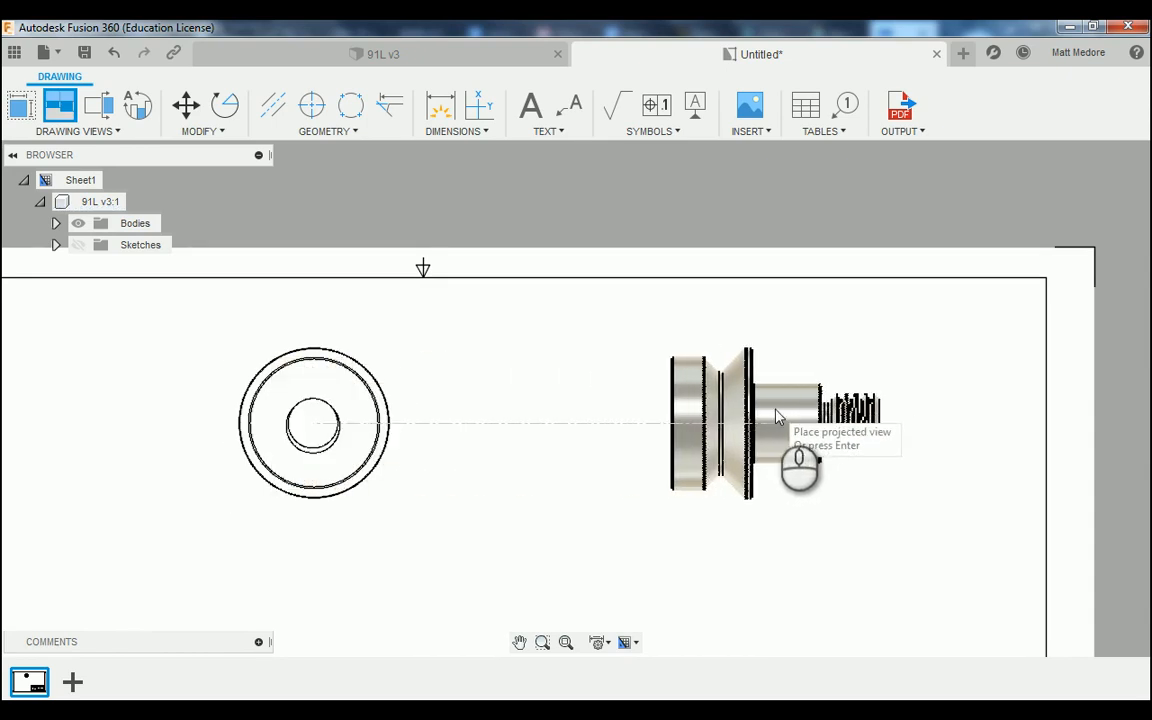
{"action": "scroll", "coordinate": [822, 380], "scroll_direction": "down", "scroll_amount": 1}
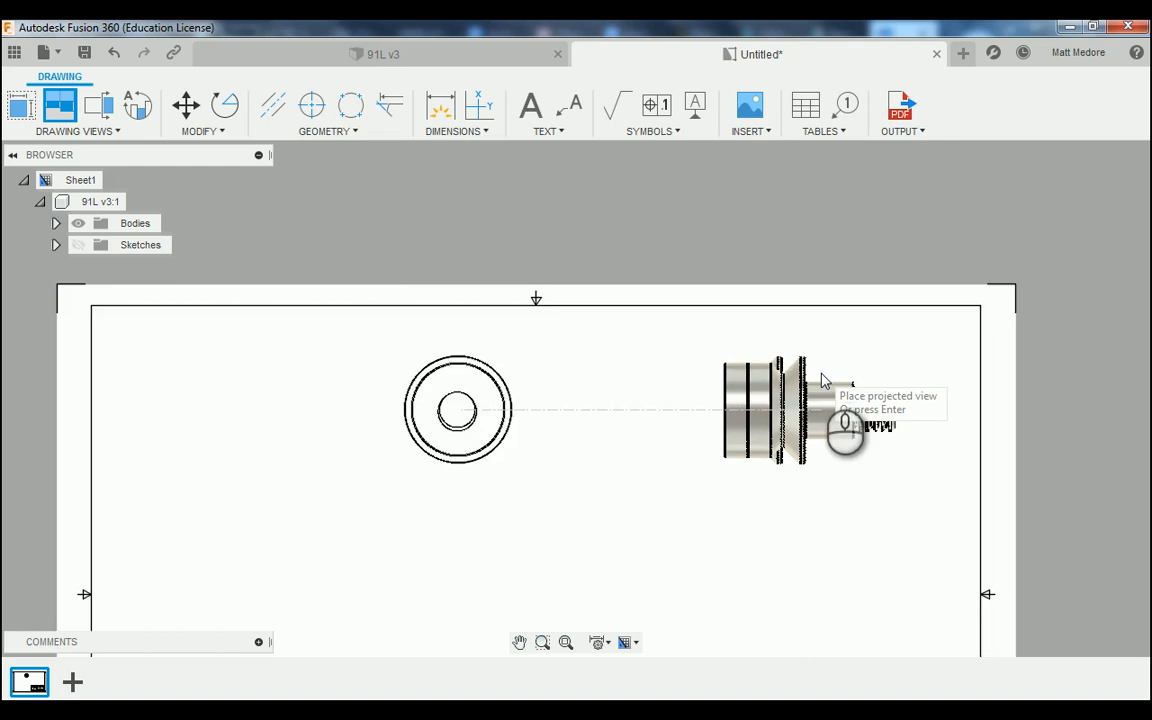
{"action": "scroll", "coordinate": [822, 380], "scroll_direction": "down", "scroll_amount": 2}
{"action": "left_click", "coordinate": [807, 378]}
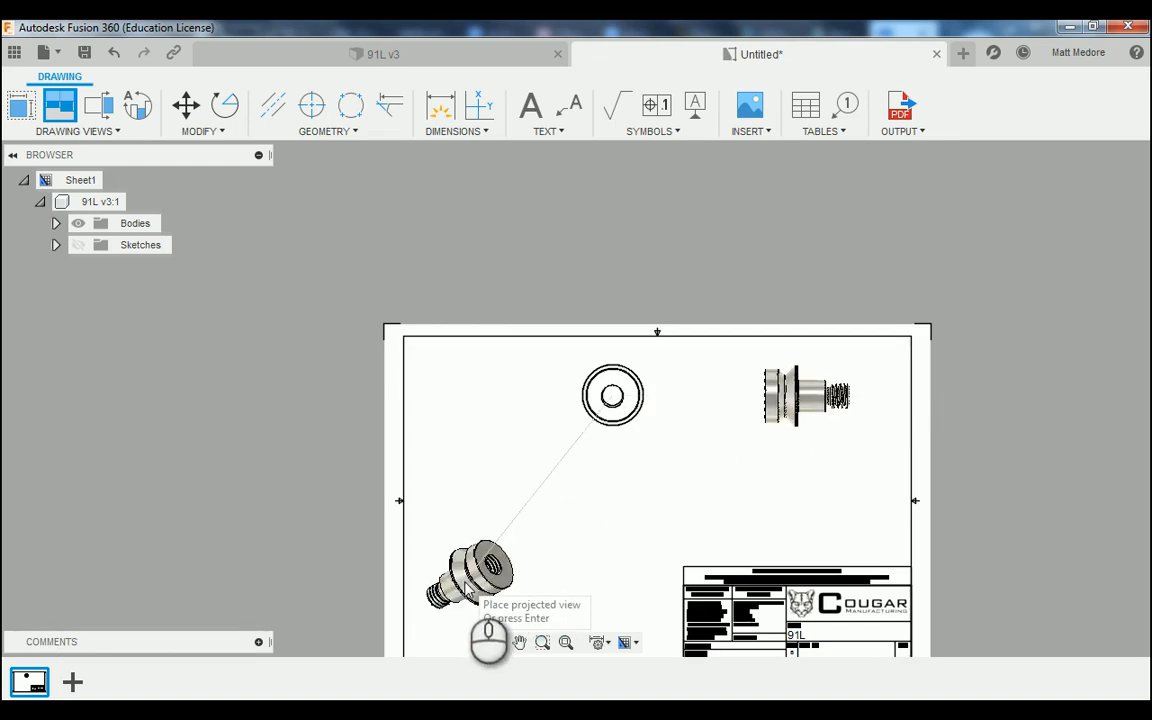
Add an isometric projected view below and left of the base view, and finish the projected views
{"action": "left_click", "coordinate": [466, 592]}
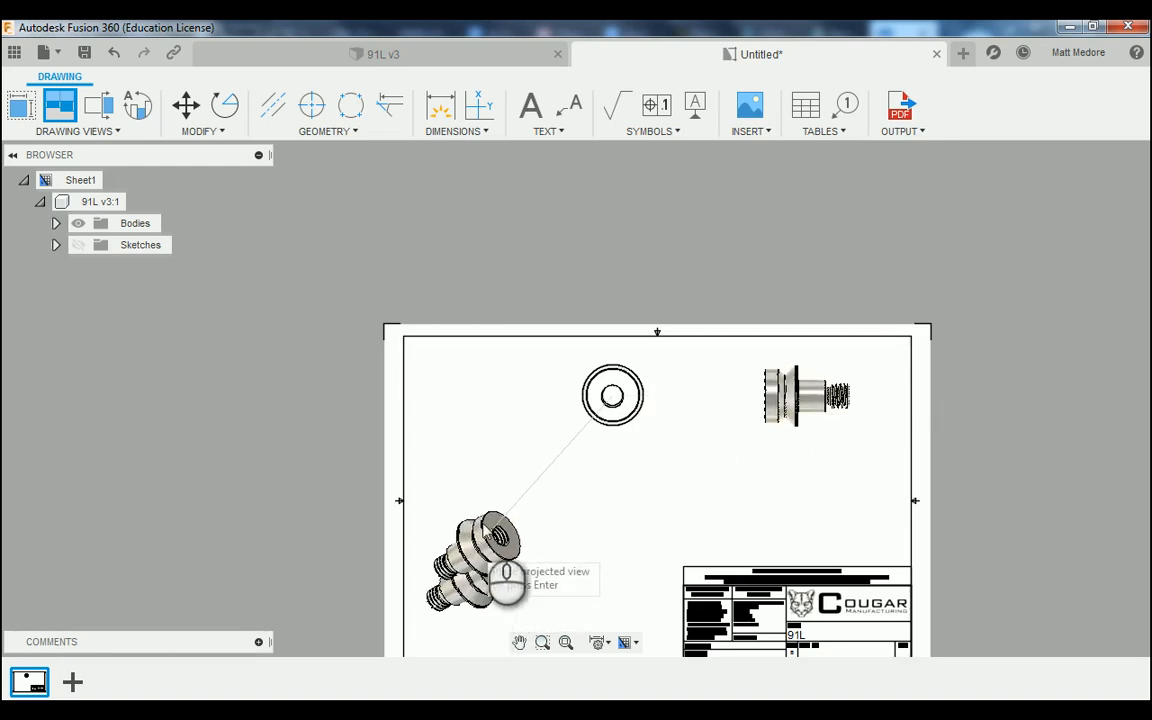
{"action": "key", "text": "Return"}
{"action": "scroll", "coordinate": [560, 487], "scroll_direction": "up", "scroll_amount": 1}
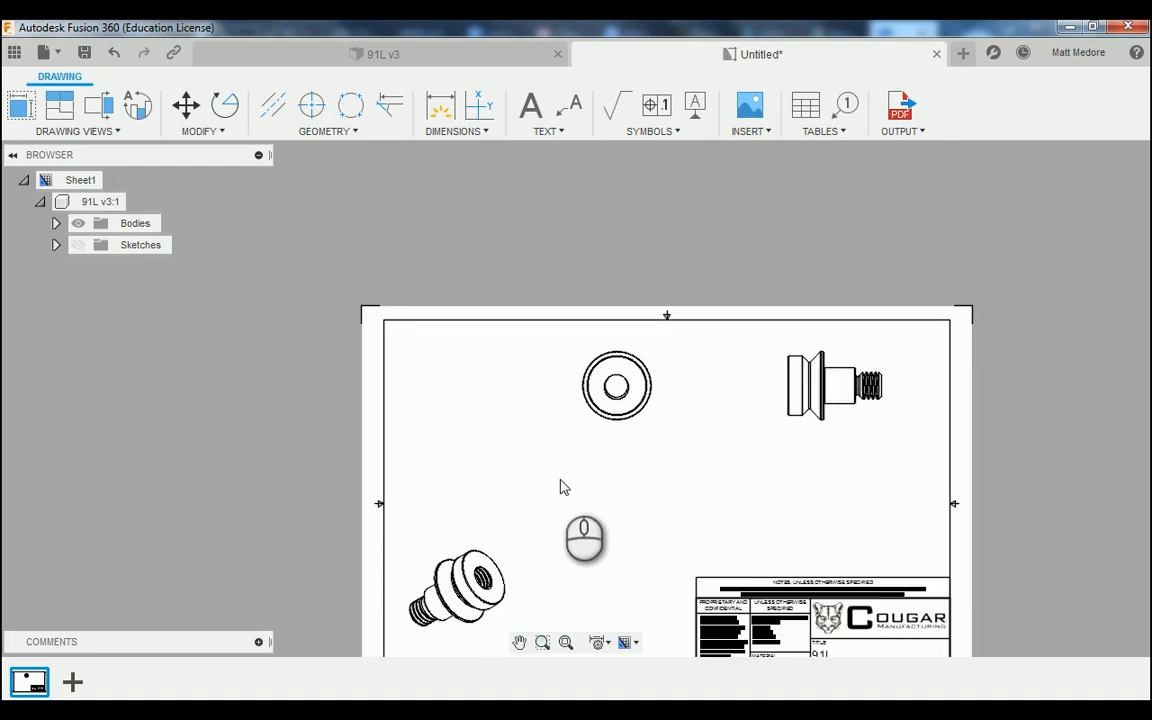
Change the isometric view's style to shaded, keeping the scale taken from its parent view
{"action": "scroll", "coordinate": [530, 540], "scroll_direction": "down", "scroll_amount": 3}
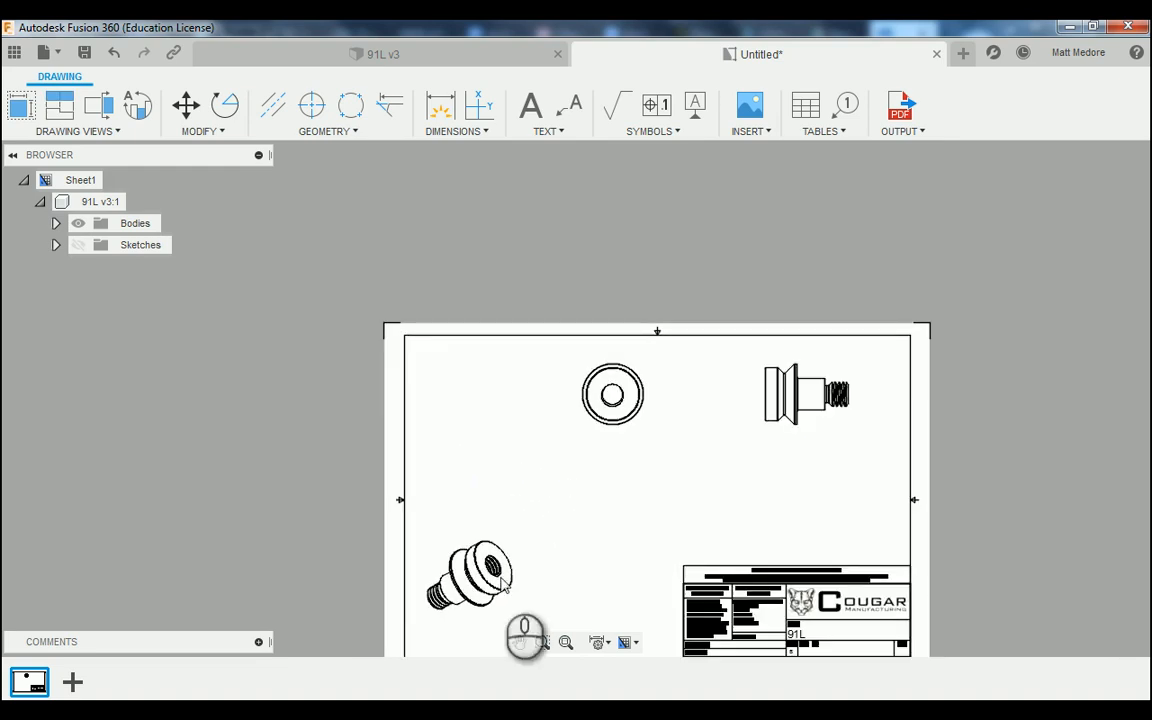
{"action": "scroll", "coordinate": [470, 605], "scroll_direction": "up", "scroll_amount": 5}
{"action": "scroll", "coordinate": [432, 540], "scroll_direction": "up", "scroll_amount": 4}
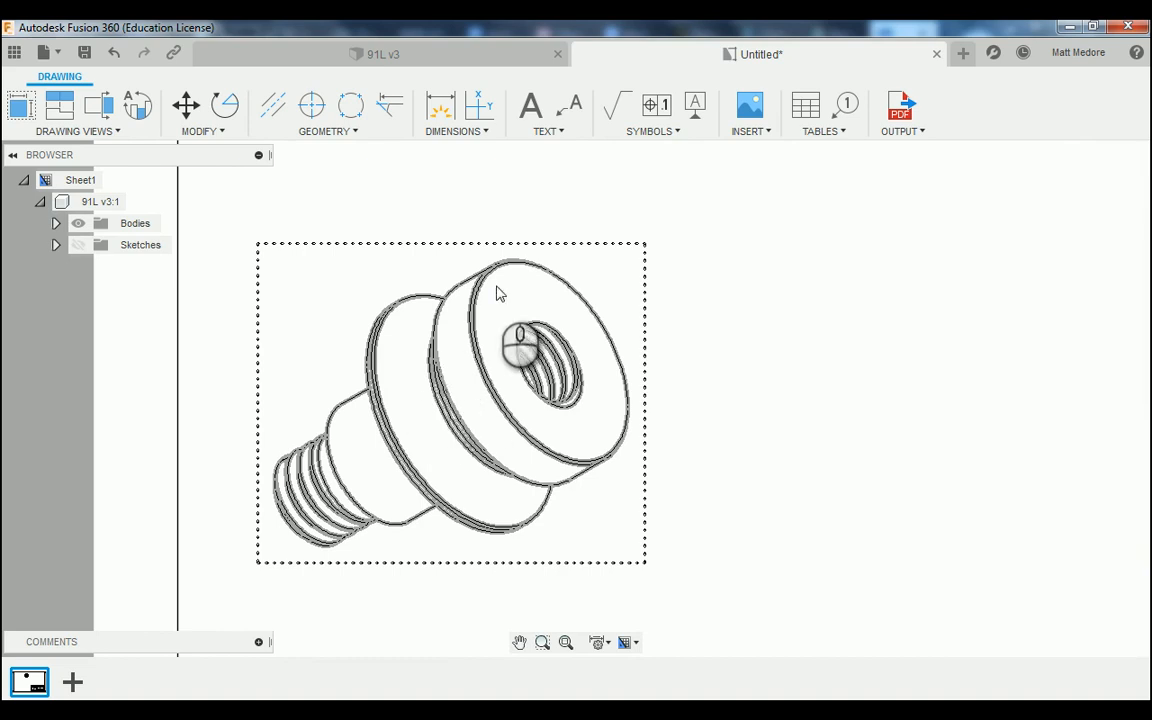
{"action": "double_click", "coordinate": [470, 333]}
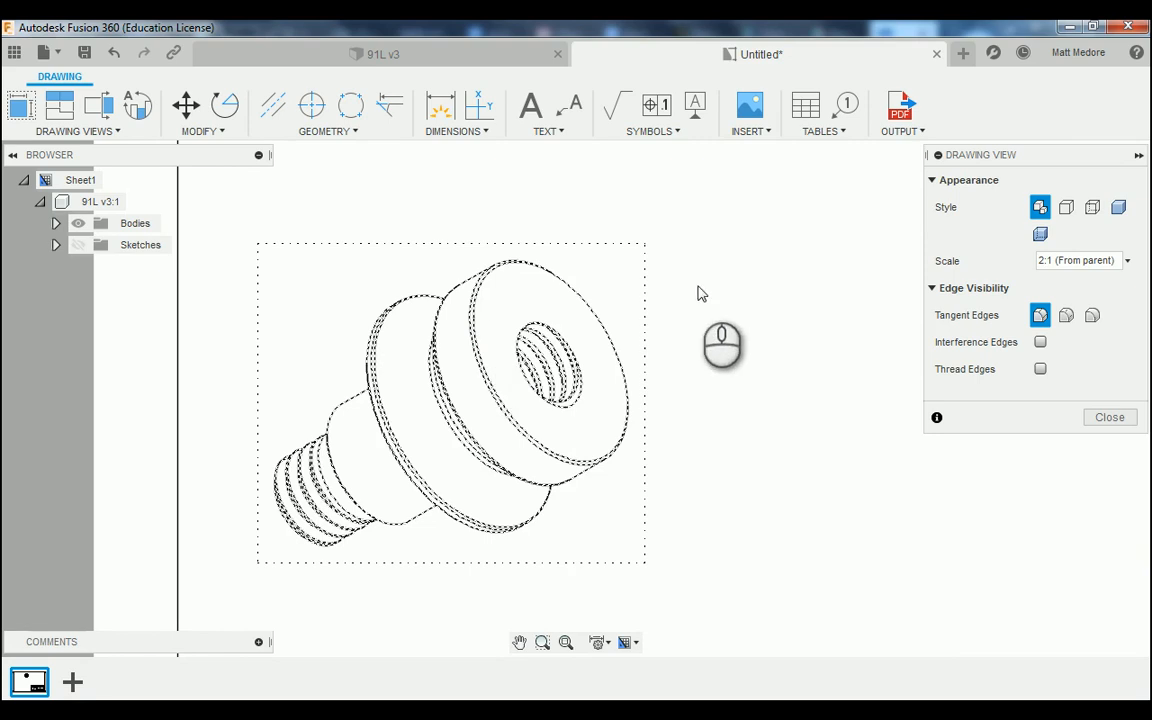
{"action": "left_click", "coordinate": [1119, 208]}
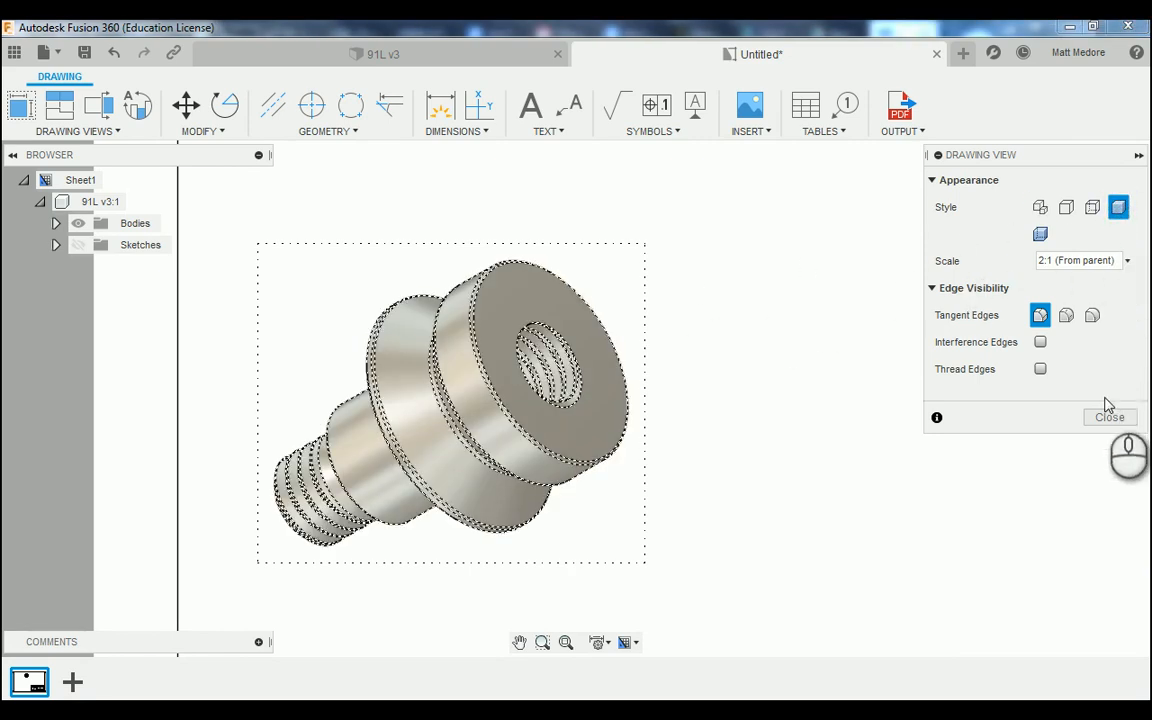
{"action": "left_click", "coordinate": [1108, 418]}
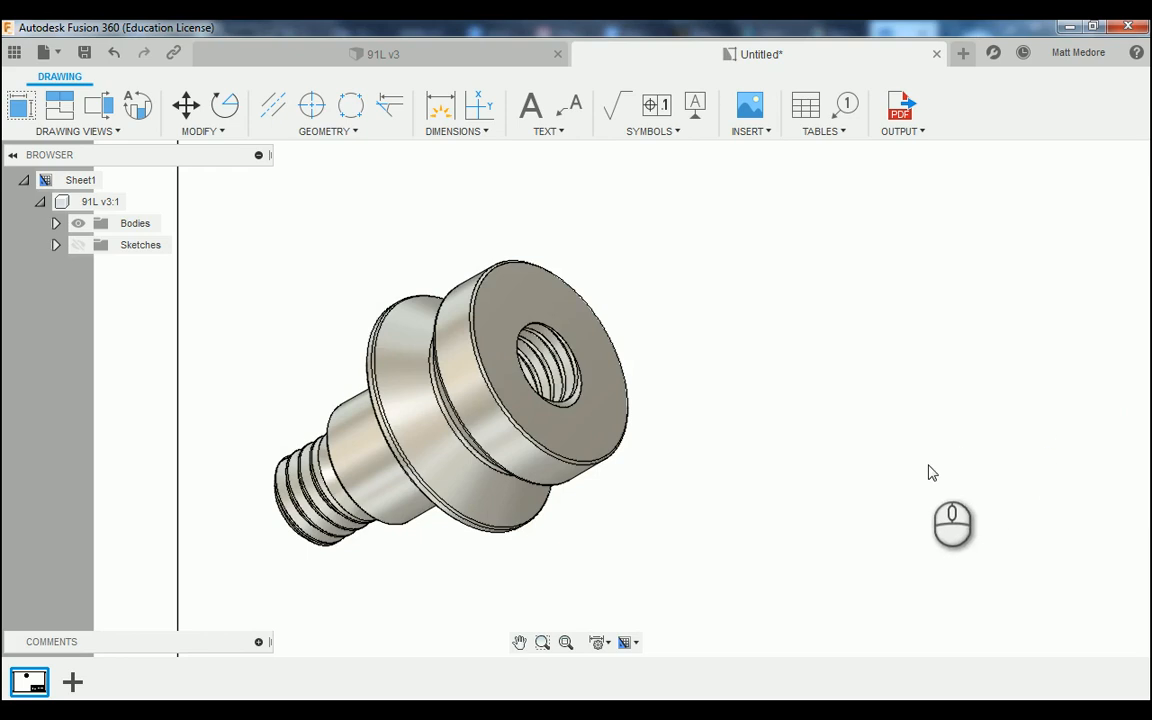
Start a section view from the front base view with a horizontal cutting line through the hole's center, extending past both sides of the part
{"action": "scroll", "coordinate": [931, 471], "scroll_direction": "down", "scroll_amount": 3}
{"action": "scroll", "coordinate": [570, 573], "scroll_direction": "down", "scroll_amount": 2}
{"action": "scroll", "coordinate": [480, 572], "scroll_direction": "down", "scroll_amount": 4}
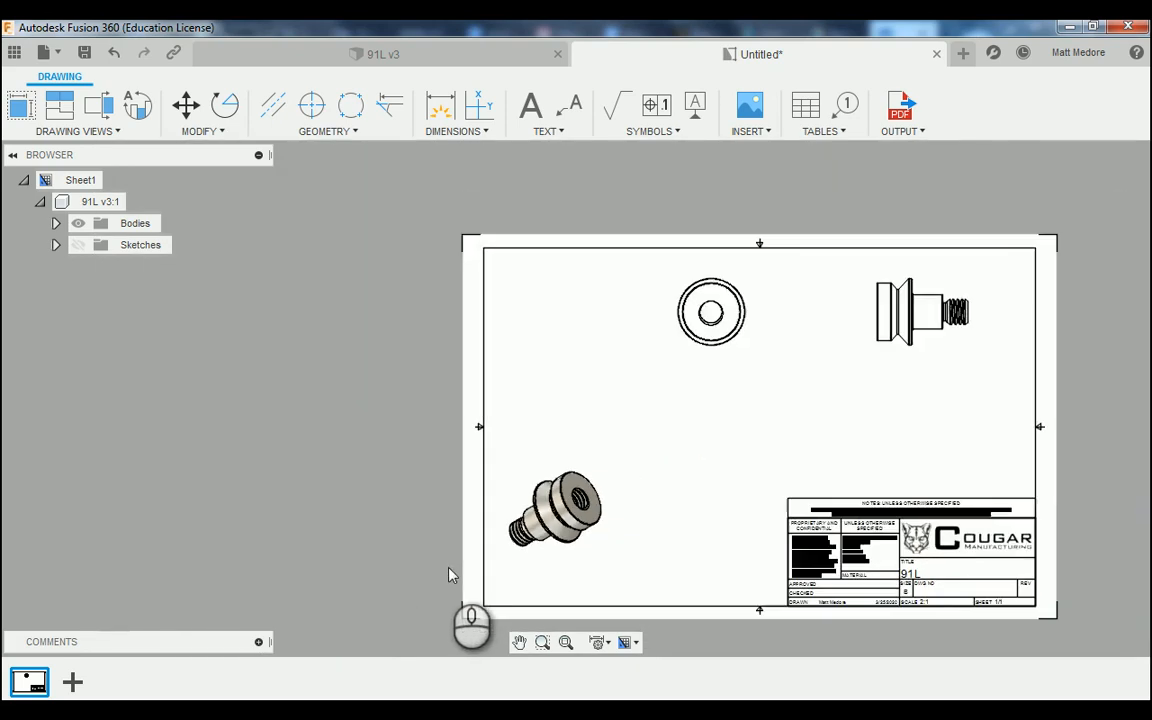
{"action": "scroll", "coordinate": [838, 330], "scroll_direction": "up", "scroll_amount": 1}
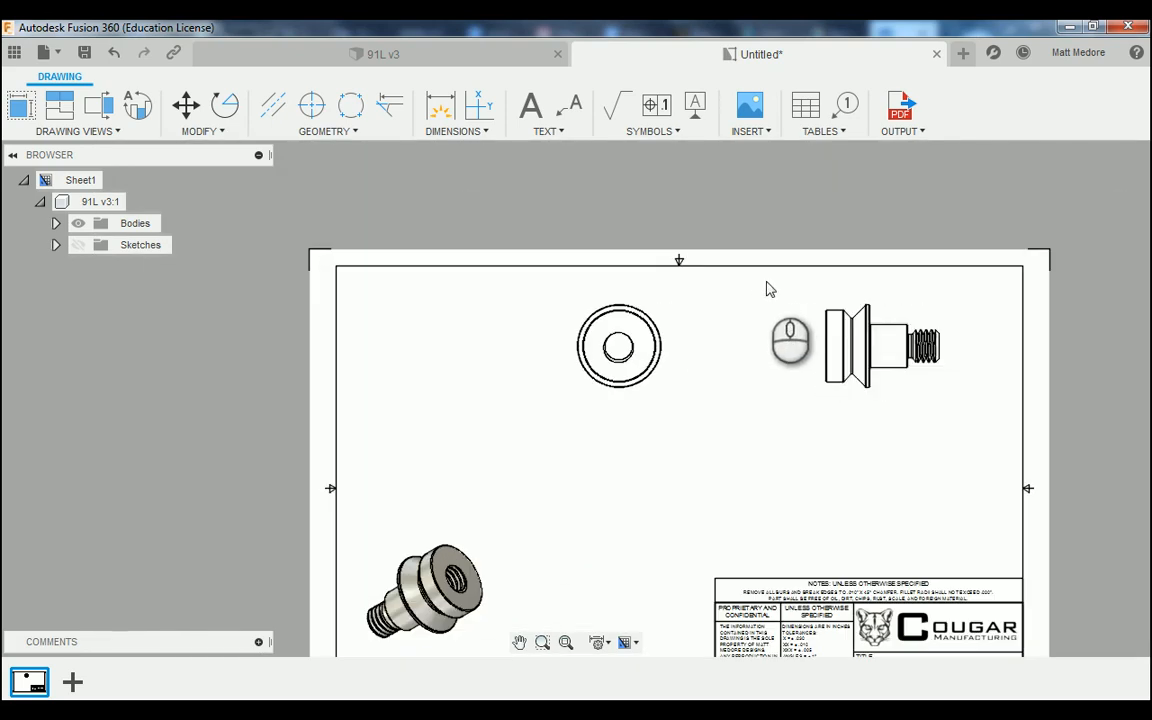
{"action": "scroll", "coordinate": [728, 301], "scroll_direction": "up", "scroll_amount": 1}
{"action": "scroll", "coordinate": [493, 281], "scroll_direction": "up", "scroll_amount": 1}
{"action": "scroll", "coordinate": [515, 325], "scroll_direction": "up", "scroll_amount": 1}
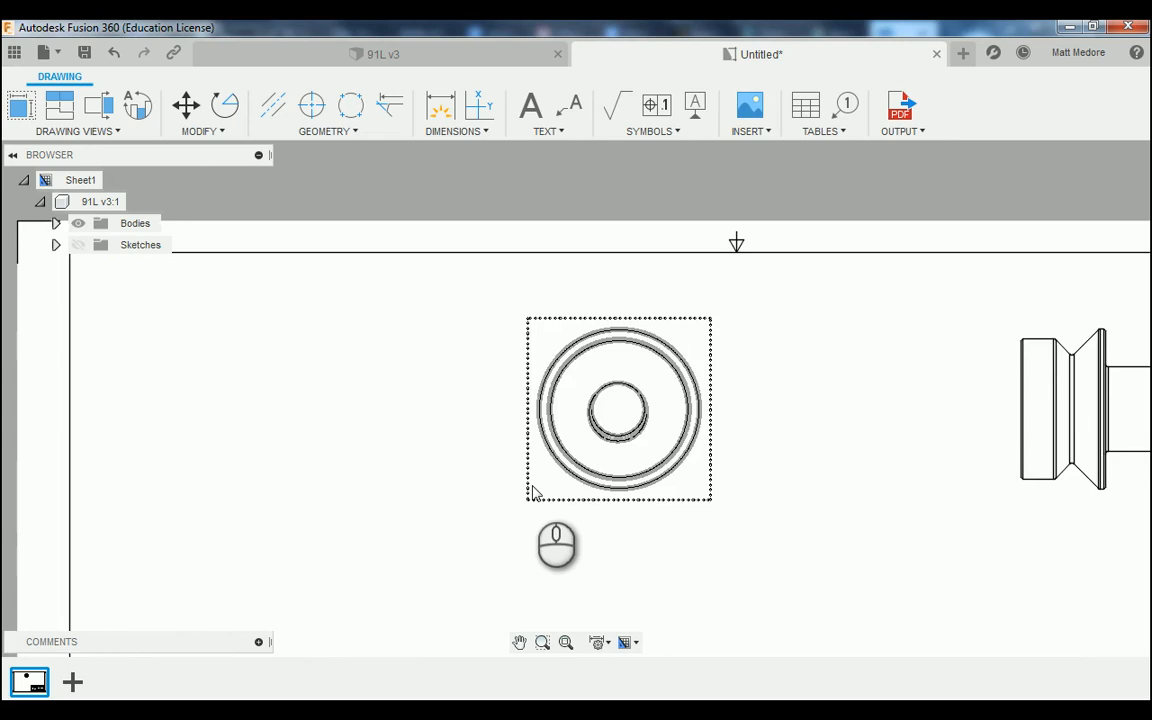
{"action": "scroll", "coordinate": [532, 490], "scroll_direction": "up", "scroll_amount": 1}
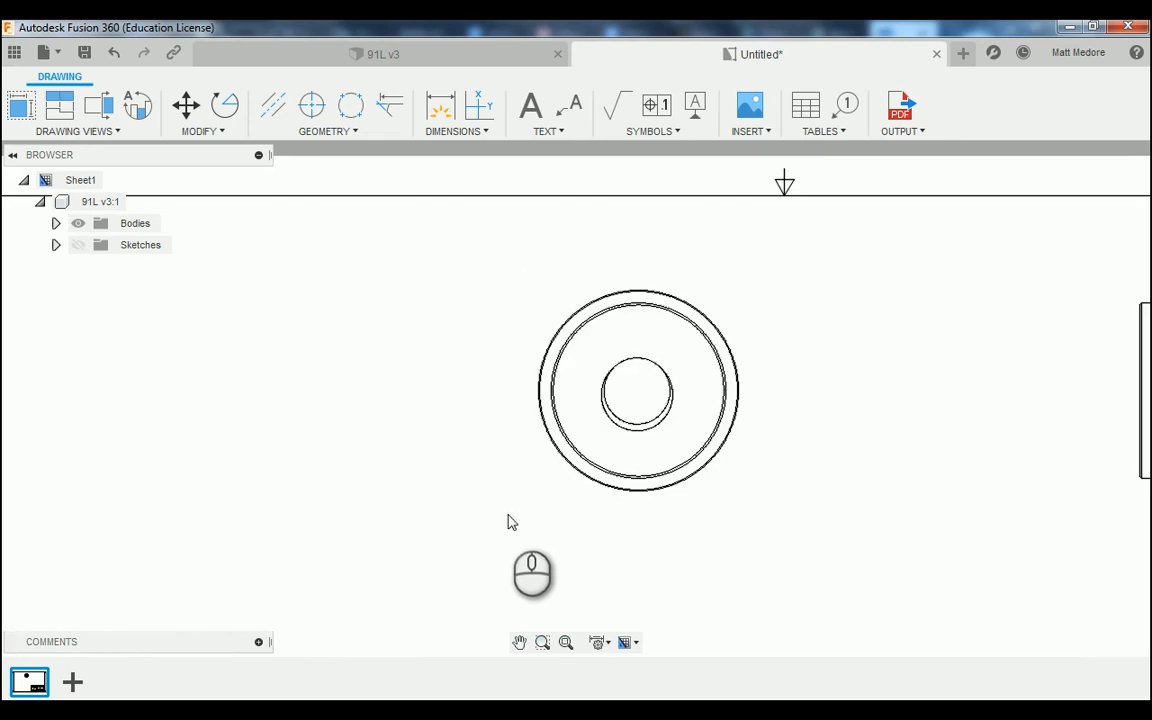
{"action": "left_click", "coordinate": [113, 133]}
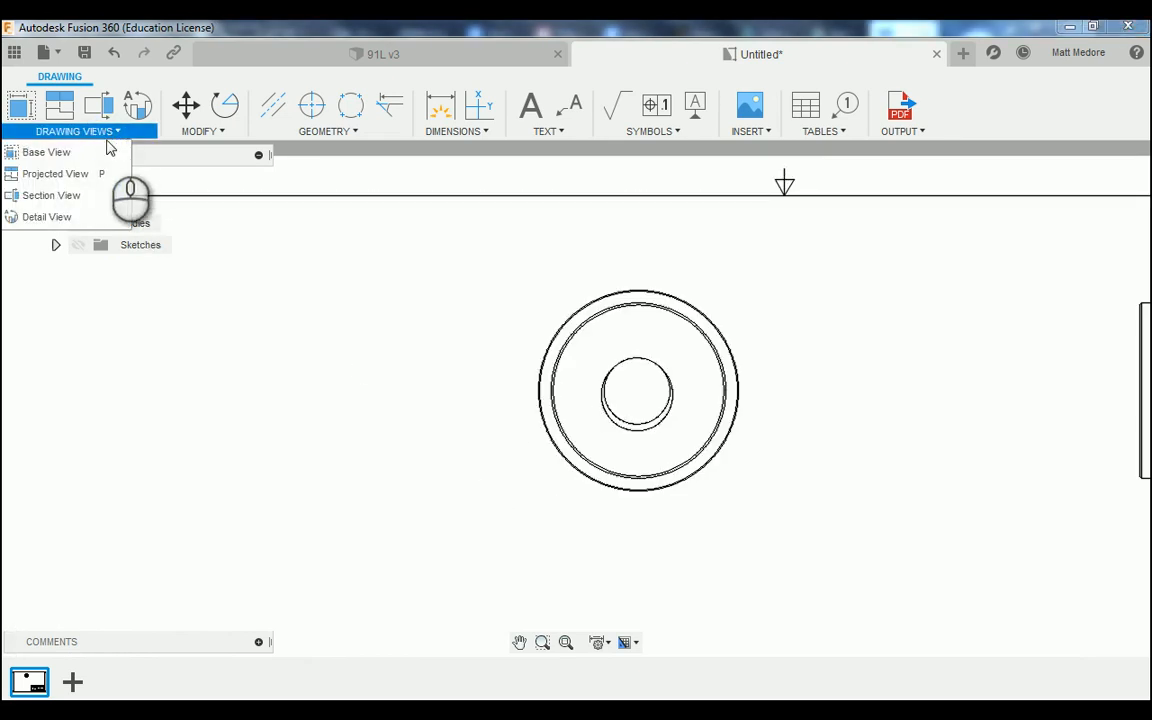
{"action": "left_click", "coordinate": [84, 195]}
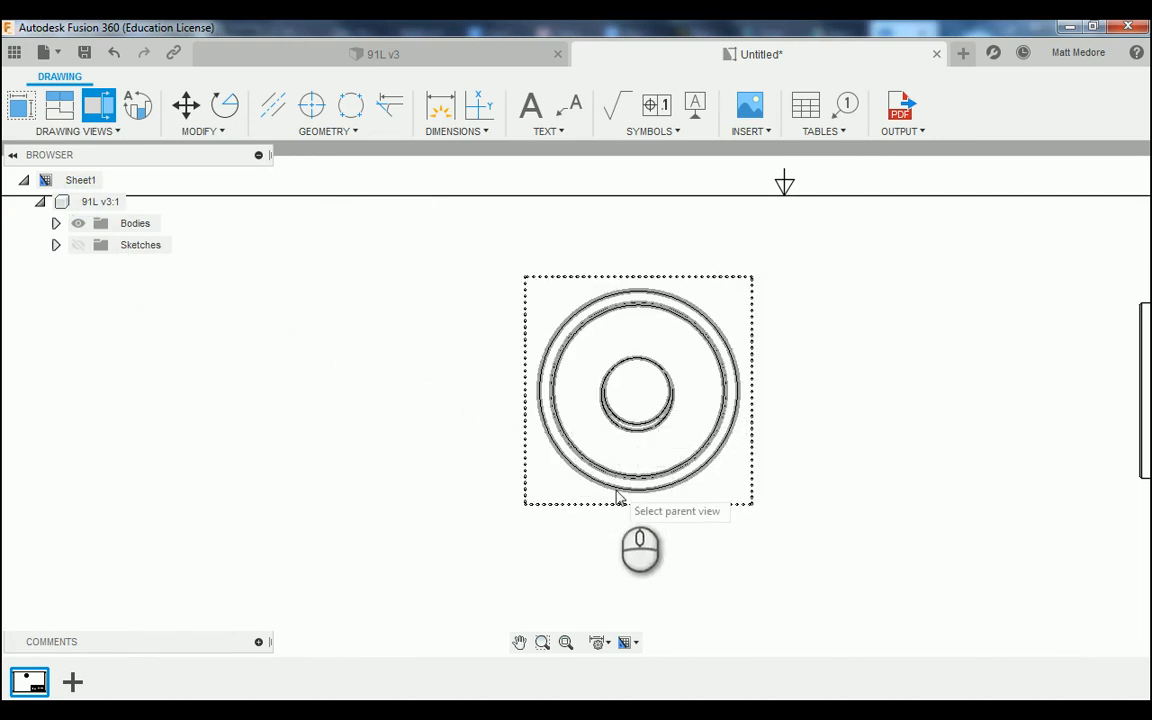
{"action": "left_click", "coordinate": [637, 432]}
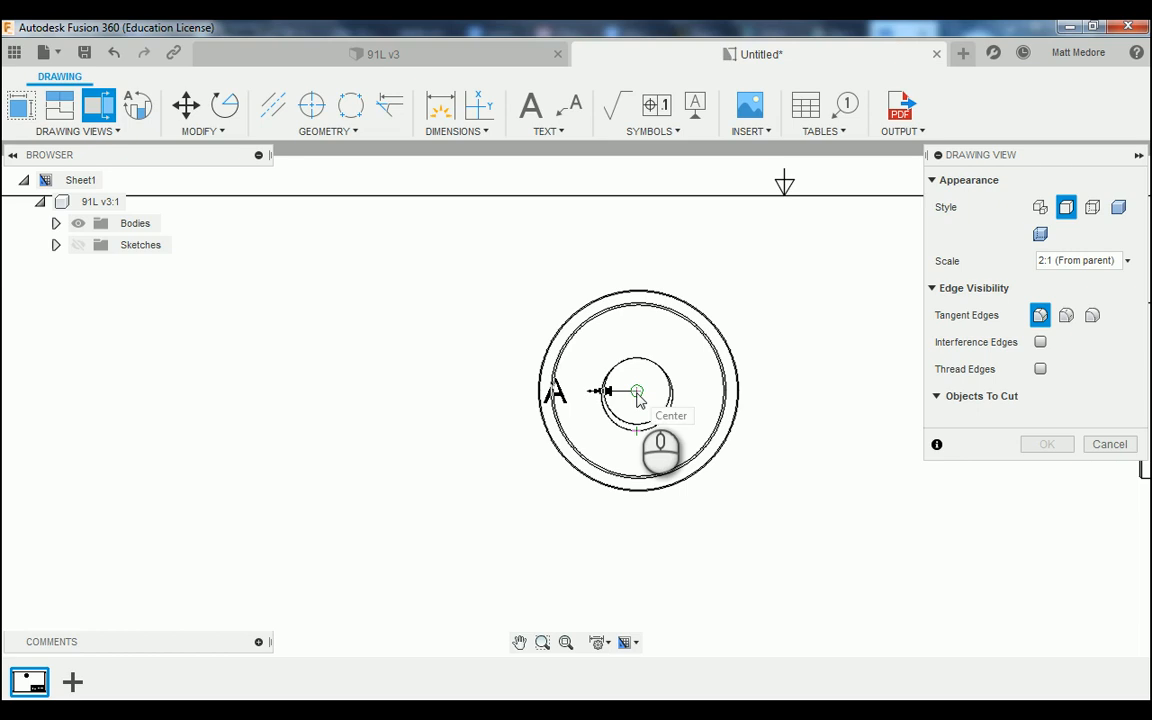
{"action": "left_click", "coordinate": [637, 392]}
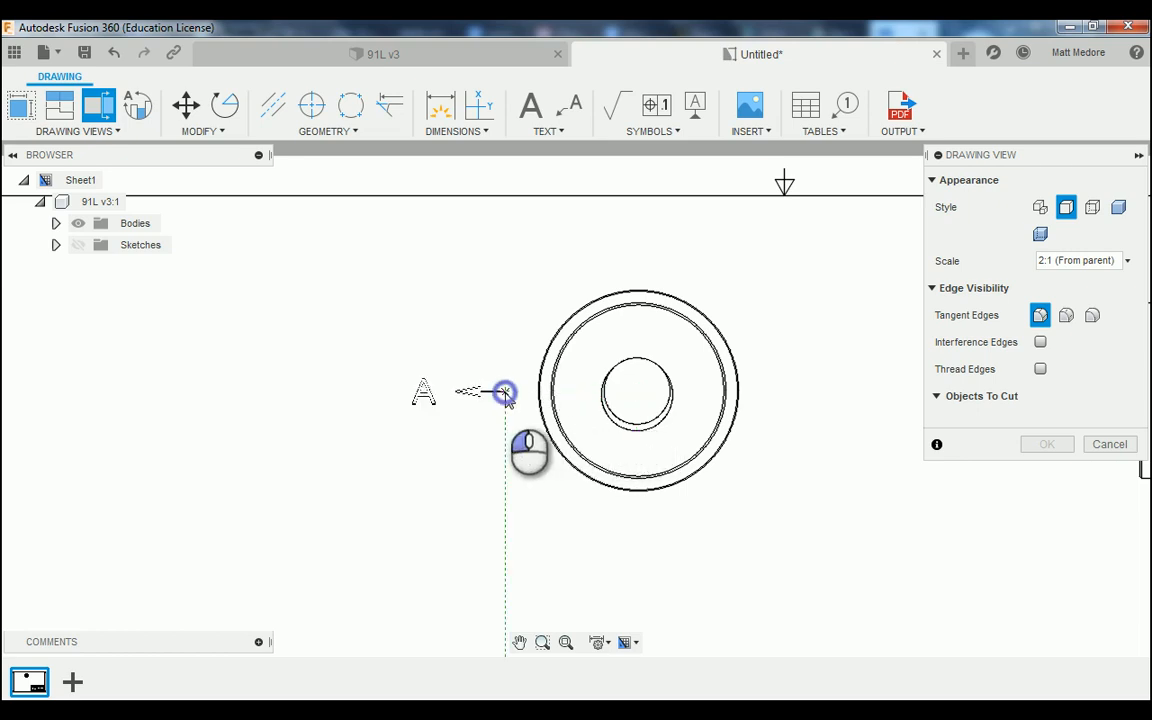
{"action": "left_click", "coordinate": [504, 392]}
{"action": "left_click", "coordinate": [770, 392]}
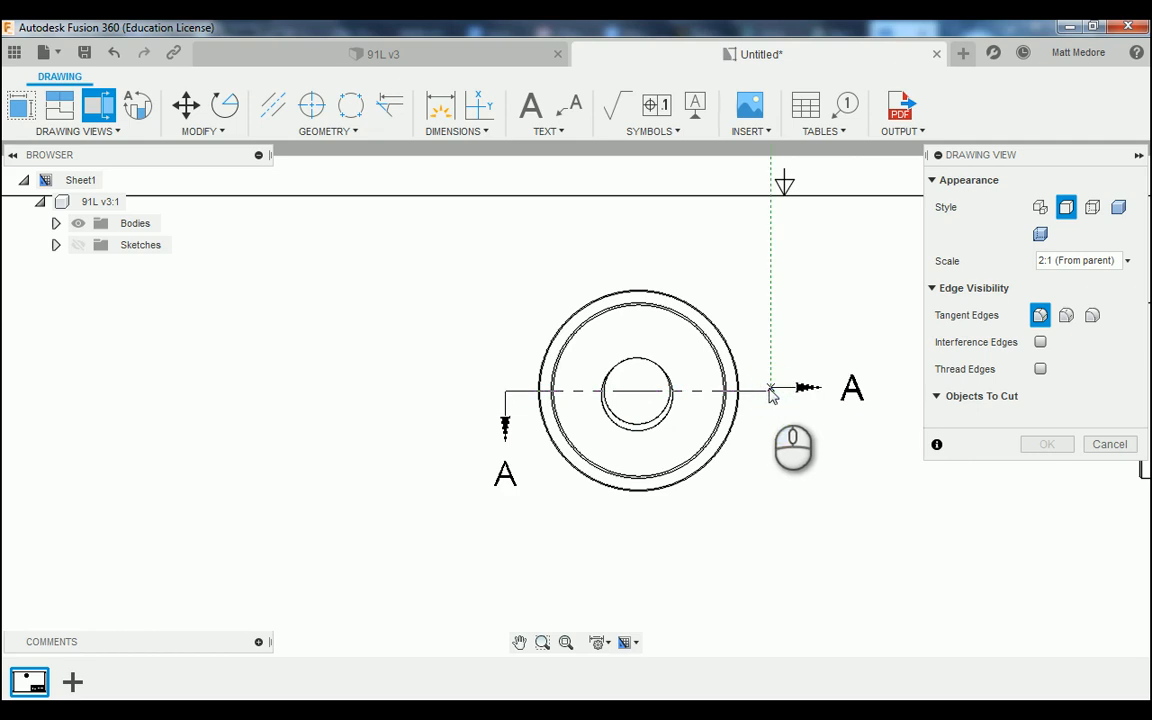
{"action": "key", "text": "Return"}
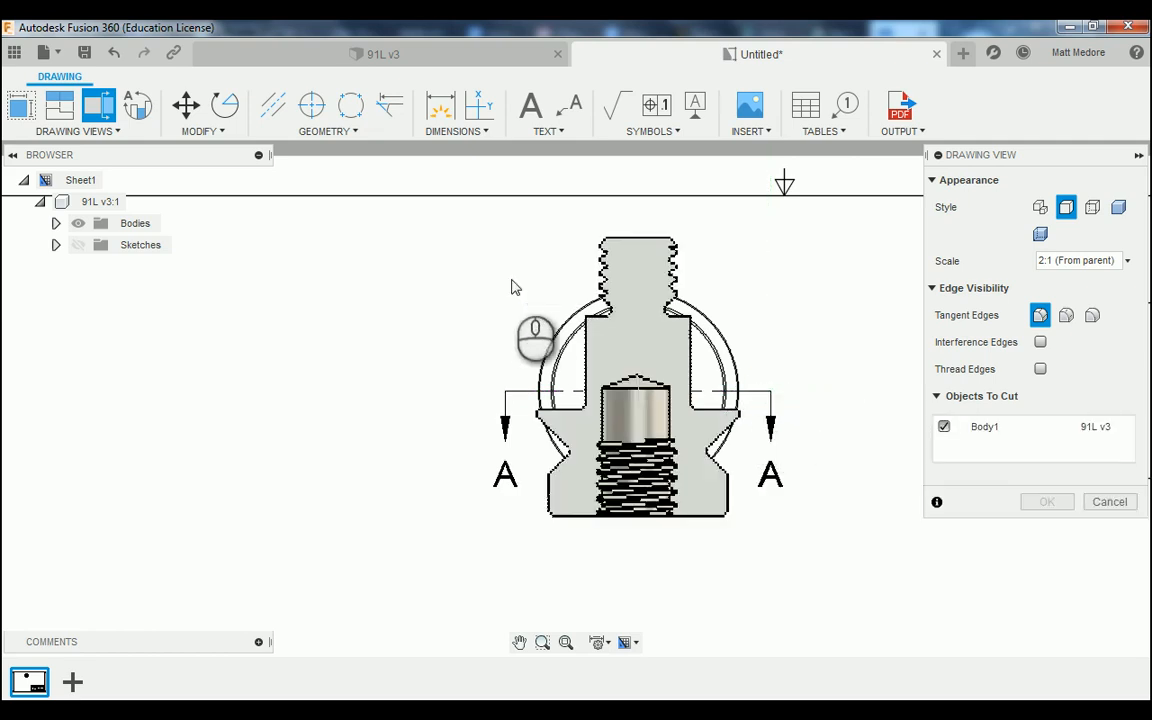
Place the section view directly below the front view with Body1 cut and the 2:1 parent scale, and finish it
{"action": "scroll", "coordinate": [512, 281], "scroll_direction": "down", "scroll_amount": 2}
{"action": "scroll", "coordinate": [511, 287], "scroll_direction": "down", "scroll_amount": 3}
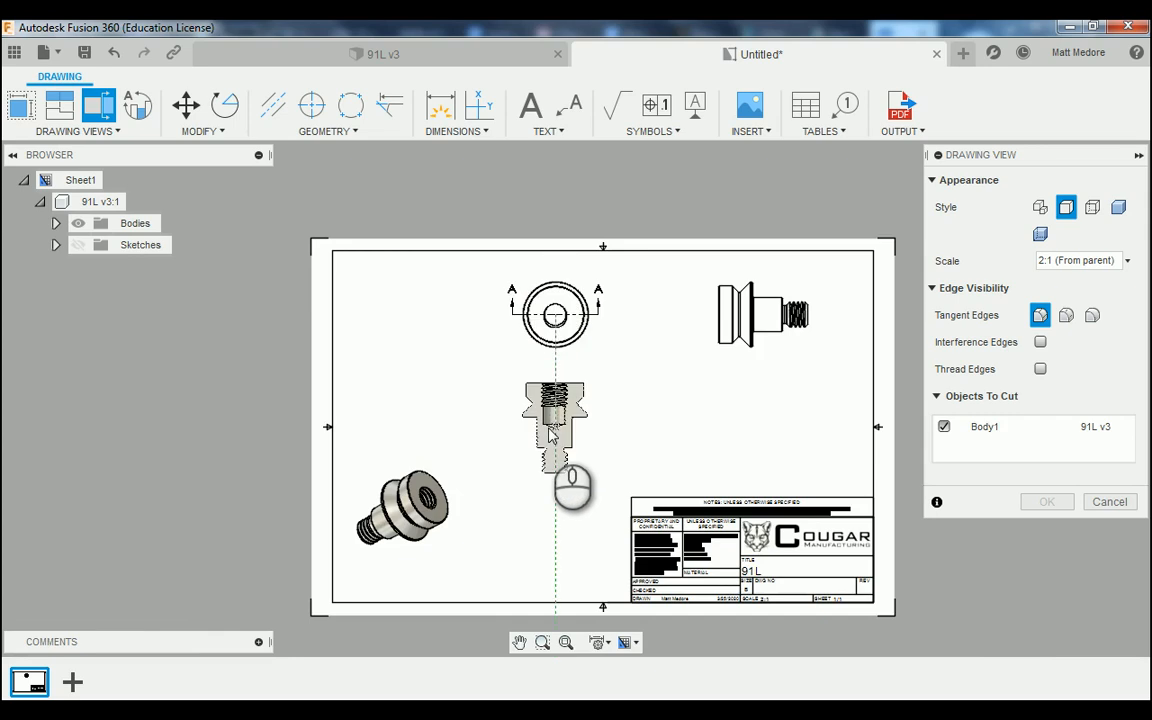
{"action": "scroll", "coordinate": [548, 452], "scroll_direction": "up", "scroll_amount": 1}
{"action": "scroll", "coordinate": [548, 452], "scroll_direction": "up", "scroll_amount": 1}
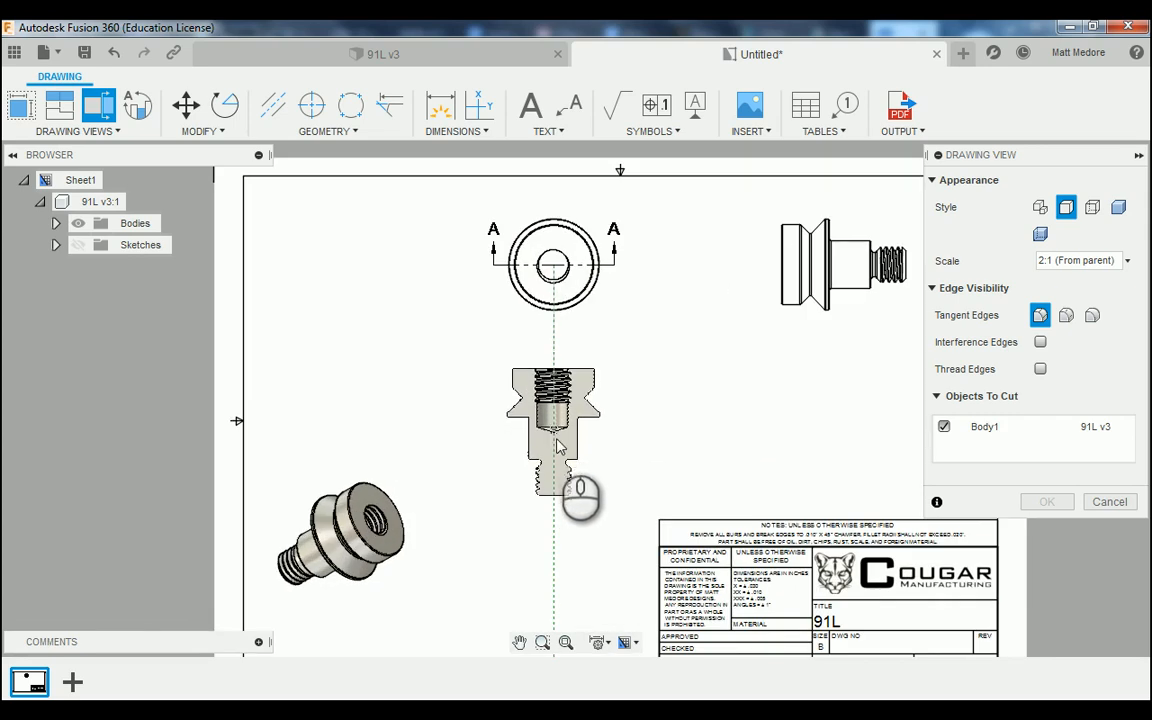
{"action": "left_click", "coordinate": [562, 455]}
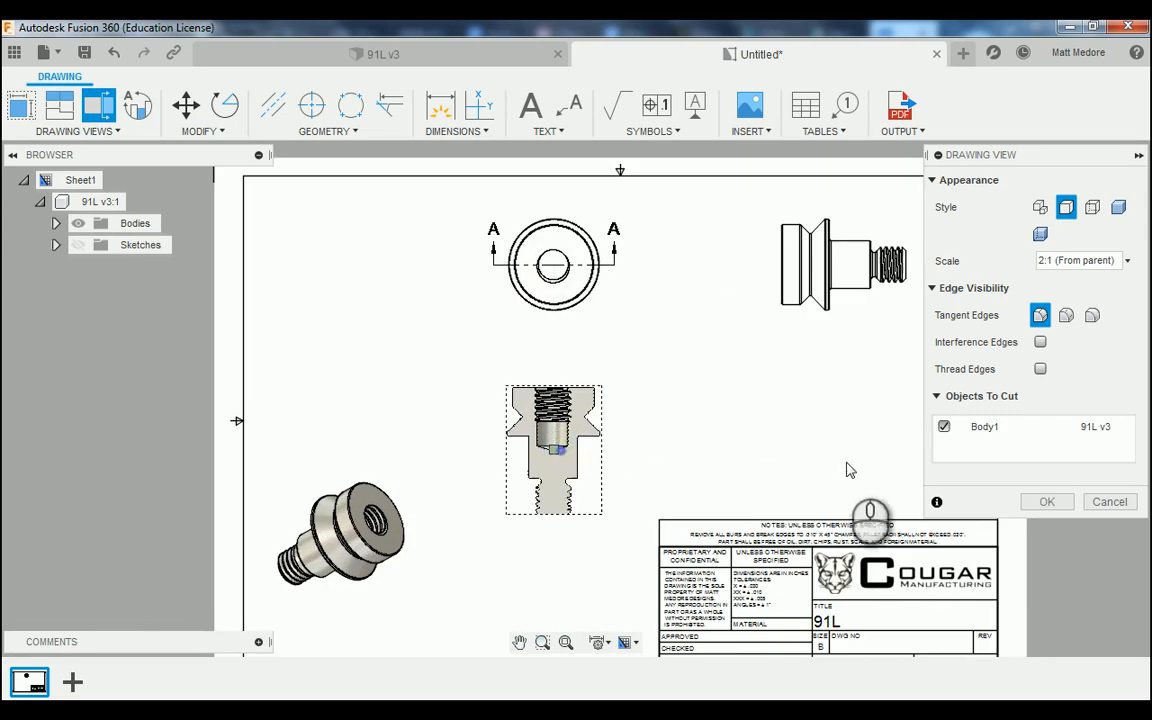
{"action": "left_click", "coordinate": [1047, 502]}
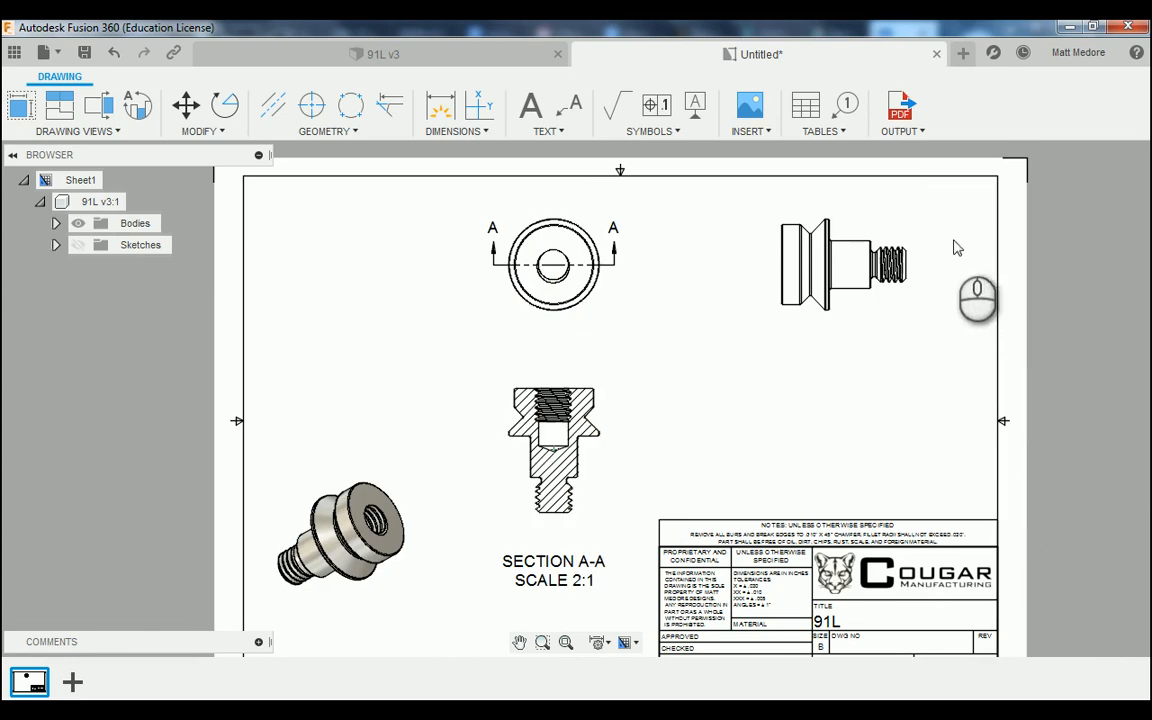
Start a detail view from the side view and draw its circular boundary around the threaded end, centered on the external threads
{"action": "scroll", "coordinate": [957, 247], "scroll_direction": "up", "scroll_amount": 5}
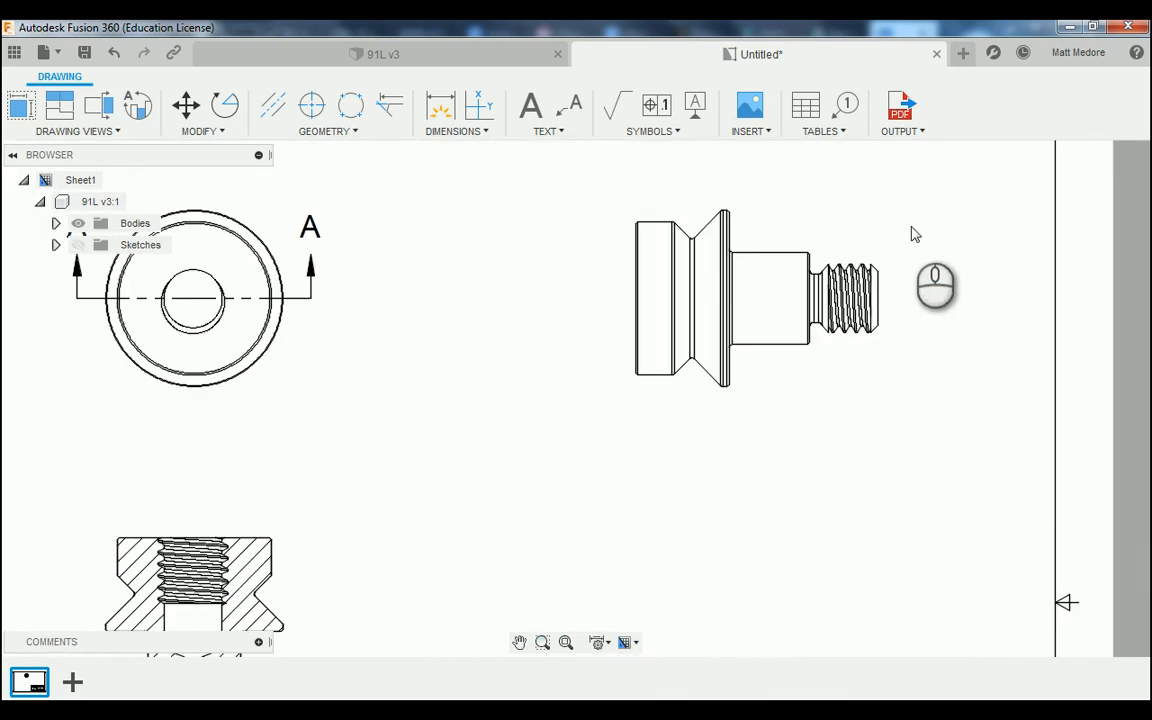
{"action": "scroll", "coordinate": [912, 240], "scroll_direction": "up", "scroll_amount": 5}
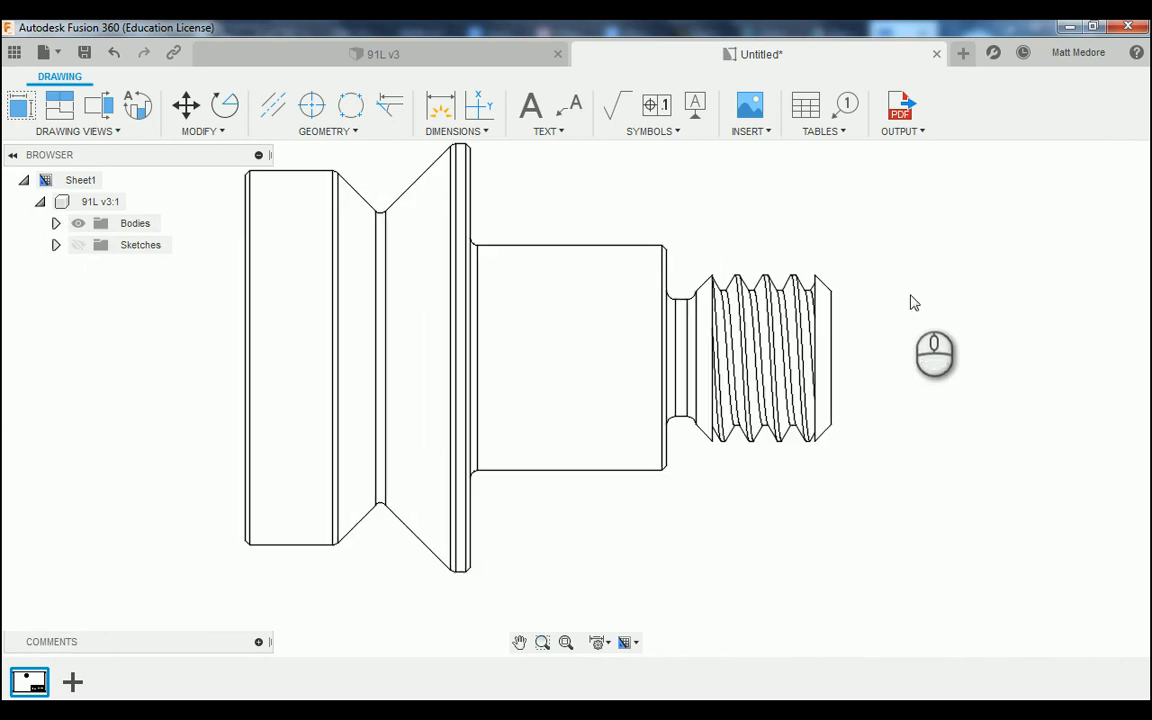
{"action": "scroll", "coordinate": [908, 420], "scroll_direction": "down", "scroll_amount": 2}
{"action": "scroll", "coordinate": [911, 390], "scroll_direction": "up", "scroll_amount": 3}
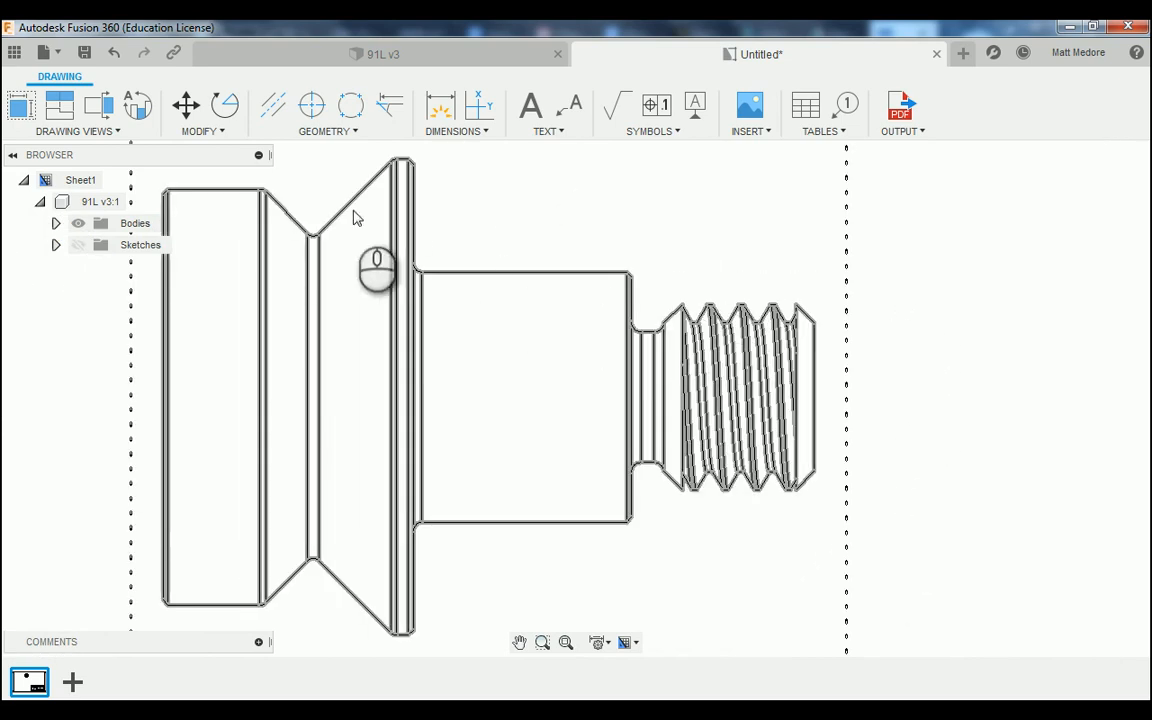
{"action": "left_click", "coordinate": [98, 131]}
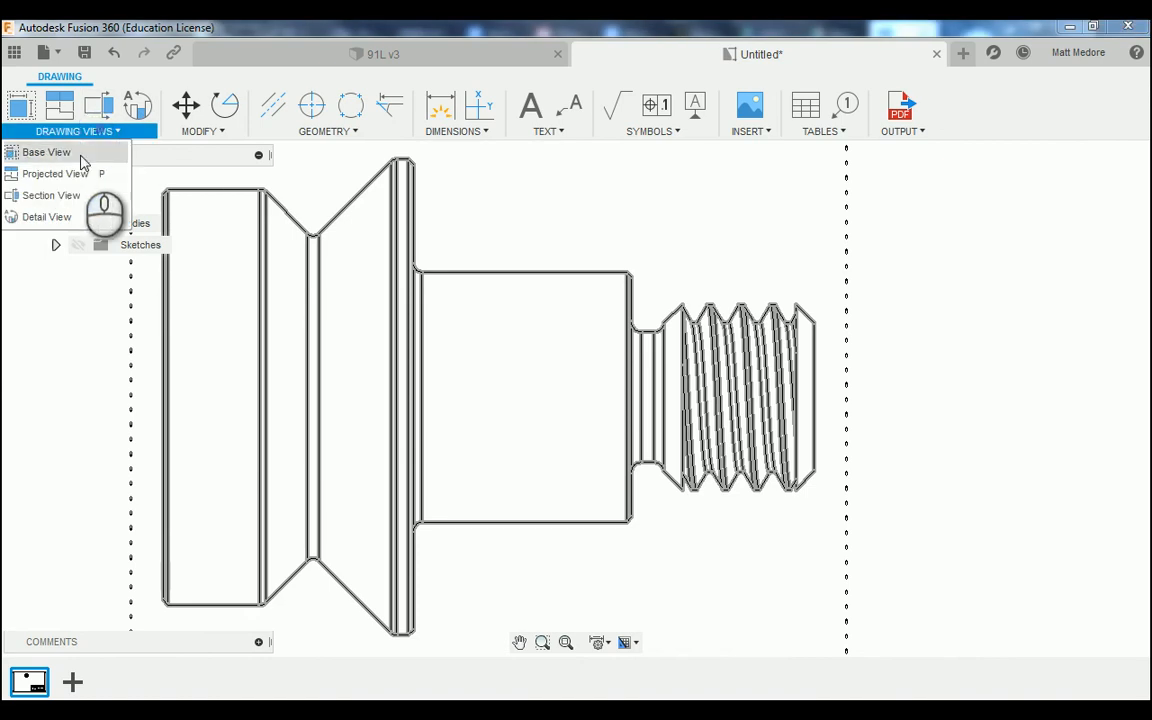
{"action": "left_click", "coordinate": [55, 216]}
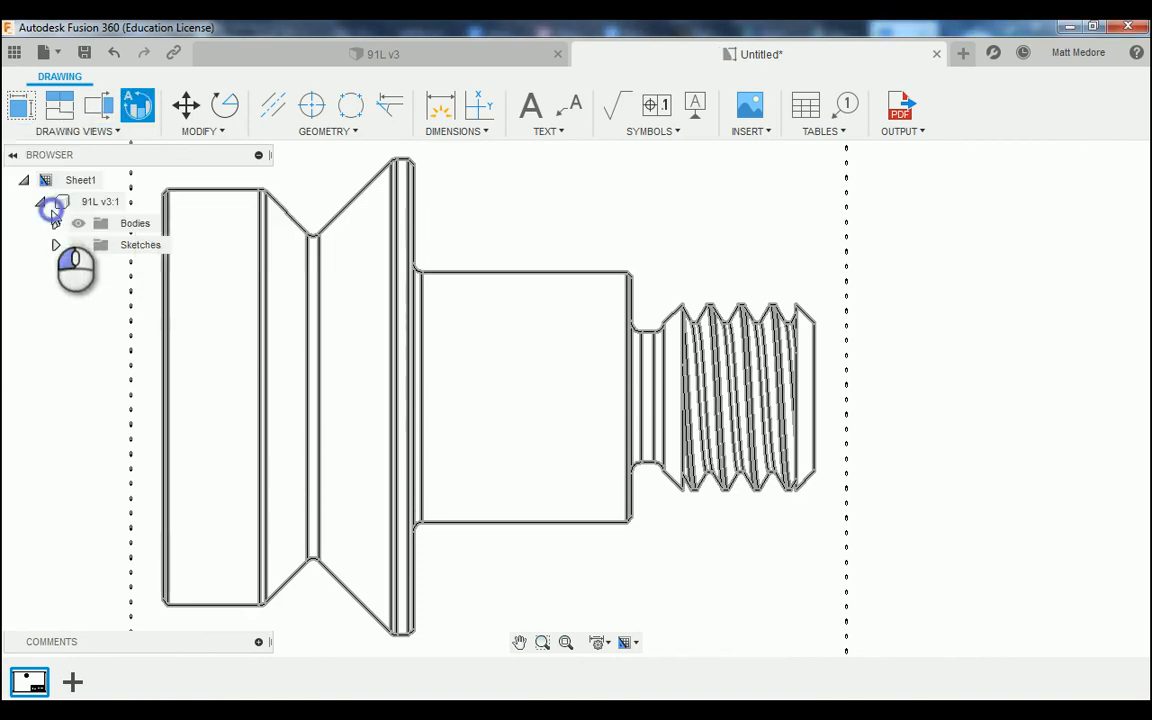
{"action": "left_click", "coordinate": [725, 372]}
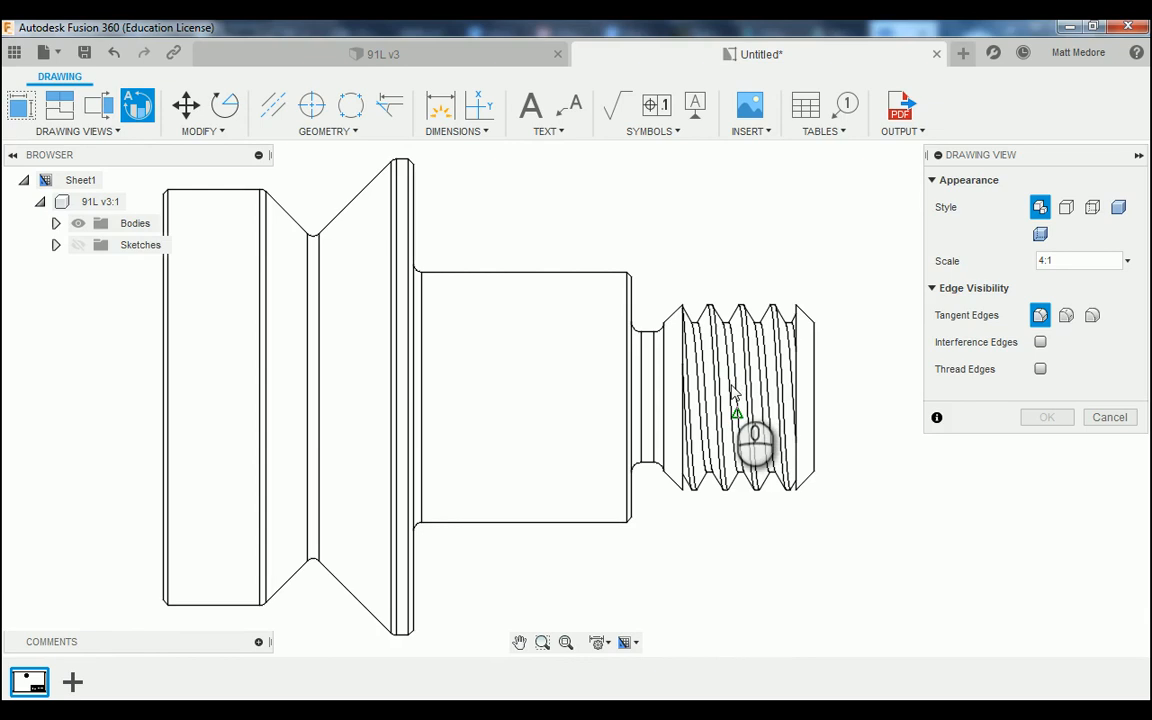
{"action": "left_click", "coordinate": [732, 392]}
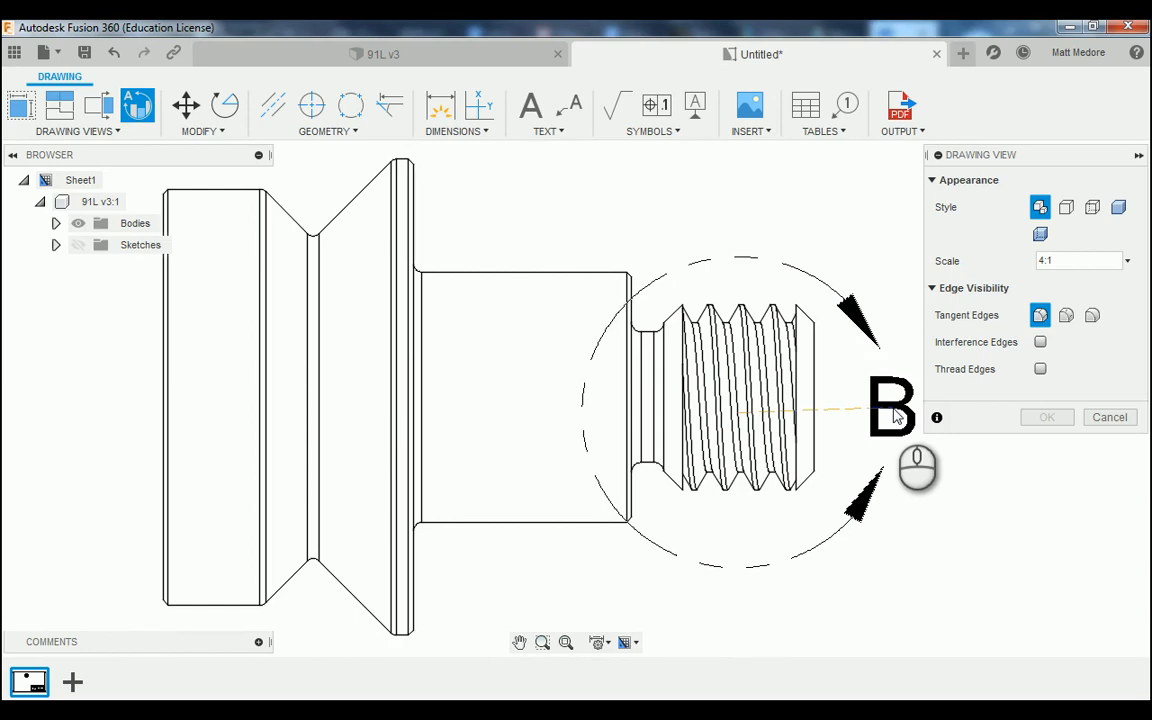
{"action": "left_click", "coordinate": [893, 413]}
Place the 4:1 detail view below the side view, above the title block, and finish it
{"action": "scroll", "coordinate": [510, 470], "scroll_direction": "down", "scroll_amount": 3}
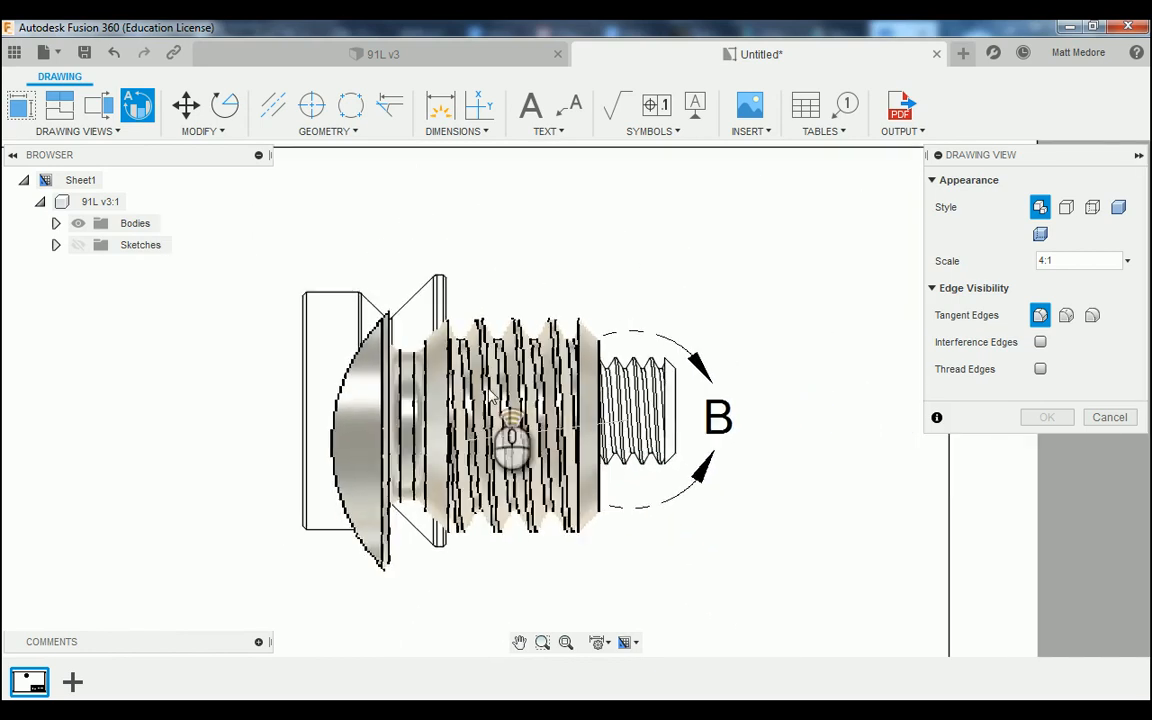
{"action": "scroll", "coordinate": [492, 400], "scroll_direction": "down", "scroll_amount": 4}
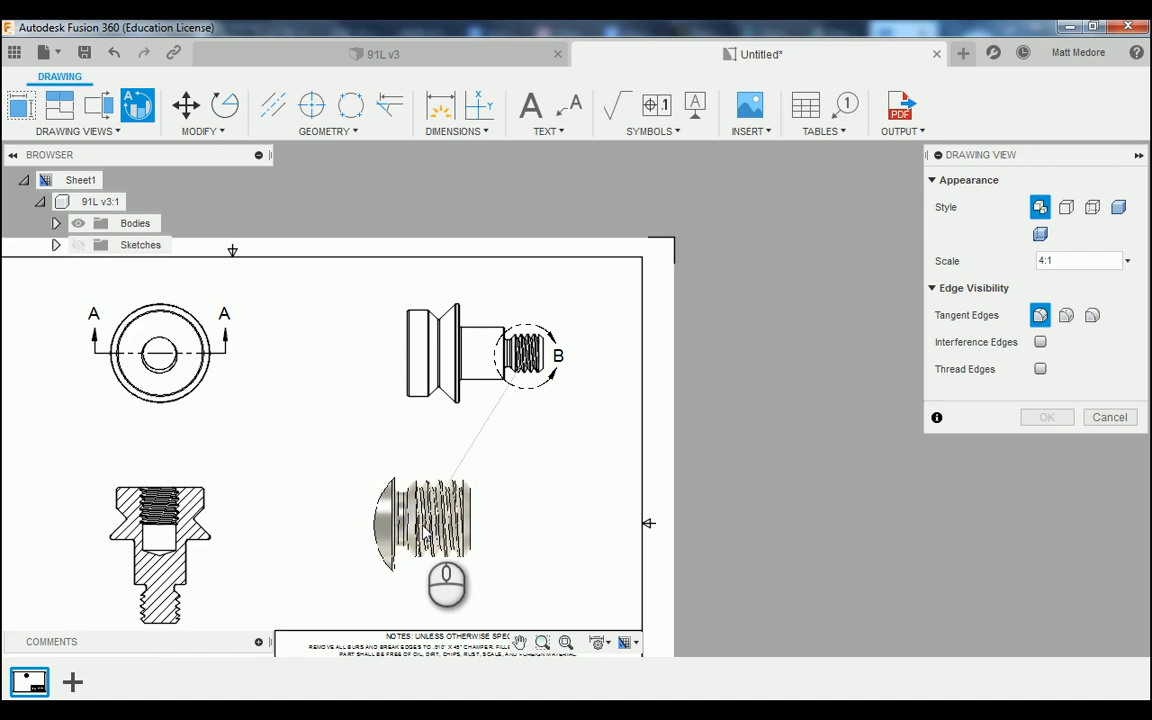
{"action": "left_click", "coordinate": [424, 522]}
{"action": "left_click", "coordinate": [1047, 418]}
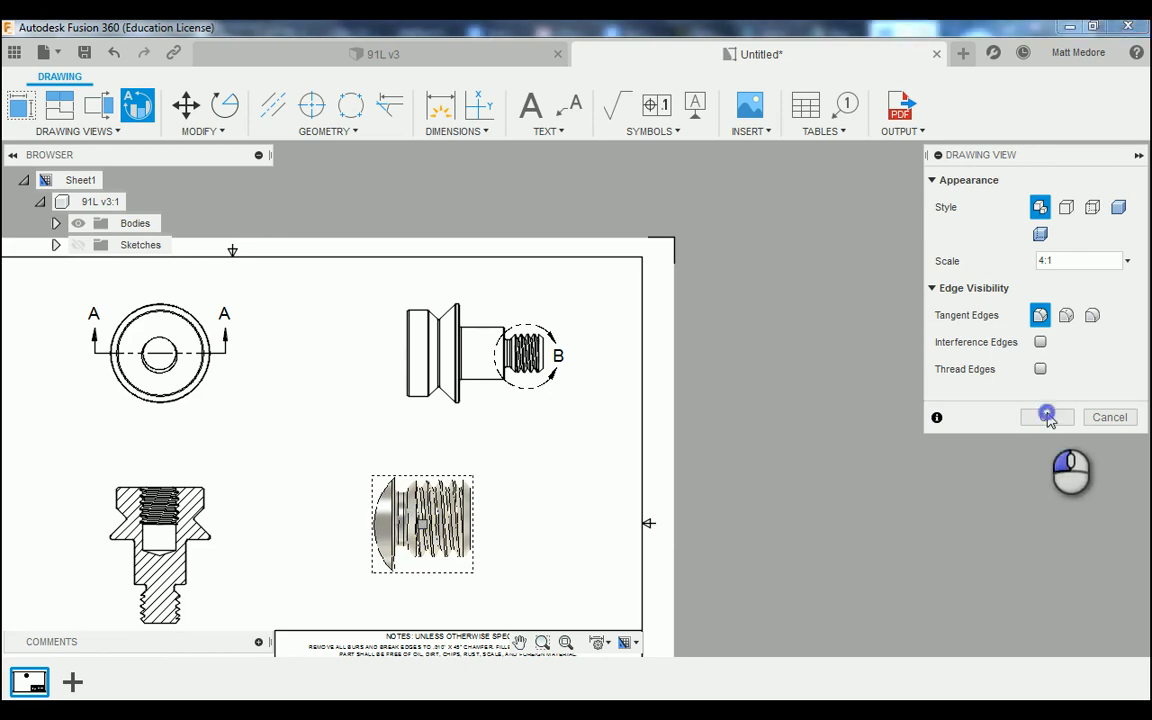
Shrink detail B's circular boundary slightly and move its center up a little on the side view's threaded end
{"action": "scroll", "coordinate": [533, 345], "scroll_direction": "up", "scroll_amount": 4}
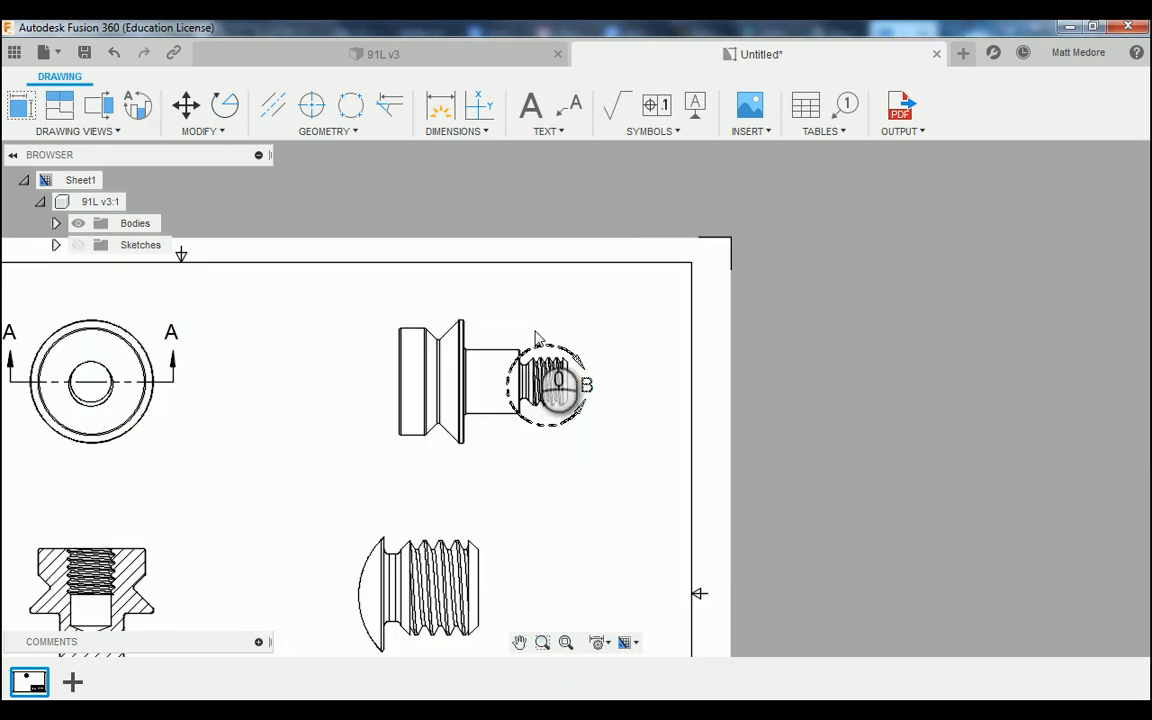
{"action": "scroll", "coordinate": [520, 346], "scroll_direction": "up", "scroll_amount": 4}
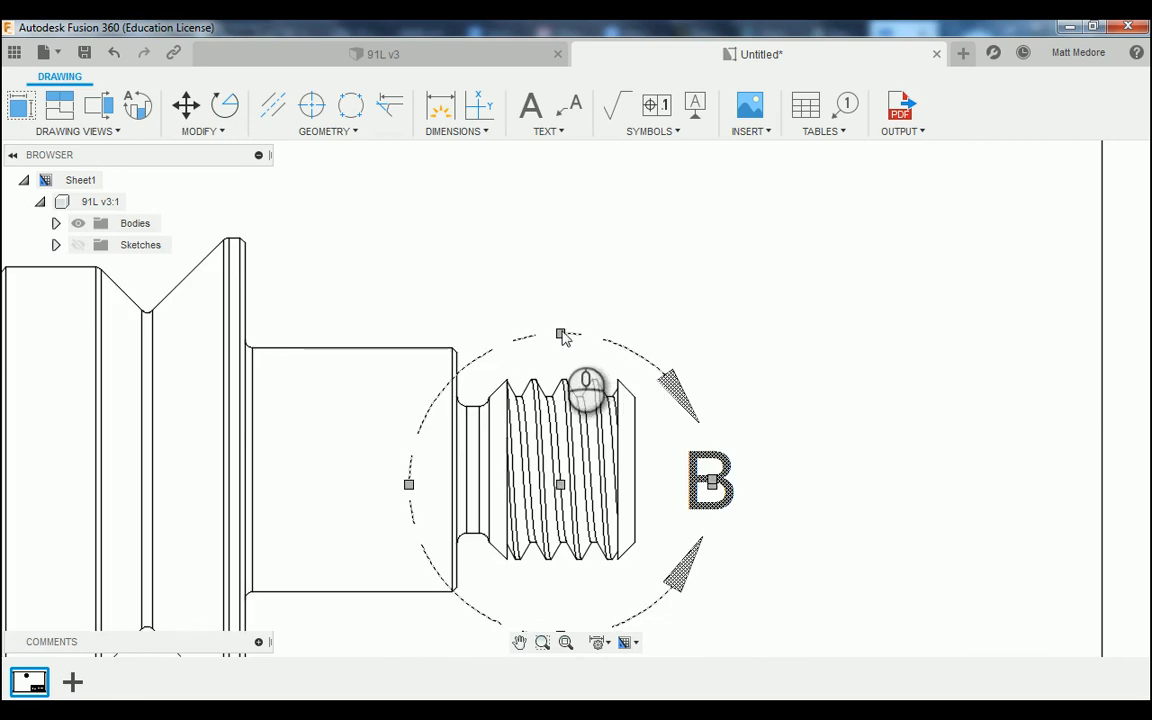
{"action": "mouse_move", "coordinate": [563, 338]}
{"action": "left_mouse_down"}
{"action": "mouse_move", "coordinate": [560, 273]}
{"action": "mouse_move", "coordinate": [558, 355]}
{"action": "mouse_move", "coordinate": [560, 341]}
{"action": "left_mouse_up"}
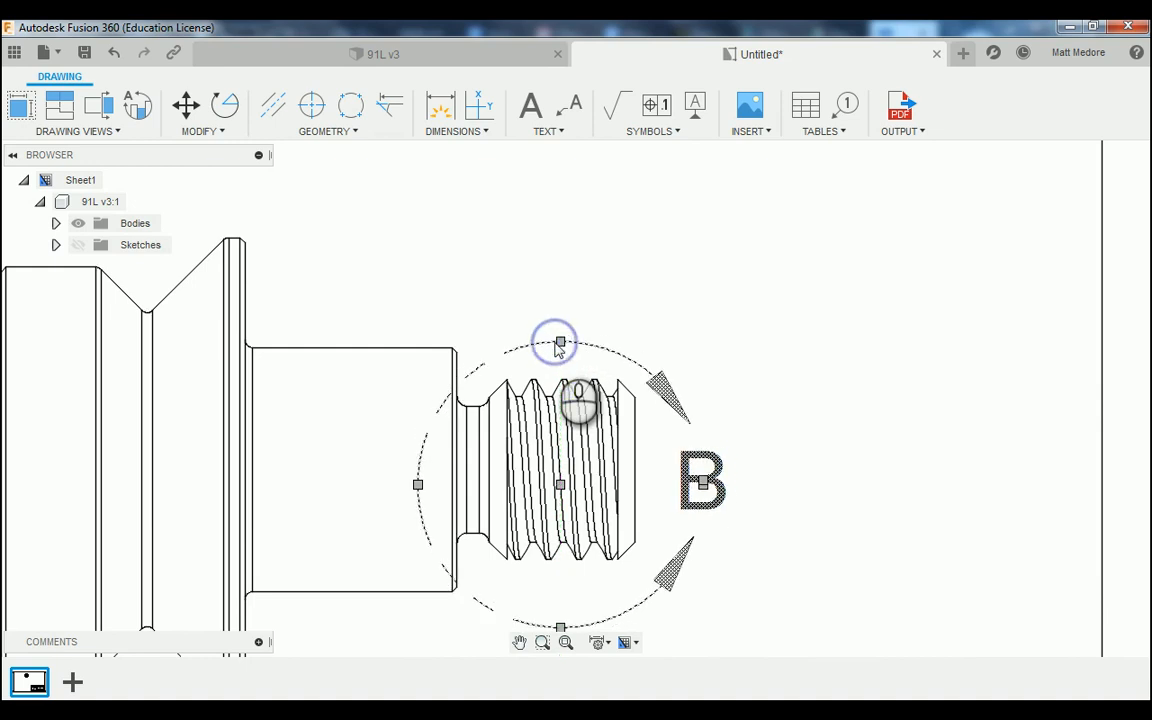
{"action": "left_click_drag", "start_coordinate": [560, 488], "coordinate": [561, 476]}
{"action": "left_click", "coordinate": [826, 333]}
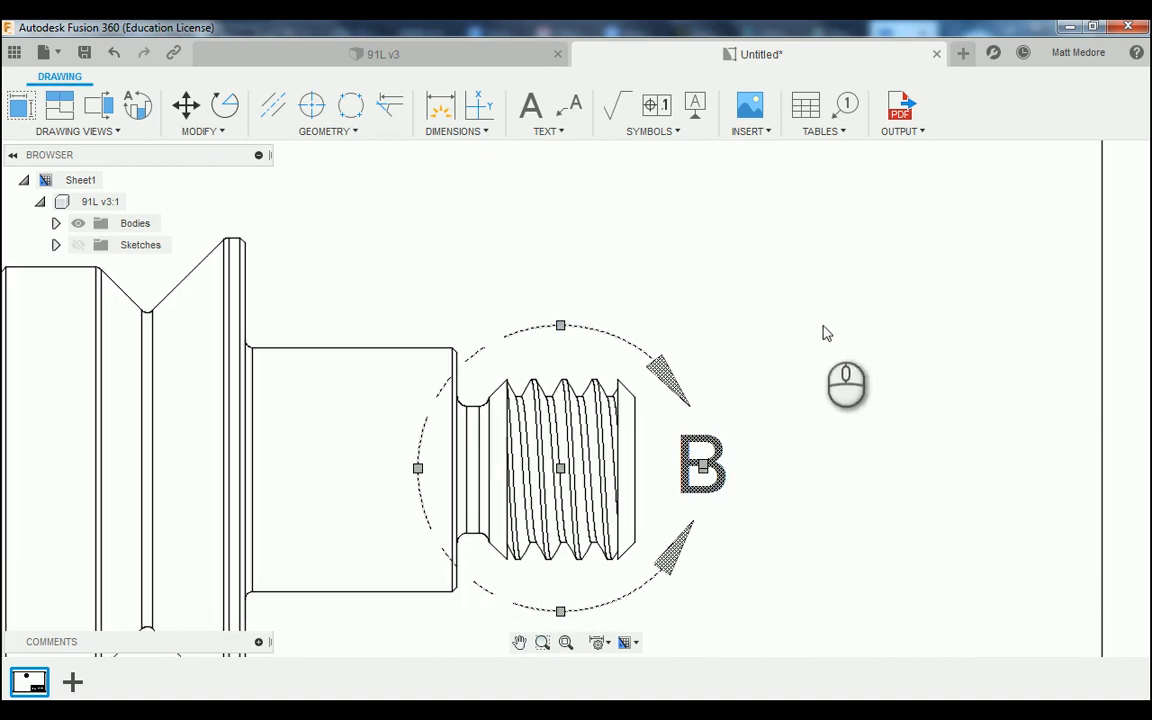
{"action": "scroll", "coordinate": [784, 288], "scroll_direction": "down", "scroll_amount": 5}
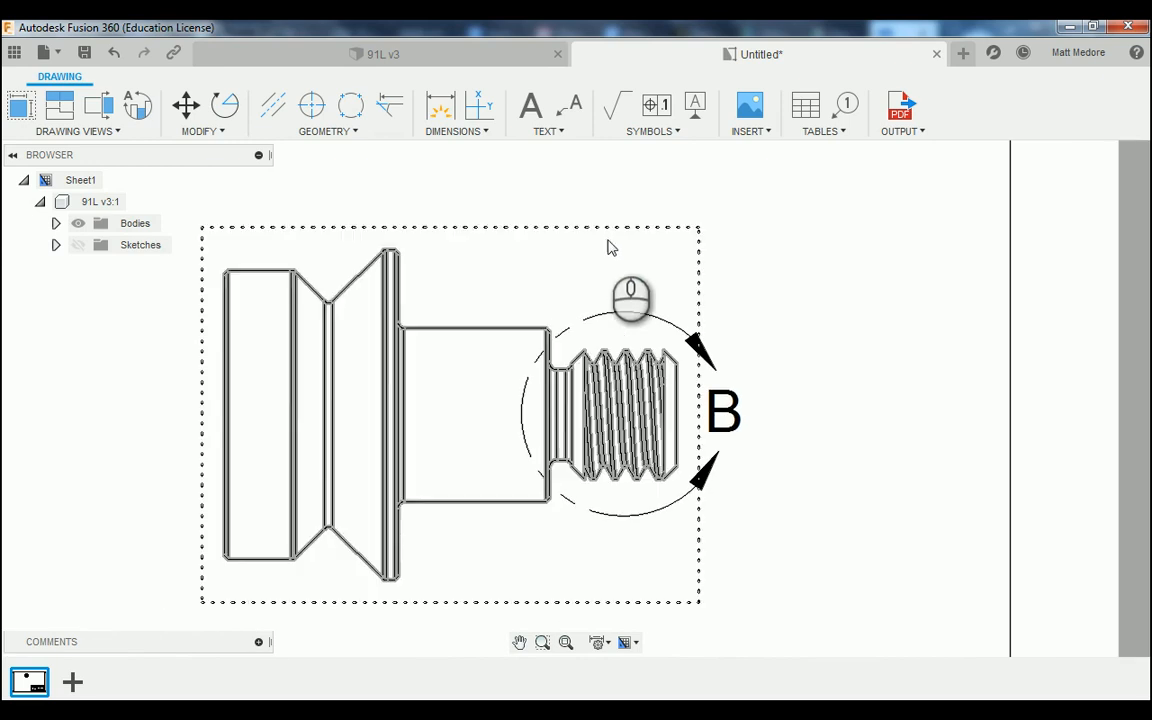
{"action": "scroll", "coordinate": [530, 237], "scroll_direction": "down", "scroll_amount": 4}
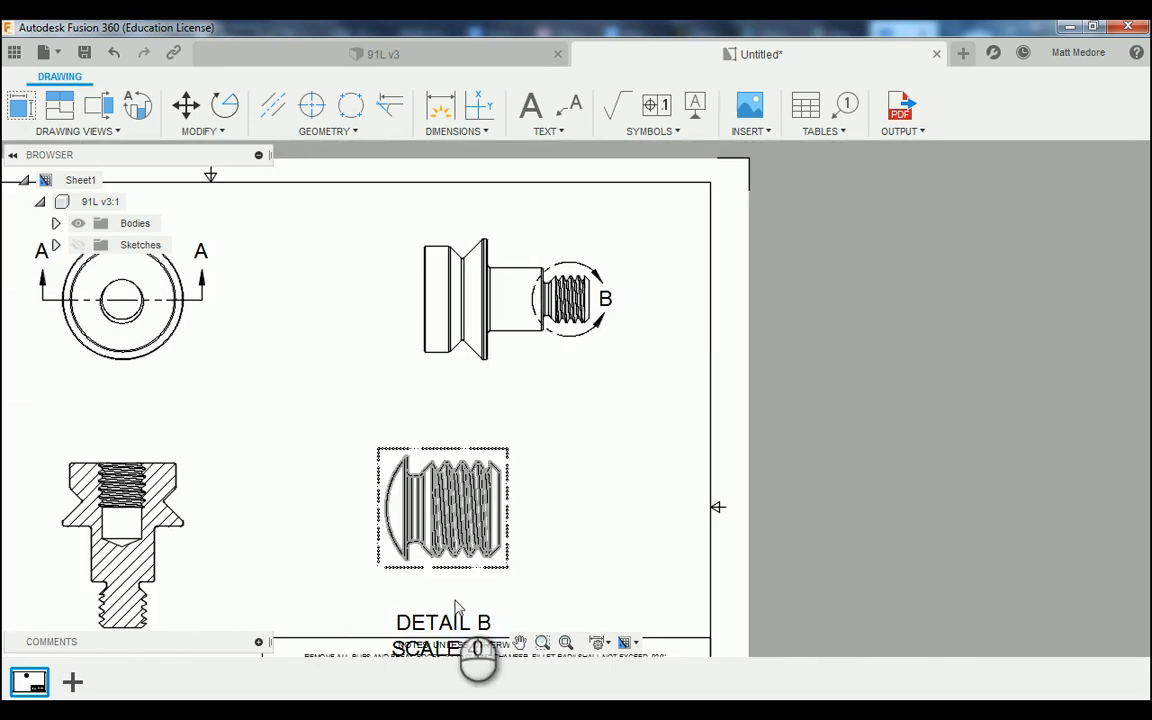
Dimension the groove diameter between its upper and lower edges in detail view B, placing the dimension inside the groove
{"action": "scroll", "coordinate": [425, 600], "scroll_direction": "up", "scroll_amount": 2}
{"action": "scroll", "coordinate": [465, 568], "scroll_direction": "up", "scroll_amount": 4}
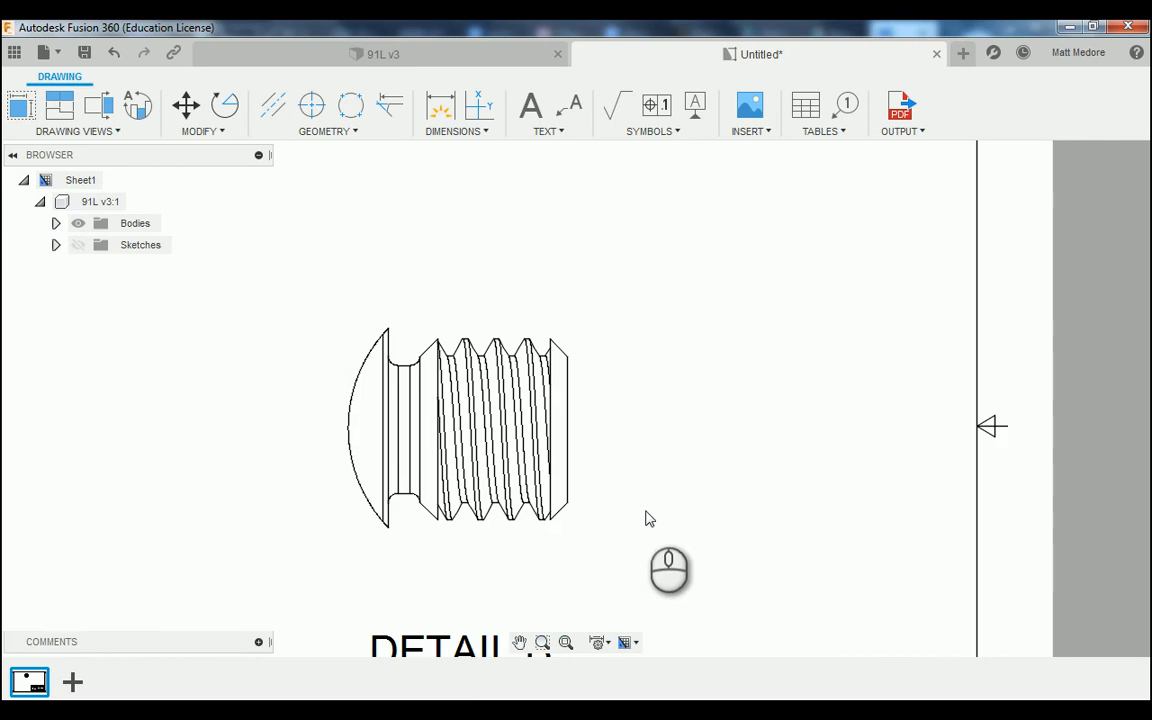
{"action": "scroll", "coordinate": [480, 540], "scroll_direction": "up", "scroll_amount": 2}
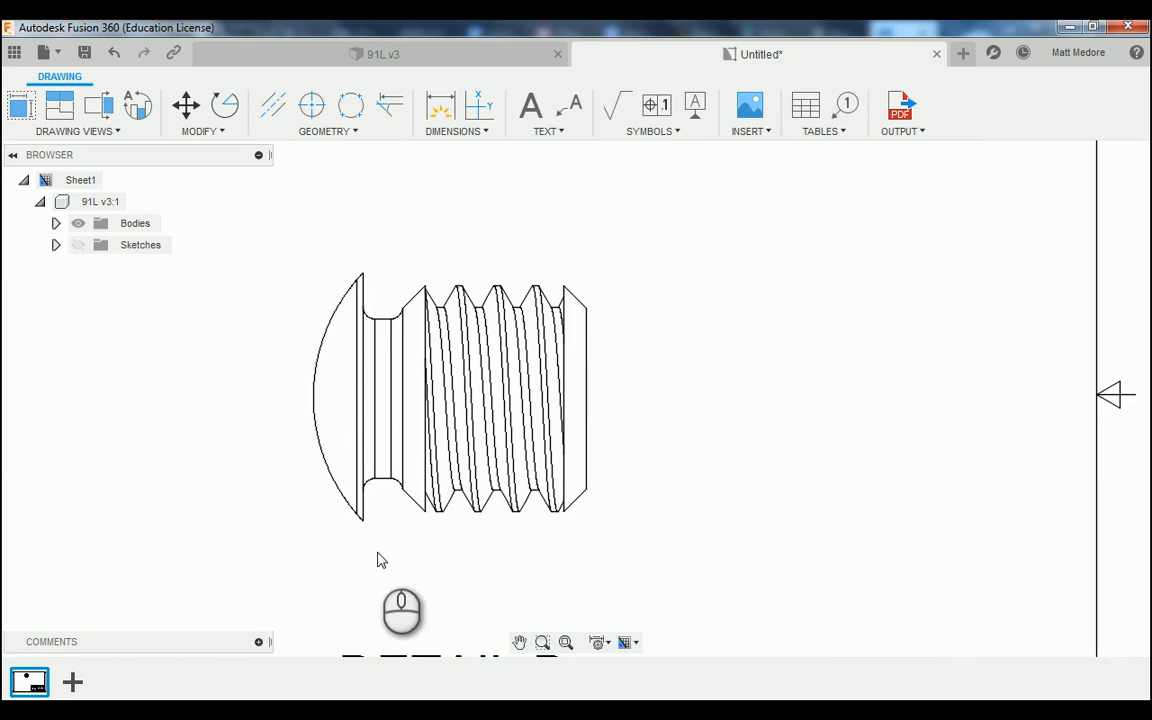
{"action": "scroll", "coordinate": [377, 560], "scroll_direction": "up", "scroll_amount": 2}
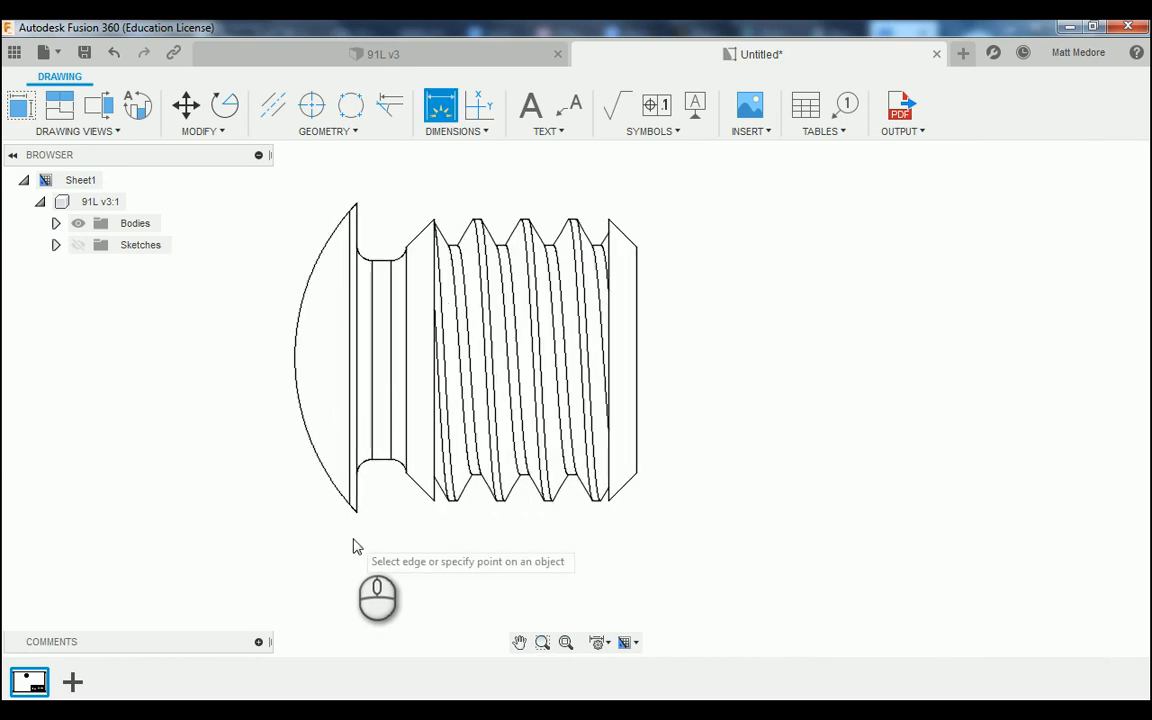
{"action": "scroll", "coordinate": [358, 535], "scroll_direction": "up", "scroll_amount": 2}
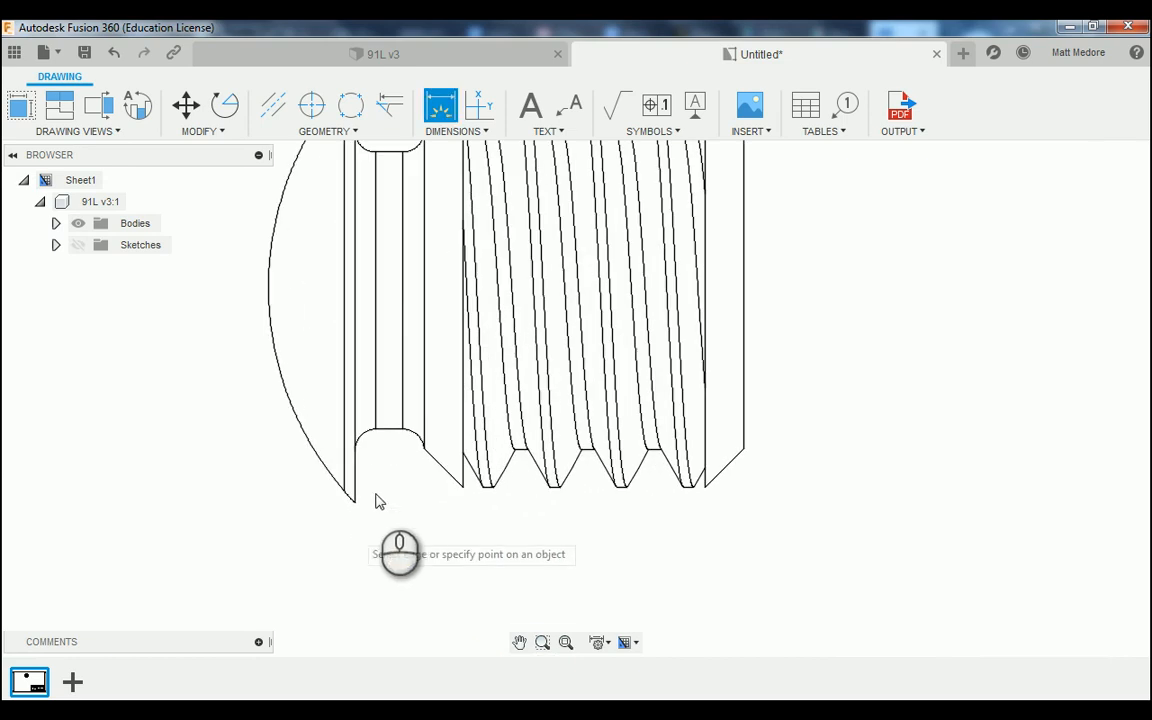
{"action": "scroll", "coordinate": [390, 440], "scroll_direction": "up", "scroll_amount": 2}
{"action": "left_click", "coordinate": [390, 440]}
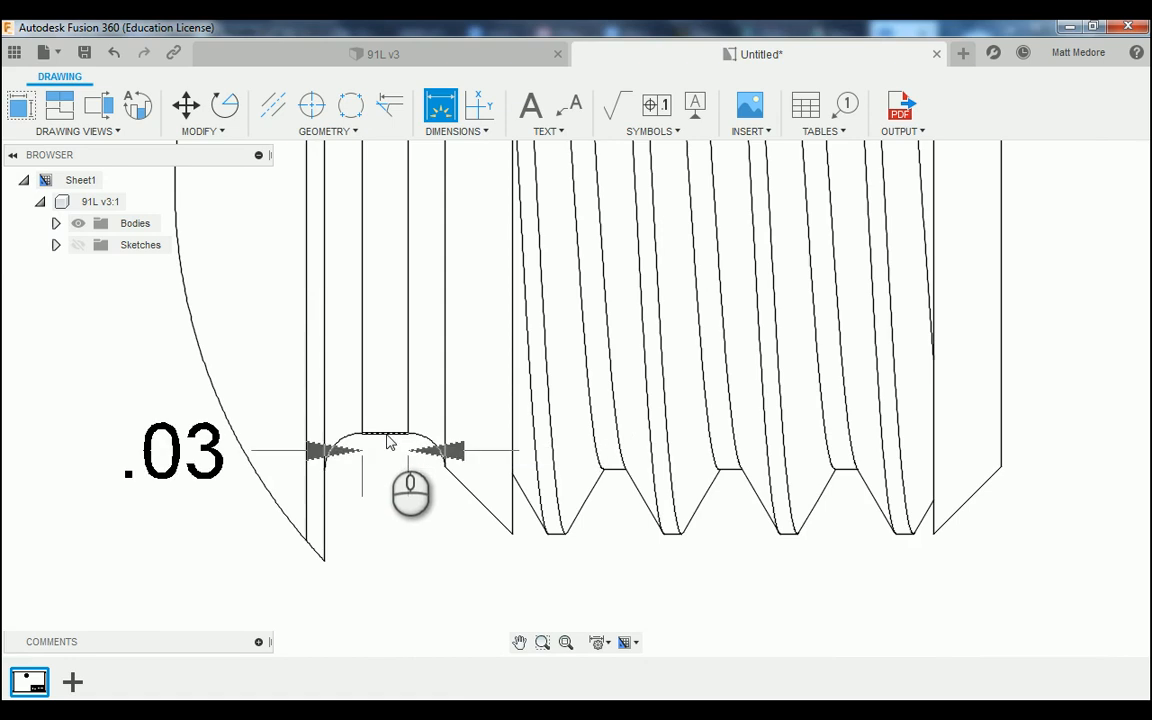
{"action": "scroll", "coordinate": [392, 608], "scroll_direction": "down", "scroll_amount": 5}
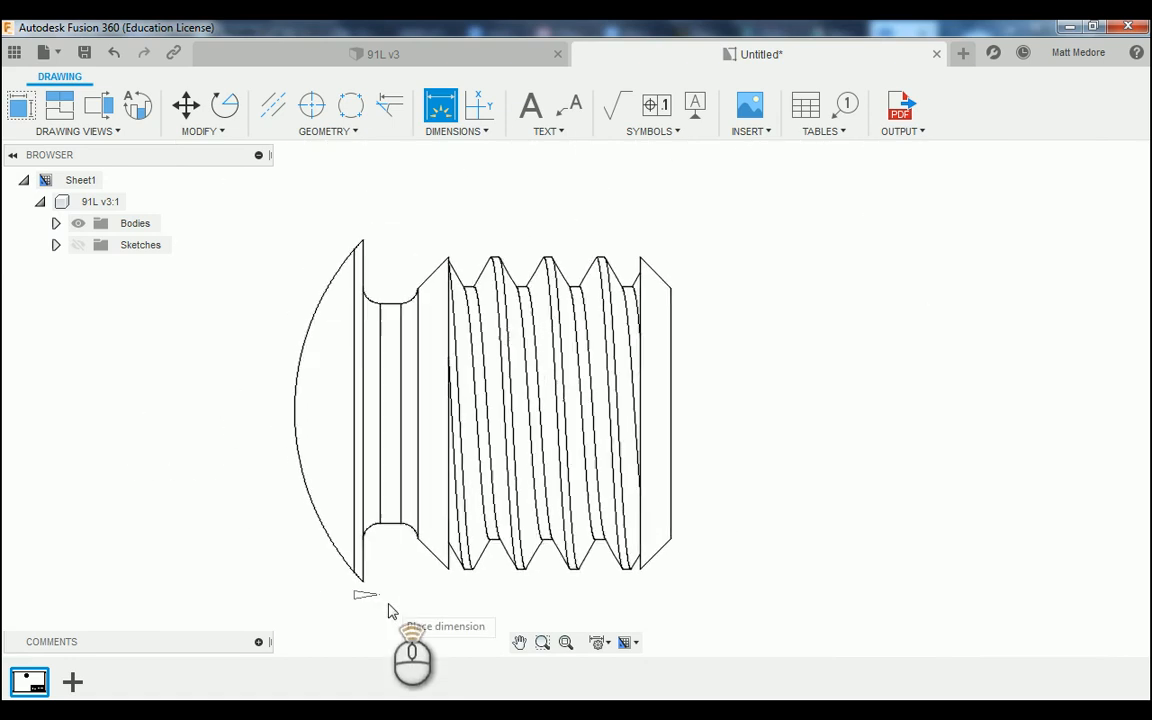
{"action": "scroll", "coordinate": [388, 343], "scroll_direction": "up", "scroll_amount": 4}
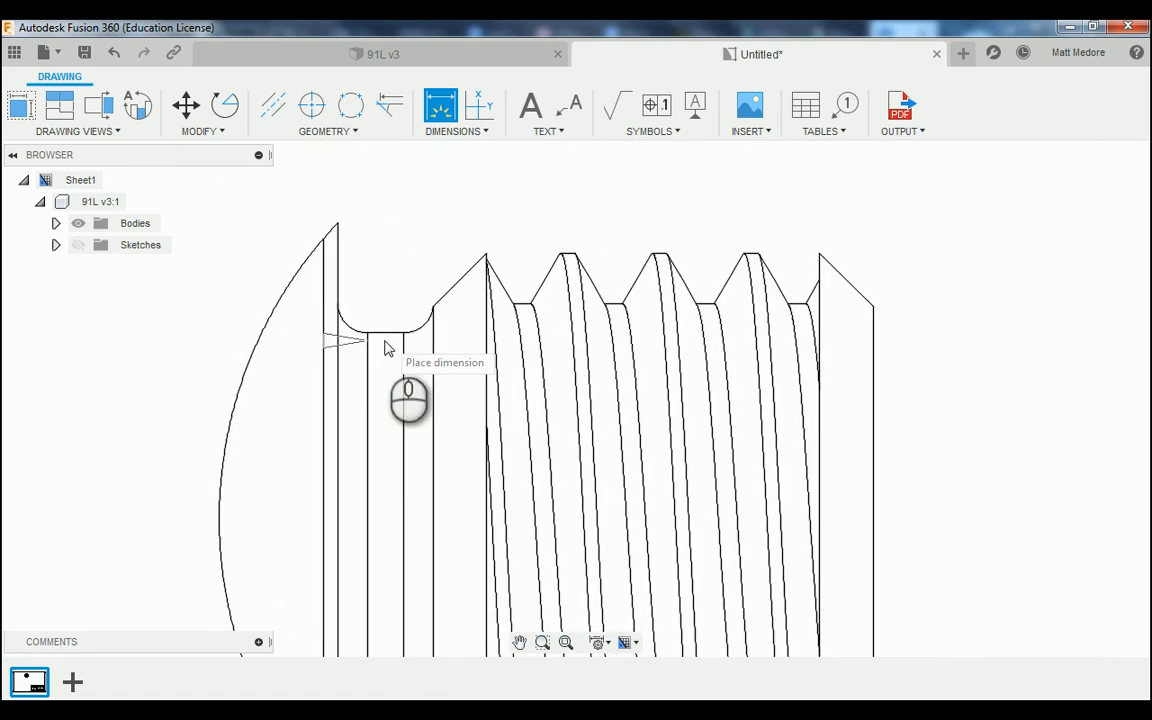
{"action": "scroll", "coordinate": [381, 420], "scroll_direction": "down", "scroll_amount": 5}
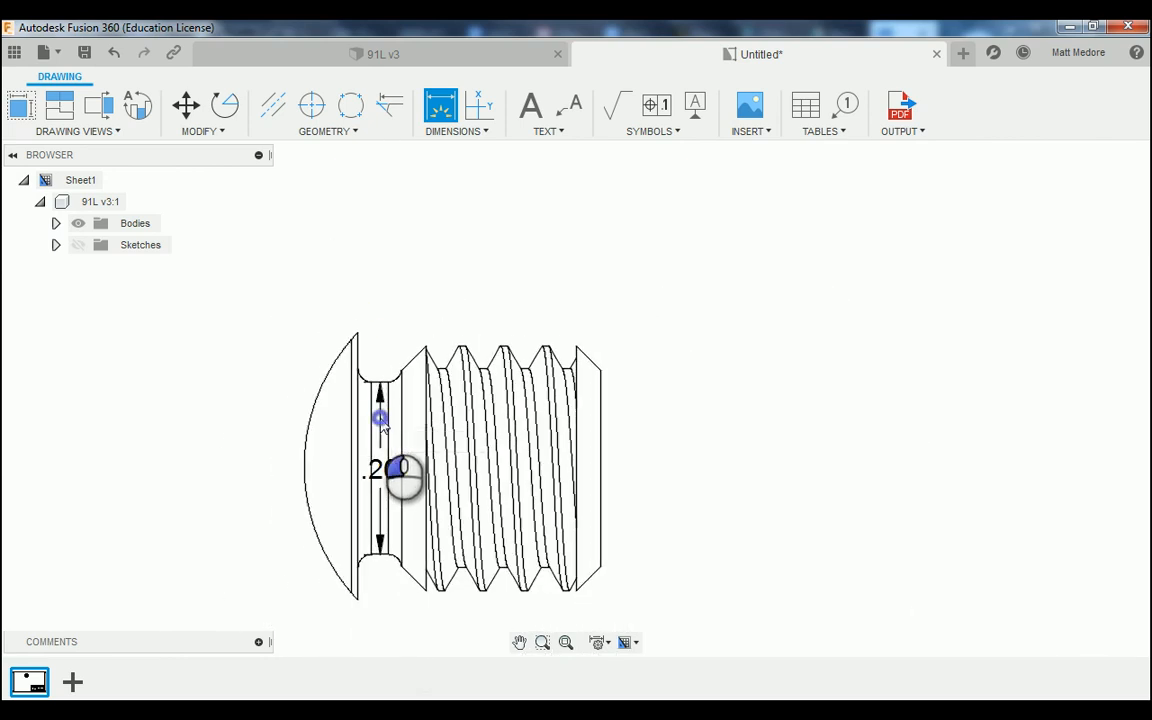
{"action": "left_click", "coordinate": [381, 420]}
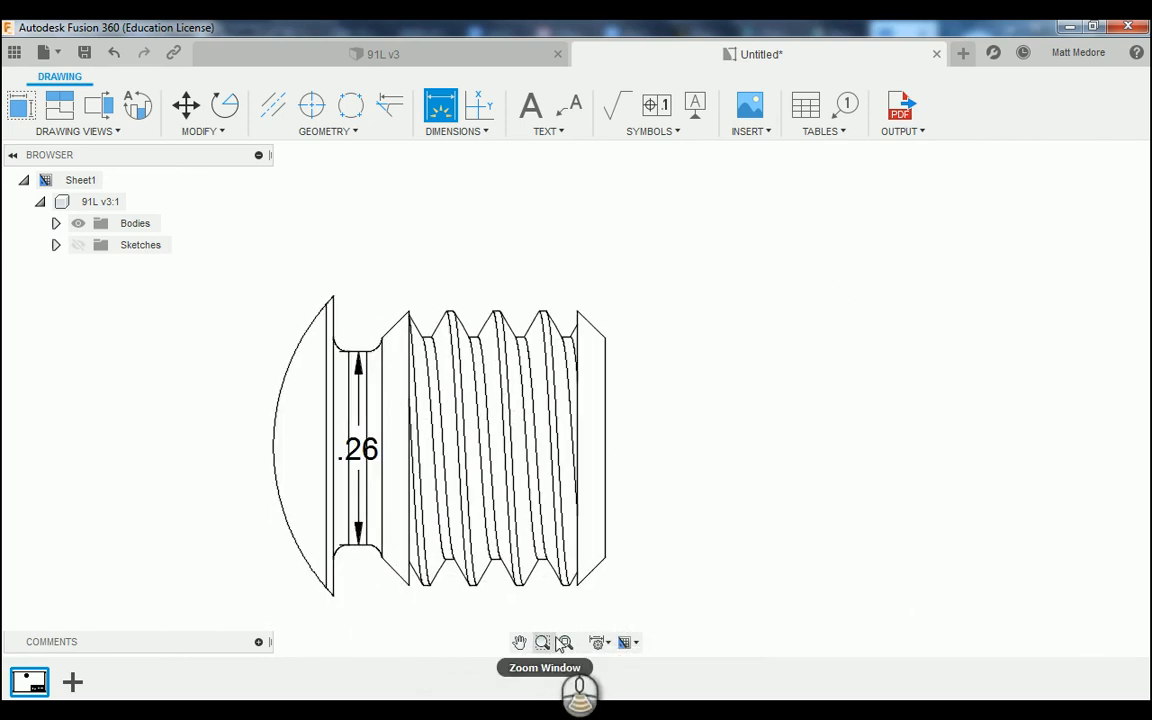
Dimension the external thread's major diameter in detail view B from a lower crest to an upper crest, and finish dimensioning
{"action": "scroll", "coordinate": [526, 598], "scroll_direction": "up", "scroll_amount": 6}
{"action": "scroll", "coordinate": [491, 560], "scroll_direction": "up", "scroll_amount": 3}
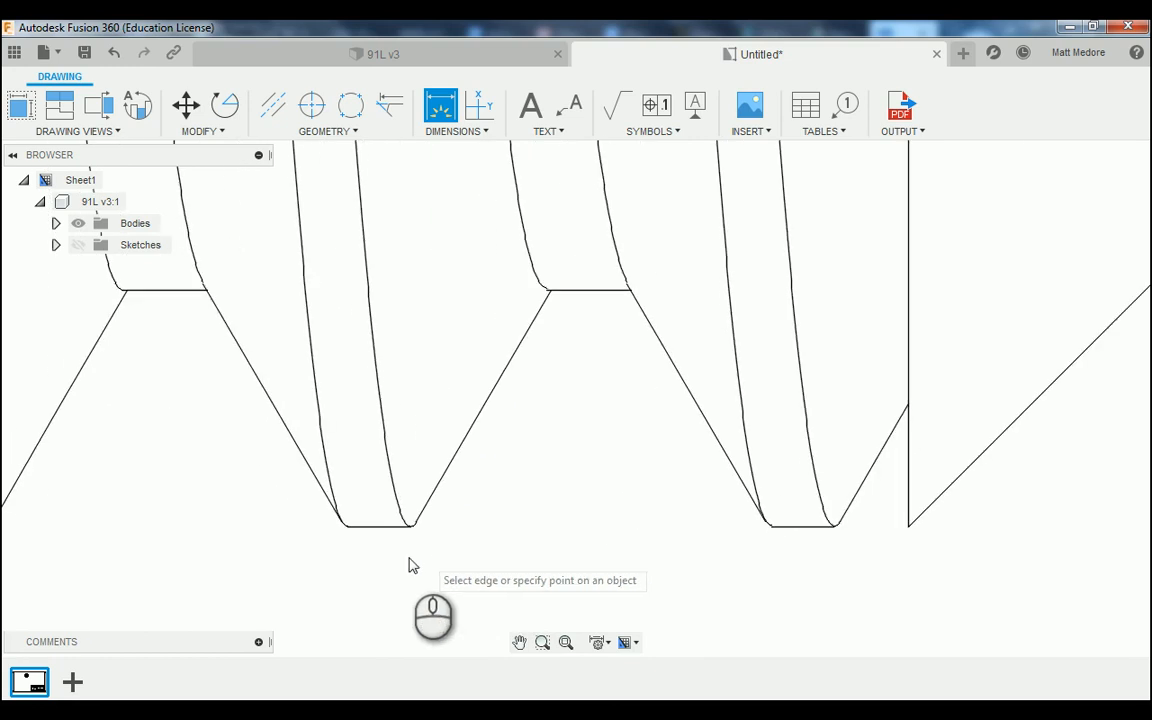
{"action": "left_click", "coordinate": [378, 532]}
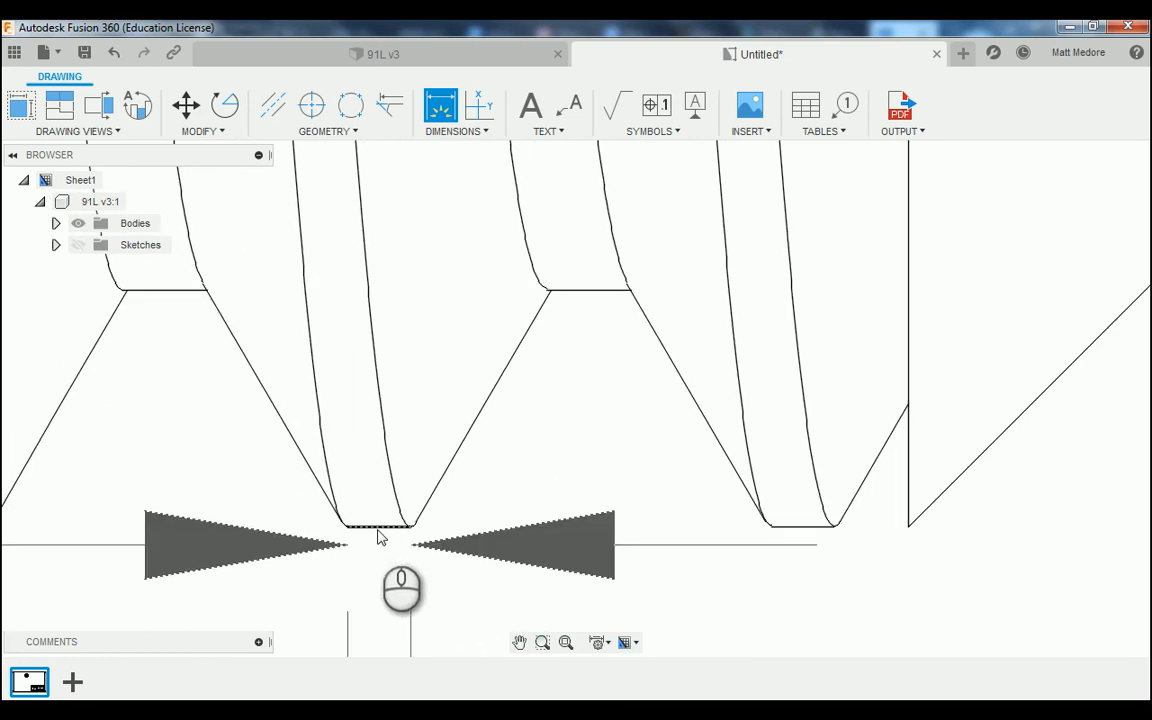
{"action": "left_click", "coordinate": [378, 530]}
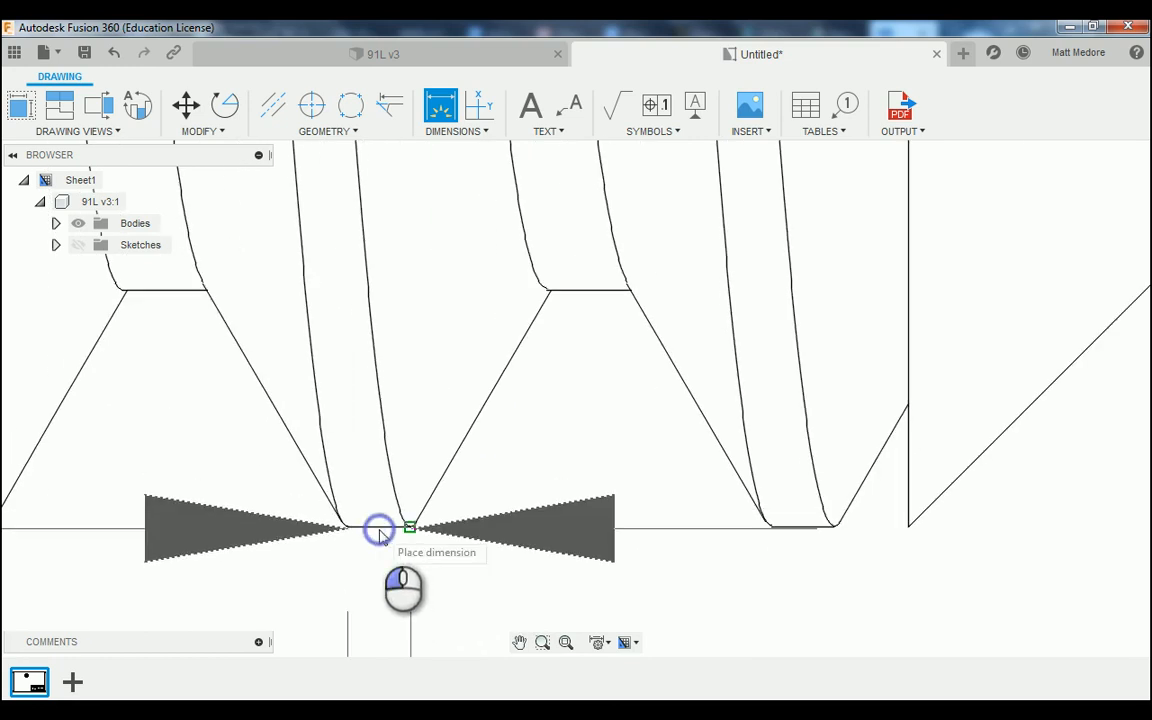
{"action": "scroll", "coordinate": [397, 630], "scroll_direction": "down", "scroll_amount": 5}
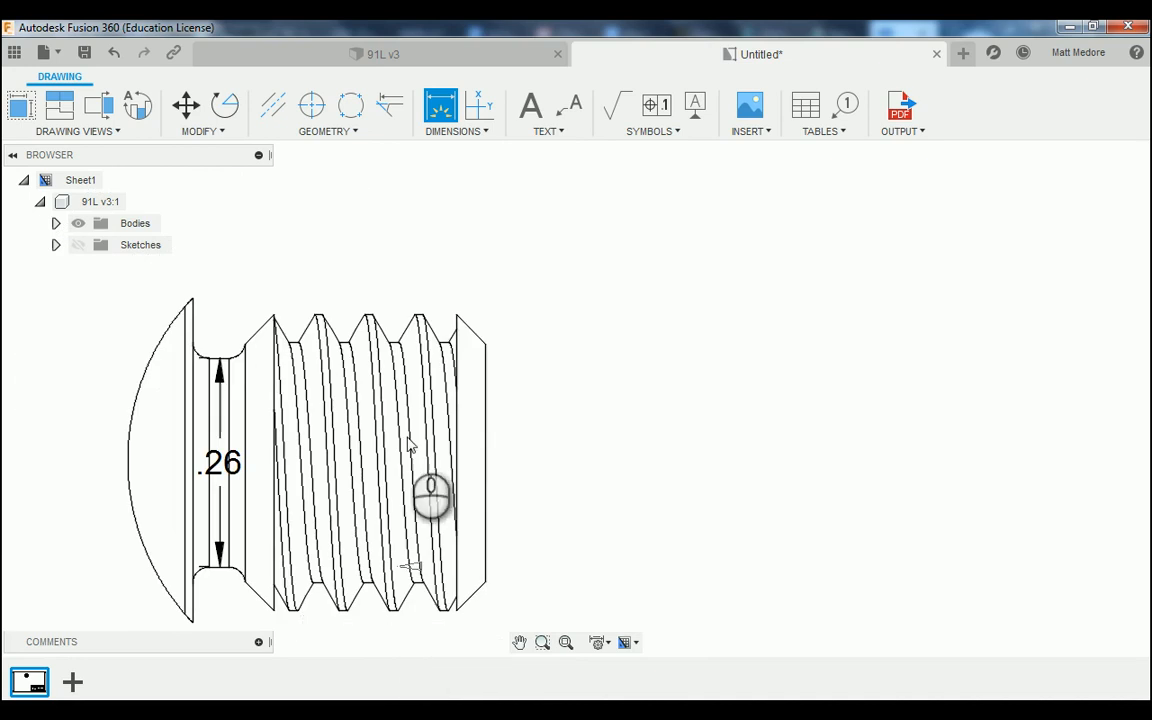
{"action": "scroll", "coordinate": [362, 313], "scroll_direction": "up", "scroll_amount": 3}
{"action": "scroll", "coordinate": [362, 313], "scroll_direction": "up", "scroll_amount": 3}
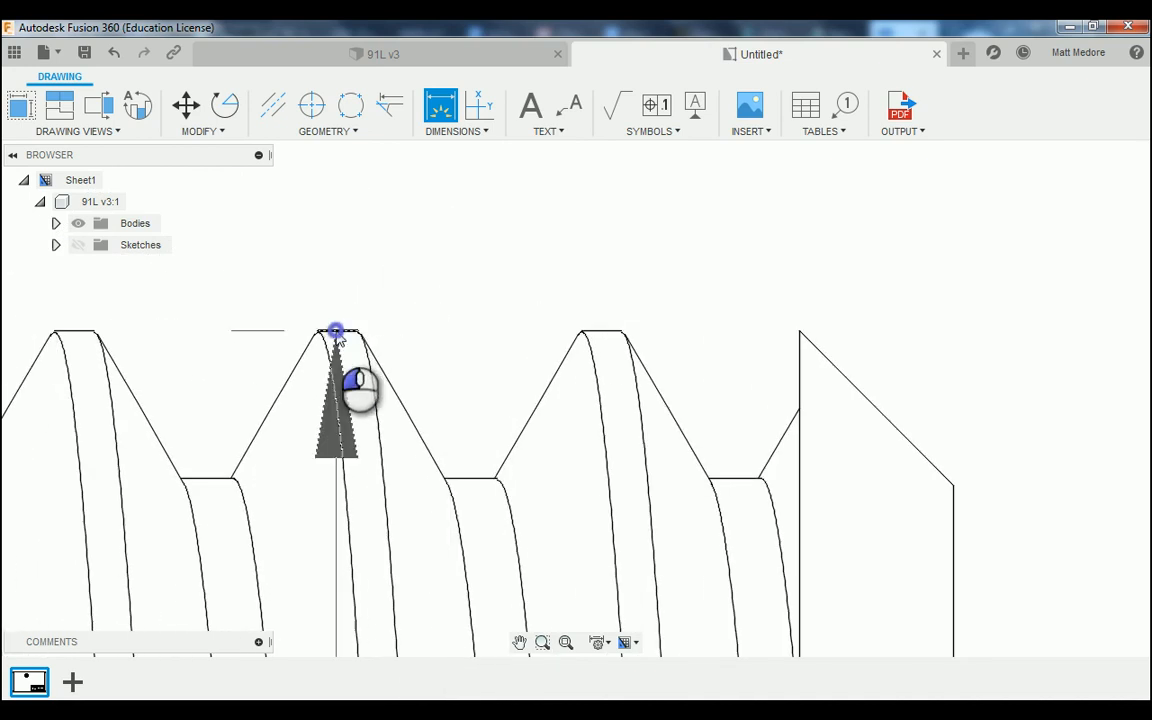
{"action": "left_click", "coordinate": [433, 336]}
{"action": "scroll", "coordinate": [433, 332], "scroll_direction": "down", "scroll_amount": 6}
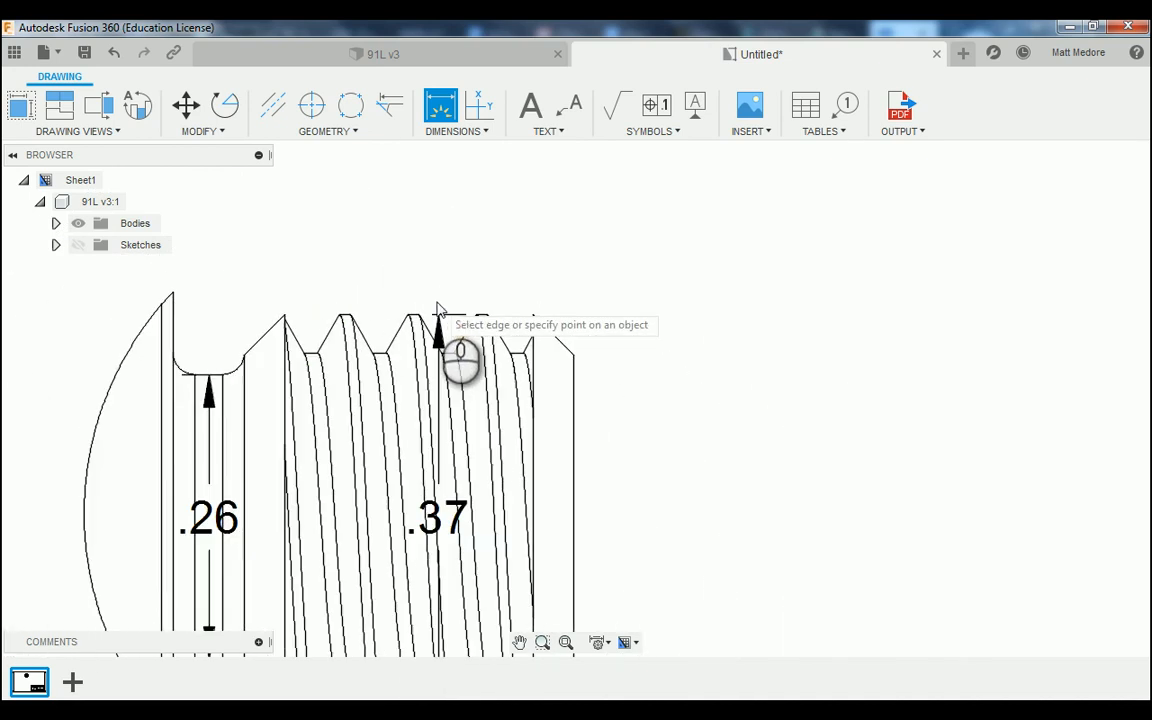
{"action": "scroll", "coordinate": [566, 366], "scroll_direction": "up", "scroll_amount": 2}
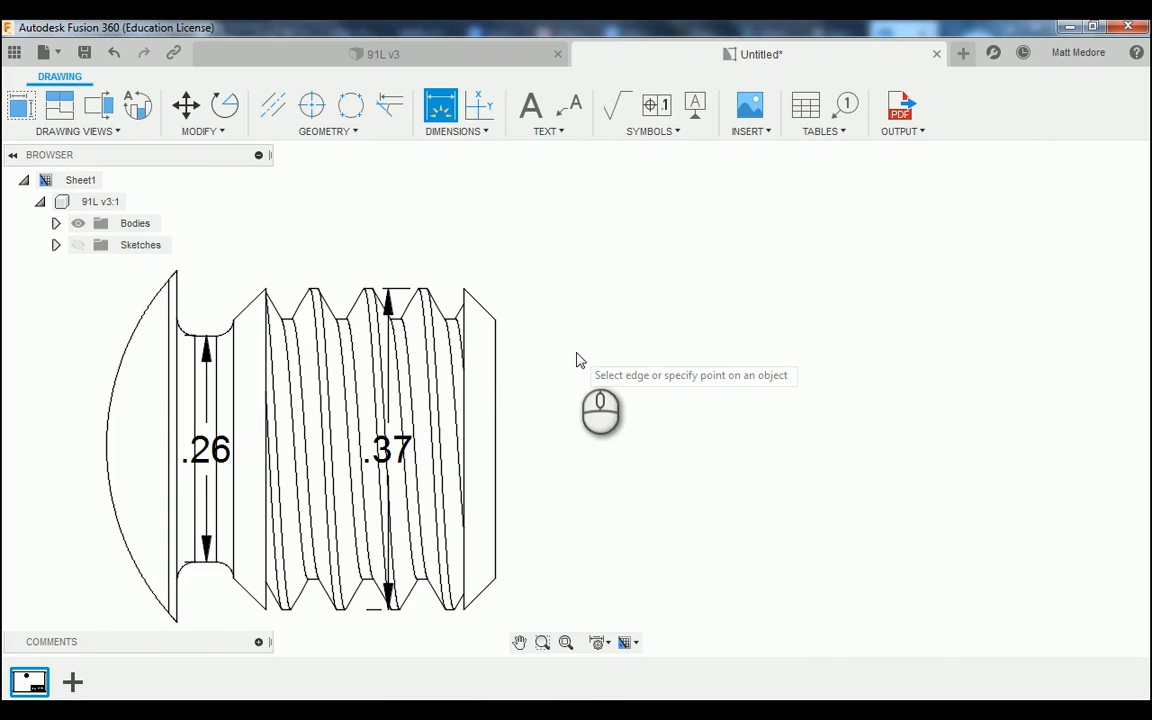
{"action": "right_click", "coordinate": [579, 356]}
{"action": "left_click", "coordinate": [645, 351]}
{"action": "scroll", "coordinate": [470, 442], "scroll_direction": "down", "scroll_amount": 2}
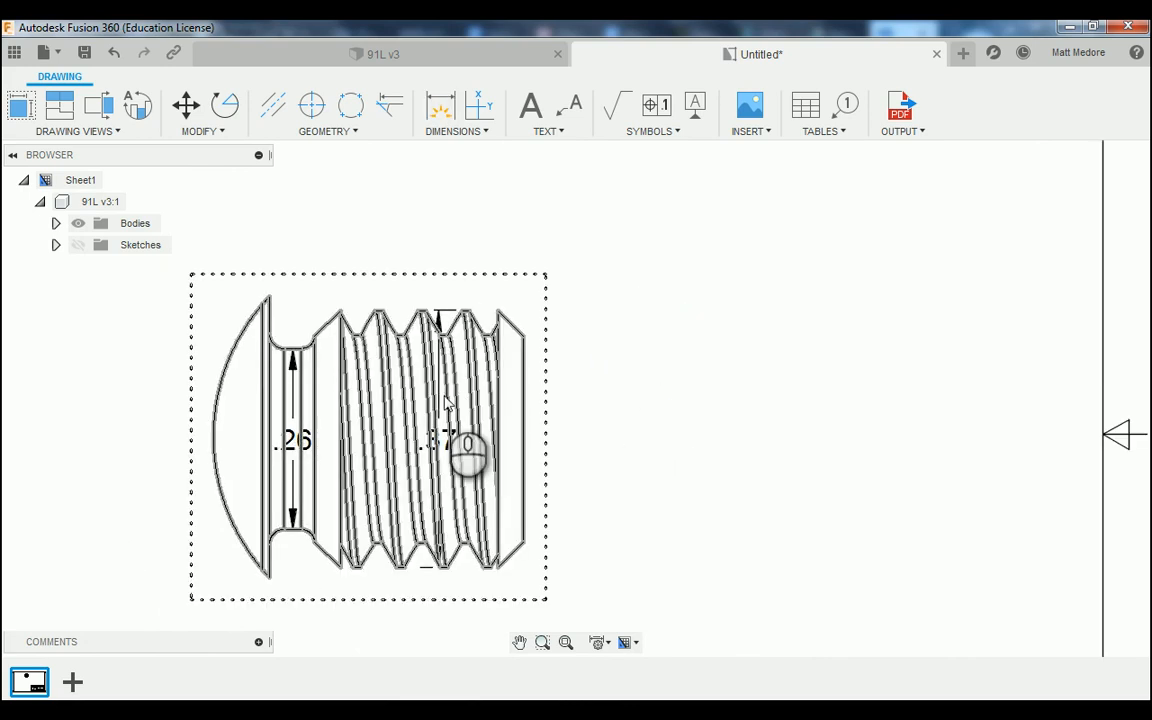
Move the thread diameter dimension's text out of the threads to just above detail view B
{"action": "scroll", "coordinate": [437, 475], "scroll_direction": "up", "scroll_amount": 3}
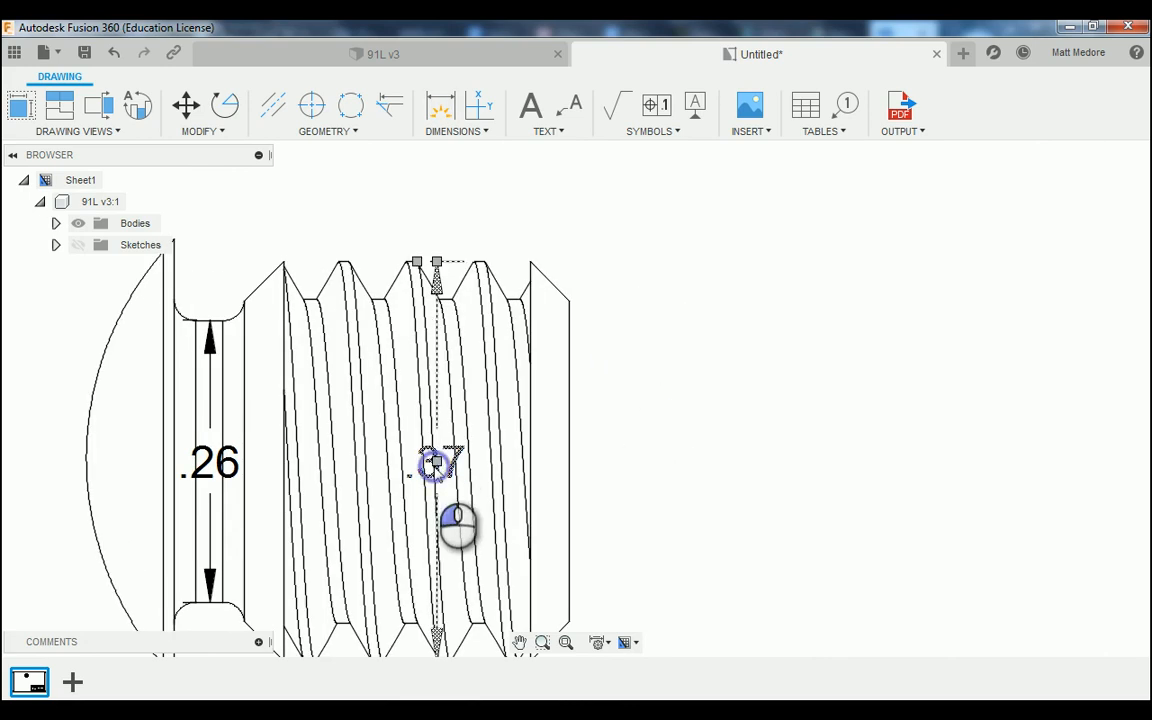
{"action": "left_click", "coordinate": [436, 462]}
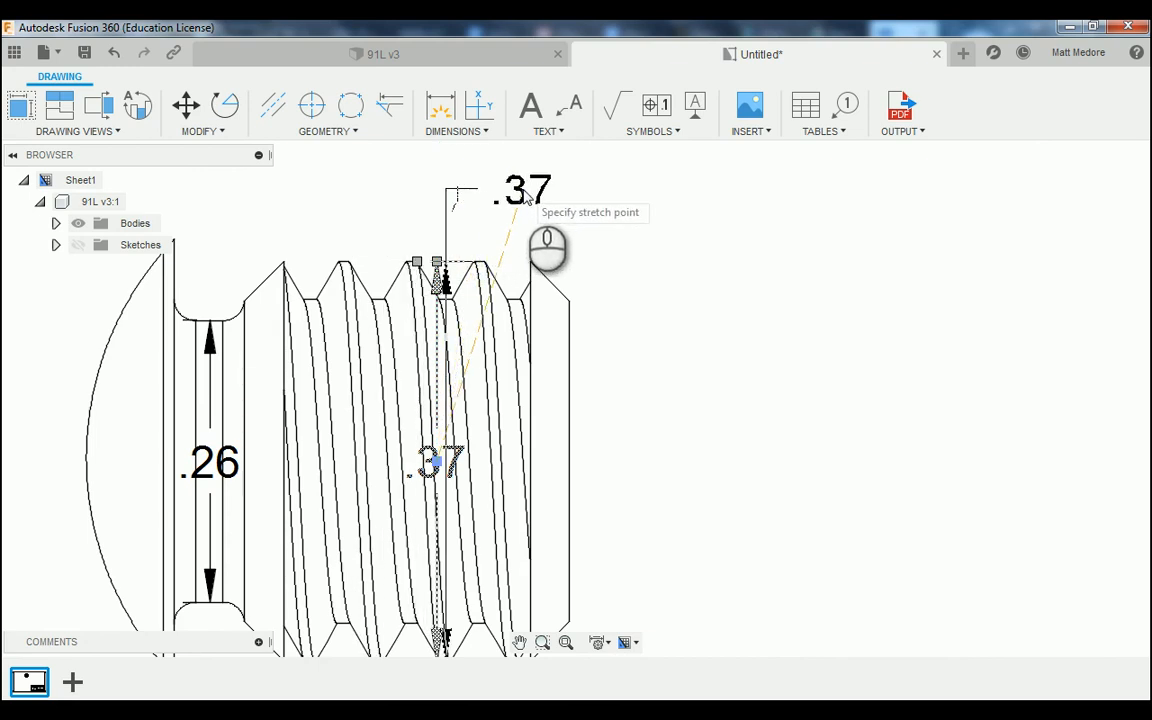
{"action": "left_click", "coordinate": [525, 195]}
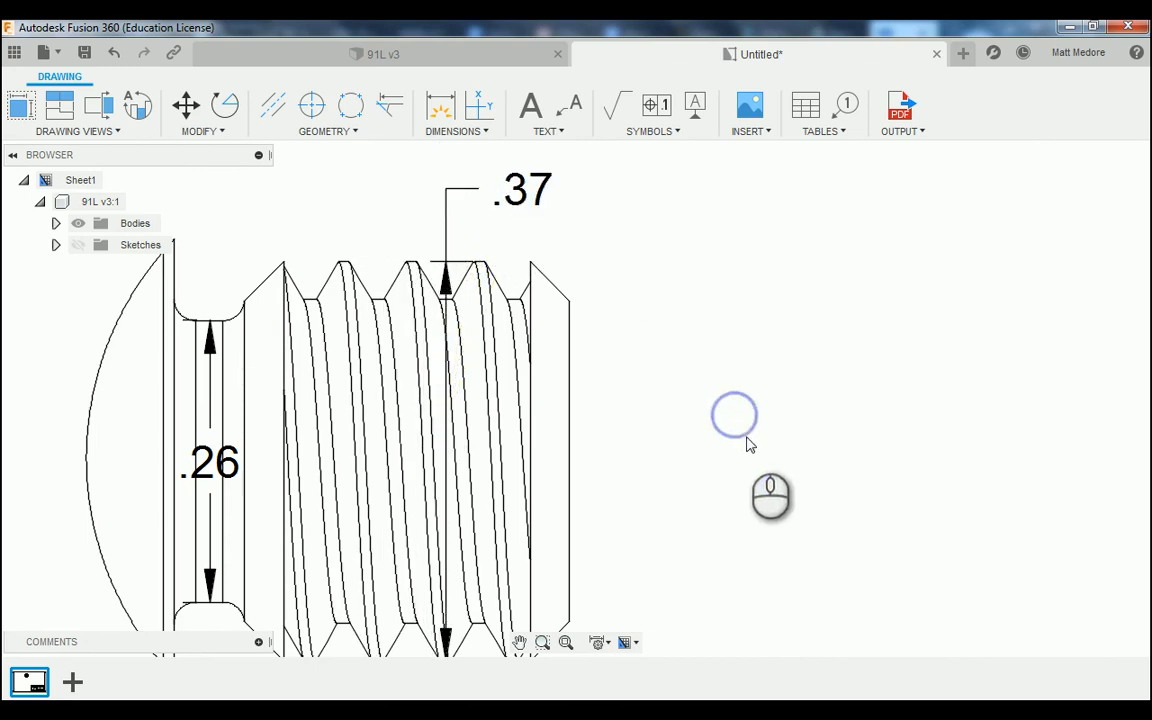
Move the groove diameter dimension's text above detail view B, slightly higher than the thread dimension's text
{"action": "scroll", "coordinate": [746, 442], "scroll_direction": "down", "scroll_amount": 2}
{"action": "scroll", "coordinate": [366, 373], "scroll_direction": "up", "scroll_amount": 2}
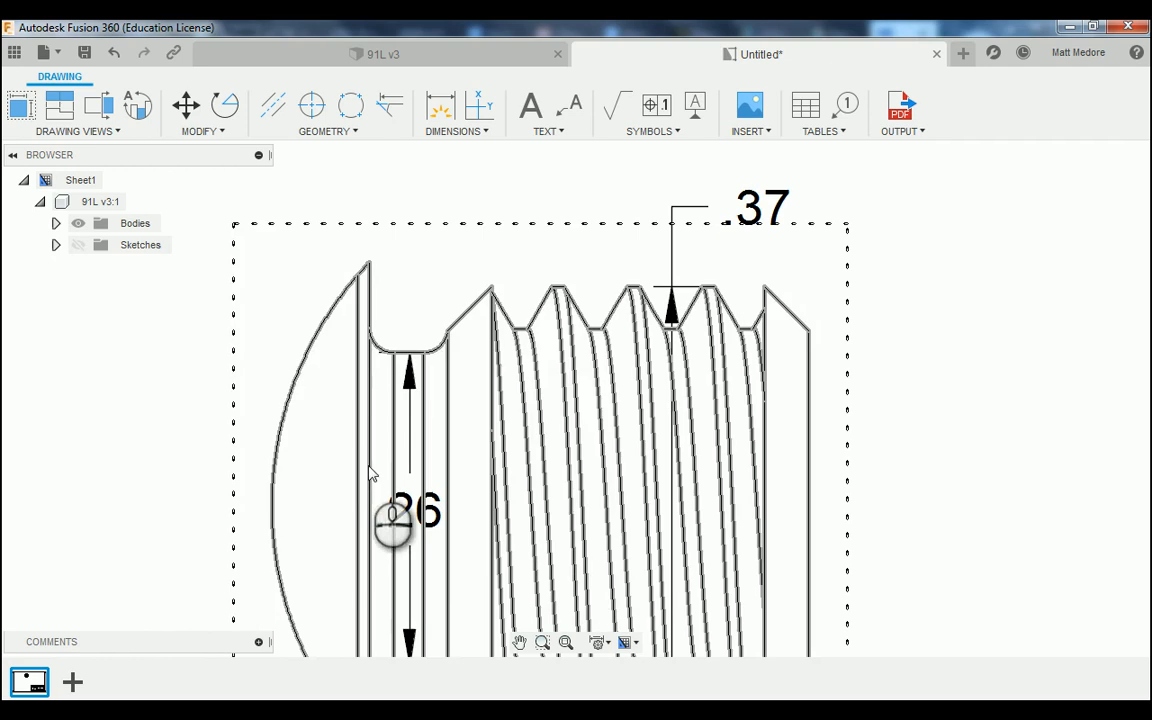
{"action": "left_click", "coordinate": [410, 510]}
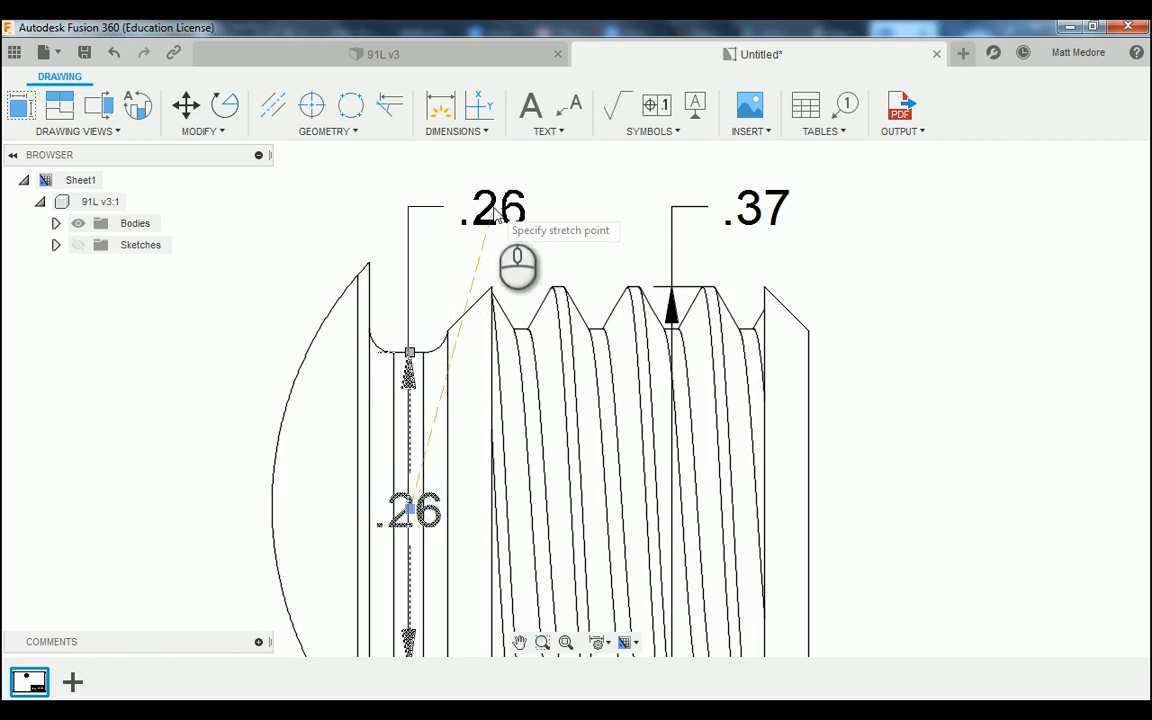
{"action": "left_click", "coordinate": [497, 155]}
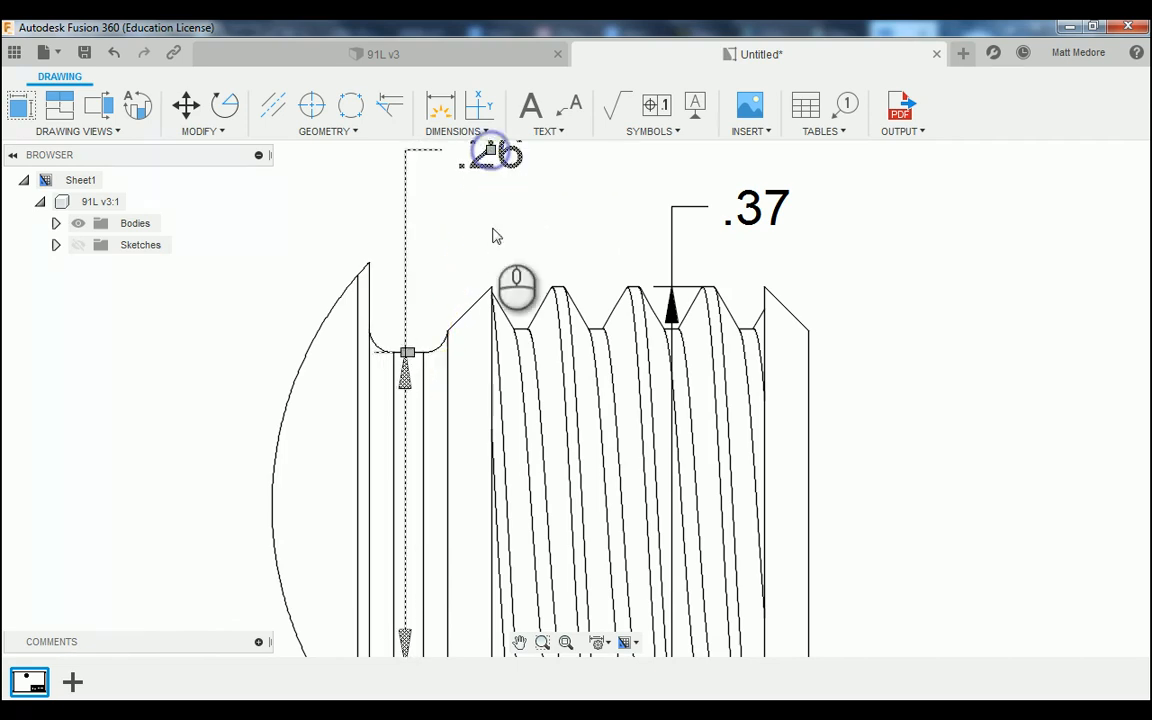
{"action": "left_click", "coordinate": [522, 411]}
Set the drawing's annotations to display trailing zeros and use a linear dimension precision of 0.123
{"action": "scroll", "coordinate": [510, 400], "scroll_direction": "down", "scroll_amount": 3}
{"action": "scroll", "coordinate": [490, 255], "scroll_direction": "up", "scroll_amount": 5}
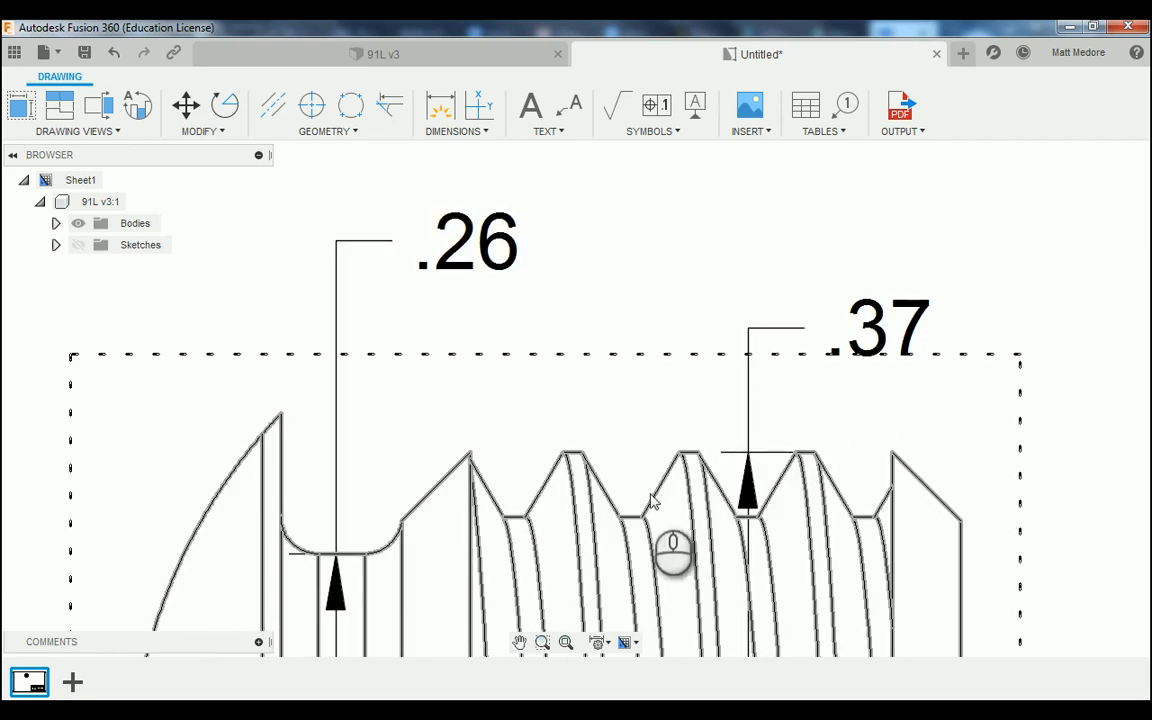
{"action": "left_click", "coordinate": [599, 643]}
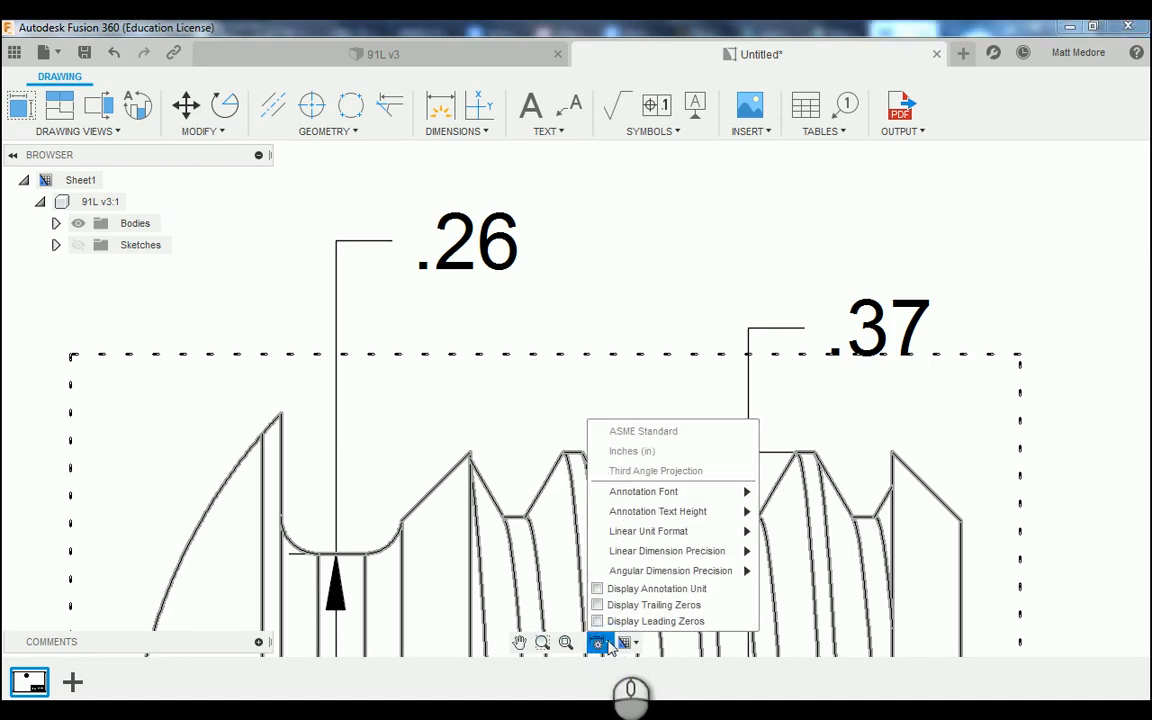
{"action": "left_click", "coordinate": [597, 606]}
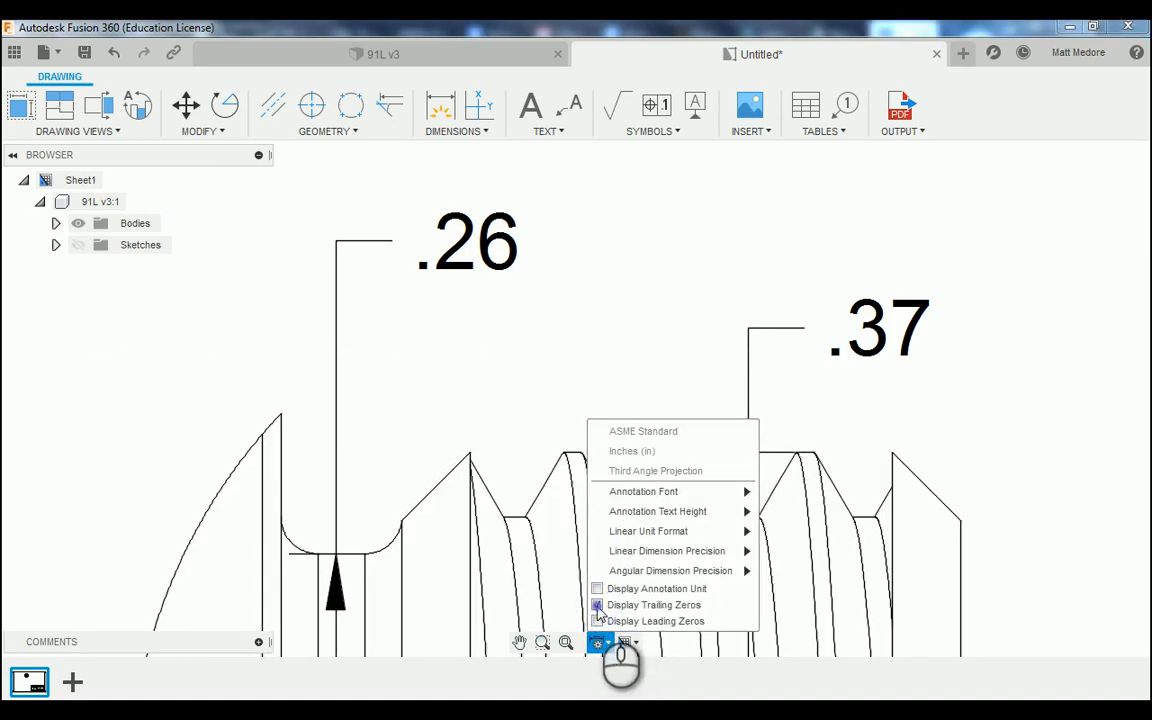
{"action": "mouse_move", "coordinate": [660, 551]}
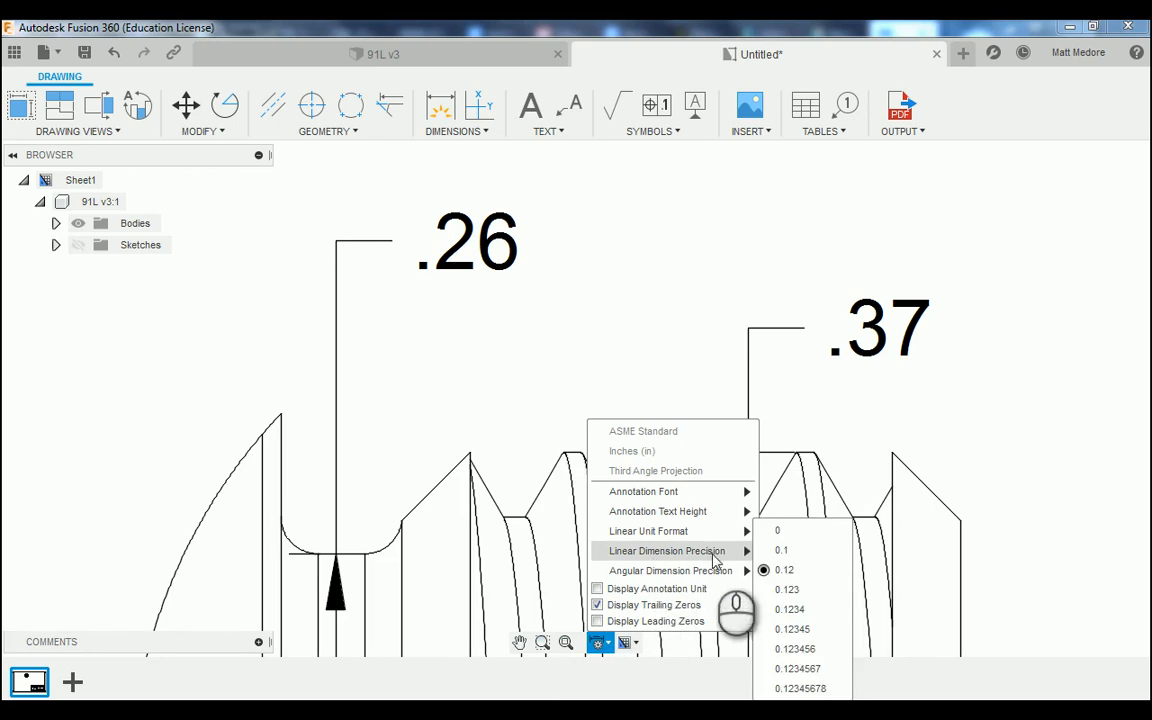
{"action": "left_click", "coordinate": [805, 588]}
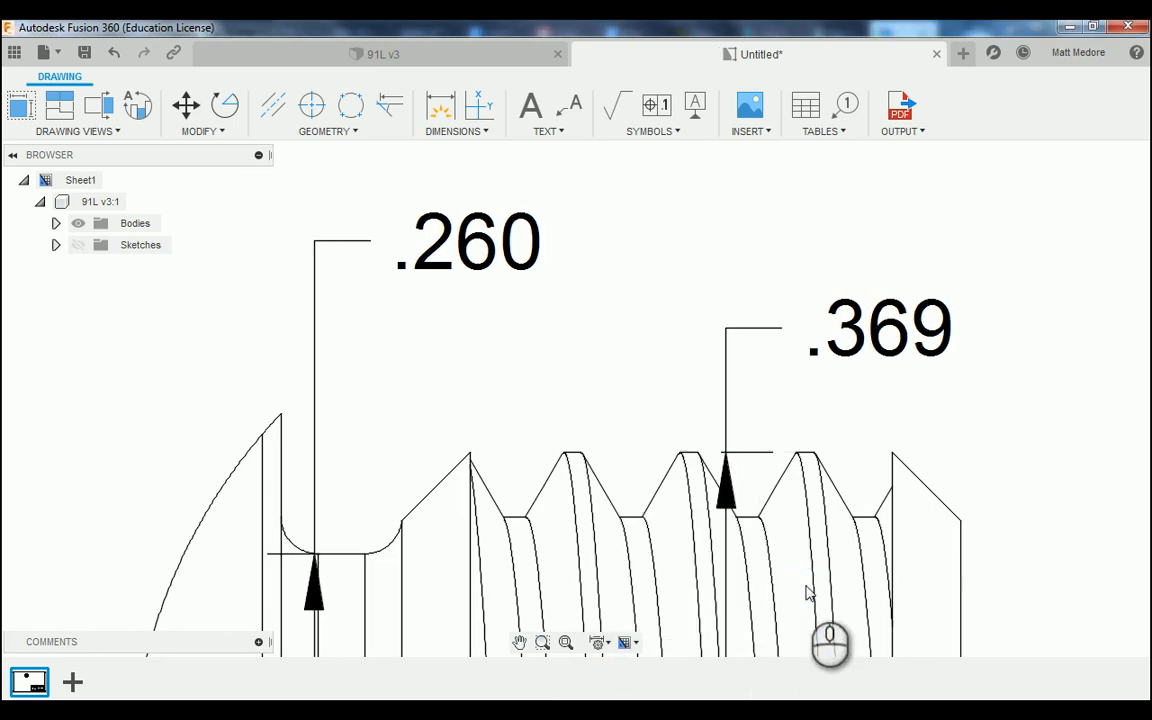
Edit the groove dimension's text, adding a diameter symbol before the value and "x .065" after it
{"action": "double_click", "coordinate": [492, 250]}
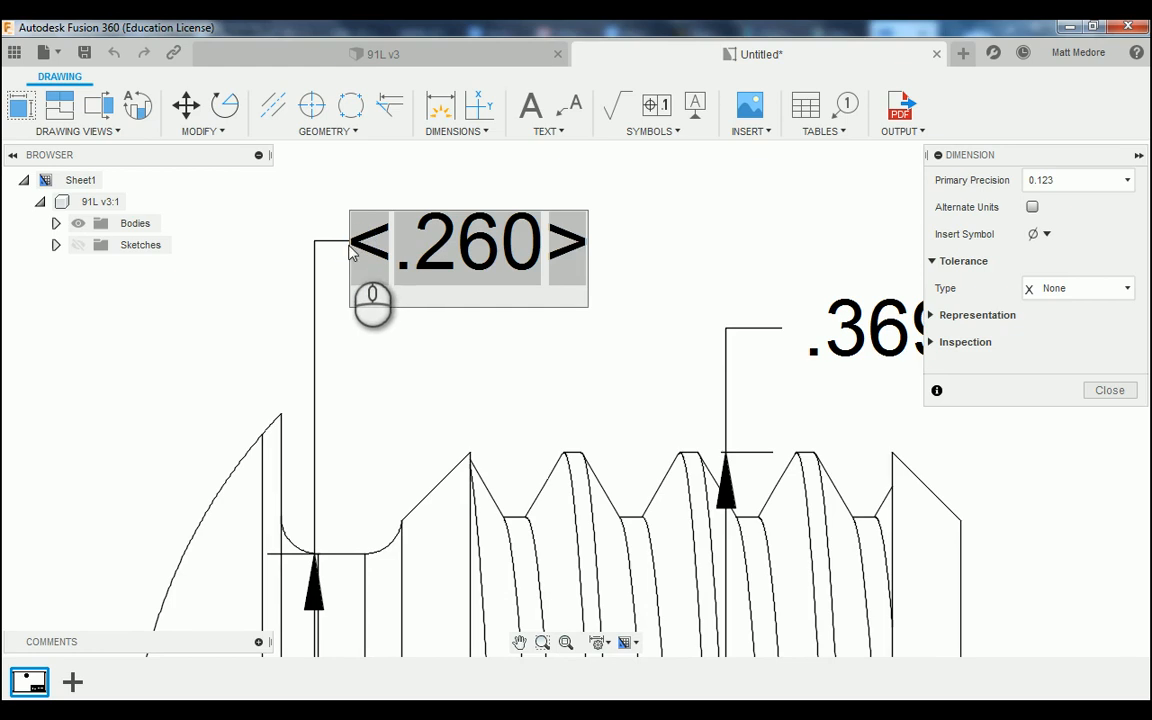
{"action": "left_click", "coordinate": [1038, 234]}
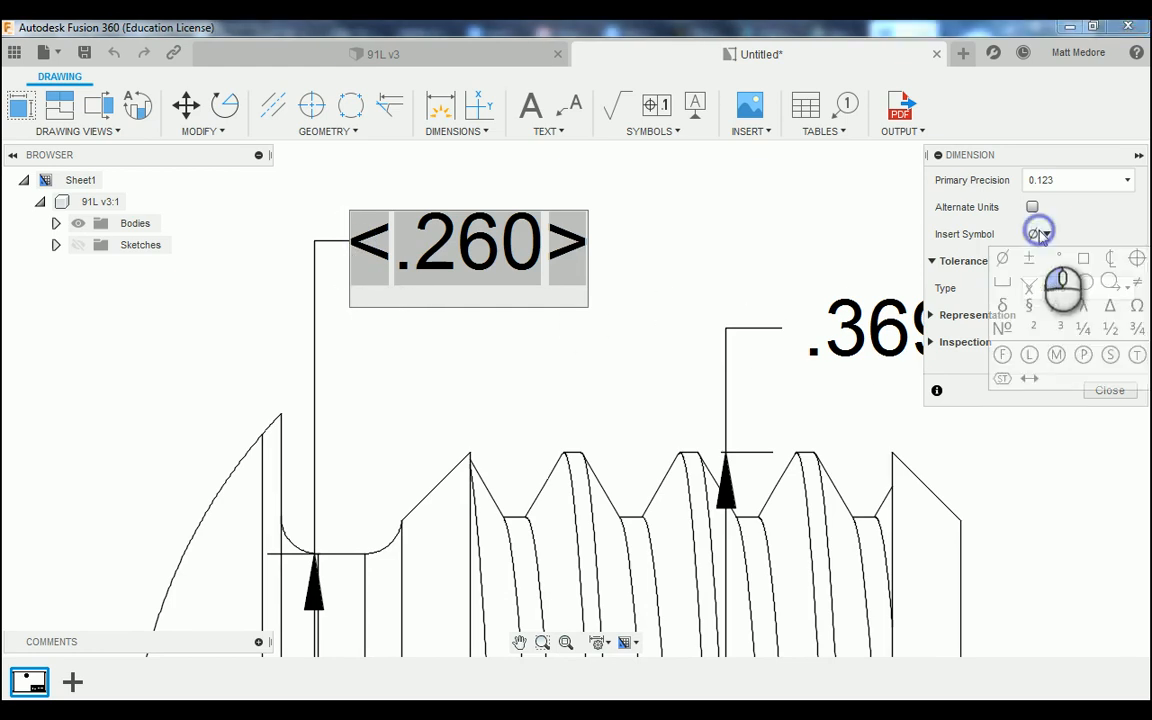
{"action": "left_click", "coordinate": [1002, 258]}
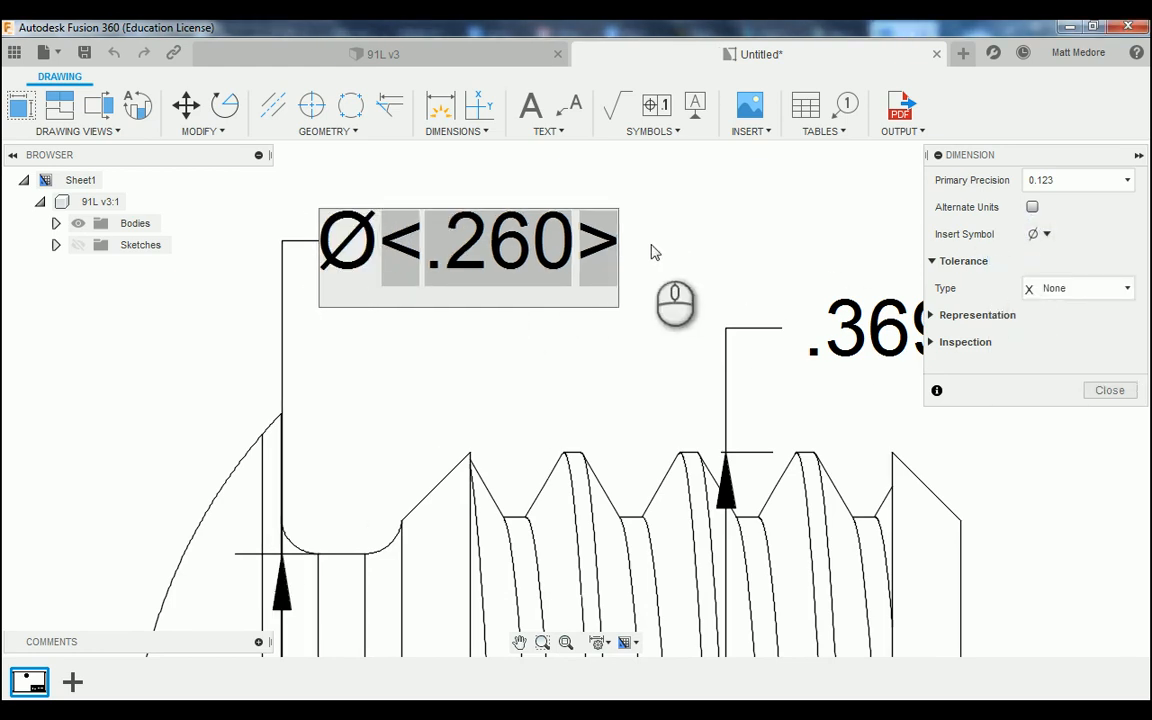
{"action": "left_click", "coordinate": [615, 243]}
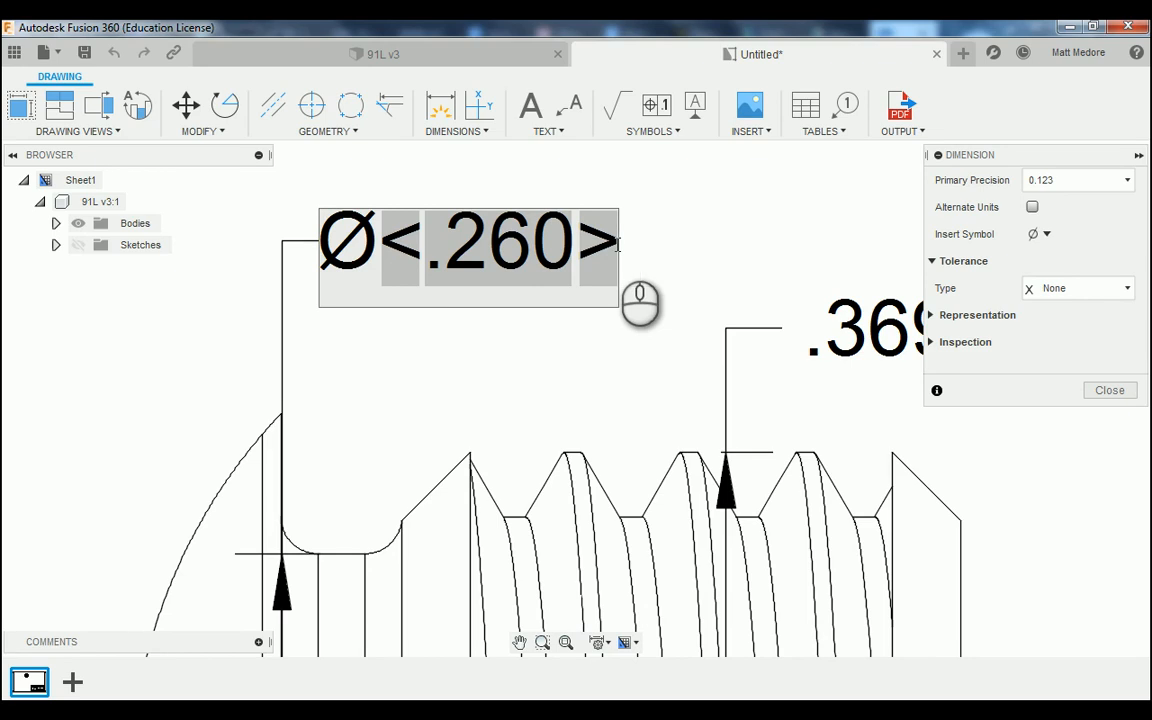
{"action": "type", "text": "x .06"}
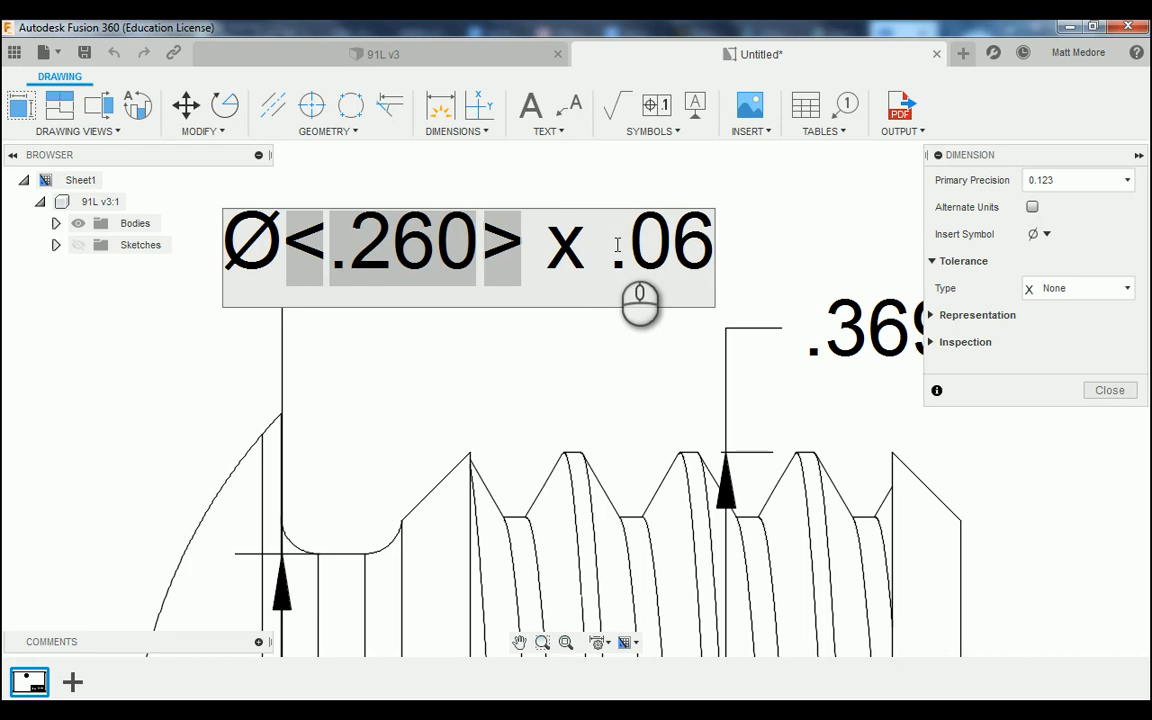
{"action": "type", "text": "5"}
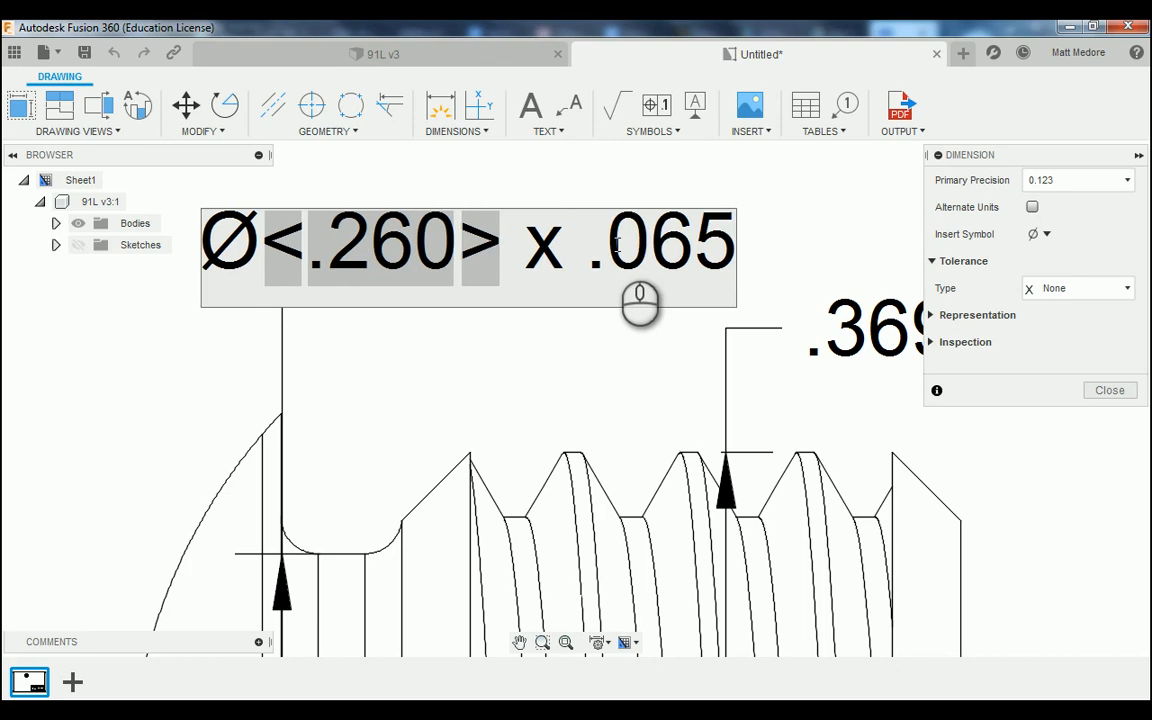
{"action": "key", "text": "Return"}
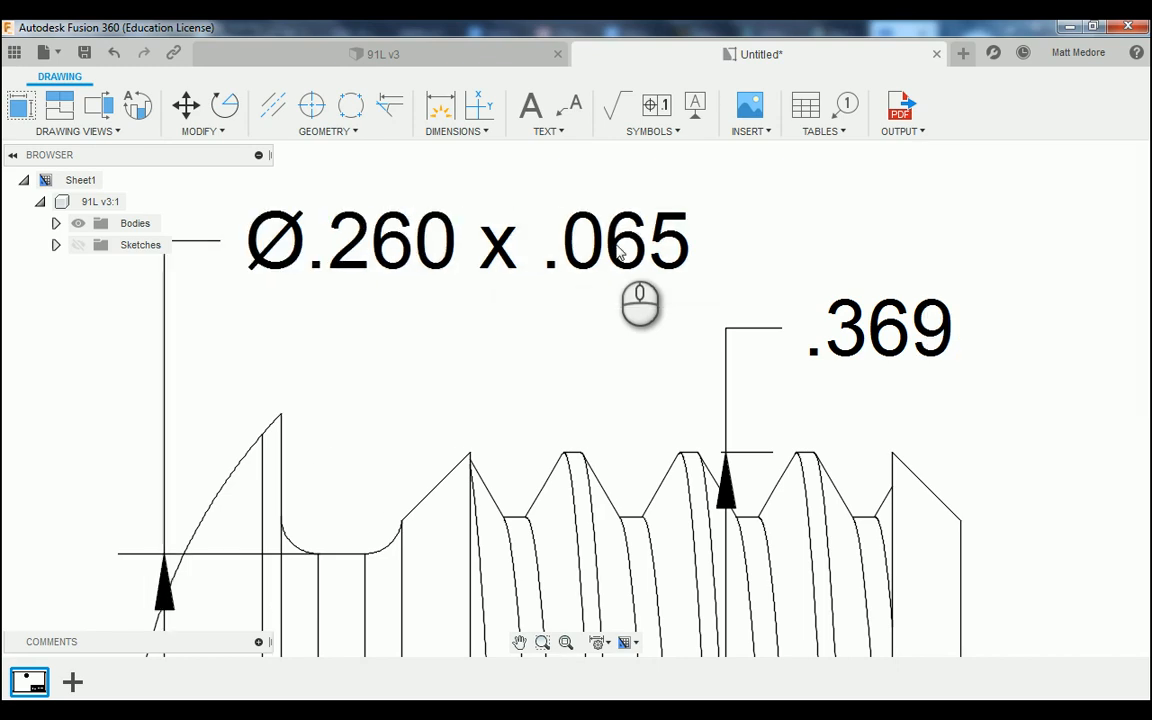
Edit the thread dimension's text in detail B, adding a diameter symbol before the value and "x .300" after it
{"action": "scroll", "coordinate": [4, 448], "scroll_direction": "up", "scroll_amount": 3}
{"action": "scroll", "coordinate": [540, 420], "scroll_direction": "down", "scroll_amount": 2}
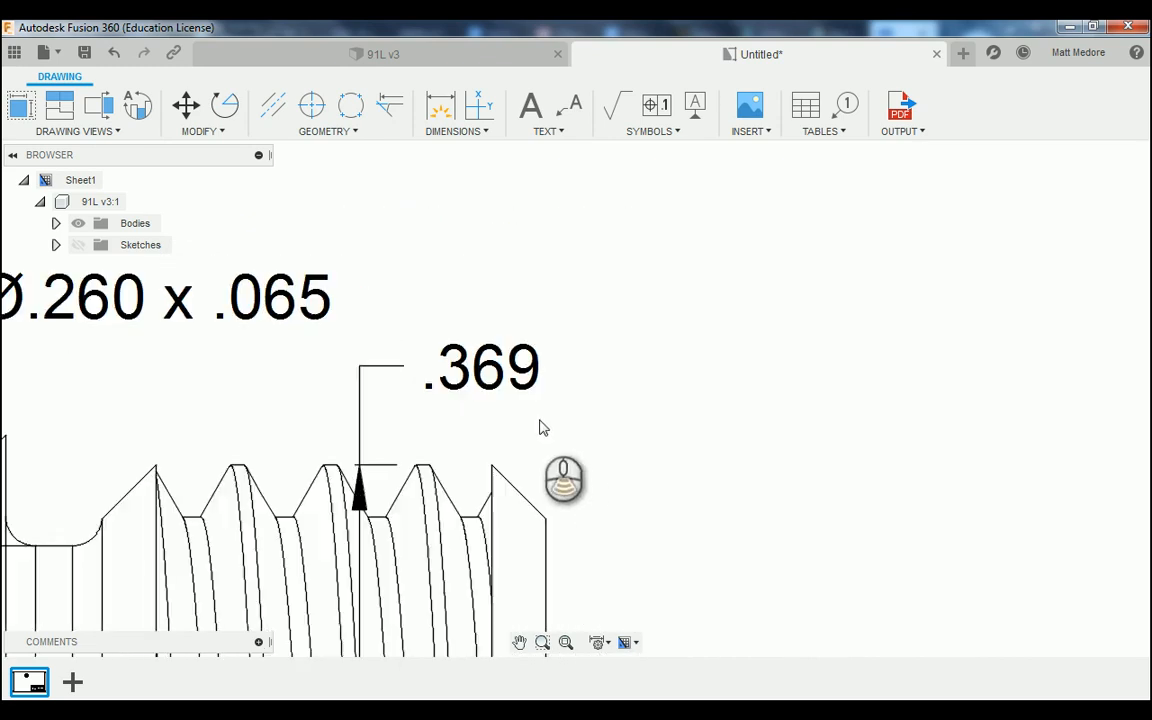
{"action": "left_click", "coordinate": [488, 355]}
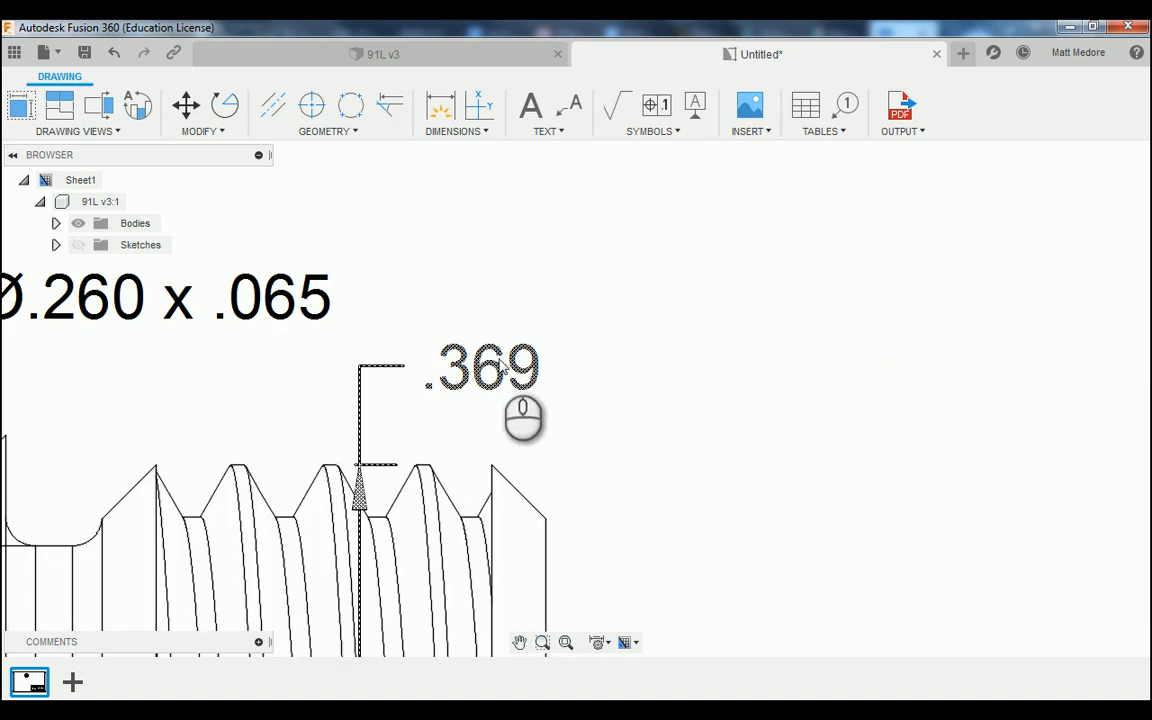
{"action": "double_click", "coordinate": [488, 368]}
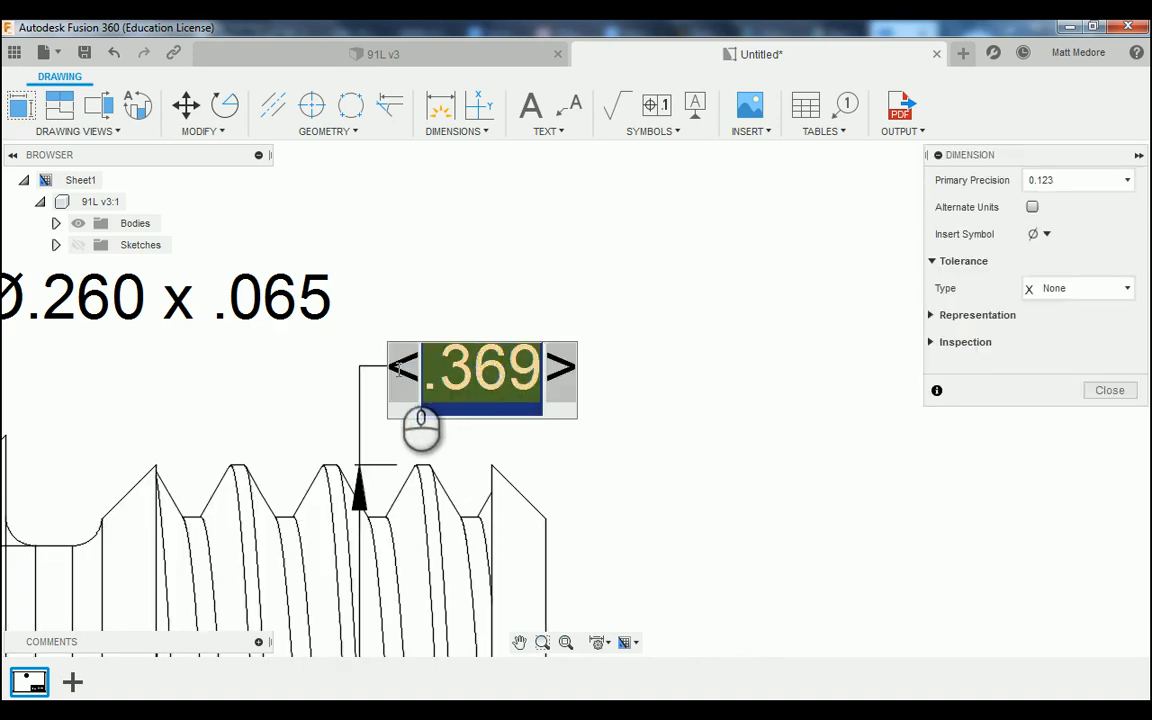
{"action": "left_click", "coordinate": [398, 370]}
{"action": "left_click", "coordinate": [1038, 234]}
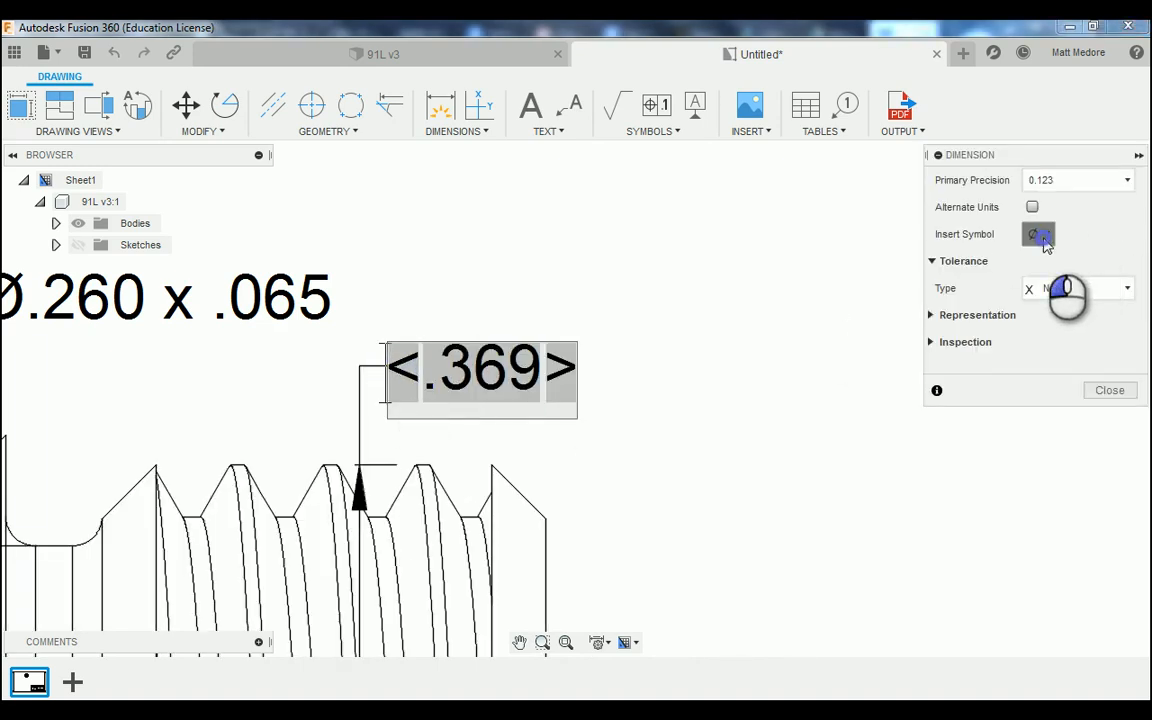
{"action": "left_click", "coordinate": [1005, 257]}
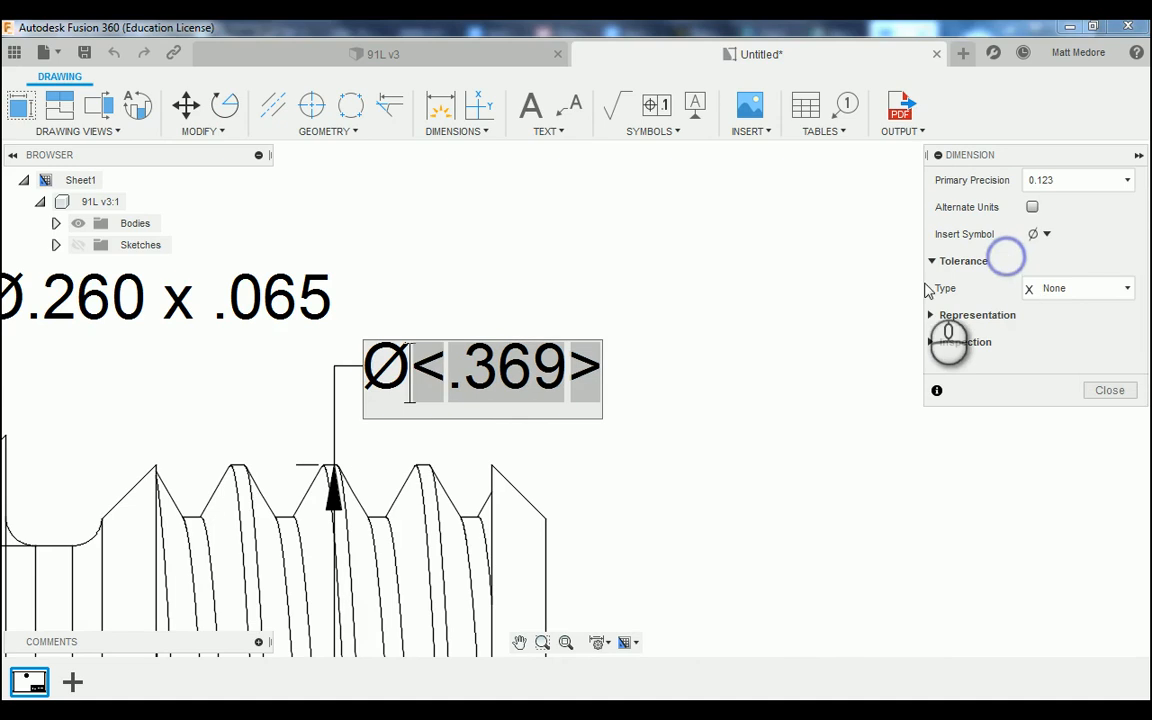
{"action": "left_click", "coordinate": [595, 372]}
{"action": "type", "text": "x"}
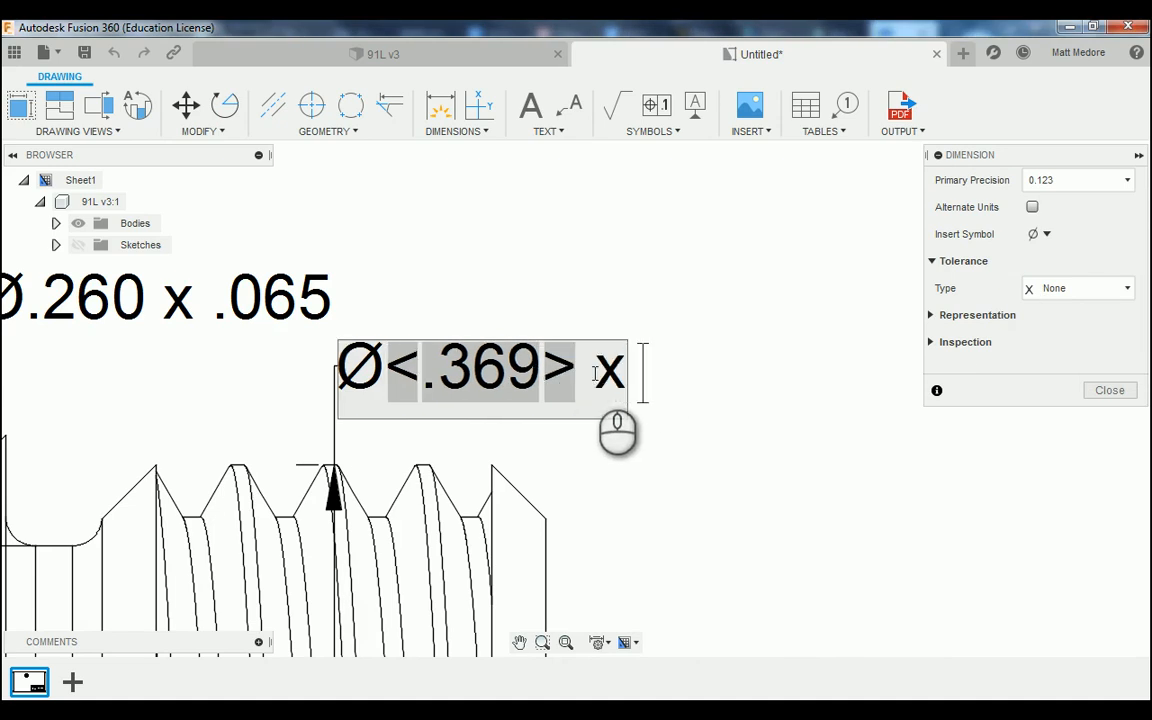
{"action": "type", "text": " .300"}
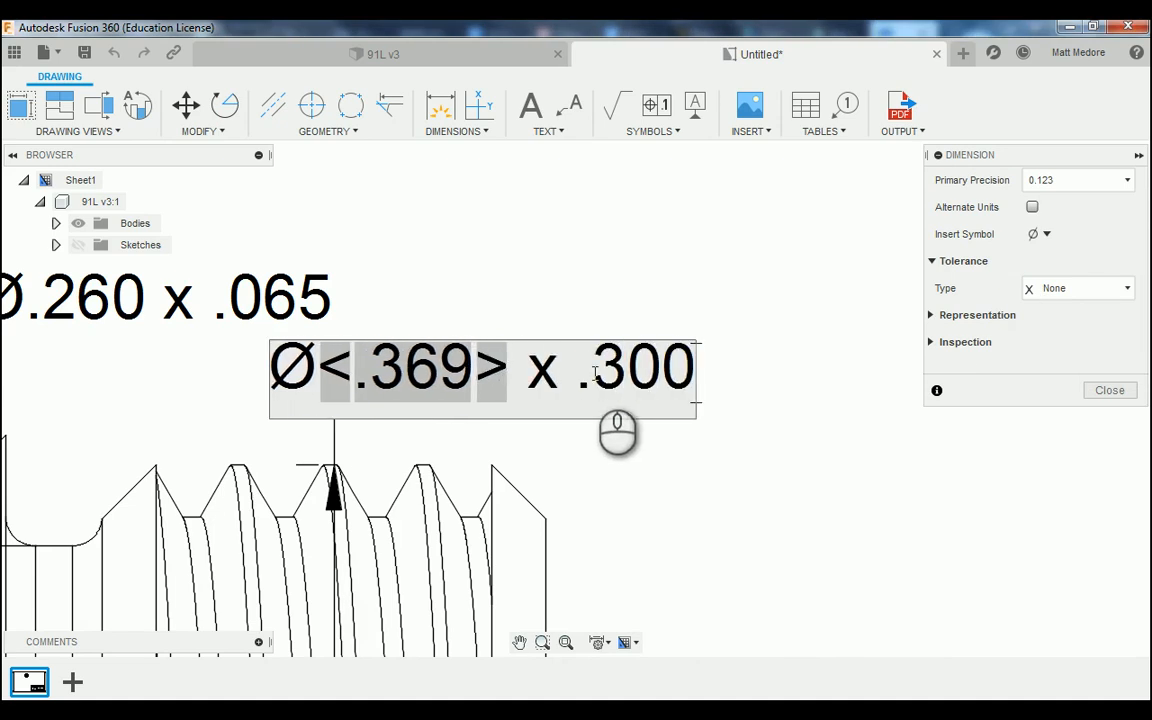
{"action": "key", "text": "Return"}
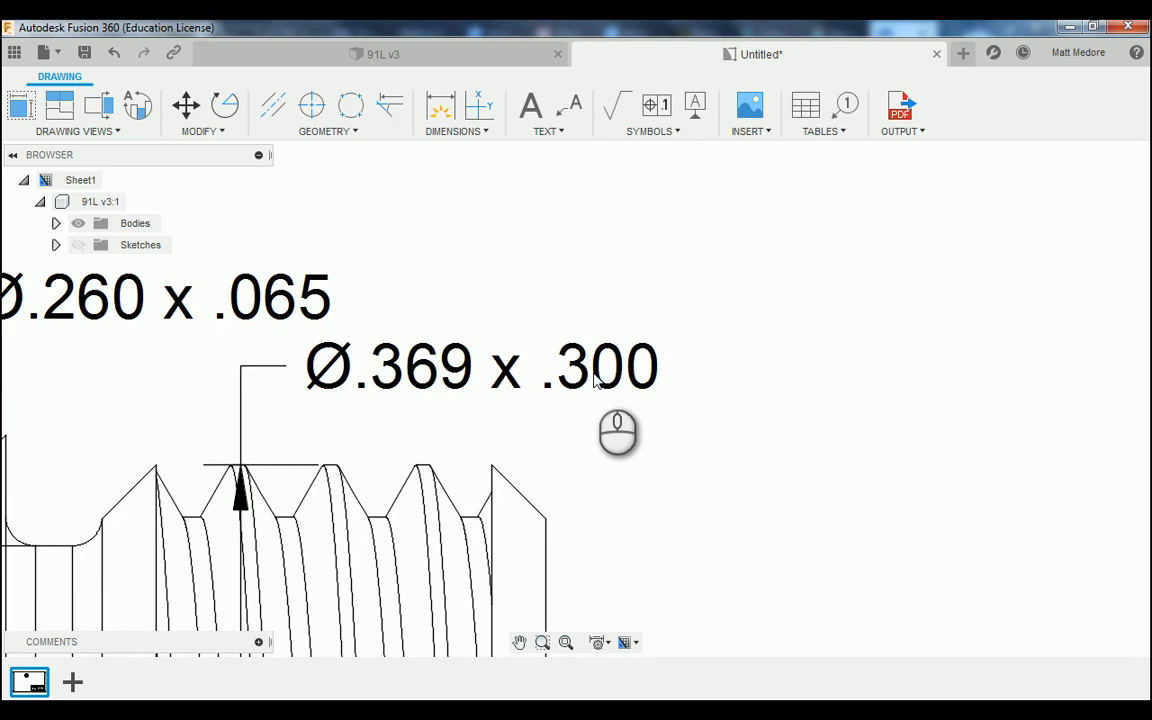
Shift the thread dimension slightly away from the head and move the groove dimension so its line runs within the groove
{"action": "scroll", "coordinate": [595, 378], "scroll_direction": "down", "scroll_amount": 4}
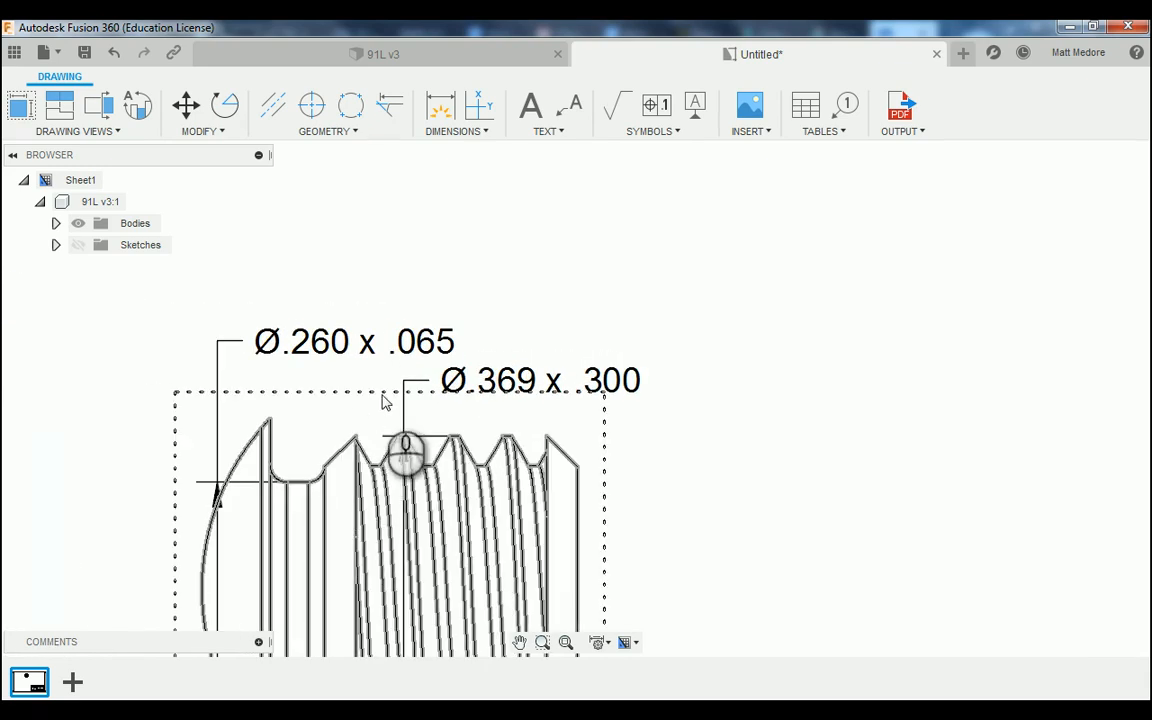
{"action": "scroll", "coordinate": [453, 419], "scroll_direction": "up", "scroll_amount": 3}
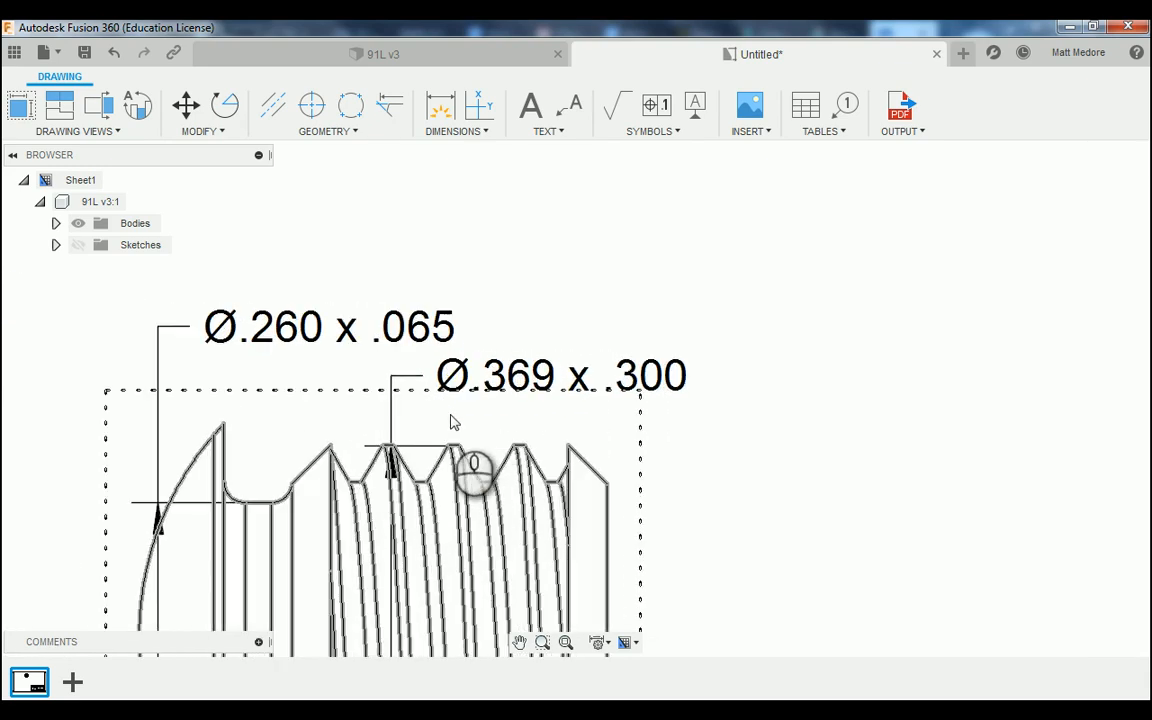
{"action": "left_click", "coordinate": [520, 382]}
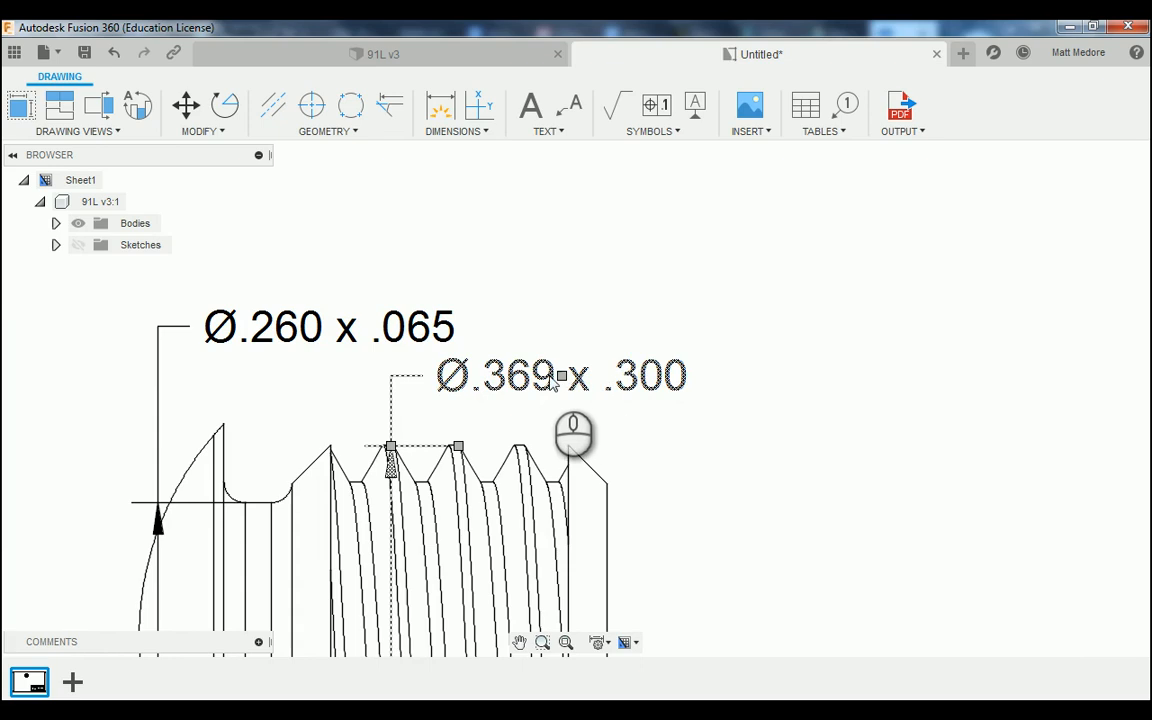
{"action": "left_click", "coordinate": [562, 377]}
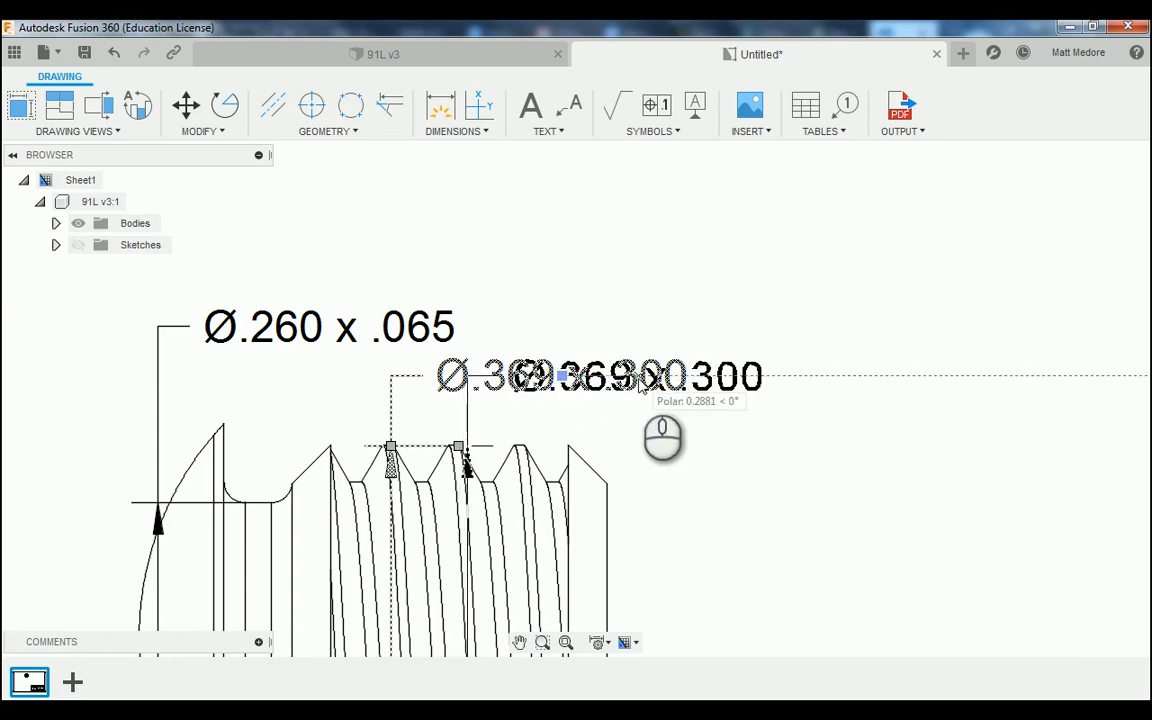
{"action": "left_click", "coordinate": [638, 380]}
{"action": "scroll", "coordinate": [640, 388], "scroll_direction": "down", "scroll_amount": 3}
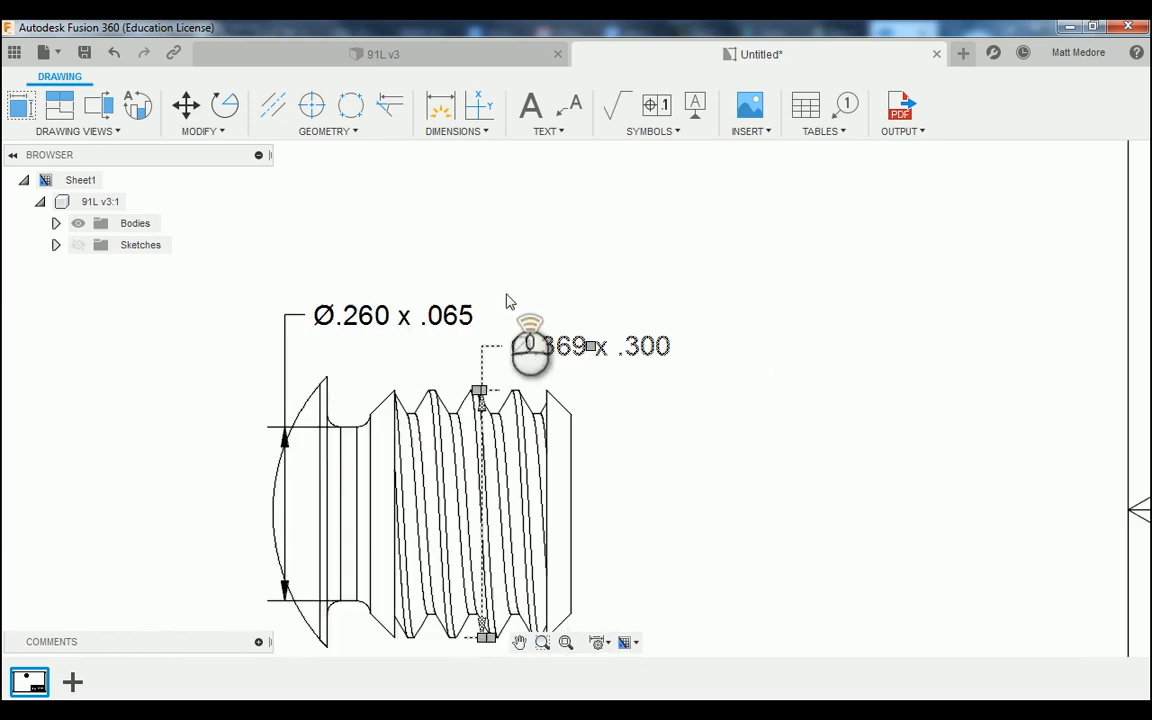
{"action": "left_click", "coordinate": [586, 341]}
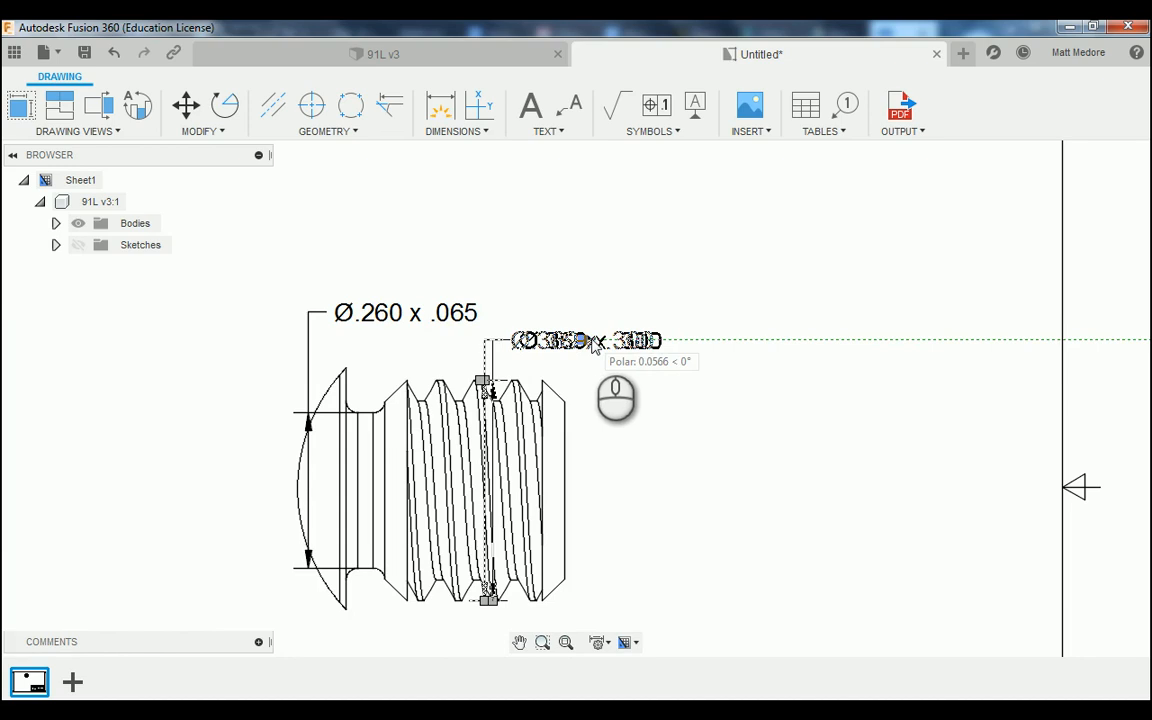
{"action": "left_click", "coordinate": [594, 342]}
{"action": "left_click", "coordinate": [405, 313]}
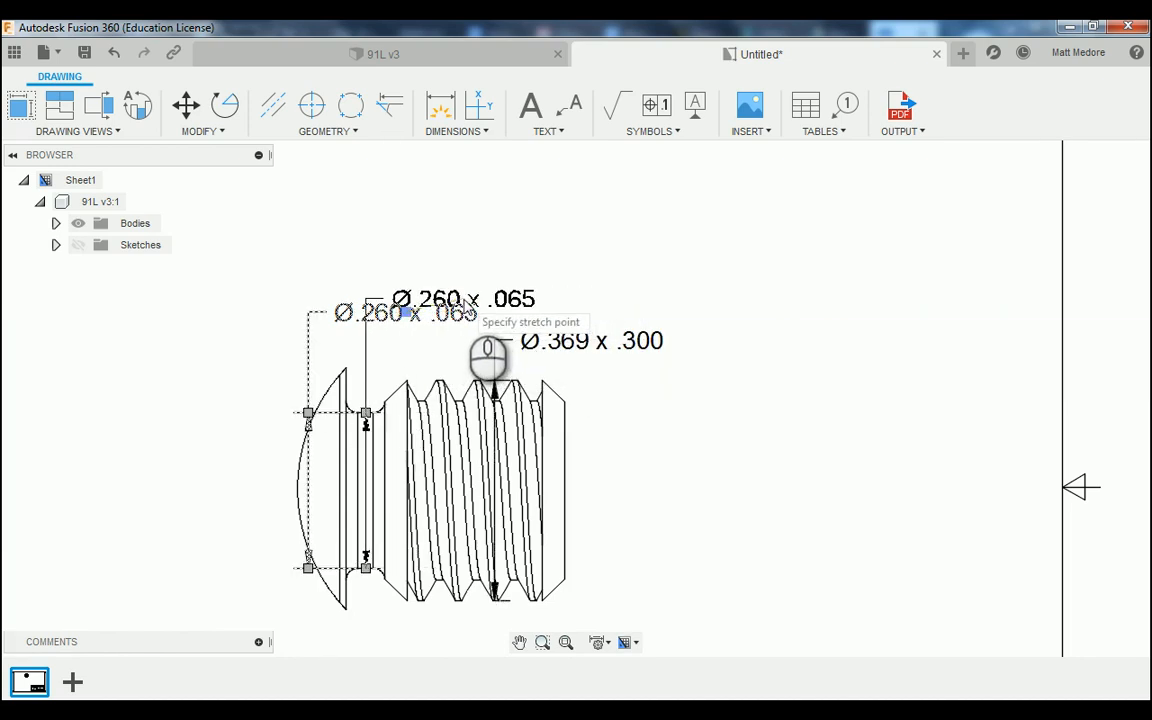
{"action": "left_click", "coordinate": [465, 302]}
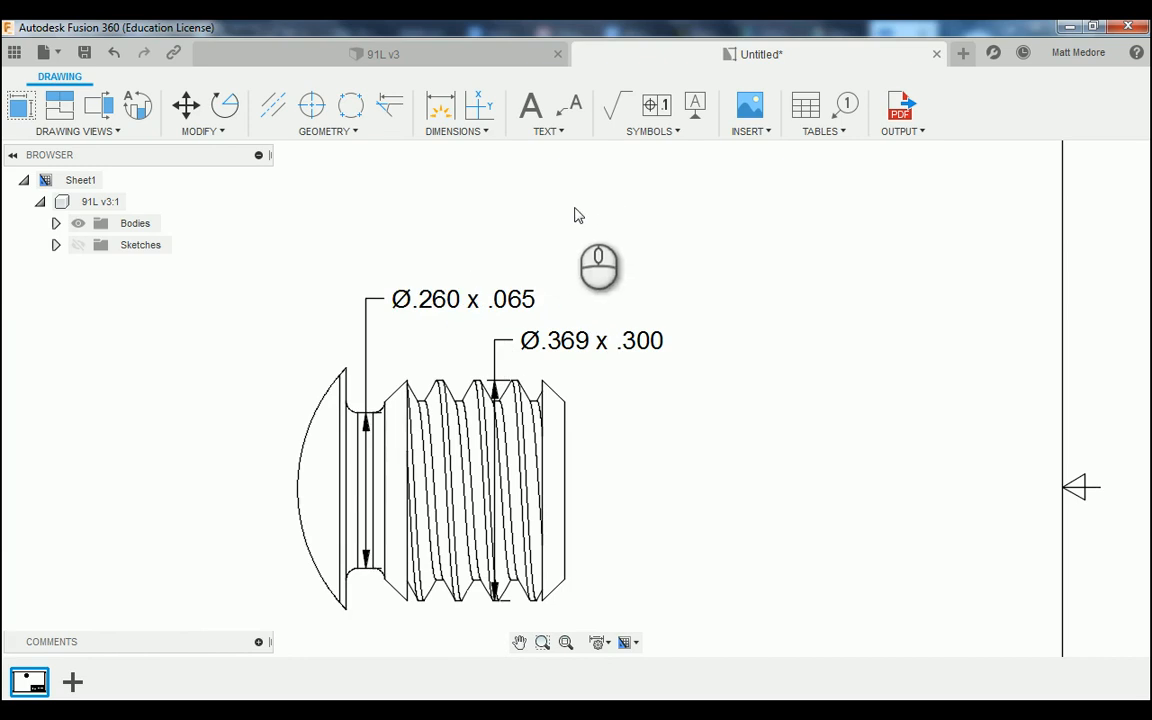
Add a leader note to detail B's lower end chamfer reading "CHAMFER" with ".035 X 45° TYP 2X" on a second line
{"action": "scroll", "coordinate": [385, 460], "scroll_direction": "up", "scroll_amount": 4}
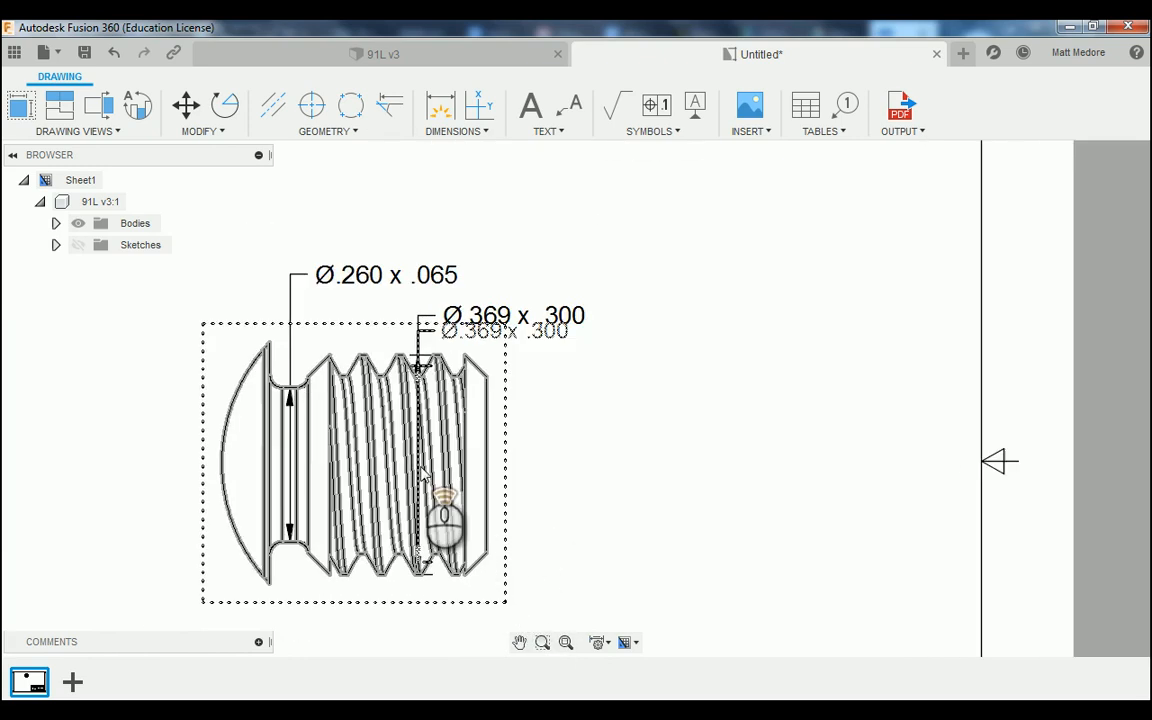
{"action": "scroll", "coordinate": [476, 594], "scroll_direction": "up", "scroll_amount": 5}
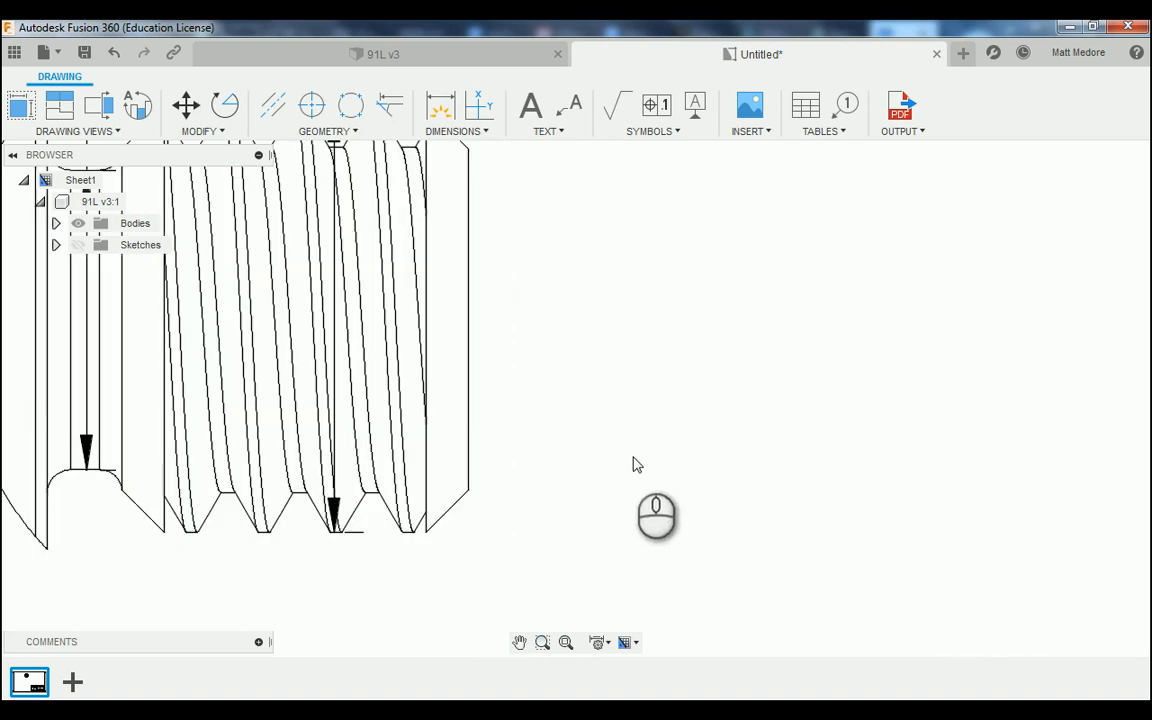
{"action": "left_click", "coordinate": [570, 106]}
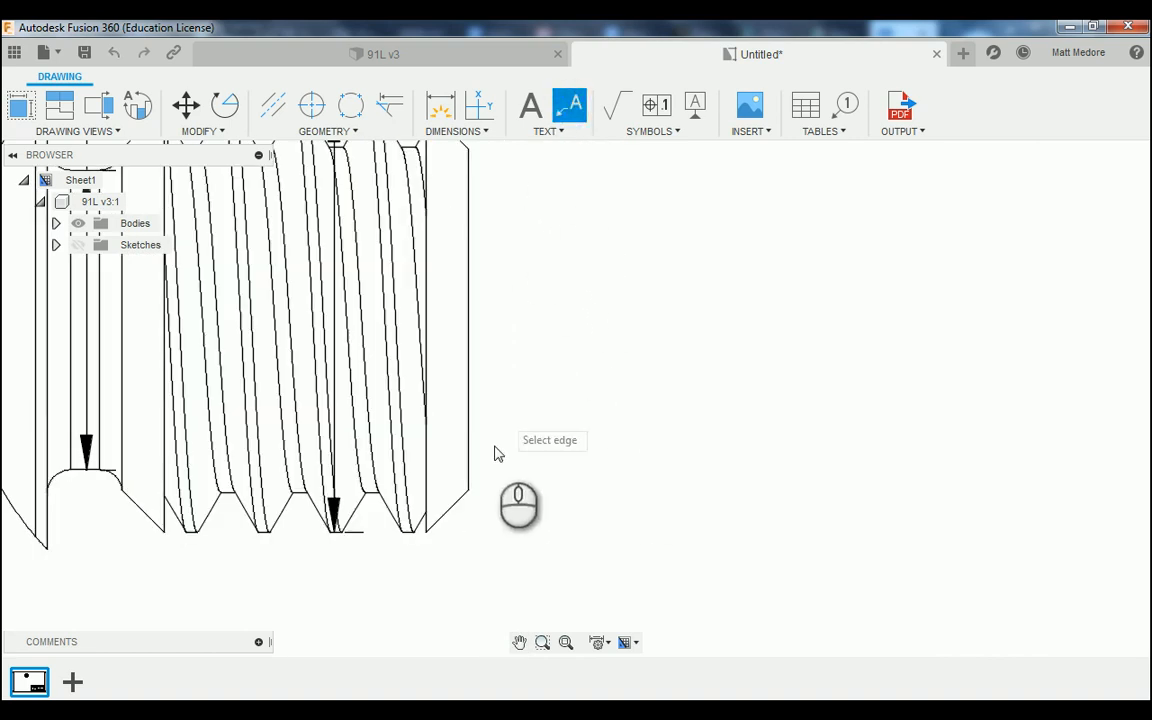
{"action": "left_click", "coordinate": [452, 512]}
{"action": "scroll", "coordinate": [458, 510], "scroll_direction": "down", "scroll_amount": 3}
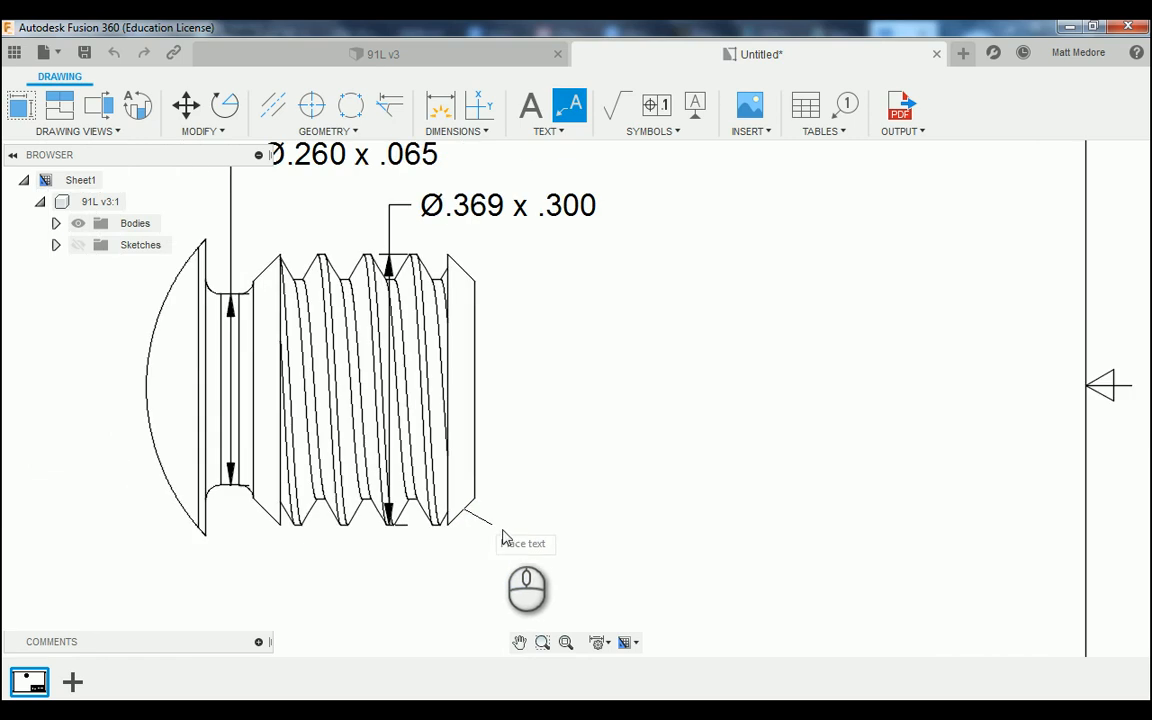
{"action": "left_click", "coordinate": [562, 562]}
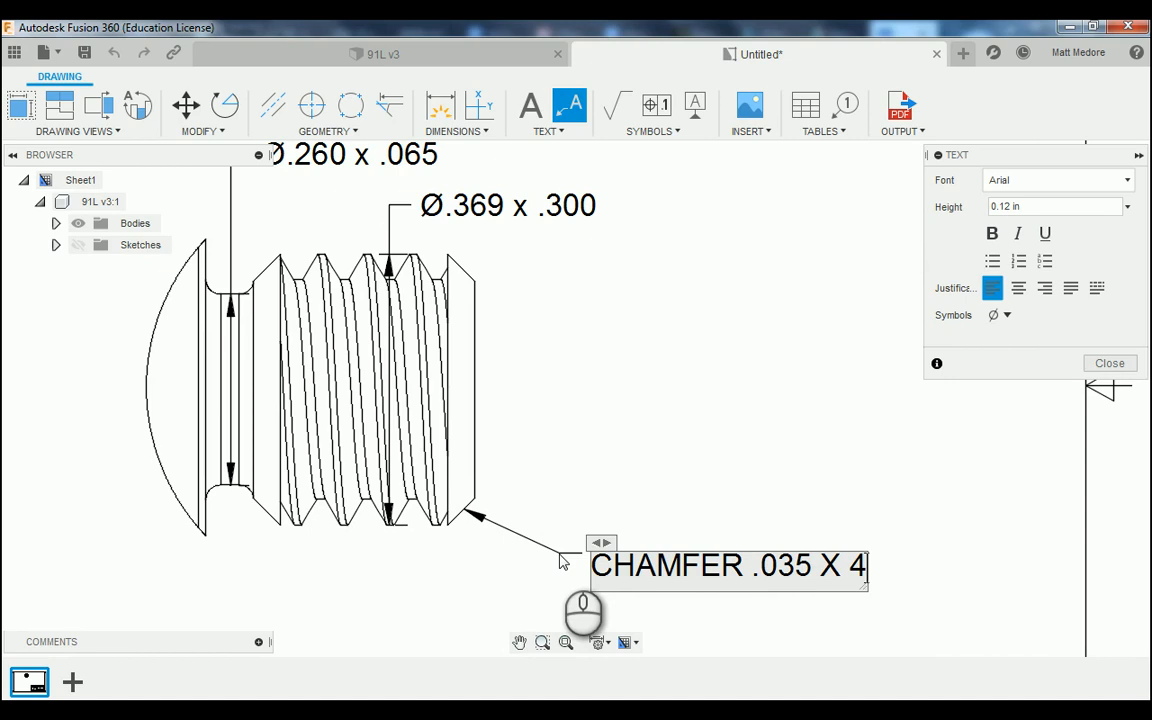
{"action": "left_click", "coordinate": [1003, 315]}
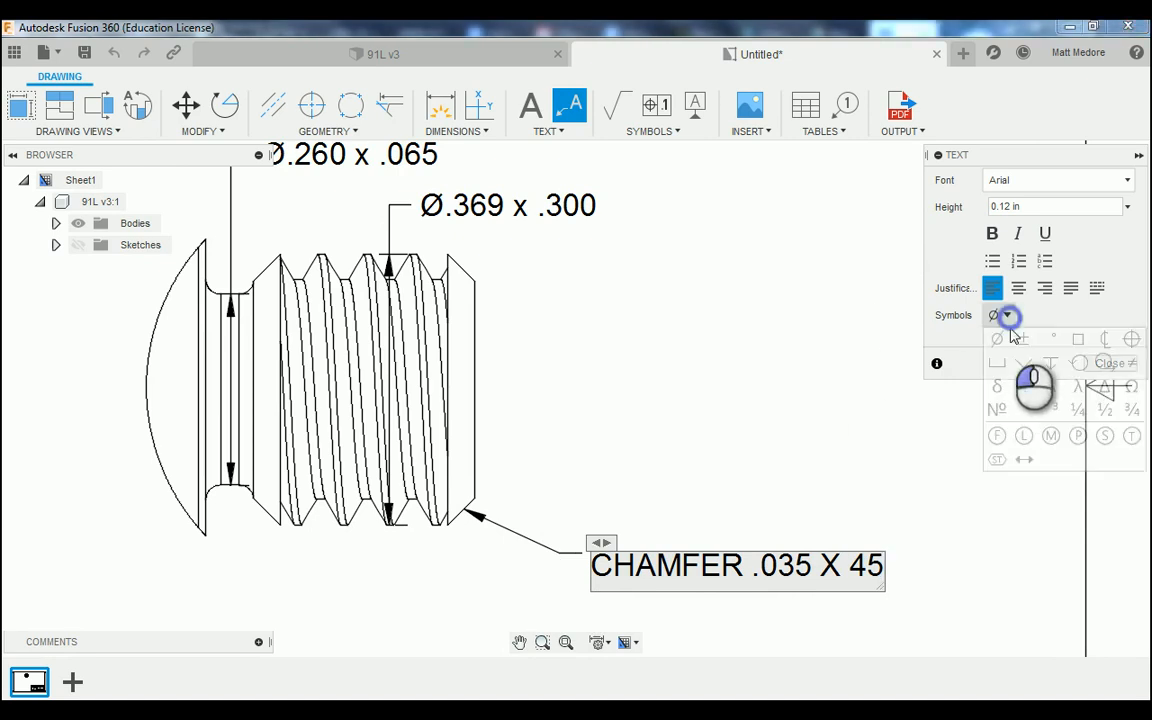
{"action": "left_click", "coordinate": [1060, 340]}
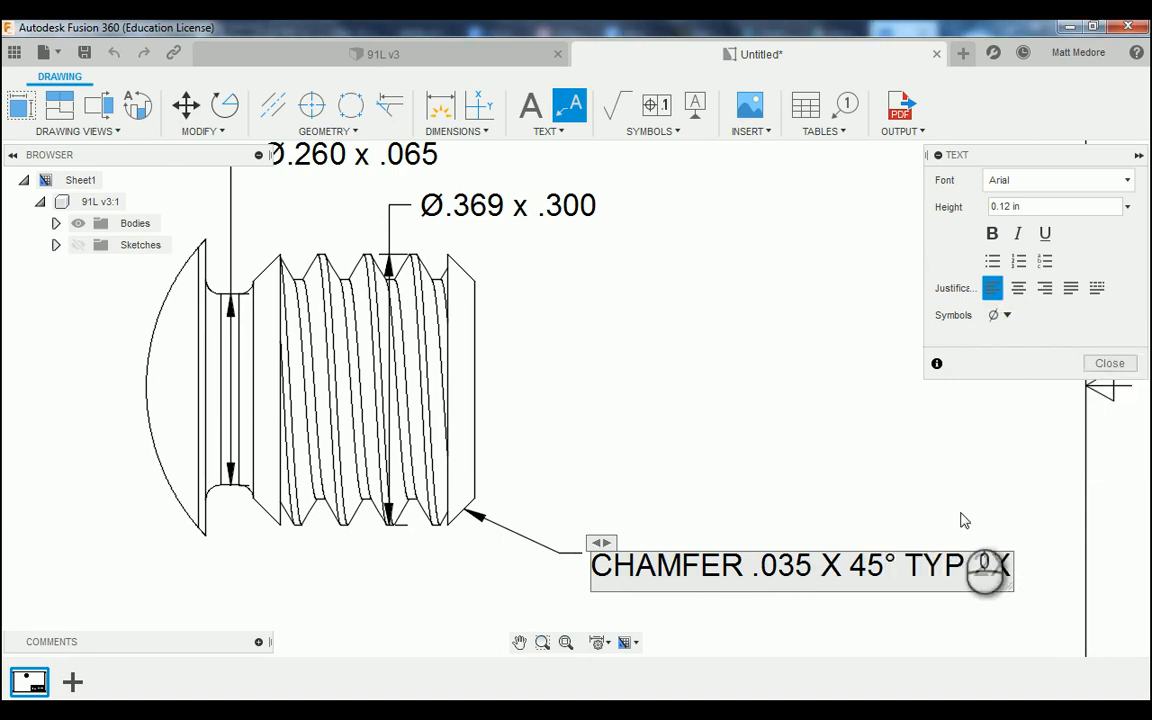
{"action": "left_click", "coordinate": [753, 568]}
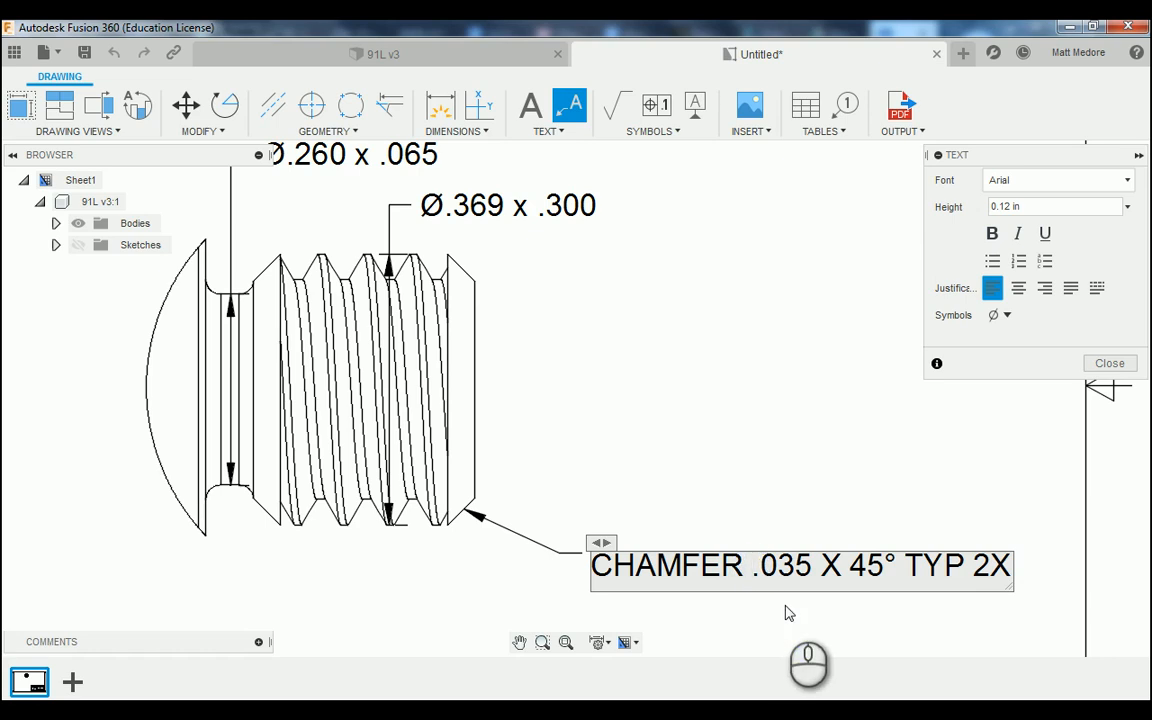
{"action": "key", "text": "Return"}
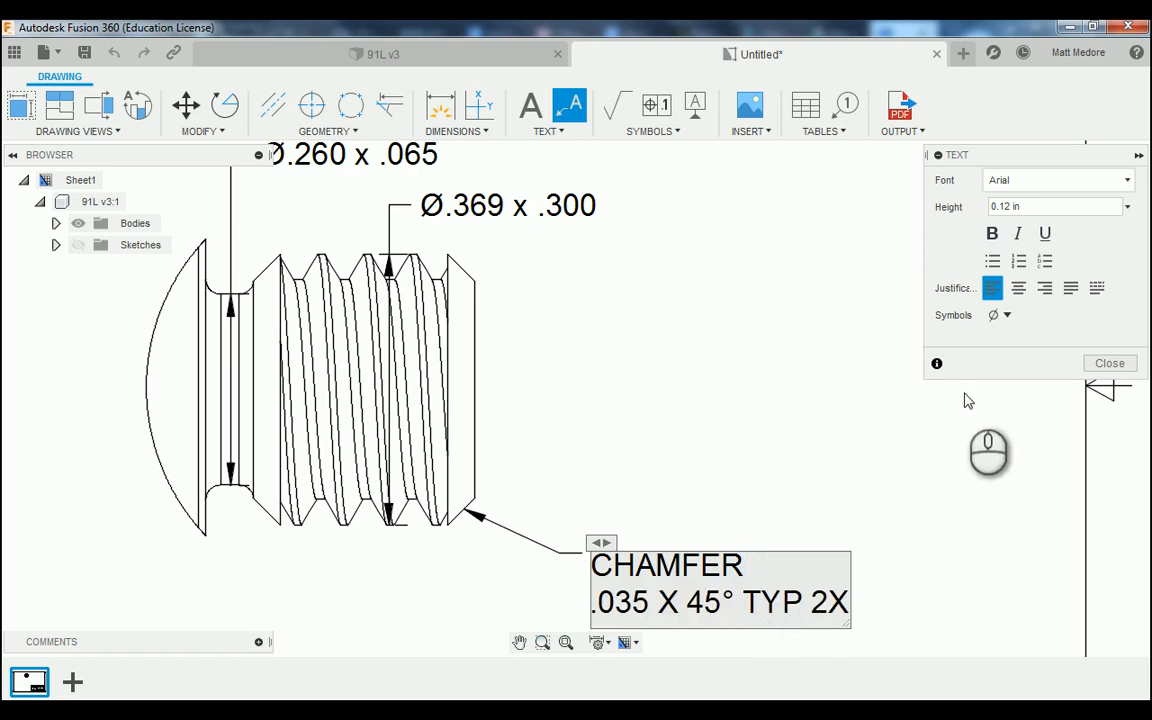
{"action": "left_click", "coordinate": [1100, 362]}
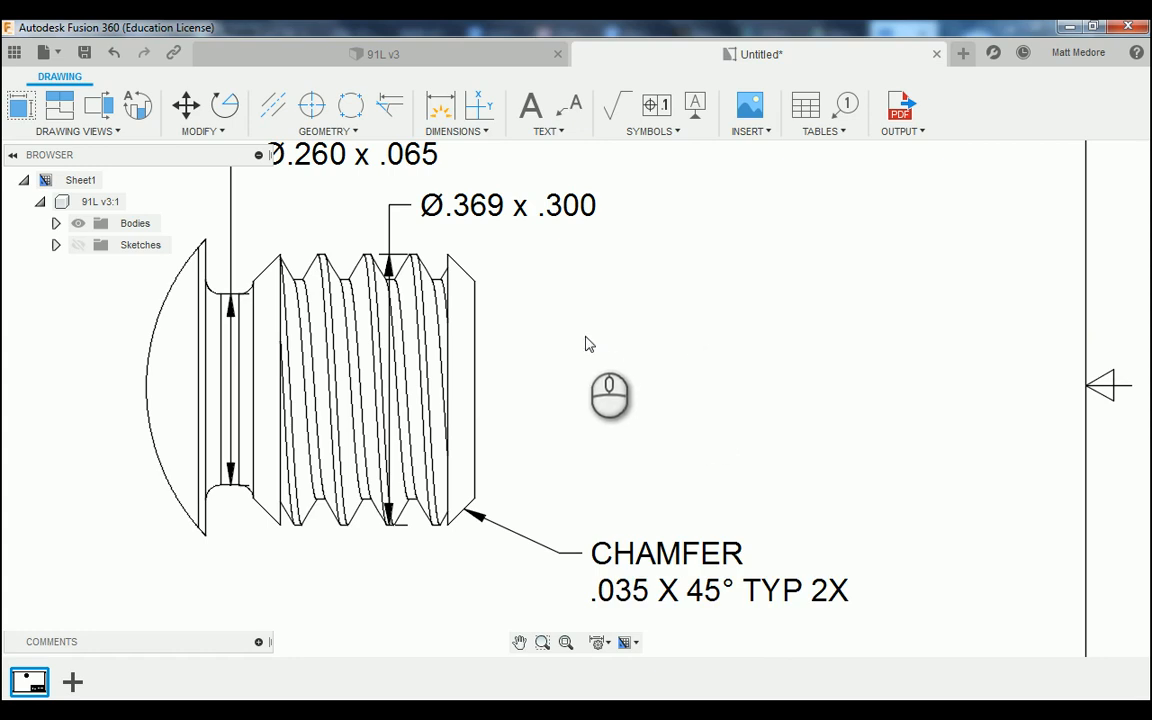
Reduce the text height of the whole DETAIL B / SCALE 4:1 label to 0.1 in
{"action": "scroll", "coordinate": [586, 342], "scroll_direction": "down", "scroll_amount": 5}
{"action": "scroll", "coordinate": [590, 385], "scroll_direction": "down", "scroll_amount": 2}
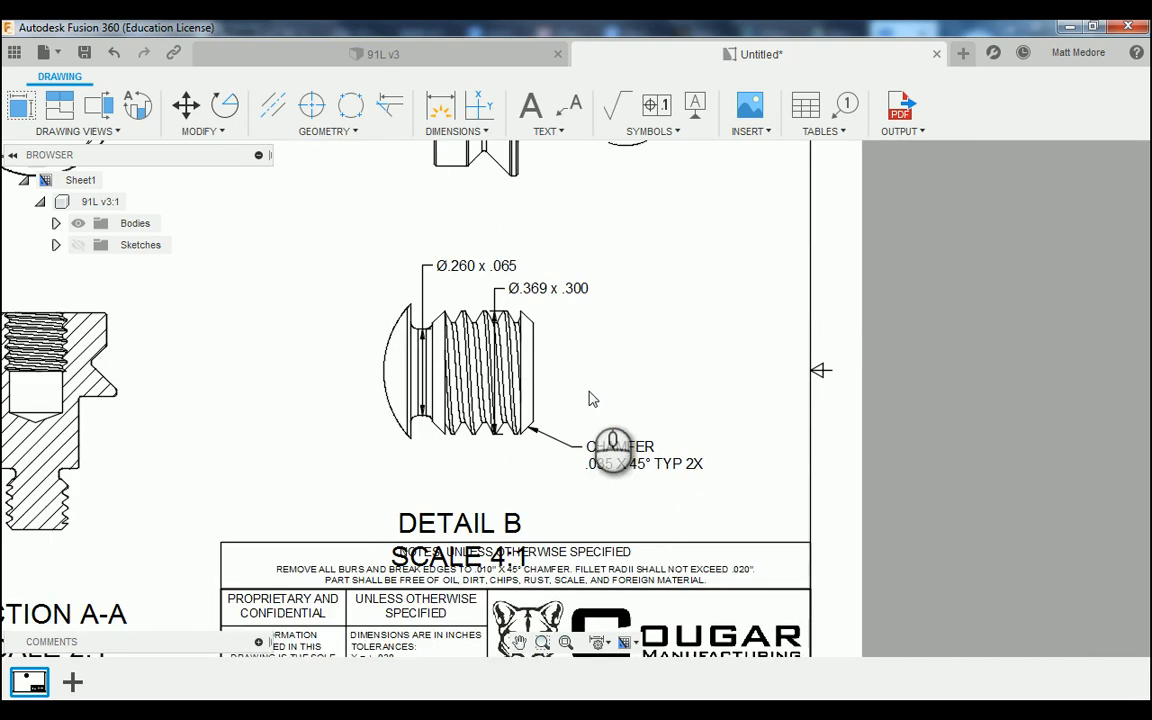
{"action": "scroll", "coordinate": [420, 533], "scroll_direction": "up", "scroll_amount": 2}
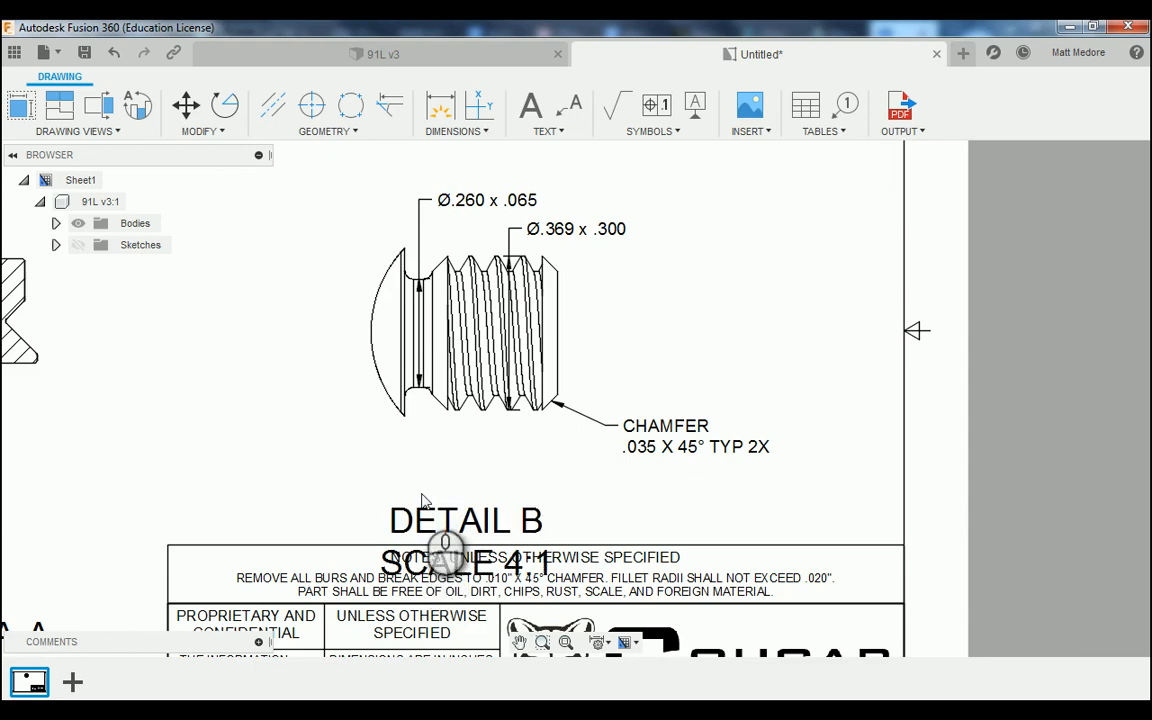
{"action": "scroll", "coordinate": [463, 480], "scroll_direction": "down", "scroll_amount": 2}
{"action": "scroll", "coordinate": [462, 450], "scroll_direction": "up", "scroll_amount": 2}
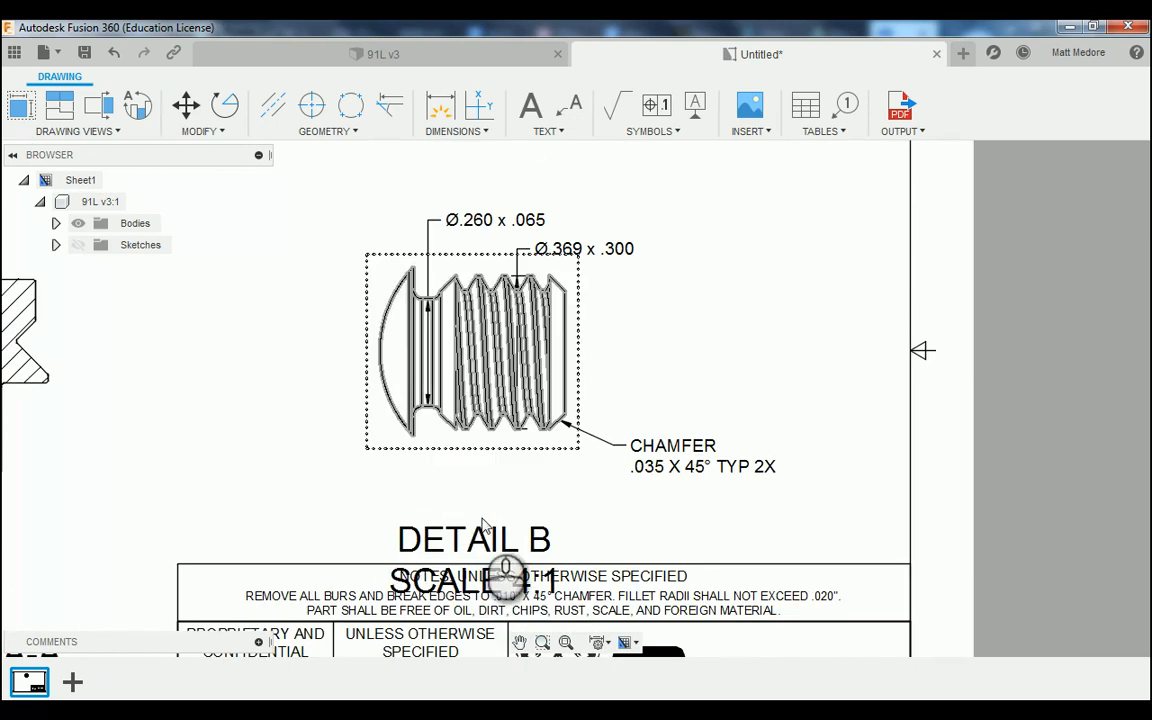
{"action": "double_click", "coordinate": [442, 548]}
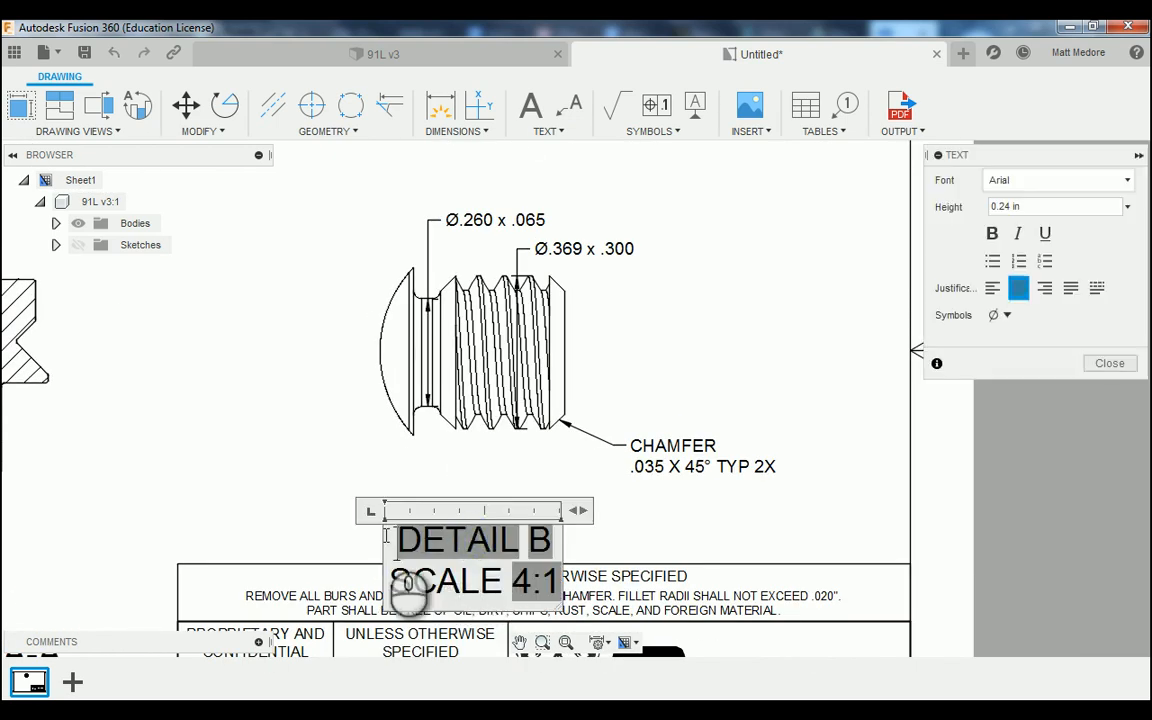
{"action": "left_click_drag", "start_coordinate": [391, 541], "coordinate": [550, 590]}
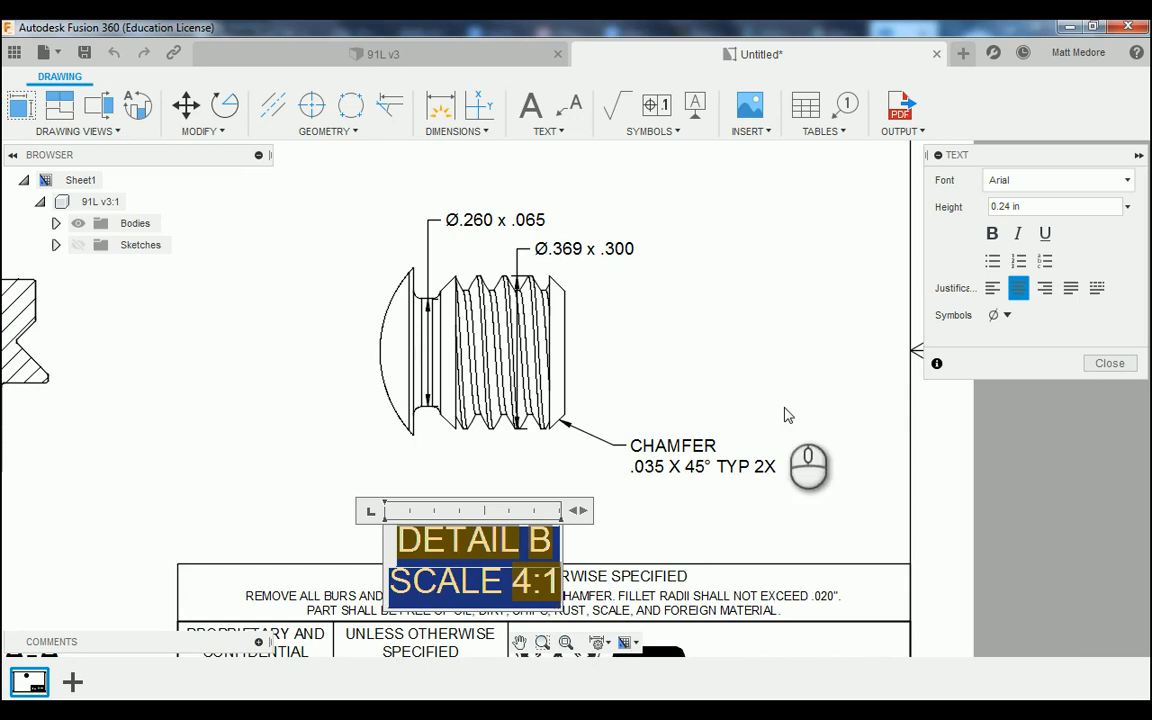
{"action": "left_click_drag", "start_coordinate": [1027, 206], "coordinate": [996, 226]}
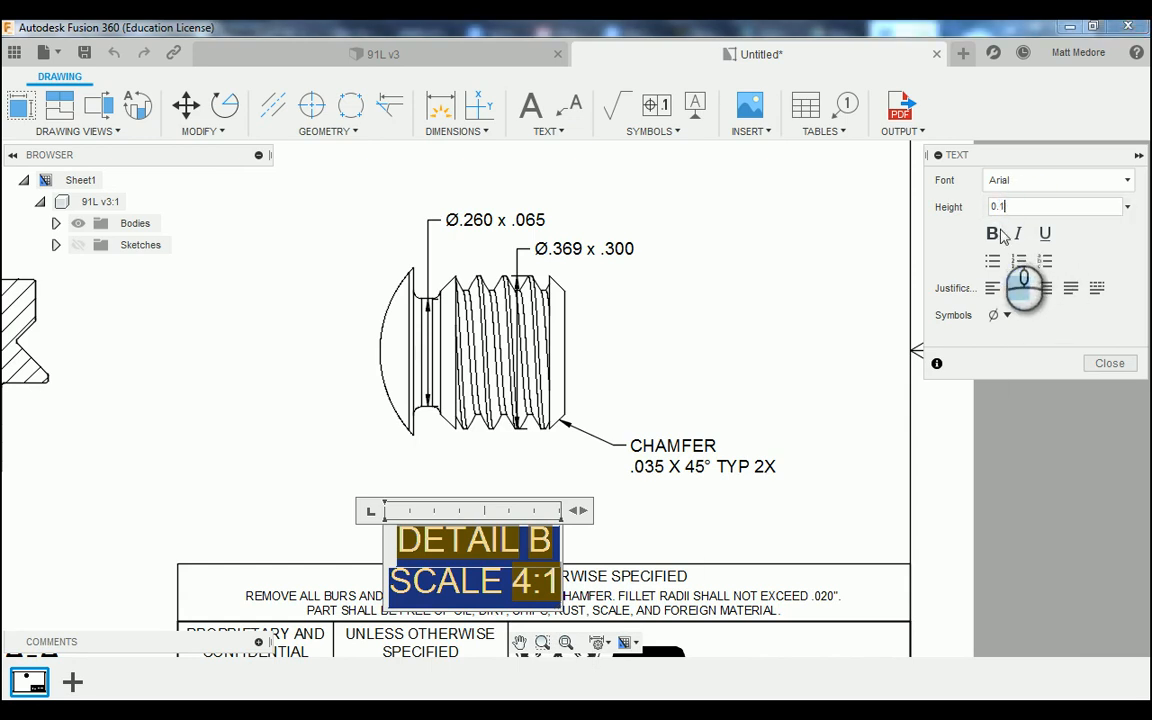
{"action": "type", "text": "0.1"}
{"action": "key", "text": "Return"}
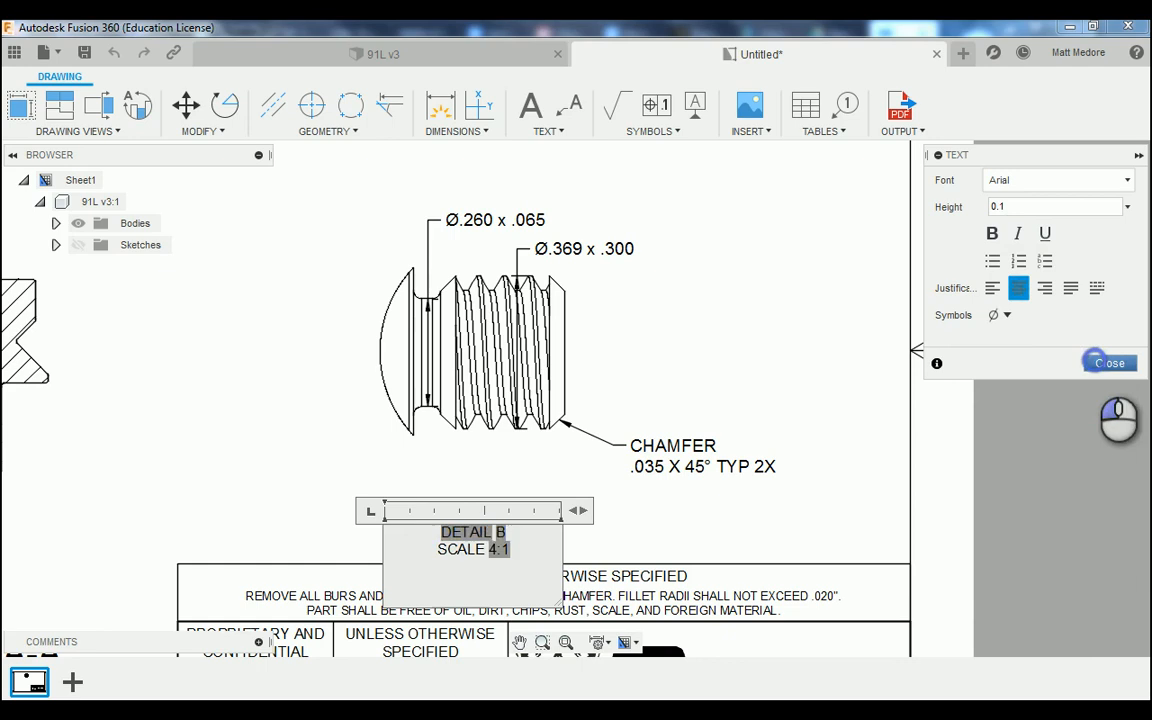
{"action": "left_click", "coordinate": [1105, 362]}
Move the DETAIL B label straight up to just below the detail view, clear of the notes block
{"action": "scroll", "coordinate": [468, 540], "scroll_direction": "up", "scroll_amount": 2}
{"action": "left_click", "coordinate": [471, 533]}
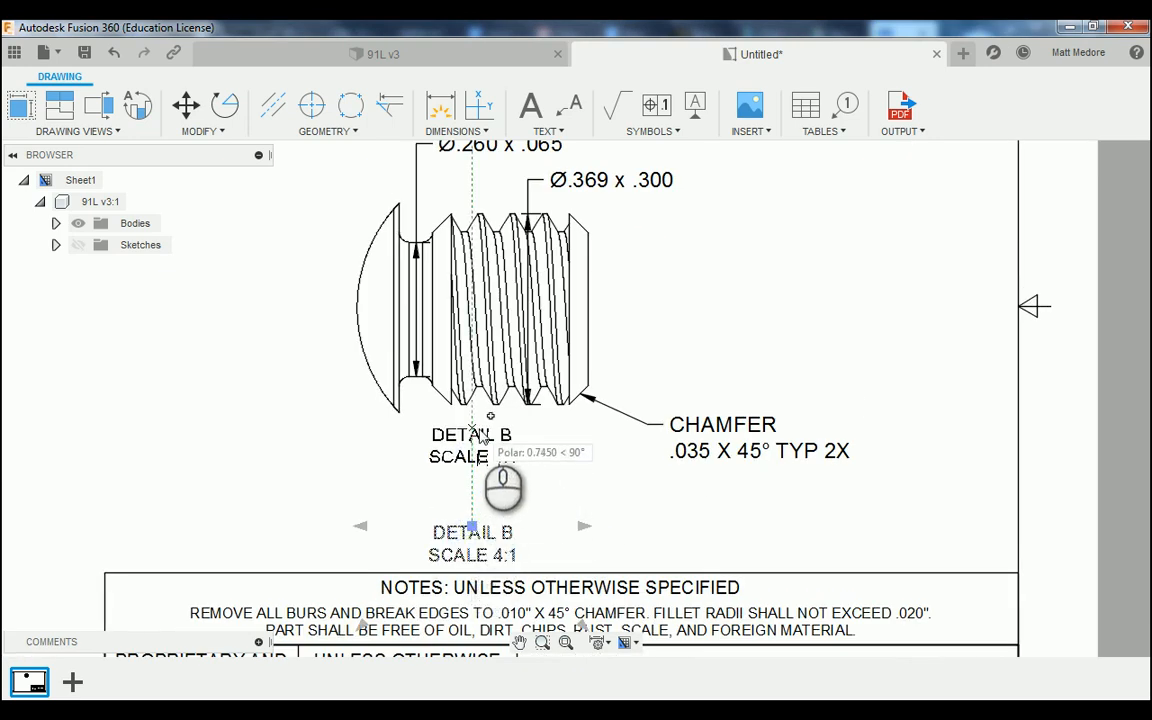
{"action": "left_click", "coordinate": [480, 435]}
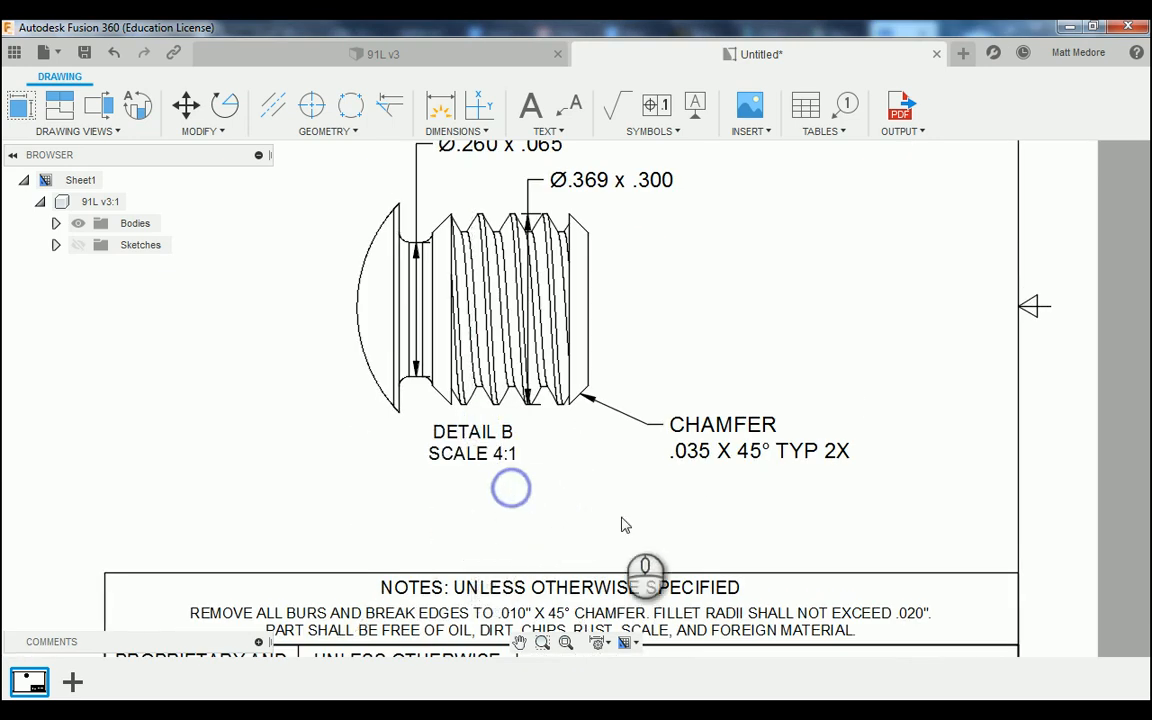
Add a leader note to the side view's lower shoulder chamfer reading "CHAMFER" with ".010 X 45° TYP 3X" on a second line
{"action": "scroll", "coordinate": [703, 538], "scroll_direction": "down", "scroll_amount": 1}
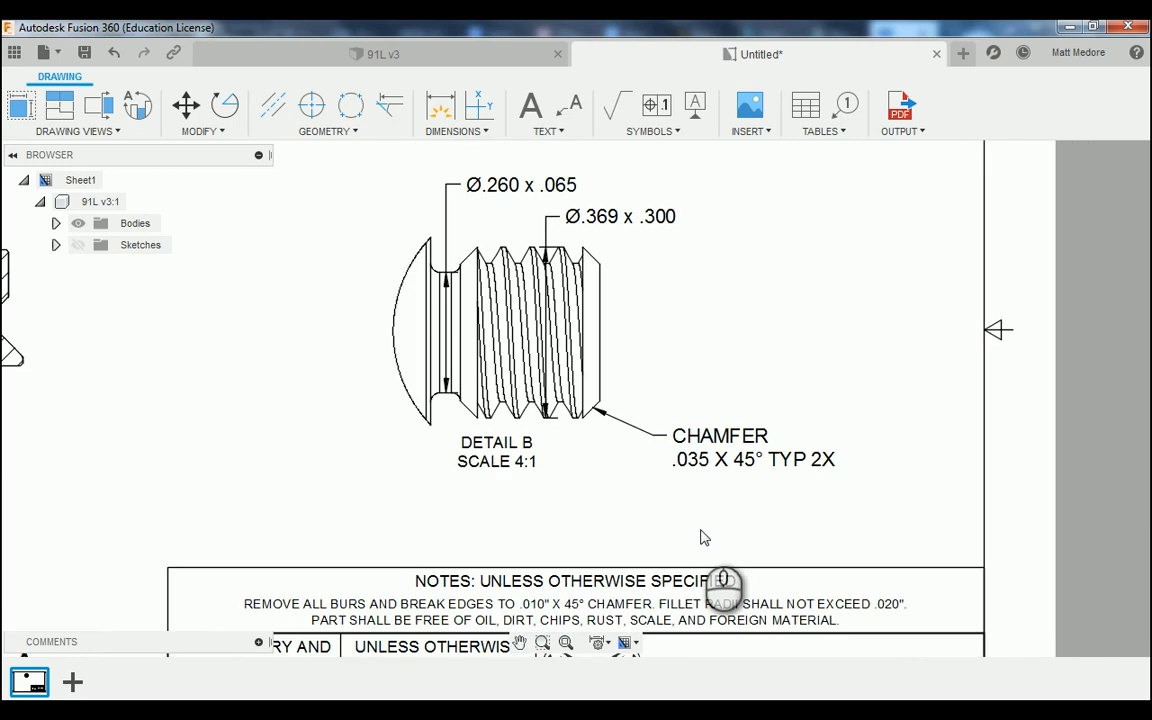
{"action": "scroll", "coordinate": [702, 538], "scroll_direction": "down", "scroll_amount": 1}
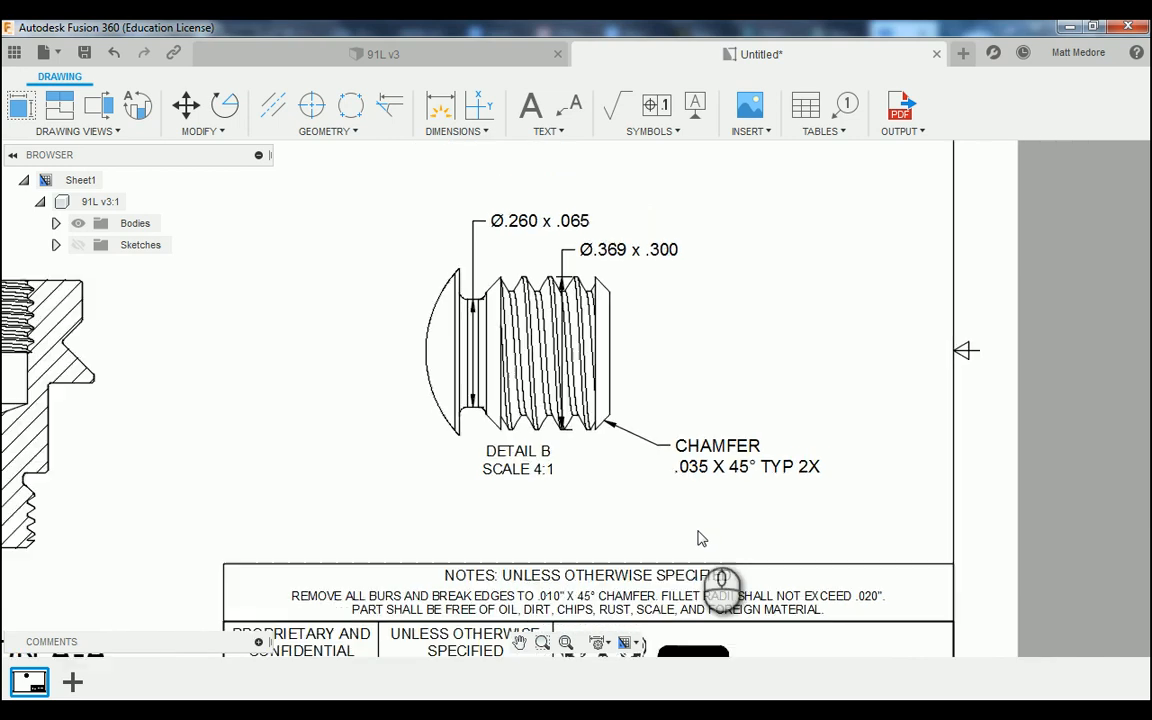
{"action": "scroll", "coordinate": [702, 538], "scroll_direction": "down", "scroll_amount": 3}
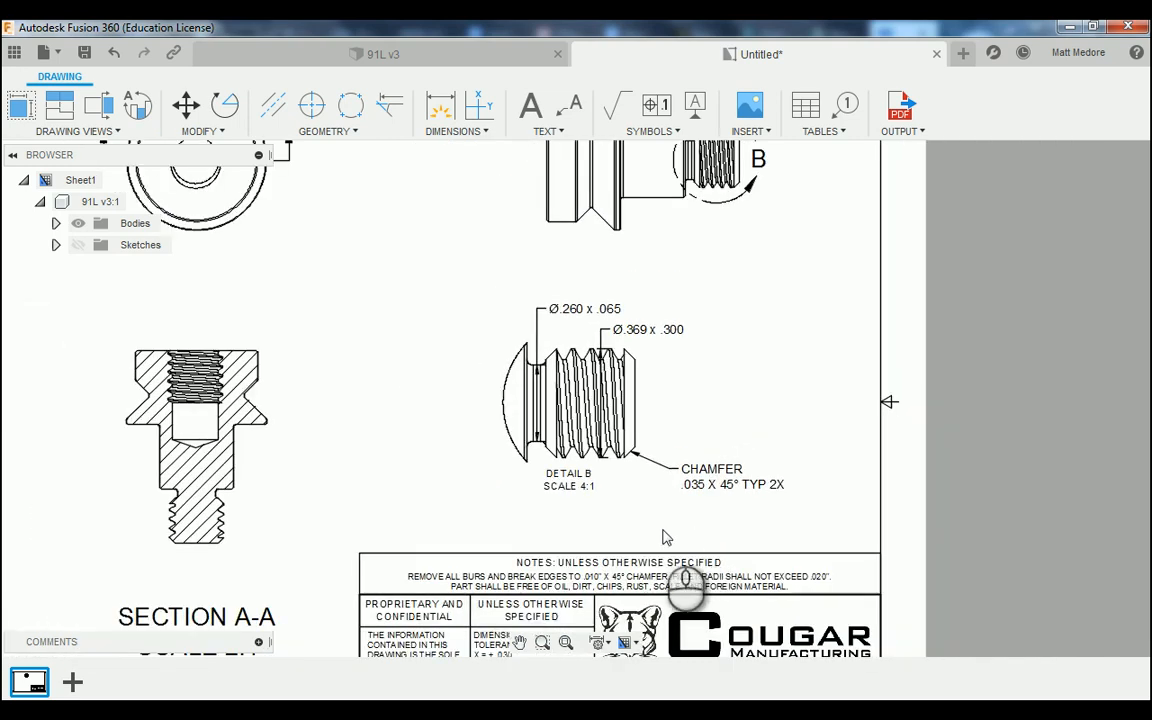
{"action": "scroll", "coordinate": [268, 522], "scroll_direction": "down", "scroll_amount": 1}
{"action": "scroll", "coordinate": [268, 522], "scroll_direction": "down", "scroll_amount": 1}
{"action": "scroll", "coordinate": [471, 183], "scroll_direction": "up", "scroll_amount": 4}
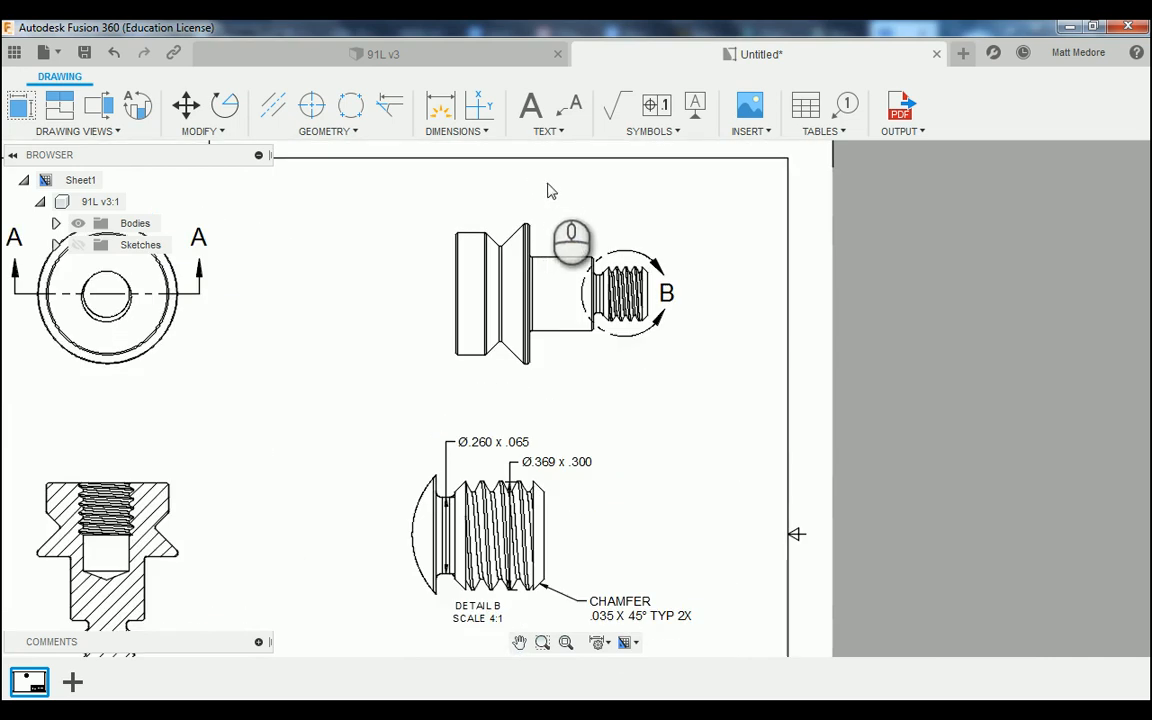
{"action": "scroll", "coordinate": [644, 243], "scroll_direction": "up", "scroll_amount": 2}
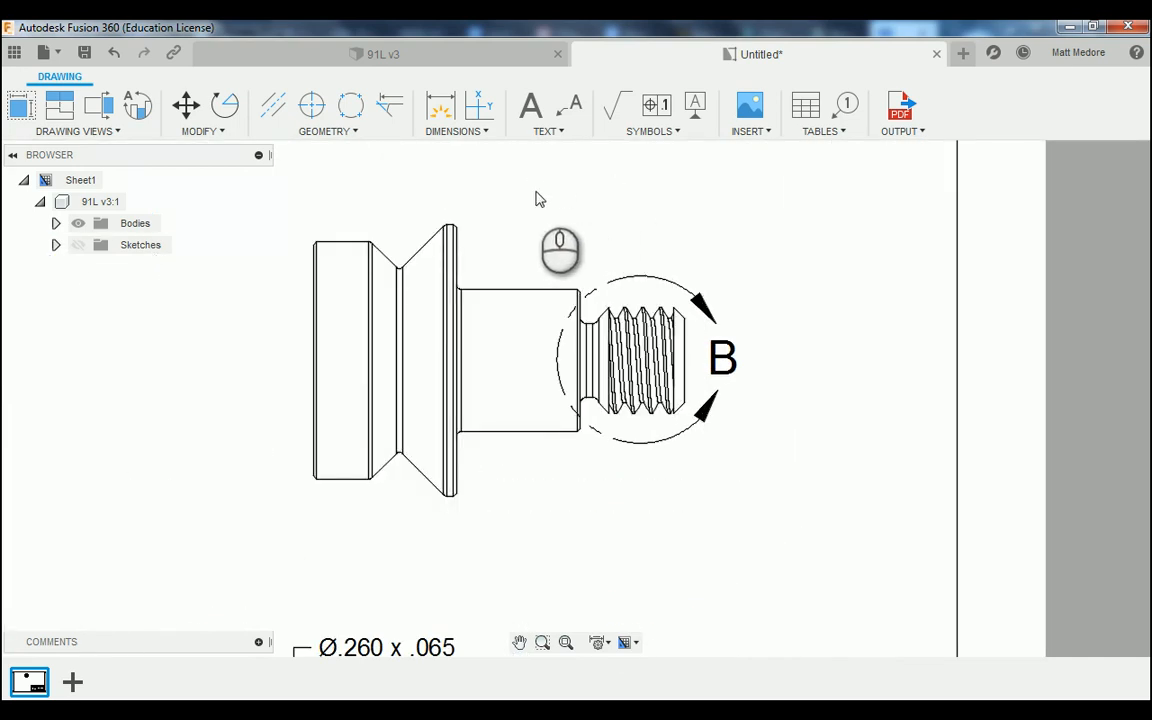
{"action": "scroll", "coordinate": [533, 200], "scroll_direction": "up", "scroll_amount": 1}
{"action": "scroll", "coordinate": [600, 500], "scroll_direction": "up", "scroll_amount": 1}
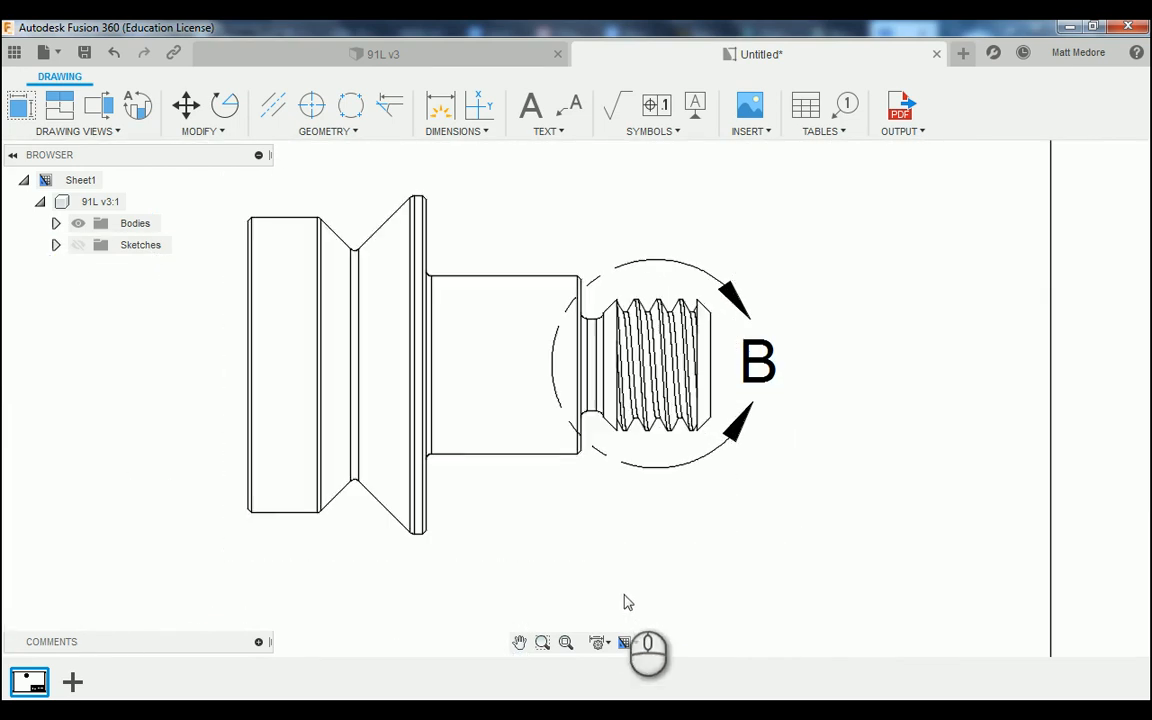
{"action": "left_click", "coordinate": [569, 105]}
{"action": "scroll", "coordinate": [563, 441], "scroll_direction": "up", "scroll_amount": 4}
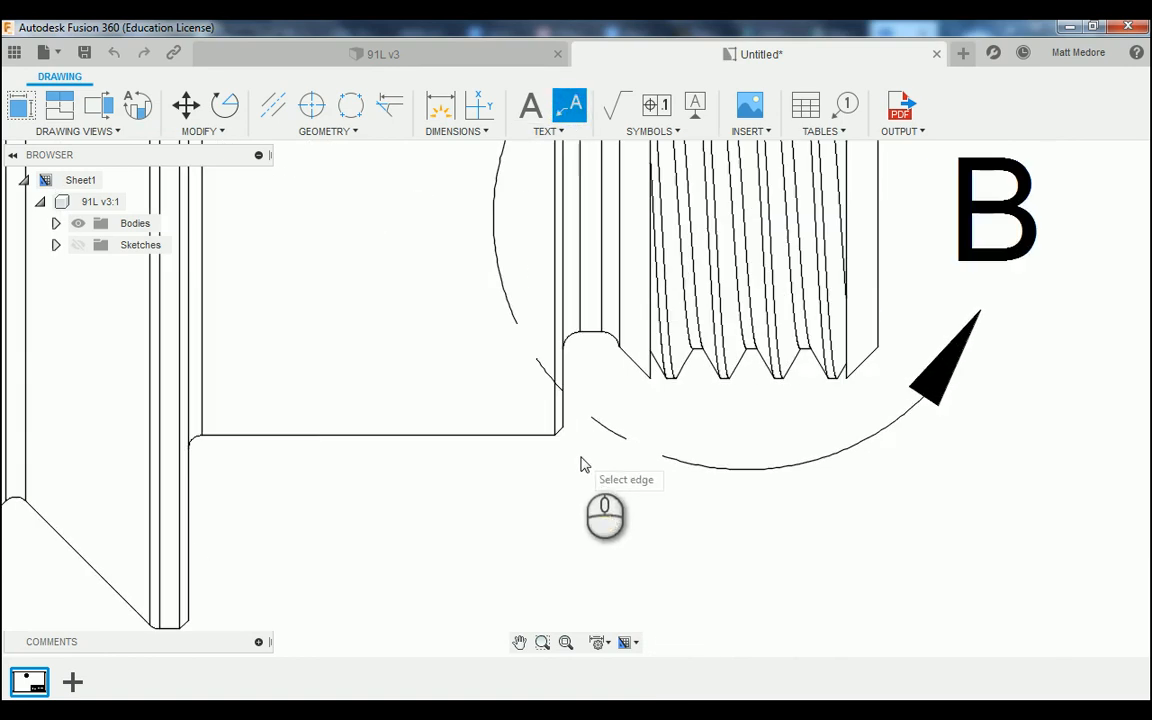
{"action": "left_click", "coordinate": [547, 423]}
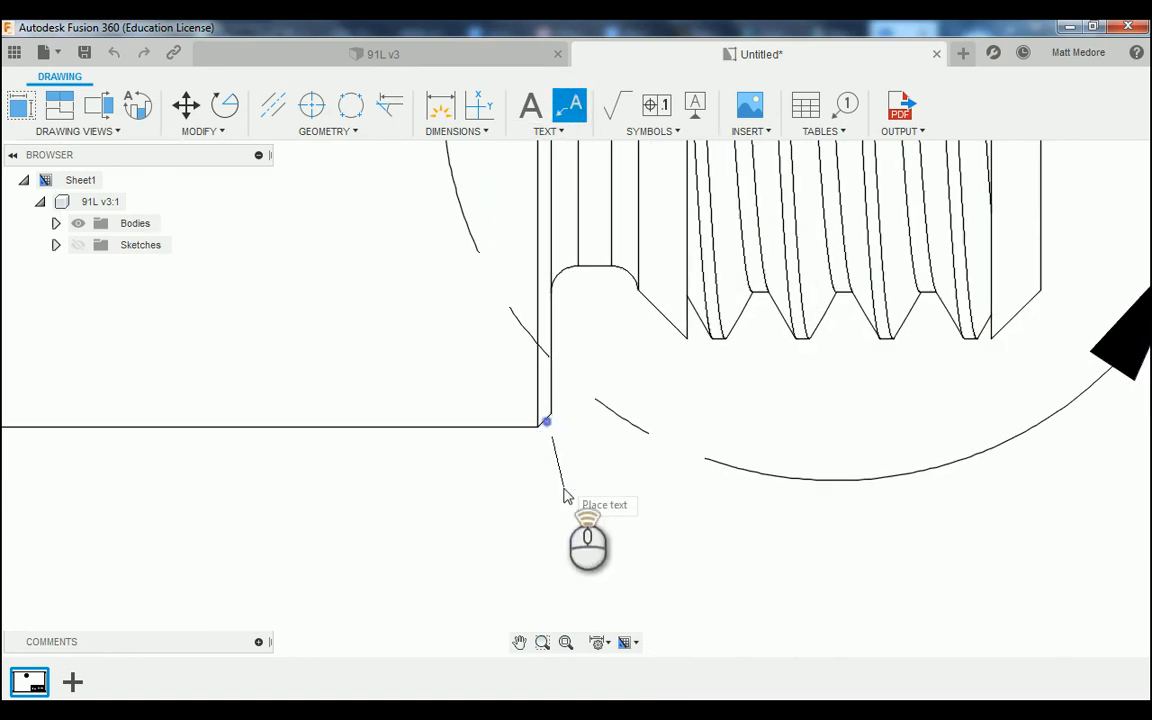
{"action": "scroll", "coordinate": [555, 490], "scroll_direction": "down", "scroll_amount": 4}
{"action": "left_click", "coordinate": [618, 535]}
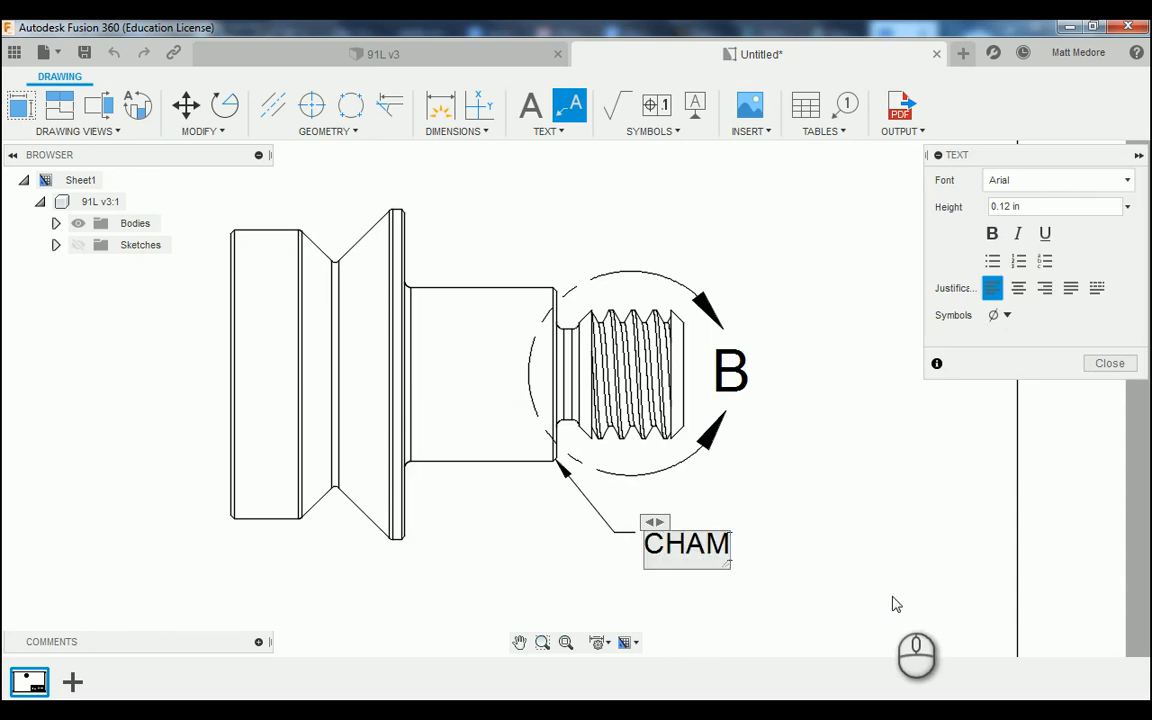
{"action": "type", "text": "CHAMFER"}
{"action": "key", "text": "Return"}
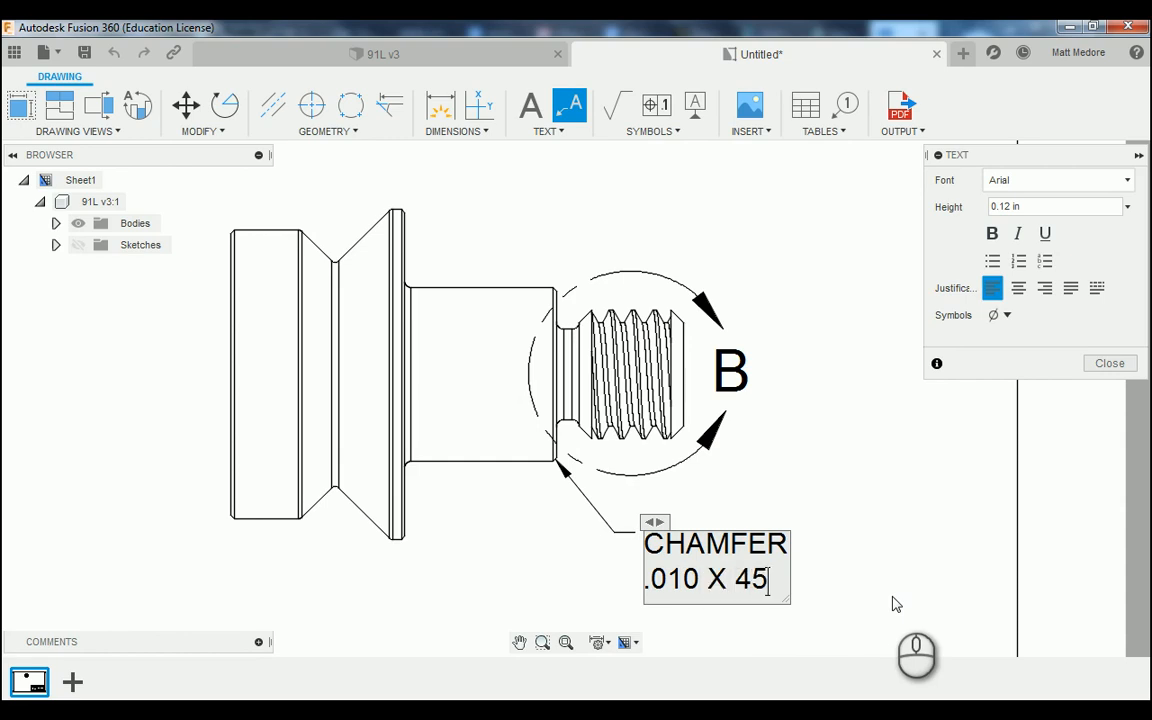
{"action": "left_click", "coordinate": [1000, 315]}
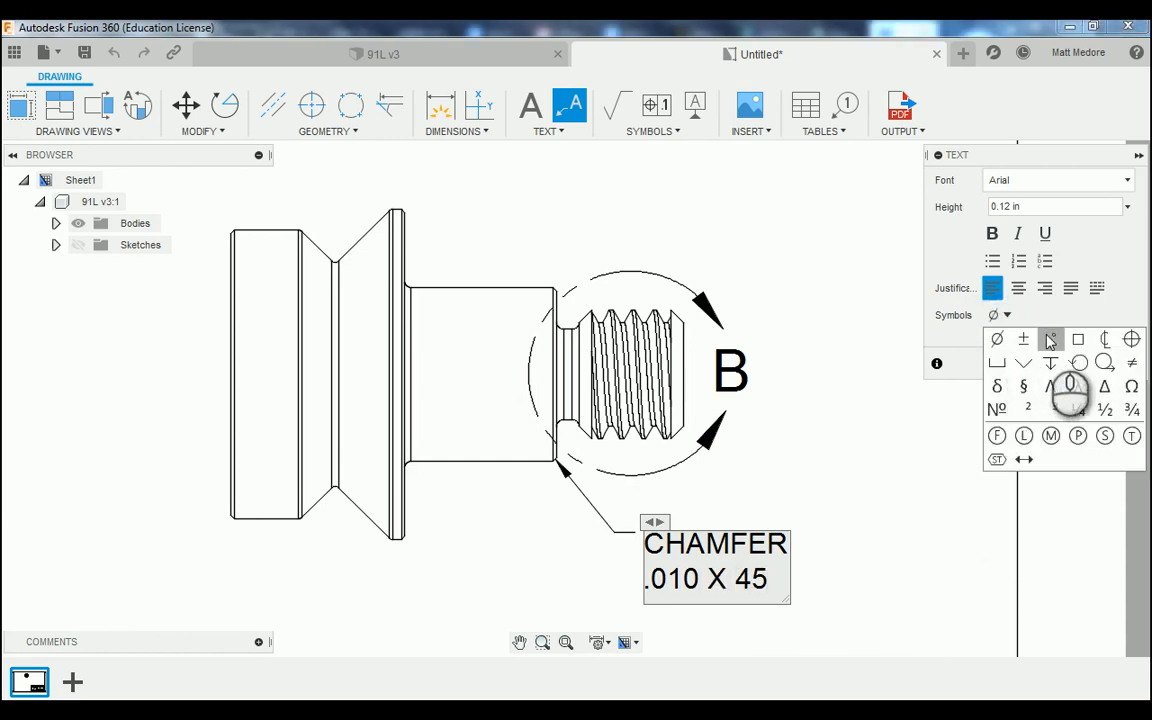
{"action": "left_click", "coordinate": [1050, 340]}
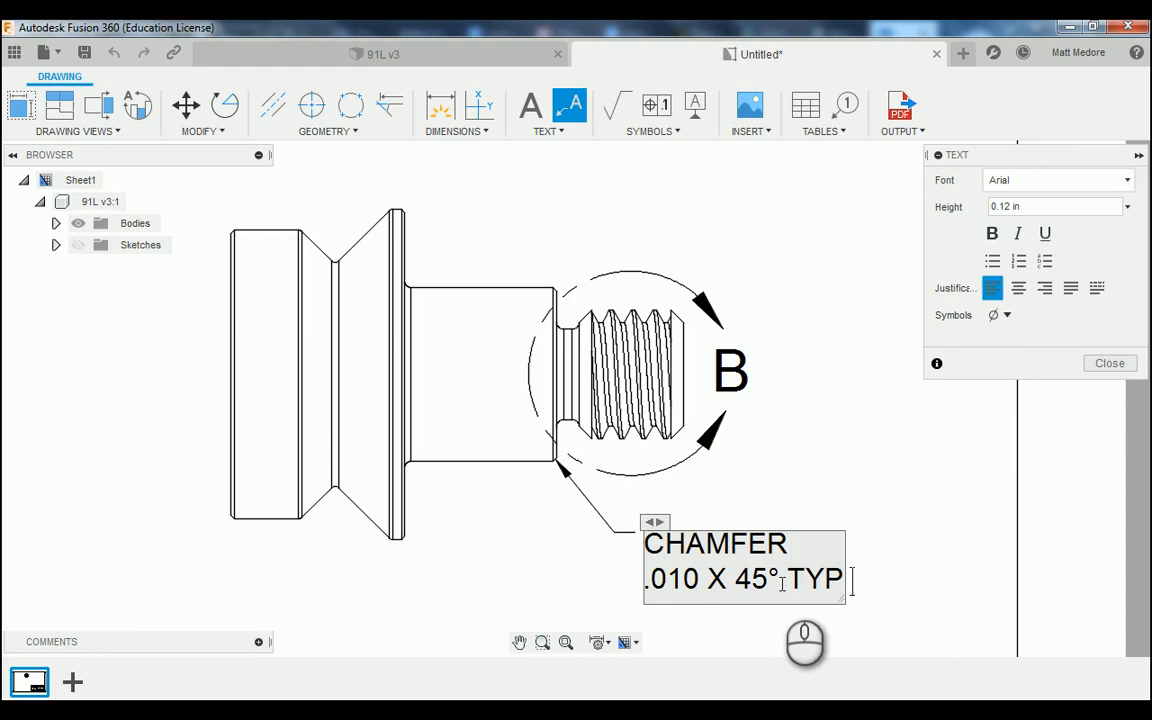
{"action": "left_click", "coordinate": [782, 585]}
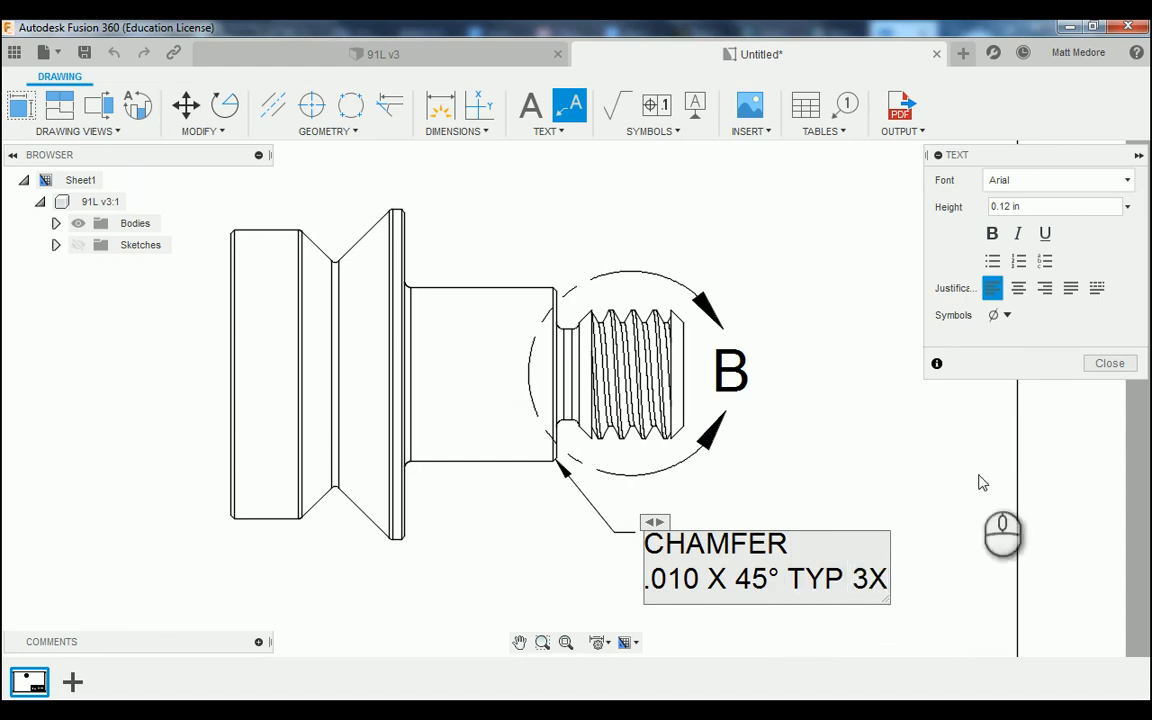
{"action": "left_click", "coordinate": [1109, 364]}
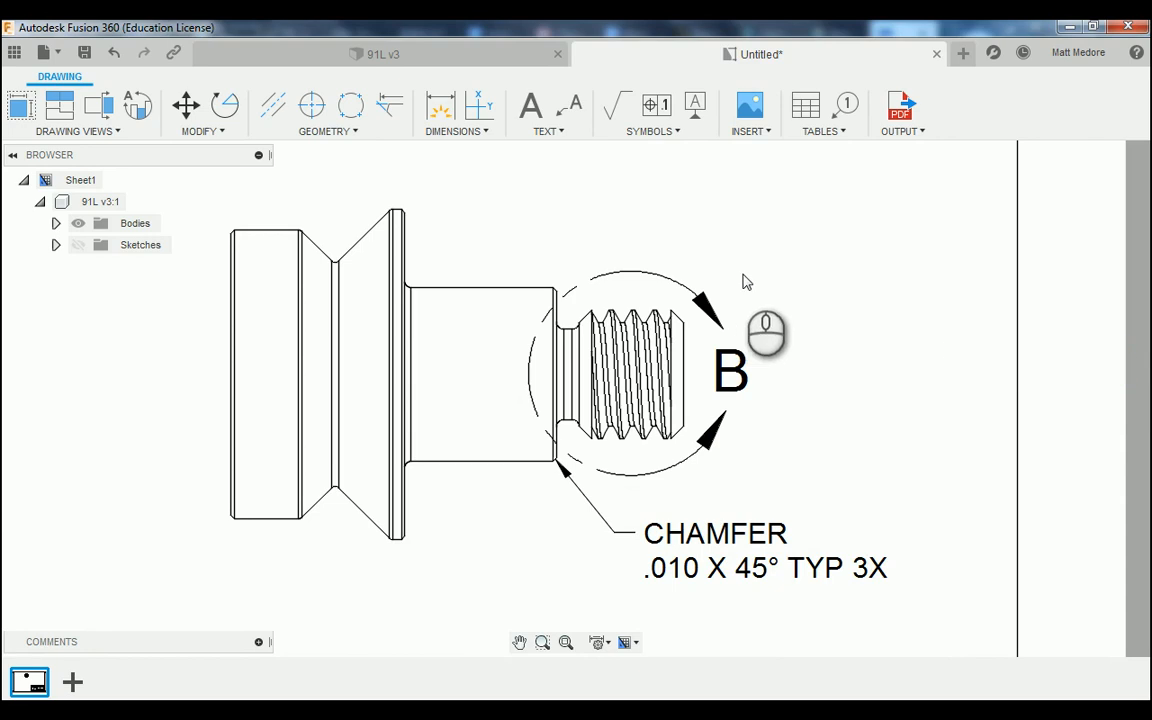
{"action": "left_click", "coordinate": [538, 237]}
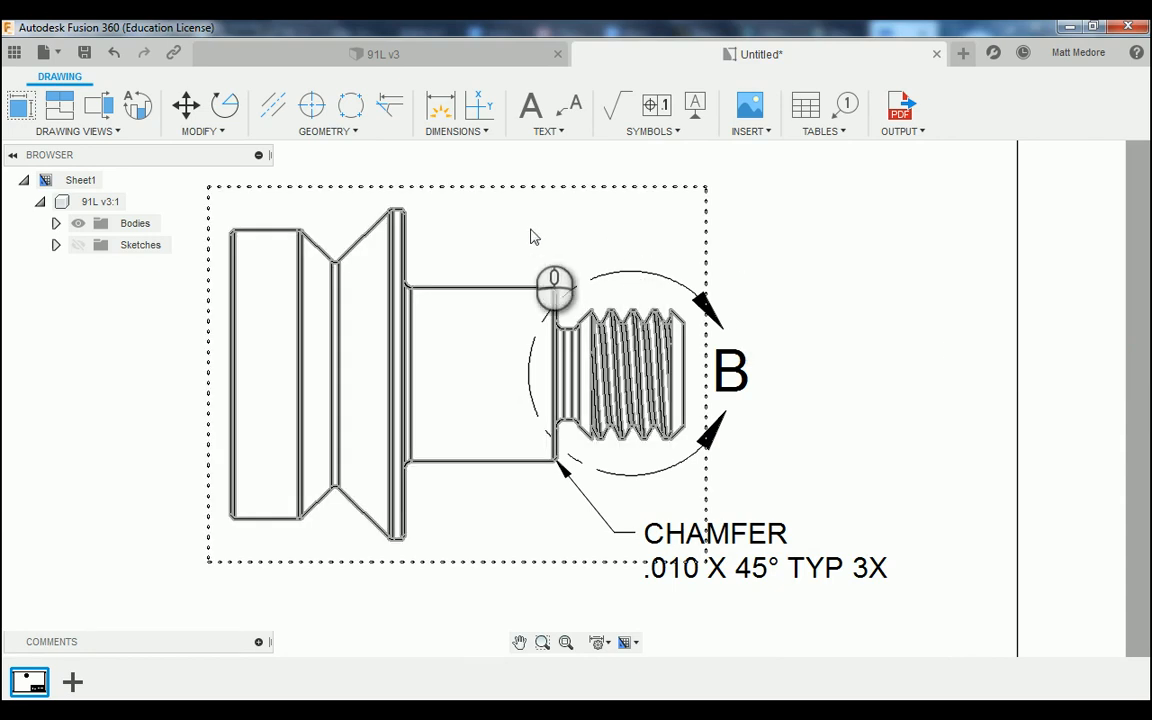
{"action": "scroll", "coordinate": [538, 235], "scroll_direction": "down", "scroll_amount": 1}
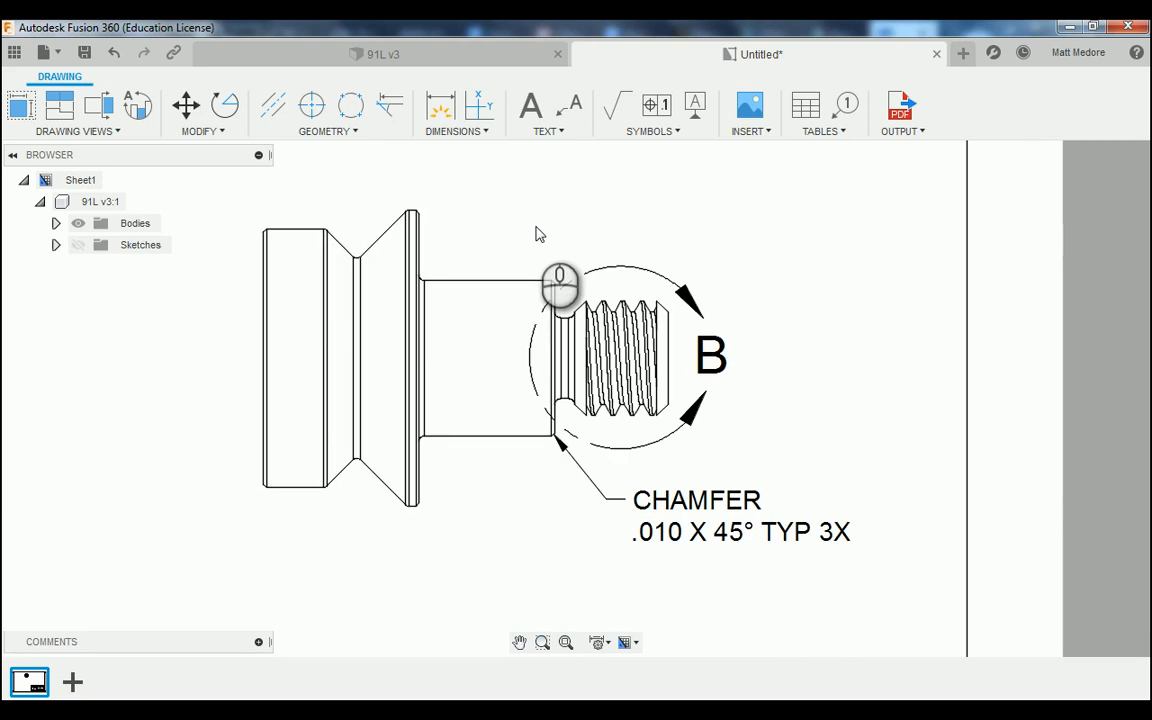
{"action": "scroll", "coordinate": [538, 234], "scroll_direction": "down", "scroll_amount": 1}
{"action": "scroll", "coordinate": [538, 234], "scroll_direction": "up", "scroll_amount": 1}
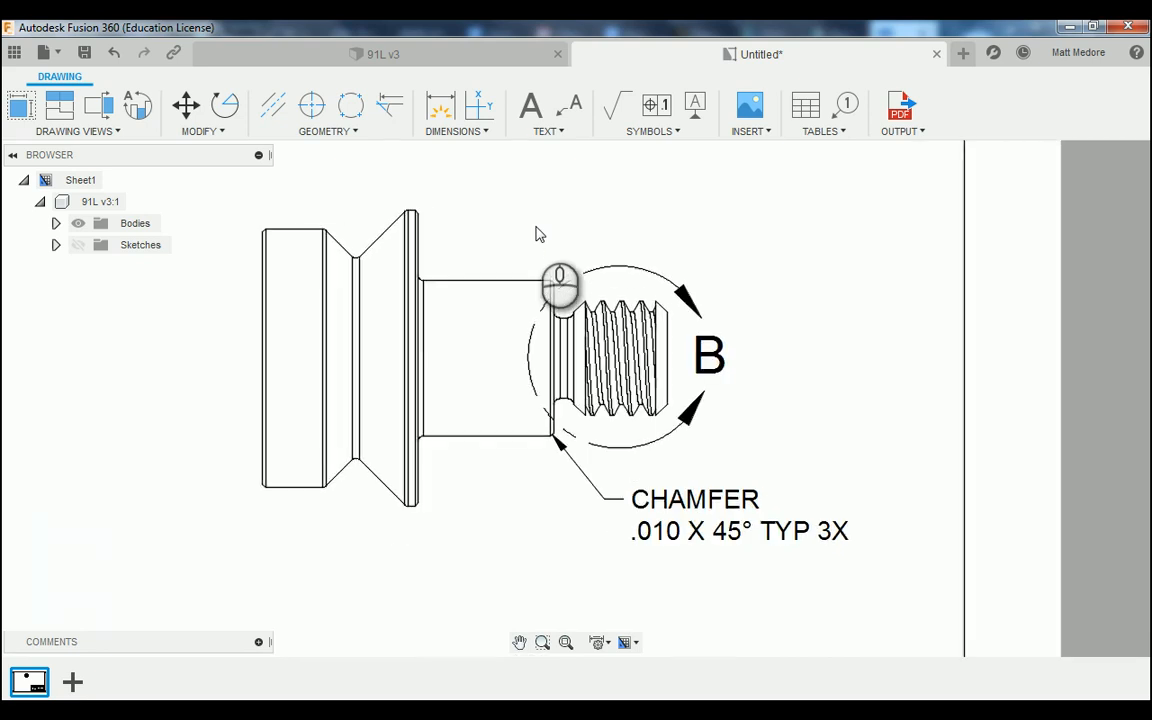
{"action": "left_click", "coordinate": [524, 244]}
Dimension the radius of the upper fillet between the flange and the shoulder in the side view, placing the text above the shoulder
{"action": "scroll", "coordinate": [465, 252], "scroll_direction": "up", "scroll_amount": 3}
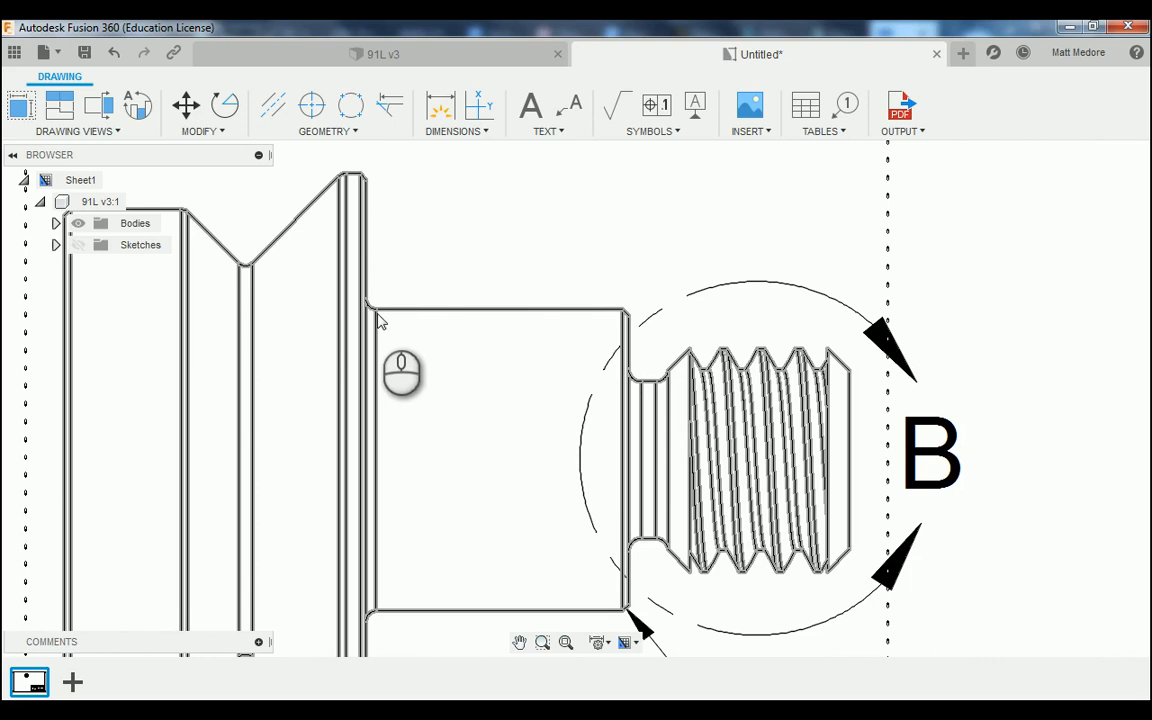
{"action": "left_click", "coordinate": [1062, 269]}
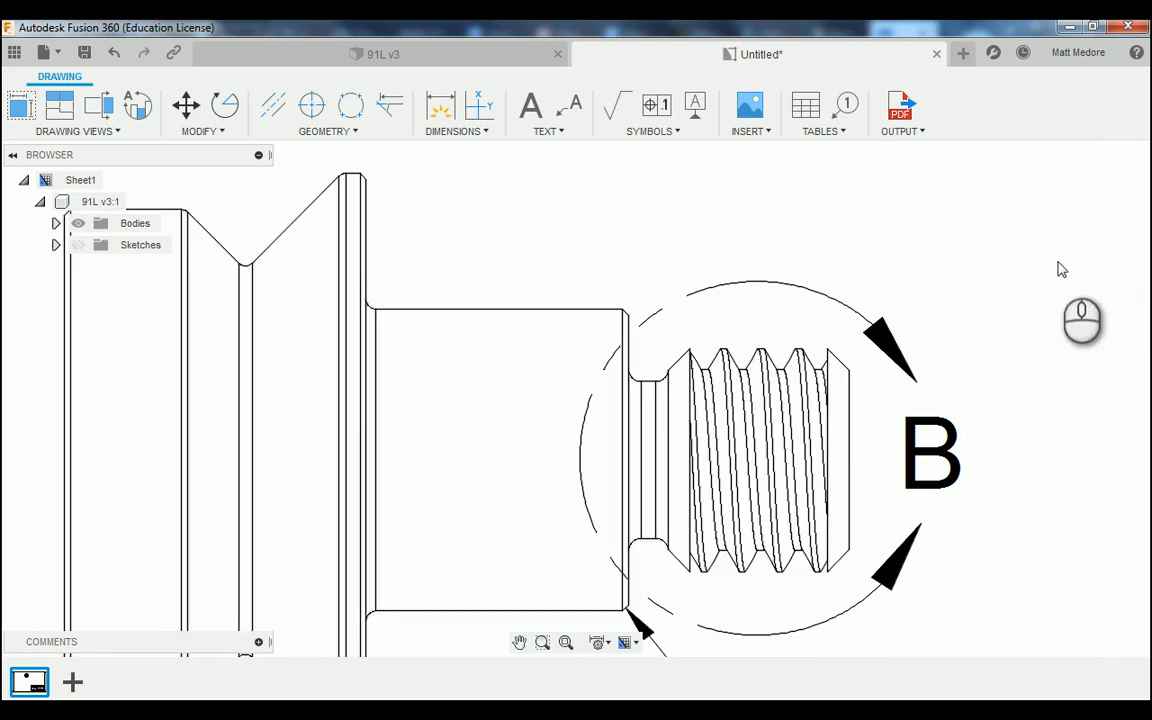
{"action": "key", "text": "d"}
{"action": "scroll", "coordinate": [427, 265], "scroll_direction": "up", "scroll_amount": 4}
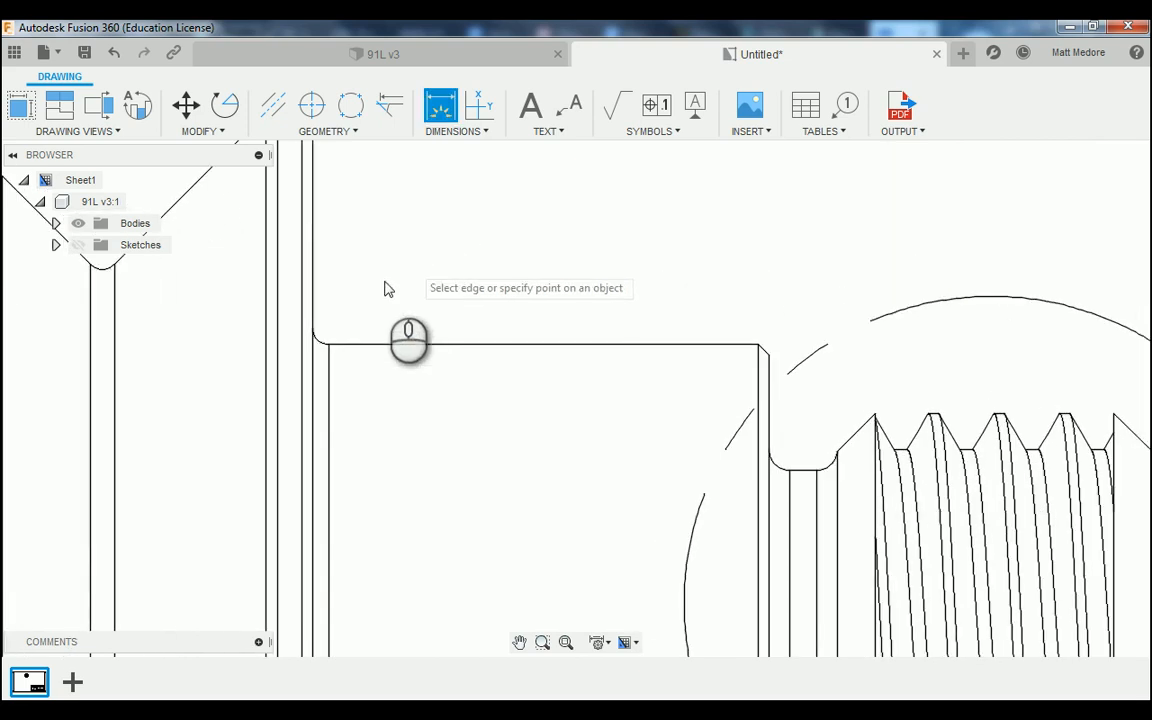
{"action": "scroll", "coordinate": [322, 348], "scroll_direction": "up", "scroll_amount": 5}
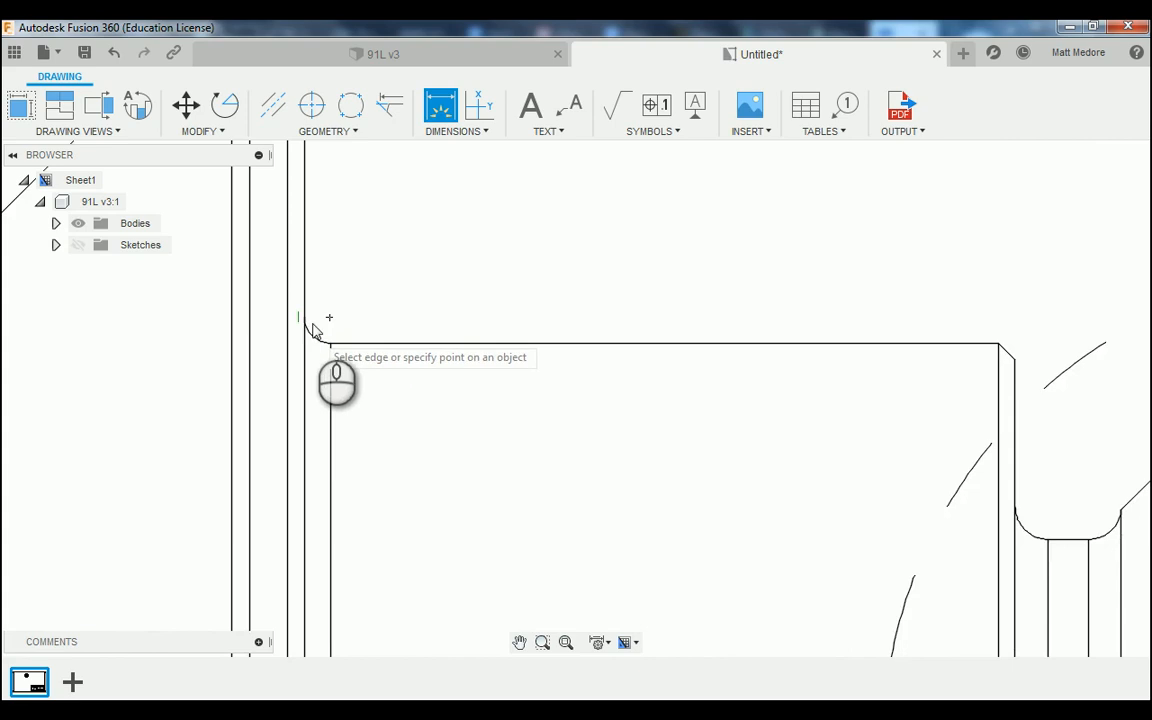
{"action": "left_click", "coordinate": [310, 348]}
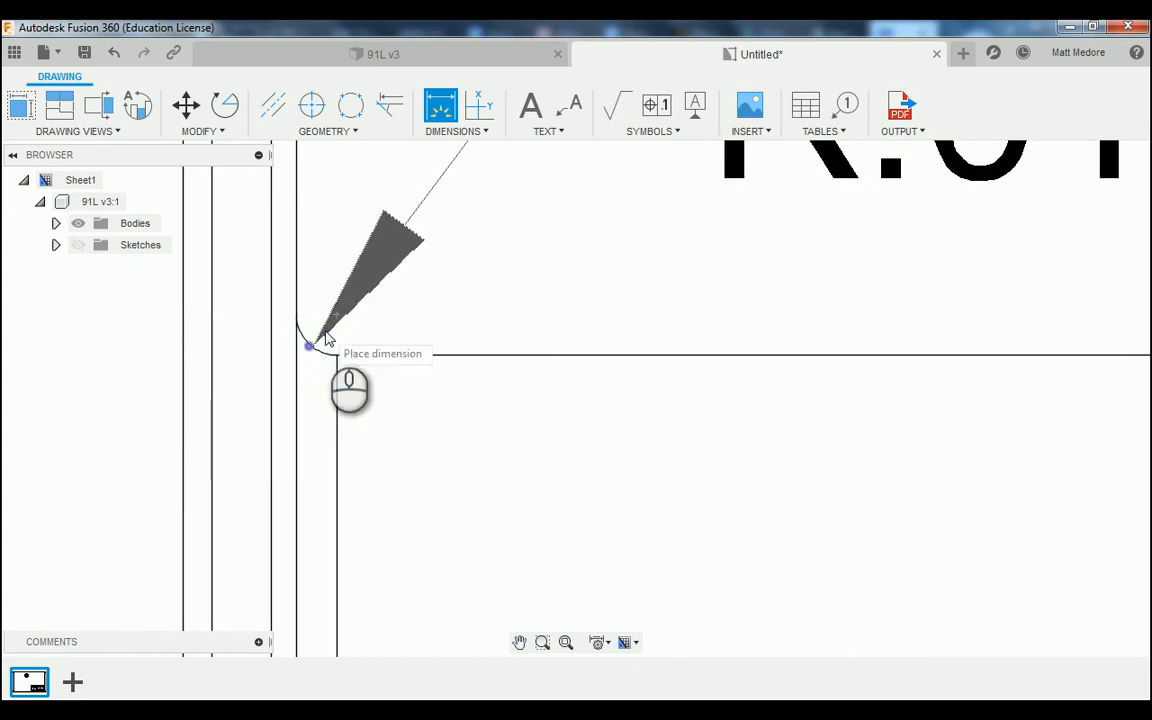
{"action": "scroll", "coordinate": [326, 340], "scroll_direction": "down", "scroll_amount": 5}
{"action": "scroll", "coordinate": [326, 341], "scroll_direction": "down", "scroll_amount": 1}
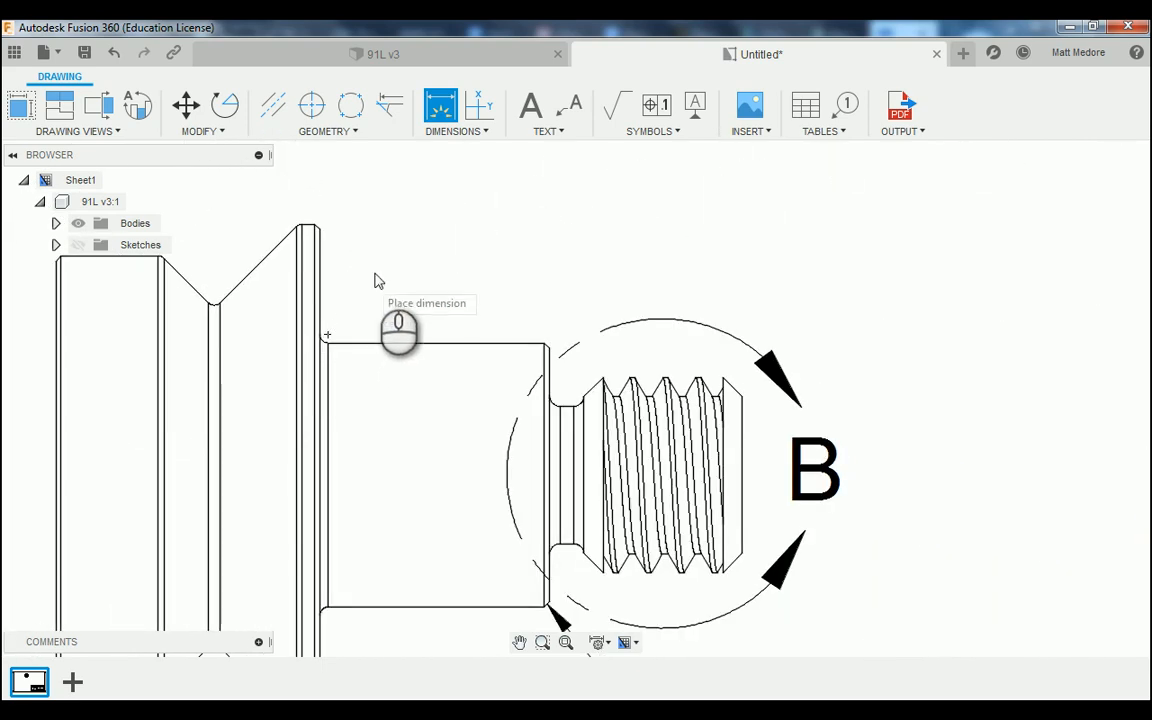
{"action": "left_click", "coordinate": [458, 177]}
{"action": "left_click", "coordinate": [658, 192]}
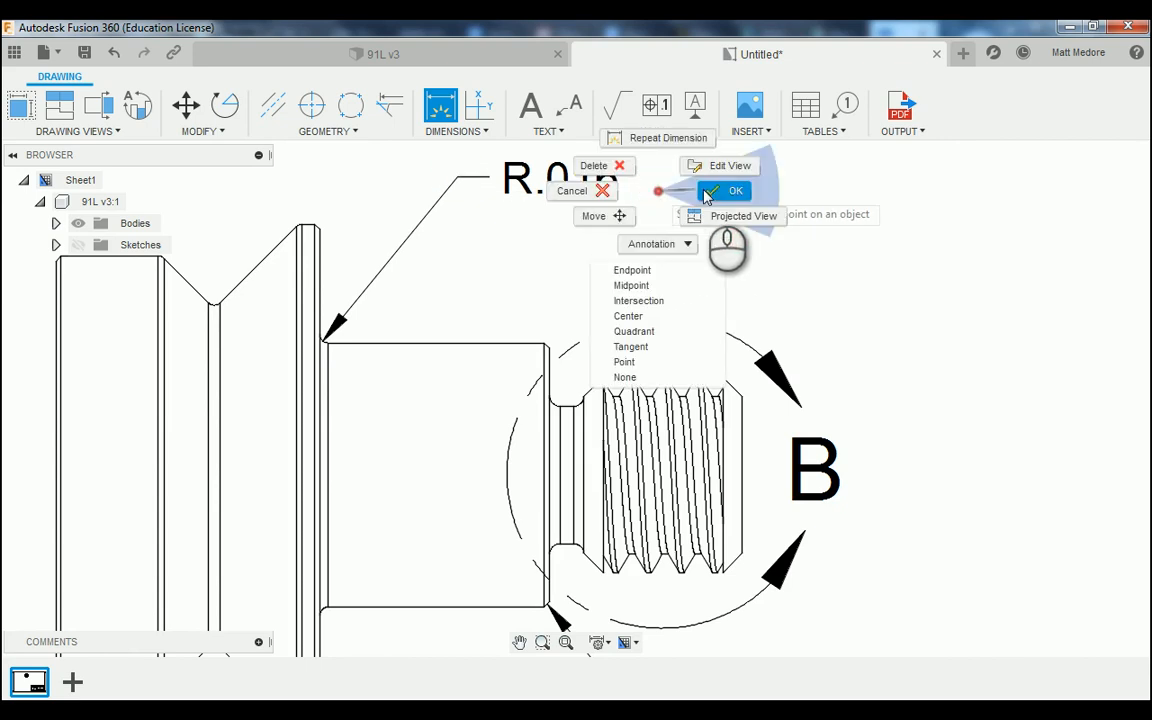
{"action": "left_click", "coordinate": [694, 188]}
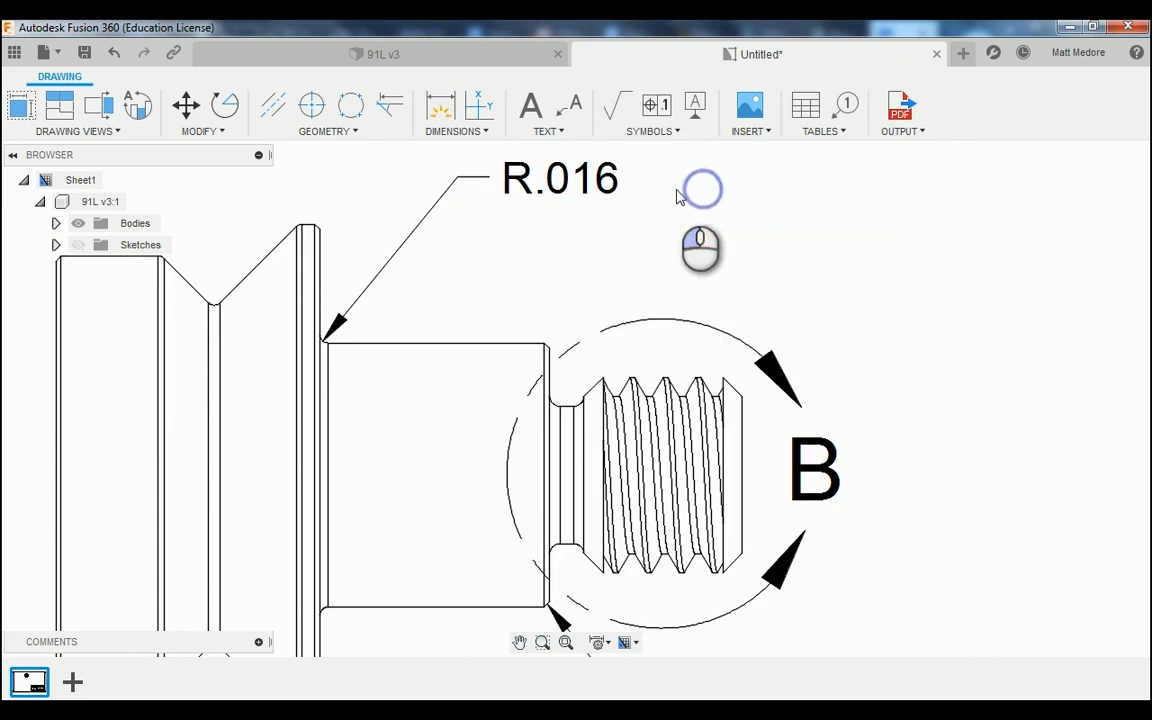
Append "TYP 4X" to the fillet radius dimension in the side view
{"action": "double_click", "coordinate": [563, 186]}
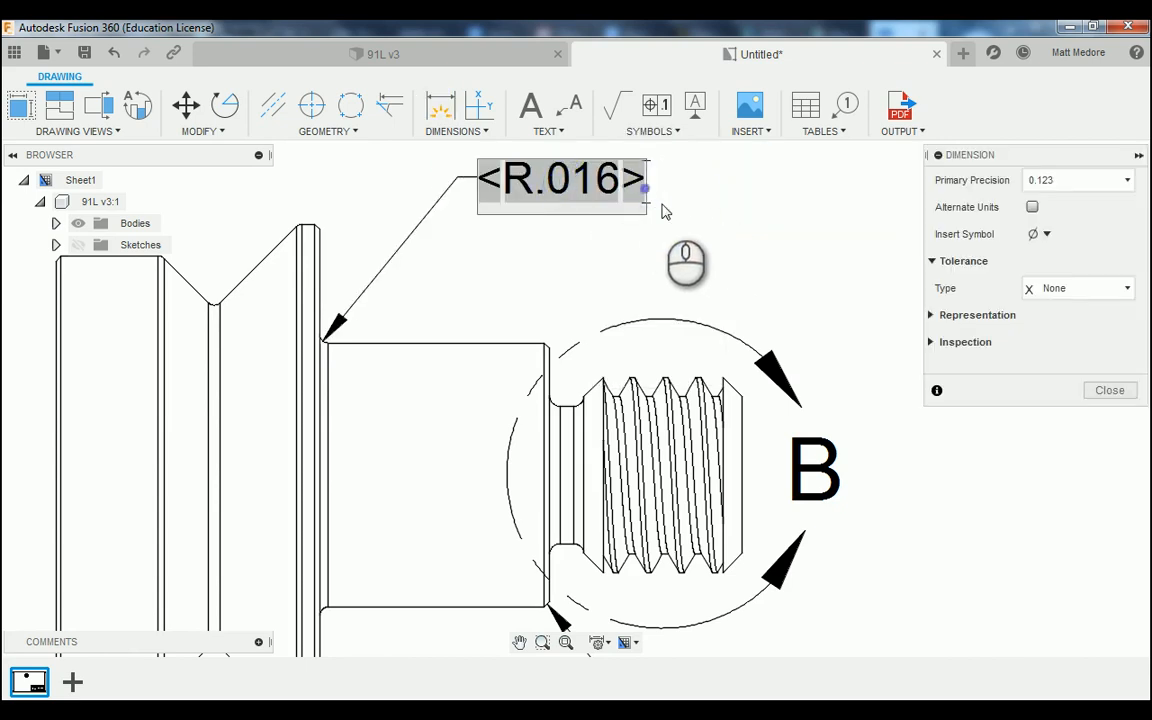
{"action": "type", "text": "TYP 4"}
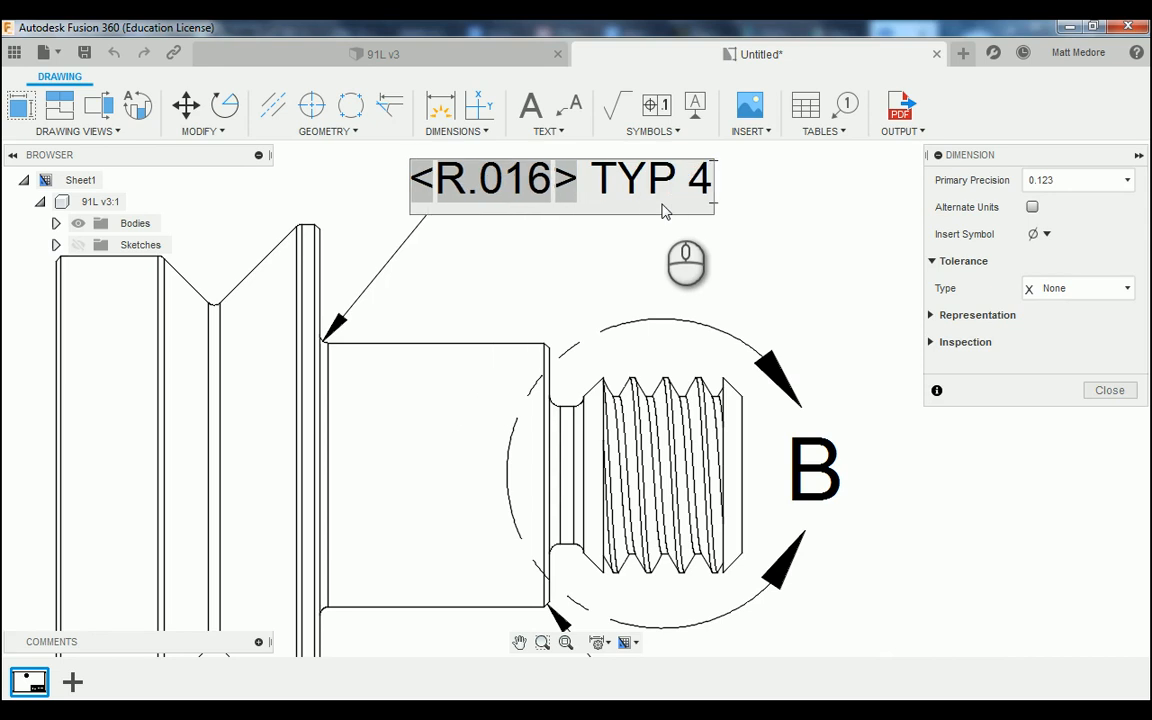
{"action": "type", "text": "X"}
{"action": "key", "text": "Return"}
Move the DETAIL B / SCALE 4:1 label to the right of the threaded end, above the detail's chamfer note
{"action": "scroll", "coordinate": [609, 249], "scroll_direction": "down", "scroll_amount": 3}
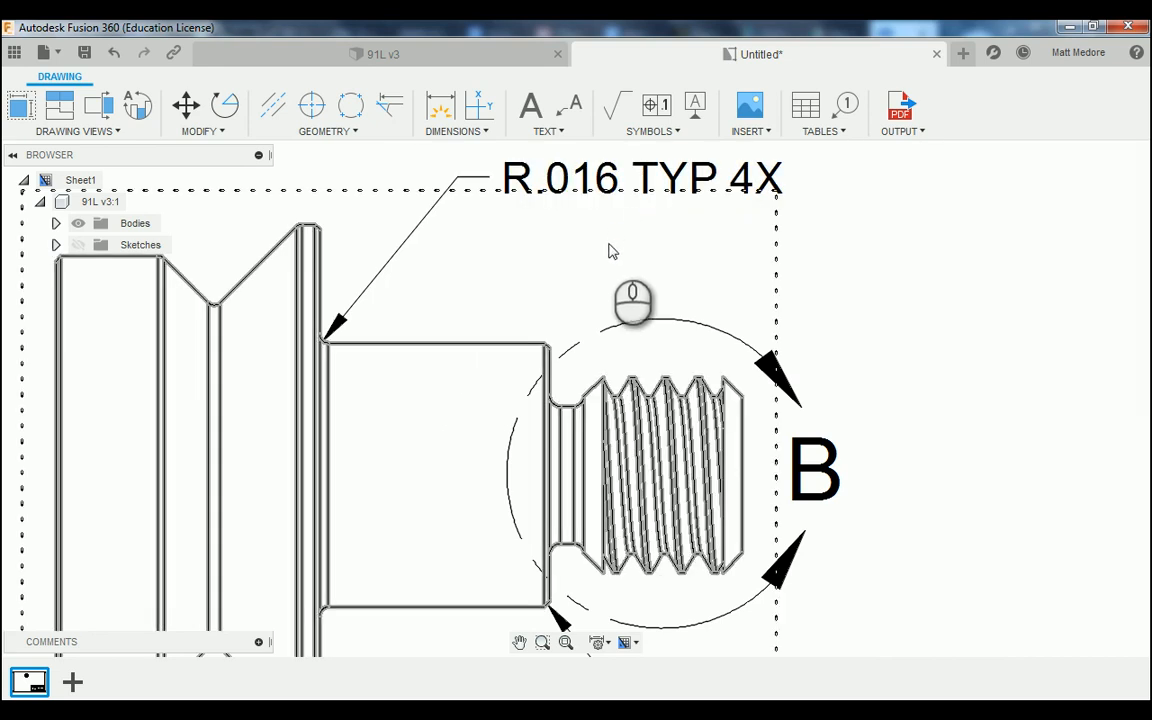
{"action": "scroll", "coordinate": [604, 246], "scroll_direction": "down", "scroll_amount": 1}
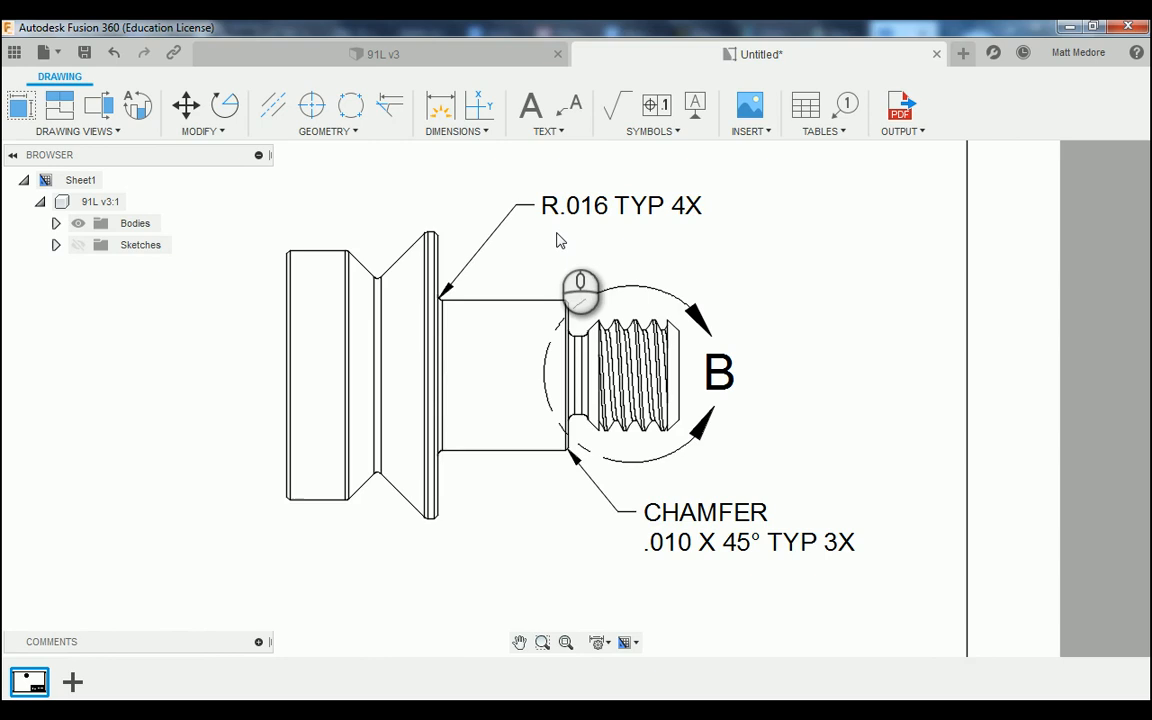
{"action": "scroll", "coordinate": [559, 240], "scroll_direction": "down", "scroll_amount": 1}
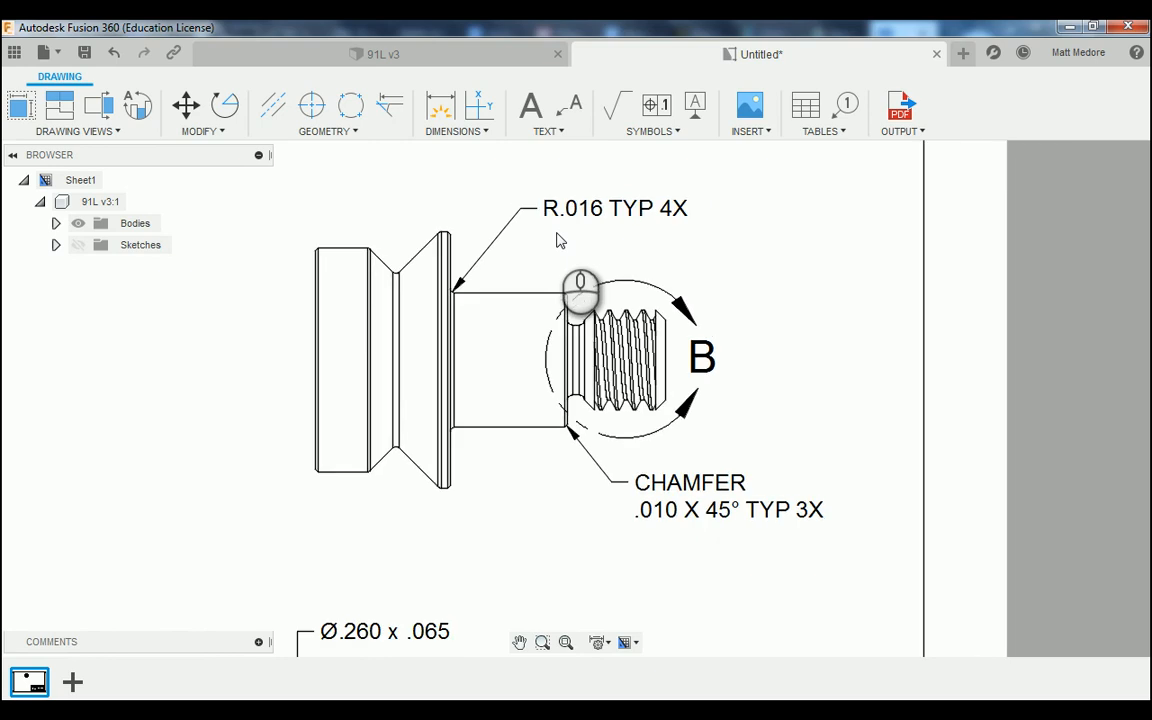
{"action": "scroll", "coordinate": [559, 240], "scroll_direction": "down", "scroll_amount": 2}
{"action": "scroll", "coordinate": [422, 220], "scroll_direction": "down", "scroll_amount": 1}
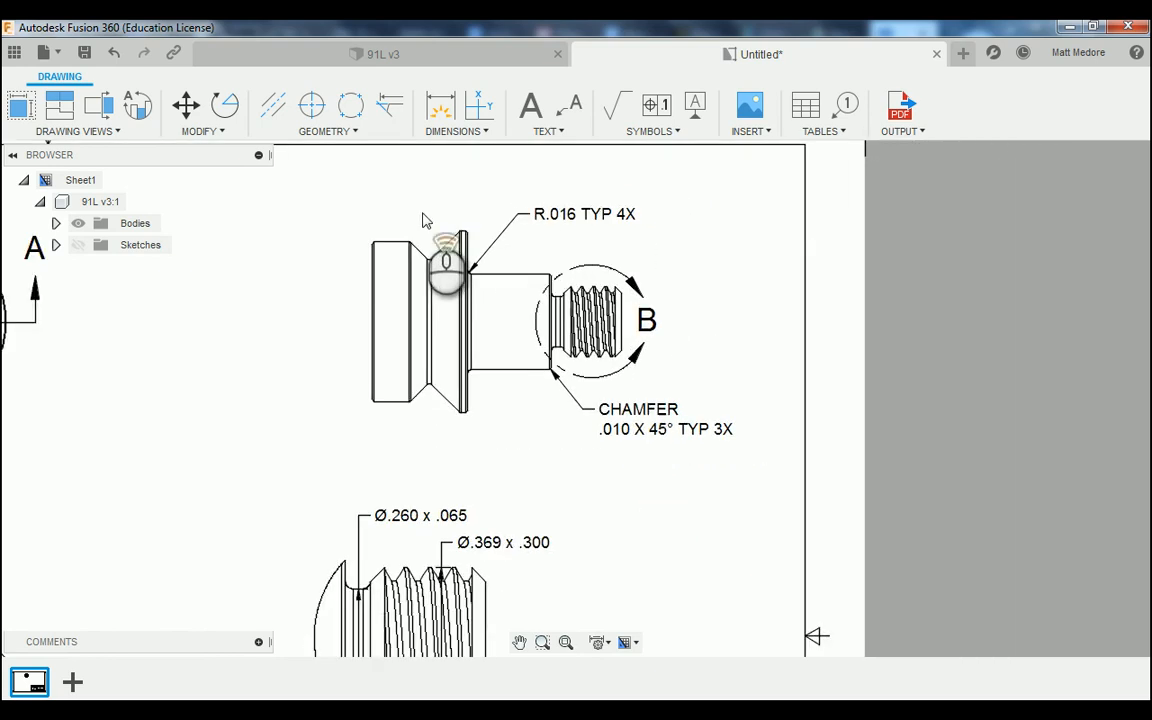
{"action": "scroll", "coordinate": [350, 260], "scroll_direction": "down", "scroll_amount": 4}
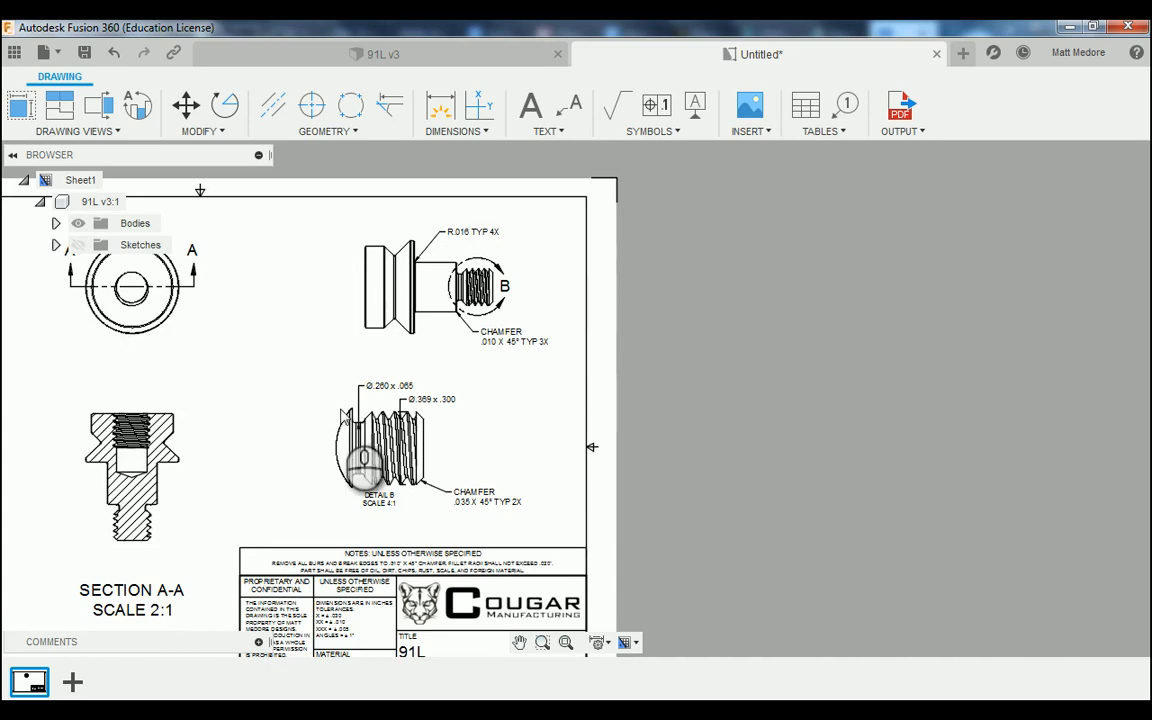
{"action": "scroll", "coordinate": [342, 505], "scroll_direction": "up", "scroll_amount": 6}
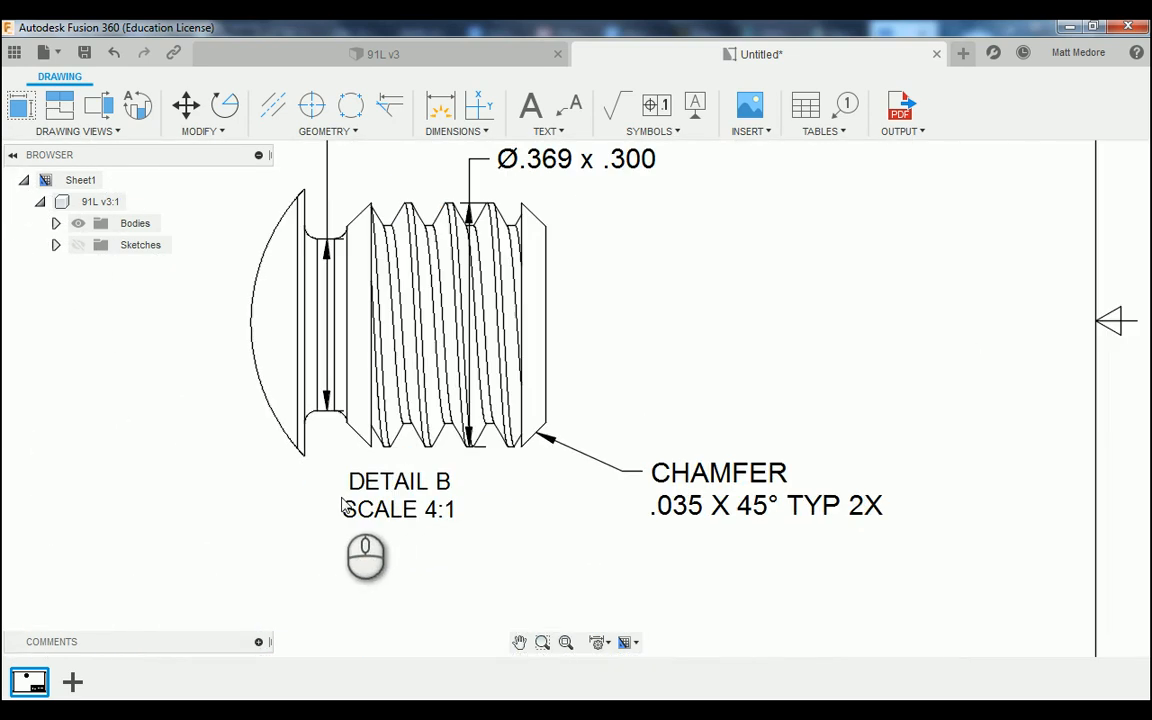
{"action": "left_click", "coordinate": [398, 481]}
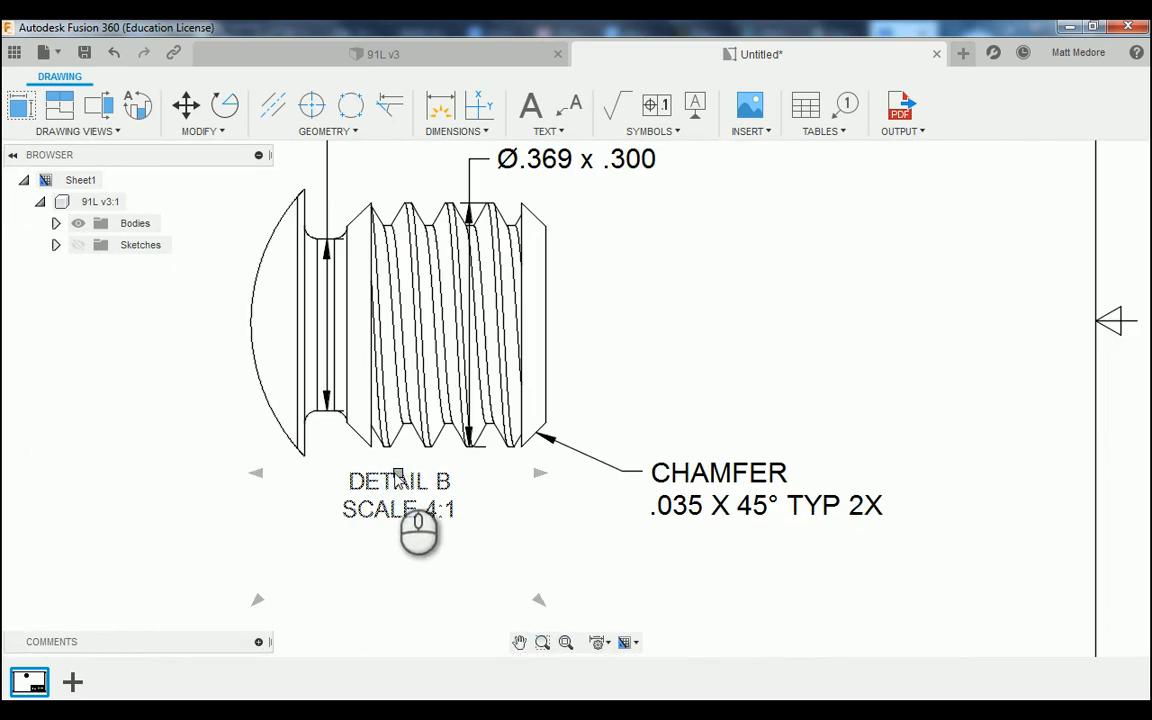
{"action": "left_click", "coordinate": [622, 292]}
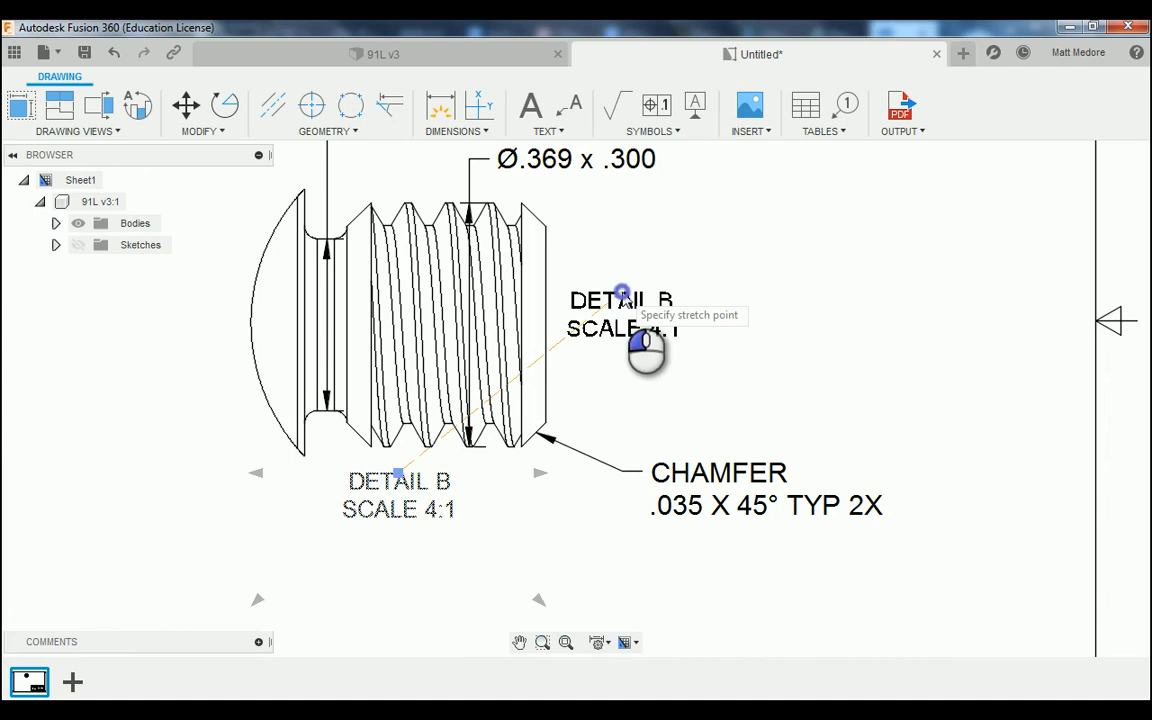
Dimension the radius of the lower neck fillet beside the domed flange in detail B, placing the text below the threads
{"action": "scroll", "coordinate": [342, 474], "scroll_direction": "up", "scroll_amount": 5}
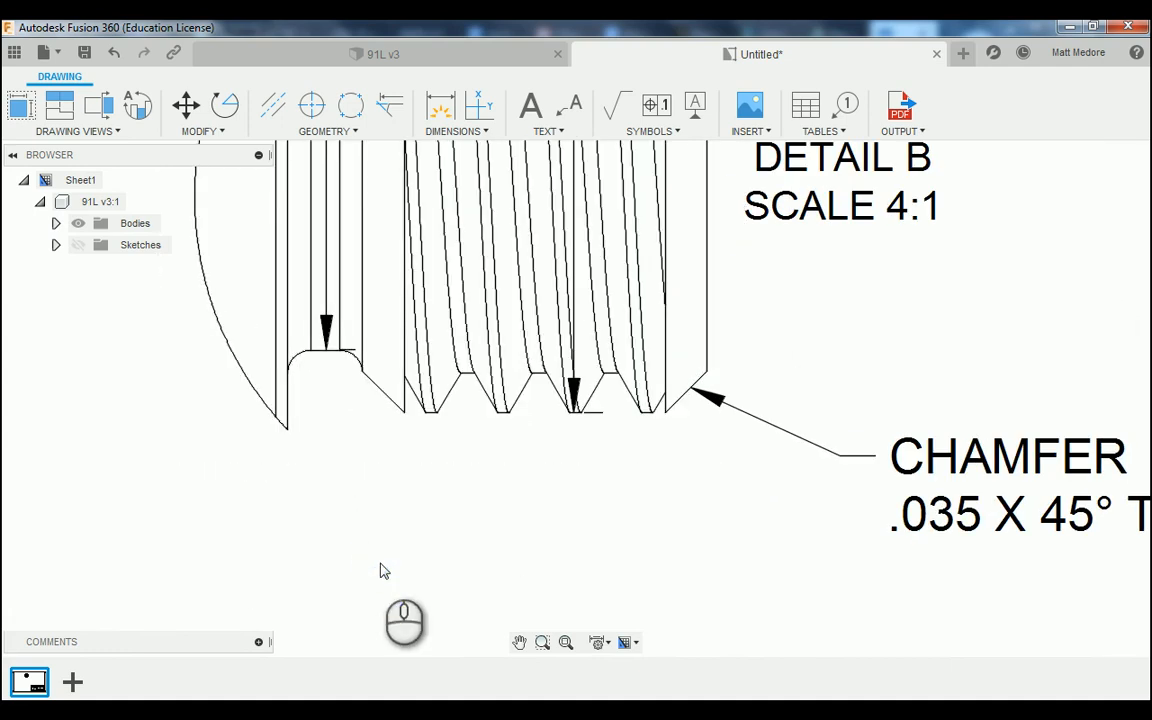
{"action": "key", "text": "d"}
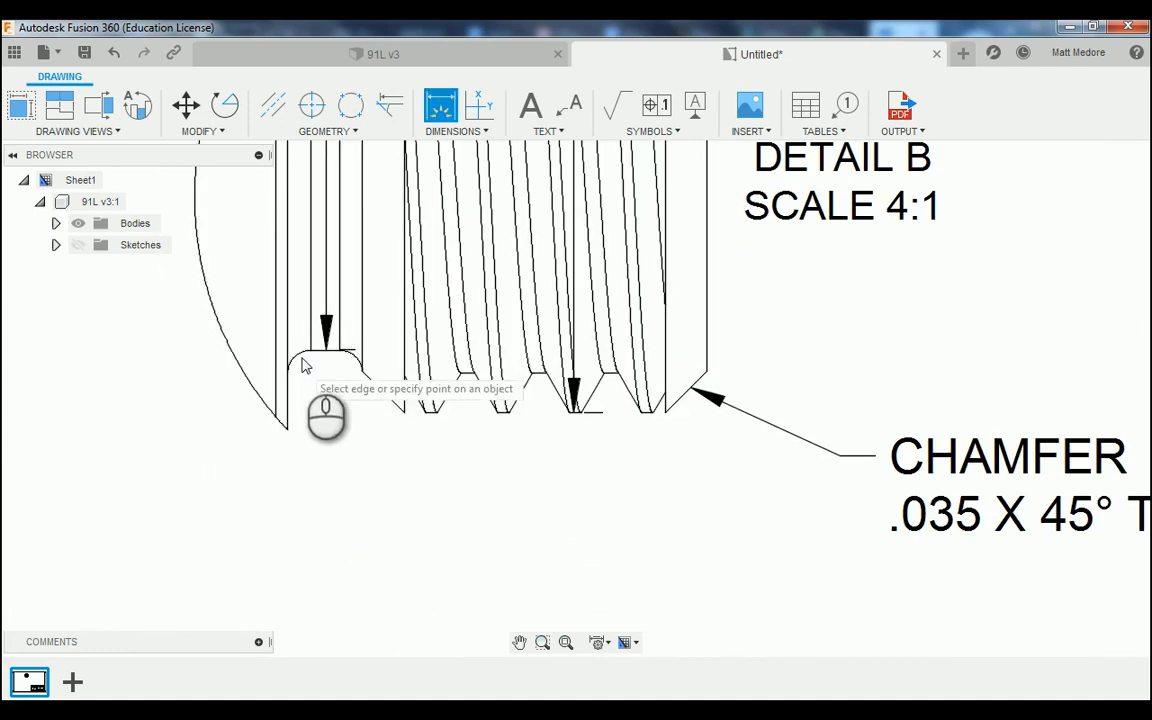
{"action": "left_click", "coordinate": [298, 362]}
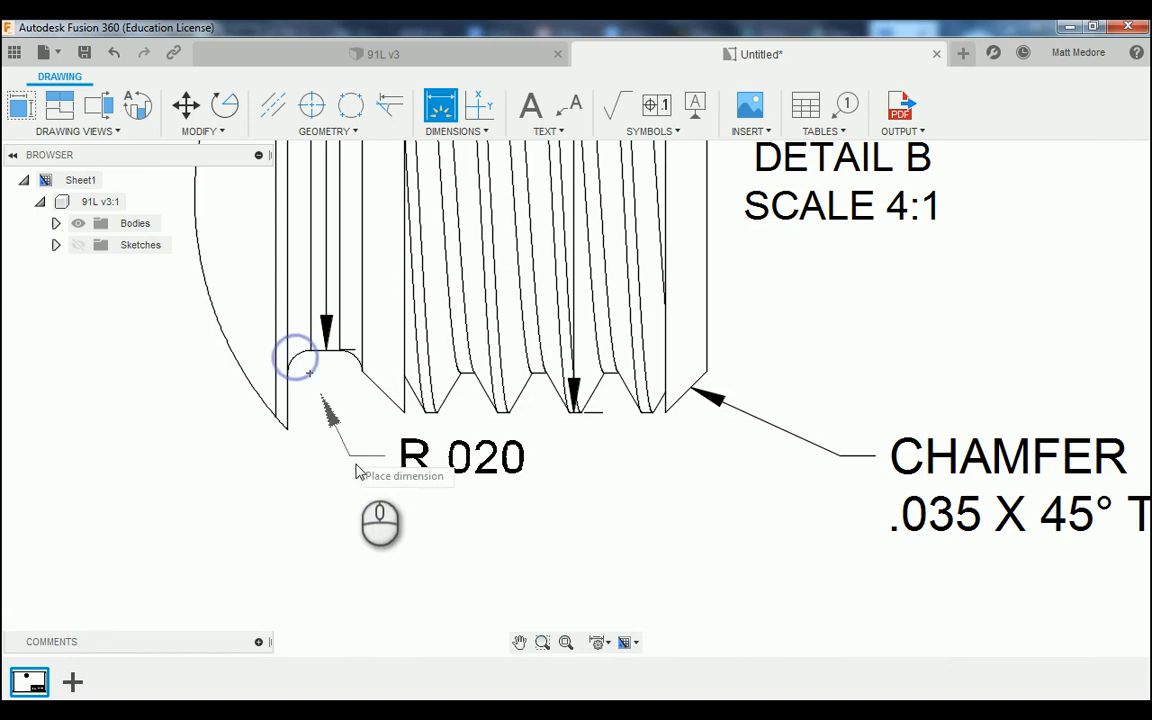
{"action": "left_click", "coordinate": [392, 521]}
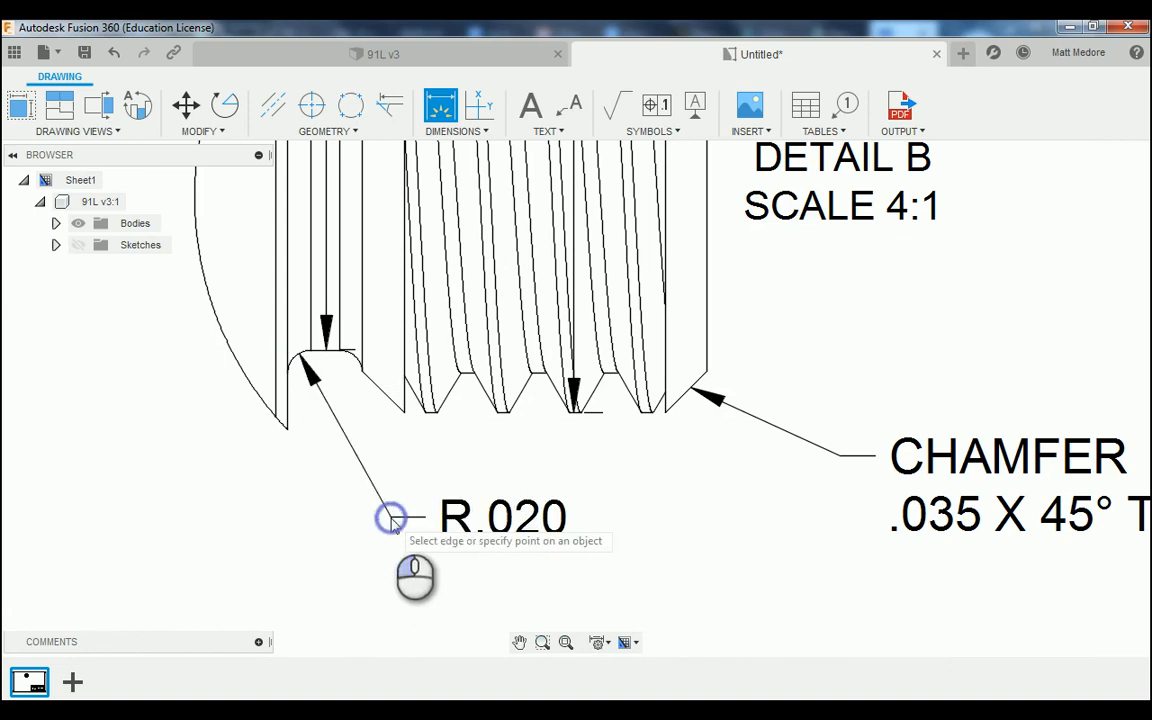
{"action": "right_click", "coordinate": [430, 572]}
{"action": "left_click", "coordinate": [494, 571]}
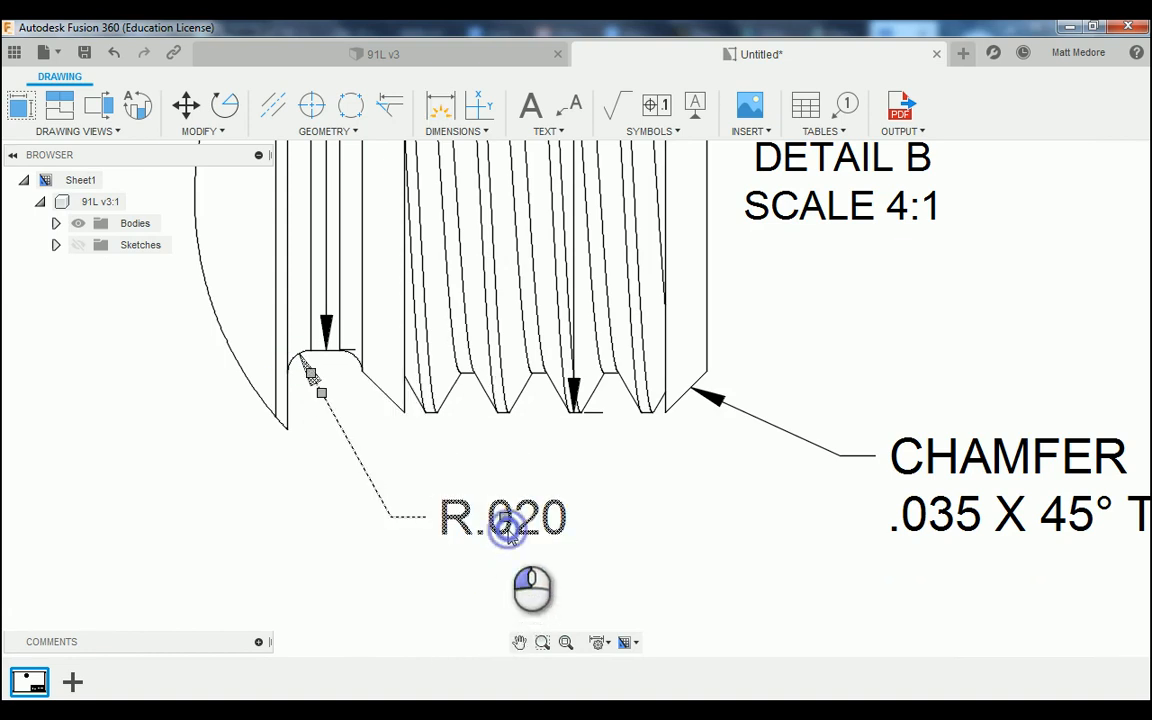
Append "MAX TYP 2X" to the neck fillet radius dimension in detail B
{"action": "double_click", "coordinate": [505, 520]}
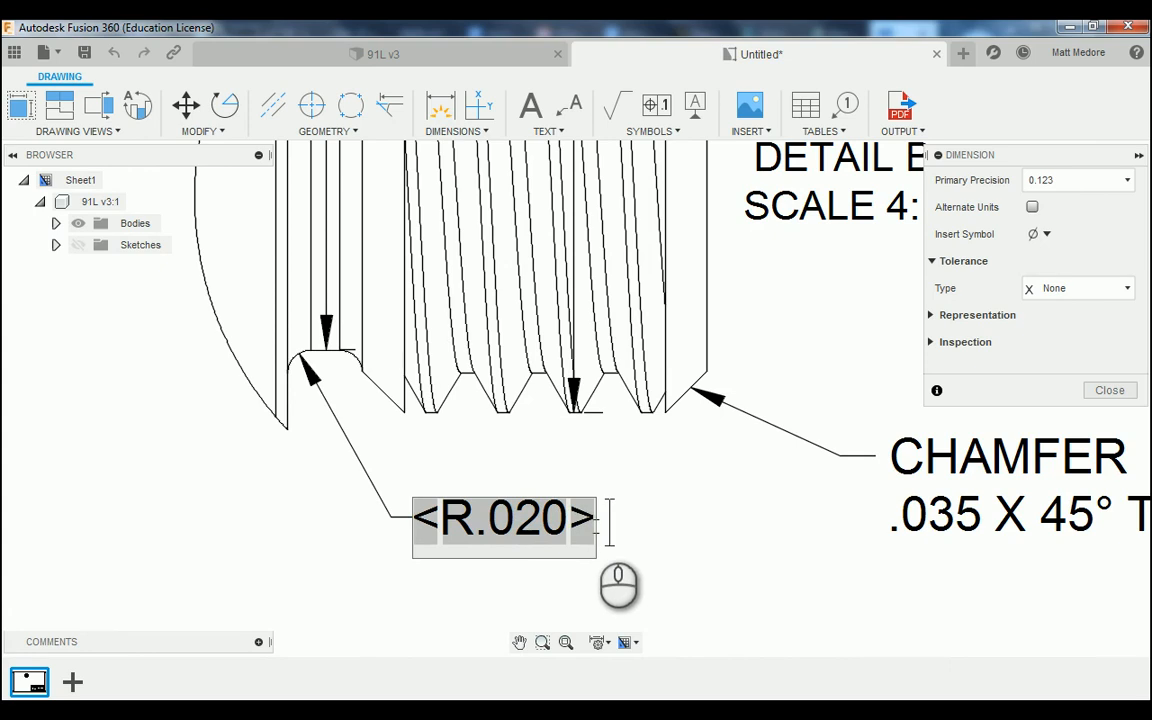
{"action": "type", "text": "MAX"}
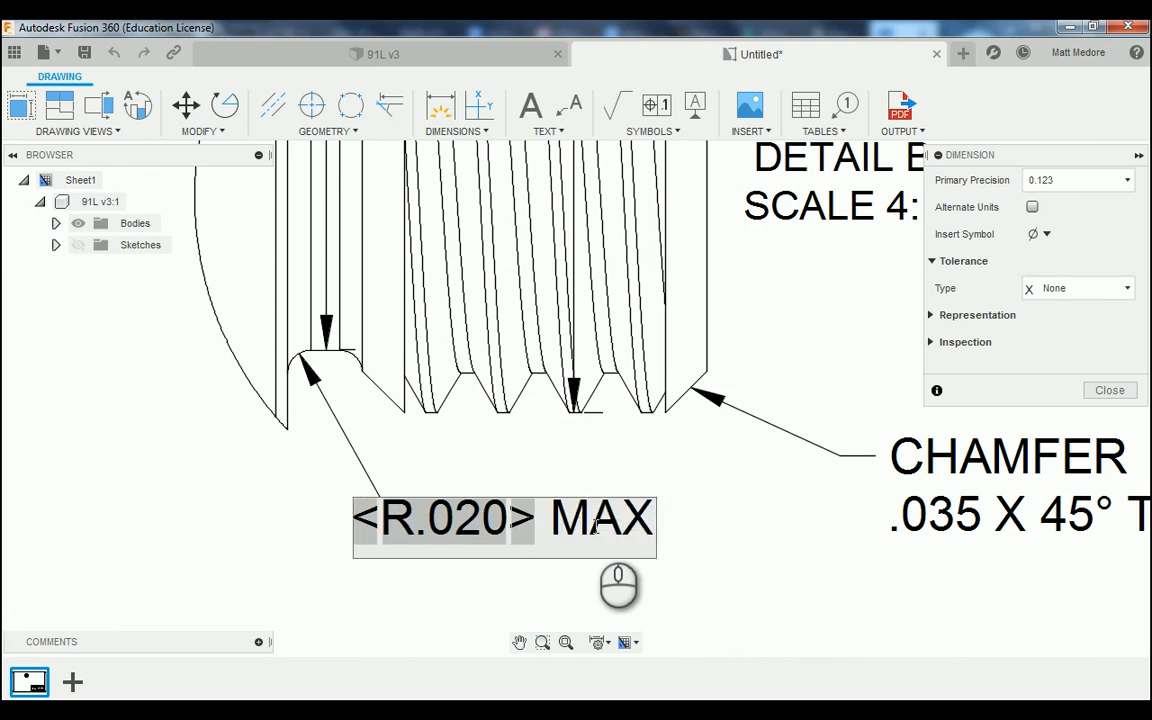
{"action": "type", "text": " TYP 2X"}
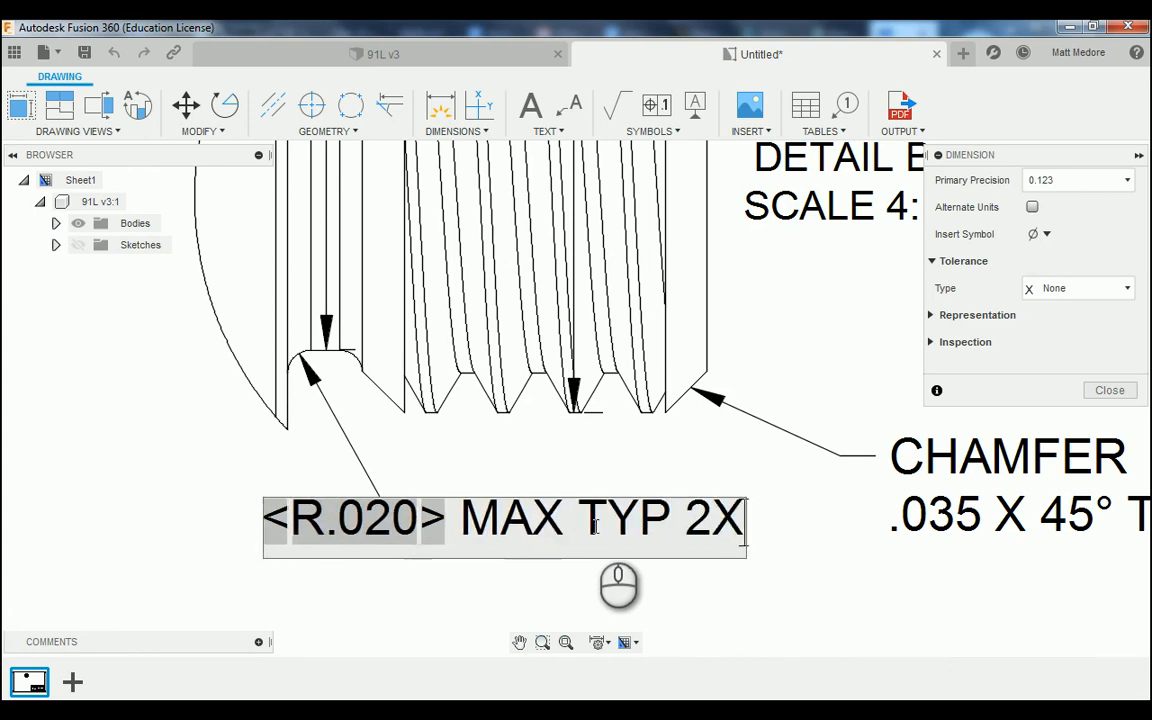
{"action": "key", "text": "Return"}
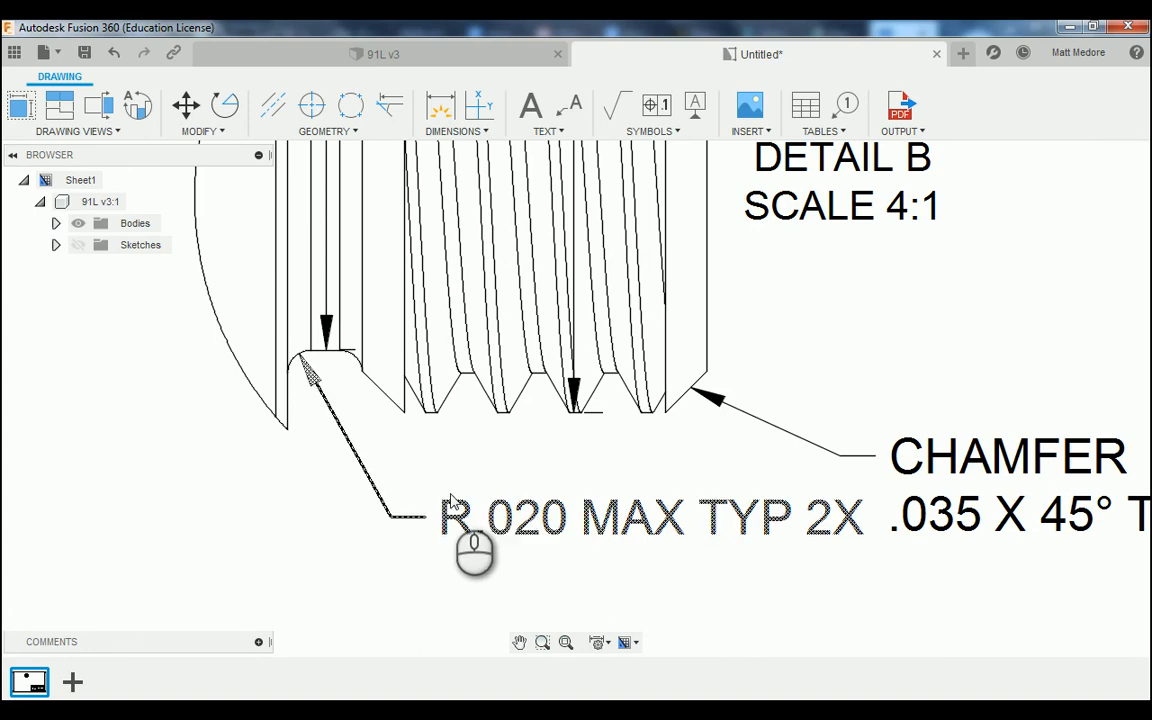
Move detail B's chamfer note farther right and slightly lower, clear of the fillet radius text
{"action": "scroll", "coordinate": [443, 498], "scroll_direction": "down", "scroll_amount": 4}
{"action": "scroll", "coordinate": [819, 501], "scroll_direction": "up", "scroll_amount": 2}
{"action": "left_click", "coordinate": [822, 500]}
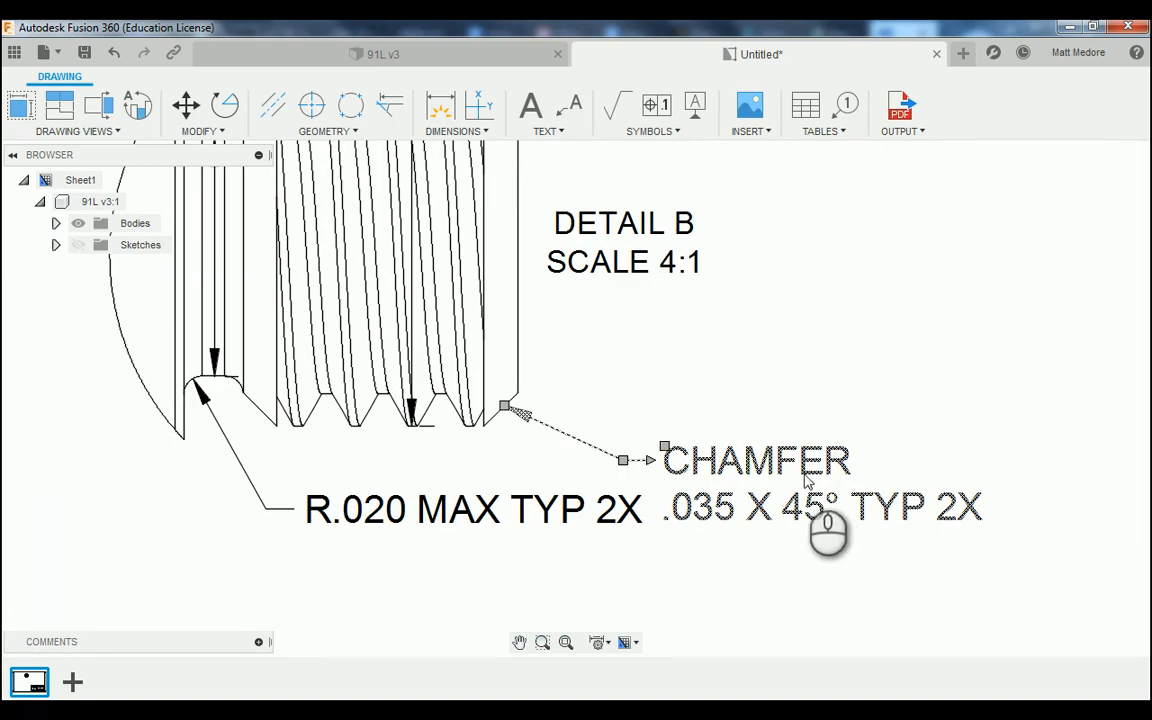
{"action": "left_click", "coordinate": [664, 444]}
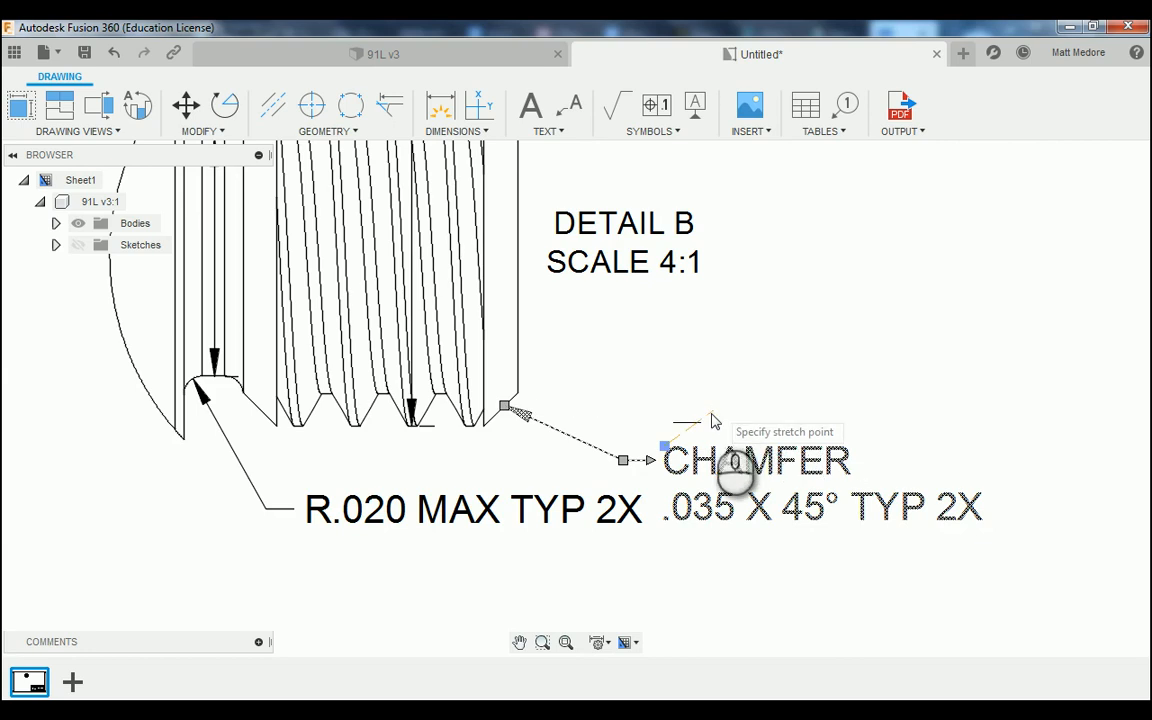
{"action": "left_click", "coordinate": [701, 424]}
{"action": "left_click", "coordinate": [702, 426]}
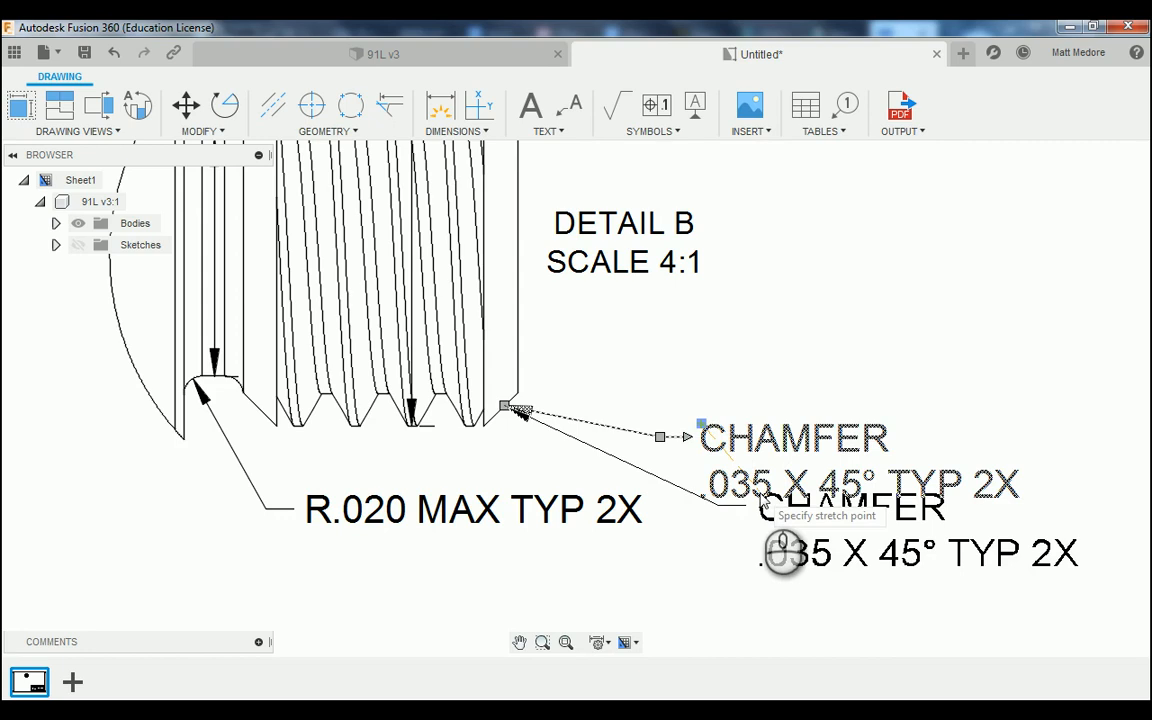
{"action": "left_click", "coordinate": [762, 497]}
Examine detail B and the other sheet views to see which features still lack dimensions
{"action": "scroll", "coordinate": [784, 330], "scroll_direction": "down", "scroll_amount": 2}
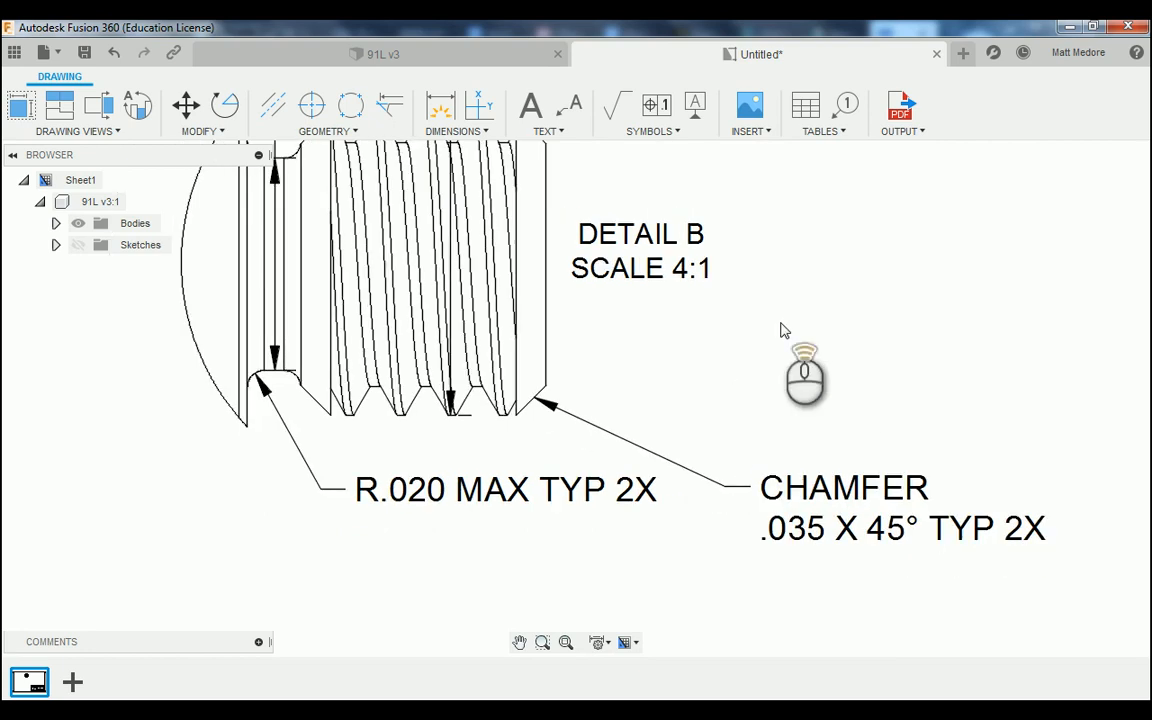
{"action": "scroll", "coordinate": [785, 374], "scroll_direction": "down", "scroll_amount": 1}
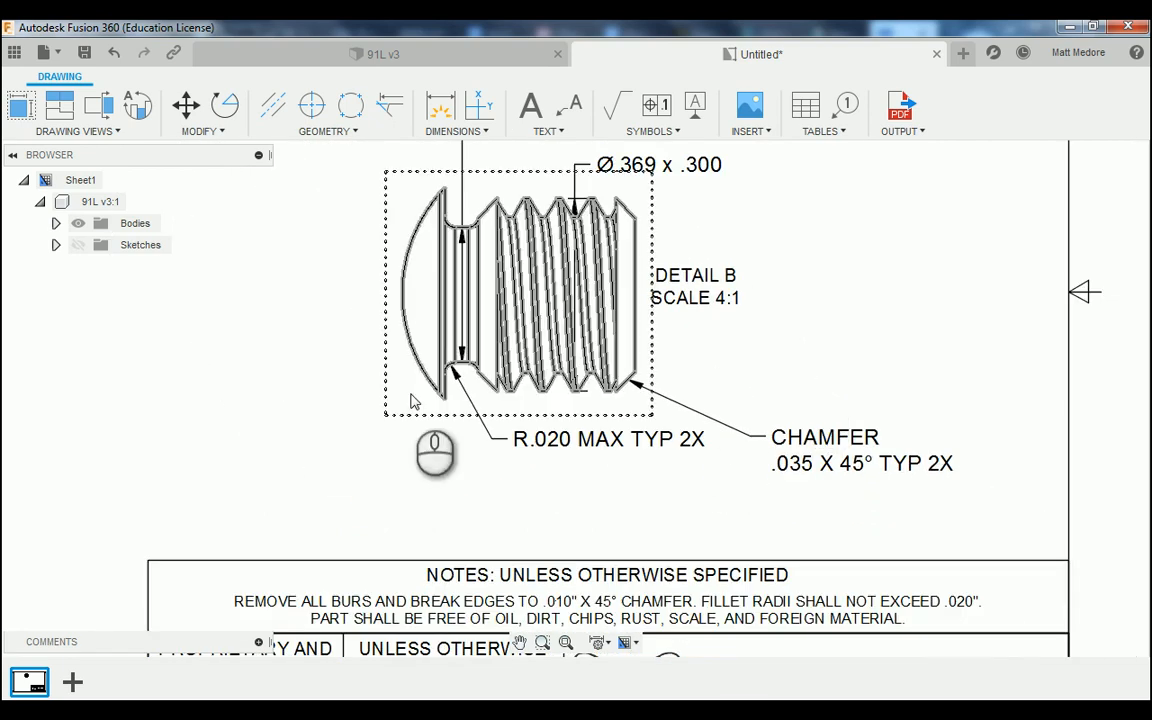
{"action": "scroll", "coordinate": [369, 405], "scroll_direction": "up", "scroll_amount": 1}
{"action": "scroll", "coordinate": [475, 574], "scroll_direction": "down", "scroll_amount": 1}
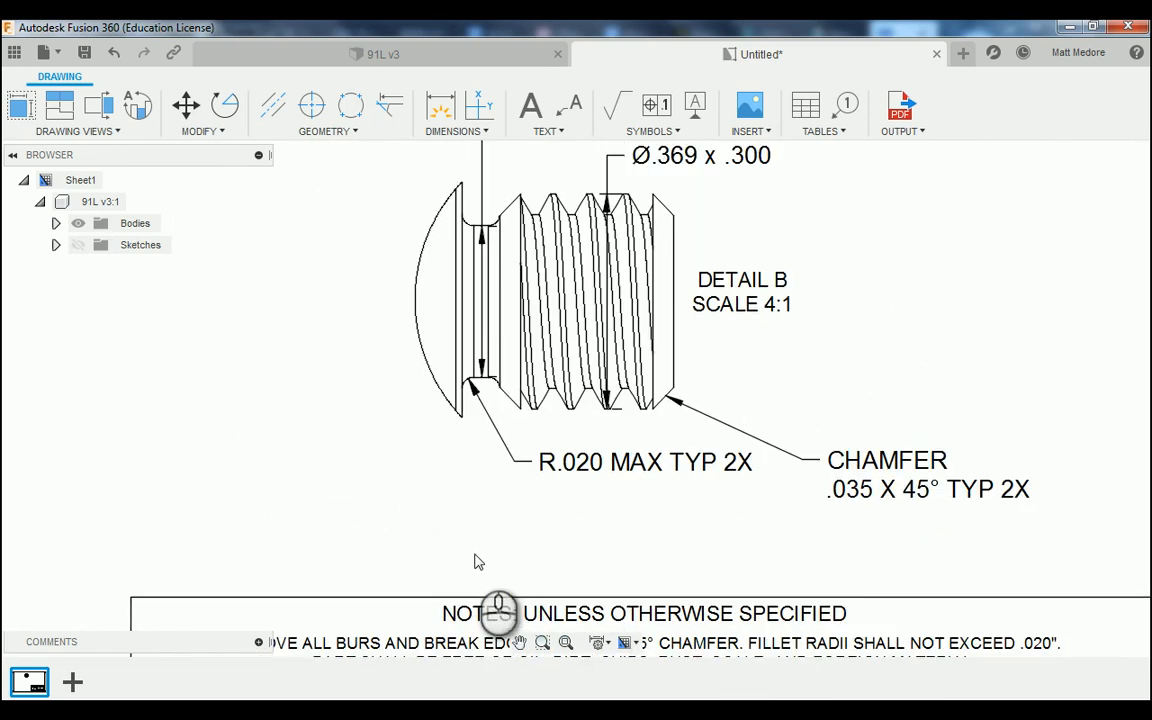
{"action": "scroll", "coordinate": [476, 562], "scroll_direction": "down", "scroll_amount": 3}
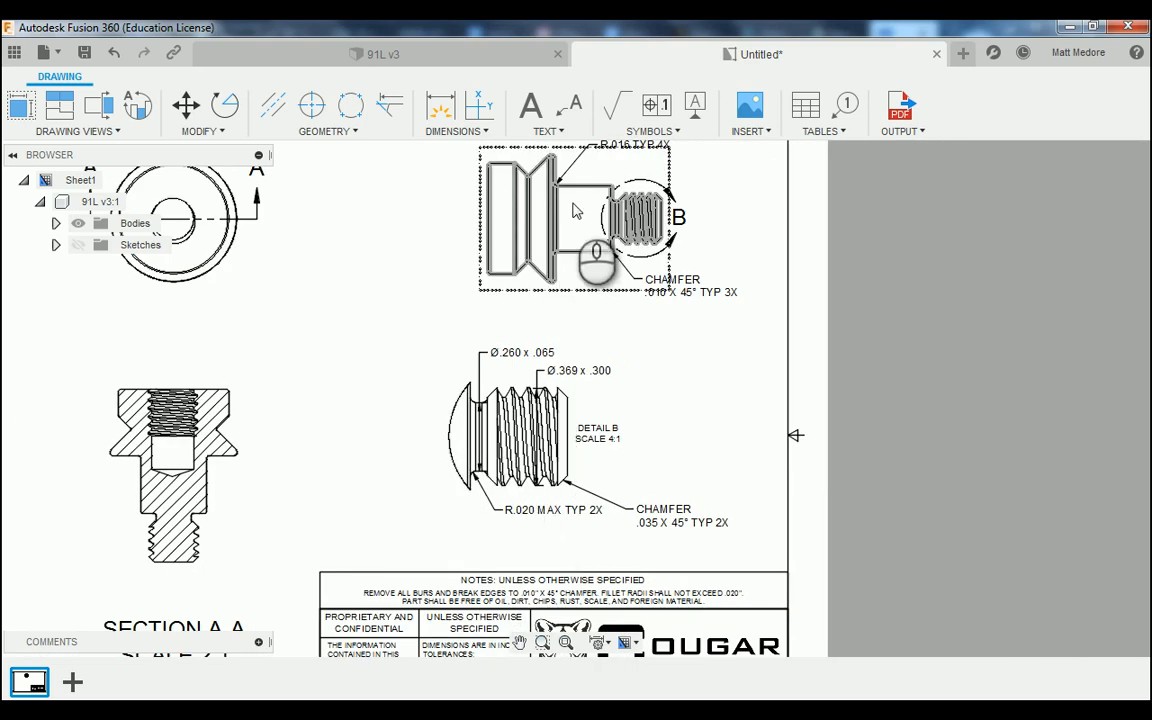
{"action": "scroll", "coordinate": [612, 350], "scroll_direction": "down", "scroll_amount": 3}
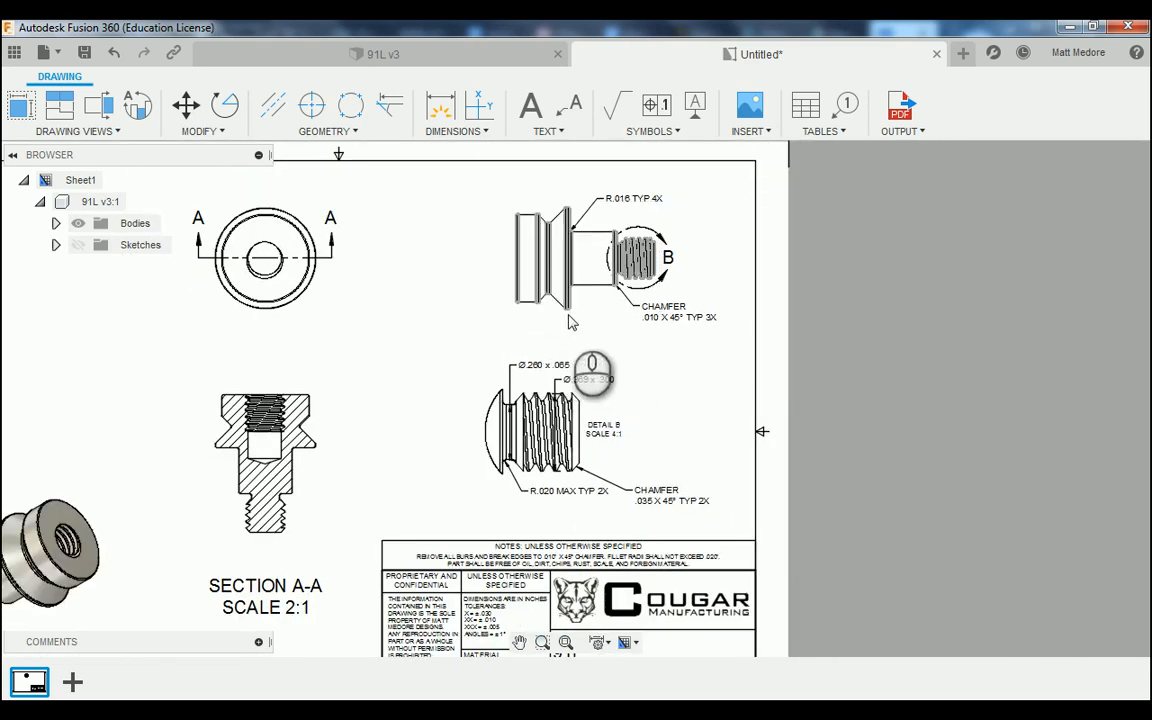
{"action": "scroll", "coordinate": [192, 265], "scroll_direction": "up", "scroll_amount": 3}
{"action": "scroll", "coordinate": [211, 391], "scroll_direction": "down", "scroll_amount": 2}
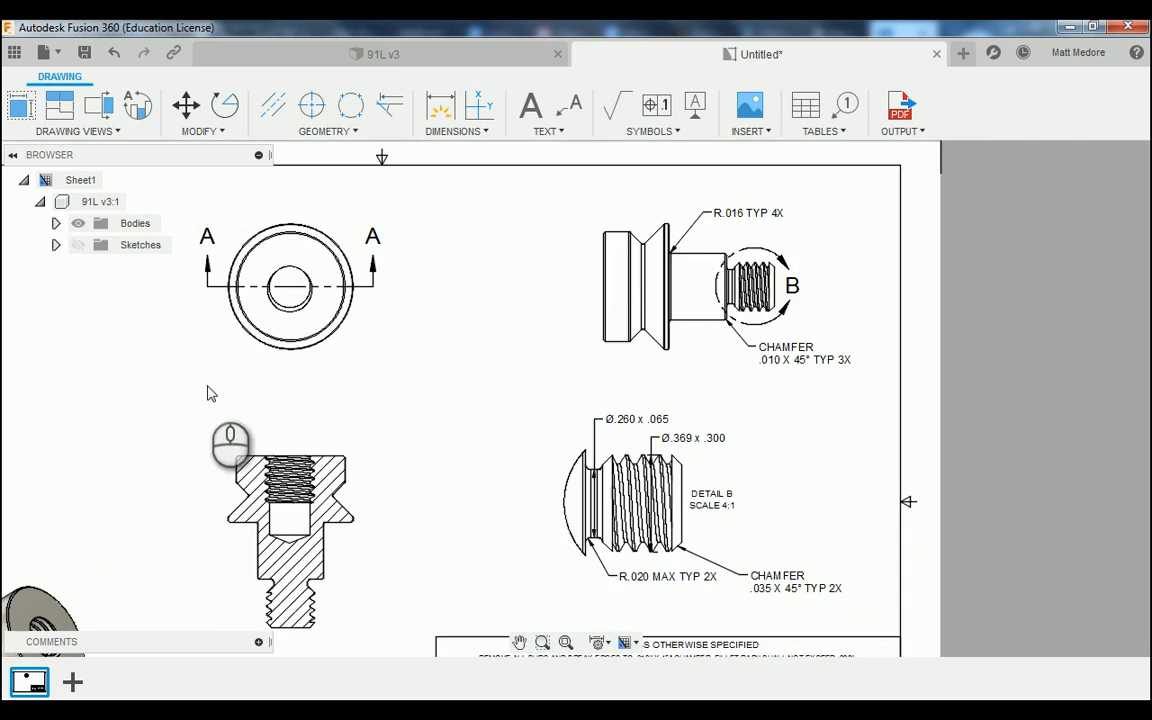
Add a diameter dimension to the larger circle of the inner concentric pair in the front view, placing the text above and right of the part
{"action": "scroll", "coordinate": [154, 339], "scroll_direction": "up", "scroll_amount": 2}
{"action": "scroll", "coordinate": [139, 350], "scroll_direction": "down", "scroll_amount": 2}
{"action": "scroll", "coordinate": [84, 298], "scroll_direction": "up", "scroll_amount": 2}
{"action": "scroll", "coordinate": [84, 298], "scroll_direction": "up", "scroll_amount": 2}
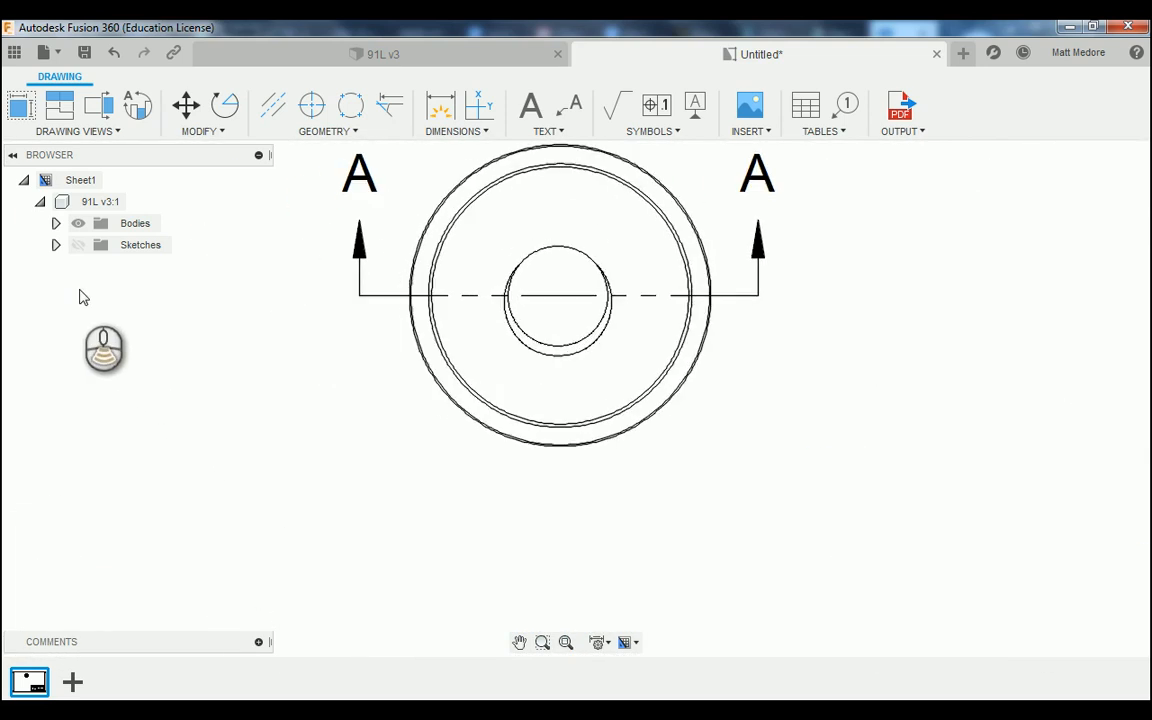
{"action": "scroll", "coordinate": [226, 450], "scroll_direction": "down", "scroll_amount": 2}
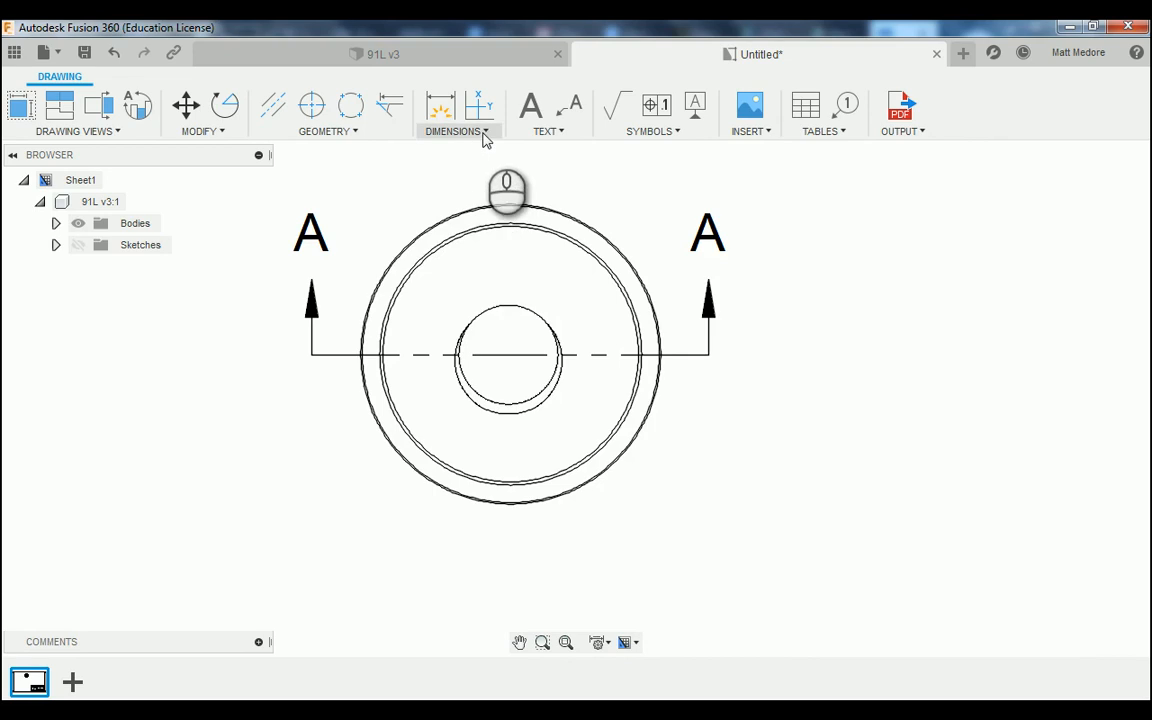
{"action": "left_click", "coordinate": [484, 136]}
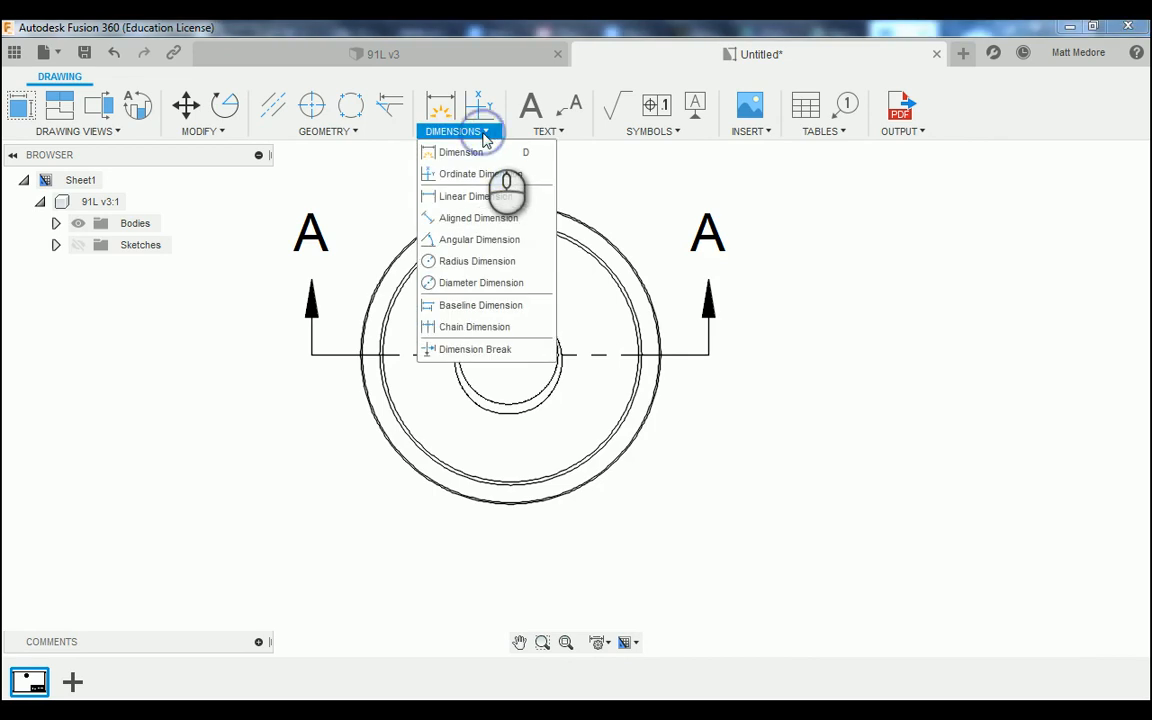
{"action": "left_click", "coordinate": [490, 283]}
{"action": "scroll", "coordinate": [609, 249], "scroll_direction": "up", "scroll_amount": 5}
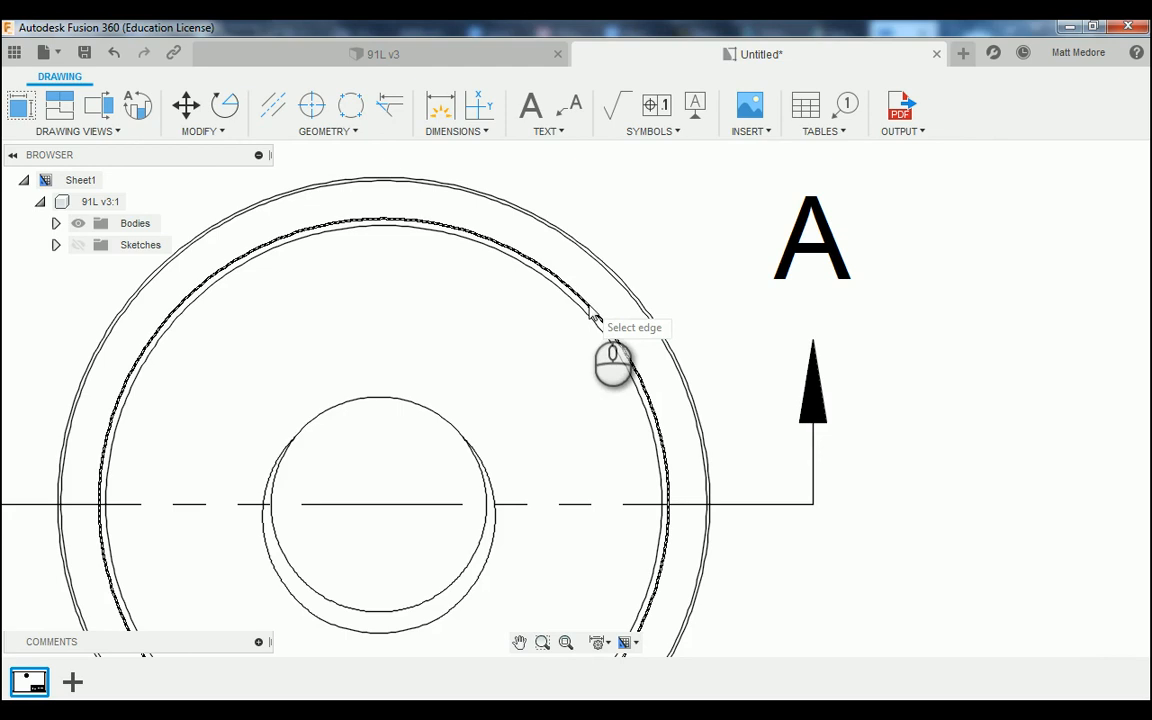
{"action": "left_click", "coordinate": [594, 318]}
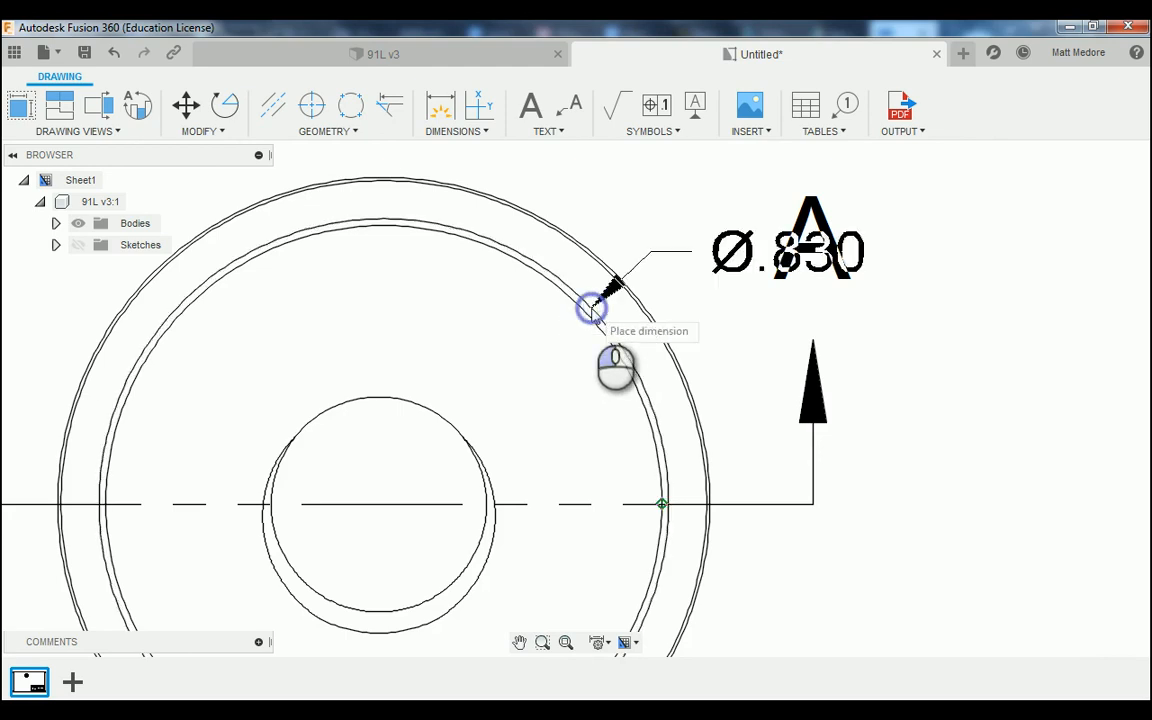
{"action": "scroll", "coordinate": [555, 312], "scroll_direction": "down", "scroll_amount": 4}
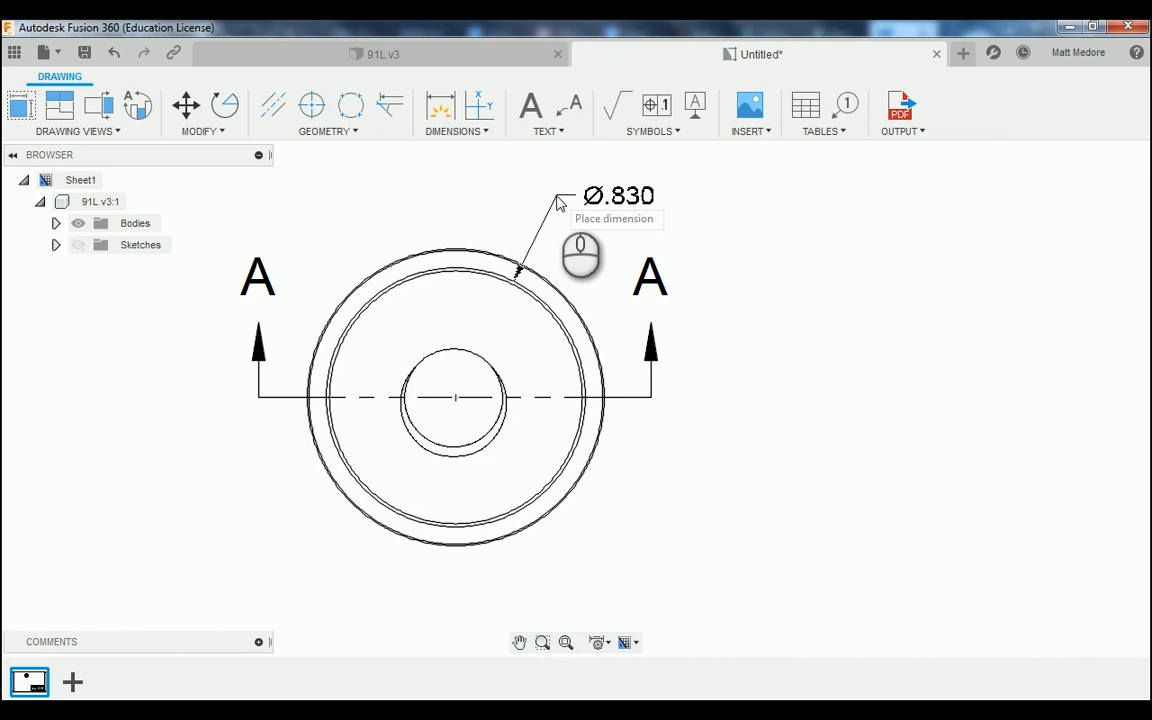
{"action": "left_click", "coordinate": [557, 197]}
Add a diameter dimension to the front view's outermost circle, placing its text above the inner circle's diameter
{"action": "scroll", "coordinate": [434, 226], "scroll_direction": "up", "scroll_amount": 6}
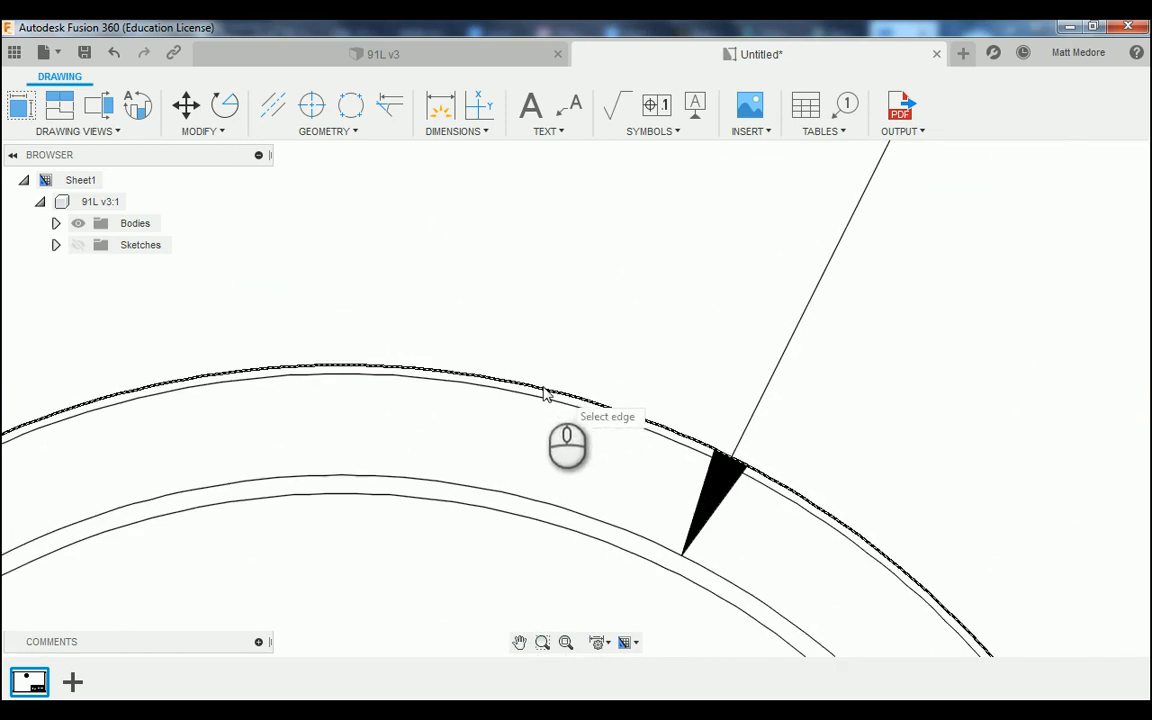
{"action": "left_click", "coordinate": [508, 378]}
{"action": "scroll", "coordinate": [533, 288], "scroll_direction": "down", "scroll_amount": 2}
{"action": "scroll", "coordinate": [533, 288], "scroll_direction": "down", "scroll_amount": 5}
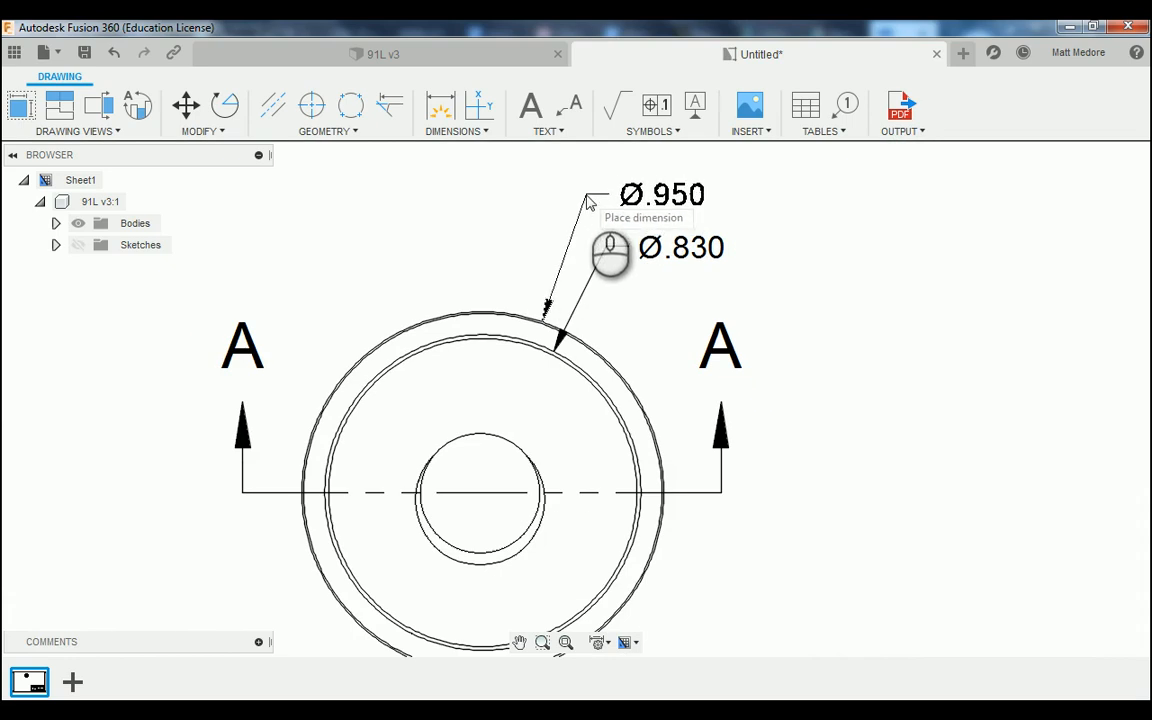
{"action": "left_click", "coordinate": [587, 198]}
{"action": "right_click", "coordinate": [756, 246]}
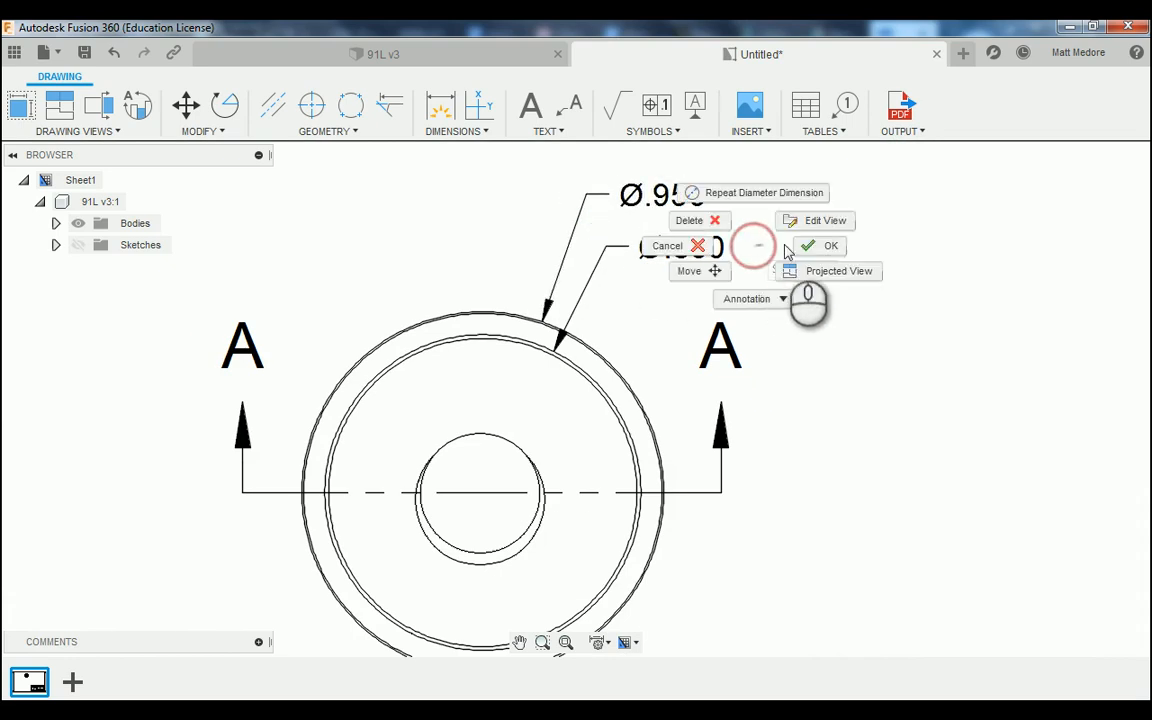
{"action": "left_click", "coordinate": [785, 246]}
Move the inner circle's diameter text in the front view so it lines up directly below the outermost circle's diameter text
{"action": "left_click", "coordinate": [670, 254]}
{"action": "left_click", "coordinate": [644, 252]}
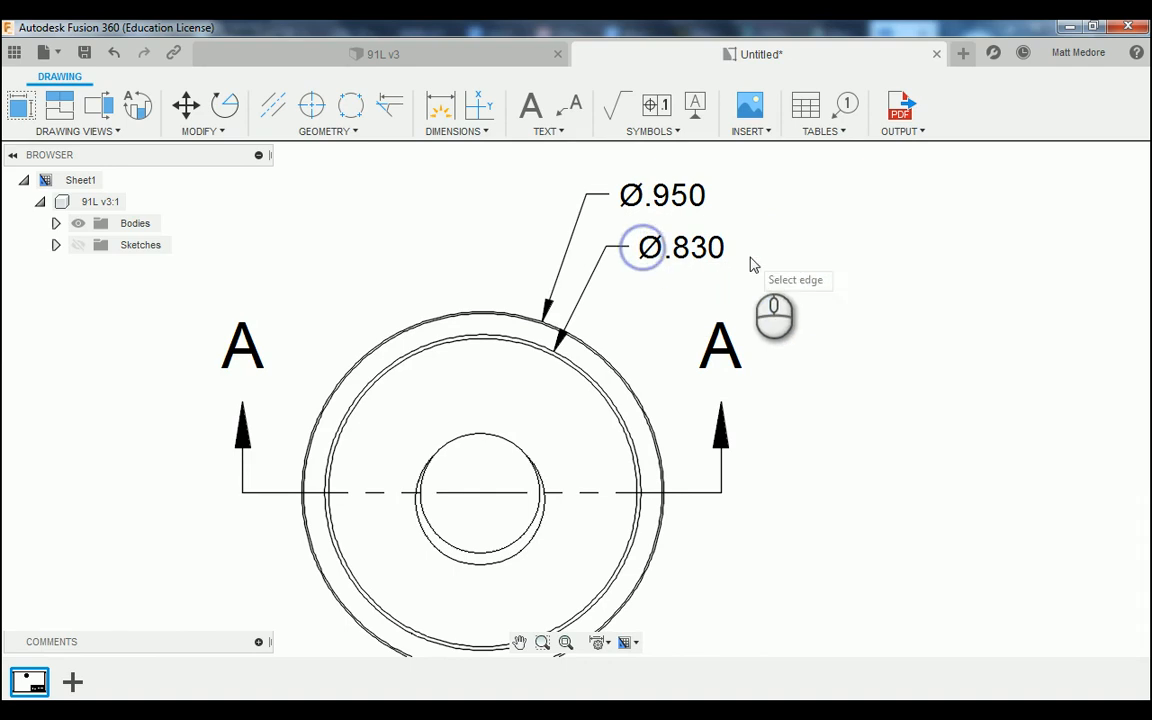
{"action": "left_click", "coordinate": [674, 248]}
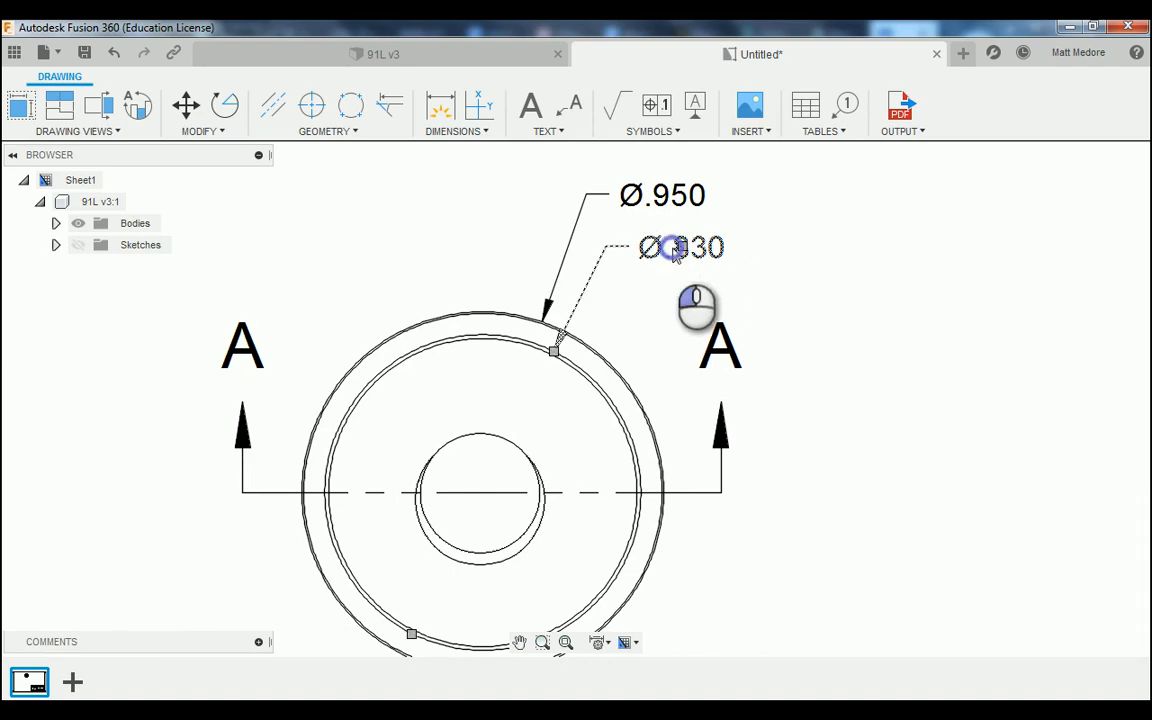
{"action": "left_click", "coordinate": [681, 248]}
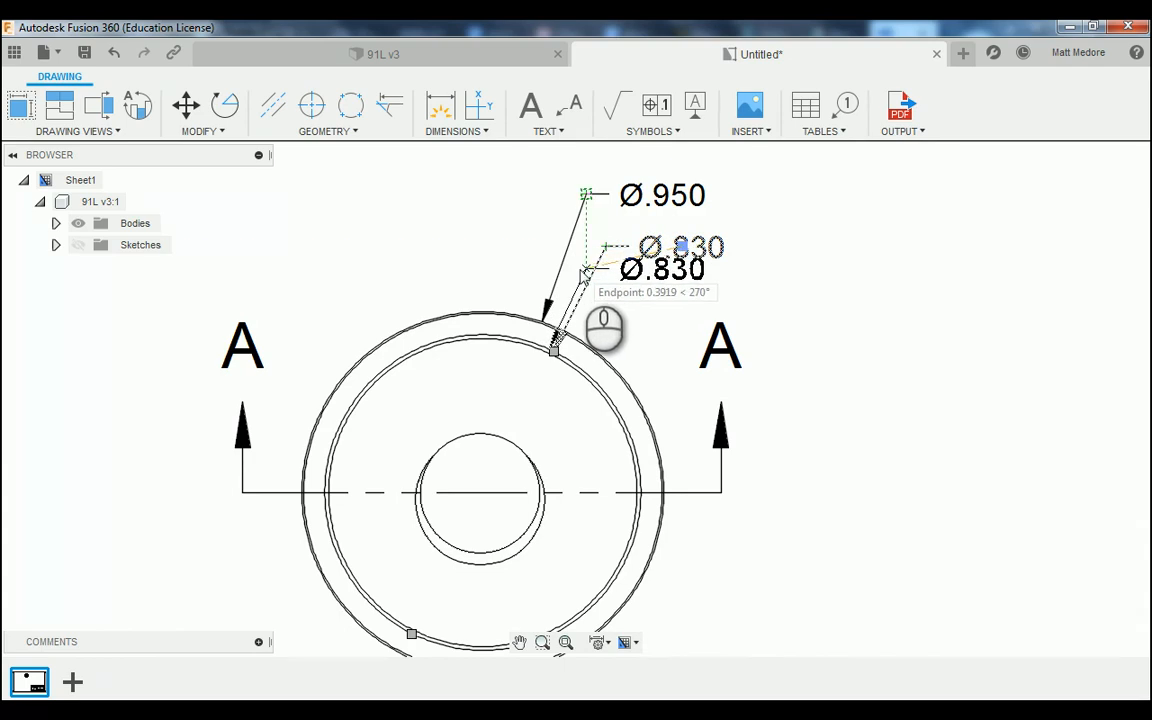
{"action": "left_click", "coordinate": [583, 271]}
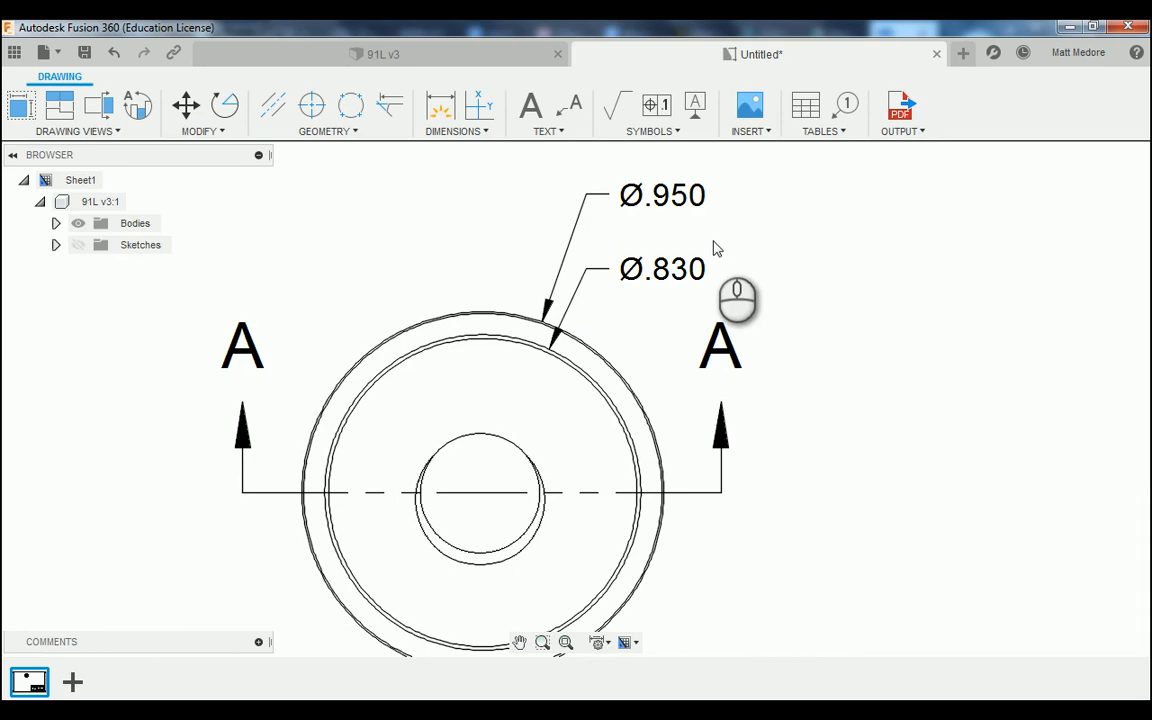
Review the overall sheet layout and examine the Section A-A view
{"action": "scroll", "coordinate": [728, 256], "scroll_direction": "down", "scroll_amount": 1}
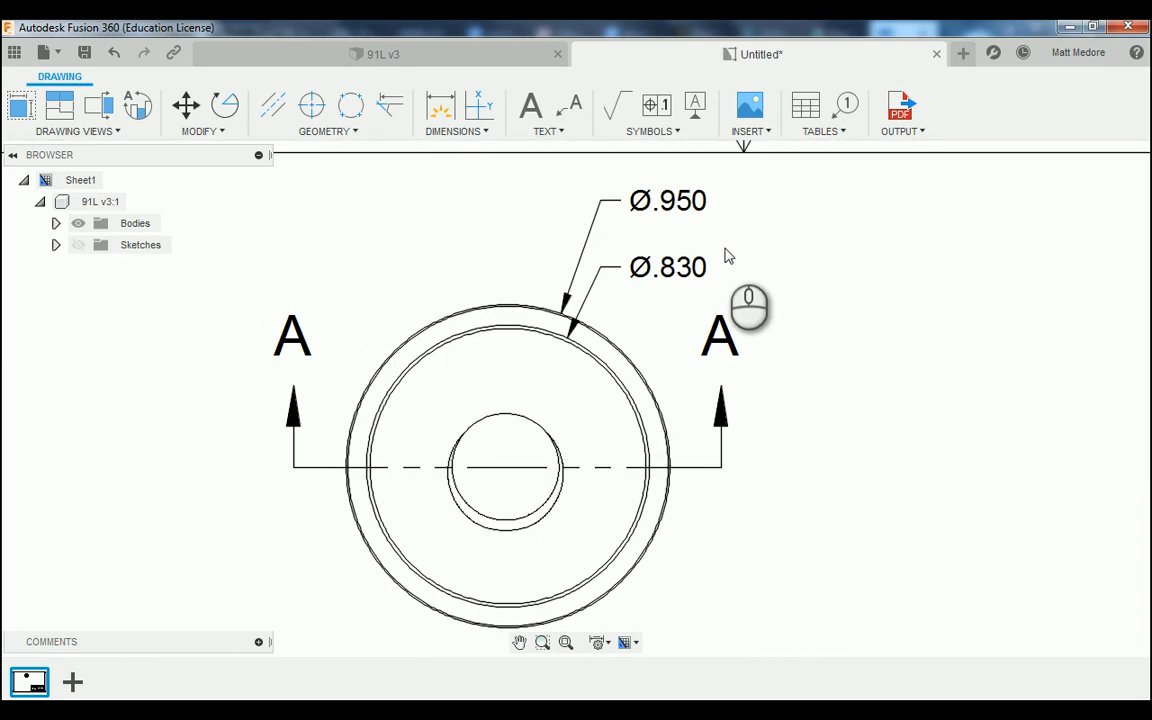
{"action": "scroll", "coordinate": [724, 257], "scroll_direction": "down", "scroll_amount": 1}
{"action": "scroll", "coordinate": [512, 260], "scroll_direction": "down", "scroll_amount": 5}
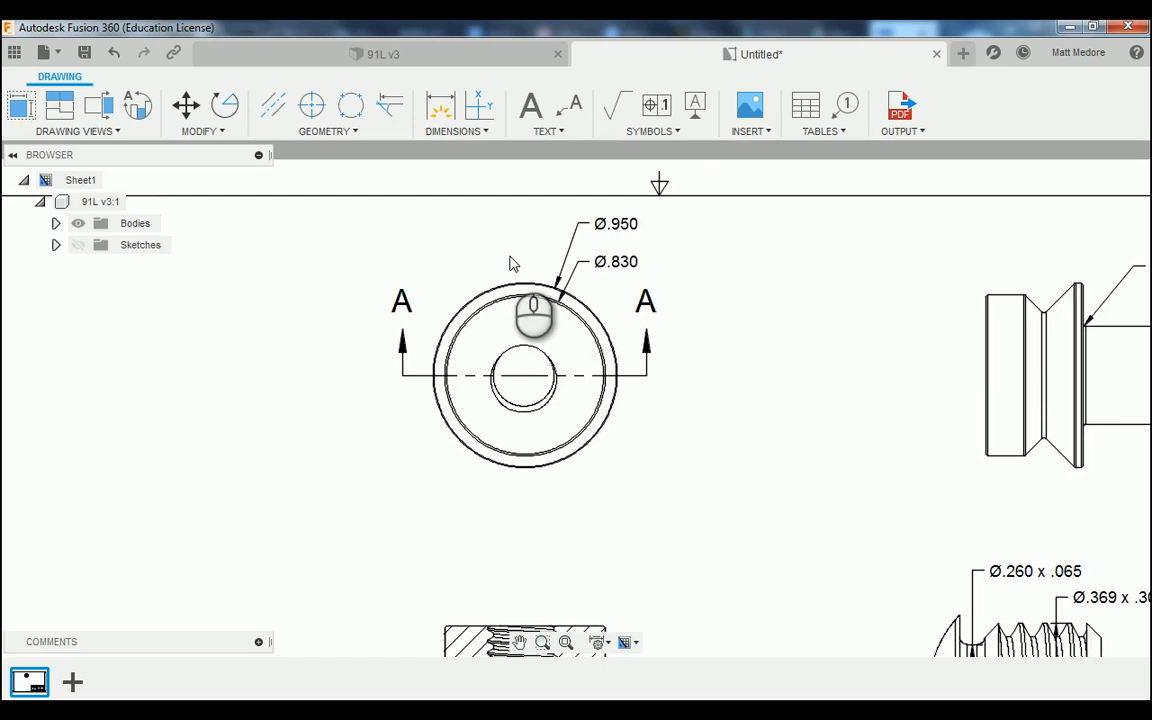
{"action": "scroll", "coordinate": [510, 262], "scroll_direction": "down", "scroll_amount": 3}
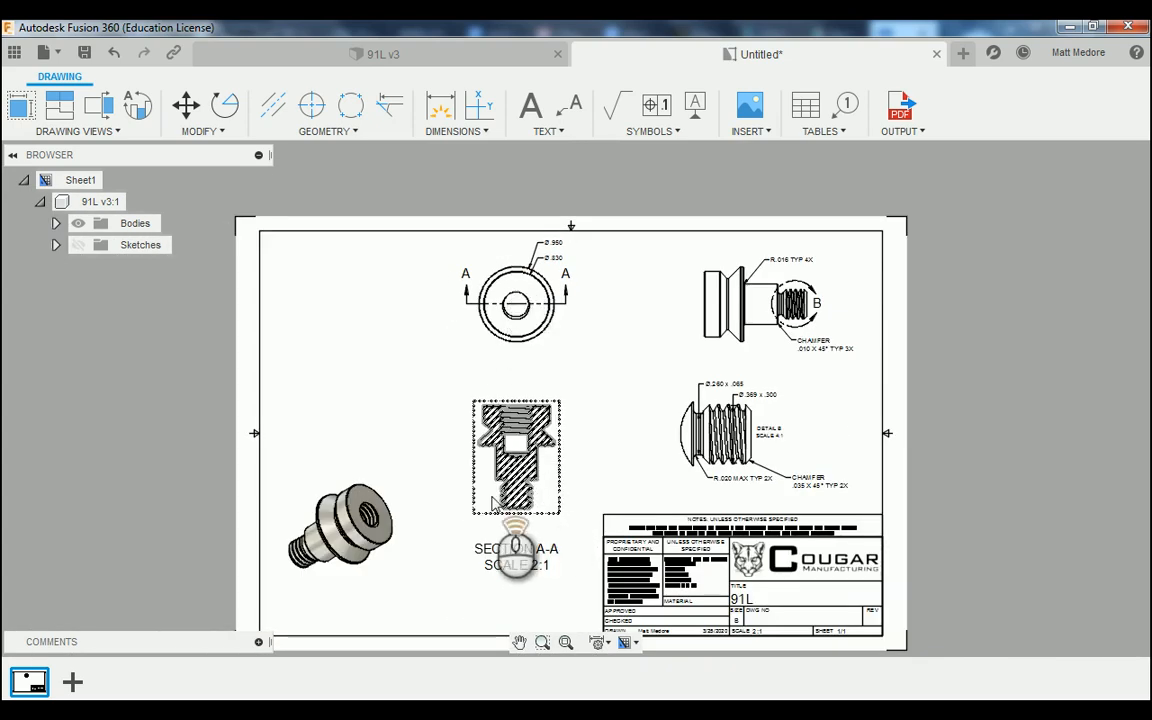
{"action": "scroll", "coordinate": [514, 553], "scroll_direction": "down", "scroll_amount": 1}
{"action": "scroll", "coordinate": [518, 577], "scroll_direction": "up", "scroll_amount": 2}
{"action": "scroll", "coordinate": [480, 320], "scroll_direction": "up", "scroll_amount": 3}
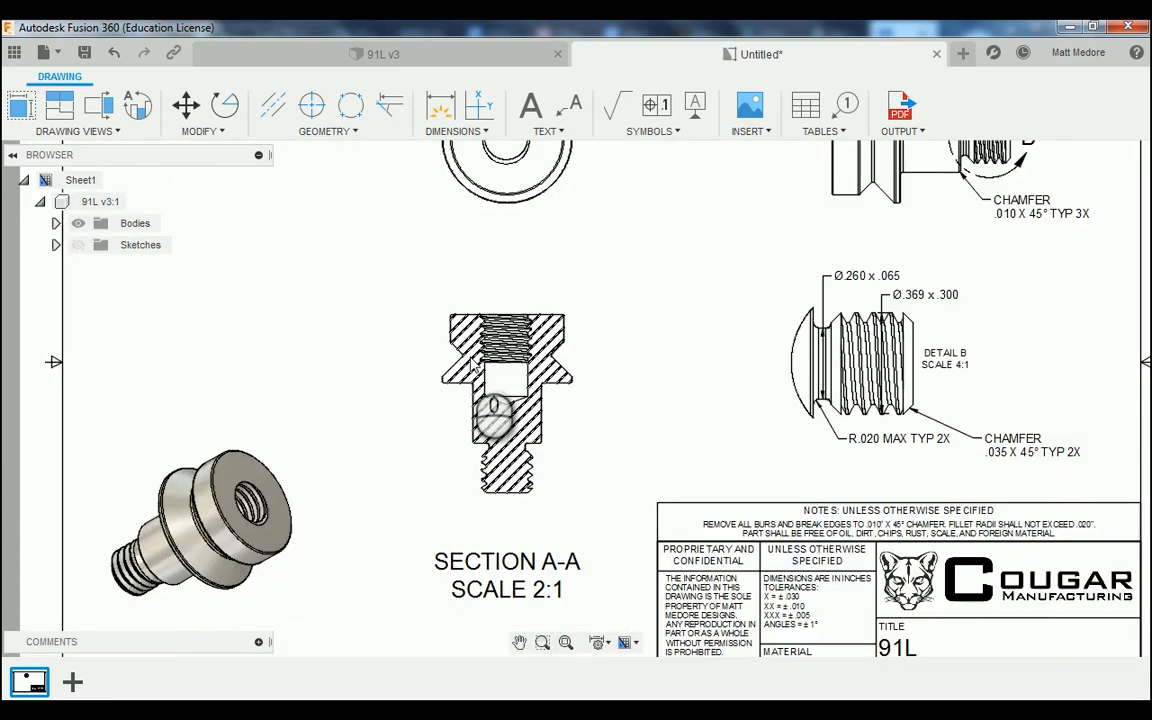
Add a centerline to the Section A-A view between the two outer vertical edges of the part's upper head
{"action": "scroll", "coordinate": [512, 545], "scroll_direction": "up", "scroll_amount": 1}
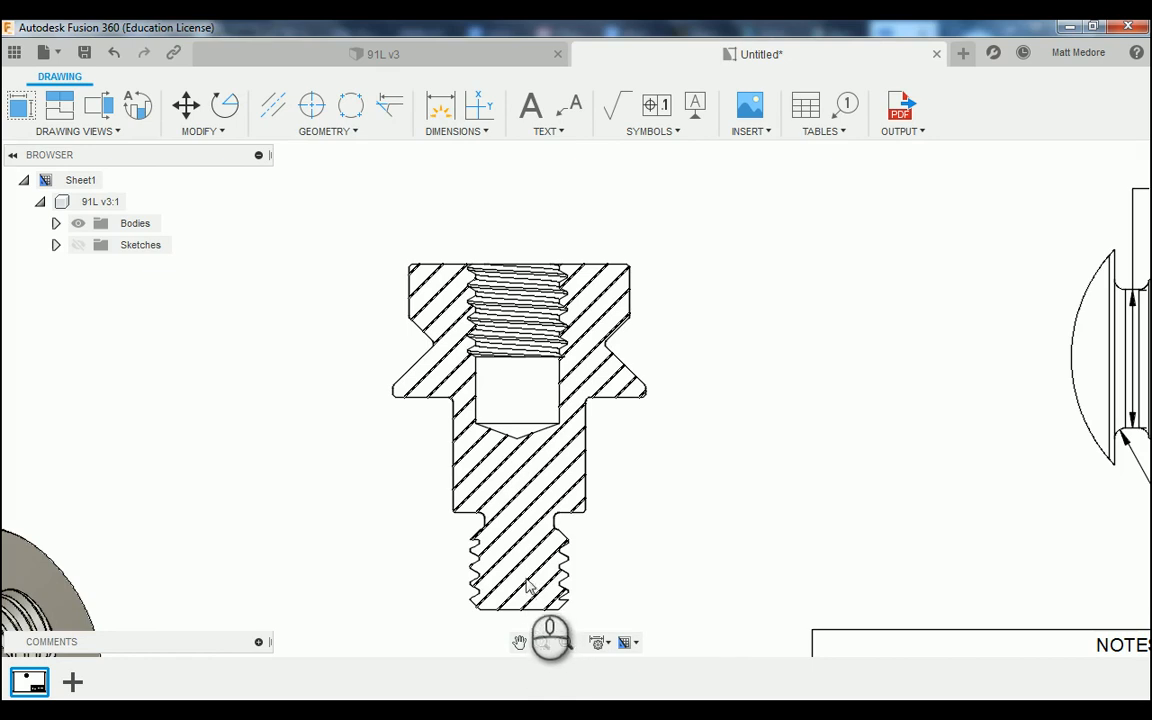
{"action": "left_click", "coordinate": [342, 133]}
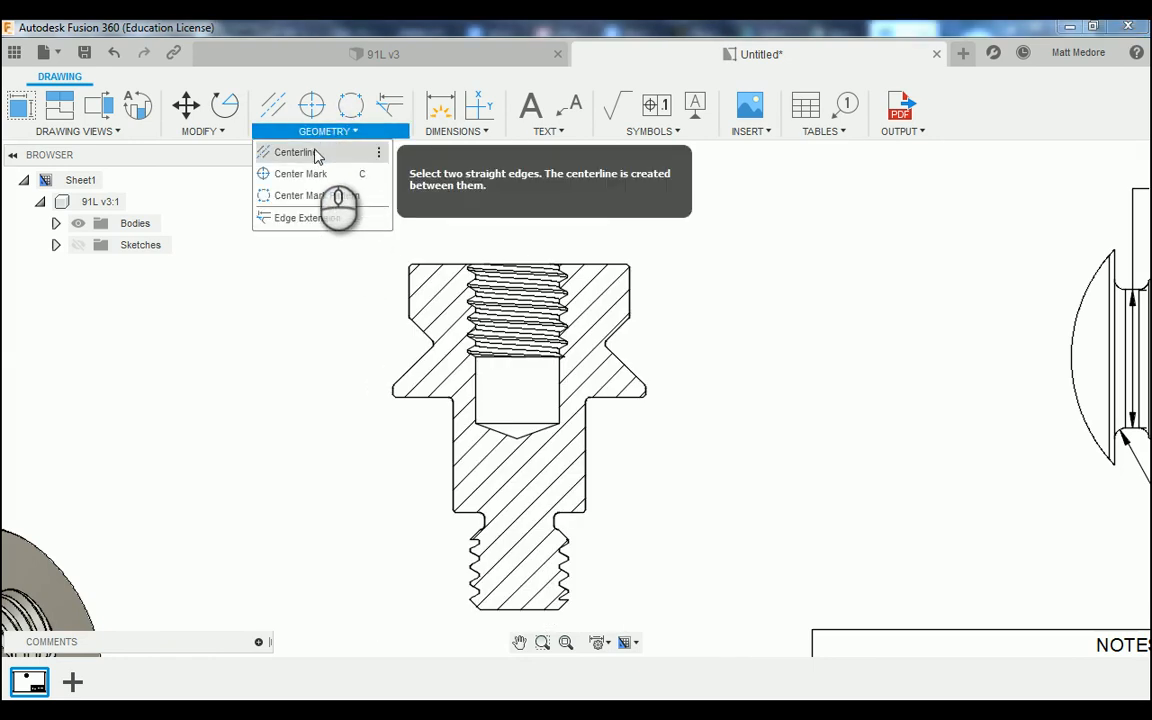
{"action": "left_click", "coordinate": [326, 158]}
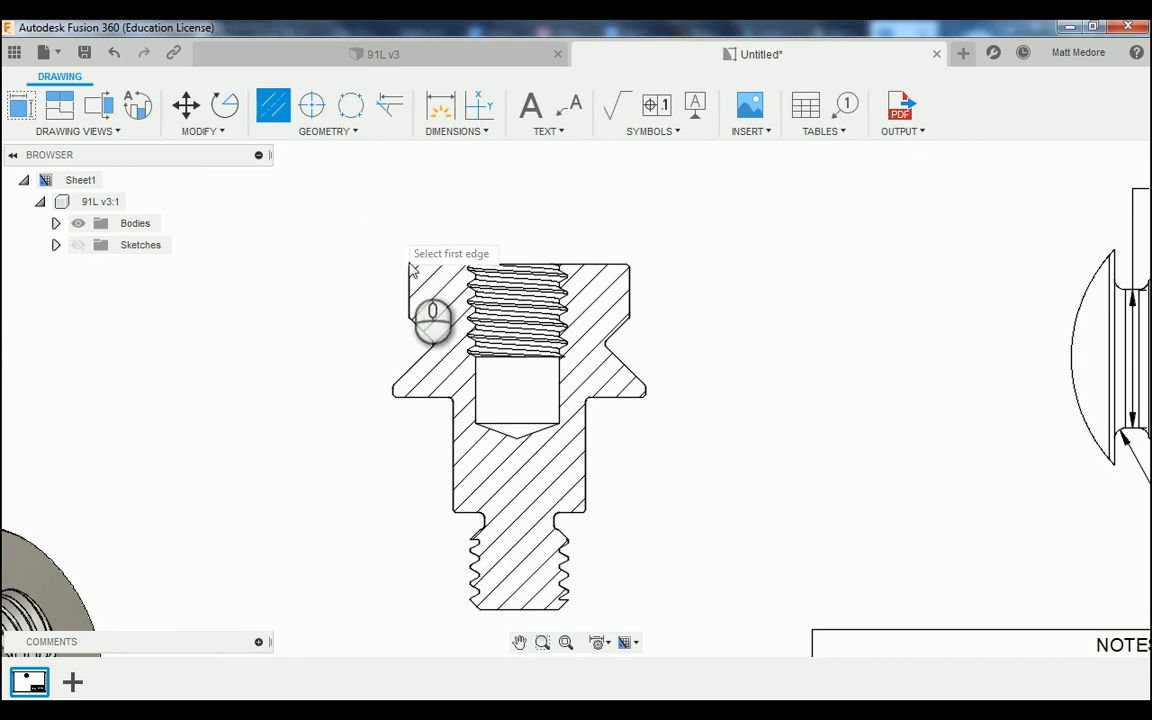
{"action": "left_click", "coordinate": [408, 298]}
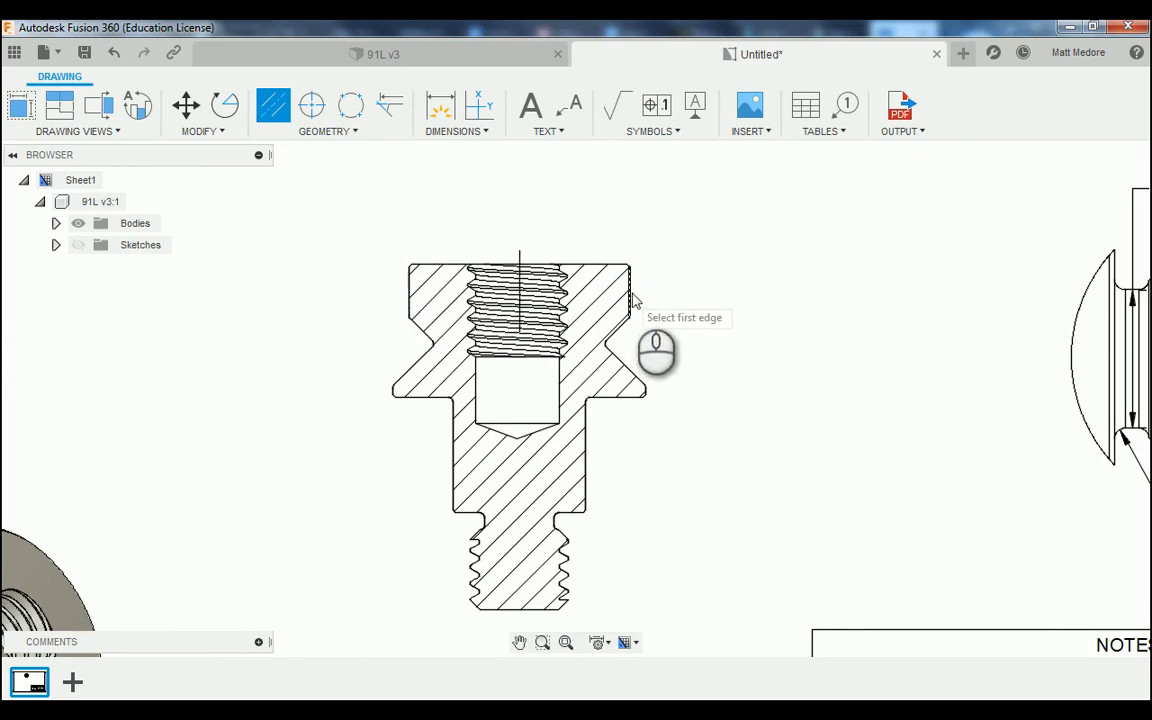
{"action": "scroll", "coordinate": [600, 221], "scroll_direction": "down", "scroll_amount": 2}
{"action": "right_click", "coordinate": [713, 216]}
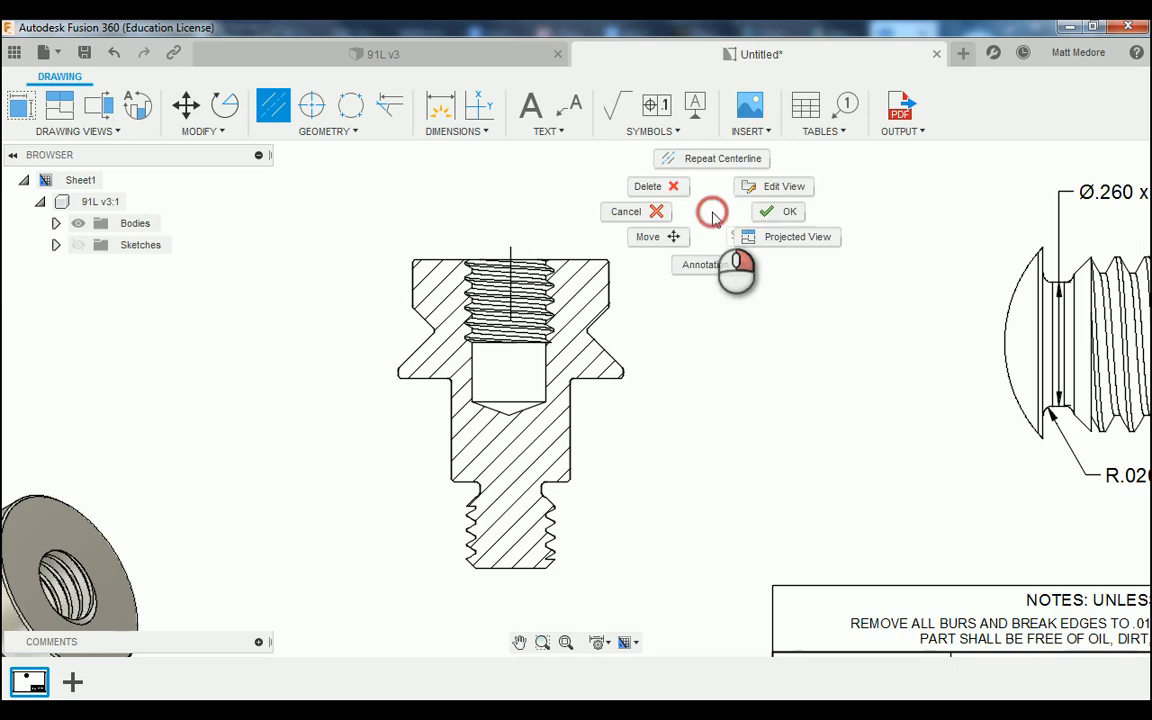
{"action": "left_click", "coordinate": [782, 211]}
Stretch the lower end of the Section A-A centerline down through the part to its bottom edge
{"action": "scroll", "coordinate": [643, 296], "scroll_direction": "up", "scroll_amount": 2}
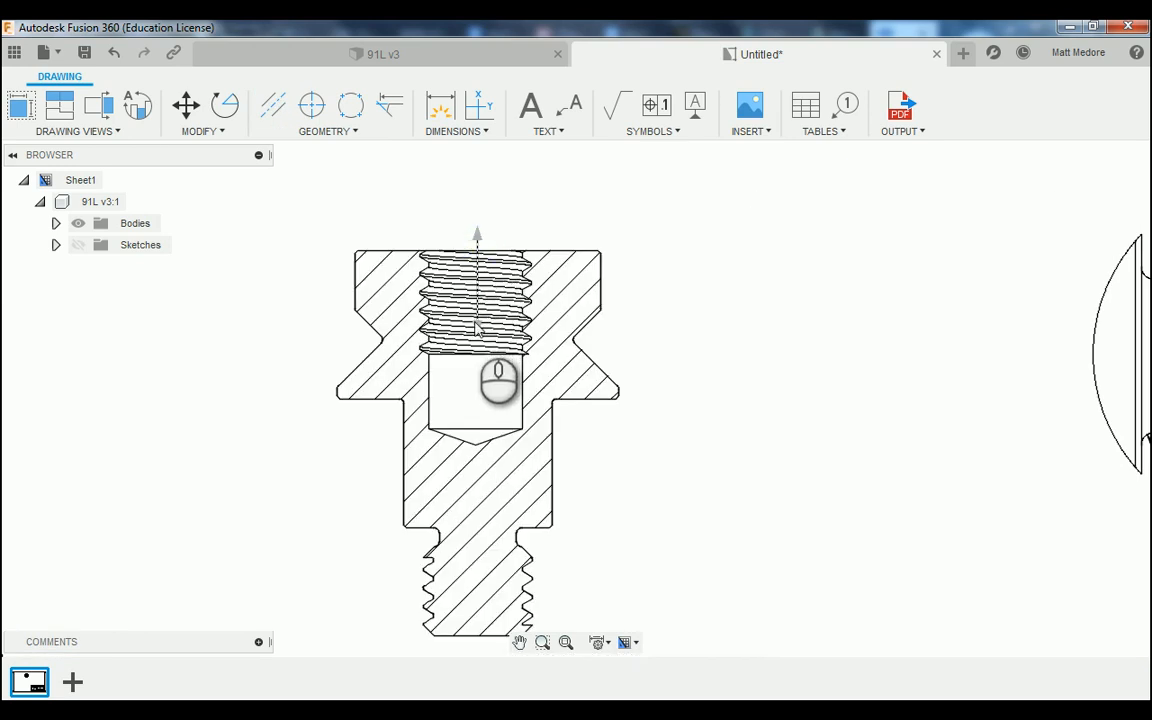
{"action": "scroll", "coordinate": [476, 323], "scroll_direction": "down", "scroll_amount": 3}
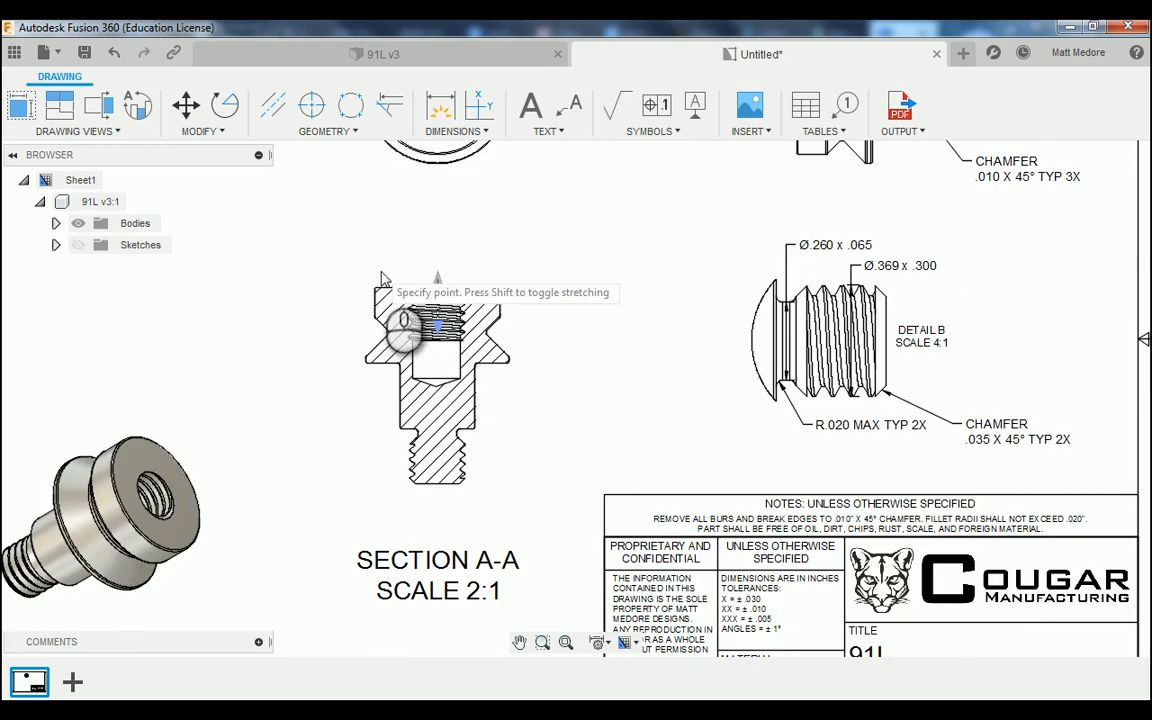
{"action": "scroll", "coordinate": [437, 475], "scroll_direction": "up", "scroll_amount": 2}
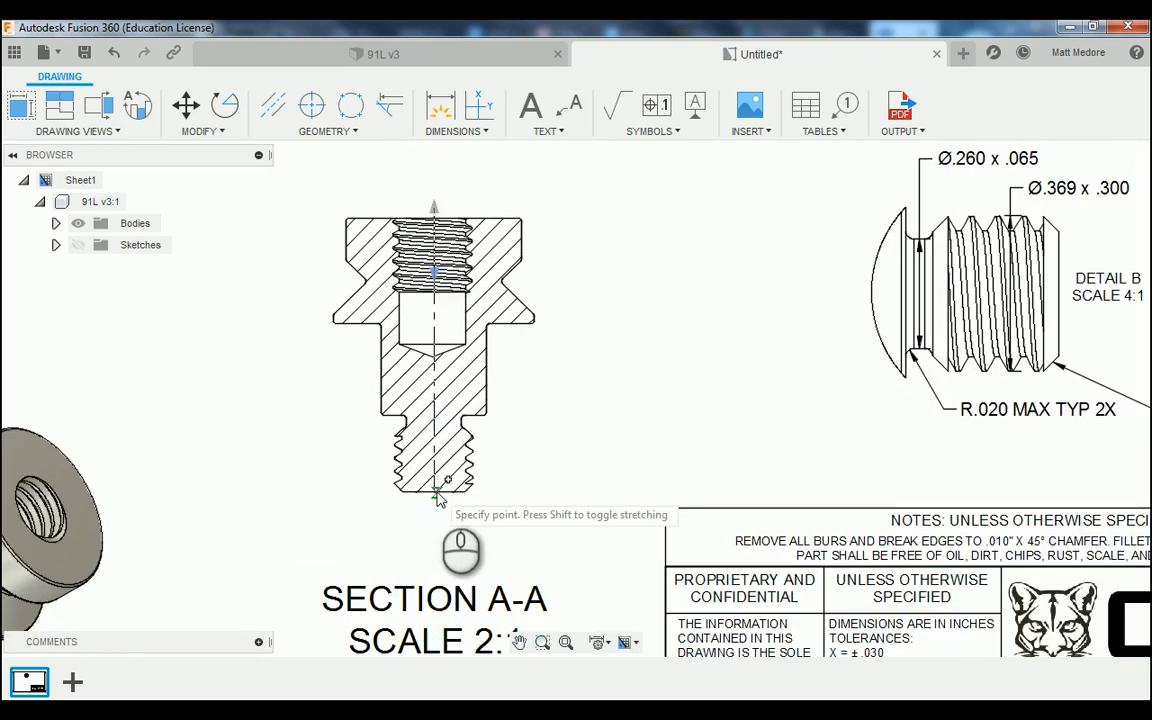
Shorten the upper end of the Section A-A centerline toward the part's top edge, keeping the line vertical
{"action": "scroll", "coordinate": [440, 212], "scroll_direction": "up", "scroll_amount": 4}
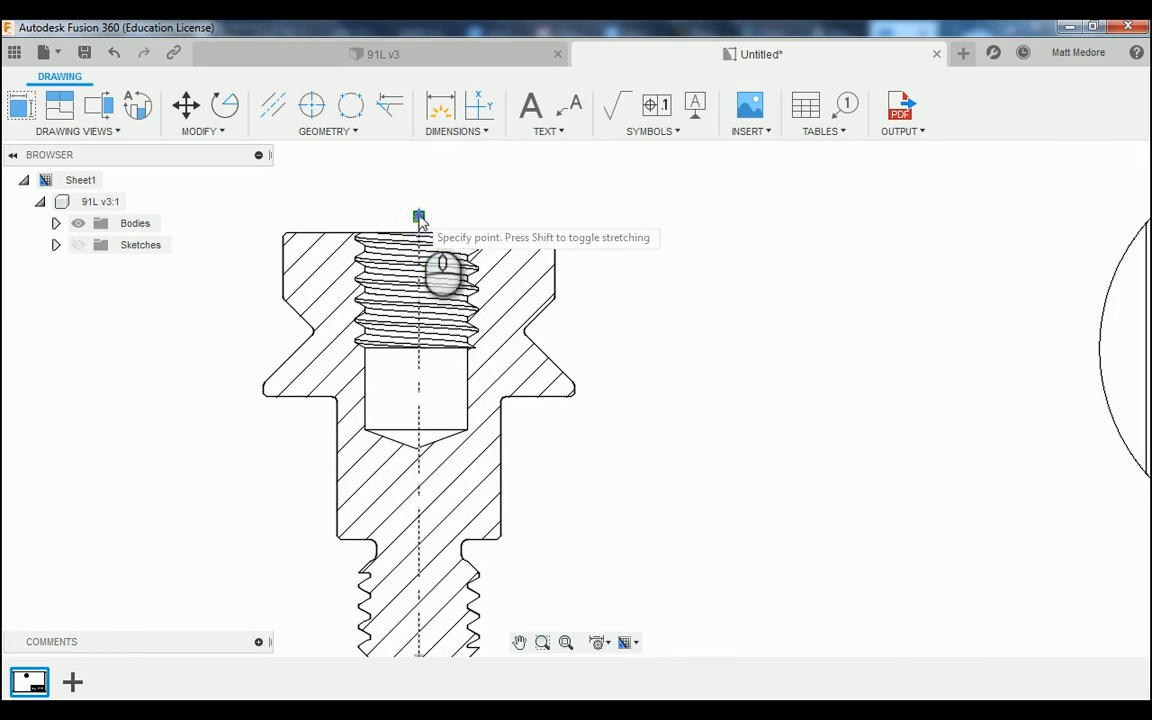
{"action": "left_click", "coordinate": [419, 217]}
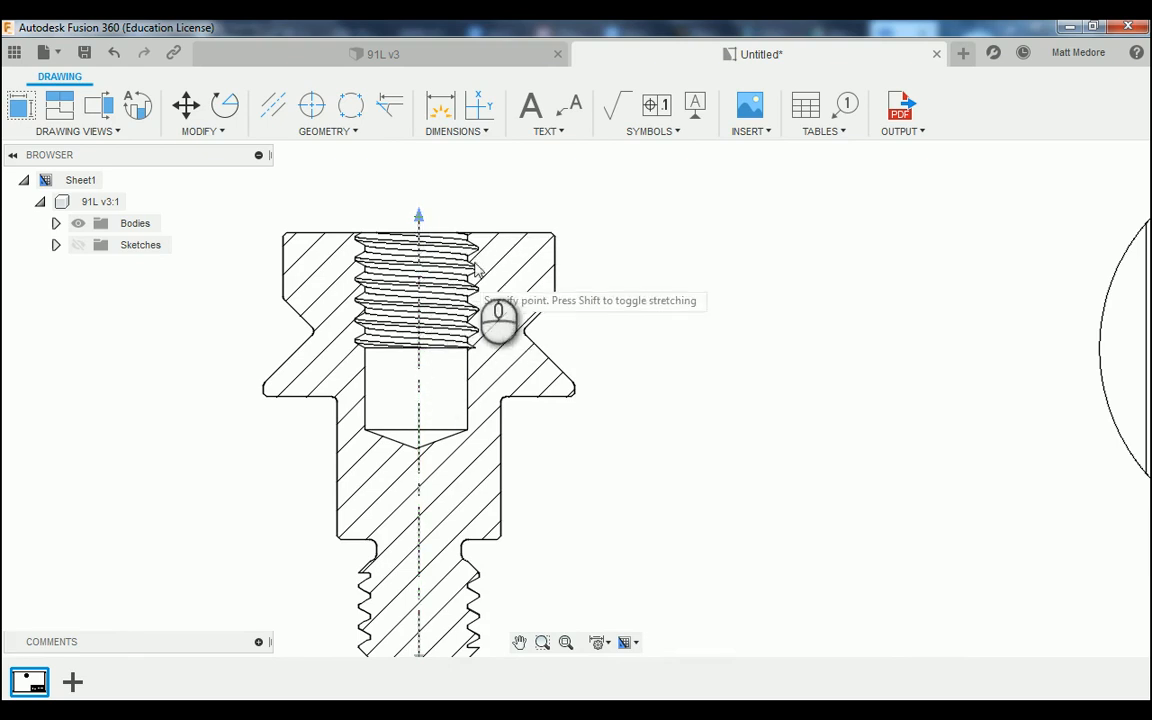
{"action": "left_click", "coordinate": [549, 233]}
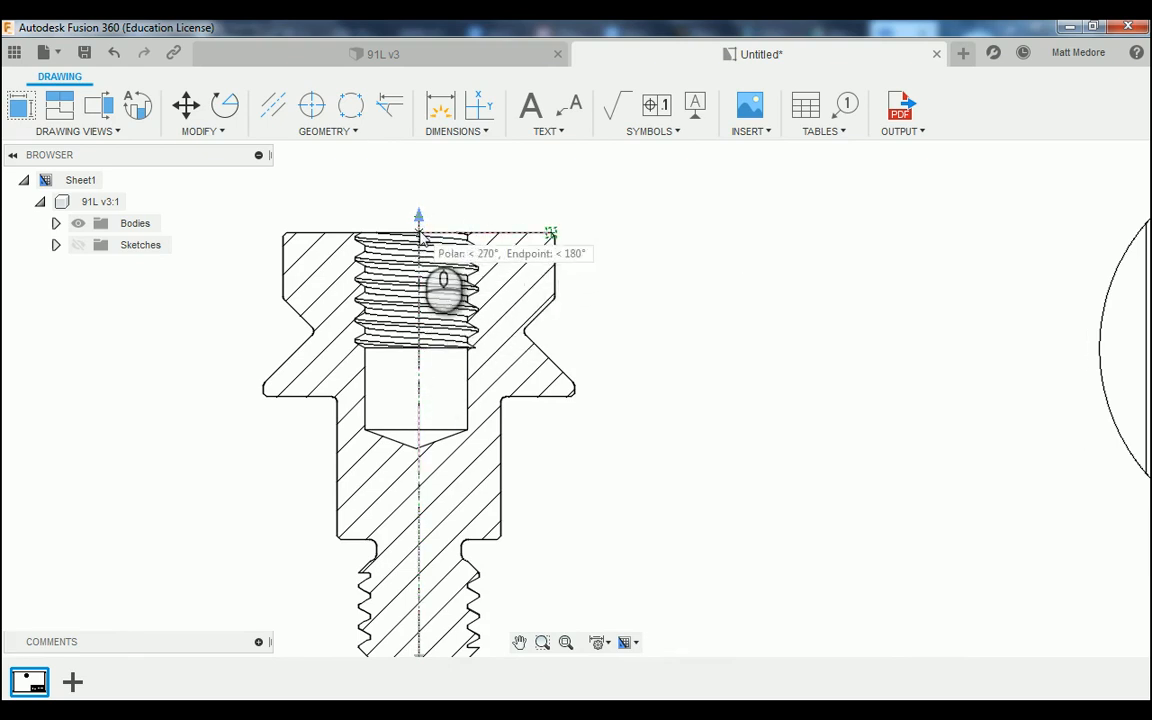
{"action": "scroll", "coordinate": [420, 237], "scroll_direction": "up", "scroll_amount": 5}
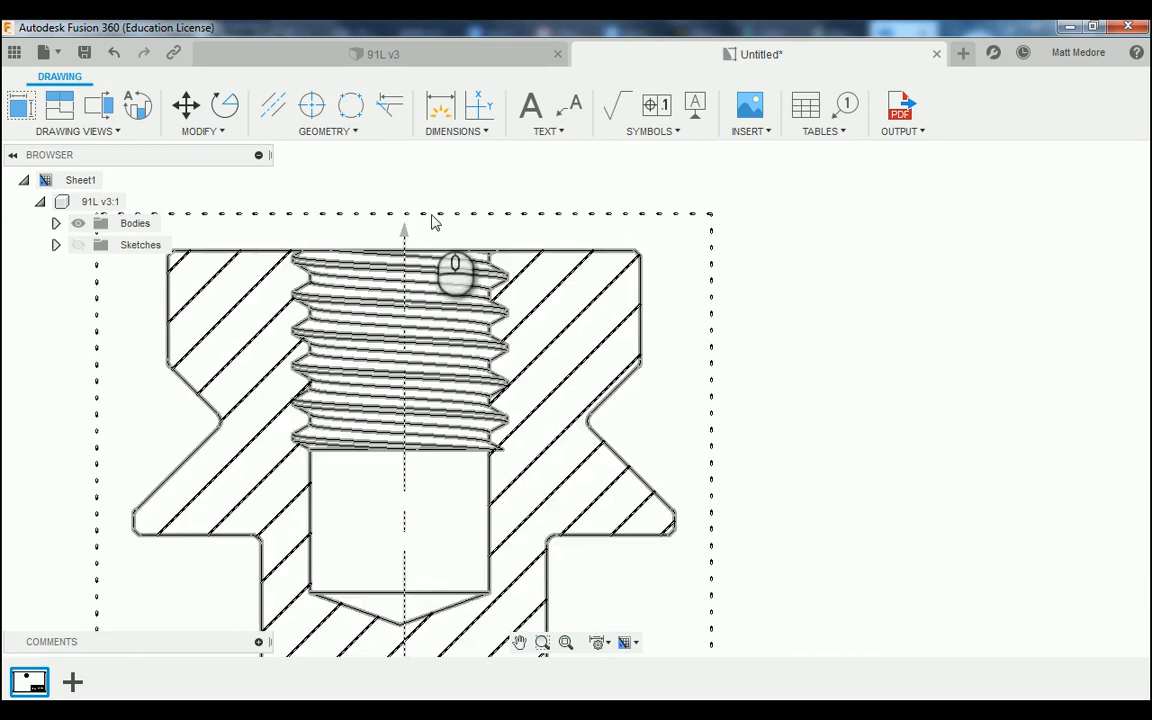
{"action": "scroll", "coordinate": [513, 453], "scroll_direction": "up", "scroll_amount": 6}
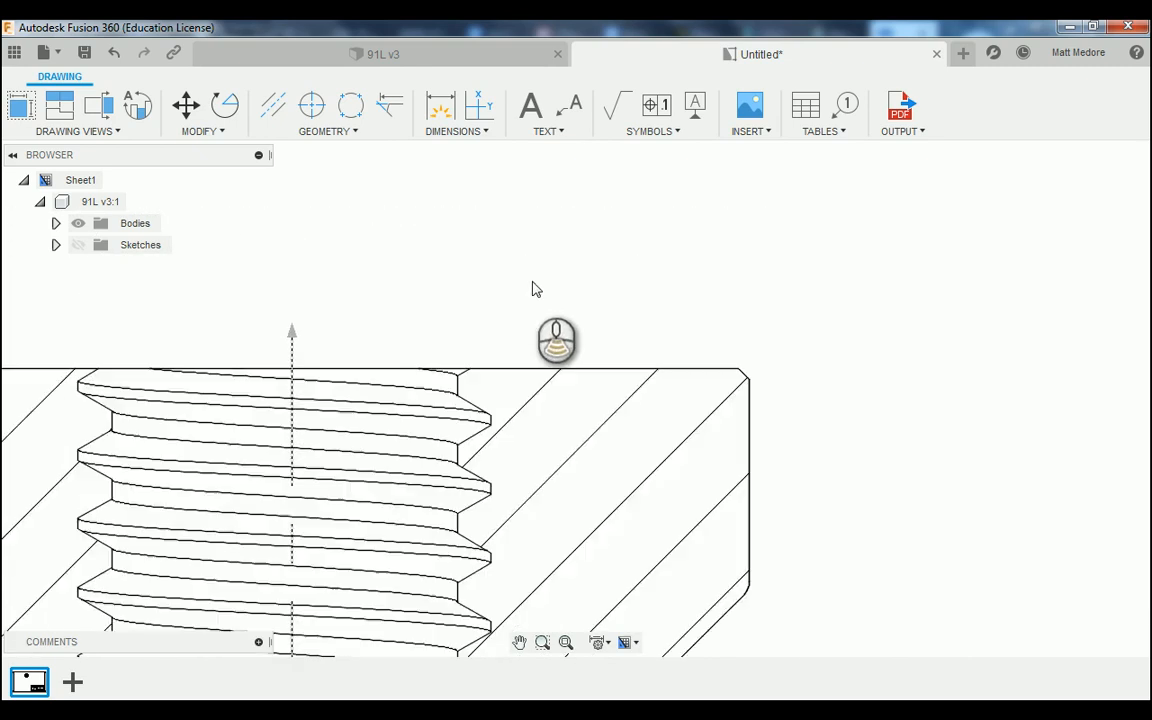
{"action": "left_click", "coordinate": [229, 345]}
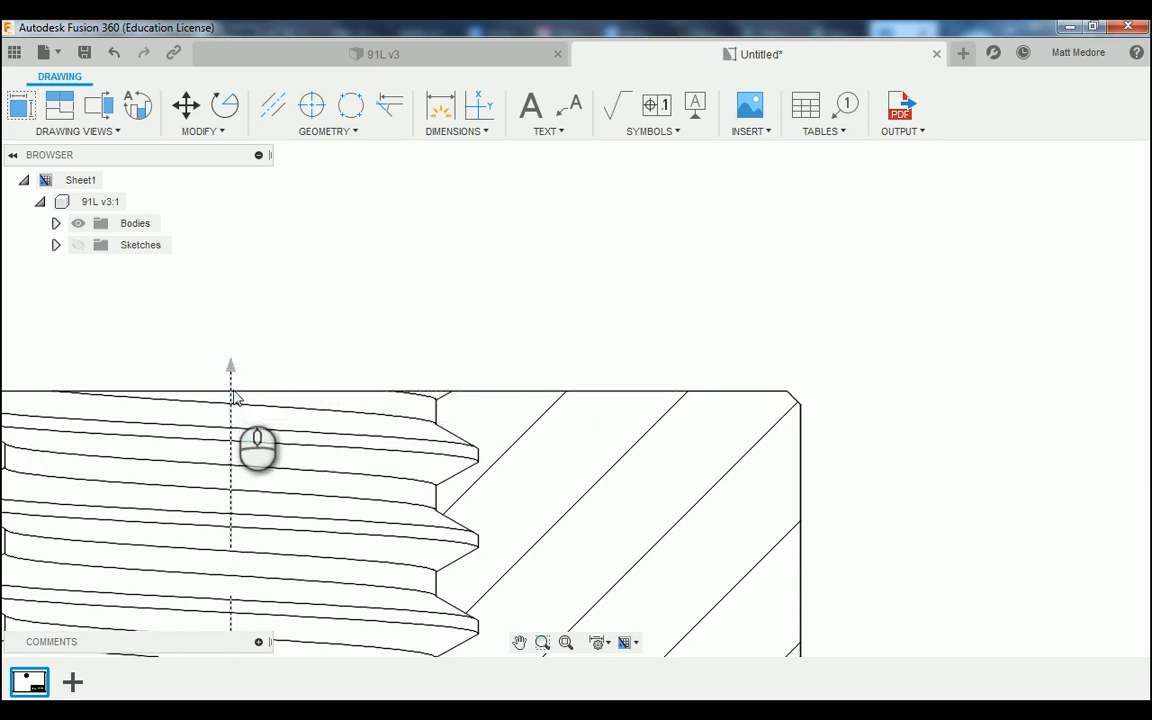
Shorten the section view's centerline so its upper end meets the part's top edge
{"action": "left_click", "coordinate": [233, 372]}
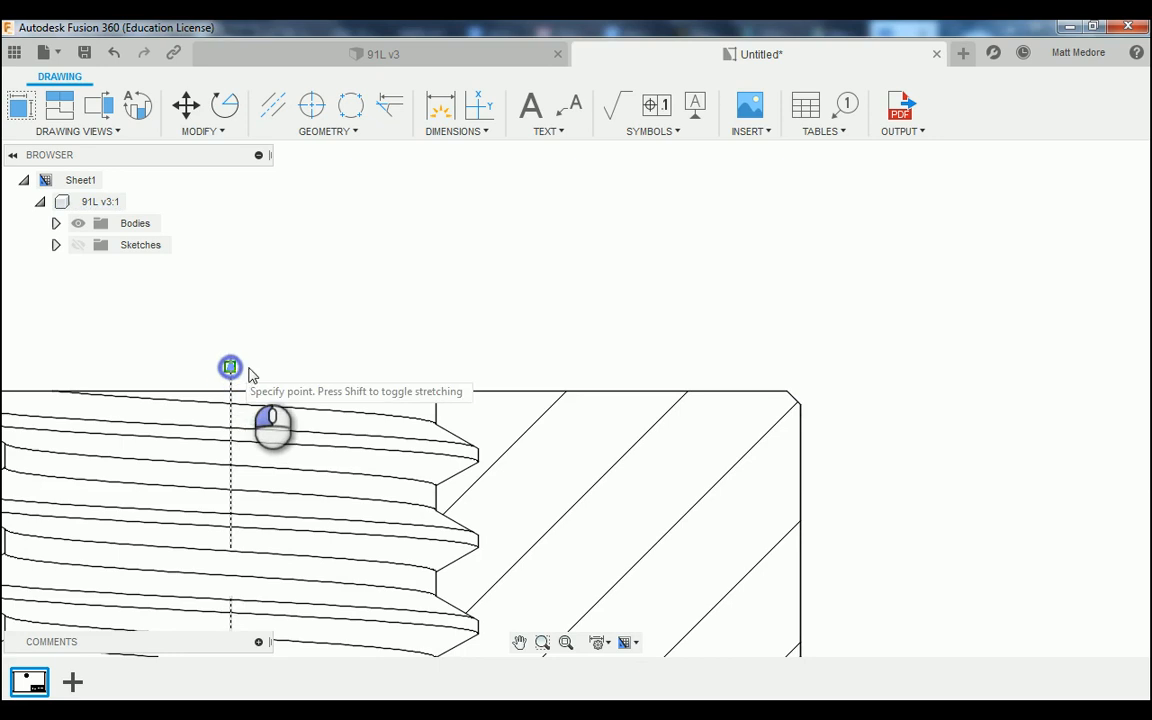
{"action": "left_click", "coordinate": [787, 392]}
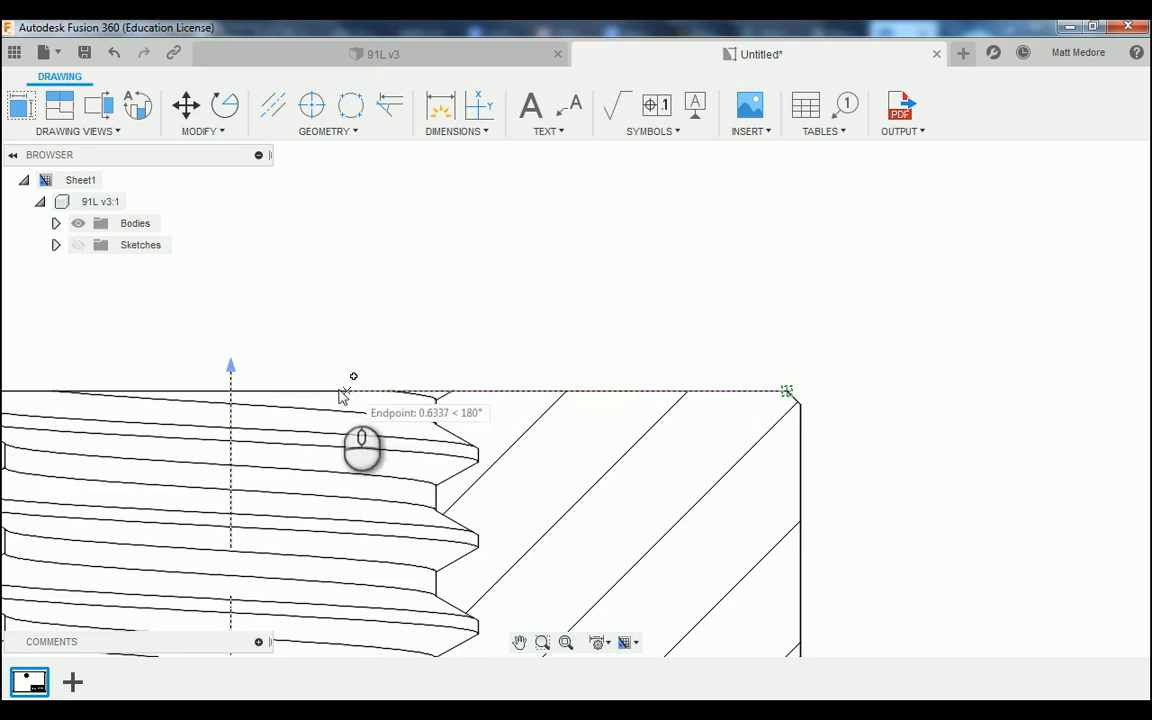
{"action": "left_click", "coordinate": [230, 395]}
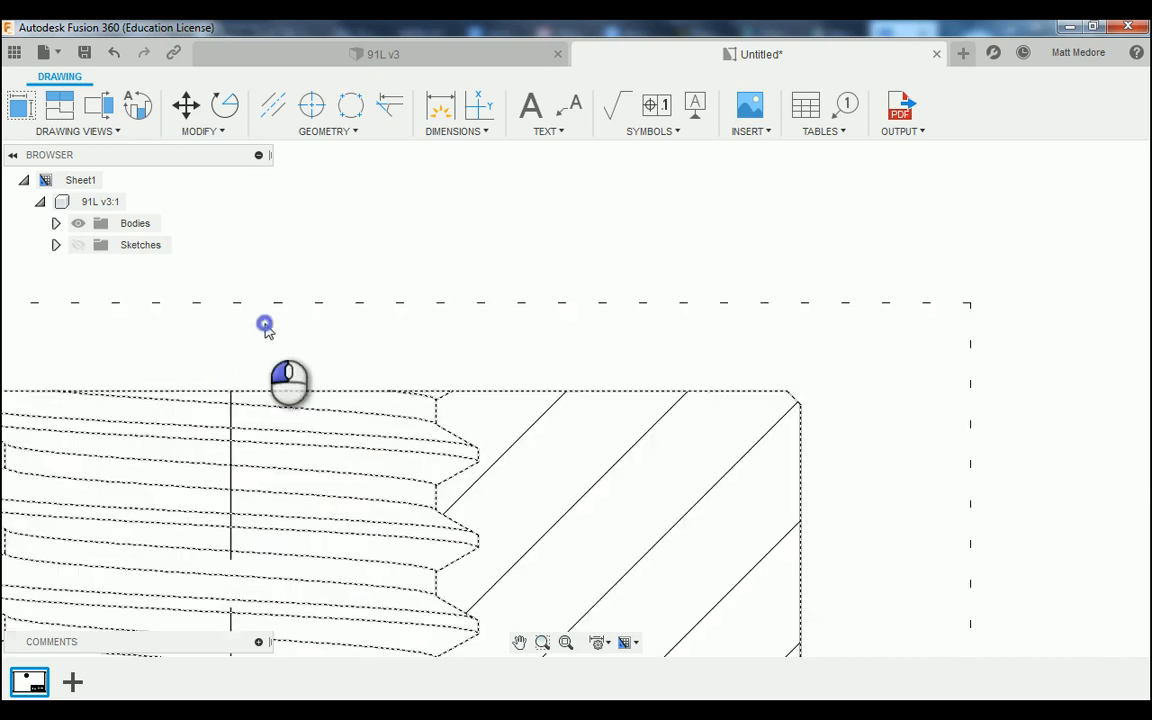
{"action": "left_click", "coordinate": [381, 254]}
Set the ordinate dimension origin where the centerline meets the section view's top edge, placing its zero dimension above the part
{"action": "scroll", "coordinate": [390, 251], "scroll_direction": "up", "scroll_amount": 2}
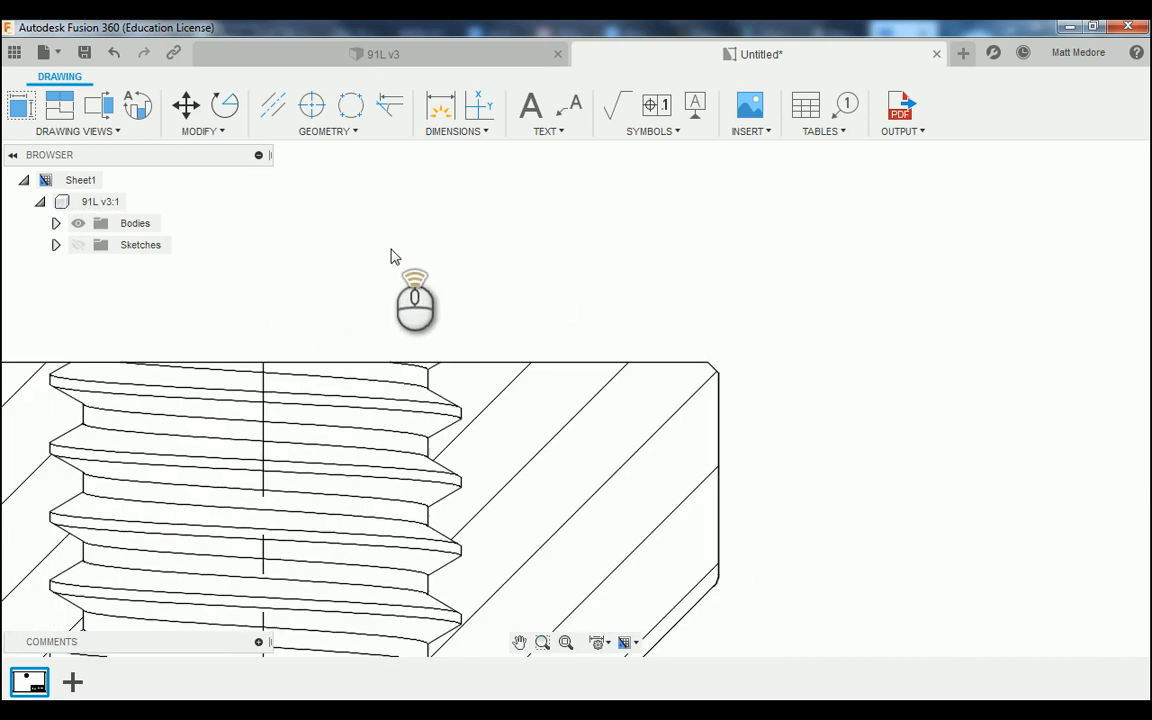
{"action": "scroll", "coordinate": [286, 318], "scroll_direction": "down", "scroll_amount": 1}
{"action": "scroll", "coordinate": [262, 385], "scroll_direction": "down", "scroll_amount": 5}
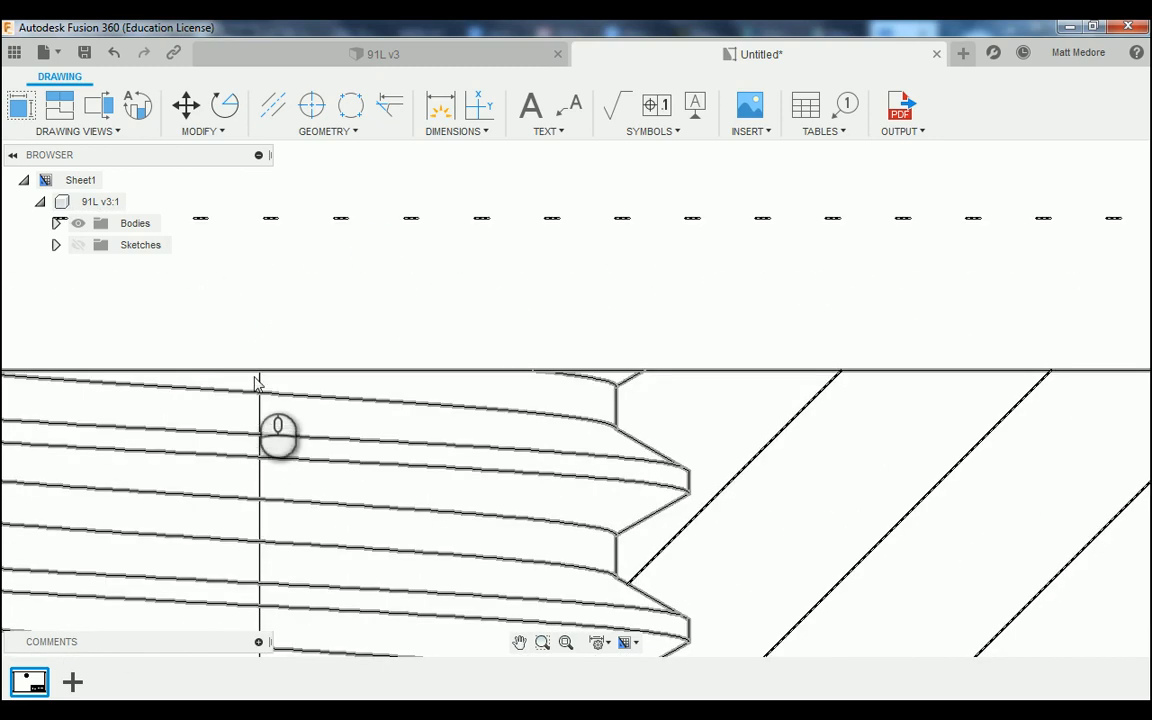
{"action": "scroll", "coordinate": [258, 376], "scroll_direction": "down", "scroll_amount": 5}
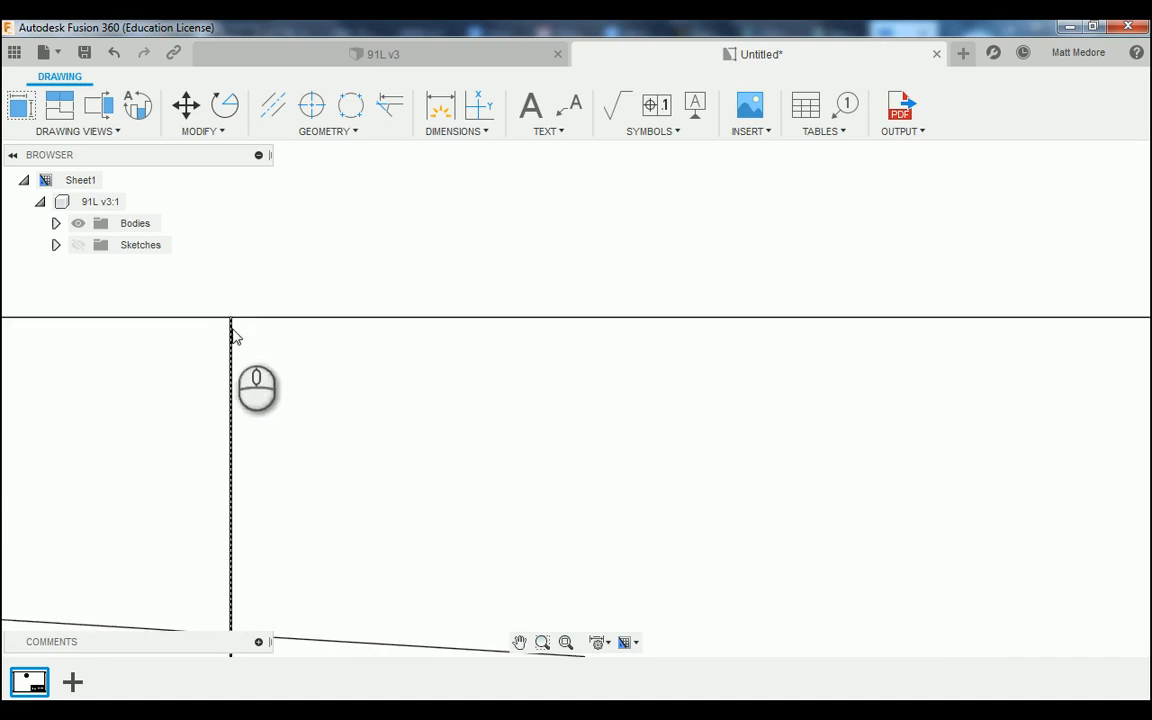
{"action": "scroll", "coordinate": [180, 325], "scroll_direction": "down", "scroll_amount": 1}
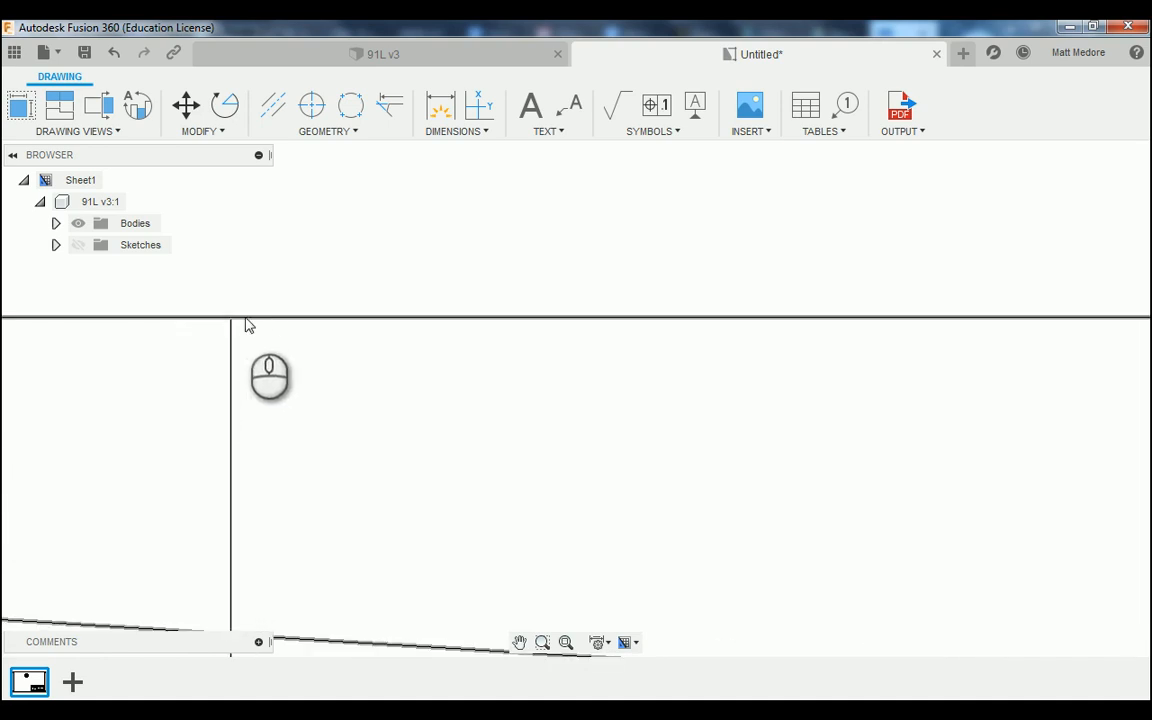
{"action": "scroll", "coordinate": [196, 387], "scroll_direction": "down", "scroll_amount": 6}
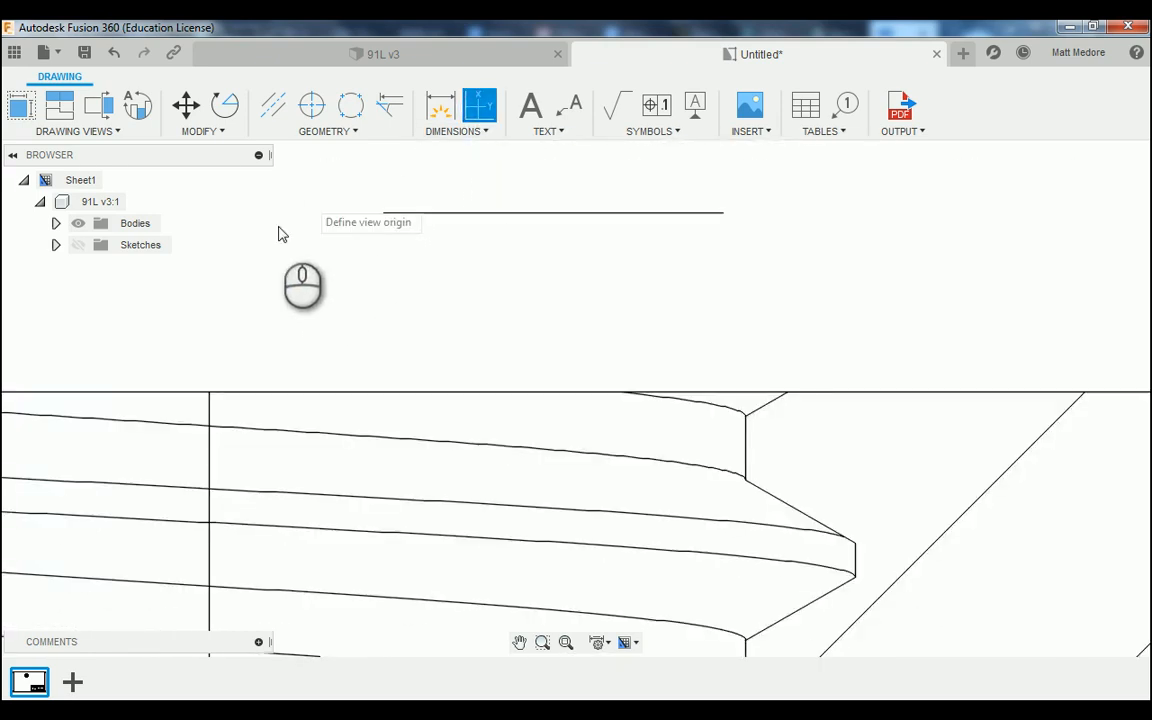
{"action": "left_click", "coordinate": [209, 392]}
{"action": "scroll", "coordinate": [250, 400], "scroll_direction": "up", "scroll_amount": 5}
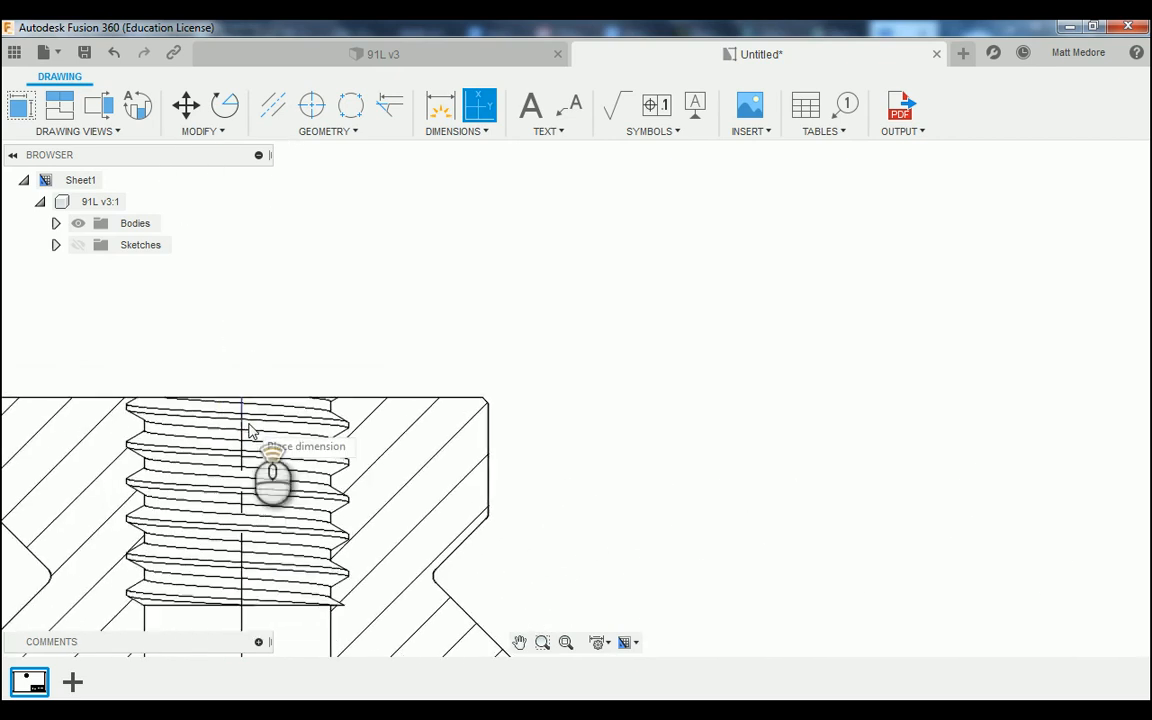
{"action": "scroll", "coordinate": [250, 430], "scroll_direction": "up", "scroll_amount": 2}
{"action": "left_click", "coordinate": [245, 232]}
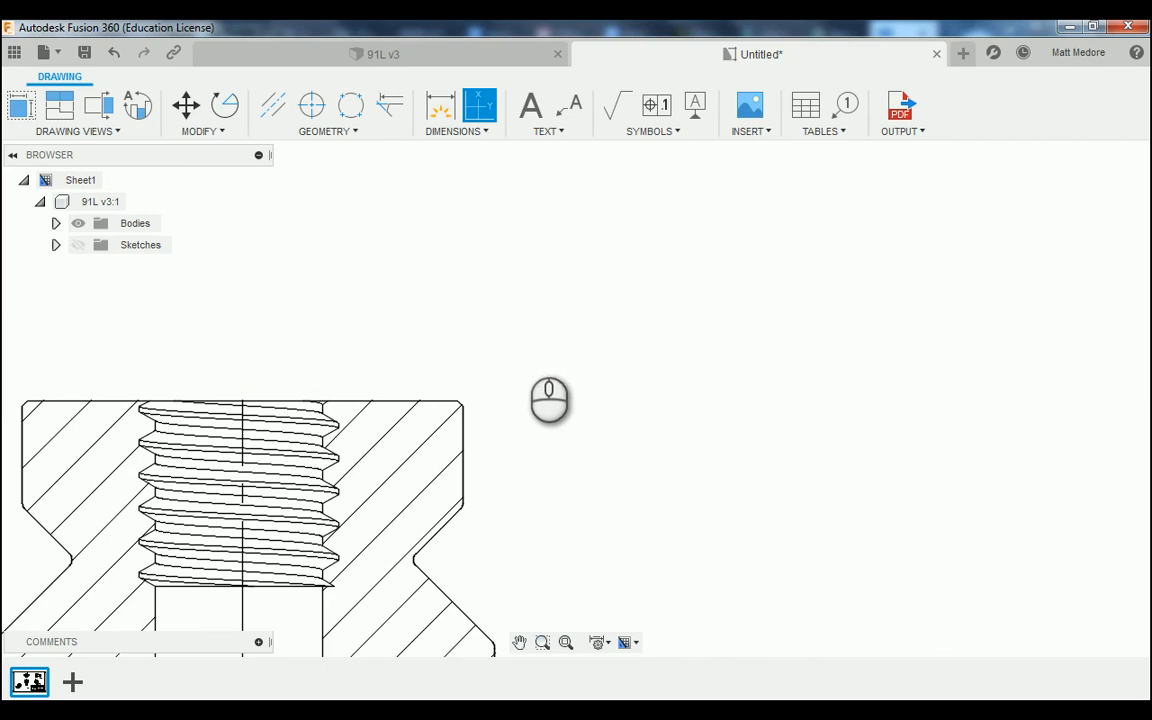
Add an ordinate dimension from the top edge's left end, placing its text to the left of the section view
{"action": "scroll", "coordinate": [560, 425], "scroll_direction": "up", "scroll_amount": 5}
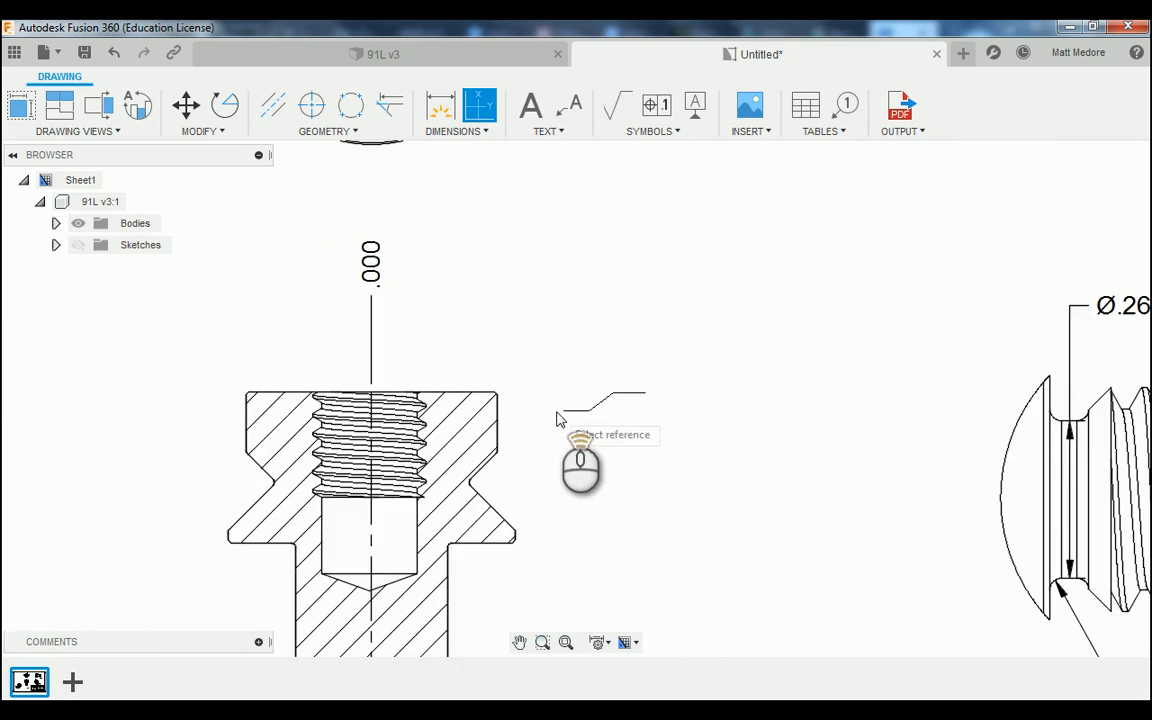
{"action": "scroll", "coordinate": [310, 420], "scroll_direction": "down", "scroll_amount": 3}
{"action": "scroll", "coordinate": [303, 425], "scroll_direction": "down", "scroll_amount": 4}
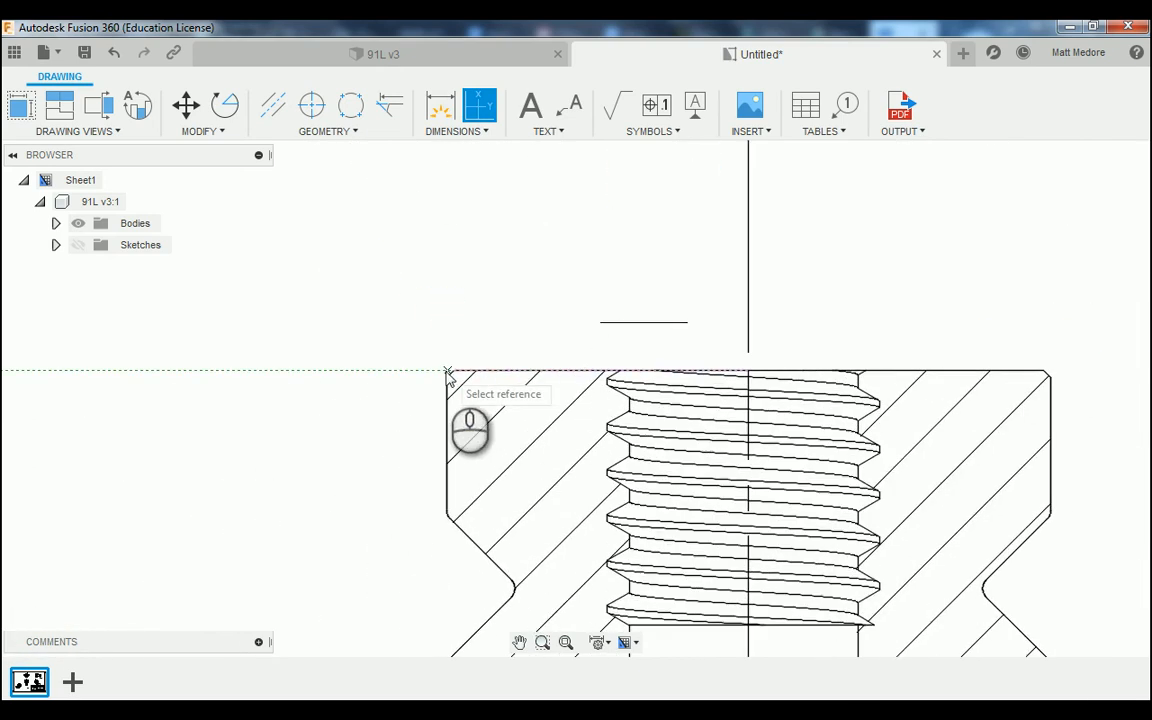
{"action": "left_click", "coordinate": [455, 371]}
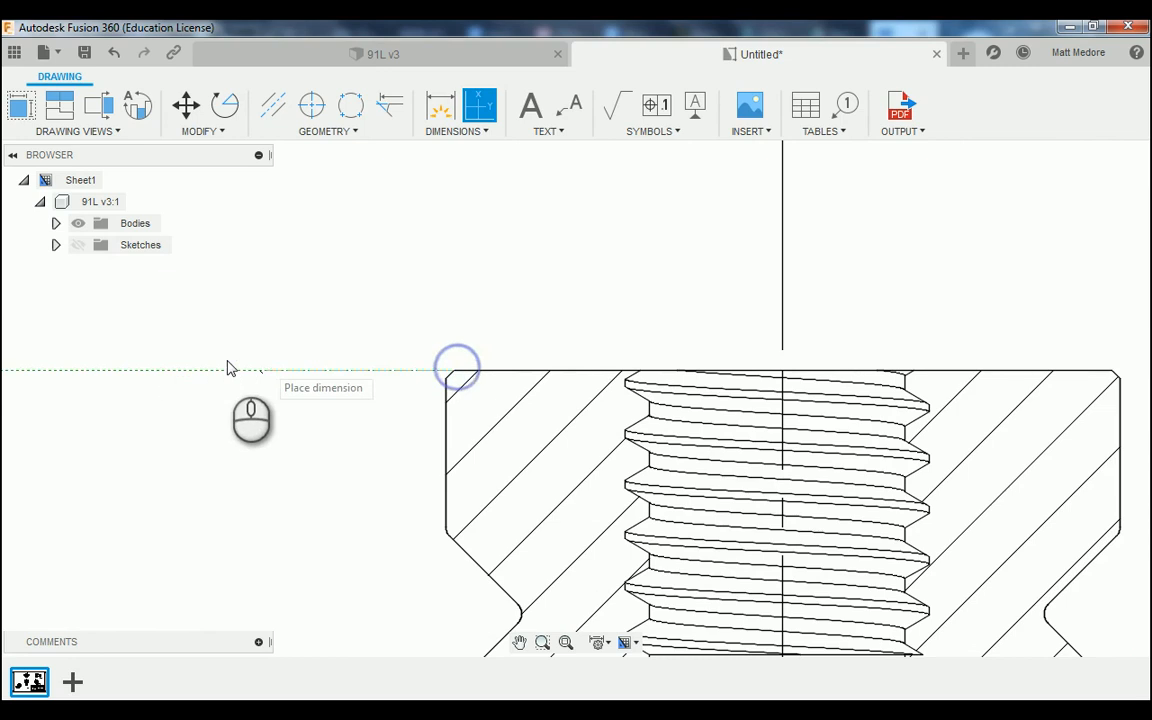
{"action": "left_click", "coordinate": [145, 383]}
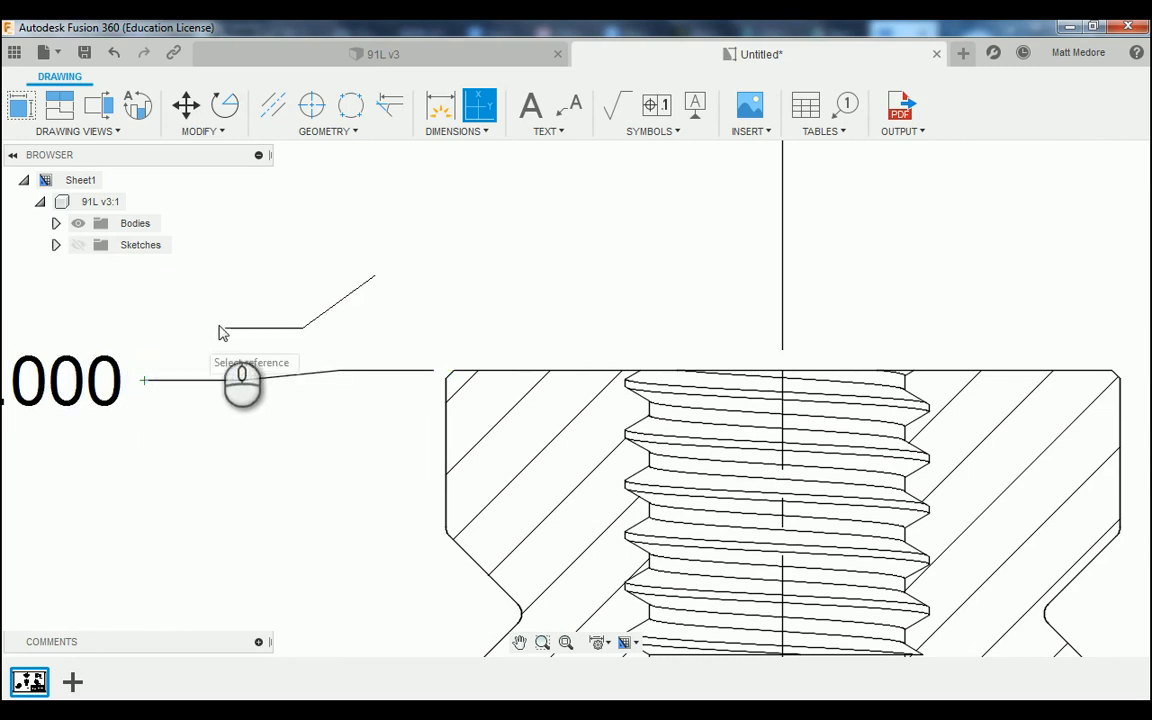
Finish ordinate dimensioning and straighten the left zero dimension's leader by aligning its text end with the part's top edge
{"action": "right_click", "coordinate": [221, 322]}
{"action": "left_click", "coordinate": [283, 321]}
{"action": "left_click", "coordinate": [152, 383]}
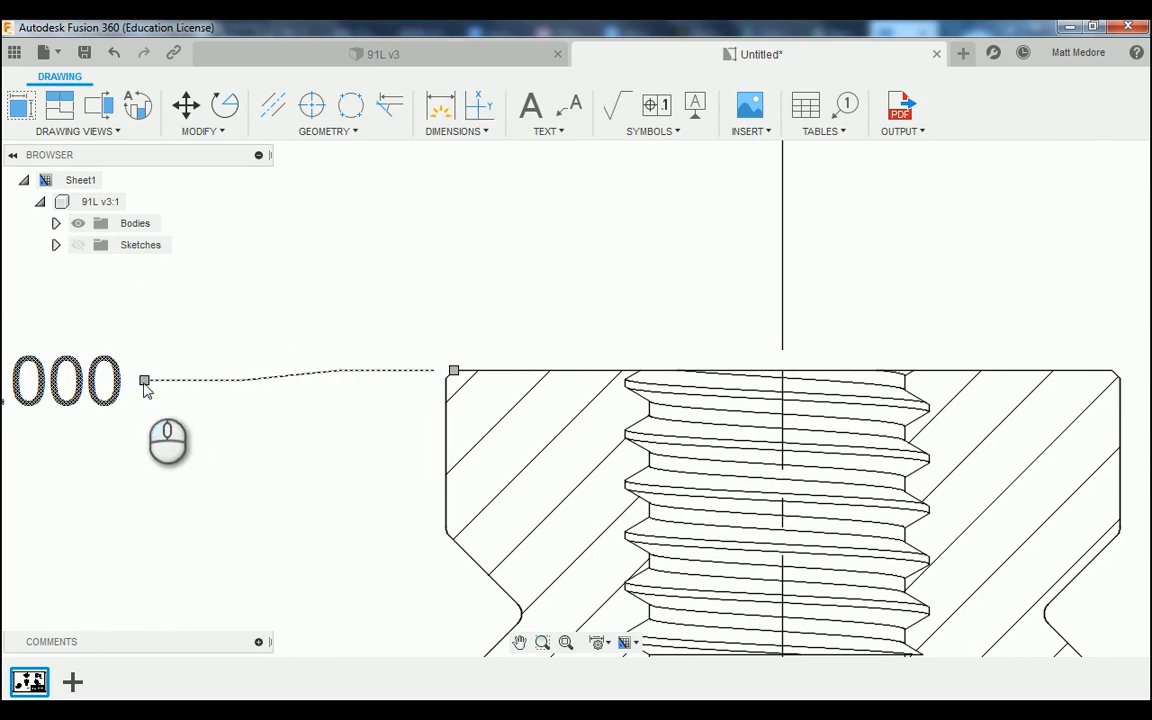
{"action": "left_click", "coordinate": [144, 381]}
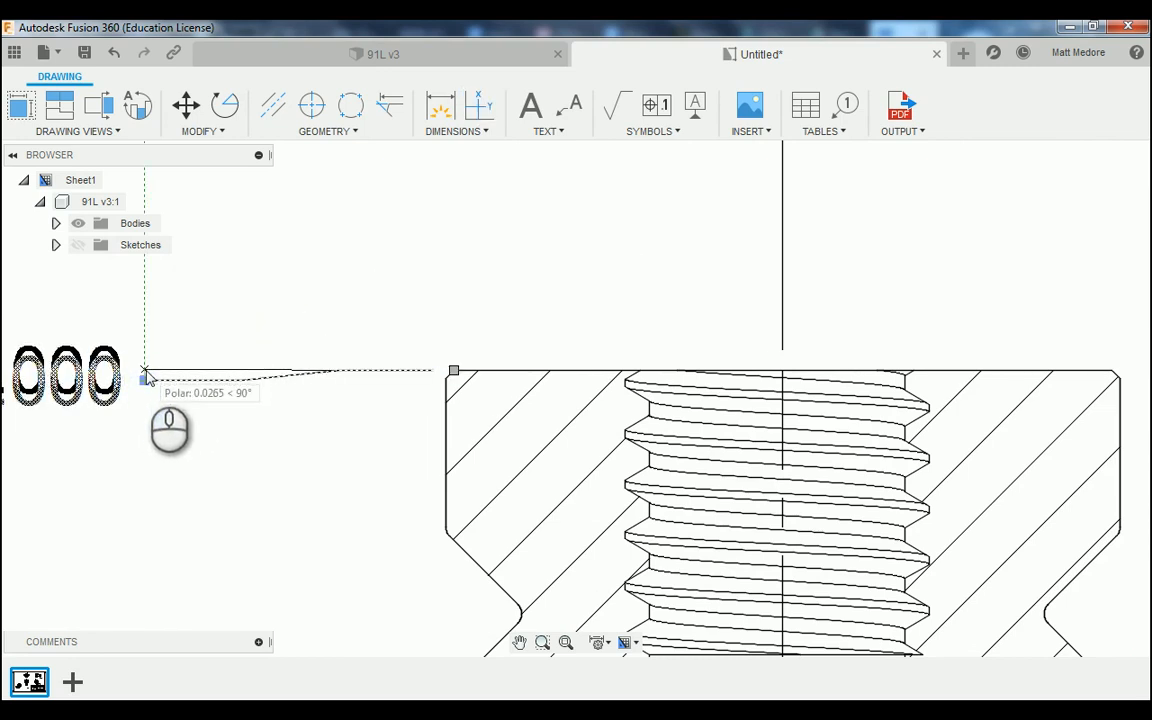
{"action": "left_click", "coordinate": [146, 374]}
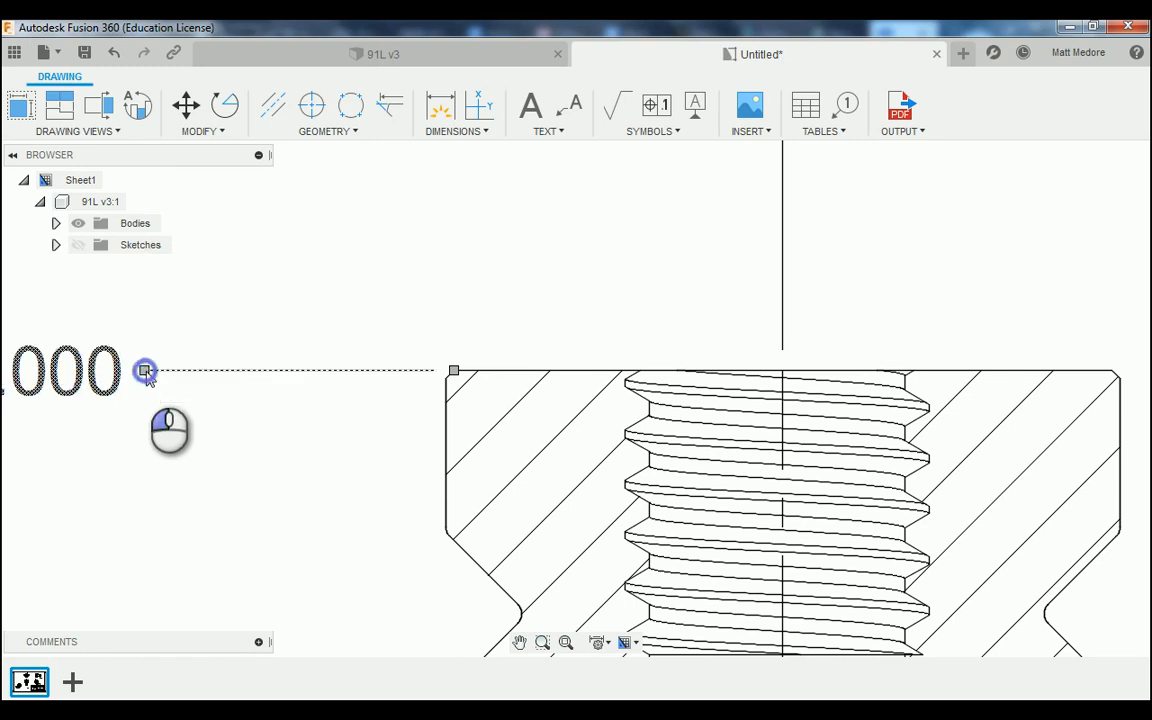
Set the primary precision of the zero dimension above the section view to 0
{"action": "scroll", "coordinate": [267, 315], "scroll_direction": "down", "scroll_amount": 5}
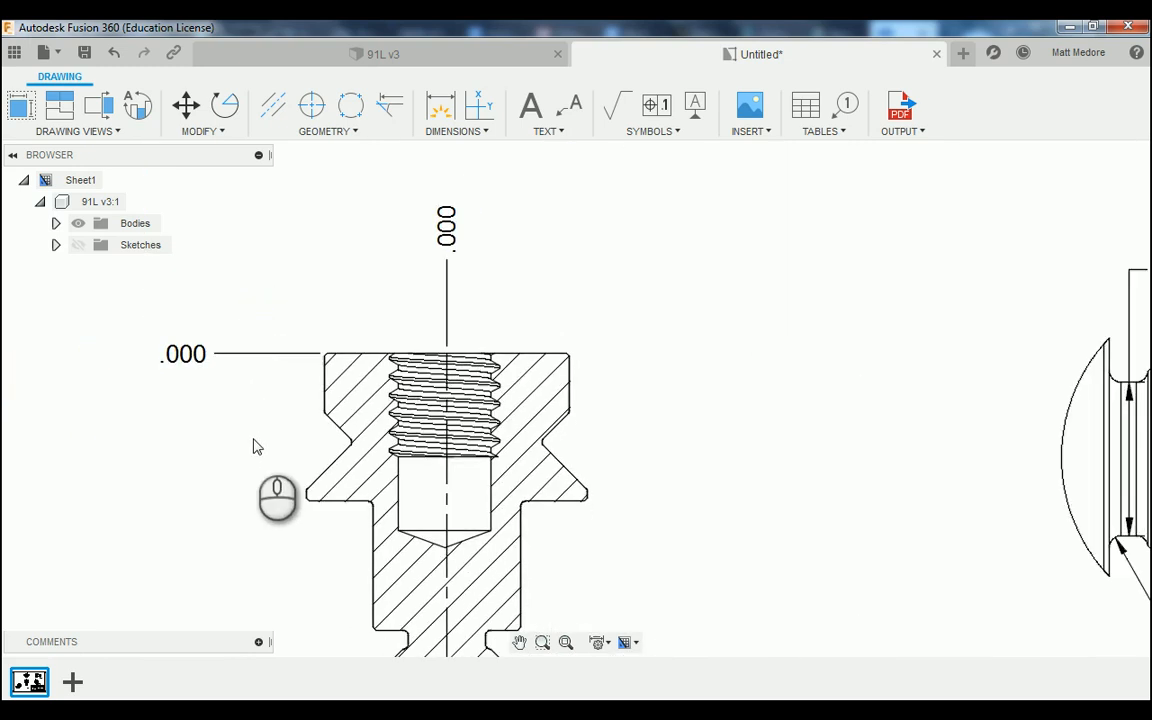
{"action": "scroll", "coordinate": [253, 447], "scroll_direction": "up", "scroll_amount": 1}
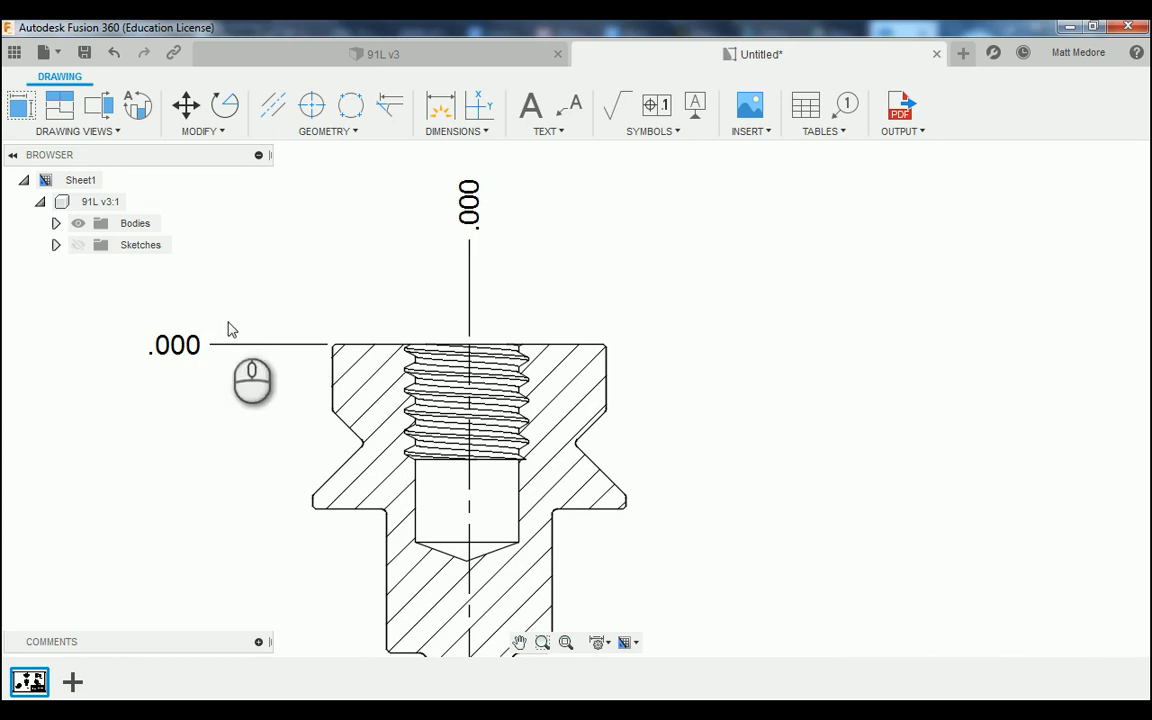
{"action": "double_click", "coordinate": [468, 195]}
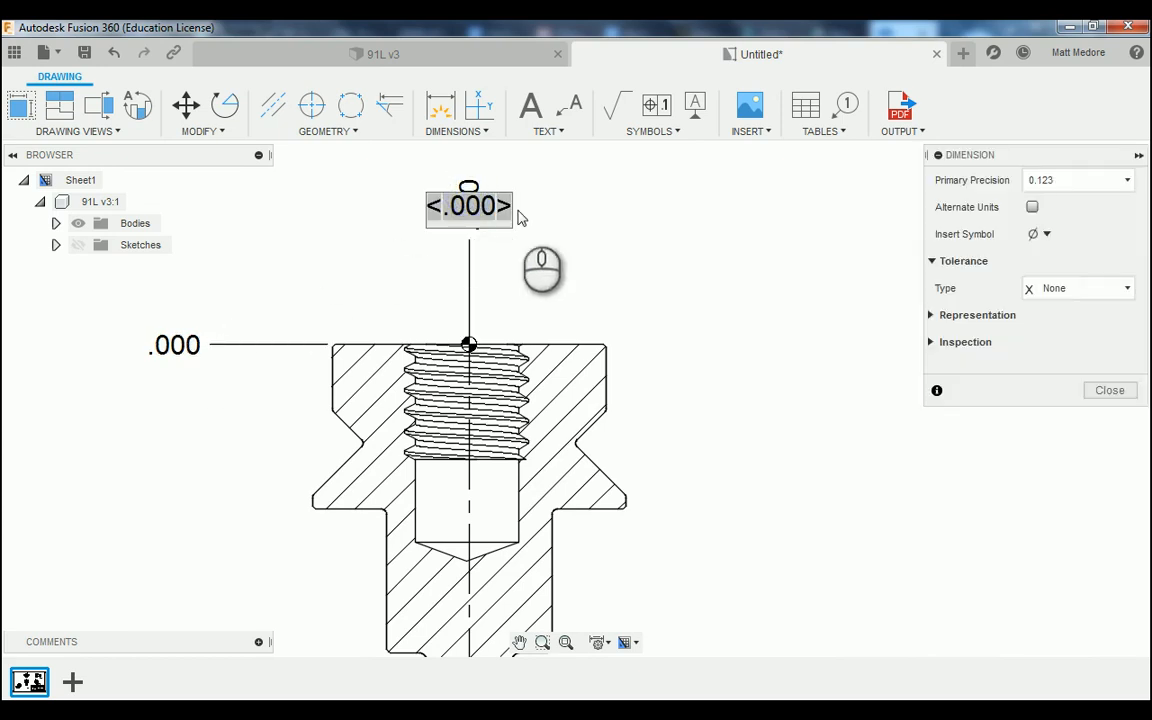
{"action": "left_click", "coordinate": [1062, 184]}
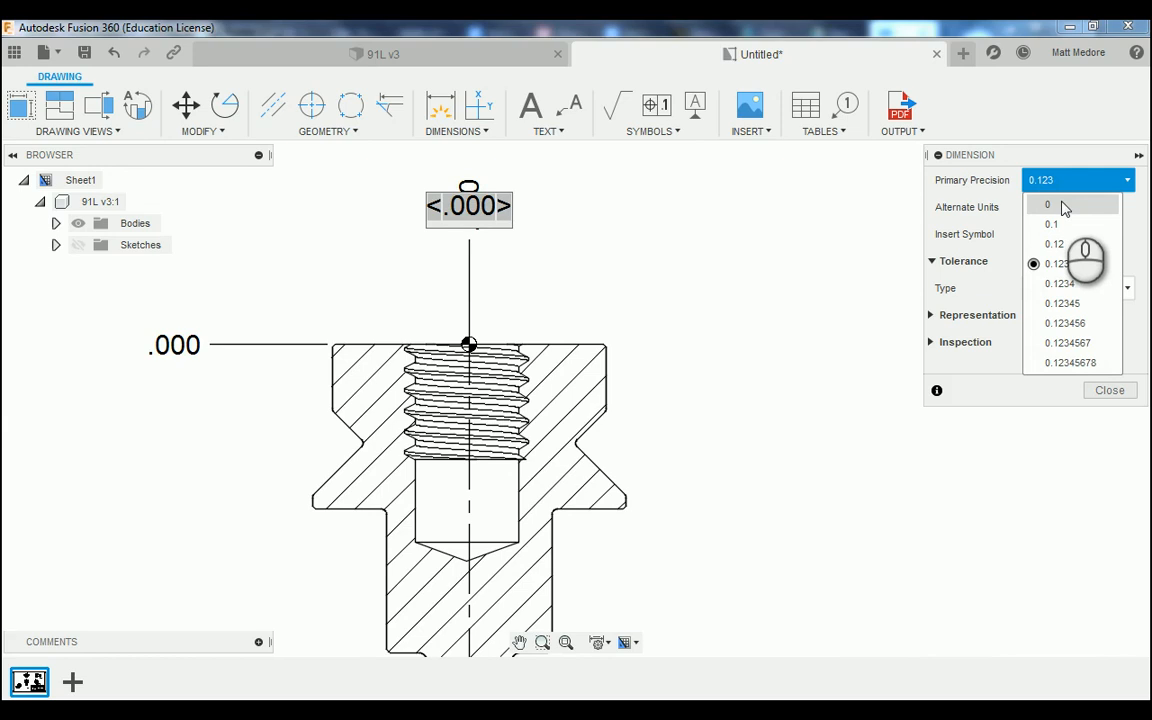
{"action": "left_click", "coordinate": [1064, 206]}
{"action": "left_click", "coordinate": [1110, 391]}
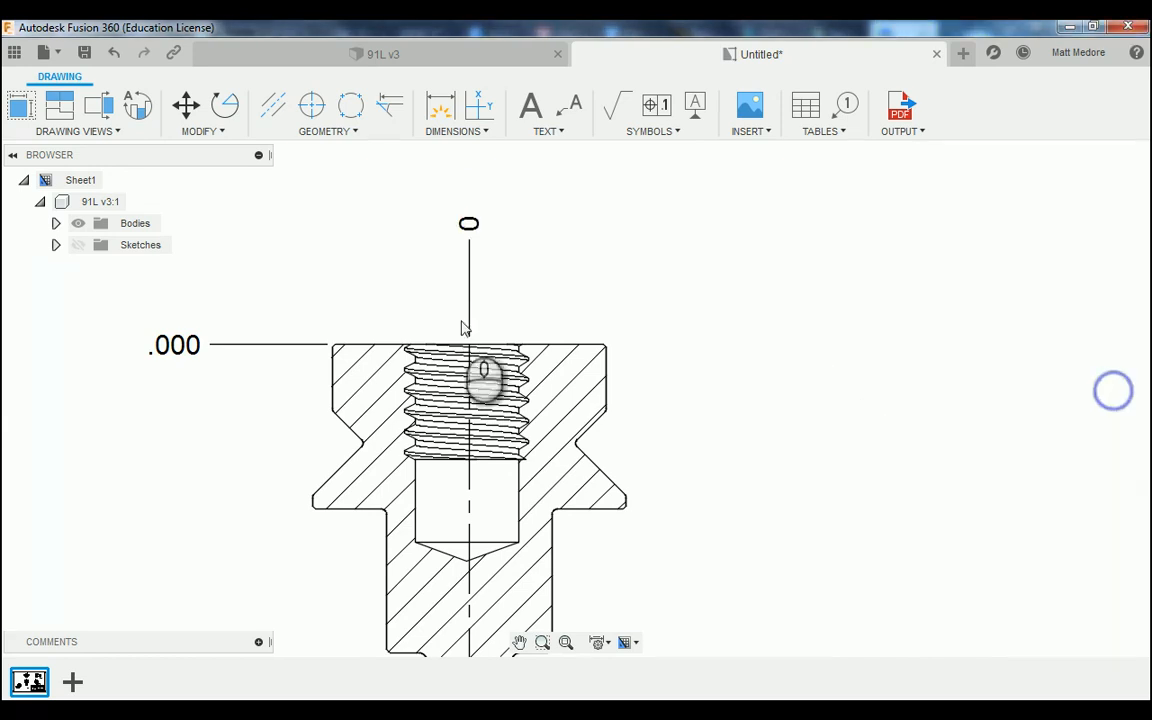
Set the primary precision of the zero dimension left of the section view to 0
{"action": "double_click", "coordinate": [163, 352]}
{"action": "left_click", "coordinate": [1036, 178]}
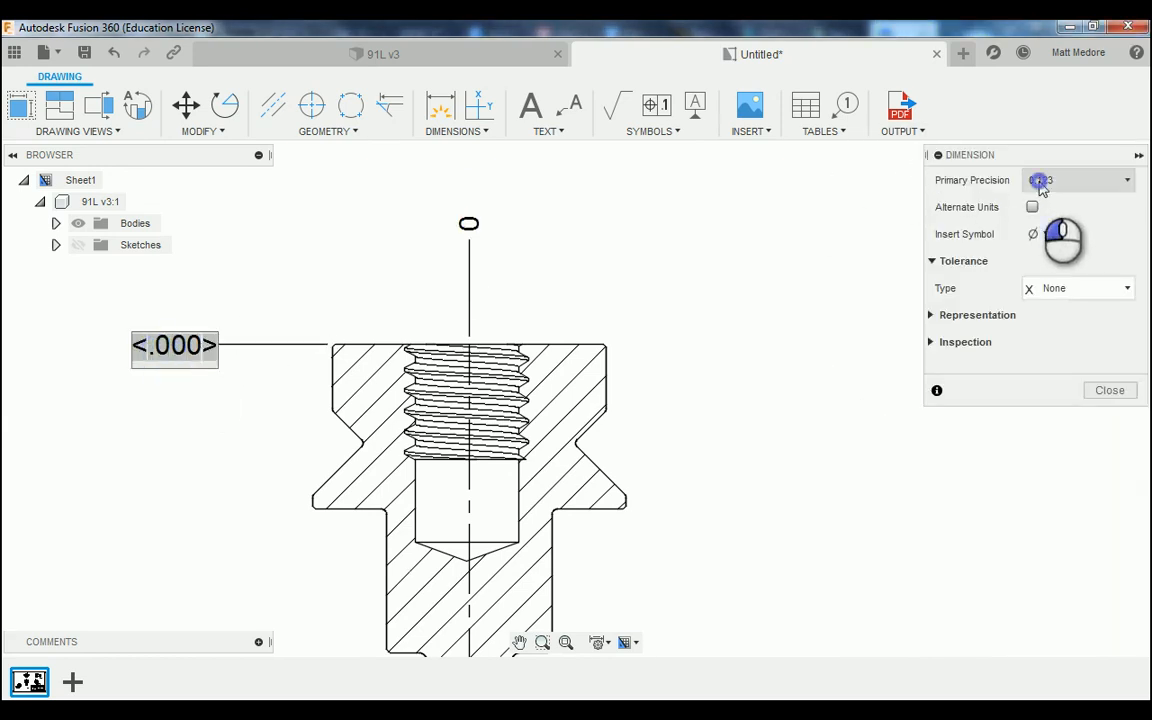
{"action": "left_click", "coordinate": [1055, 206]}
{"action": "left_click", "coordinate": [1104, 389]}
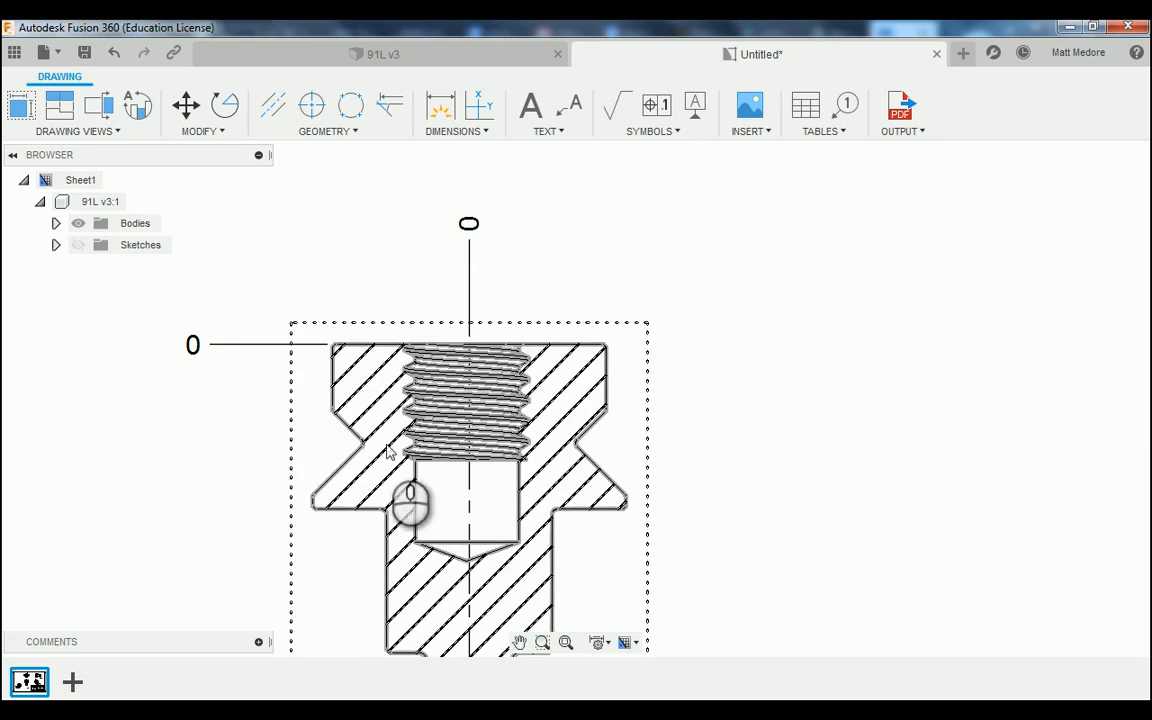
Add an edge extension between the two angled edges of the left V-groove to mark their theoretical intersection
{"action": "scroll", "coordinate": [367, 457], "scroll_direction": "up", "scroll_amount": 1}
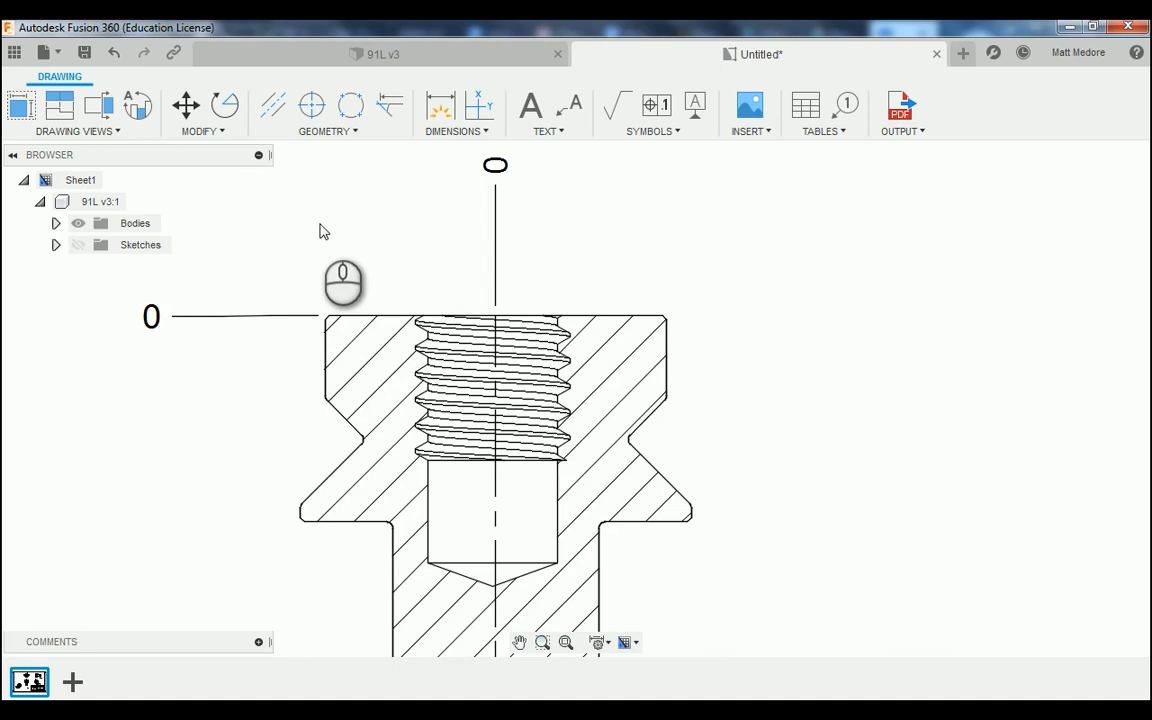
{"action": "scroll", "coordinate": [368, 298], "scroll_direction": "up", "scroll_amount": 2}
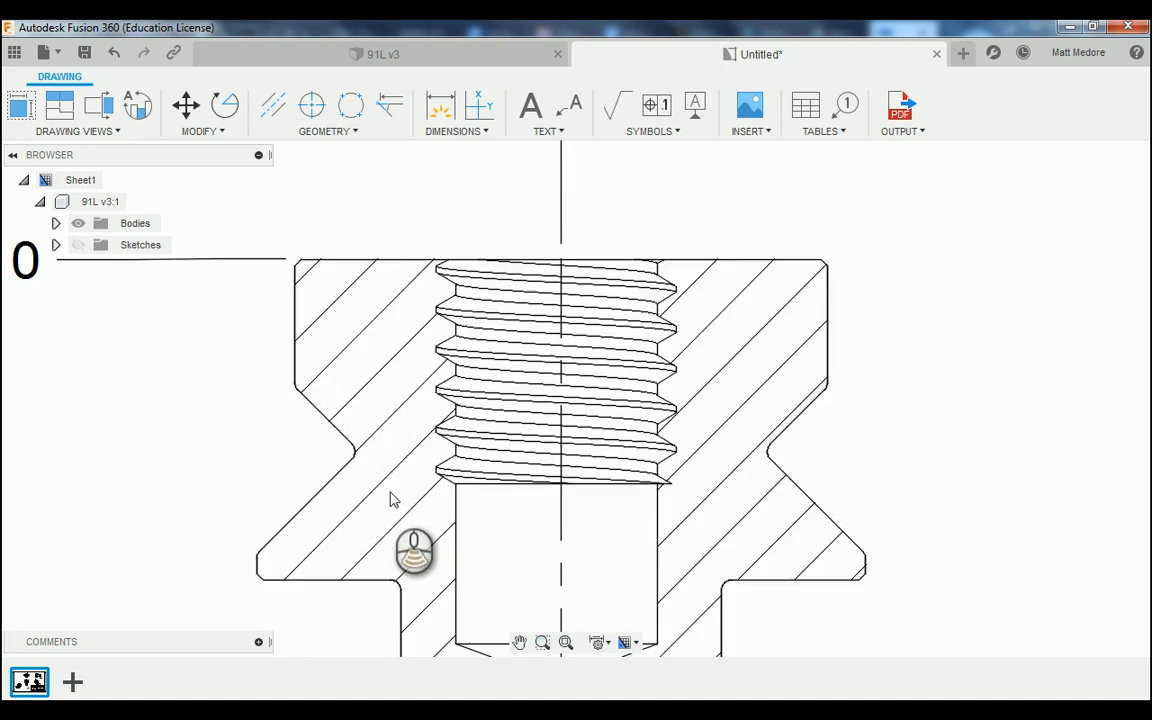
{"action": "scroll", "coordinate": [388, 499], "scroll_direction": "up", "scroll_amount": 1}
{"action": "scroll", "coordinate": [386, 500], "scroll_direction": "up", "scroll_amount": 2}
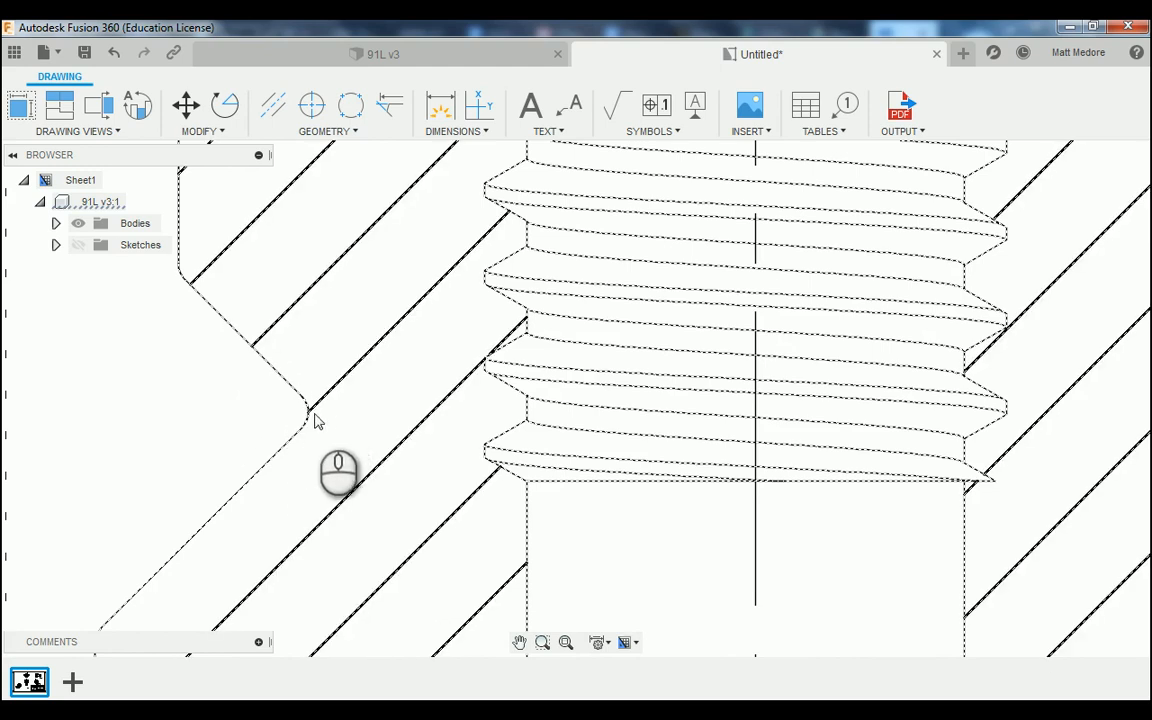
{"action": "left_click", "coordinate": [153, 398]}
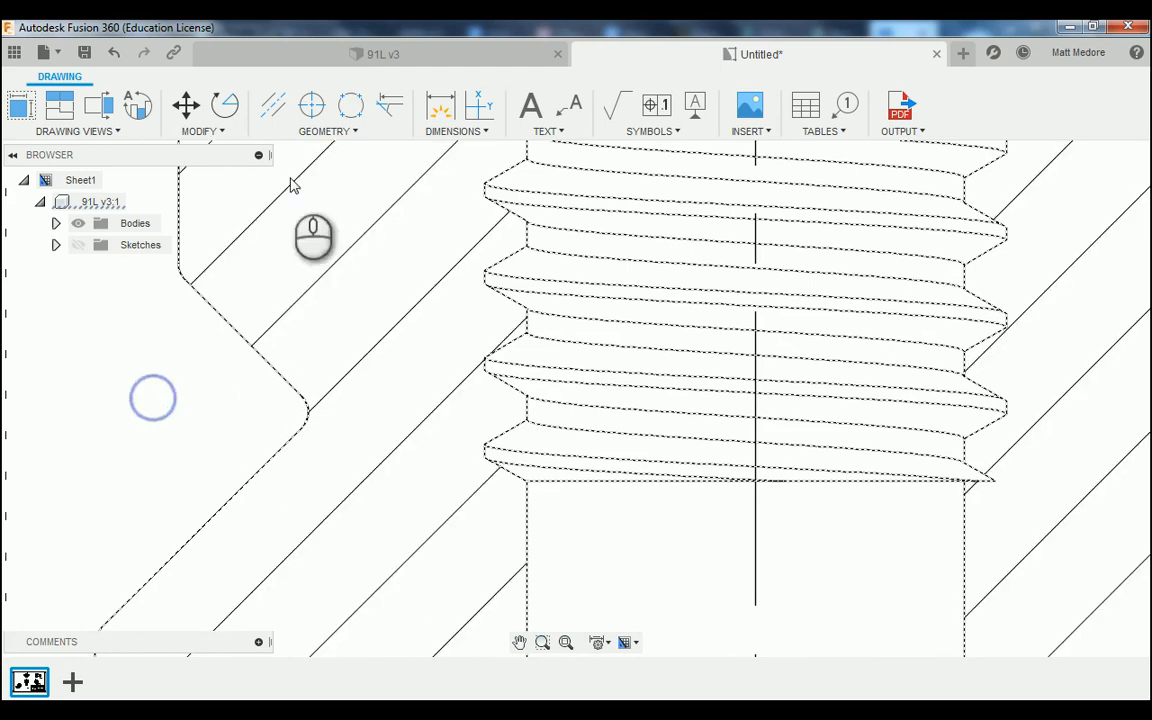
{"action": "left_click", "coordinate": [355, 133]}
{"action": "left_click", "coordinate": [310, 219]}
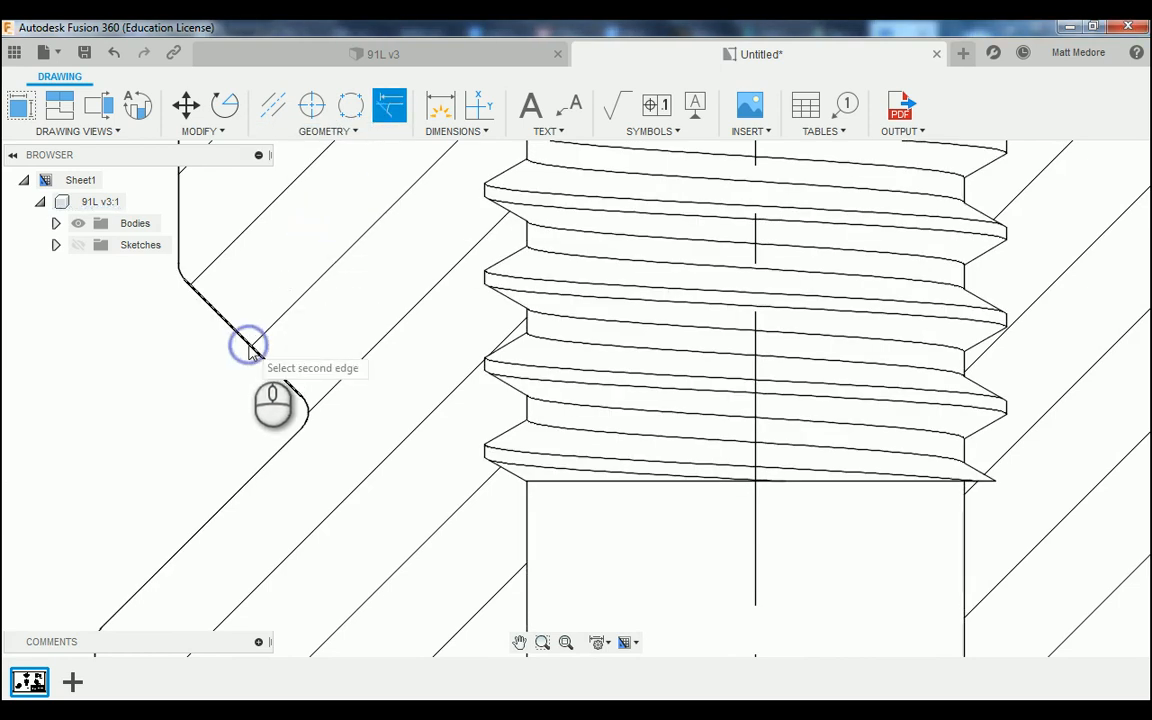
{"action": "scroll", "coordinate": [290, 440], "scroll_direction": "up", "scroll_amount": 5}
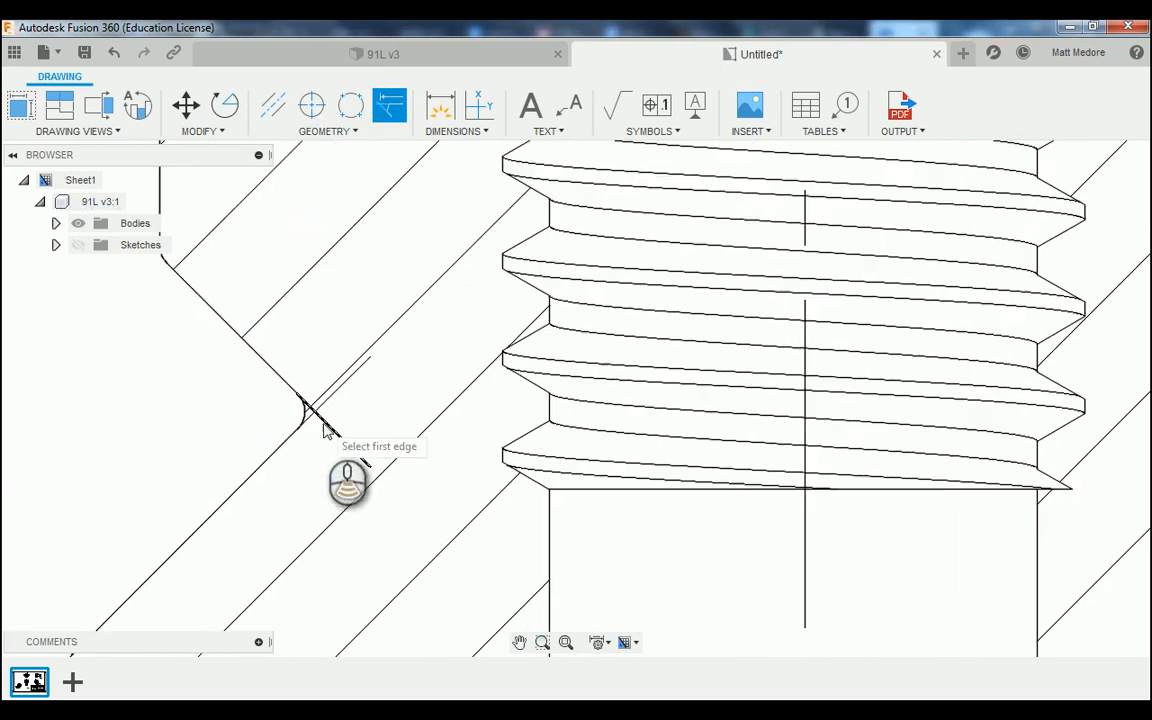
{"action": "scroll", "coordinate": [237, 455], "scroll_direction": "down", "scroll_amount": 8}
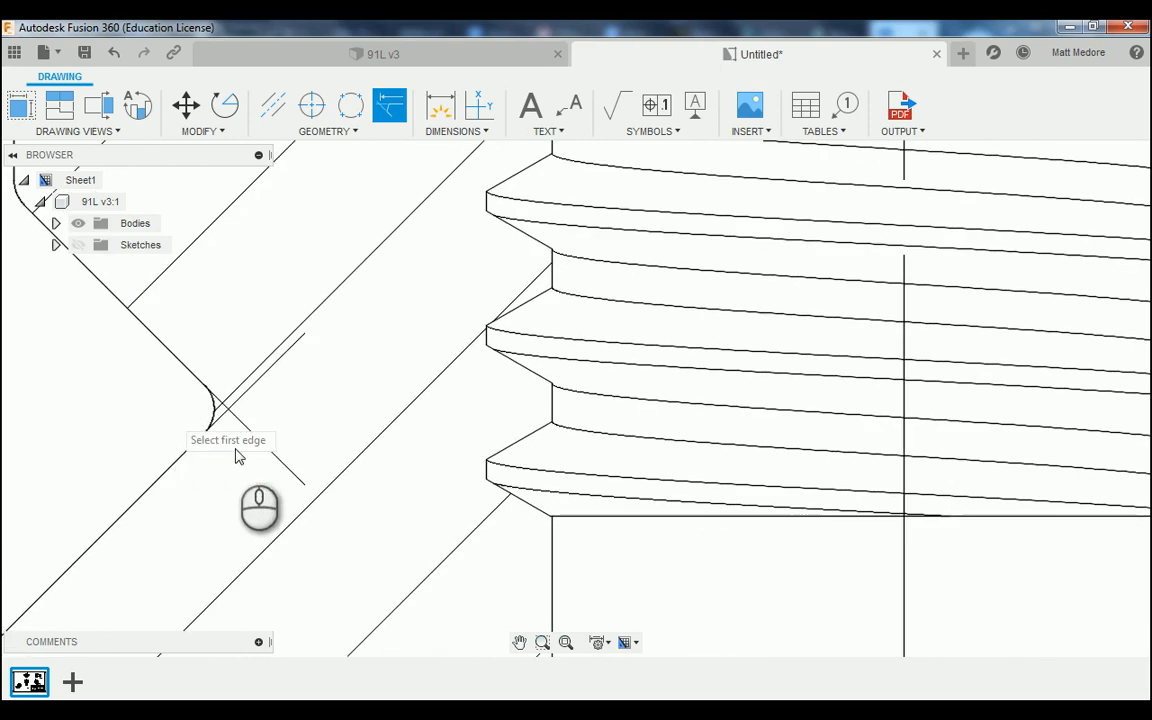
{"action": "scroll", "coordinate": [300, 478], "scroll_direction": "down", "scroll_amount": 2}
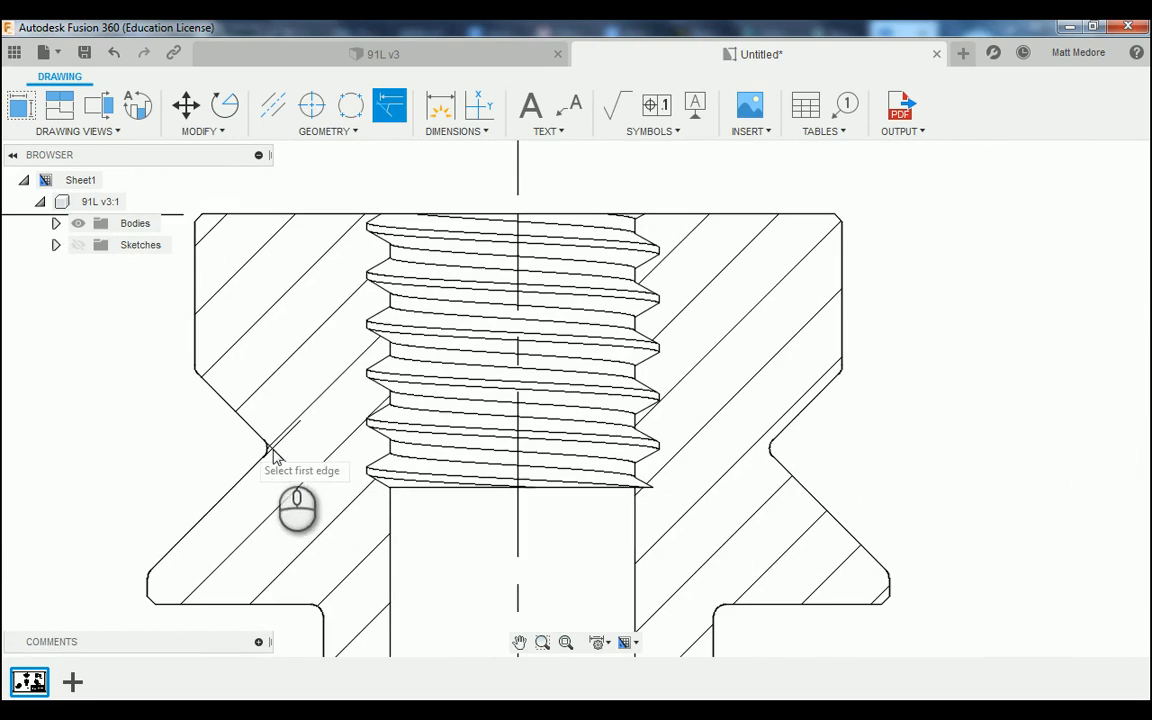
{"action": "scroll", "coordinate": [279, 462], "scroll_direction": "down", "scroll_amount": 2}
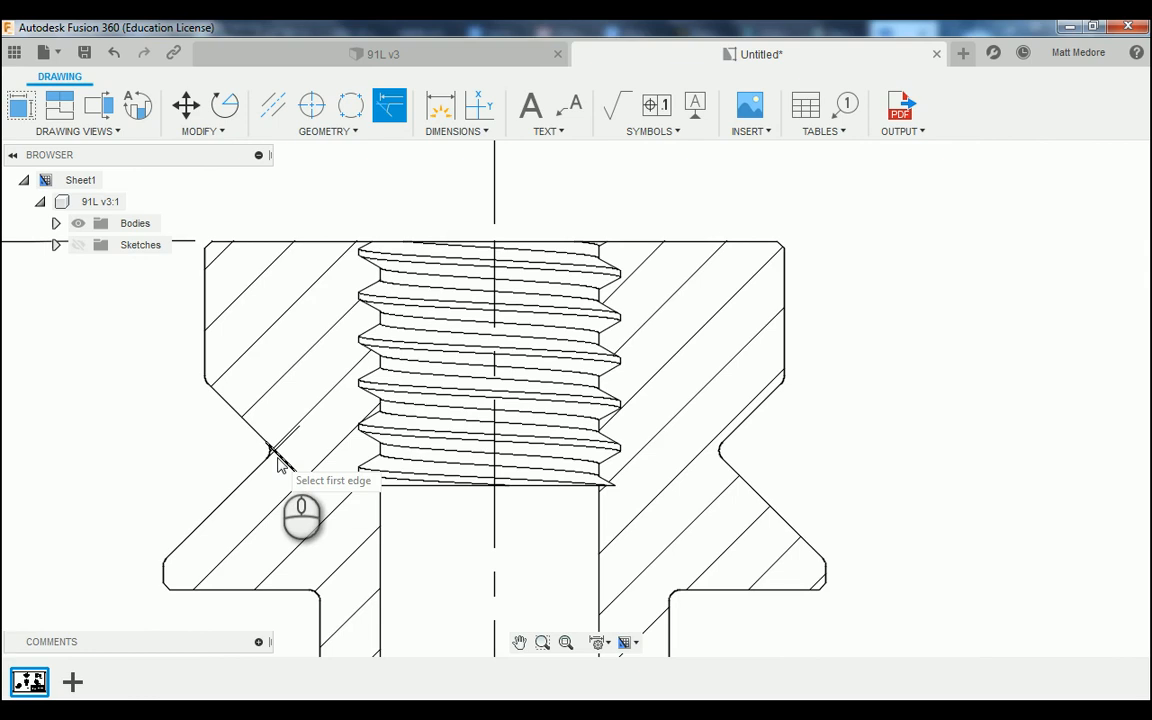
Add an ordinate dimension from the centerline to the shank's left edge, aligned with the zero dimension above the section view
{"action": "left_click", "coordinate": [486, 131]}
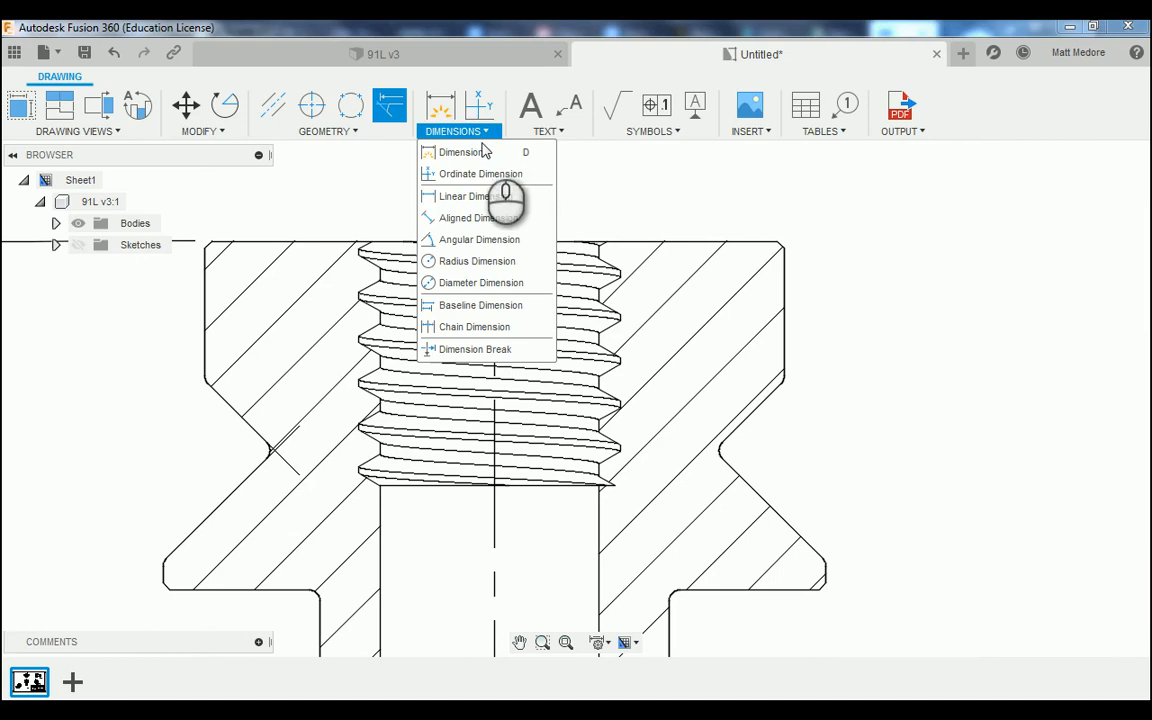
{"action": "left_click", "coordinate": [478, 174]}
{"action": "scroll", "coordinate": [400, 240], "scroll_direction": "down", "scroll_amount": 5}
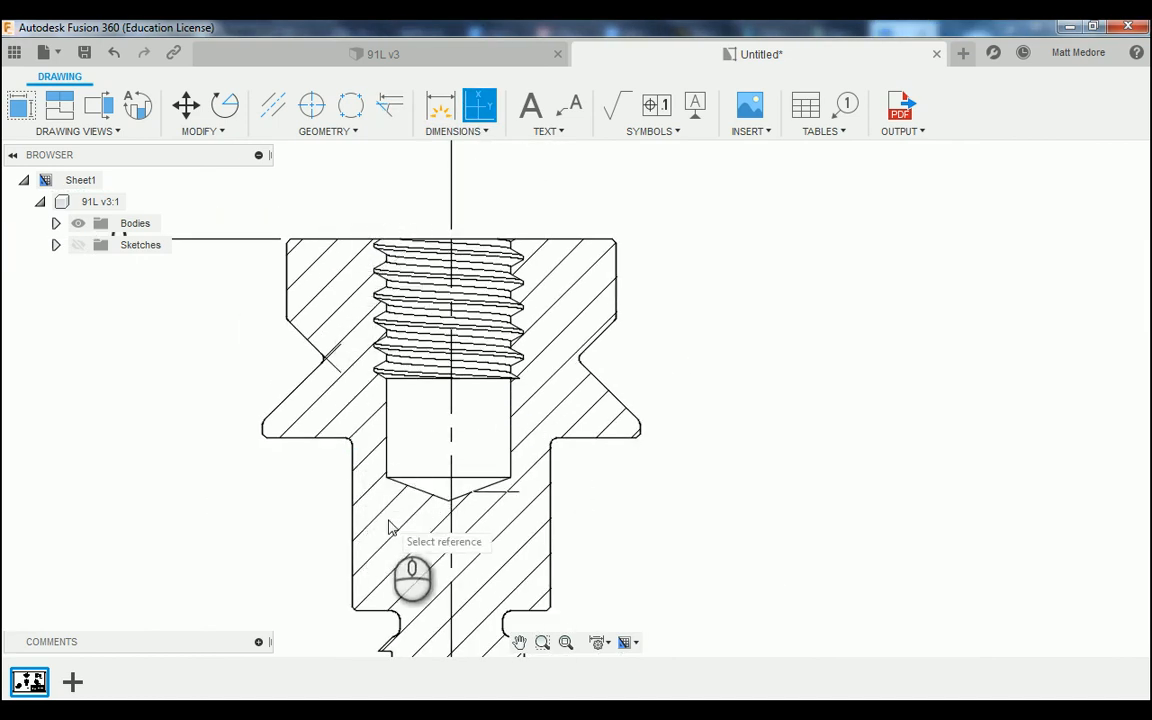
{"action": "scroll", "coordinate": [360, 490], "scroll_direction": "up", "scroll_amount": 5}
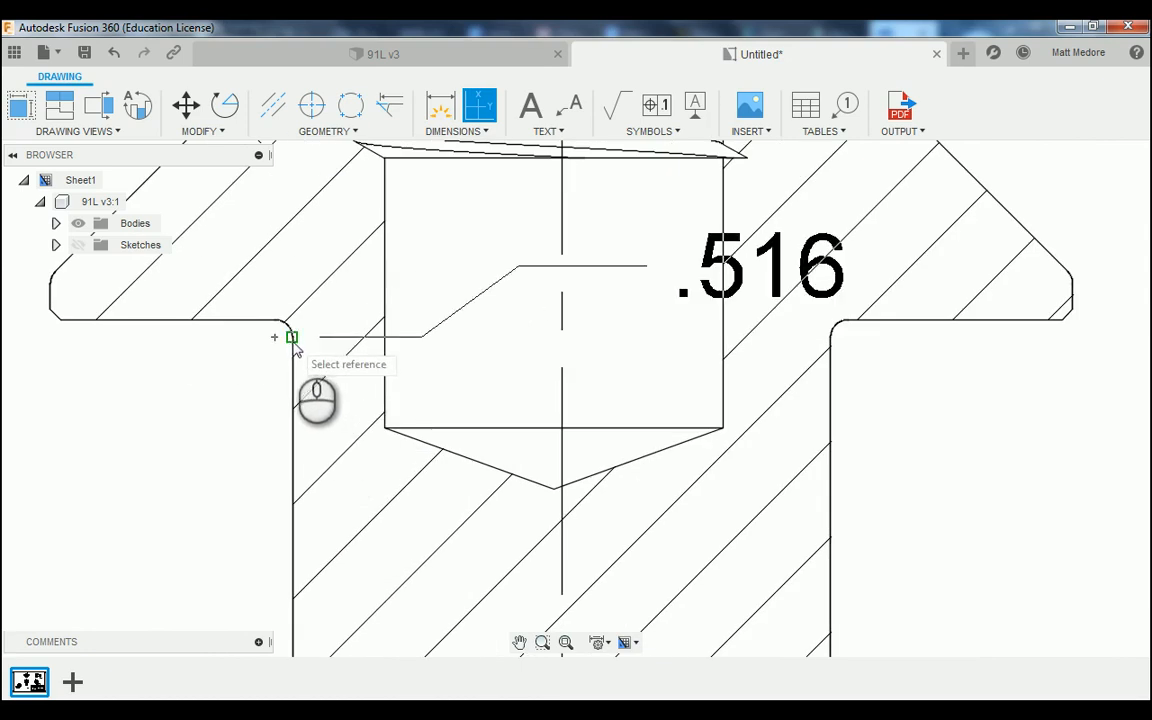
{"action": "scroll", "coordinate": [297, 338], "scroll_direction": "down", "scroll_amount": 5}
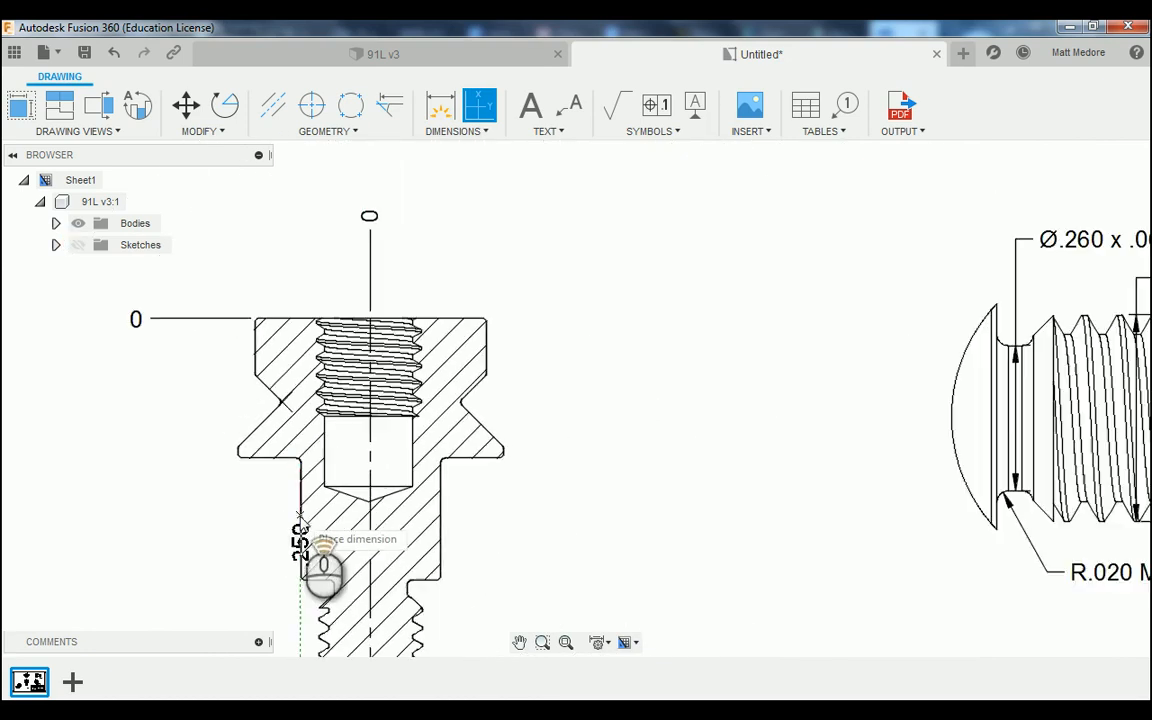
{"action": "scroll", "coordinate": [360, 288], "scroll_direction": "up", "scroll_amount": 5}
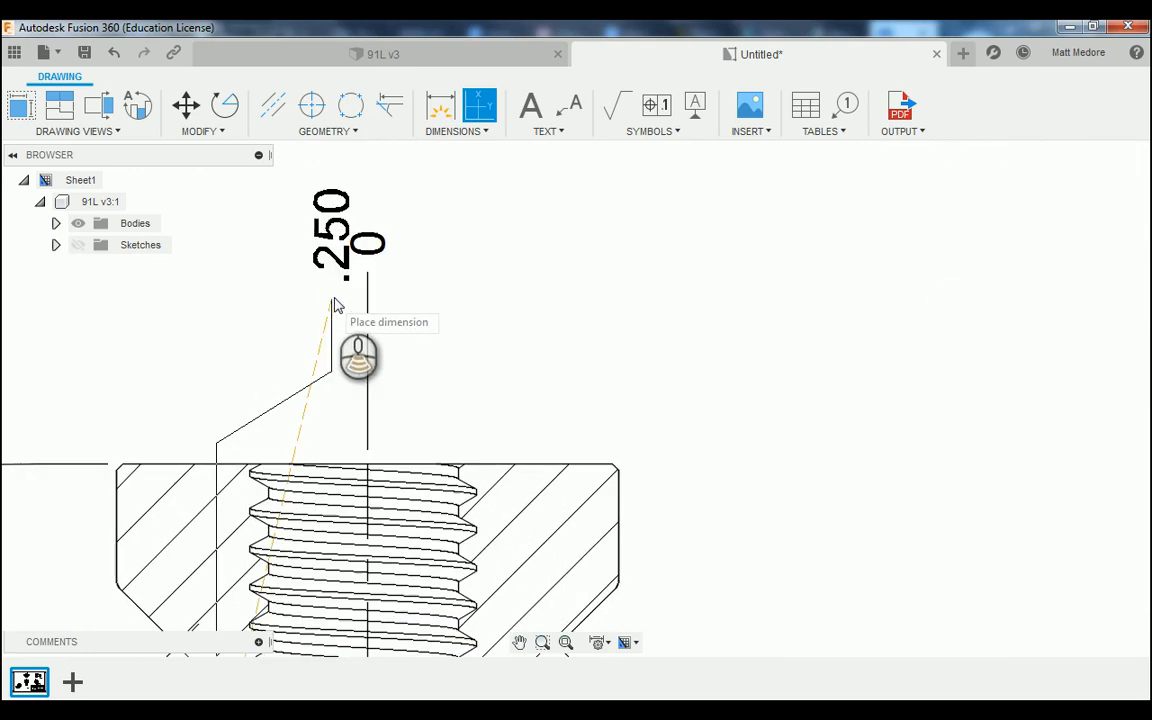
{"action": "left_click", "coordinate": [366, 281]}
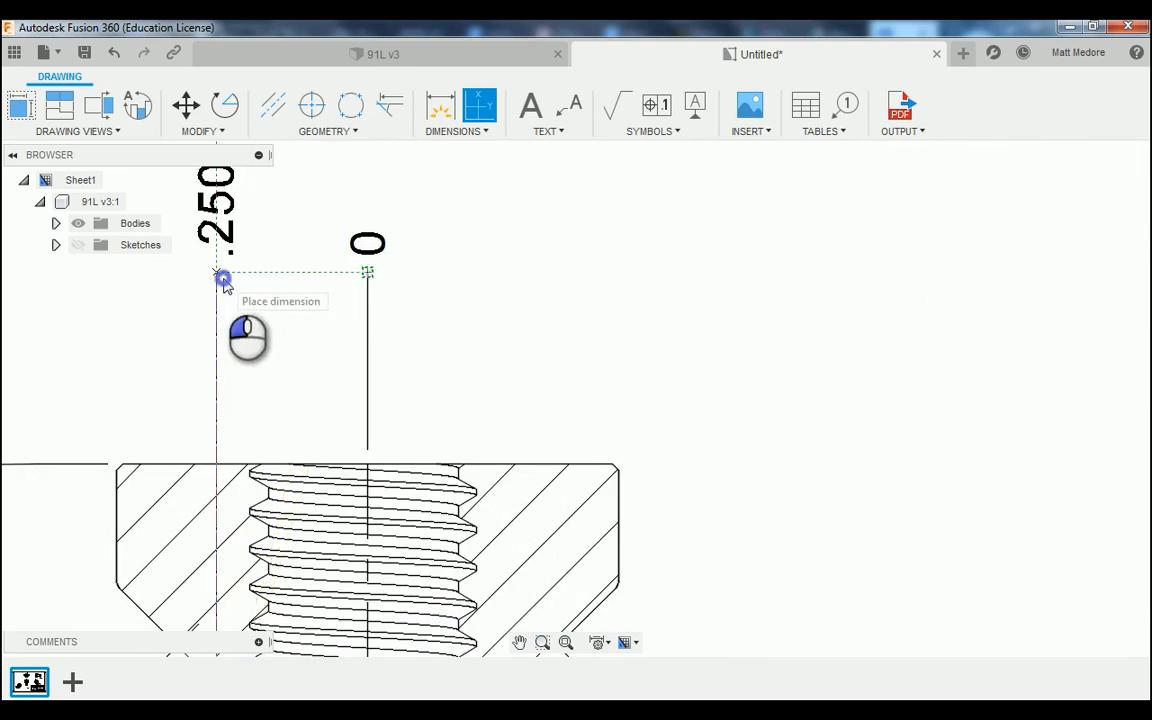
{"action": "left_click", "coordinate": [222, 279]}
Add an ordinate dimension to the left V-groove's theoretical intersection, jogged outward and level with the shank-edge dimension above the view
{"action": "scroll", "coordinate": [318, 362], "scroll_direction": "down", "scroll_amount": 5}
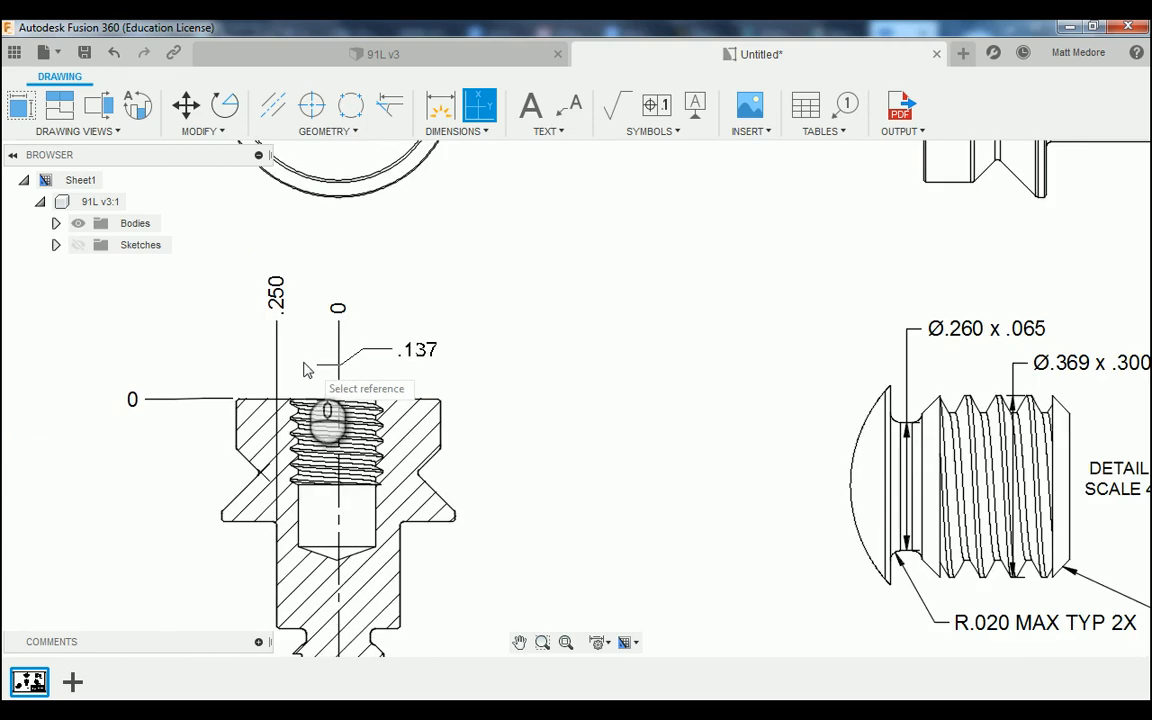
{"action": "scroll", "coordinate": [257, 400], "scroll_direction": "up", "scroll_amount": 5}
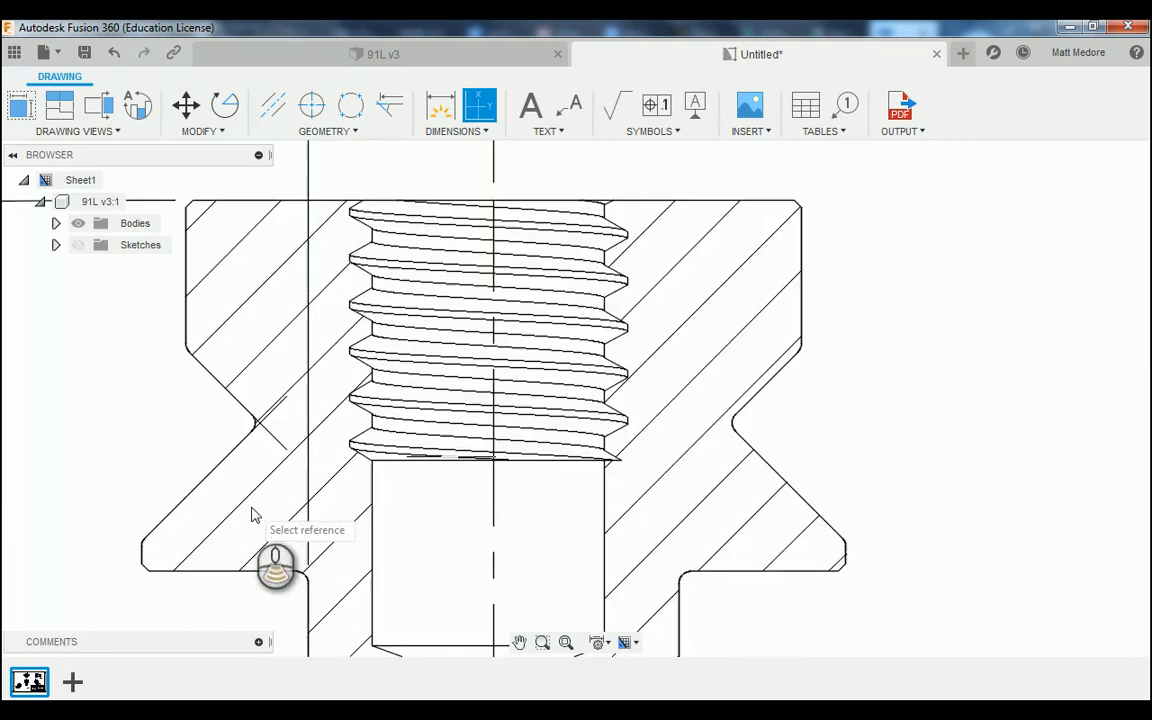
{"action": "scroll", "coordinate": [253, 515], "scroll_direction": "up", "scroll_amount": 6}
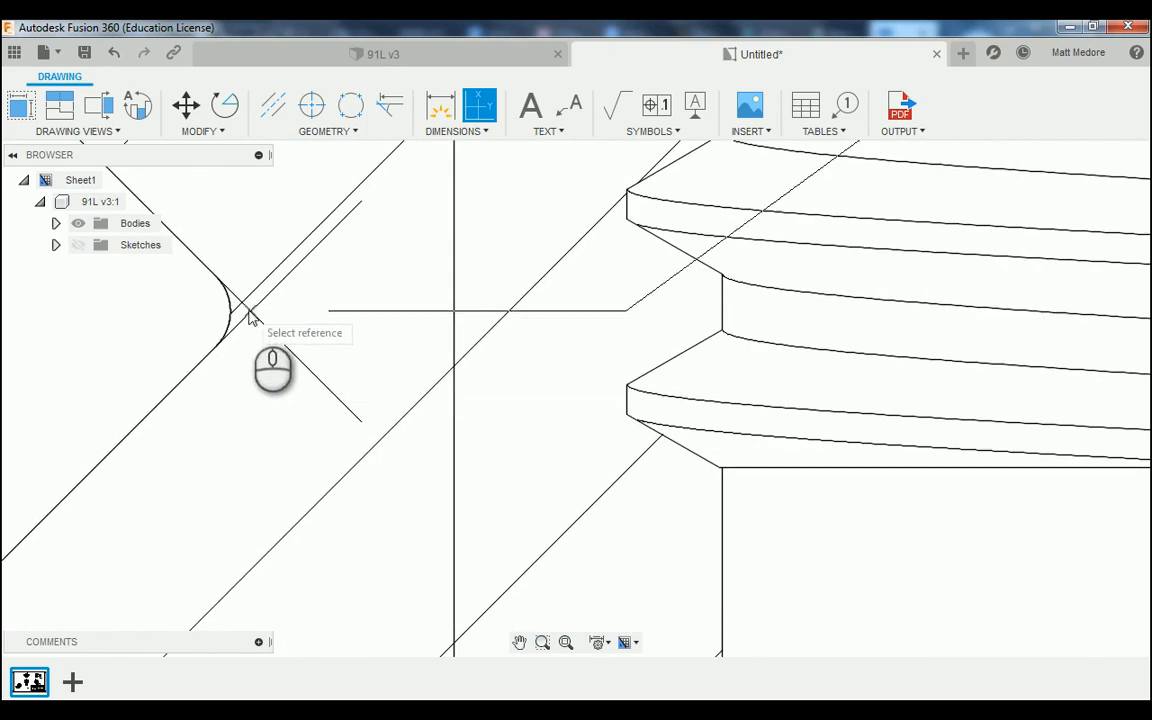
{"action": "left_click", "coordinate": [251, 314]}
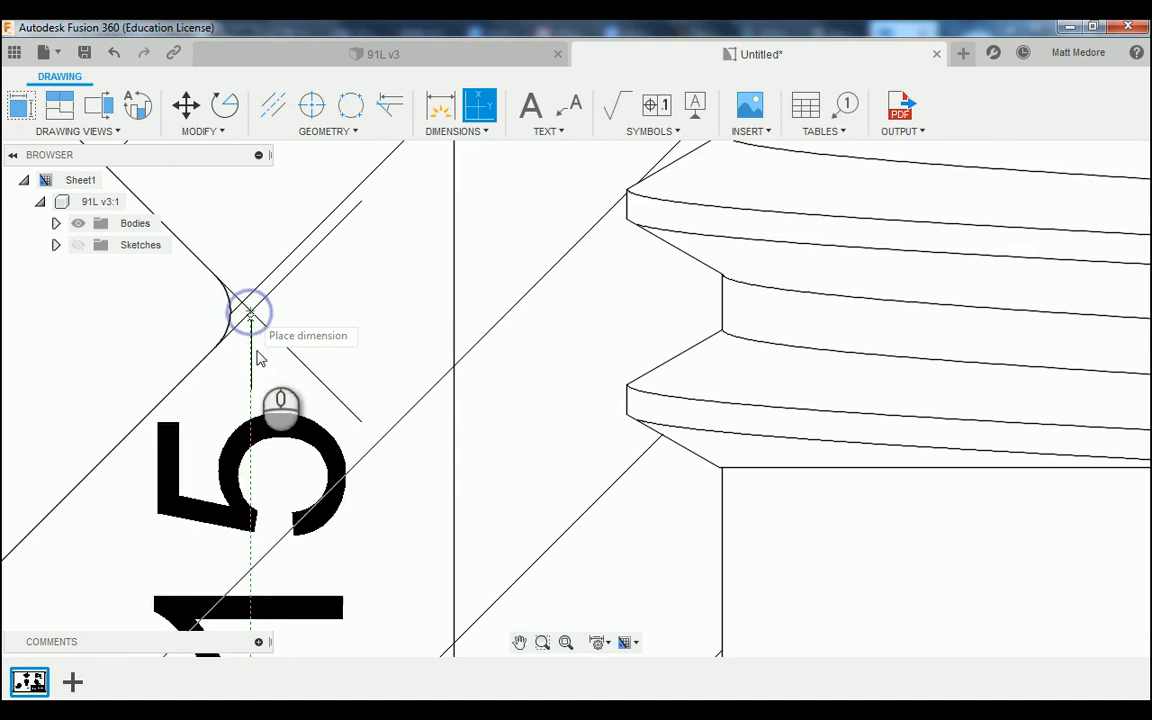
{"action": "scroll", "coordinate": [278, 520], "scroll_direction": "down", "scroll_amount": 3}
{"action": "scroll", "coordinate": [278, 522], "scroll_direction": "down", "scroll_amount": 5}
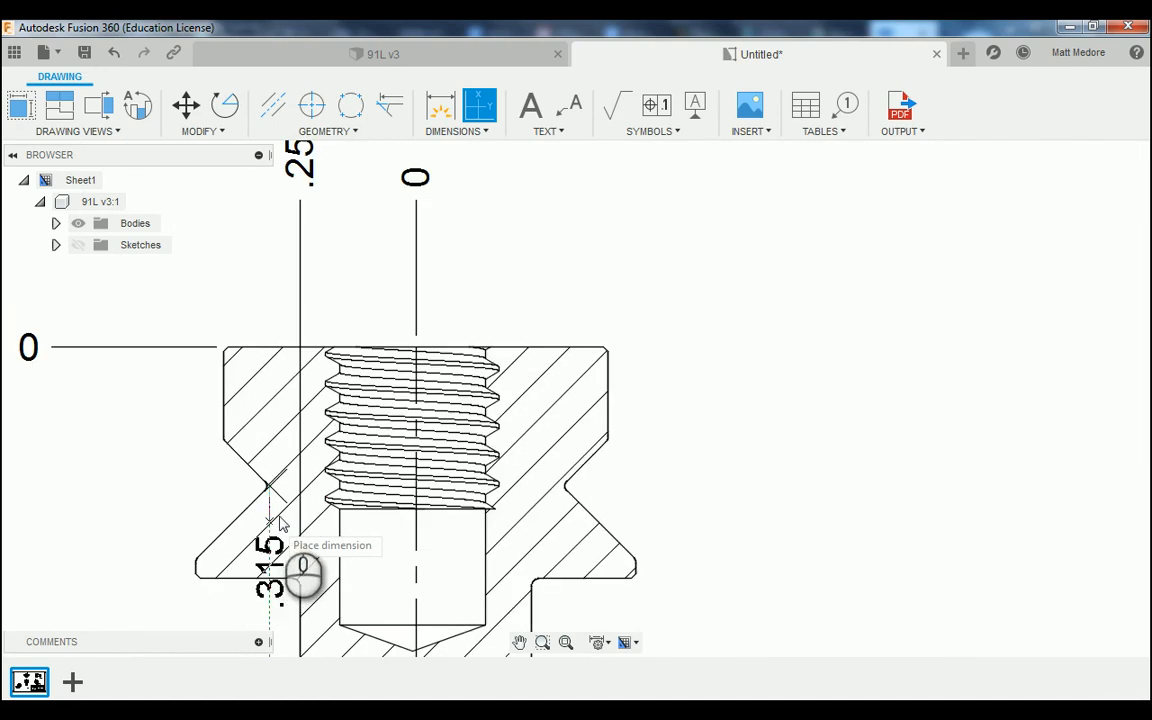
{"action": "scroll", "coordinate": [290, 370], "scroll_direction": "down", "scroll_amount": 3}
{"action": "scroll", "coordinate": [292, 350], "scroll_direction": "up", "scroll_amount": 2}
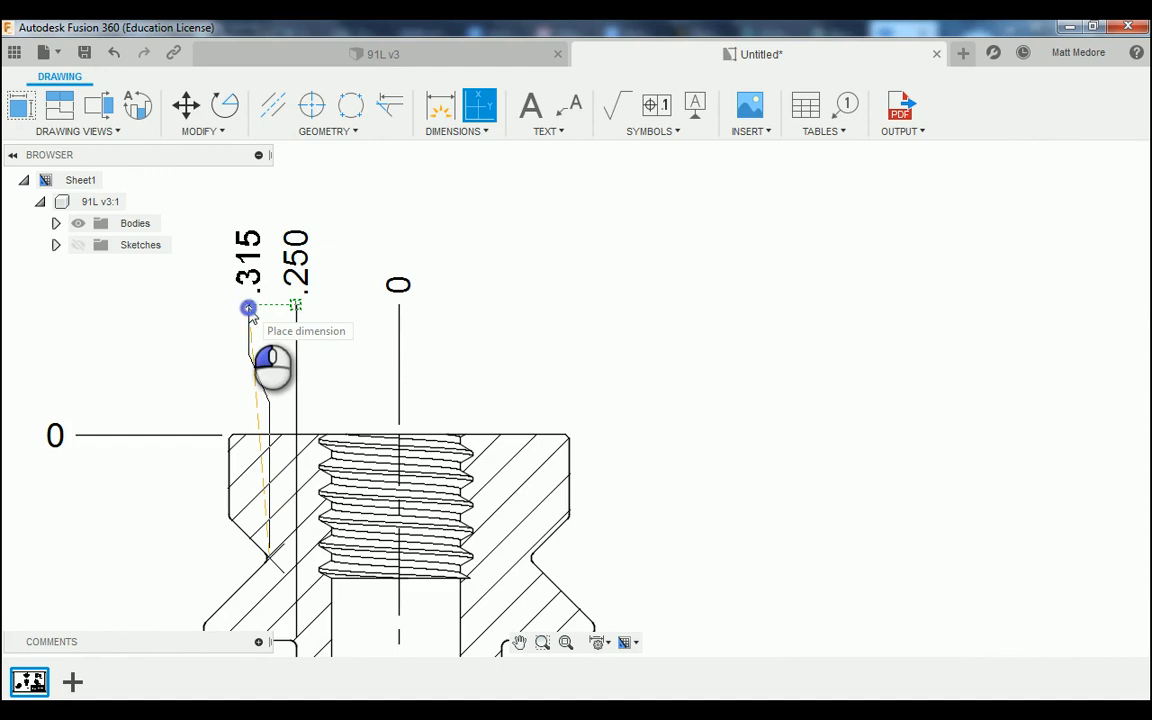
Add an ordinate dimension from the centerline to the head's left edge, placed beside and level with the V-groove dimension above the view
{"action": "scroll", "coordinate": [206, 320], "scroll_direction": "down", "scroll_amount": 3}
{"action": "scroll", "coordinate": [188, 334], "scroll_direction": "up", "scroll_amount": 5}
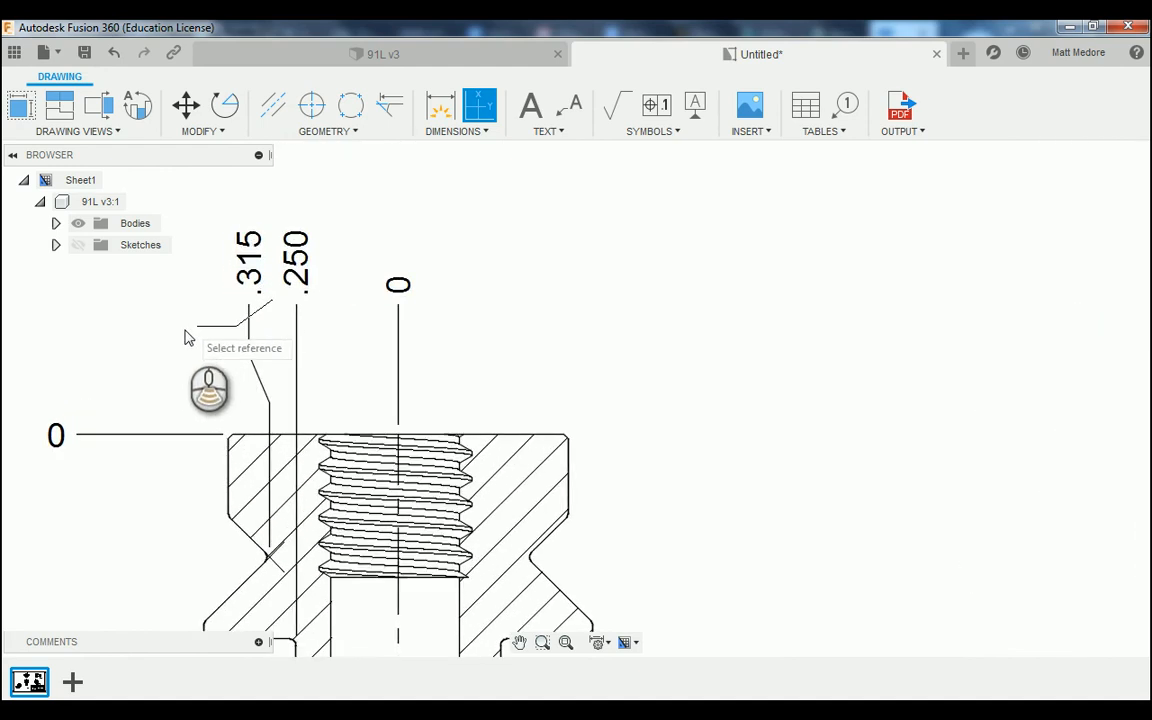
{"action": "scroll", "coordinate": [249, 500], "scroll_direction": "up", "scroll_amount": 4}
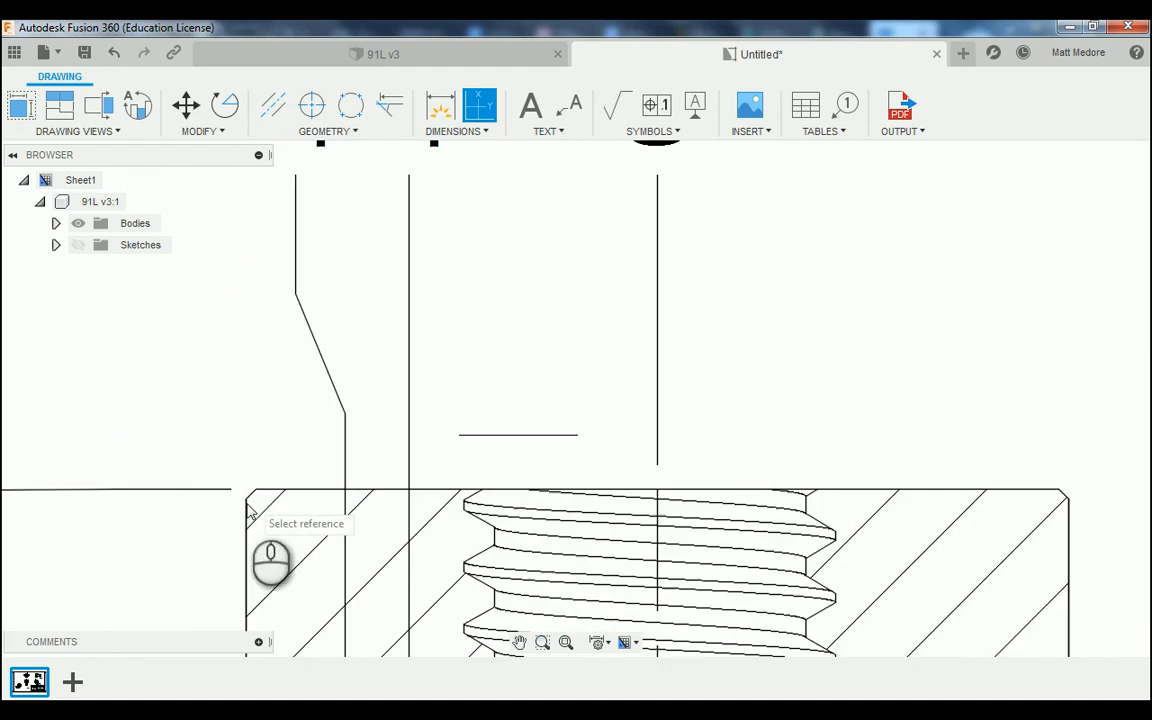
{"action": "left_click", "coordinate": [250, 493]}
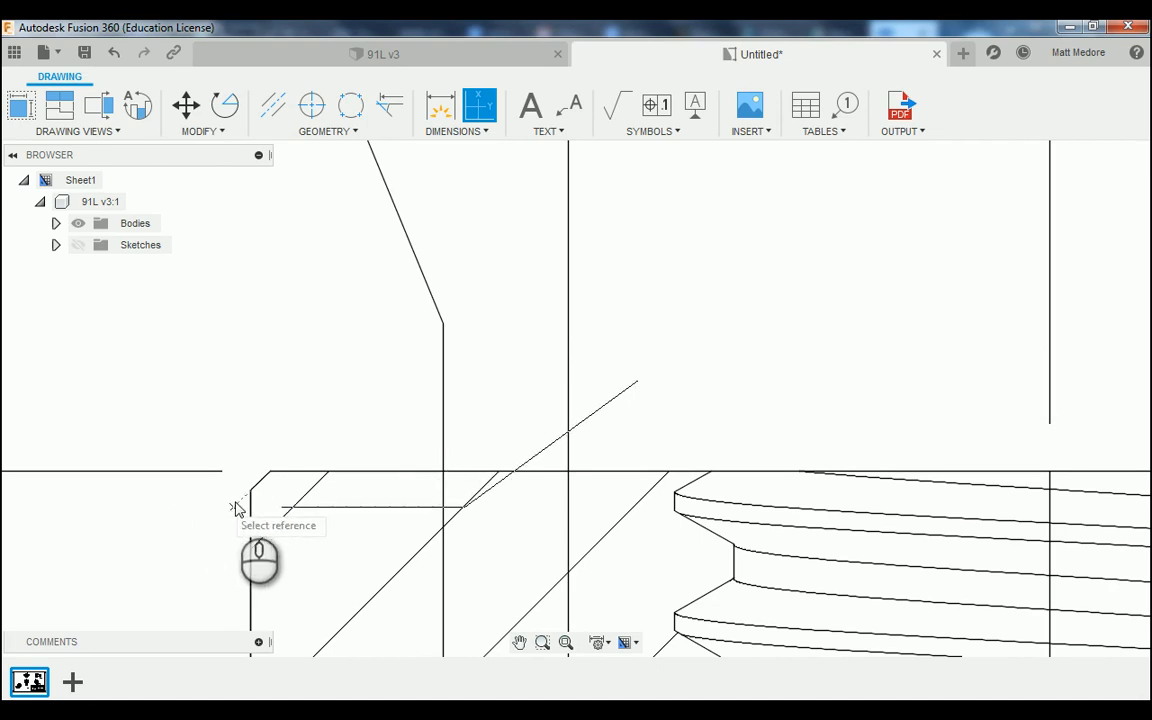
{"action": "left_click", "coordinate": [251, 492]}
{"action": "left_click", "coordinate": [251, 492]}
{"action": "scroll", "coordinate": [257, 452], "scroll_direction": "down", "scroll_amount": 5}
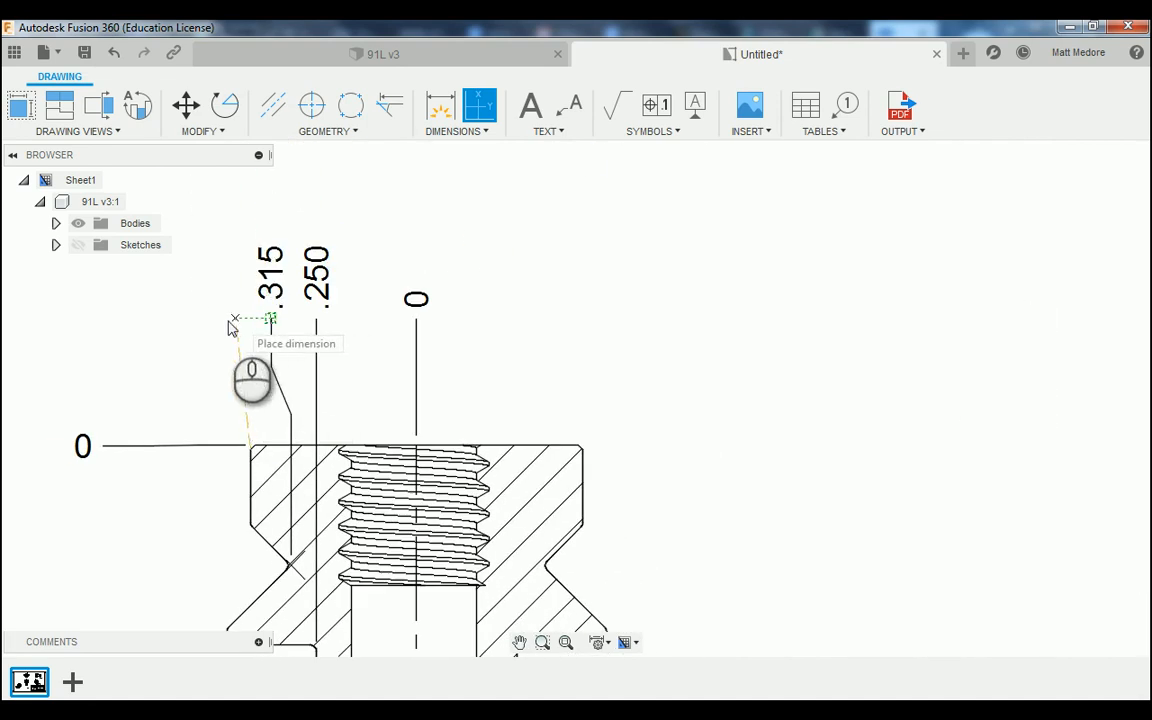
{"action": "scroll", "coordinate": [250, 335], "scroll_direction": "down", "scroll_amount": 2}
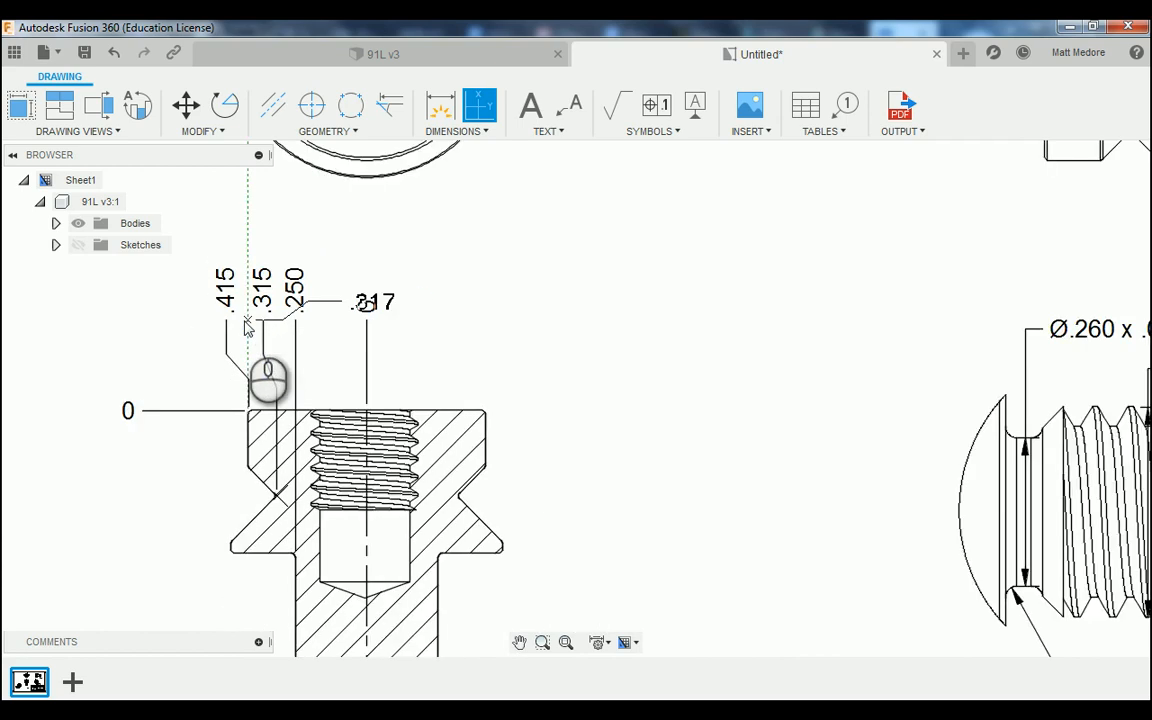
Add an ordinate dimension from the centerline to the flange's left edge, placed as the outermost dimension in the row above the view
{"action": "scroll", "coordinate": [185, 532], "scroll_direction": "up", "scroll_amount": 6}
{"action": "scroll", "coordinate": [265, 531], "scroll_direction": "up", "scroll_amount": 5}
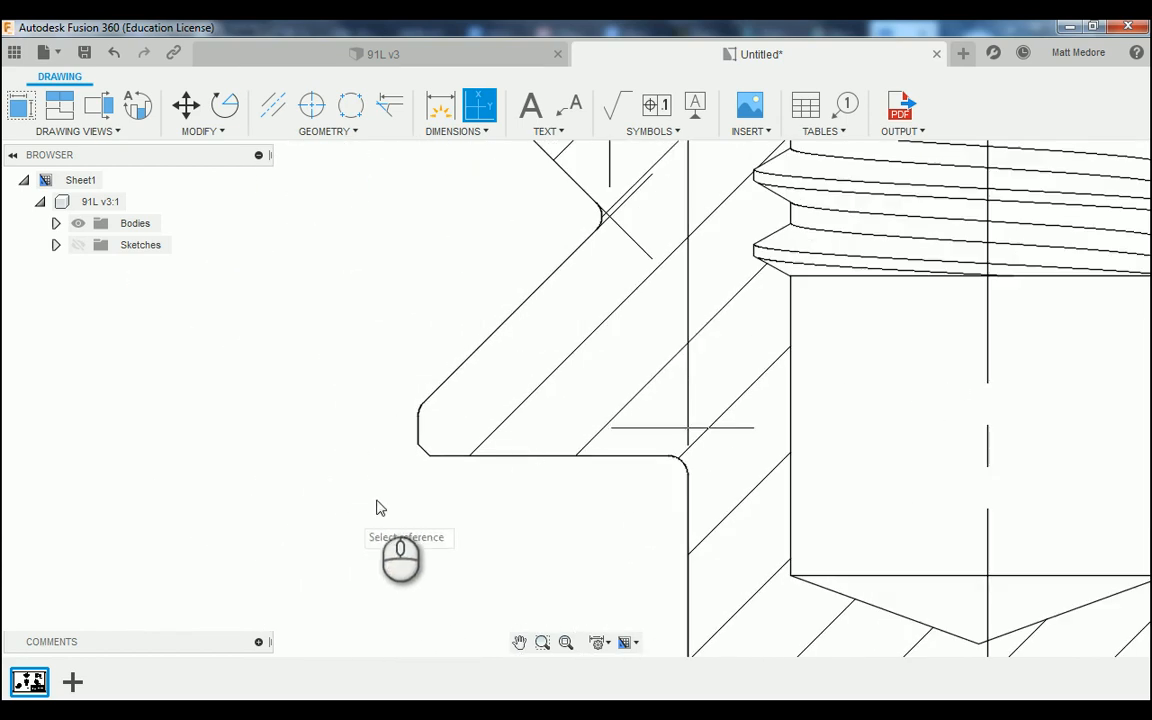
{"action": "left_click", "coordinate": [422, 418]}
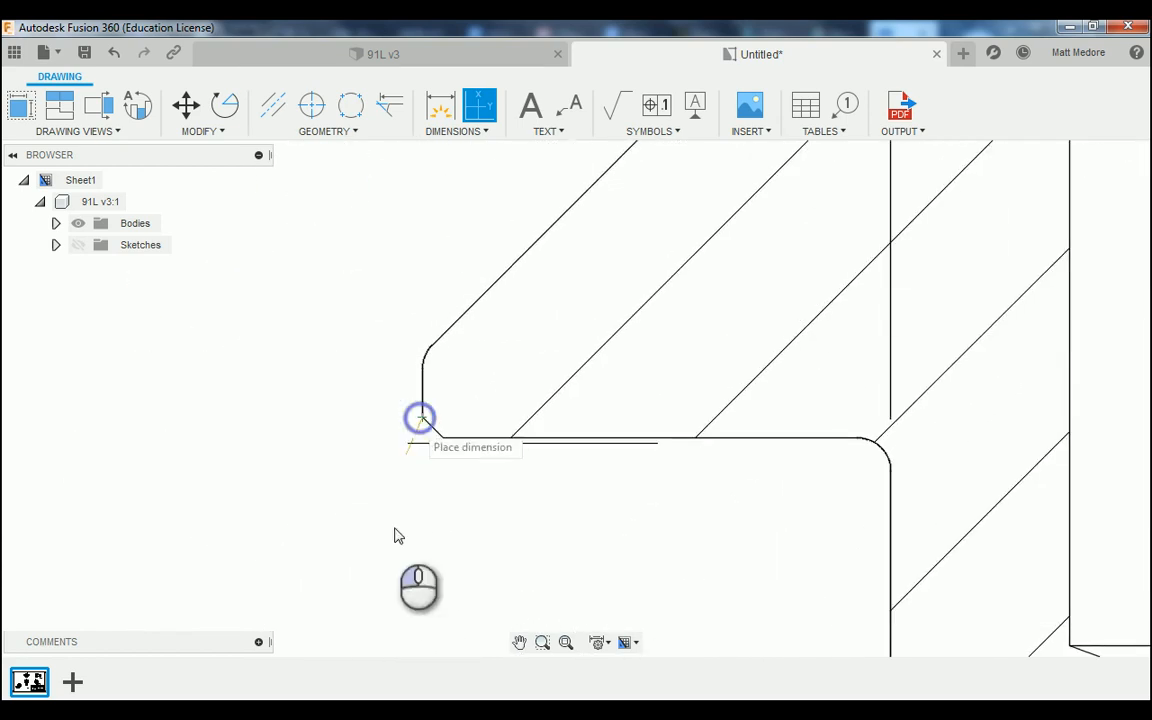
{"action": "scroll", "coordinate": [385, 560], "scroll_direction": "down", "scroll_amount": 6}
{"action": "scroll", "coordinate": [392, 440], "scroll_direction": "up", "scroll_amount": 2}
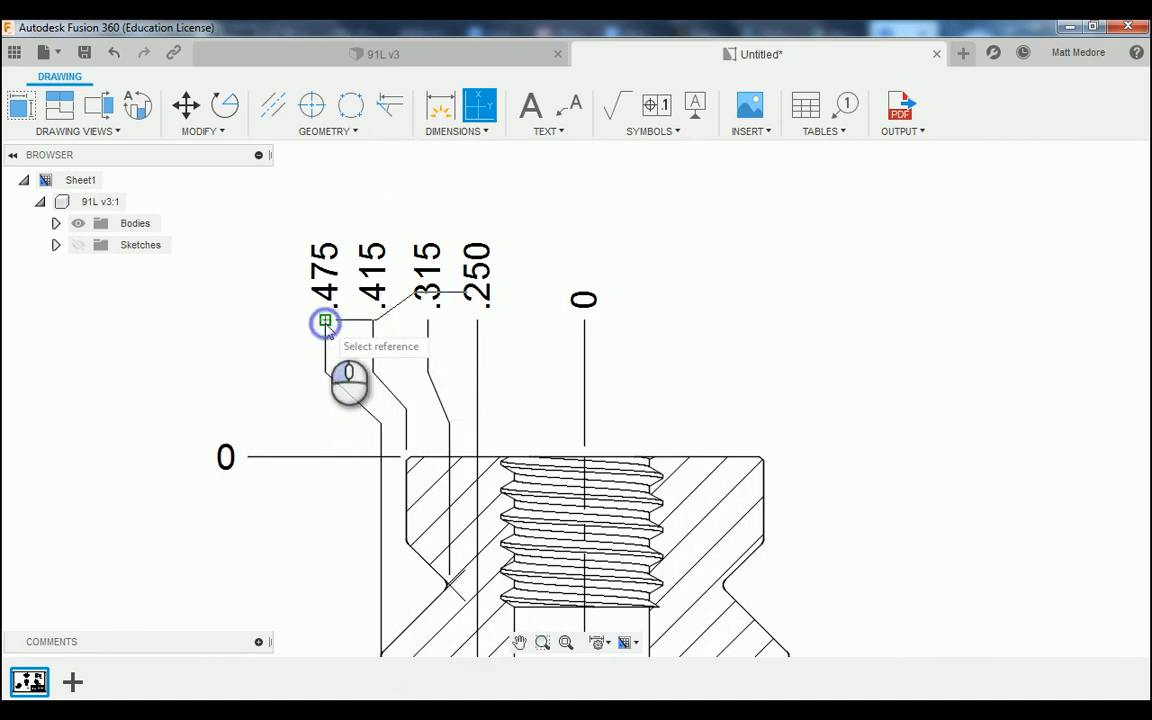
Add a vertical ordinate dimension to the lower end of the head's left straight side, placed beneath the zero dimension beside the view
{"action": "scroll", "coordinate": [288, 442], "scroll_direction": "down", "scroll_amount": 4}
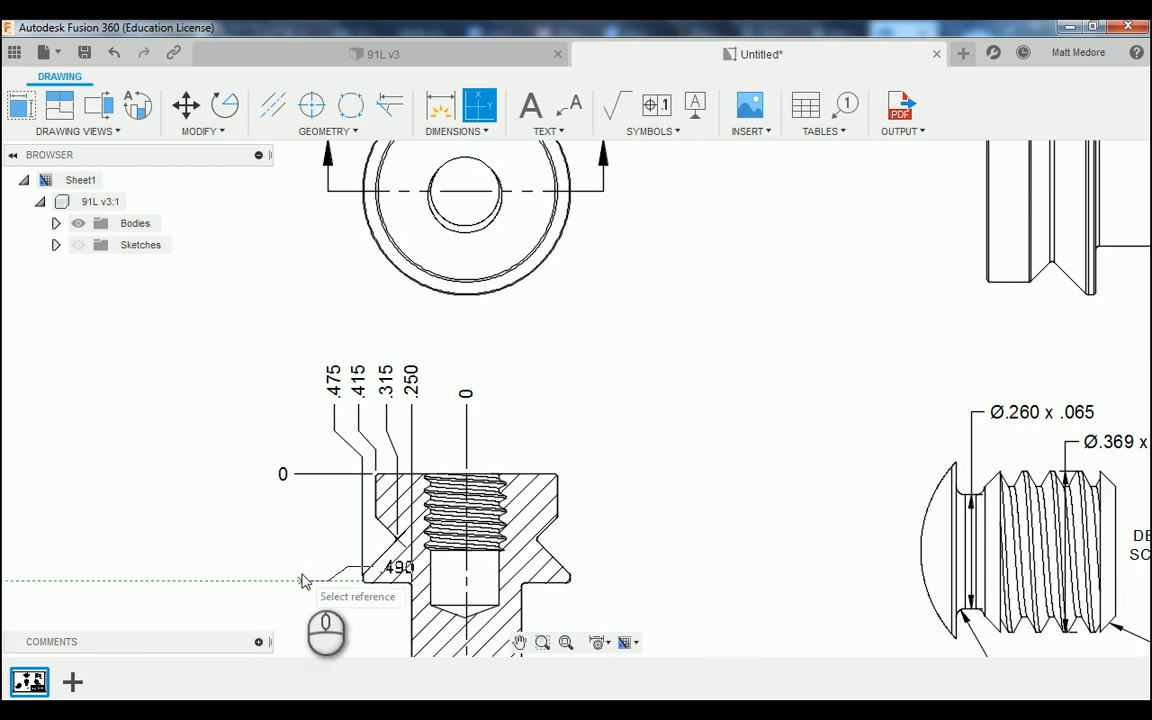
{"action": "scroll", "coordinate": [305, 582], "scroll_direction": "down", "scroll_amount": 4}
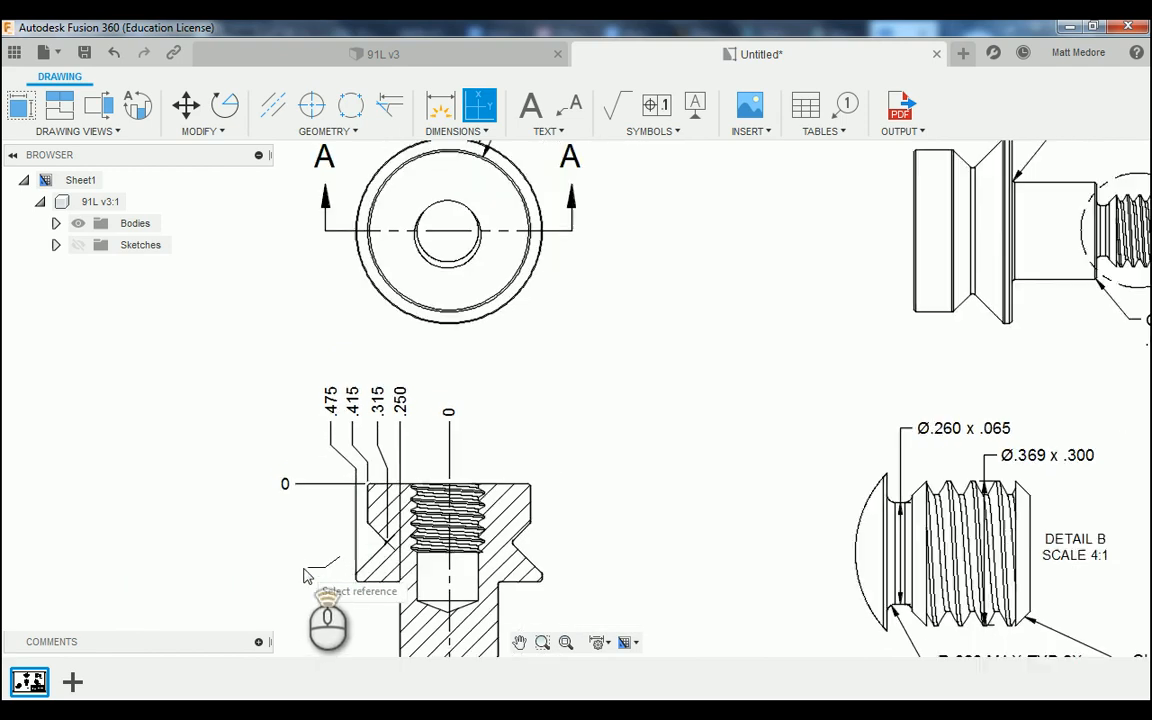
{"action": "scroll", "coordinate": [312, 600], "scroll_direction": "up", "scroll_amount": 4}
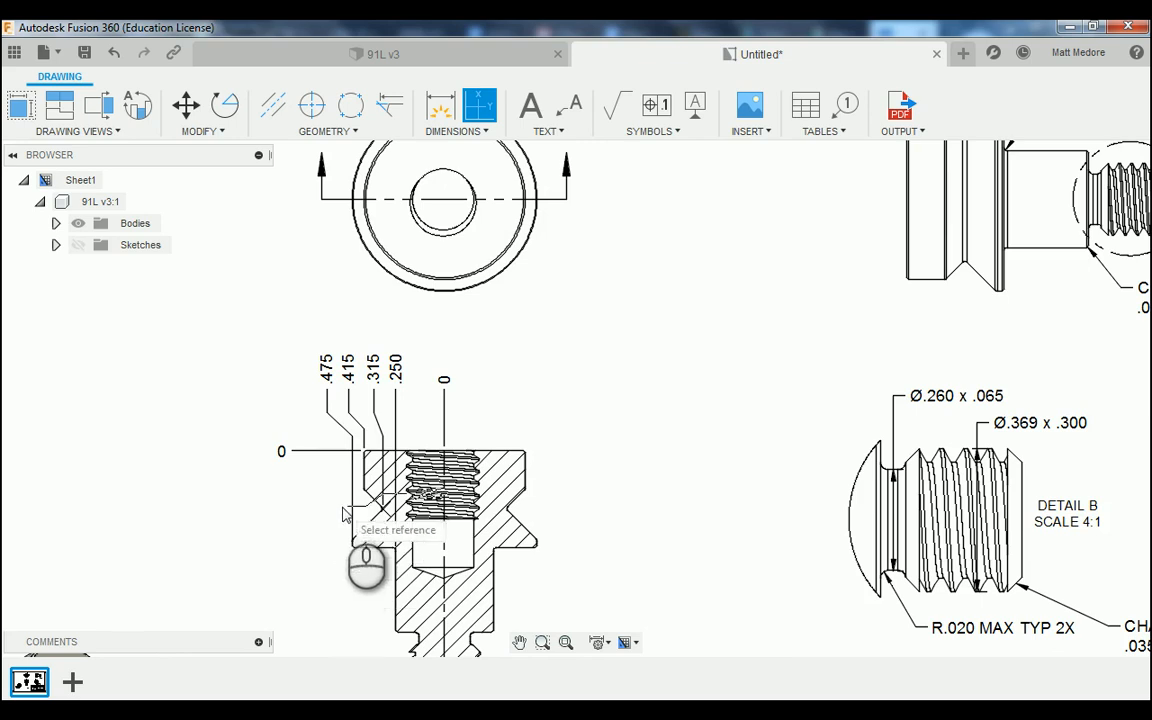
{"action": "scroll", "coordinate": [345, 512], "scroll_direction": "up", "scroll_amount": 5}
{"action": "scroll", "coordinate": [345, 512], "scroll_direction": "up", "scroll_amount": 5}
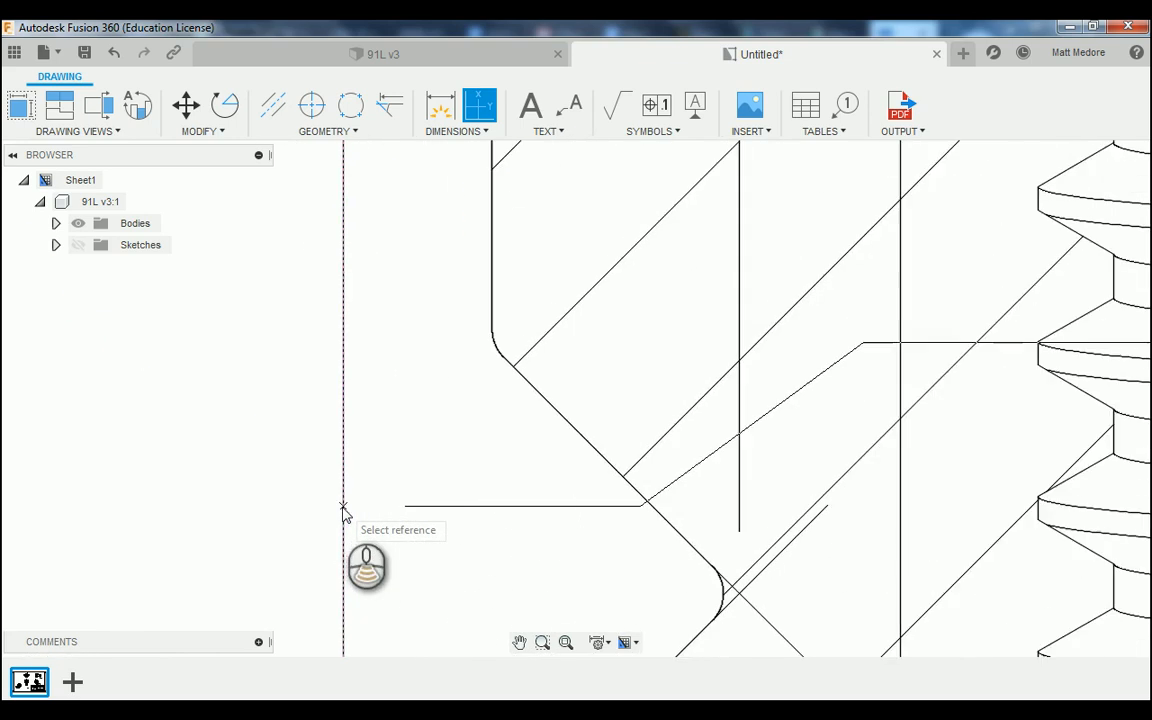
{"action": "scroll", "coordinate": [462, 465], "scroll_direction": "up", "scroll_amount": 3}
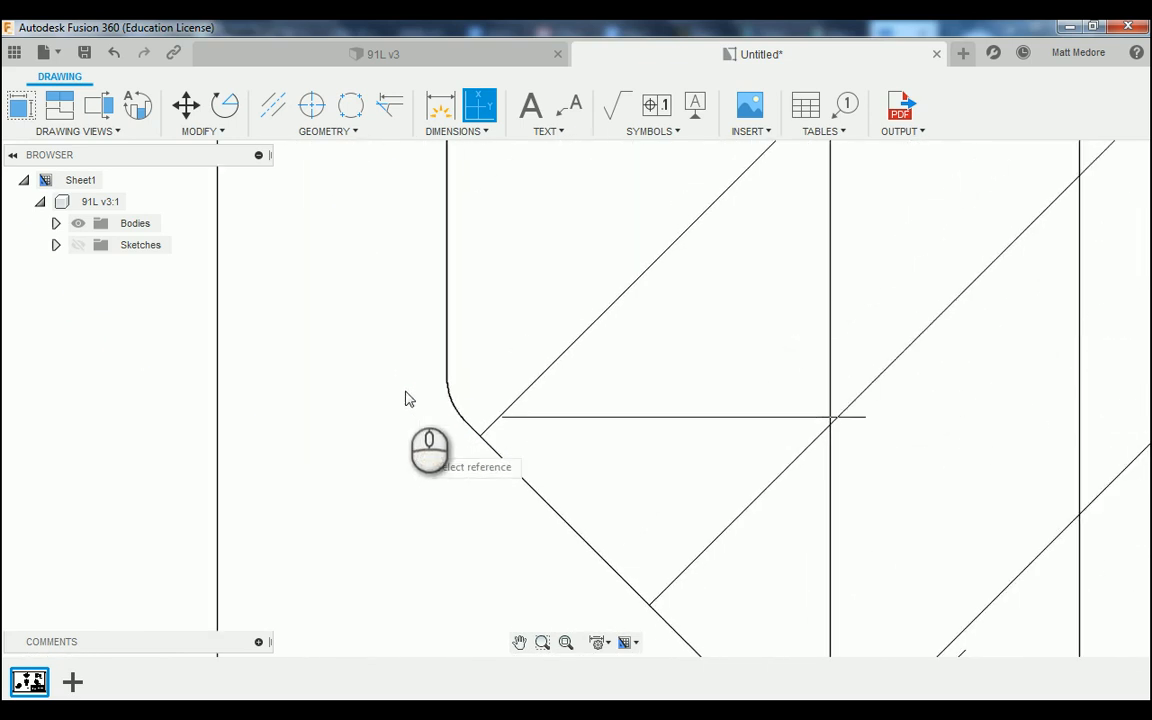
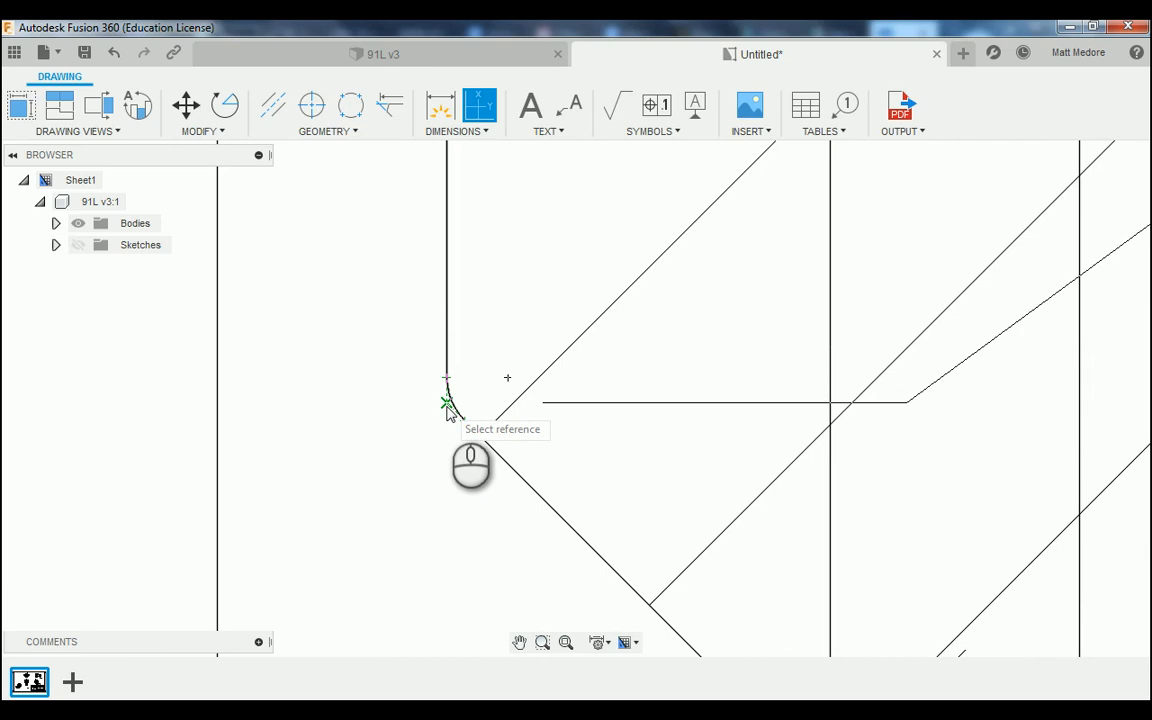
{"action": "scroll", "coordinate": [437, 414], "scroll_direction": "down", "scroll_amount": 5}
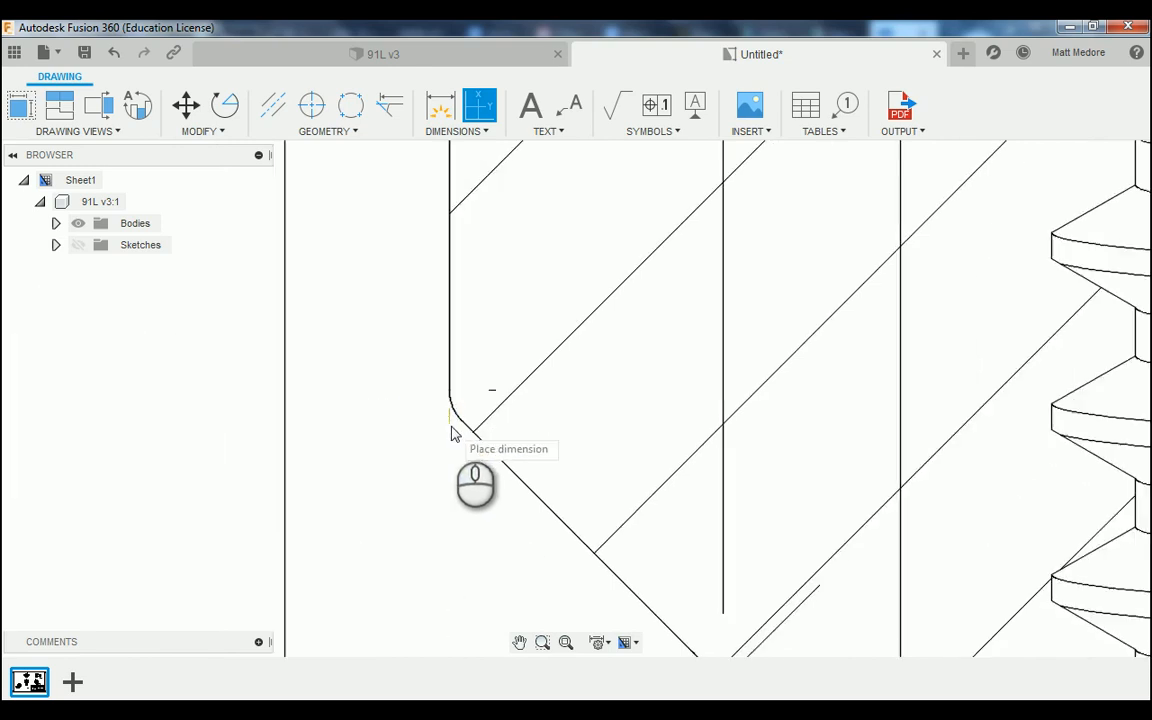
{"action": "scroll", "coordinate": [340, 430], "scroll_direction": "down", "scroll_amount": 5}
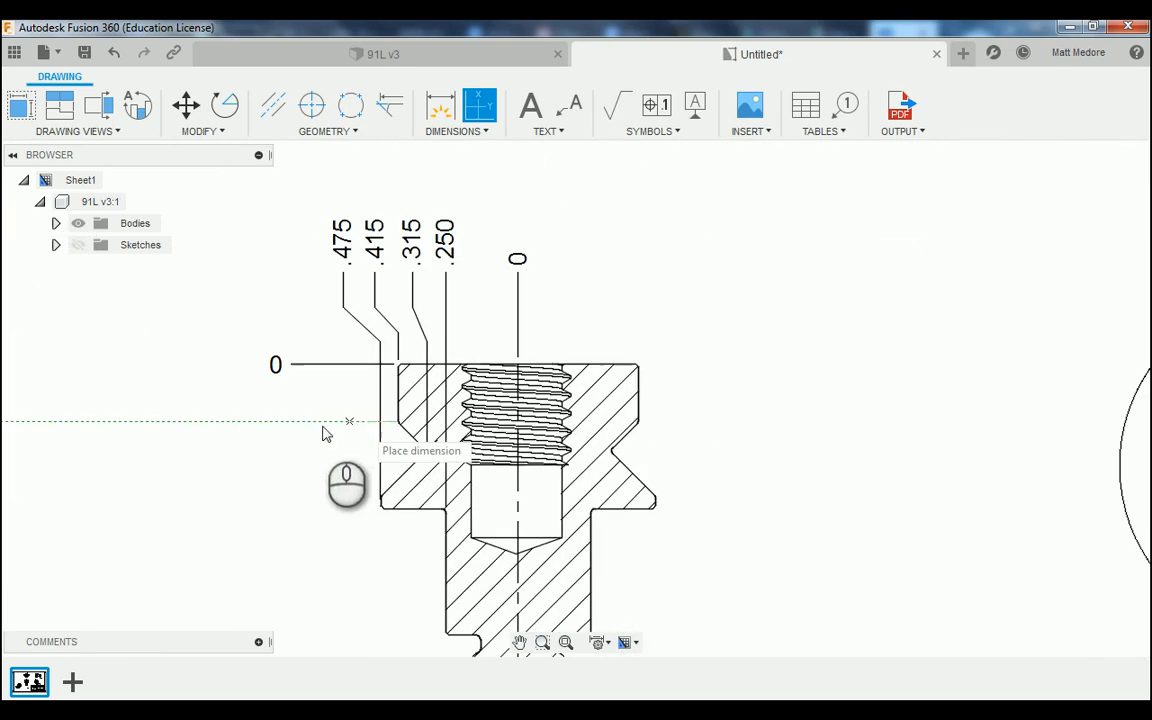
{"action": "scroll", "coordinate": [295, 400], "scroll_direction": "up", "scroll_amount": 3}
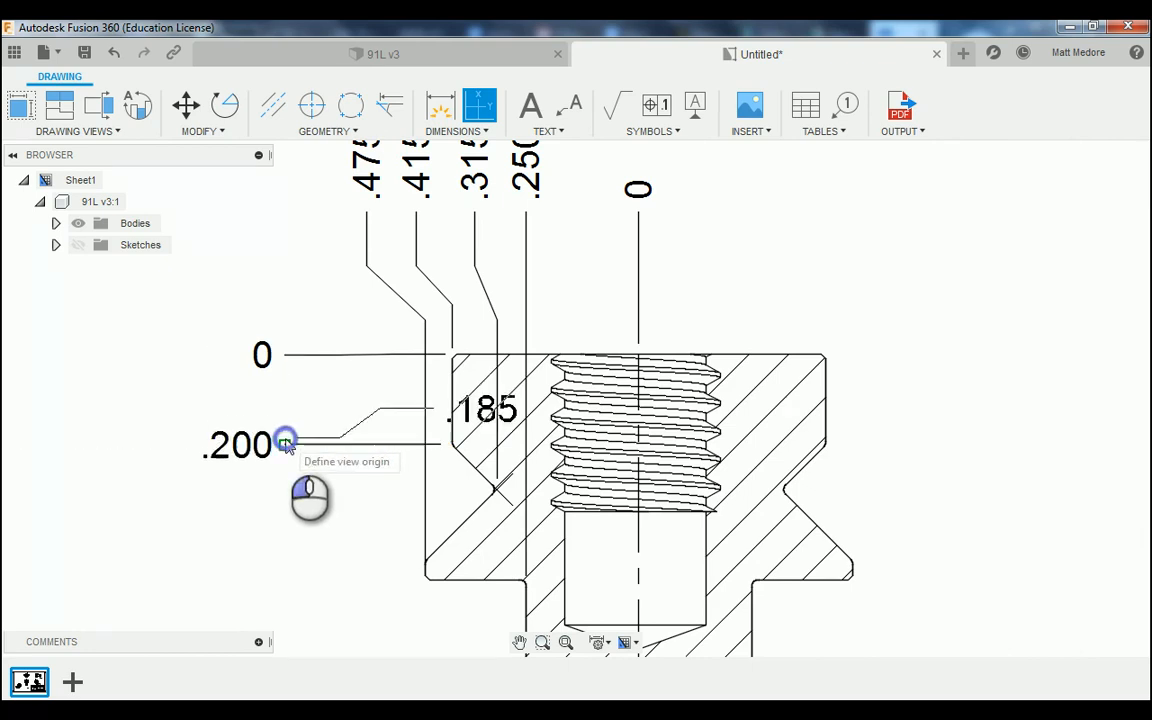
Add a vertical ordinate dimension from the top edge to the flange's underside, aligned with the other dimensions left of the section view
{"action": "scroll", "coordinate": [360, 507], "scroll_direction": "up", "scroll_amount": 5}
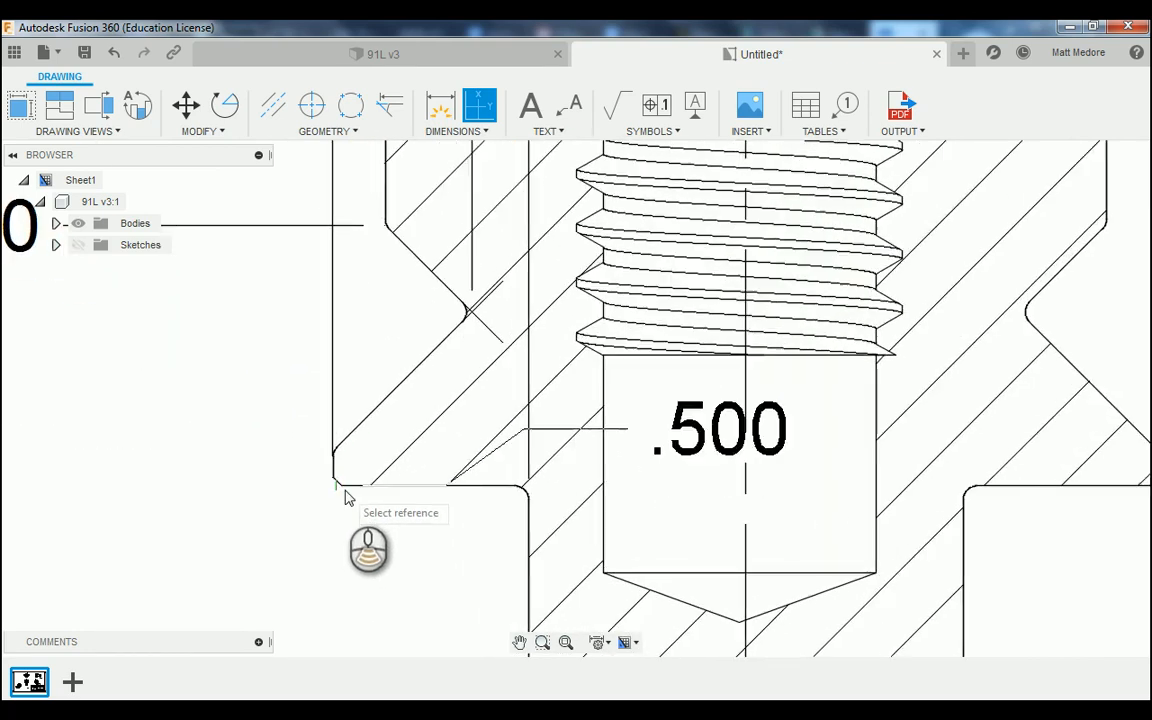
{"action": "left_click", "coordinate": [337, 484]}
{"action": "scroll", "coordinate": [345, 516], "scroll_direction": "down", "scroll_amount": 4}
{"action": "scroll", "coordinate": [248, 400], "scroll_direction": "up", "scroll_amount": 2}
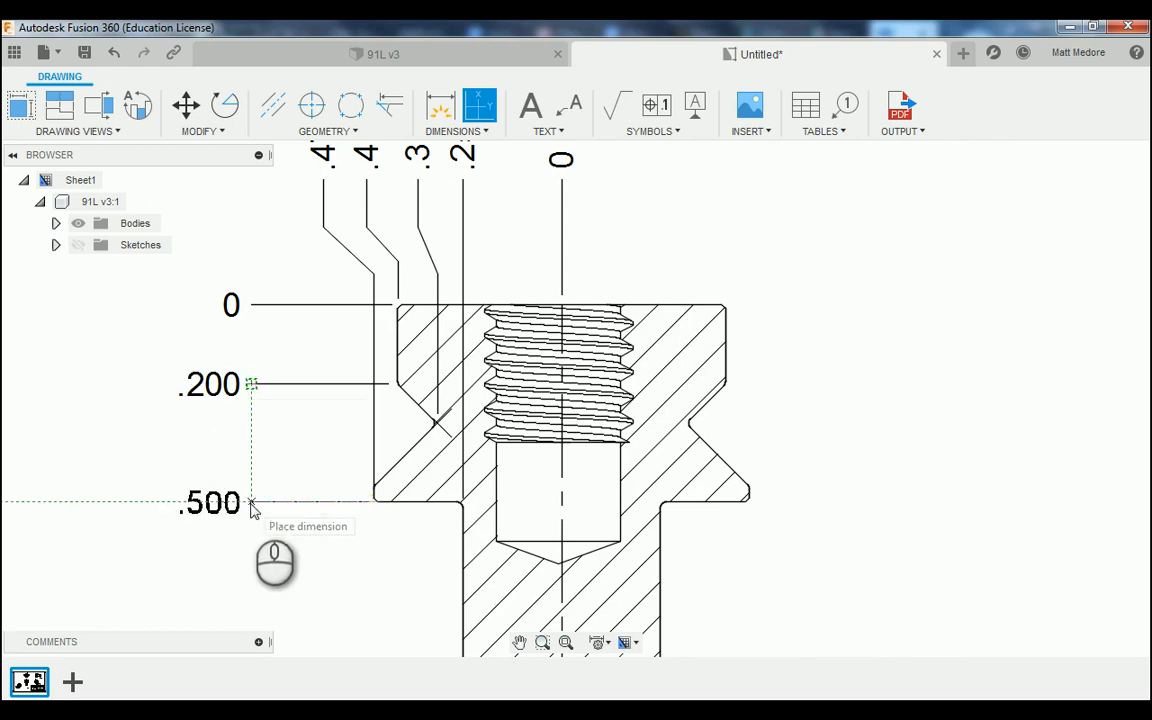
{"action": "left_click", "coordinate": [252, 508]}
Add a vertical ordinate dimension to the left V-groove's theoretical intersection, aligned between the head-side and flange-underside dimensions
{"action": "scroll", "coordinate": [373, 455], "scroll_direction": "up", "scroll_amount": 6}
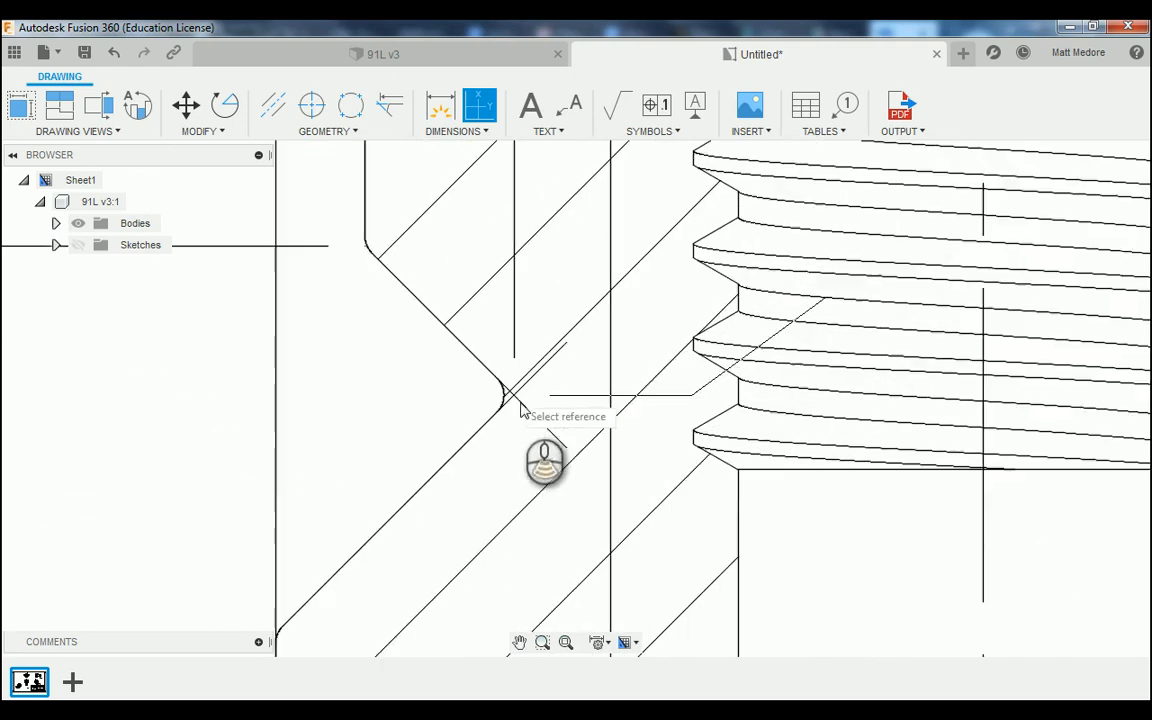
{"action": "scroll", "coordinate": [516, 404], "scroll_direction": "up", "scroll_amount": 2}
{"action": "left_click", "coordinate": [508, 400]}
{"action": "scroll", "coordinate": [540, 410], "scroll_direction": "down", "scroll_amount": 2}
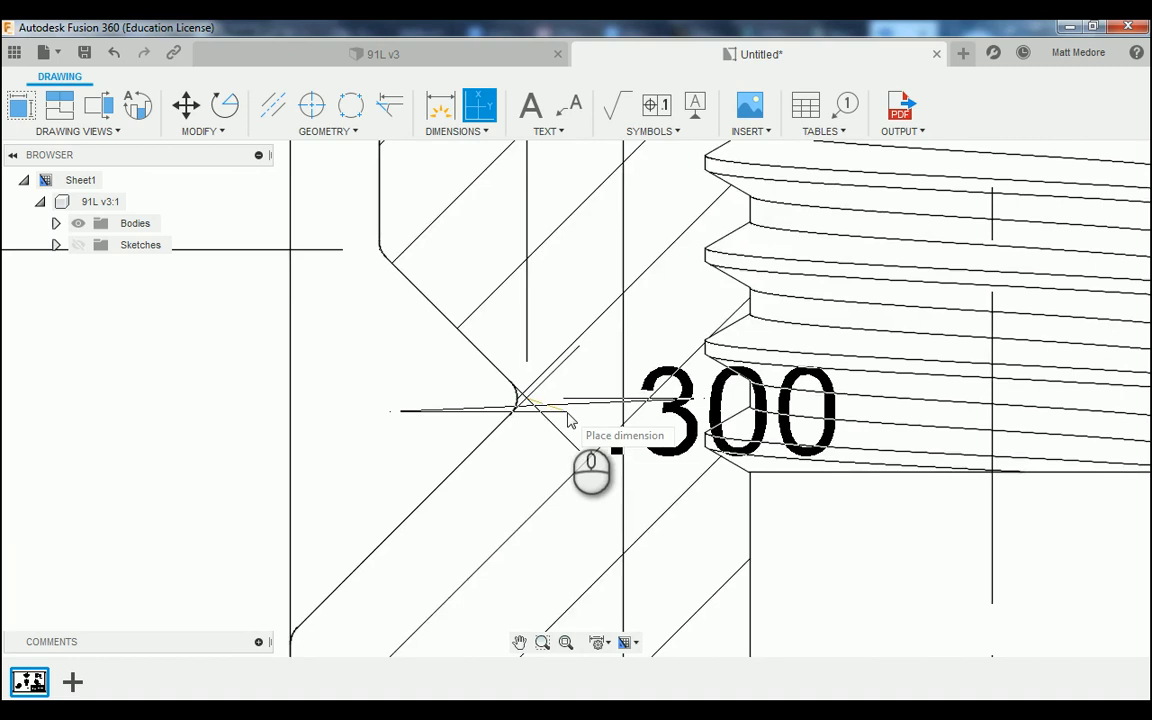
{"action": "scroll", "coordinate": [567, 420], "scroll_direction": "down", "scroll_amount": 3}
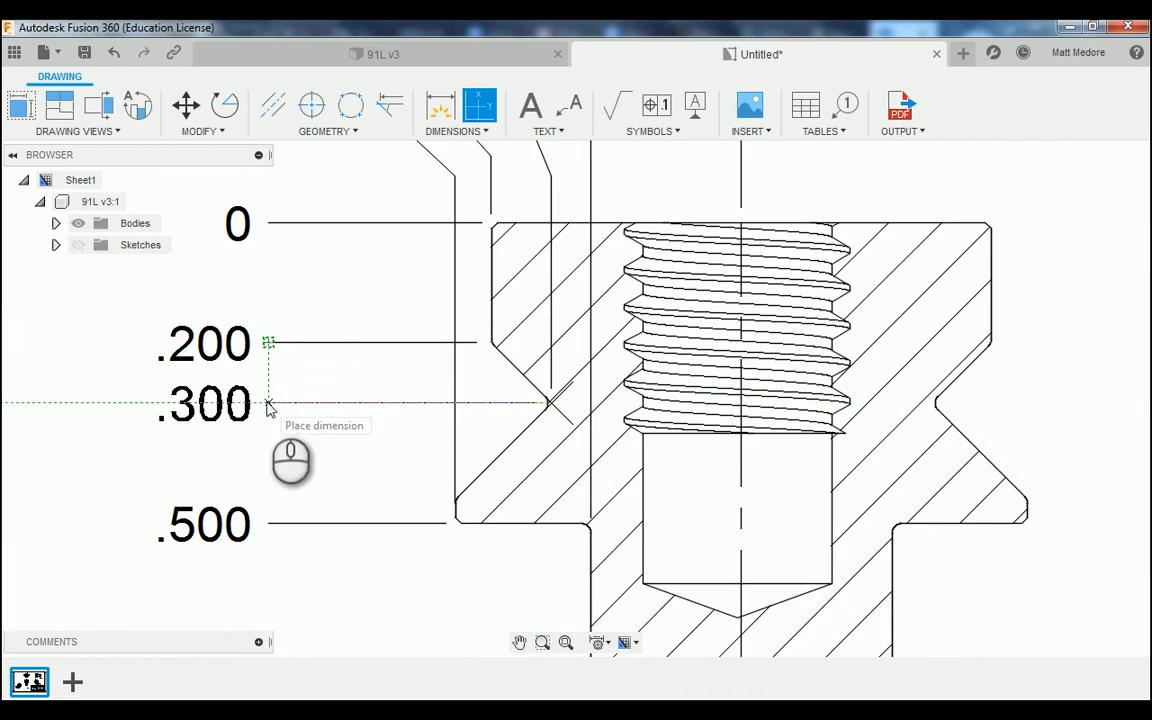
{"action": "left_click", "coordinate": [268, 405]}
{"action": "scroll", "coordinate": [268, 410], "scroll_direction": "down", "scroll_amount": 5}
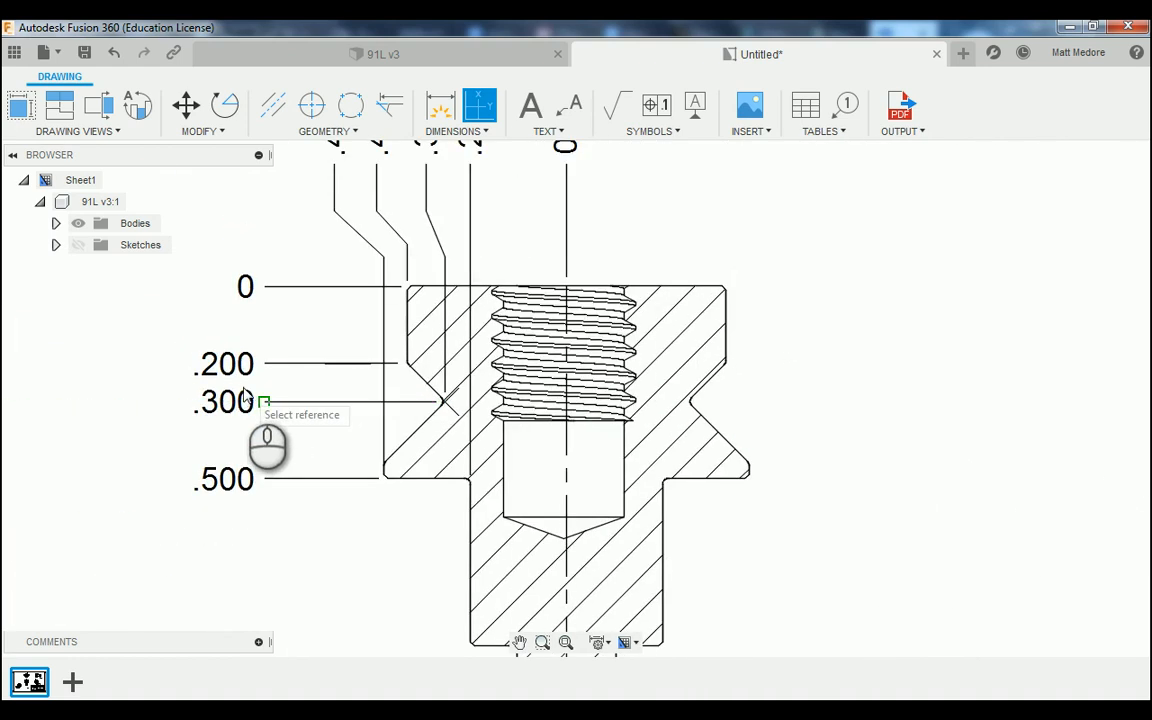
Add a vertical ordinate dimension to the lower end of the wide shank, aligned with the other dimensions left of the section view
{"action": "scroll", "coordinate": [331, 546], "scroll_direction": "up", "scroll_amount": 6}
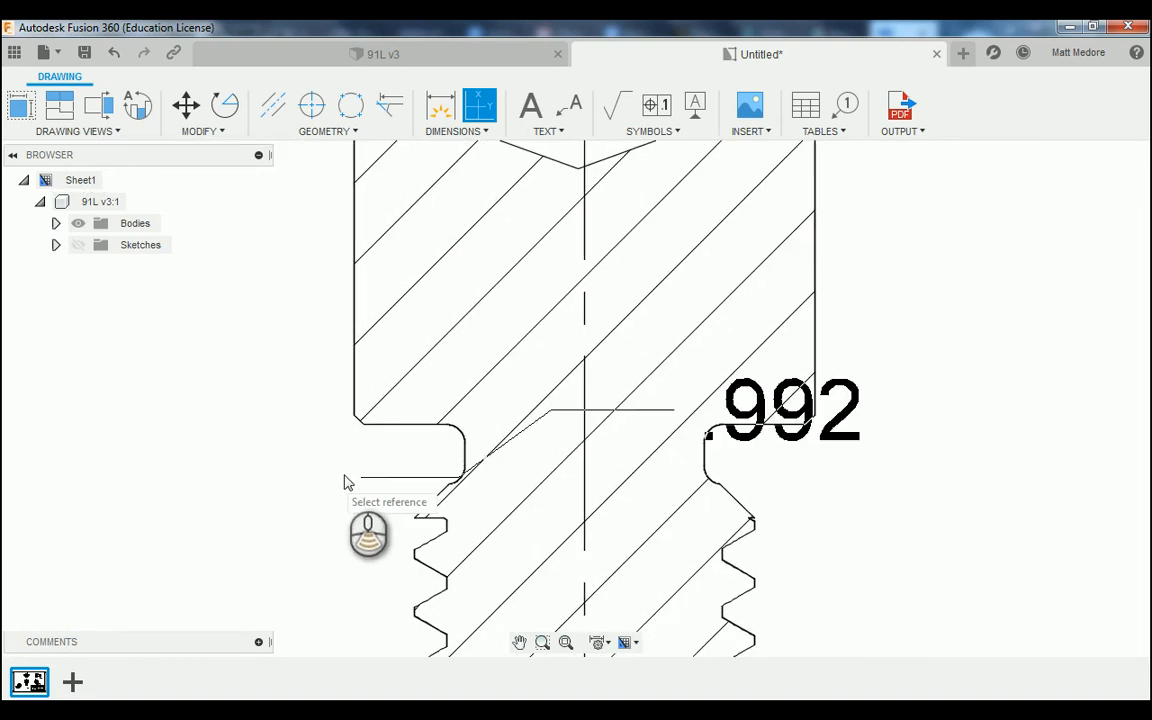
{"action": "left_click", "coordinate": [367, 420]}
{"action": "scroll", "coordinate": [368, 420], "scroll_direction": "down", "scroll_amount": 6}
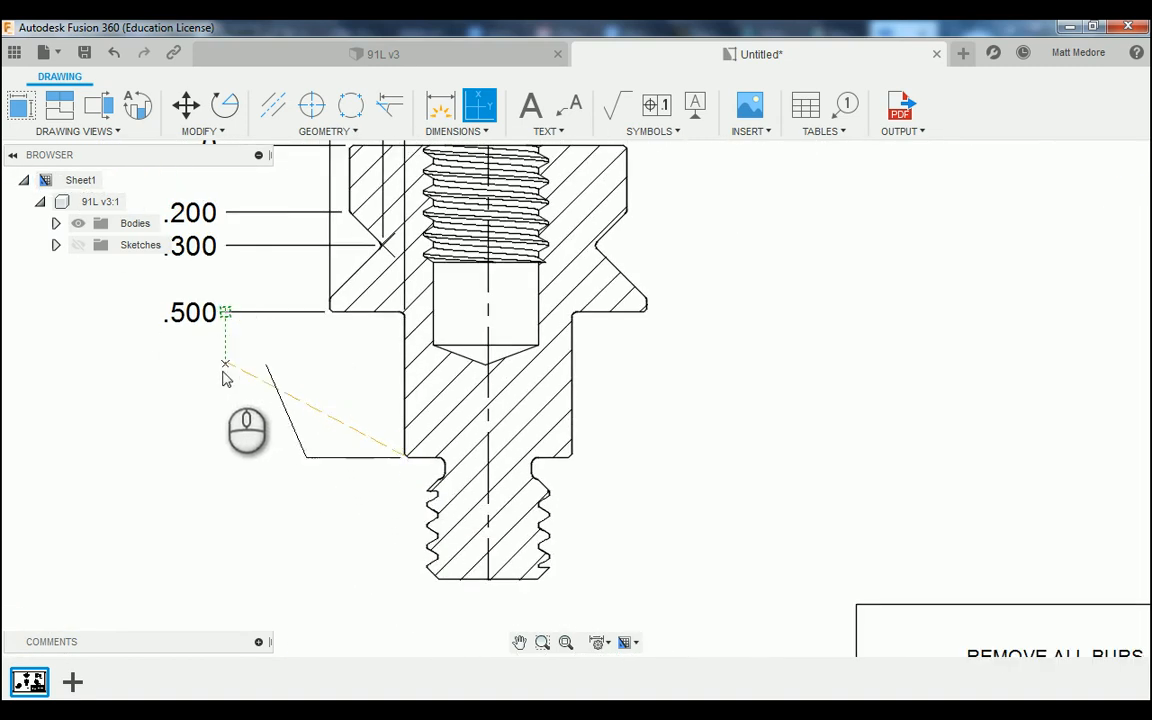
{"action": "left_click", "coordinate": [225, 460]}
Add a vertical ordinate dimension to the lower end of the undercut above the external thread, jogged just beneath the shank-end dimension
{"action": "scroll", "coordinate": [437, 481], "scroll_direction": "up", "scroll_amount": 4}
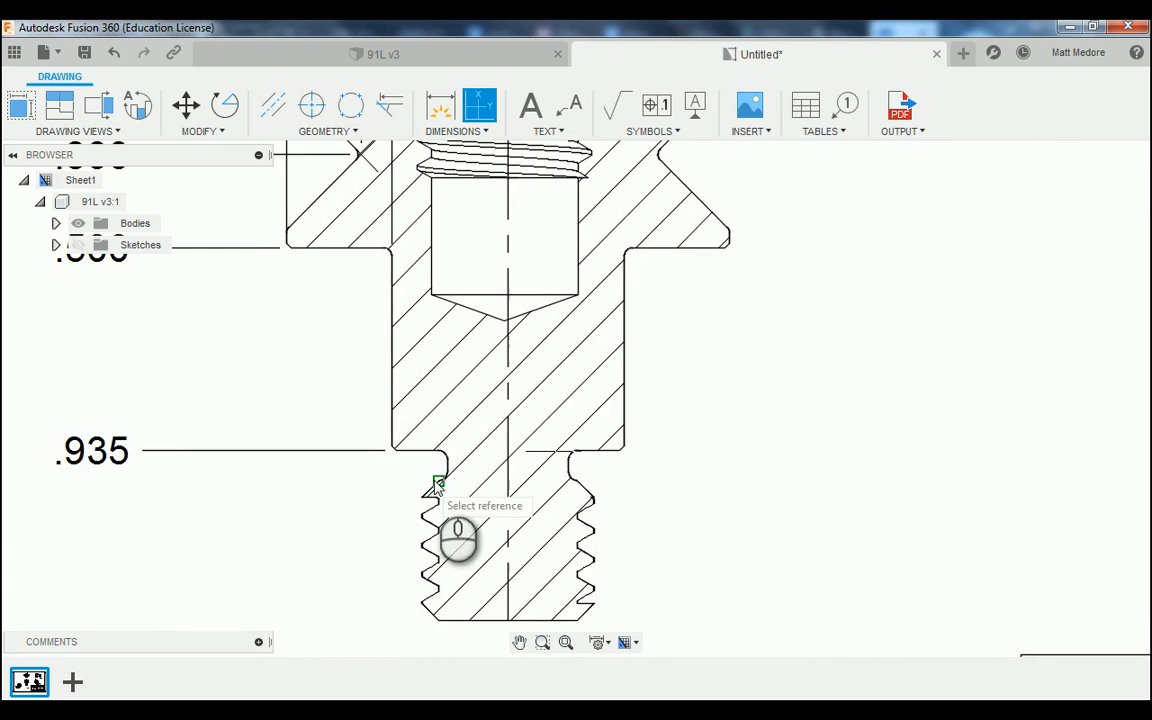
{"action": "scroll", "coordinate": [437, 493], "scroll_direction": "up", "scroll_amount": 2}
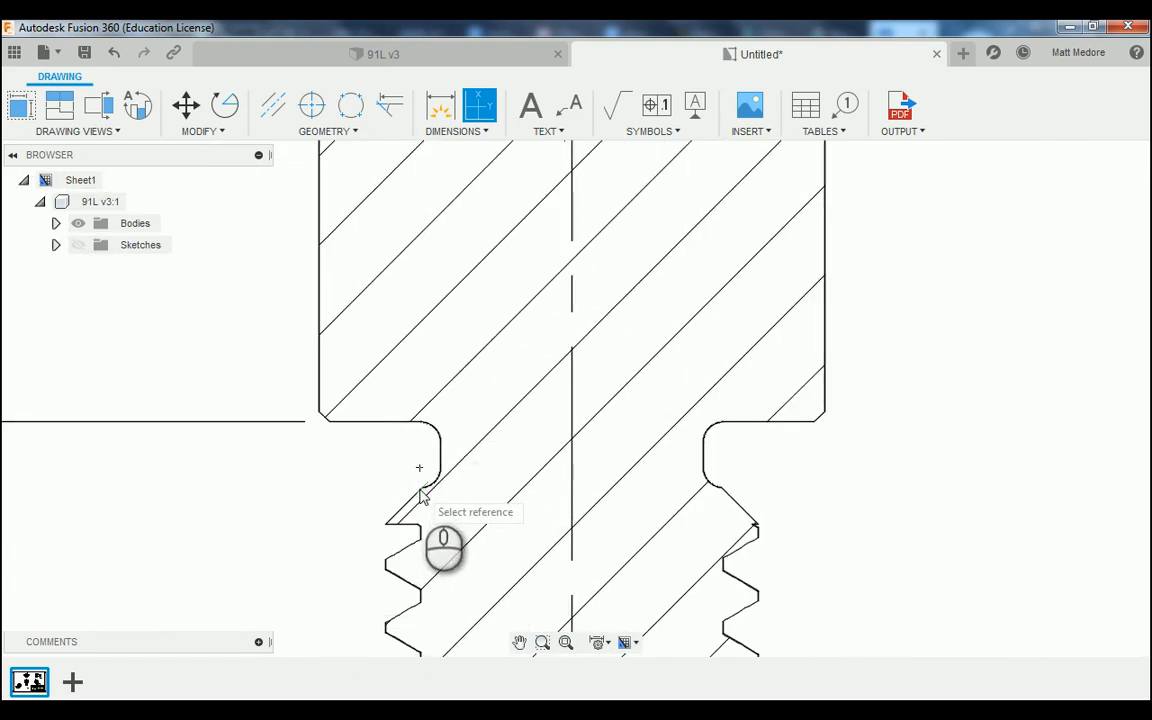
{"action": "scroll", "coordinate": [421, 490], "scroll_direction": "down", "scroll_amount": 5}
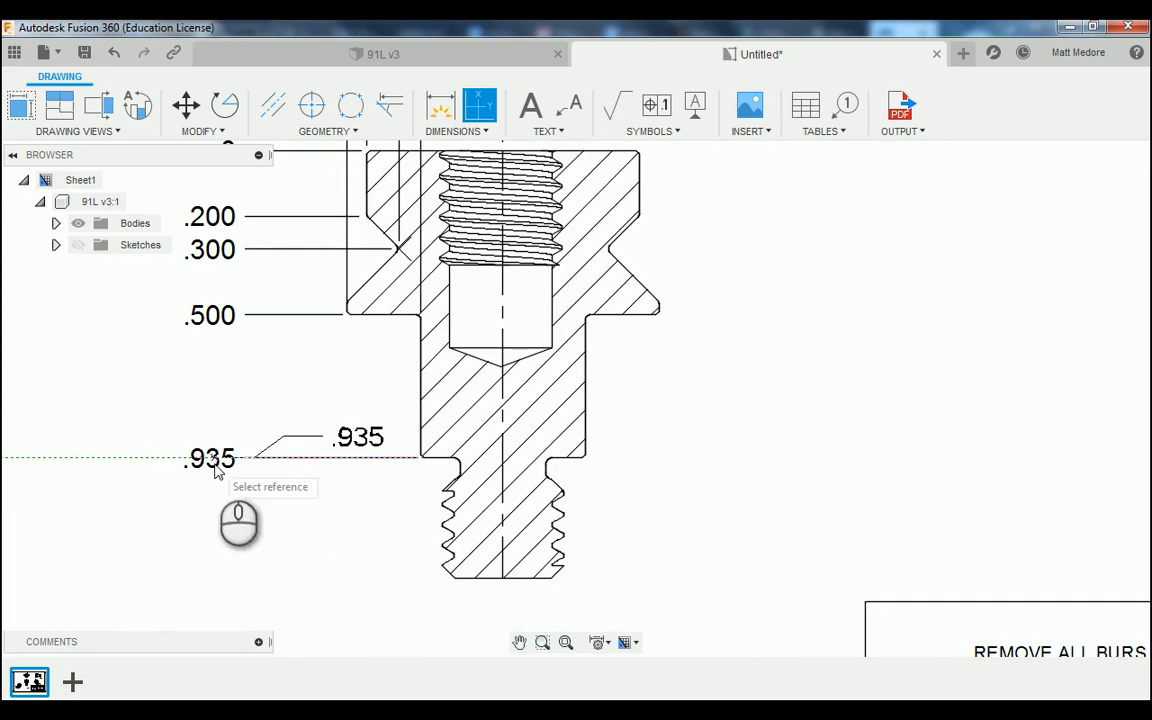
{"action": "scroll", "coordinate": [425, 492], "scroll_direction": "up", "scroll_amount": 5}
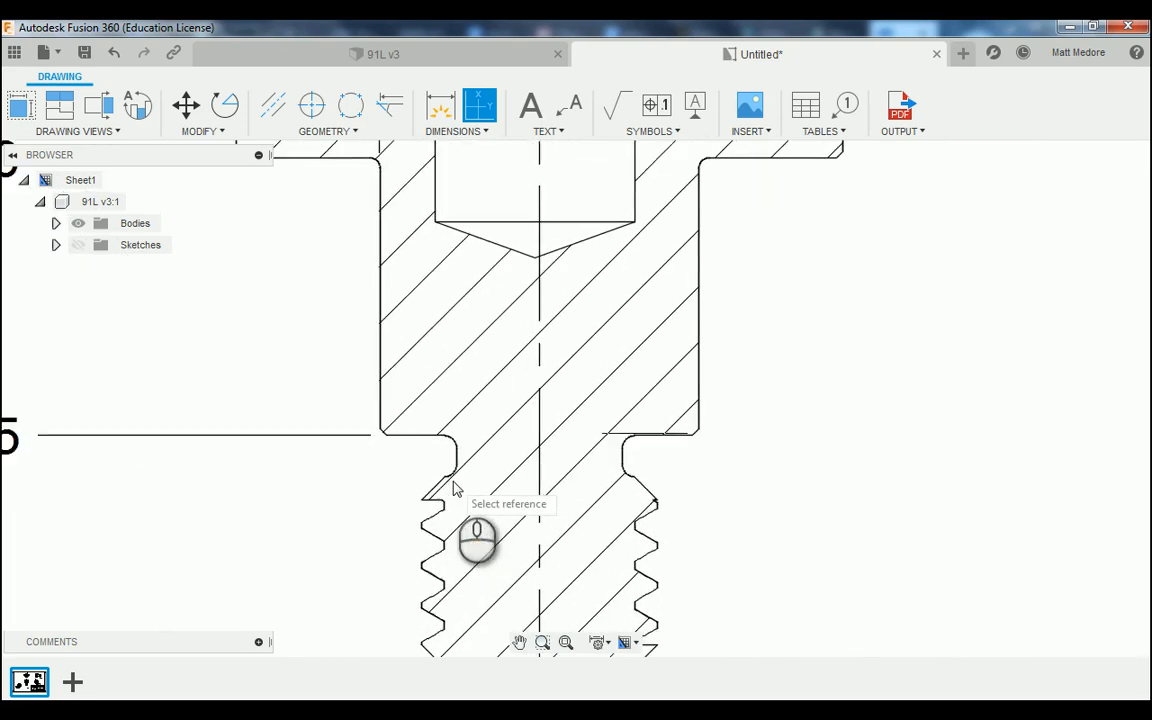
{"action": "scroll", "coordinate": [455, 488], "scroll_direction": "up", "scroll_amount": 4}
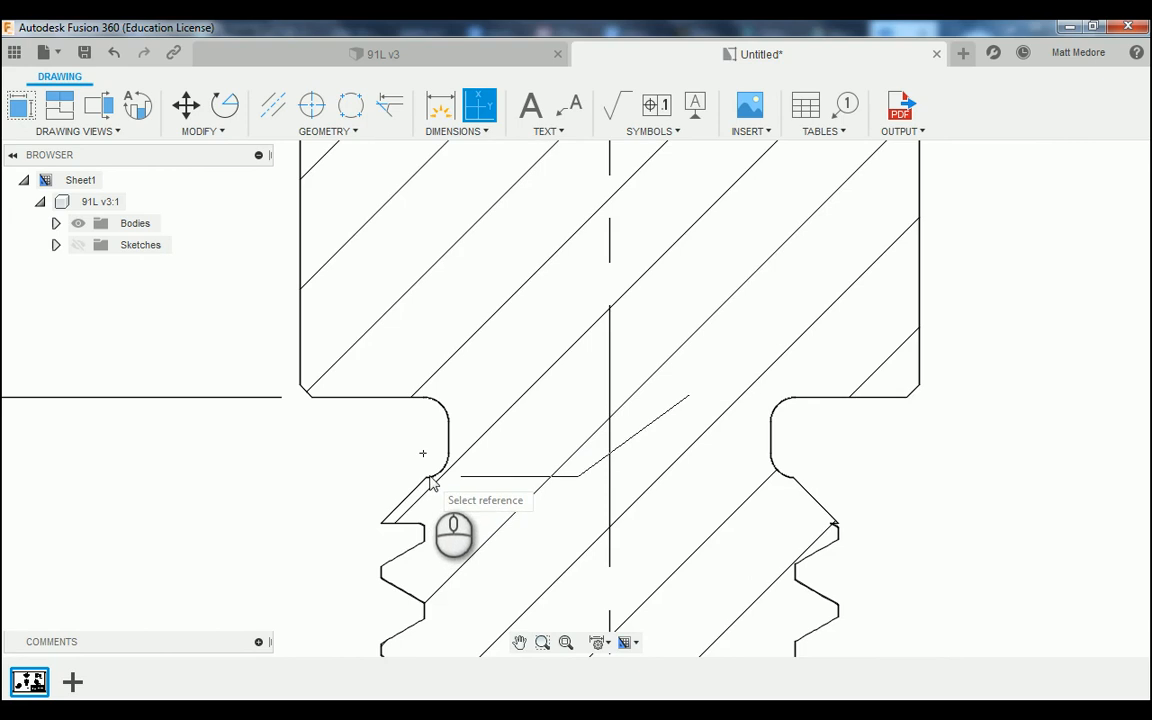
{"action": "left_click", "coordinate": [480, 108]}
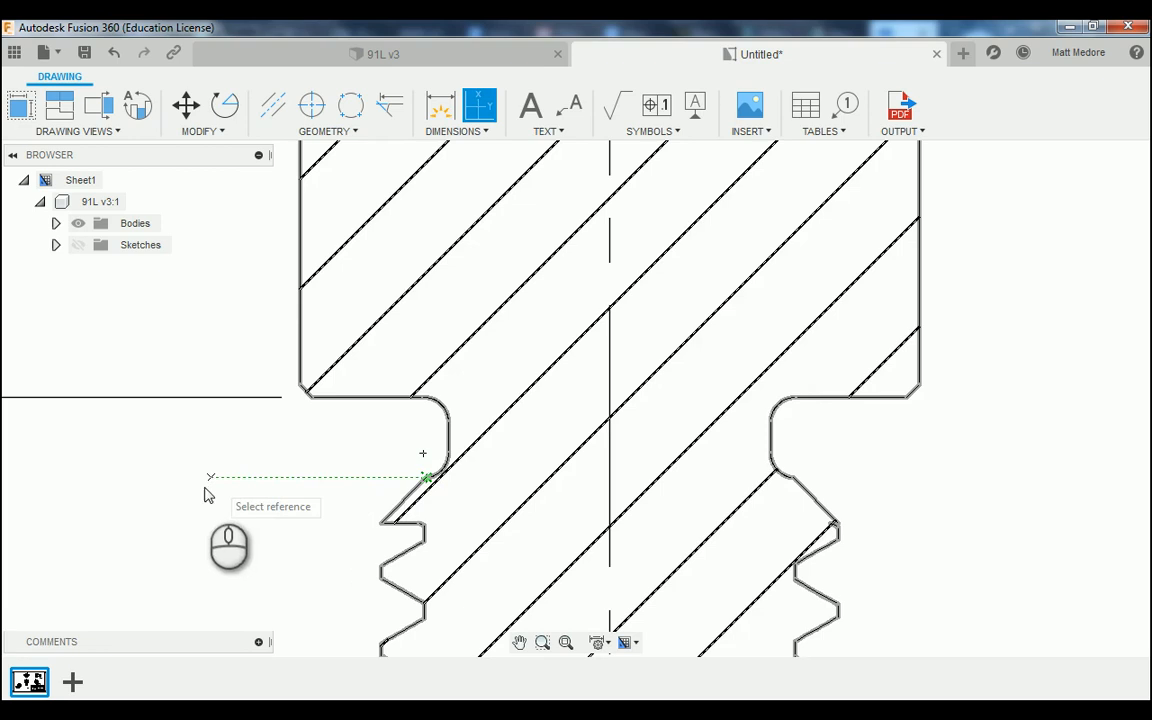
{"action": "key", "text": "Escape"}
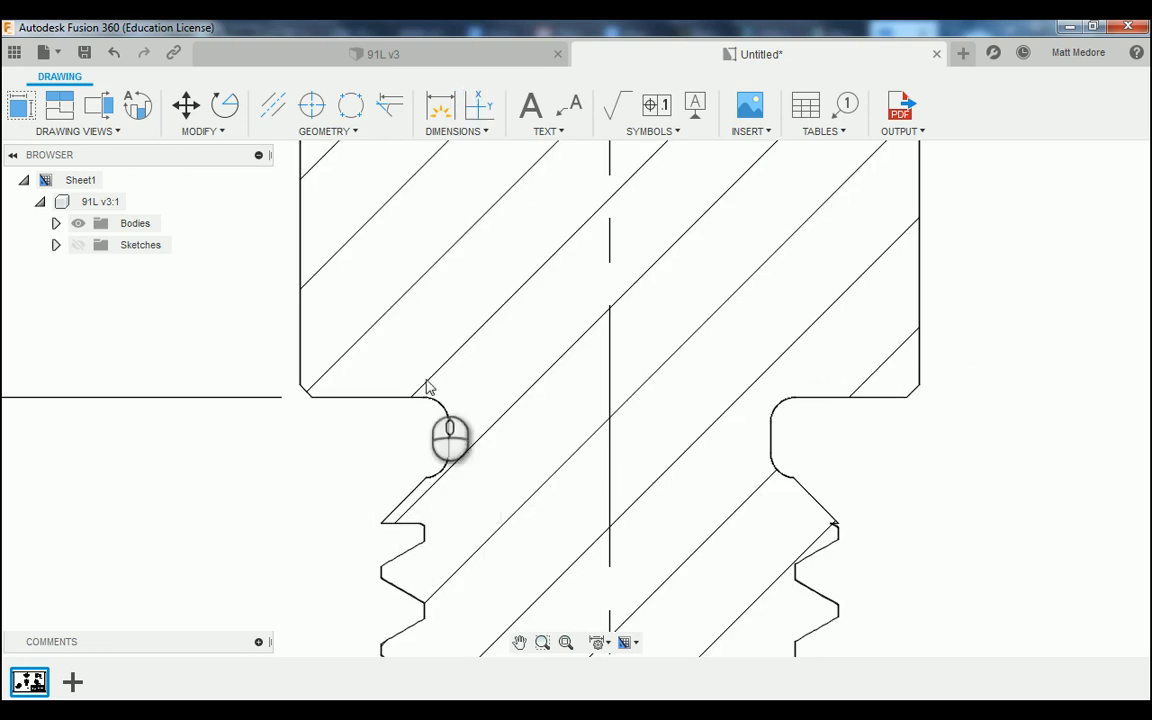
{"action": "left_click", "coordinate": [480, 106]}
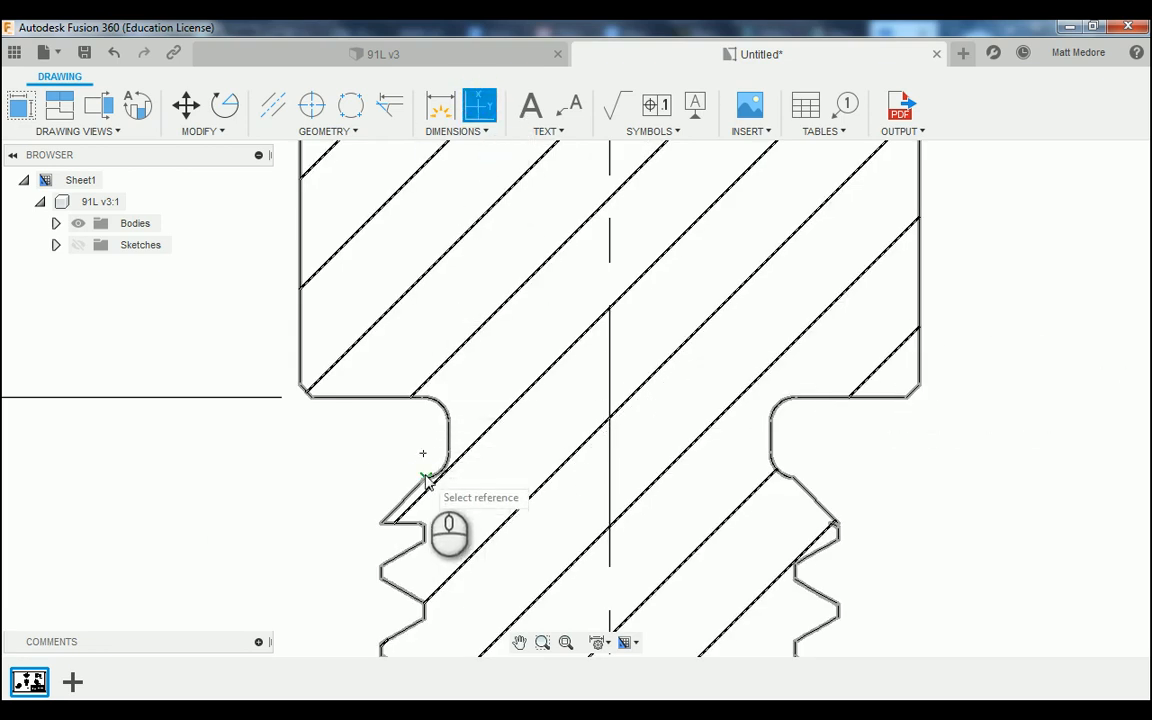
{"action": "left_click", "coordinate": [424, 478]}
{"action": "scroll", "coordinate": [335, 480], "scroll_direction": "down", "scroll_amount": 2}
{"action": "scroll", "coordinate": [340, 480], "scroll_direction": "down", "scroll_amount": 3}
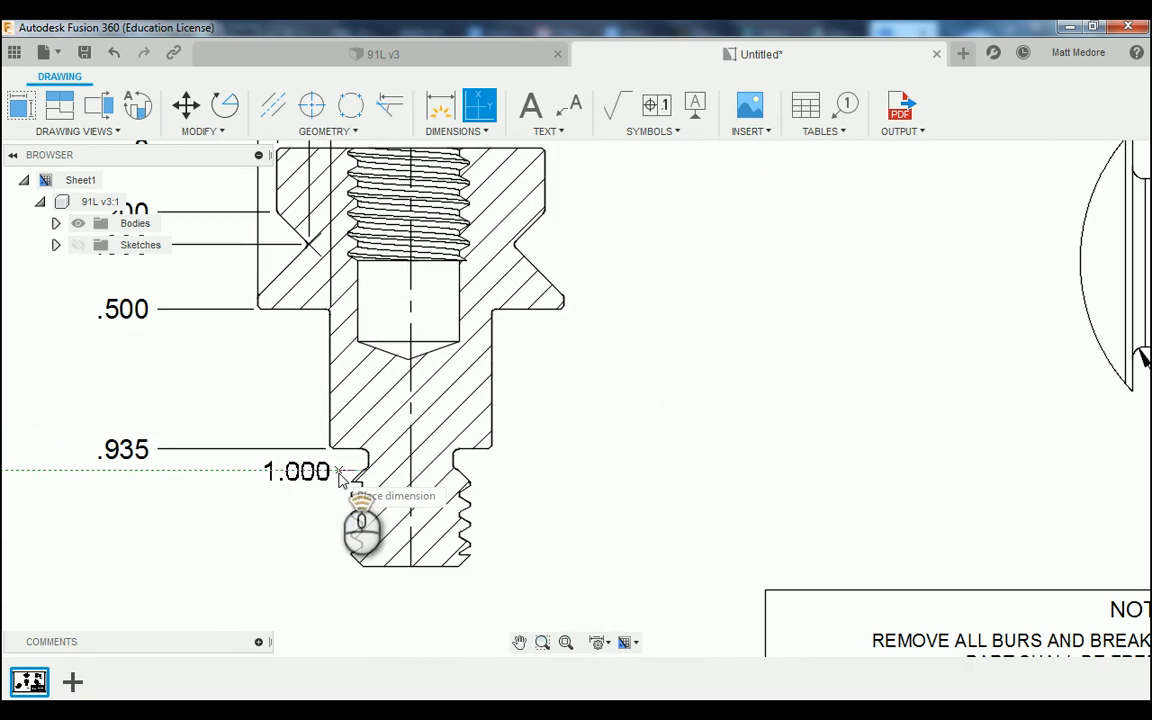
{"action": "left_click", "coordinate": [155, 494]}
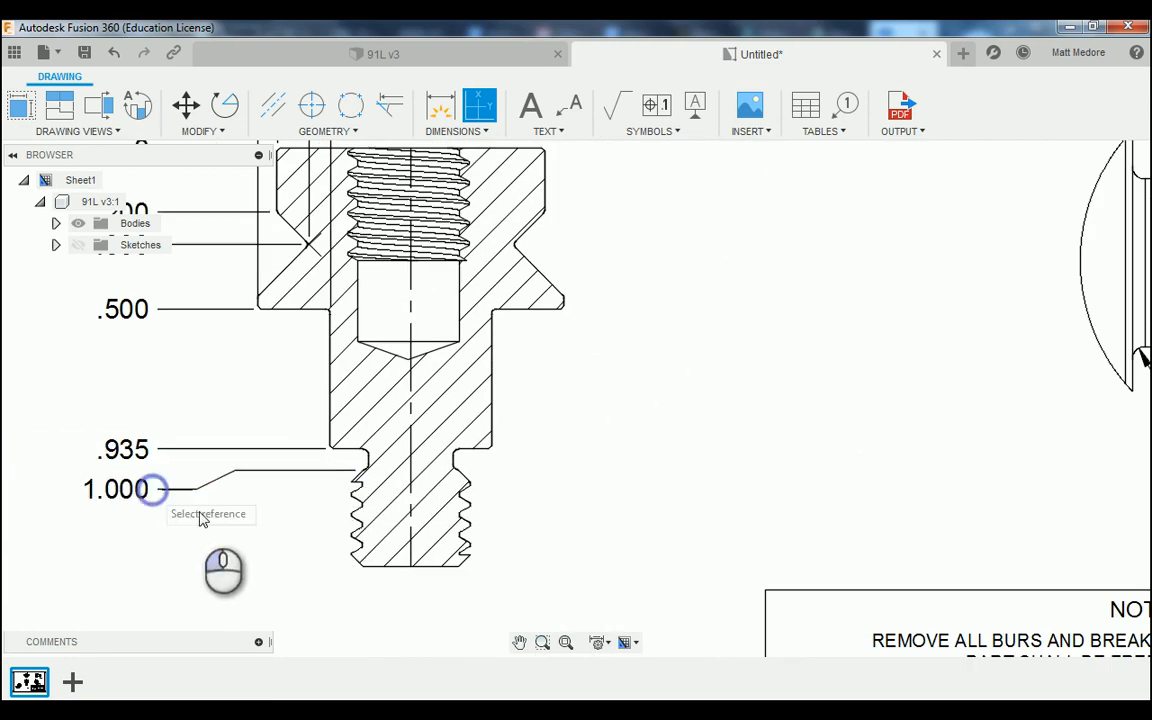
Add a vertical ordinate dimension to the bottom end of the threaded stud, aligned beneath the other dimensions left of the section view
{"action": "left_click", "coordinate": [363, 568]}
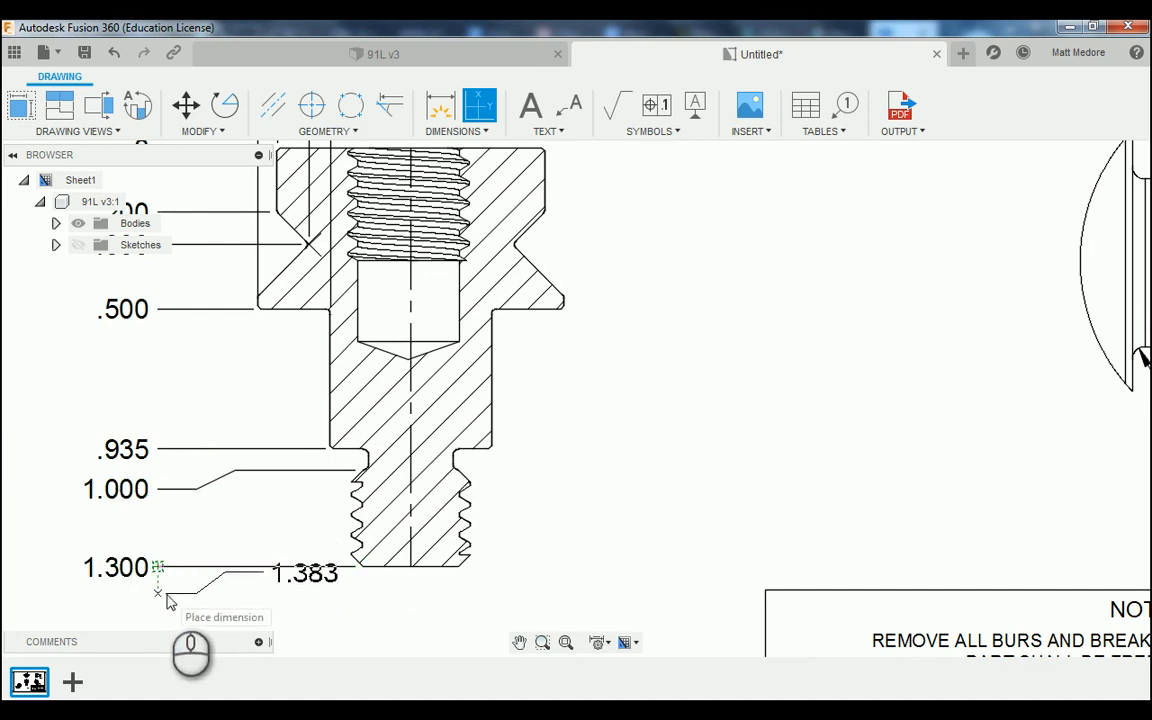
{"action": "scroll", "coordinate": [167, 599], "scroll_direction": "down", "scroll_amount": 1}
{"action": "key", "text": "Escape"}
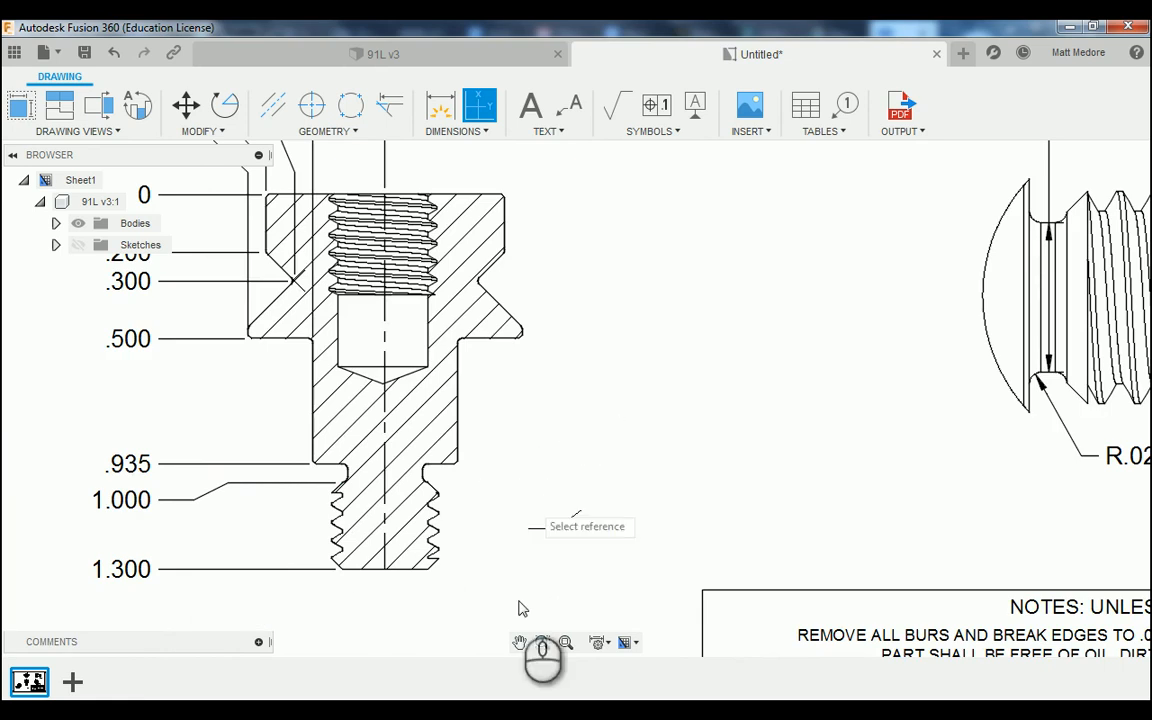
Add a linear dimension across the shank's two vertical sides, placed inside the section view below the drilled hole
{"action": "scroll", "coordinate": [511, 618], "scroll_direction": "down", "scroll_amount": 2}
{"action": "scroll", "coordinate": [511, 618], "scroll_direction": "down", "scroll_amount": 1}
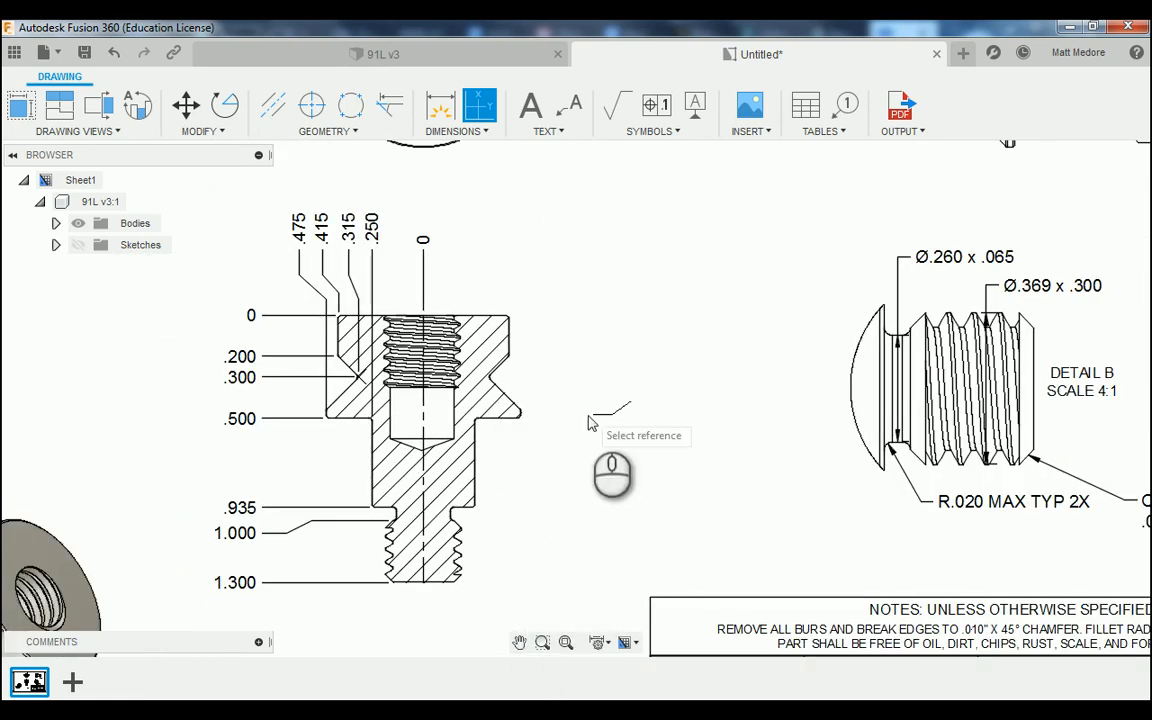
{"action": "scroll", "coordinate": [580, 415], "scroll_direction": "down", "scroll_amount": 1}
{"action": "scroll", "coordinate": [520, 290], "scroll_direction": "up", "scroll_amount": 2}
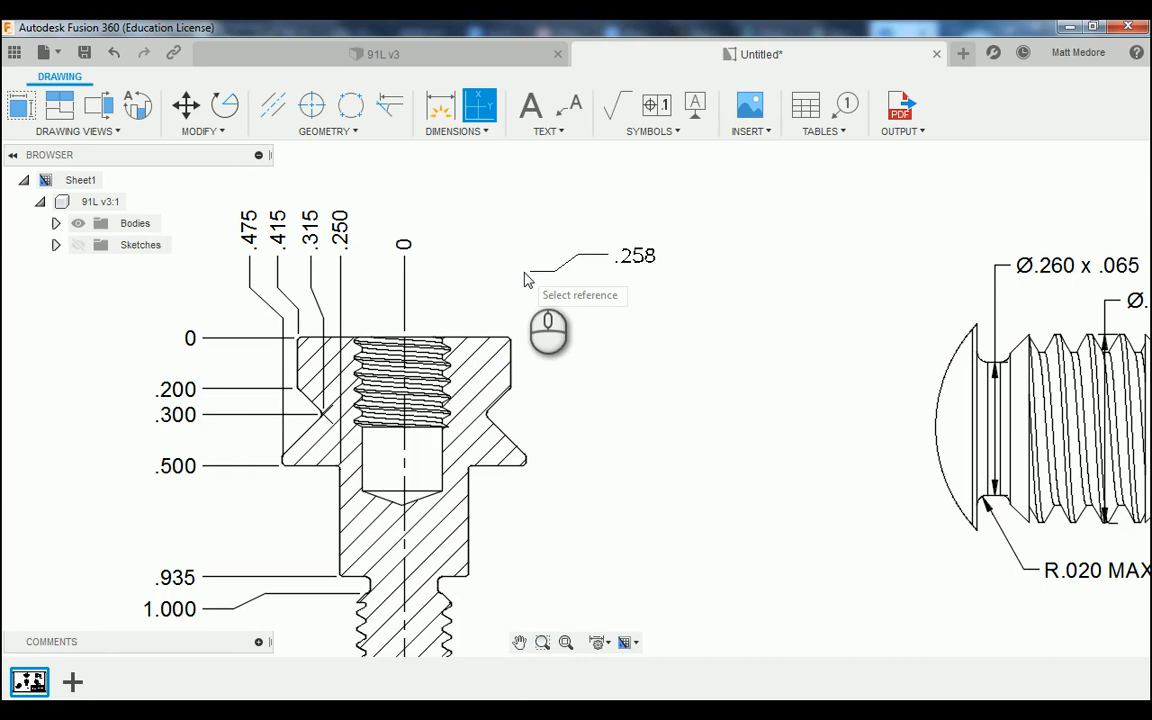
{"action": "scroll", "coordinate": [609, 522], "scroll_direction": "up", "scroll_amount": 2}
{"action": "scroll", "coordinate": [532, 483], "scroll_direction": "down", "scroll_amount": 2}
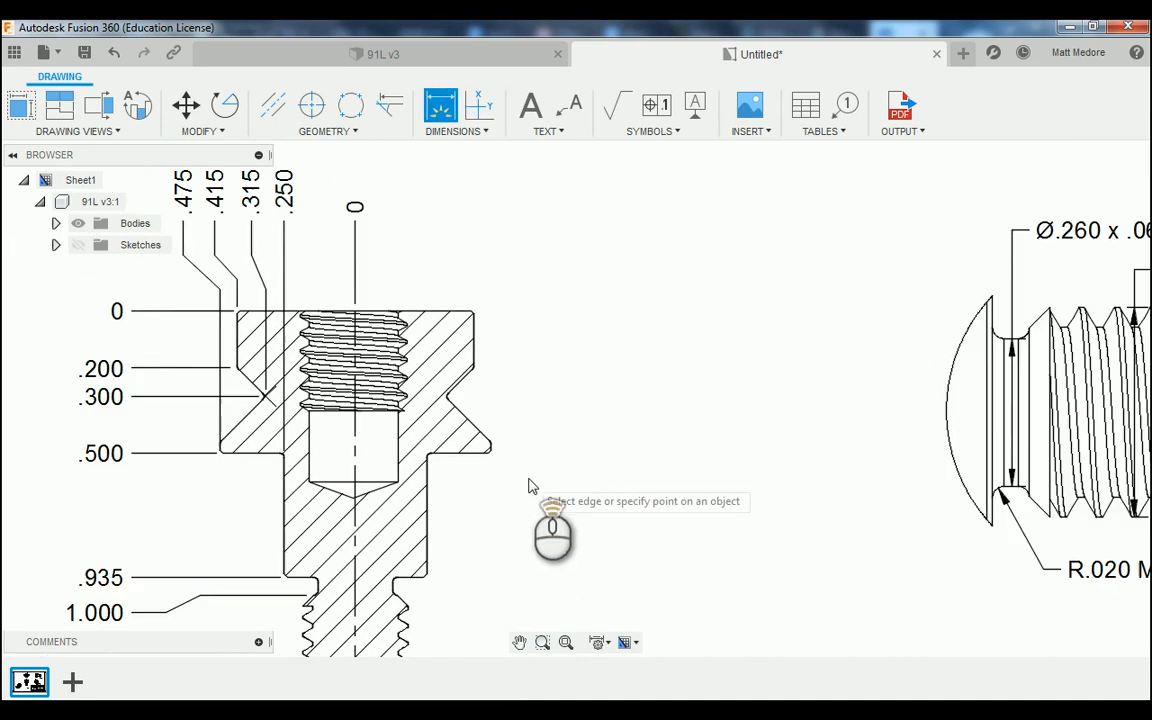
{"action": "scroll", "coordinate": [449, 571], "scroll_direction": "up", "scroll_amount": 2}
{"action": "scroll", "coordinate": [430, 585], "scroll_direction": "up", "scroll_amount": 2}
{"action": "scroll", "coordinate": [476, 530], "scroll_direction": "down", "scroll_amount": 1}
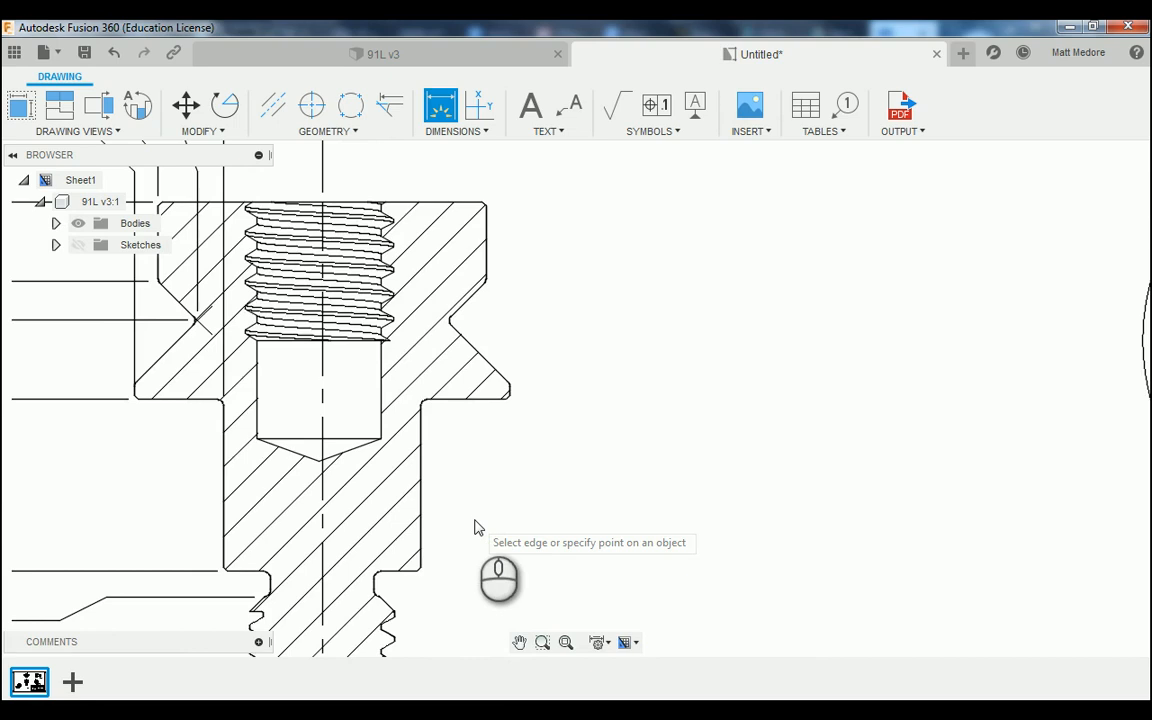
{"action": "scroll", "coordinate": [345, 571], "scroll_direction": "up", "scroll_amount": 2}
{"action": "scroll", "coordinate": [265, 553], "scroll_direction": "up", "scroll_amount": 1}
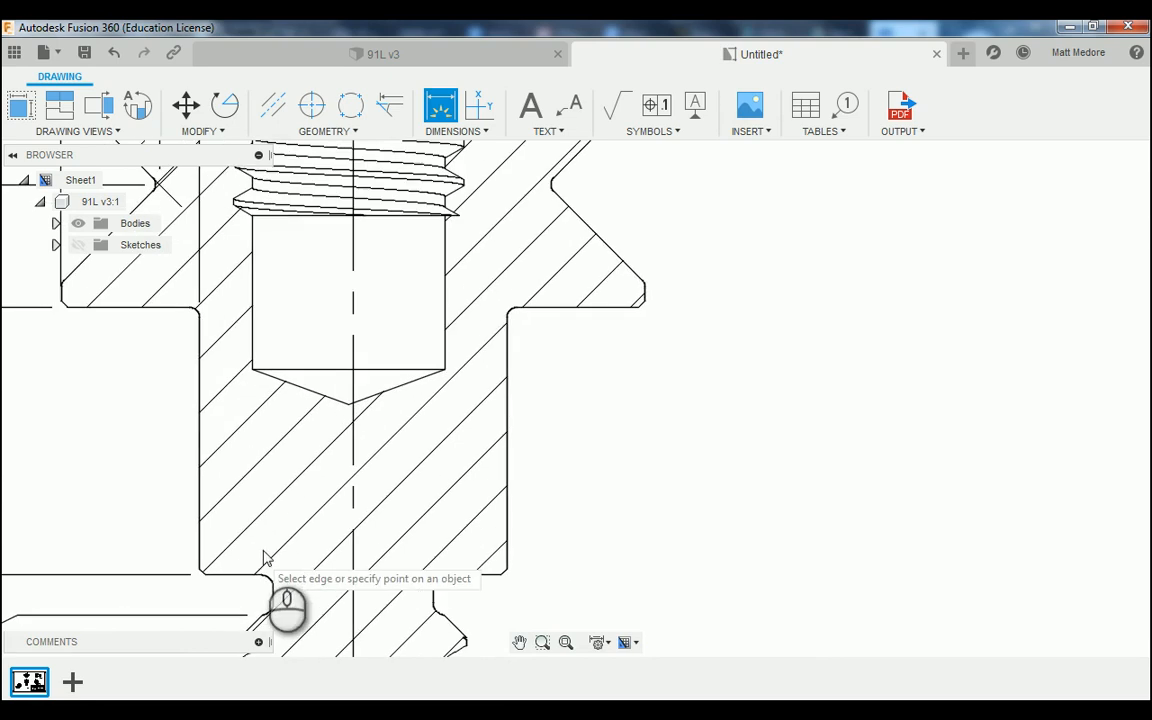
{"action": "left_click", "coordinate": [201, 504]}
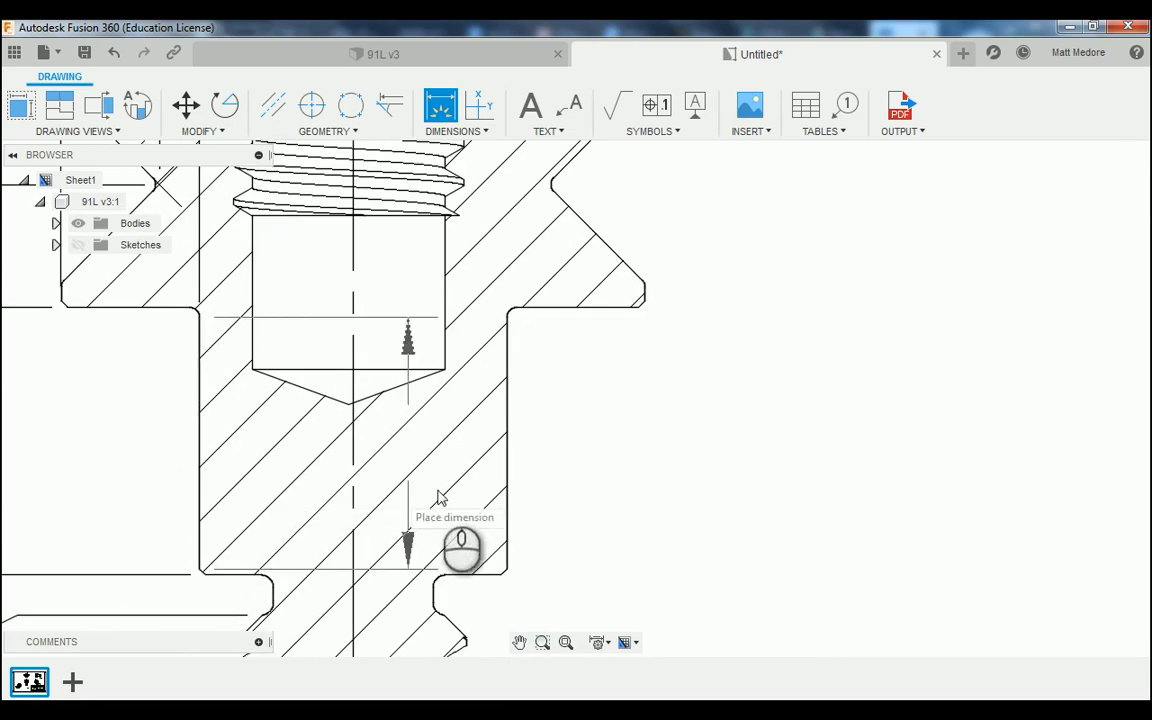
{"action": "left_click", "coordinate": [508, 494]}
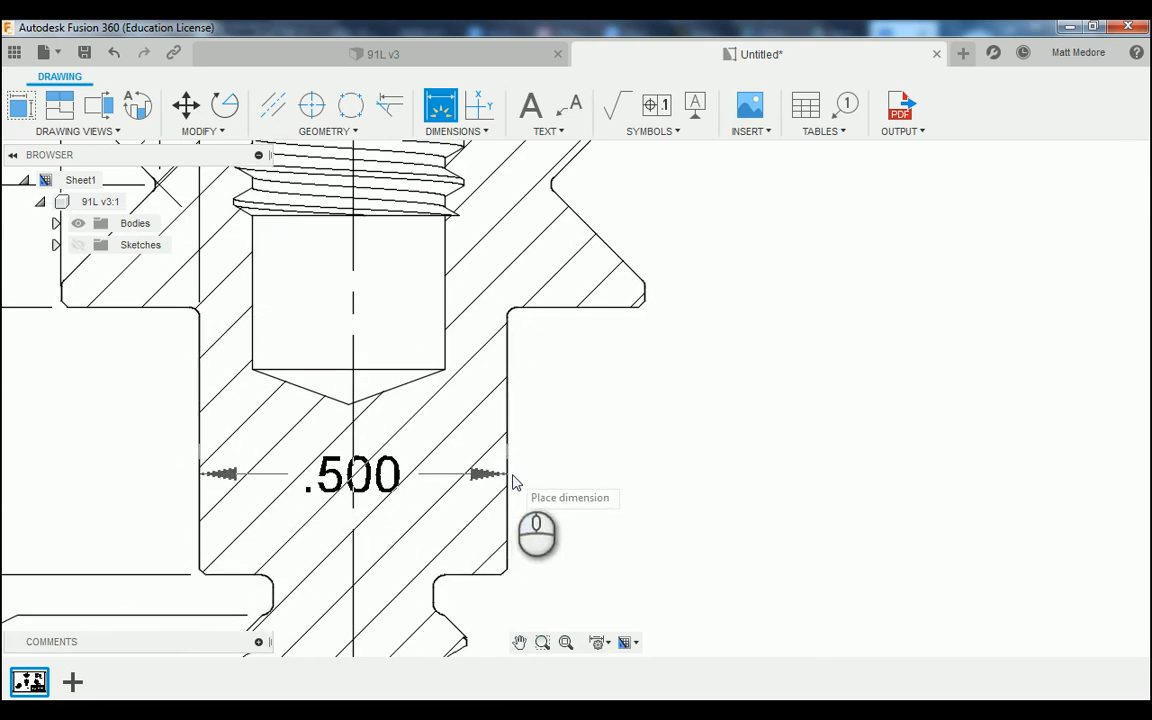
{"action": "left_click", "coordinate": [513, 478]}
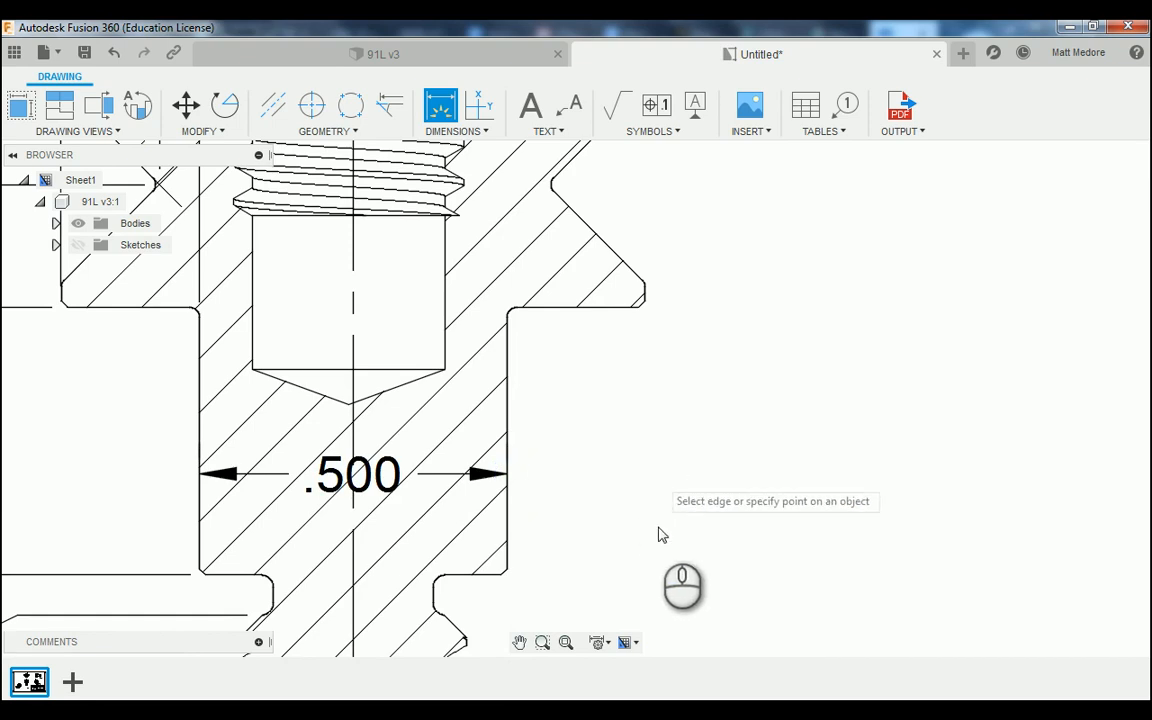
Dimension the width of the unthreaded drilled hole between its two walls, placed inside the hole, and finish the Dimension command
{"action": "scroll", "coordinate": [652, 588], "scroll_direction": "down", "scroll_amount": 1}
{"action": "scroll", "coordinate": [597, 470], "scroll_direction": "up", "scroll_amount": 2}
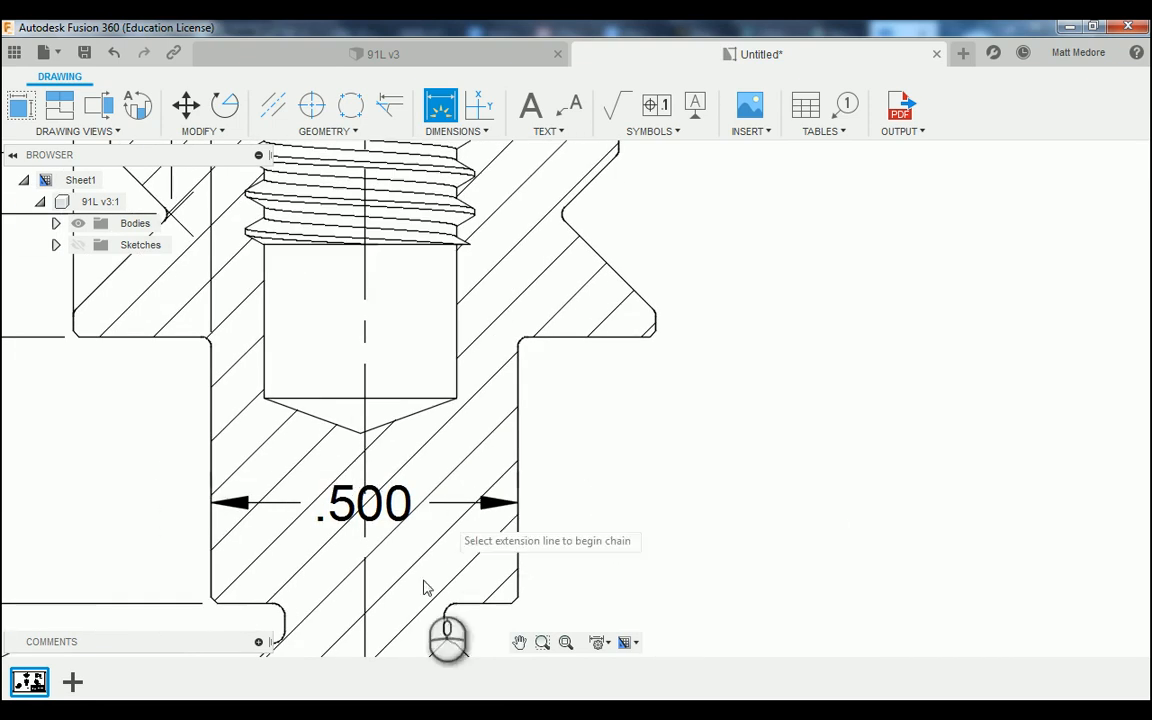
{"action": "scroll", "coordinate": [424, 591], "scroll_direction": "down", "scroll_amount": 2}
{"action": "scroll", "coordinate": [363, 366], "scroll_direction": "up", "scroll_amount": 2}
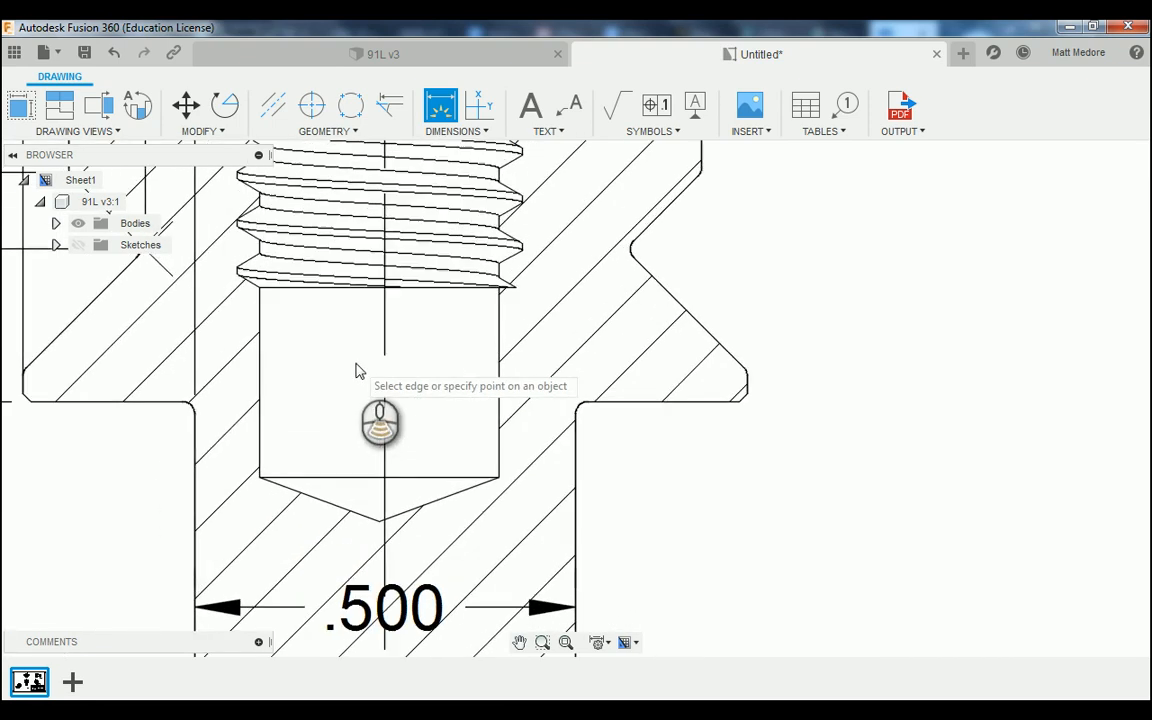
{"action": "left_click", "coordinate": [260, 344]}
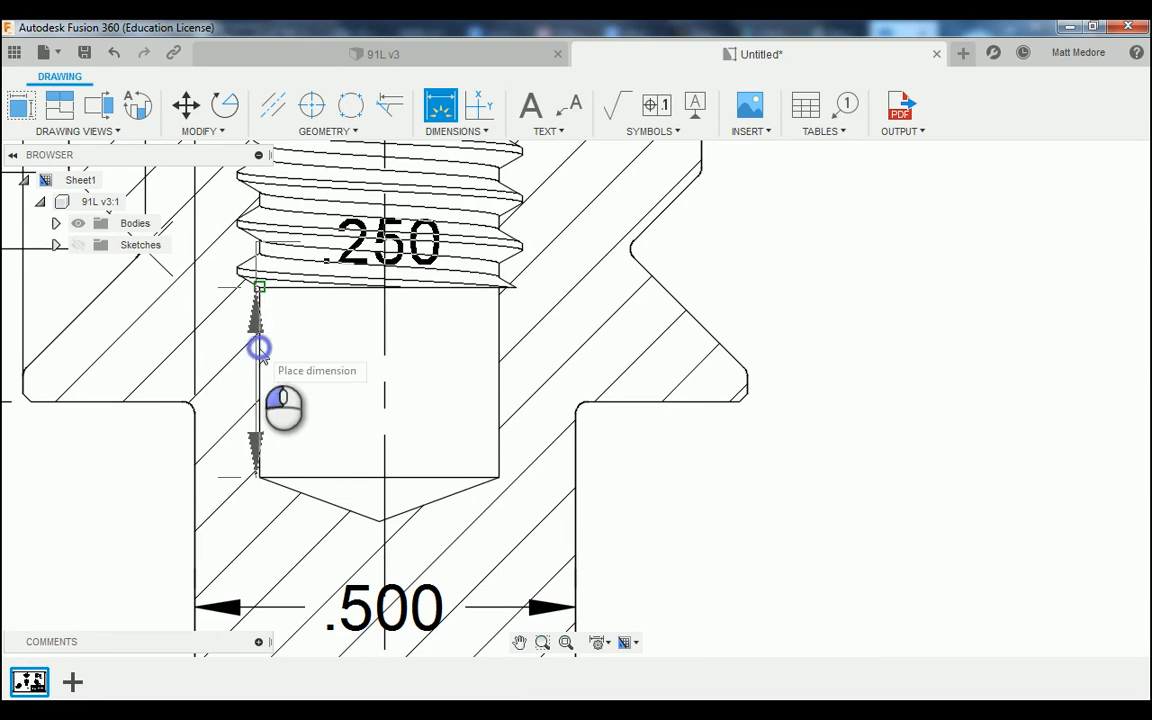
{"action": "left_click", "coordinate": [498, 368]}
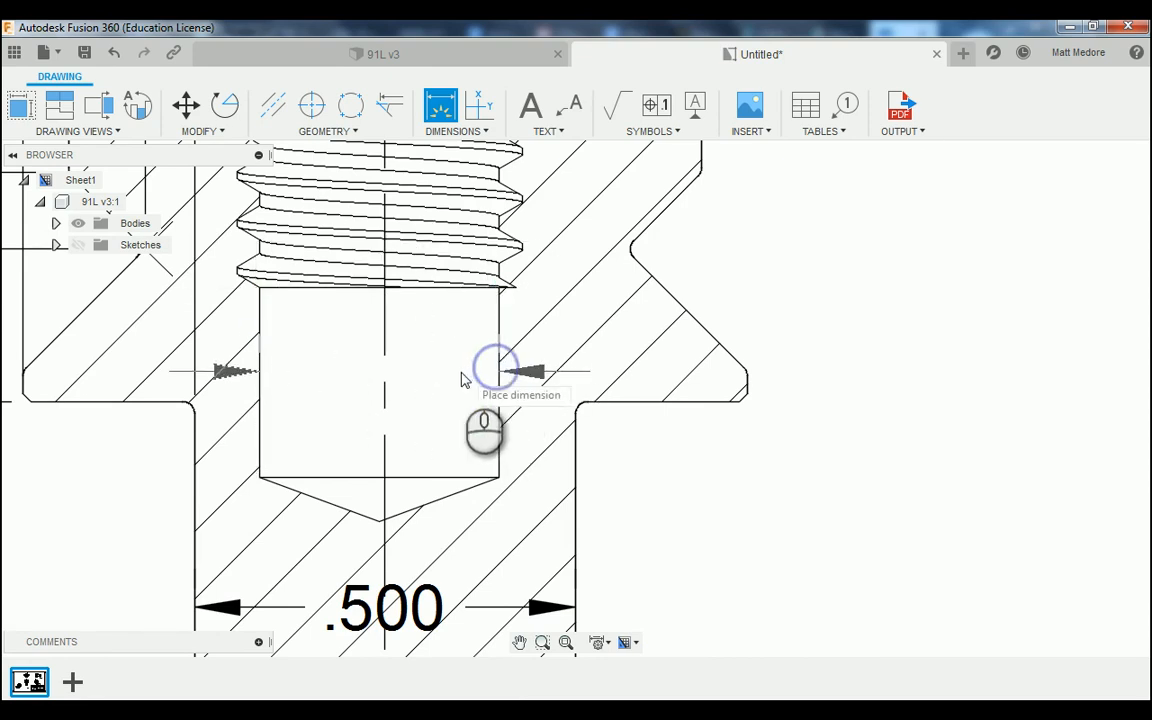
{"action": "left_click", "coordinate": [384, 370]}
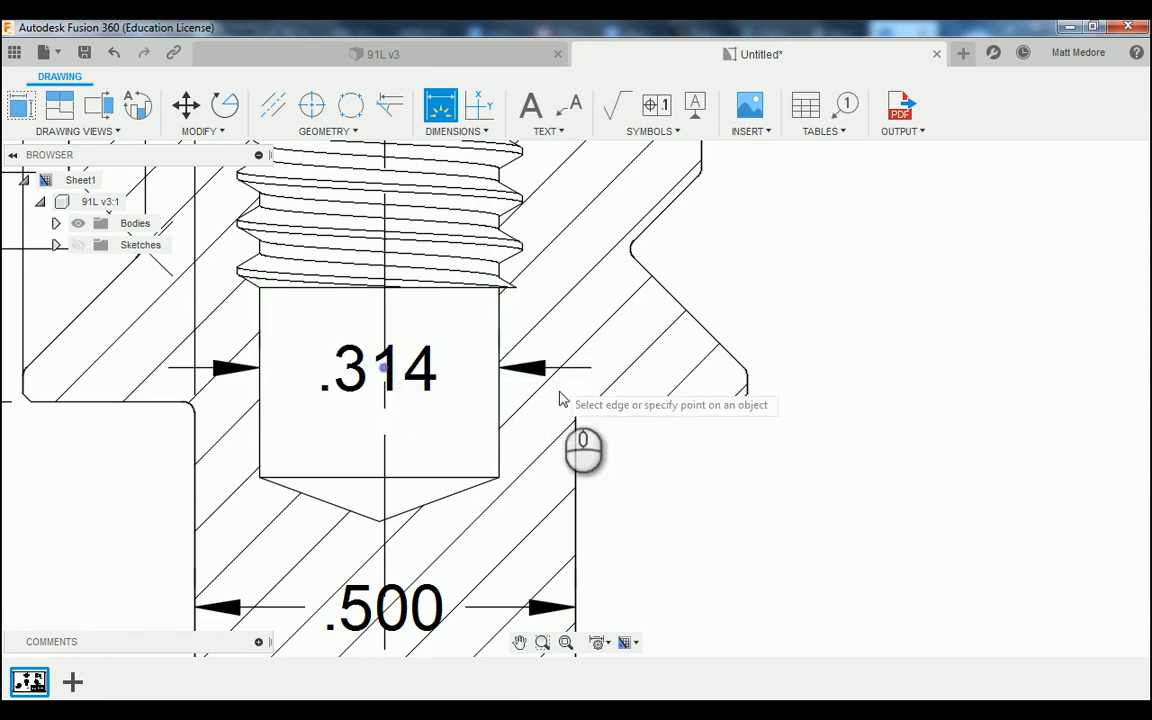
{"action": "scroll", "coordinate": [561, 398], "scroll_direction": "down", "scroll_amount": 3}
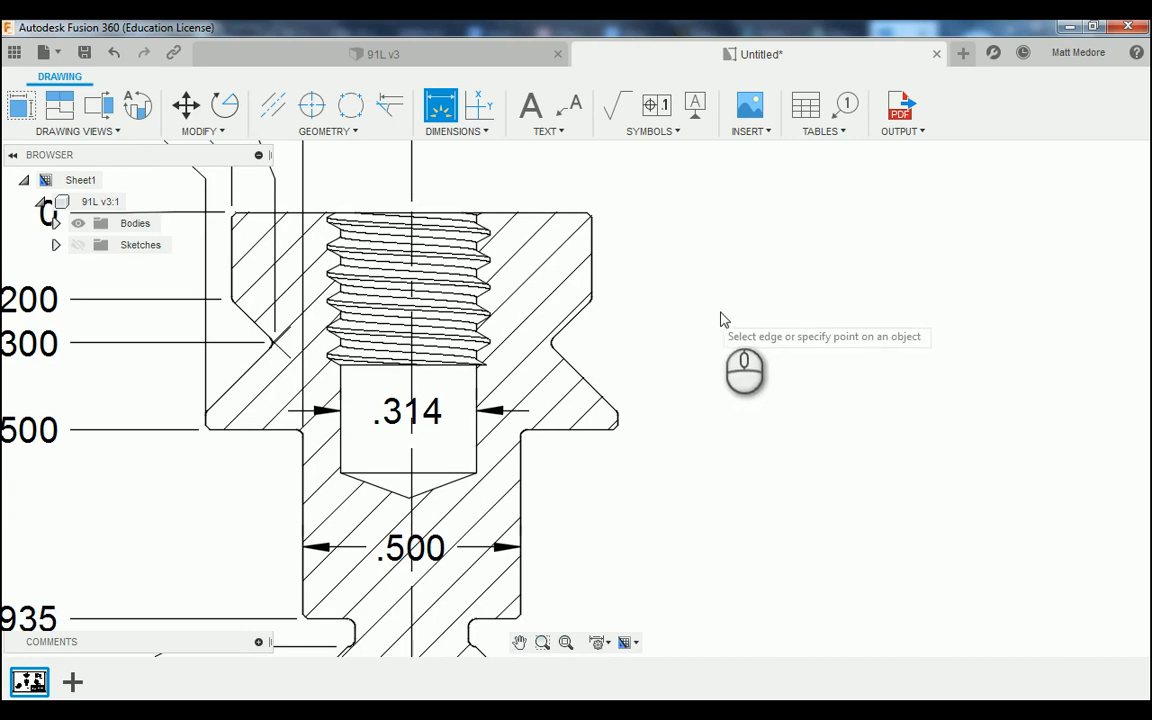
{"action": "right_click", "coordinate": [777, 292]}
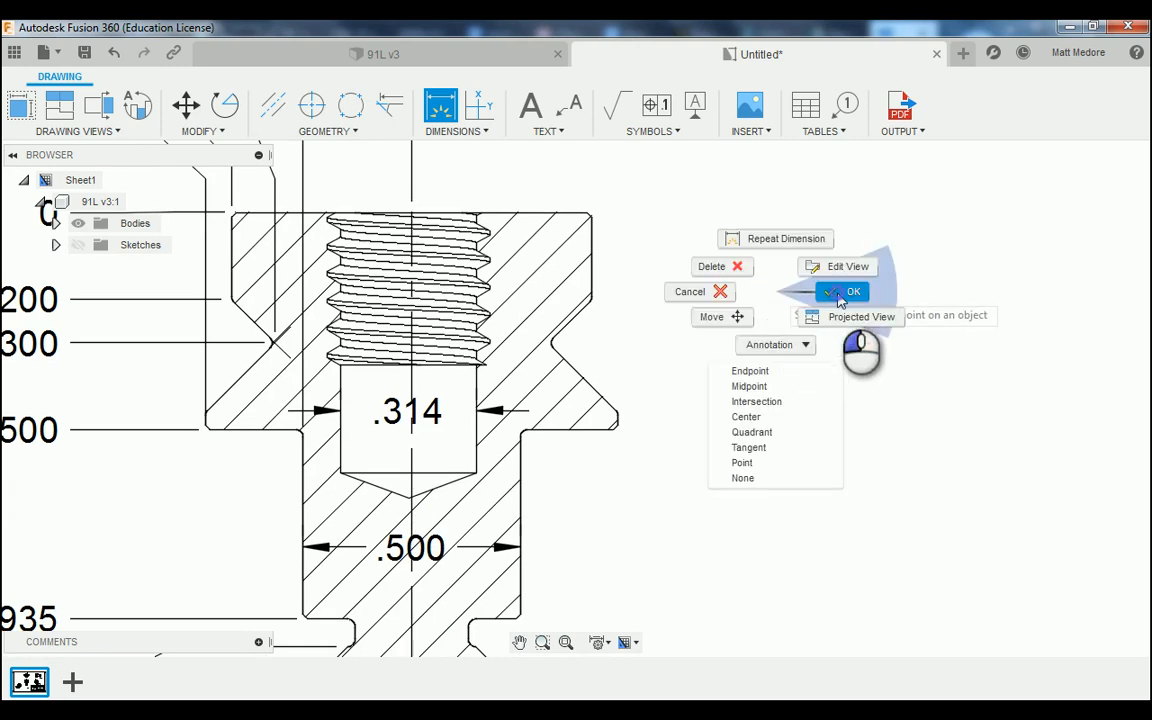
{"action": "left_click", "coordinate": [845, 292]}
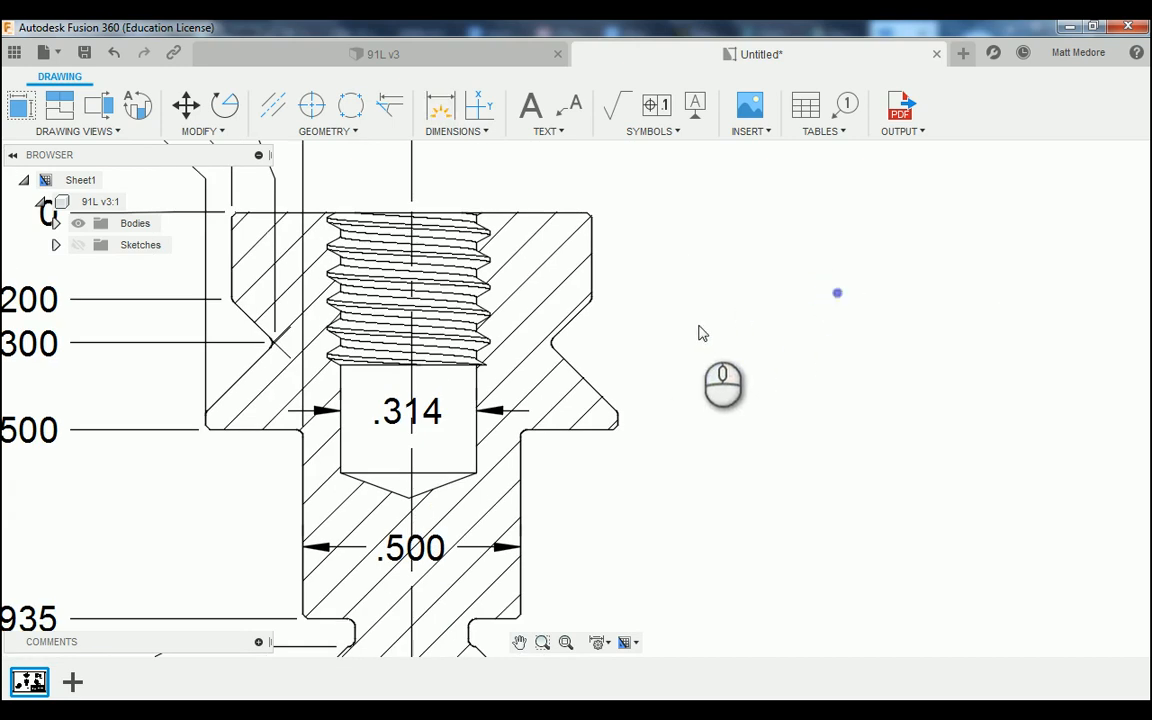
Move the hole-width and shank-width dimension texts horizontally outside the section view, aligned with each other to the right of the flange
{"action": "left_click", "coordinate": [411, 410]}
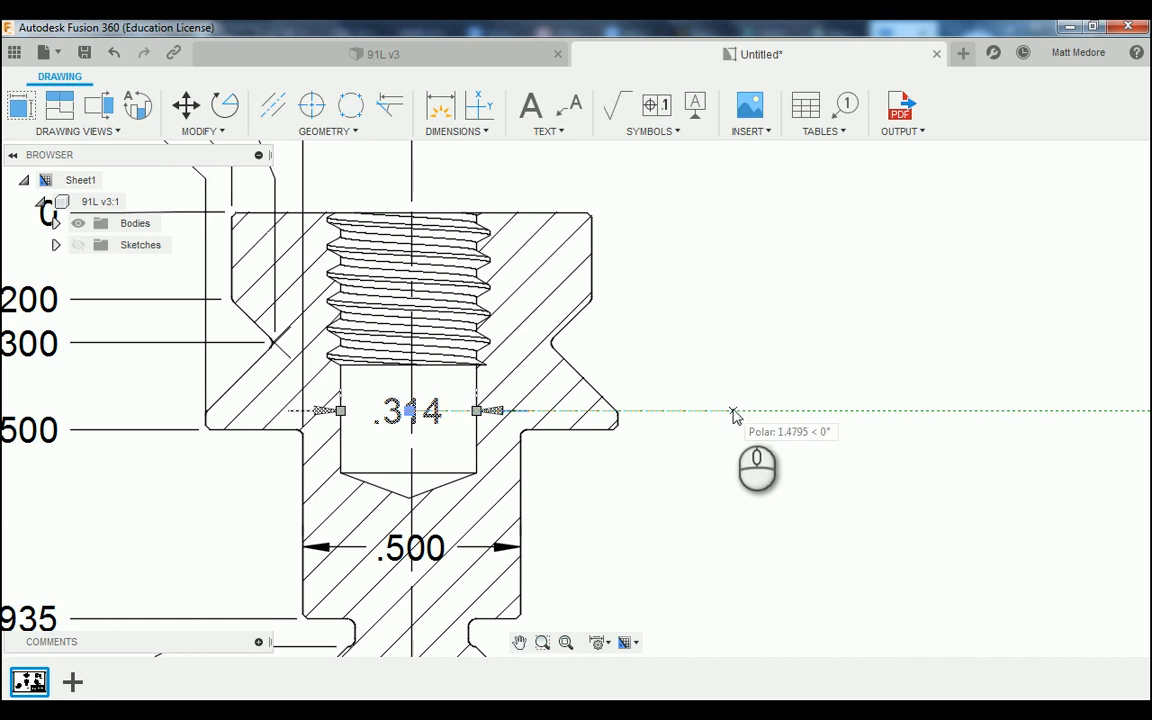
{"action": "left_click", "coordinate": [702, 481]}
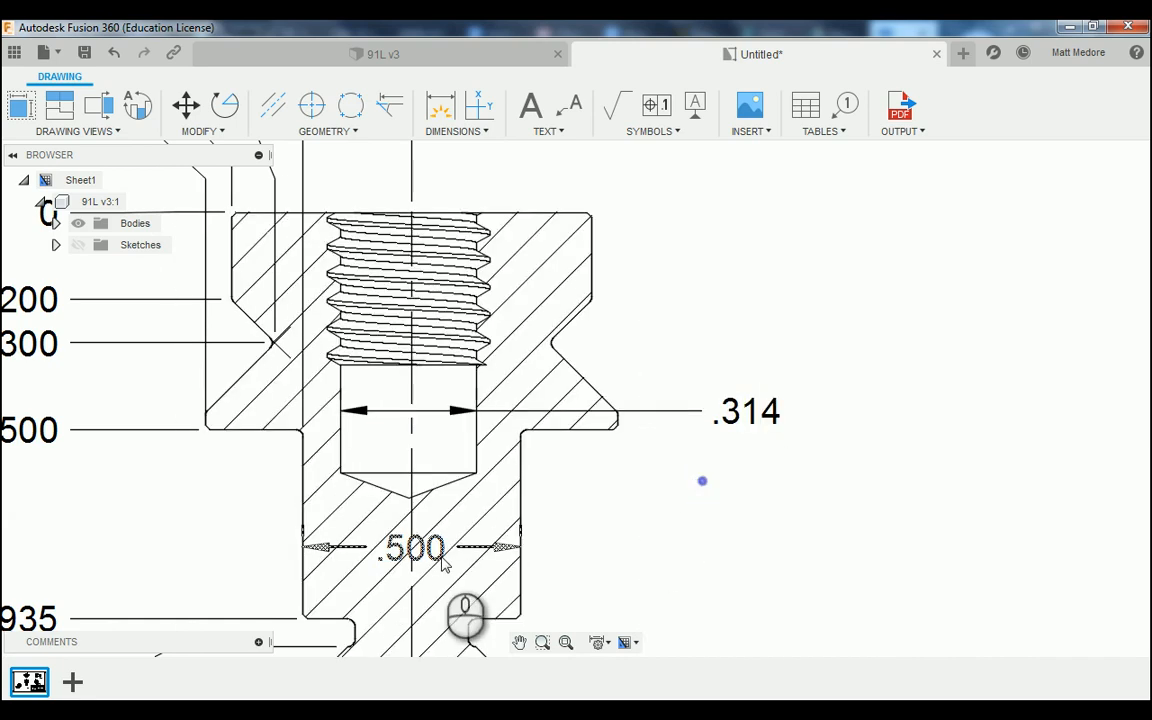
{"action": "left_click", "coordinate": [411, 549]}
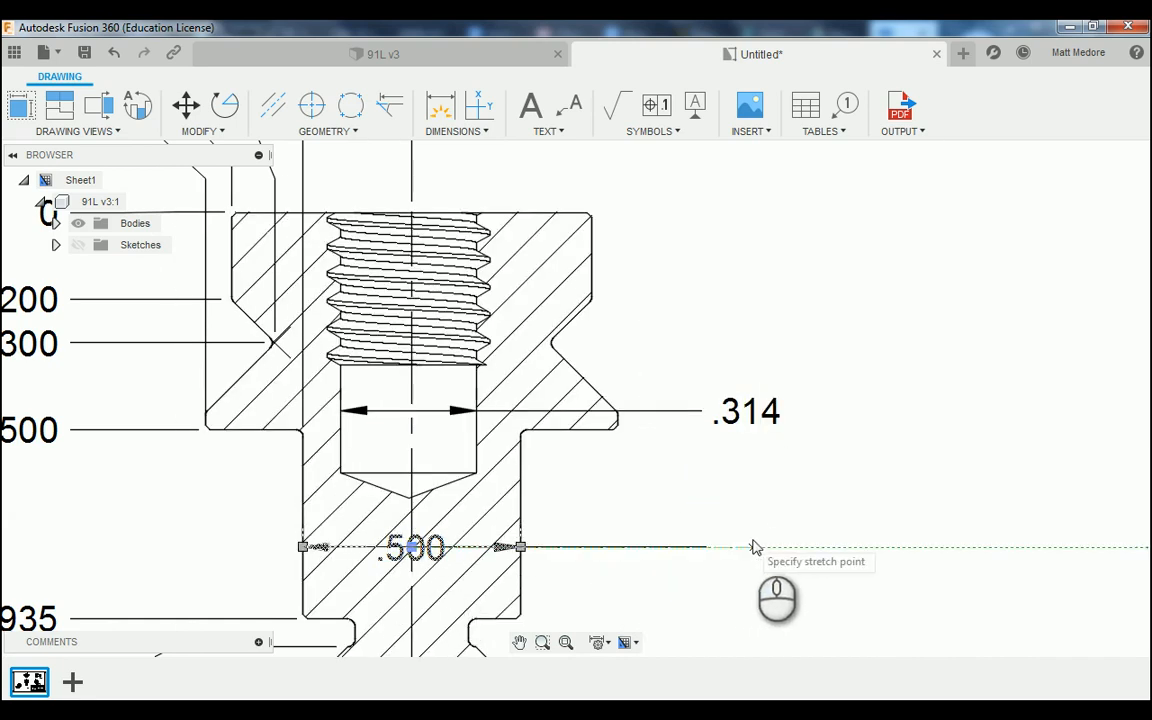
{"action": "left_click", "coordinate": [746, 545]}
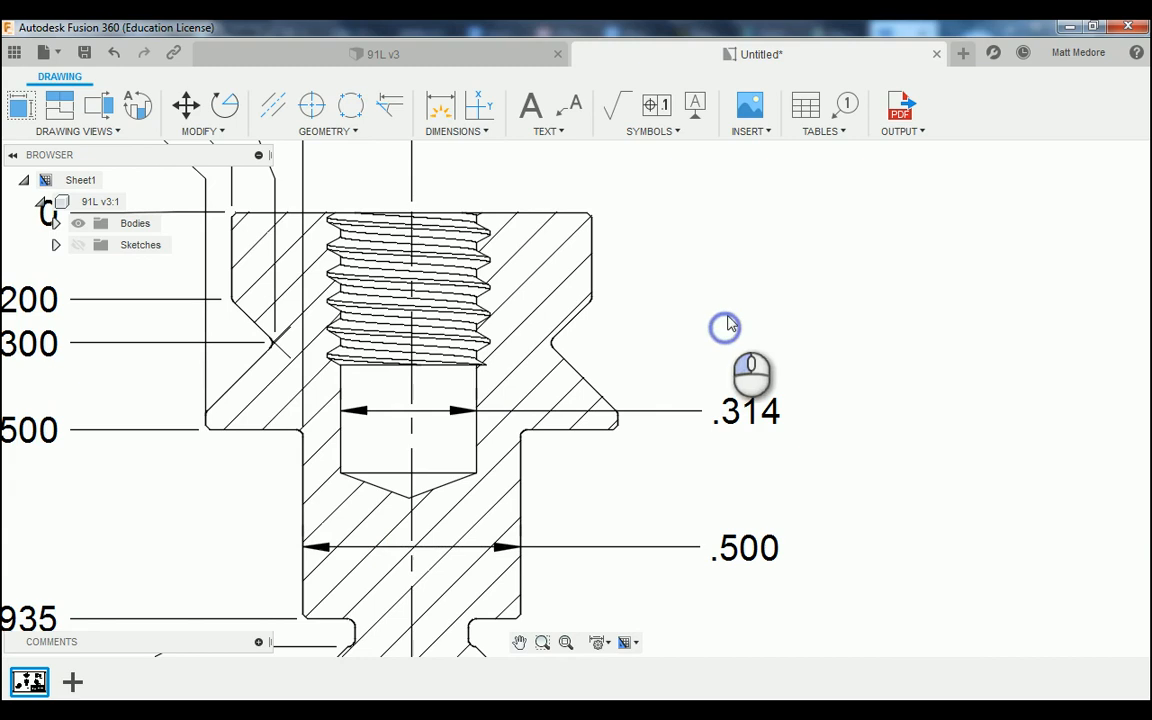
Prefix the drilled-hole width dimension with a diameter symbol and append ".600 MAX" after its value
{"action": "double_click", "coordinate": [751, 411]}
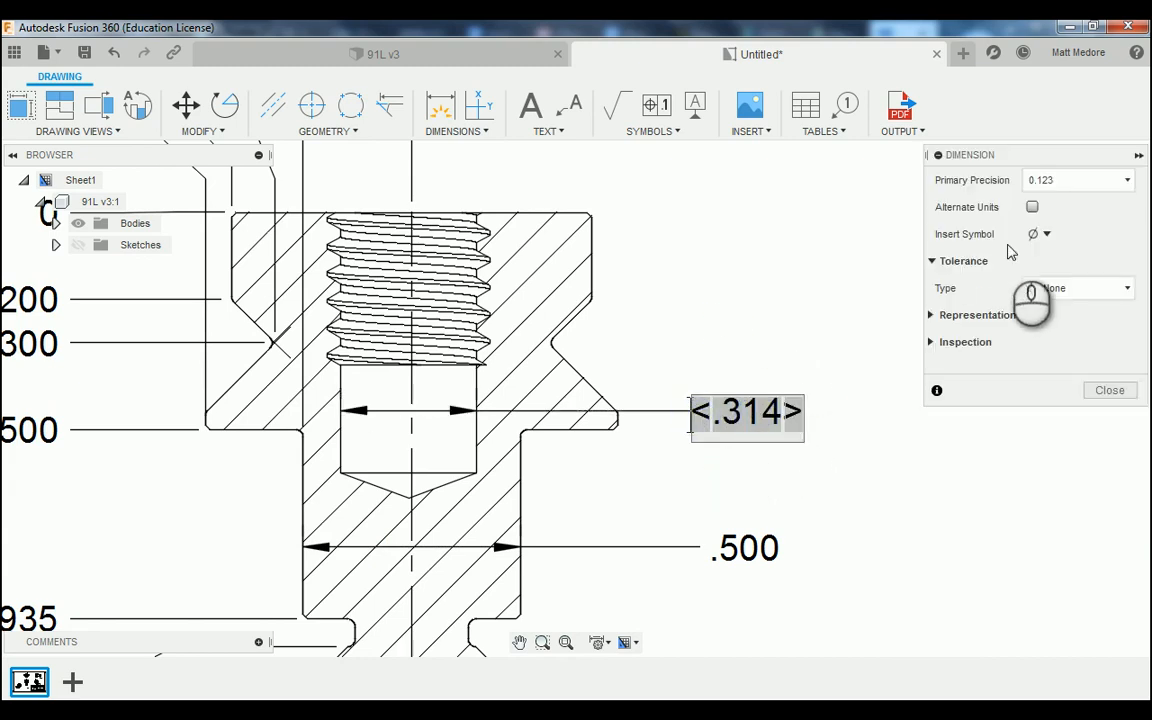
{"action": "left_click", "coordinate": [1040, 234]}
{"action": "left_click", "coordinate": [1012, 258]}
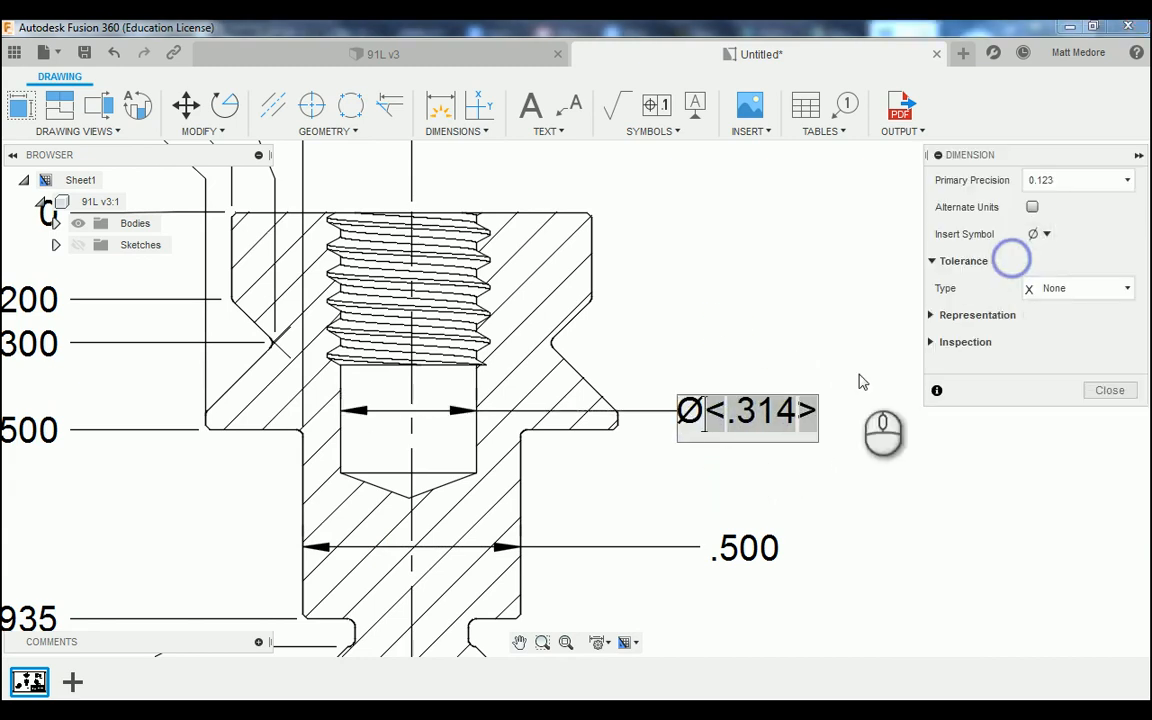
{"action": "left_click", "coordinate": [812, 411]}
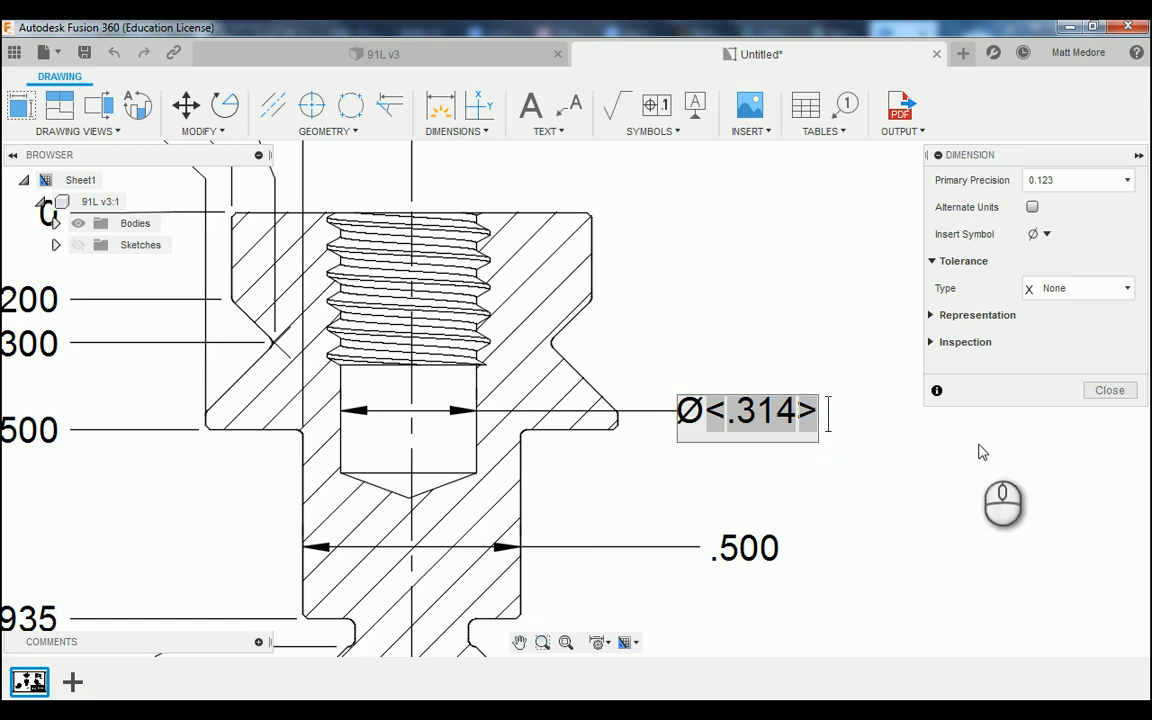
{"action": "type", "text": ".600"}
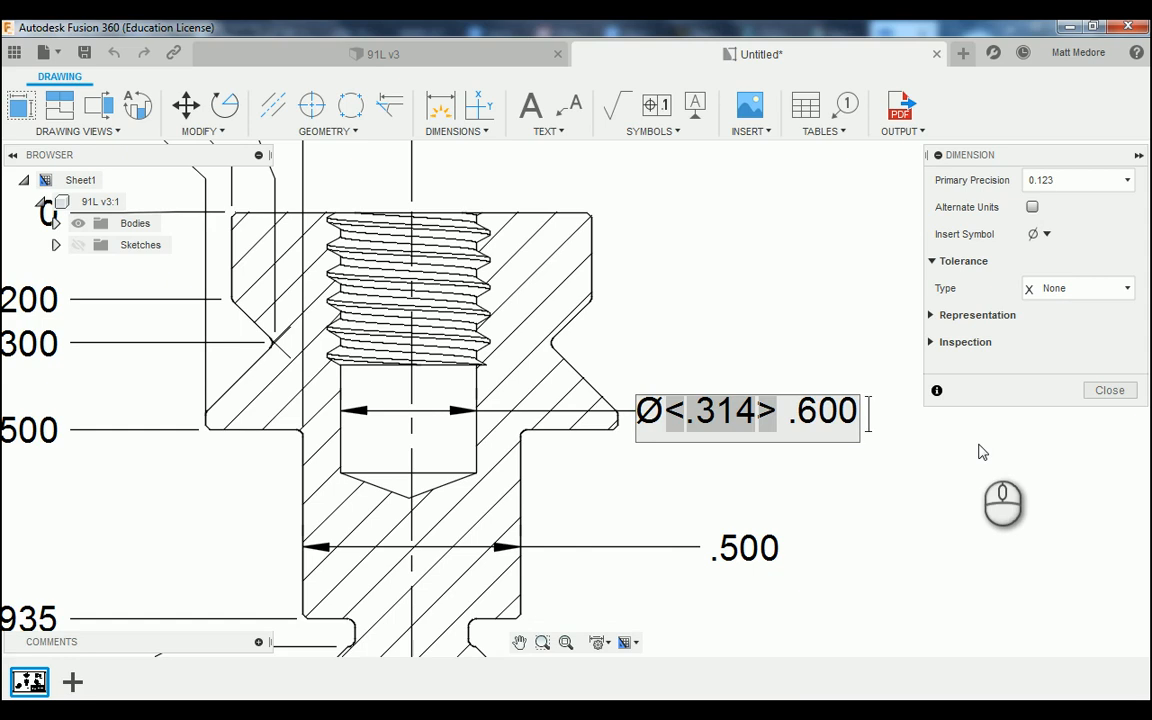
{"action": "type", "text": "MAX"}
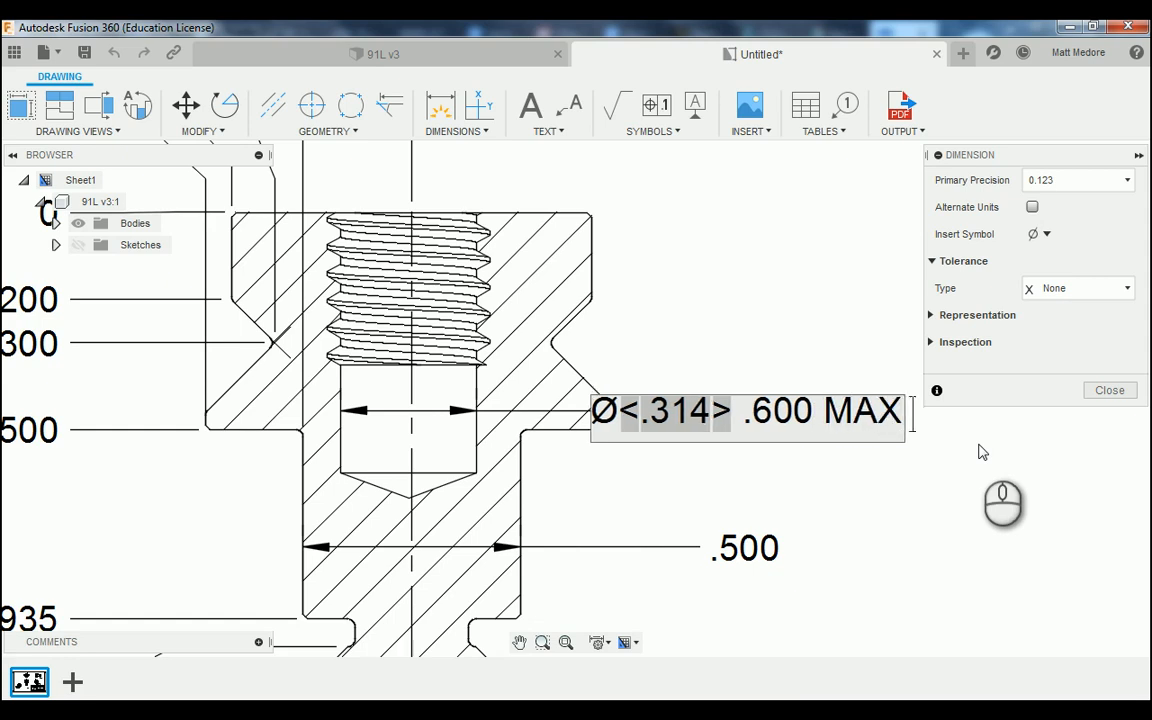
{"action": "left_click", "coordinate": [1040, 234]}
{"action": "left_click", "coordinate": [1030, 282]}
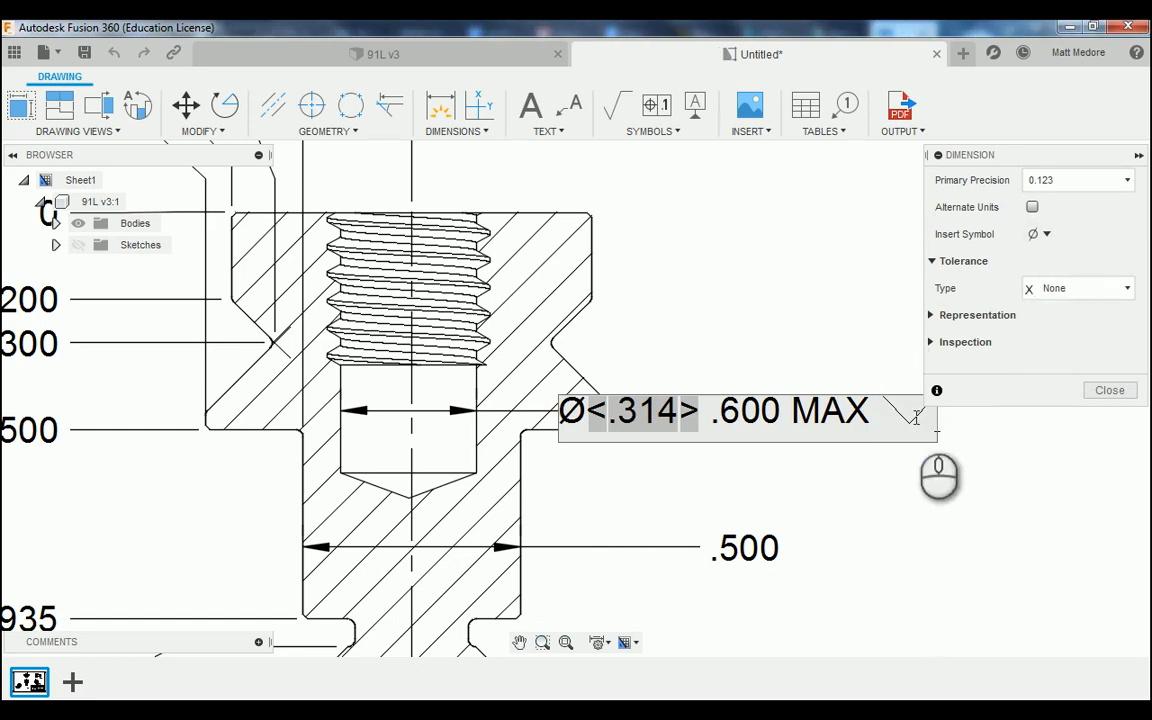
{"action": "key", "text": "BackSpace"}
Insert a depth symbol after ".600 MAX" in the drilled-hole dimension text
{"action": "left_click", "coordinate": [1040, 234]}
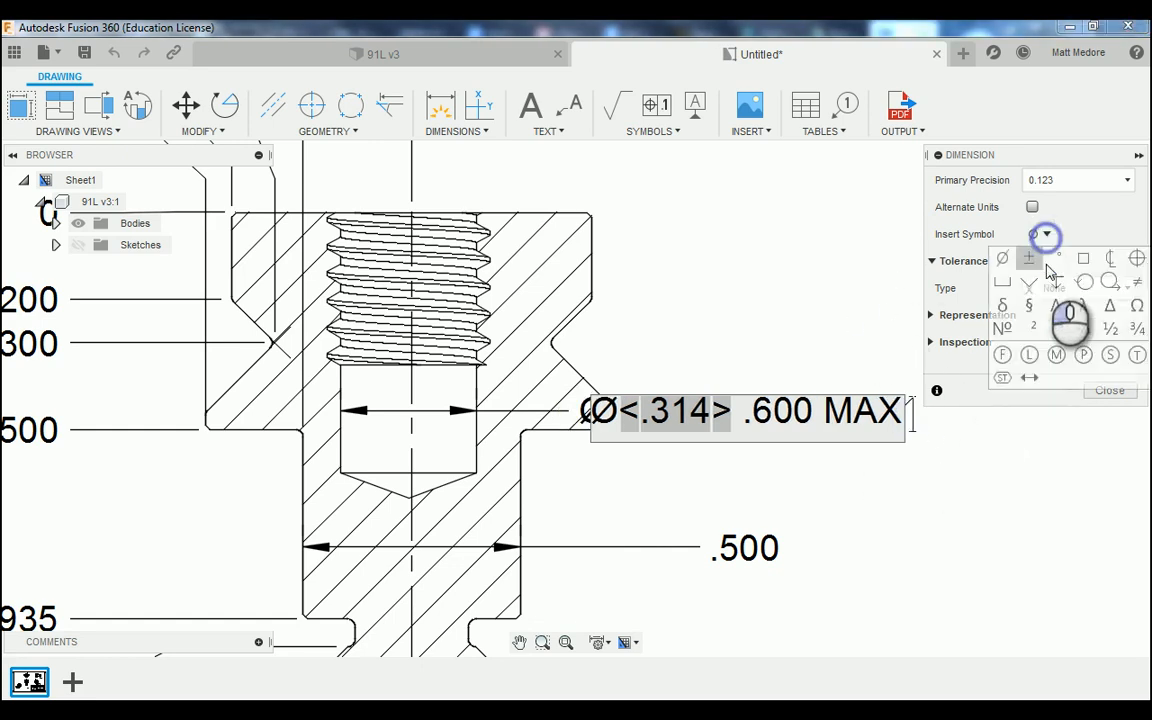
{"action": "left_click", "coordinate": [1055, 285]}
{"action": "scroll", "coordinate": [525, 535], "scroll_direction": "down", "scroll_amount": 2}
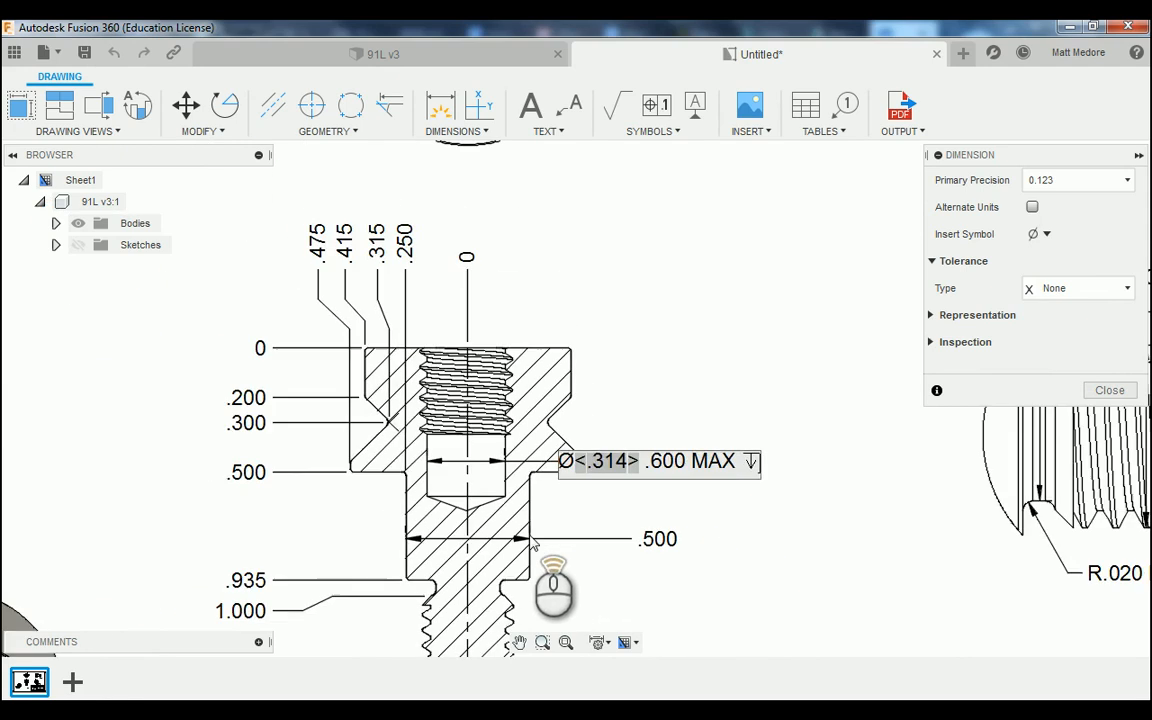
{"action": "scroll", "coordinate": [700, 505], "scroll_direction": "up", "scroll_amount": 3}
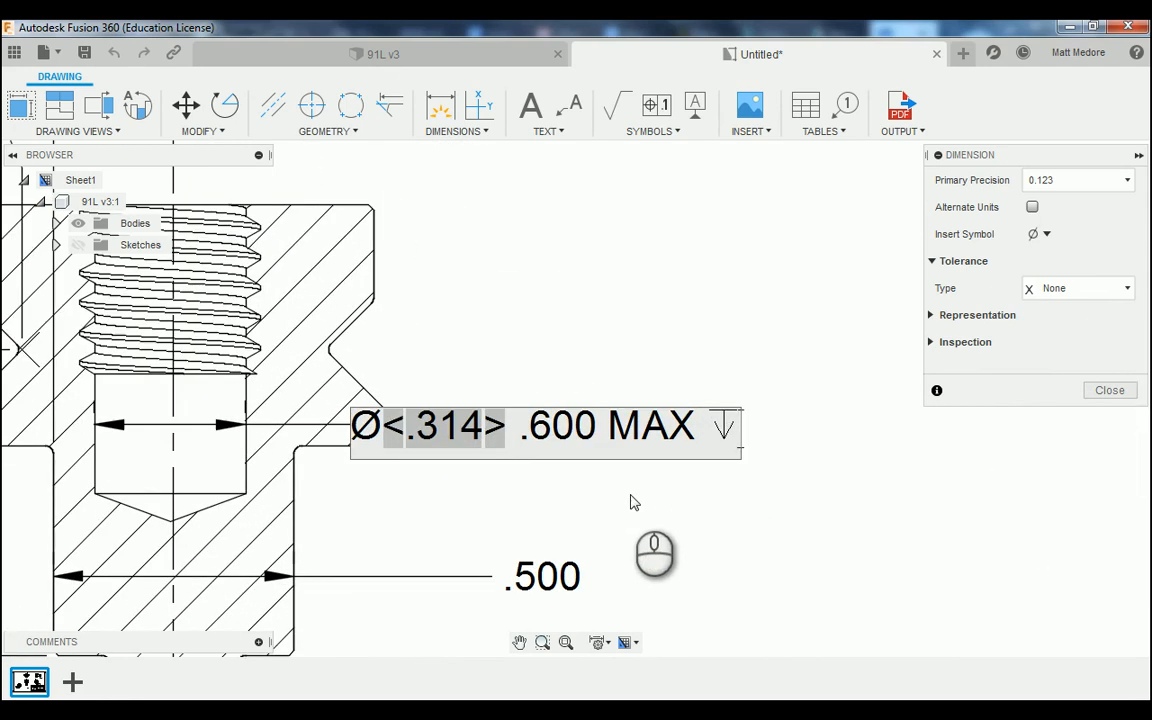
Add a second line reading "140° DRILL POINT" to the drilled-hole dimension and finish editing its text
{"action": "key", "text": "Return"}
{"action": "type", "text": "140"}
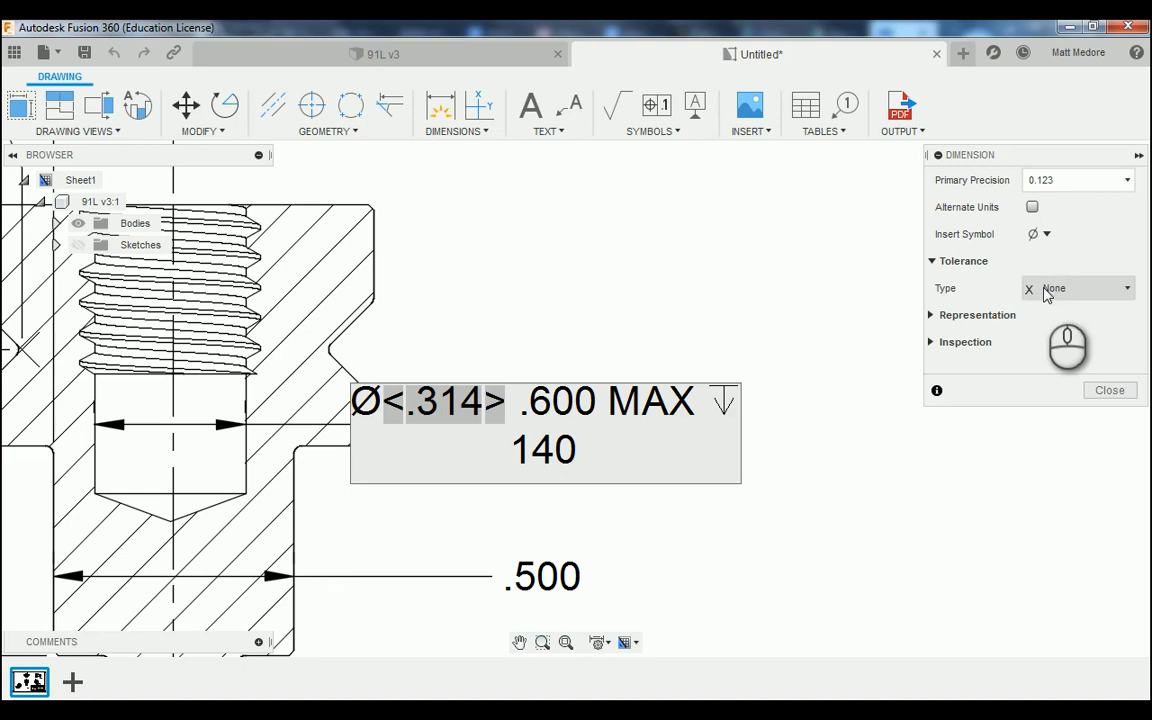
{"action": "left_click", "coordinate": [1040, 234]}
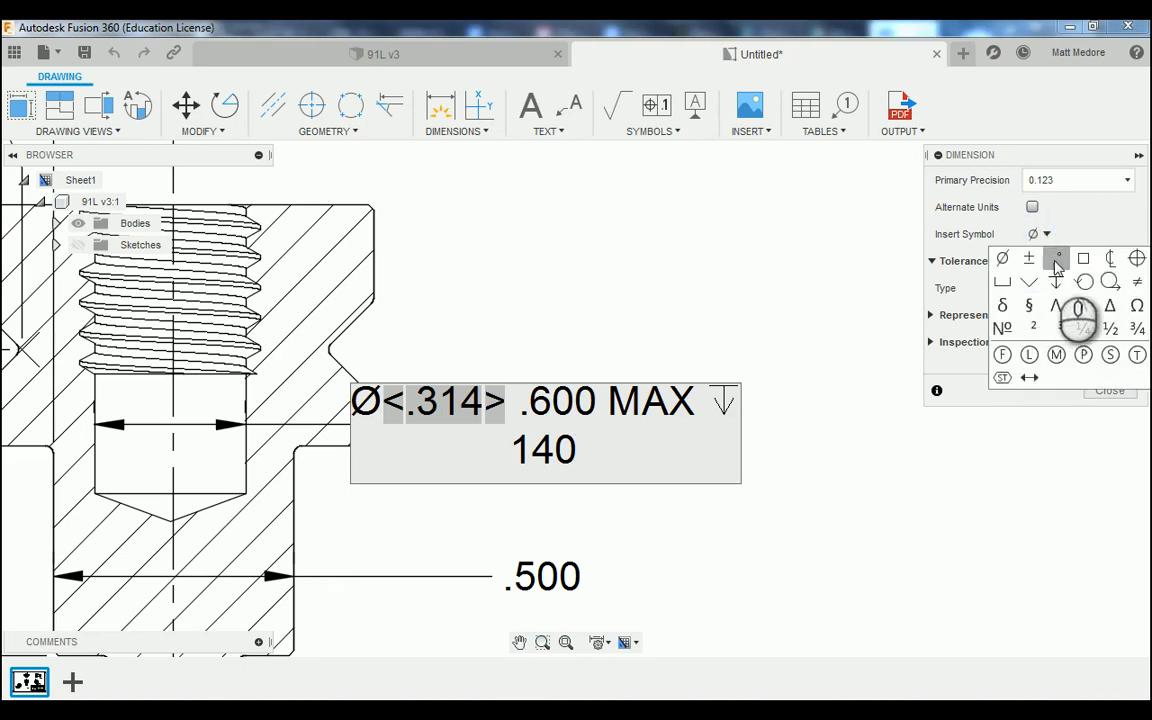
{"action": "left_click", "coordinate": [1059, 258]}
{"action": "type", "text": "DR"}
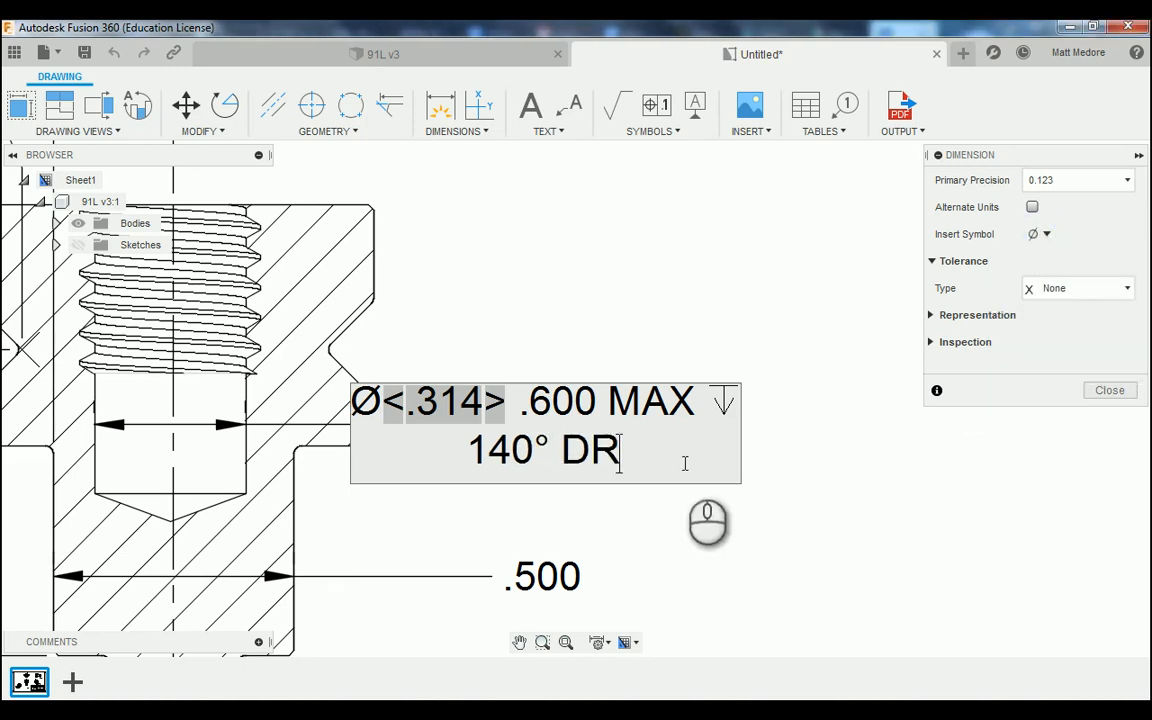
{"action": "type", "text": "ILL POINT"}
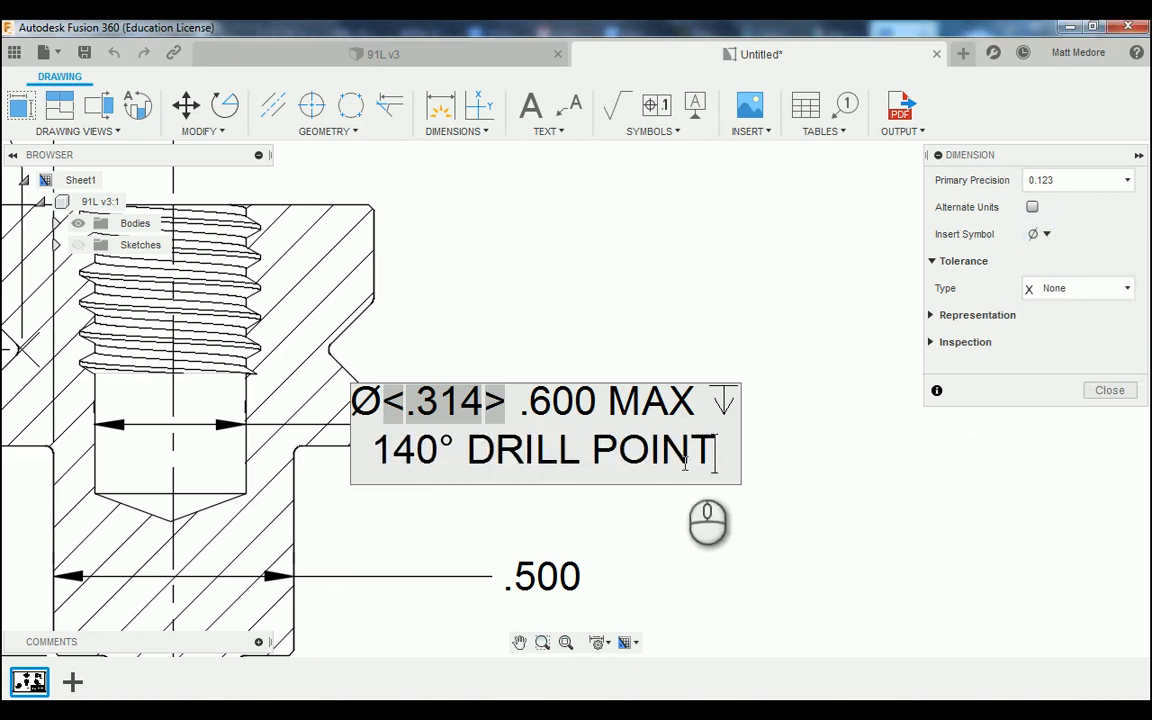
{"action": "left_click", "coordinate": [1109, 390]}
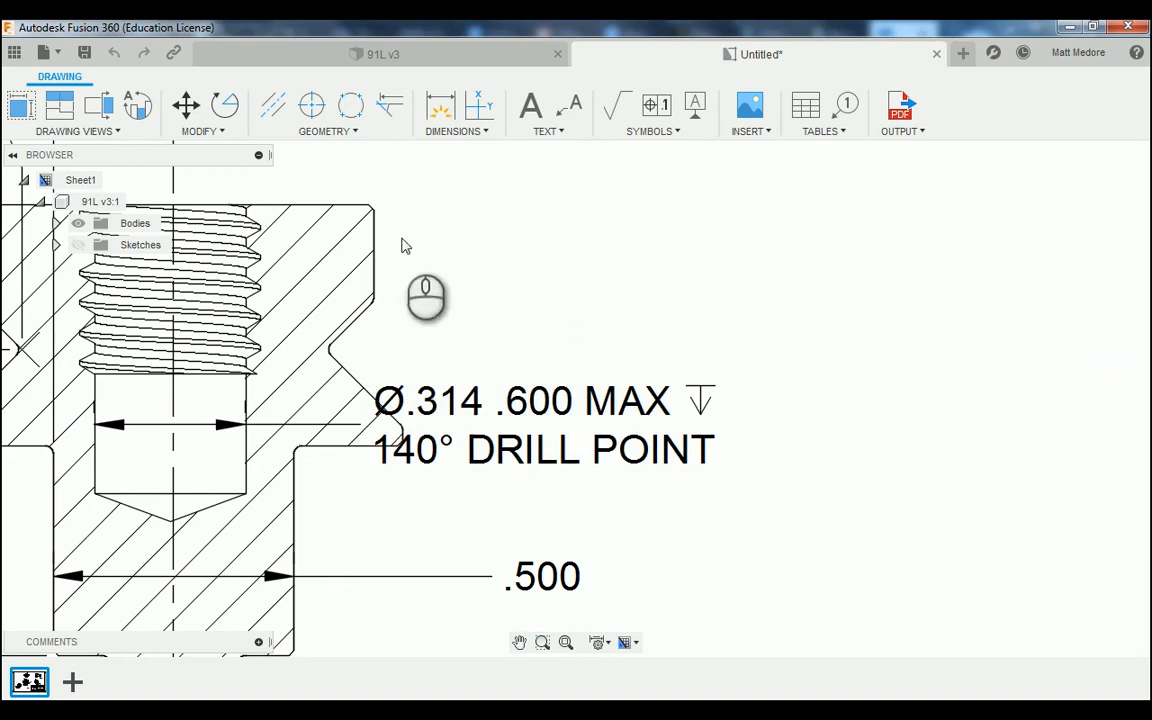
Move the two-line drilled-hole callout horizontally to the right so it clears the flange of the section view
{"action": "scroll", "coordinate": [466, 382], "scroll_direction": "down", "scroll_amount": 1}
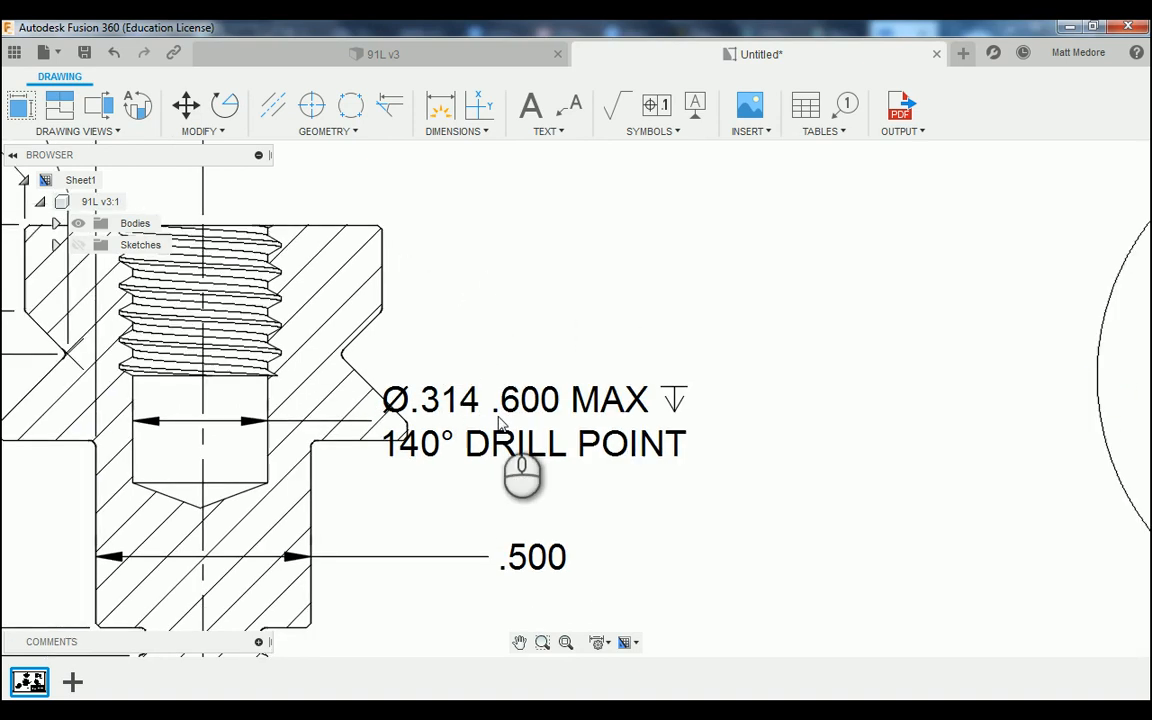
{"action": "left_click", "coordinate": [500, 409]}
{"action": "left_click", "coordinate": [532, 421]}
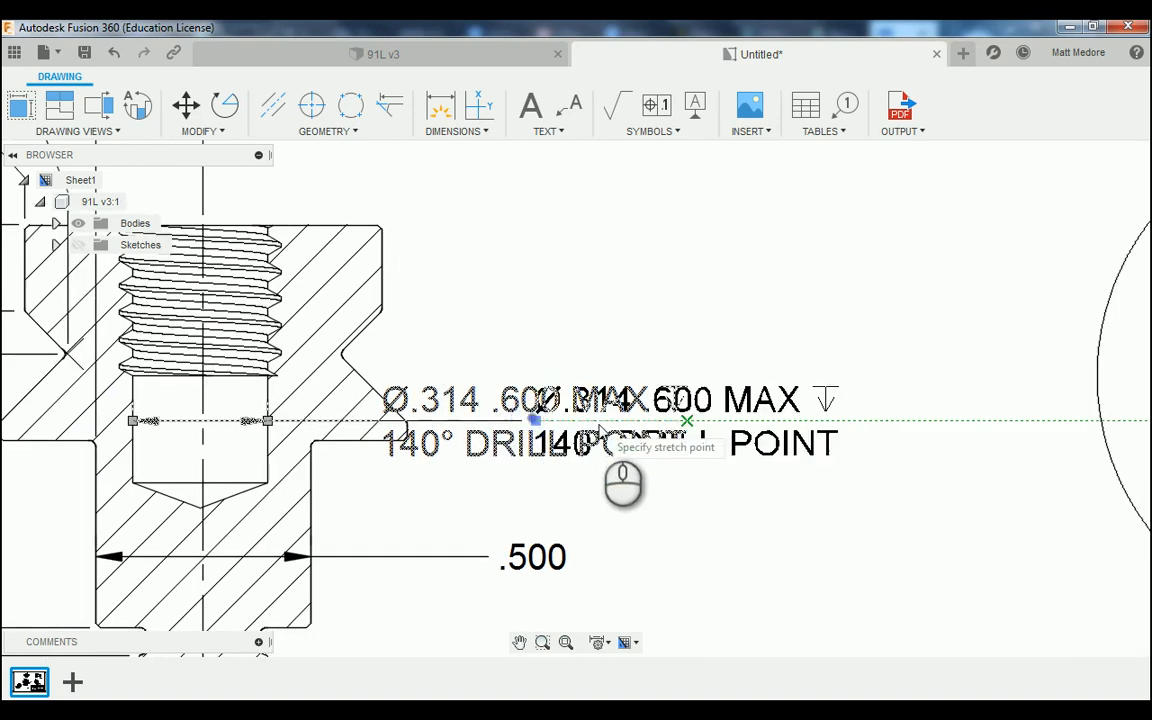
{"action": "left_click", "coordinate": [684, 421]}
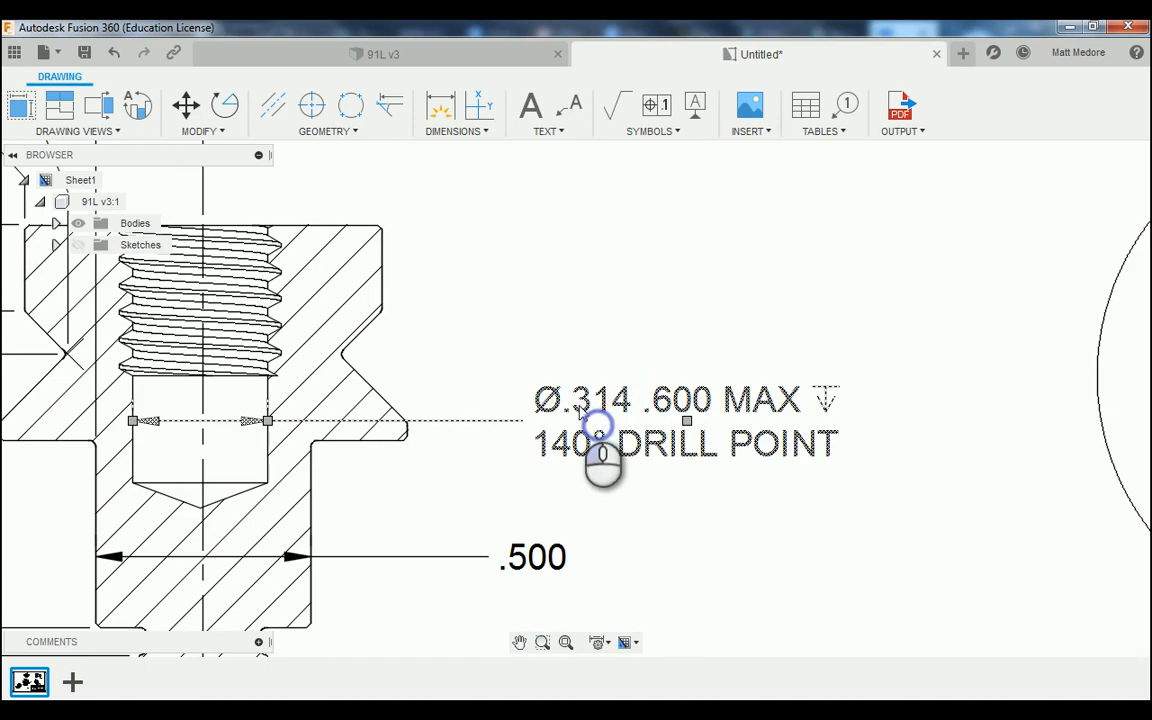
Prefix the shank-width dimension with a diameter symbol and finish editing it
{"action": "double_click", "coordinate": [527, 557]}
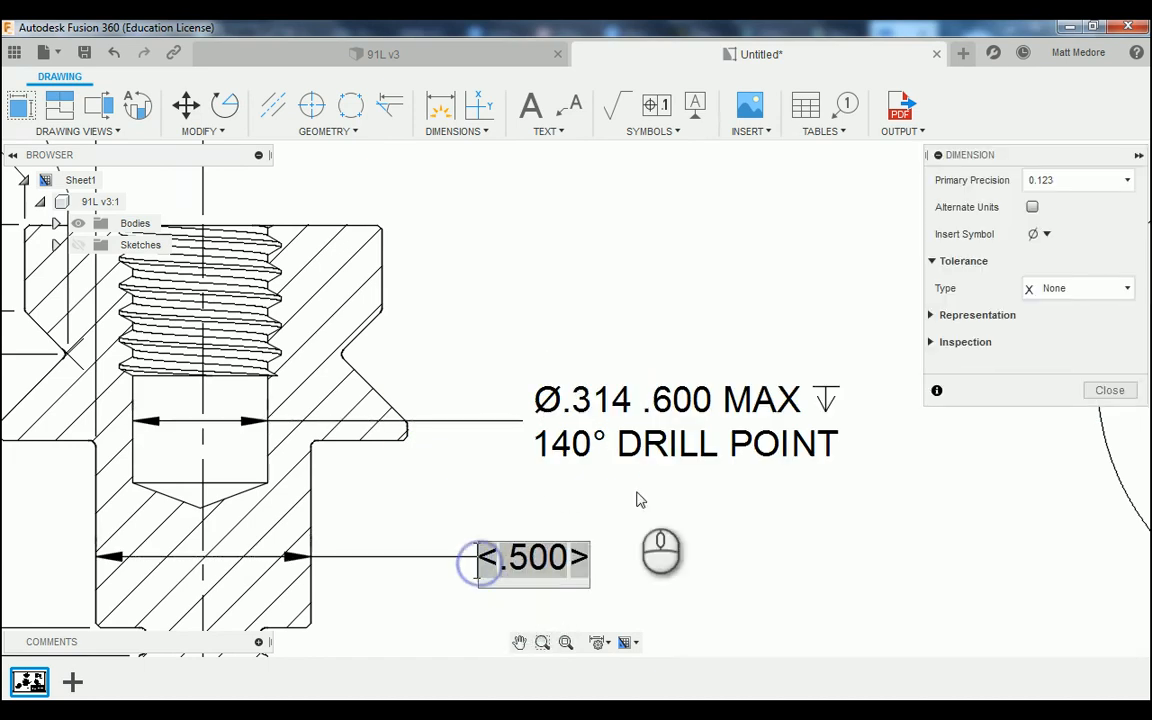
{"action": "left_click", "coordinate": [1038, 233]}
{"action": "left_click", "coordinate": [1002, 260]}
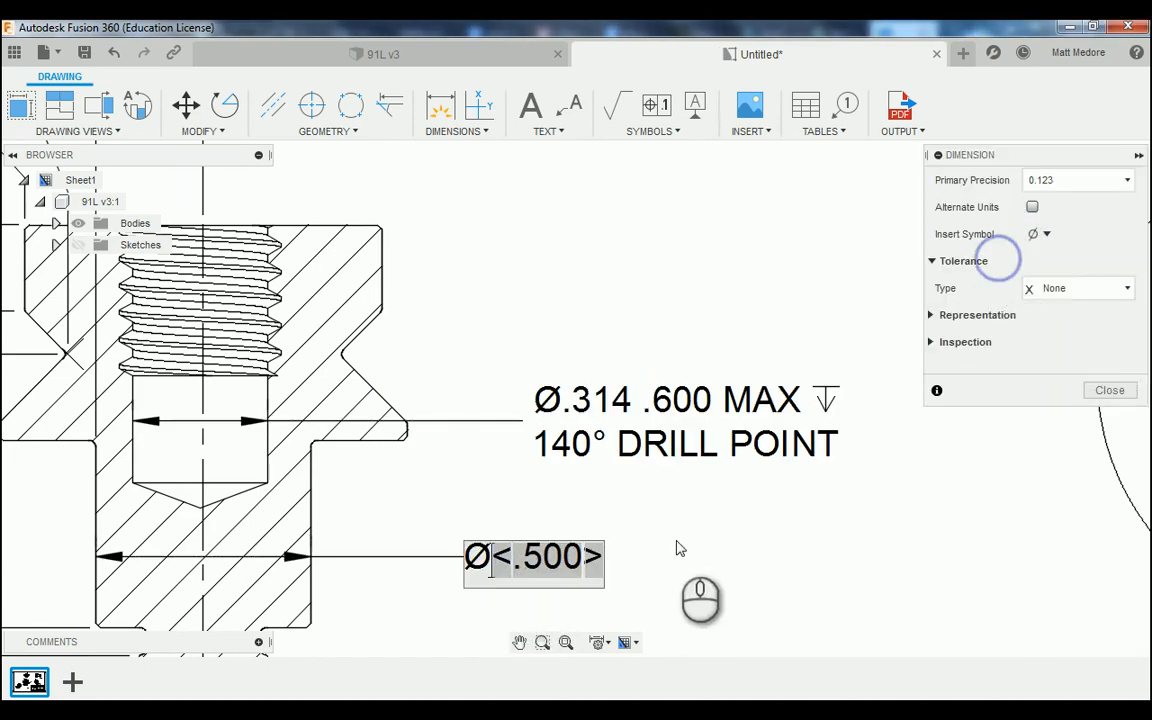
{"action": "left_click", "coordinate": [1109, 390]}
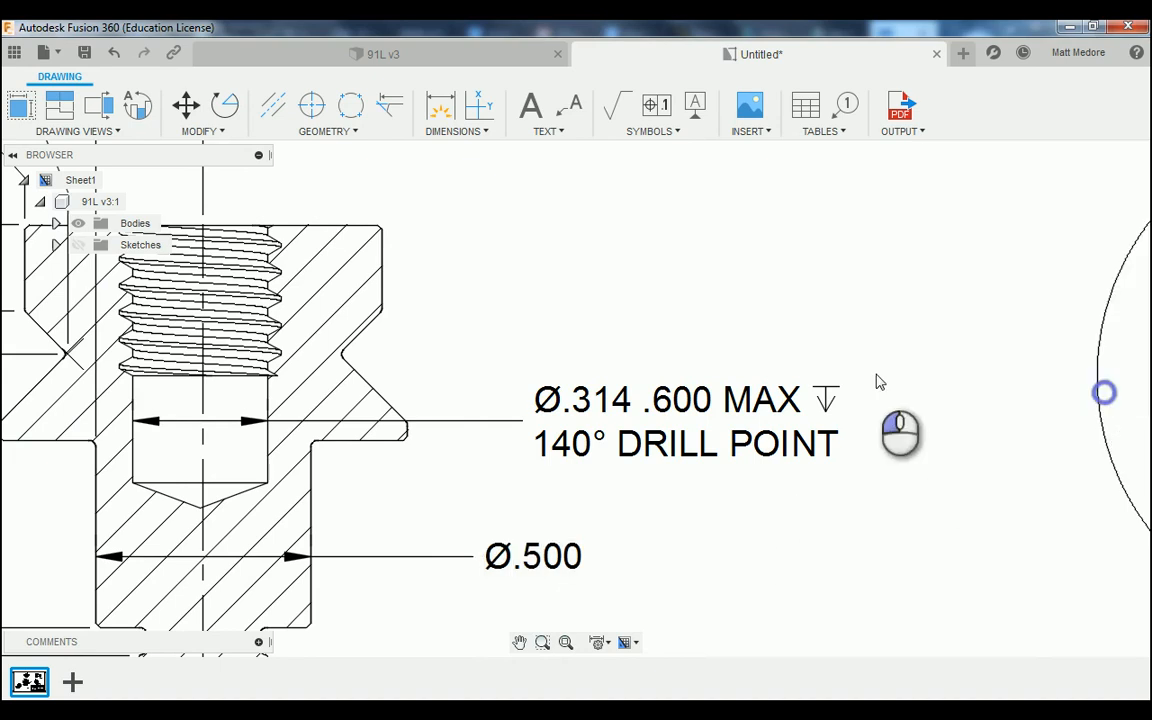
Move the shank diameter text horizontally until its start lines up with the drilled-hole callout above, and deselect it
{"action": "scroll", "coordinate": [447, 278], "scroll_direction": "down", "scroll_amount": 2}
{"action": "scroll", "coordinate": [516, 493], "scroll_direction": "up", "scroll_amount": 2}
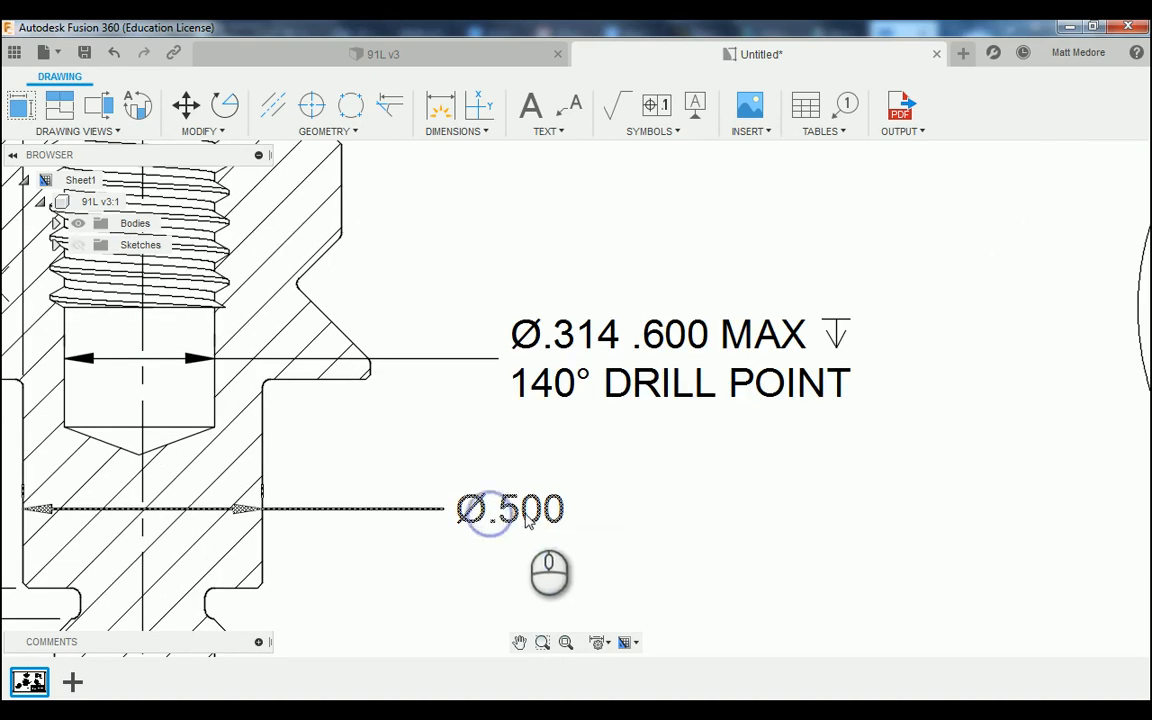
{"action": "left_click", "coordinate": [500, 508]}
{"action": "left_click", "coordinate": [509, 510]}
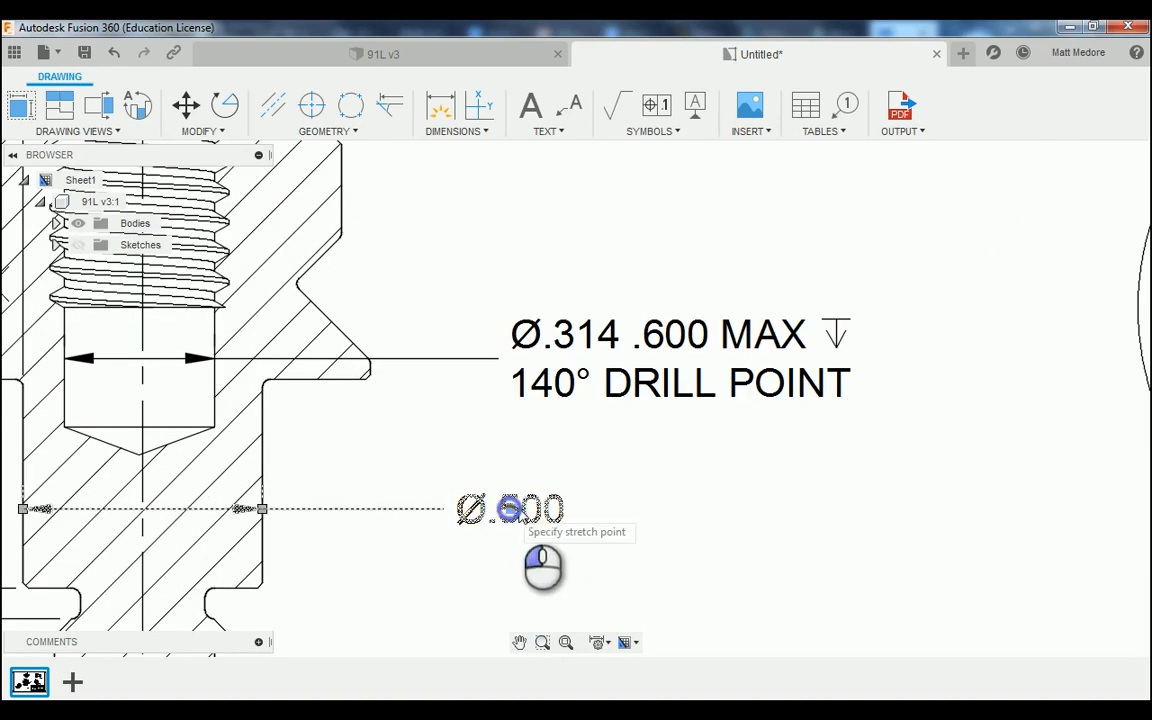
{"action": "left_click", "coordinate": [560, 509]}
{"action": "left_click", "coordinate": [545, 250]}
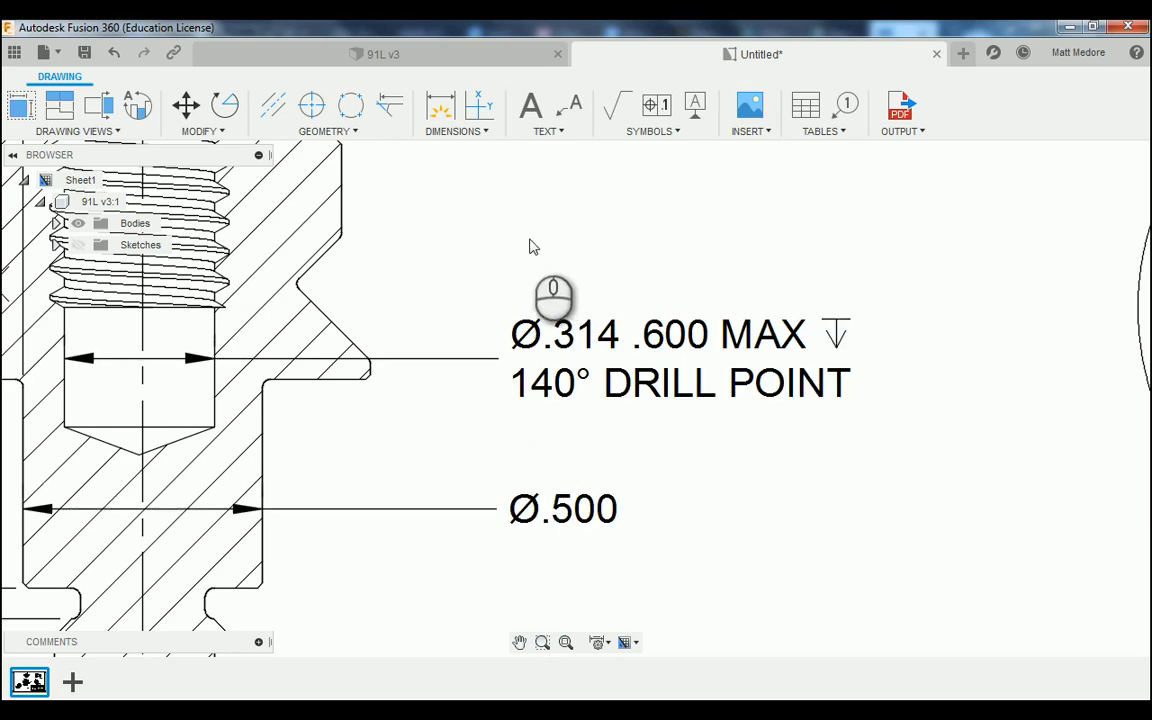
Attach a leader note reading "3/8-16 UNC" to the top edge of the threaded hole, placed above and right of the section view
{"action": "scroll", "coordinate": [535, 280], "scroll_direction": "down", "scroll_amount": 1}
{"action": "scroll", "coordinate": [510, 400], "scroll_direction": "down", "scroll_amount": 1}
{"action": "scroll", "coordinate": [500, 460], "scroll_direction": "down", "scroll_amount": 1}
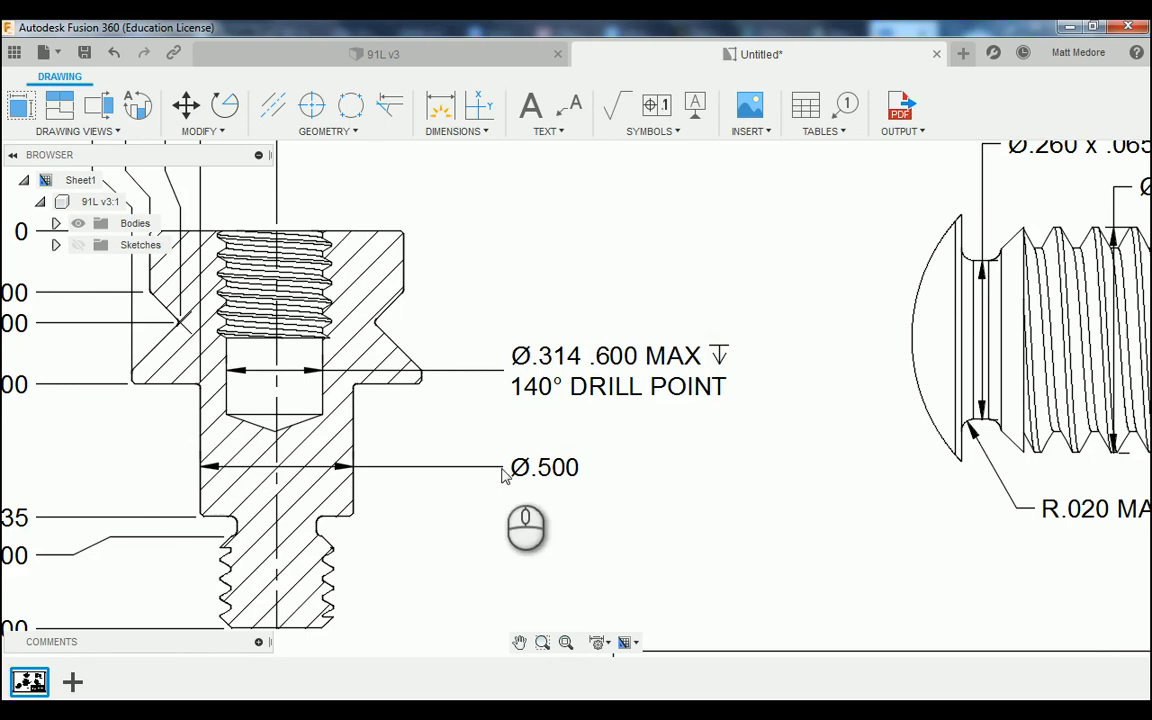
{"action": "scroll", "coordinate": [490, 515], "scroll_direction": "down", "scroll_amount": 1}
{"action": "scroll", "coordinate": [346, 250], "scroll_direction": "up", "scroll_amount": 2}
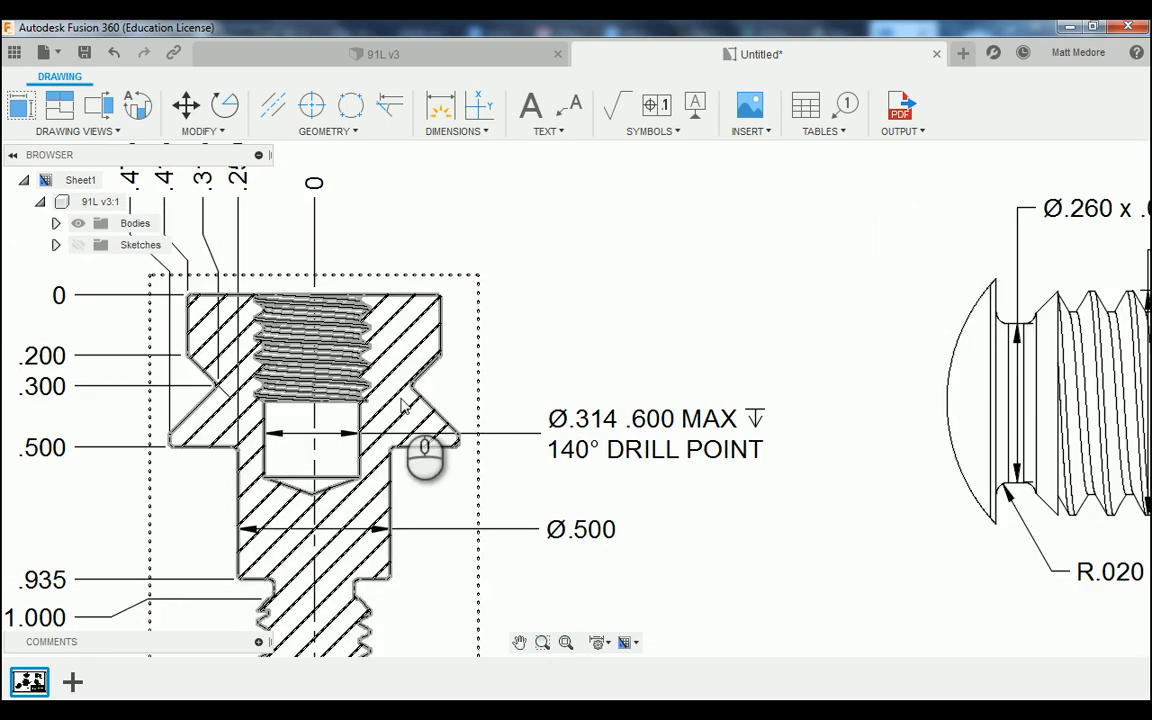
{"action": "scroll", "coordinate": [400, 400], "scroll_direction": "down", "scroll_amount": 1}
{"action": "scroll", "coordinate": [303, 288], "scroll_direction": "up", "scroll_amount": 1}
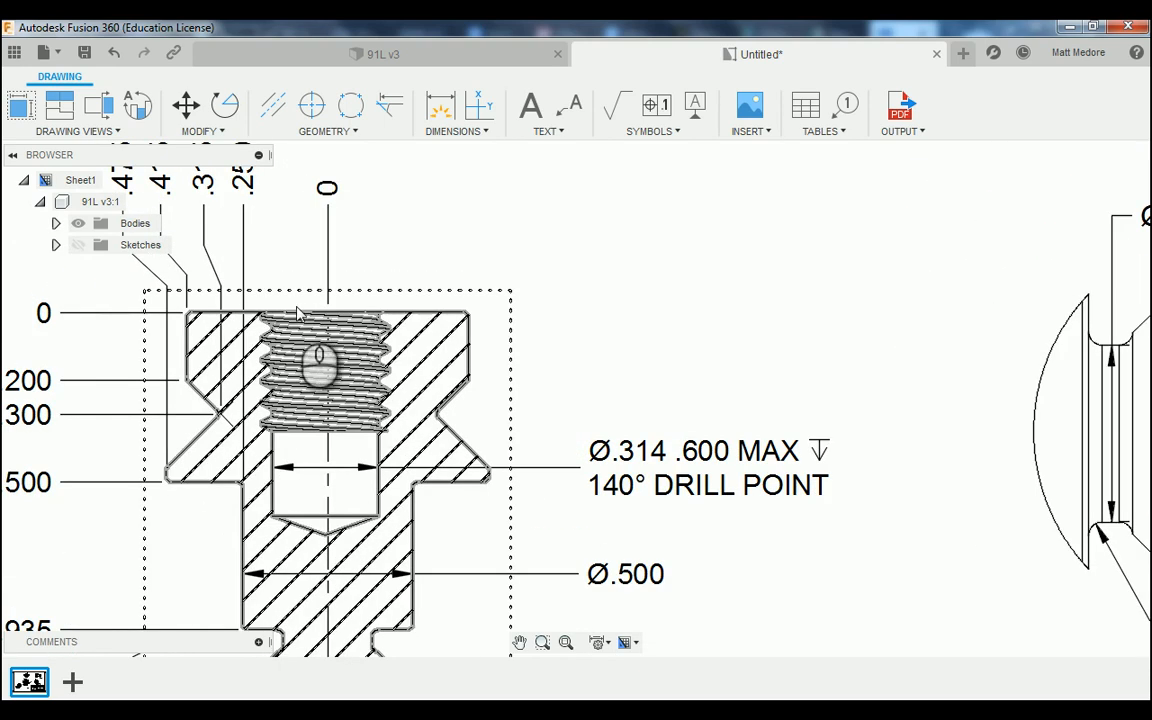
{"action": "scroll", "coordinate": [275, 370], "scroll_direction": "up", "scroll_amount": 1}
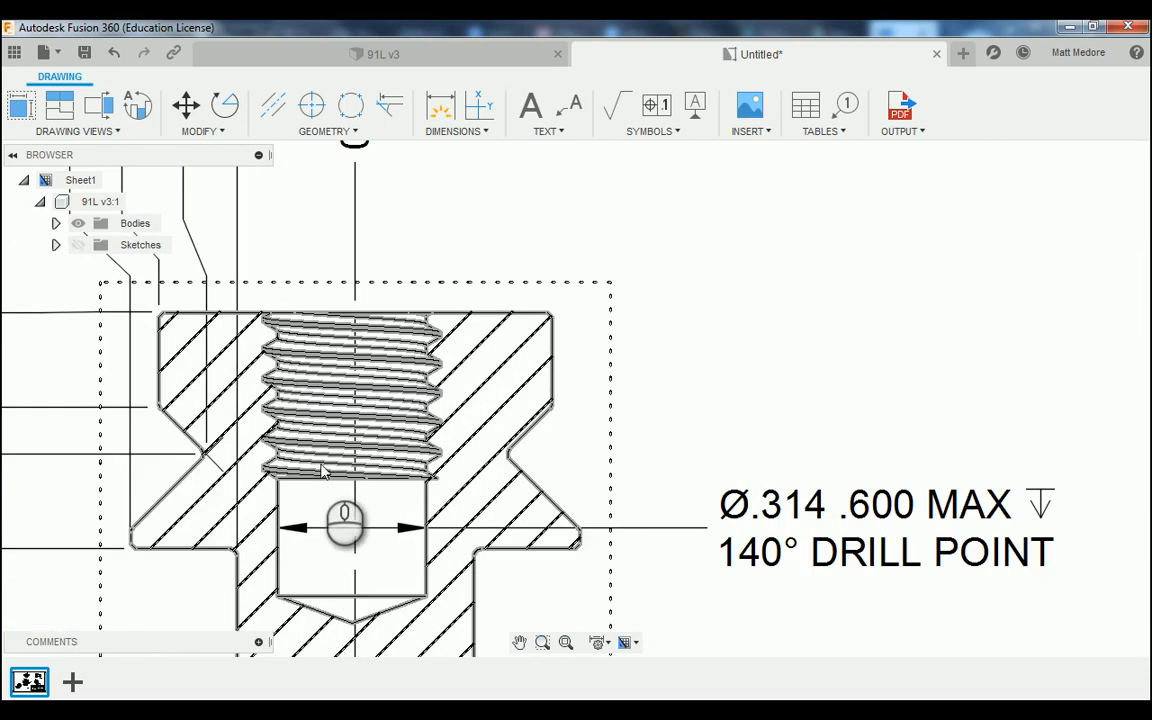
{"action": "left_click", "coordinate": [572, 106]}
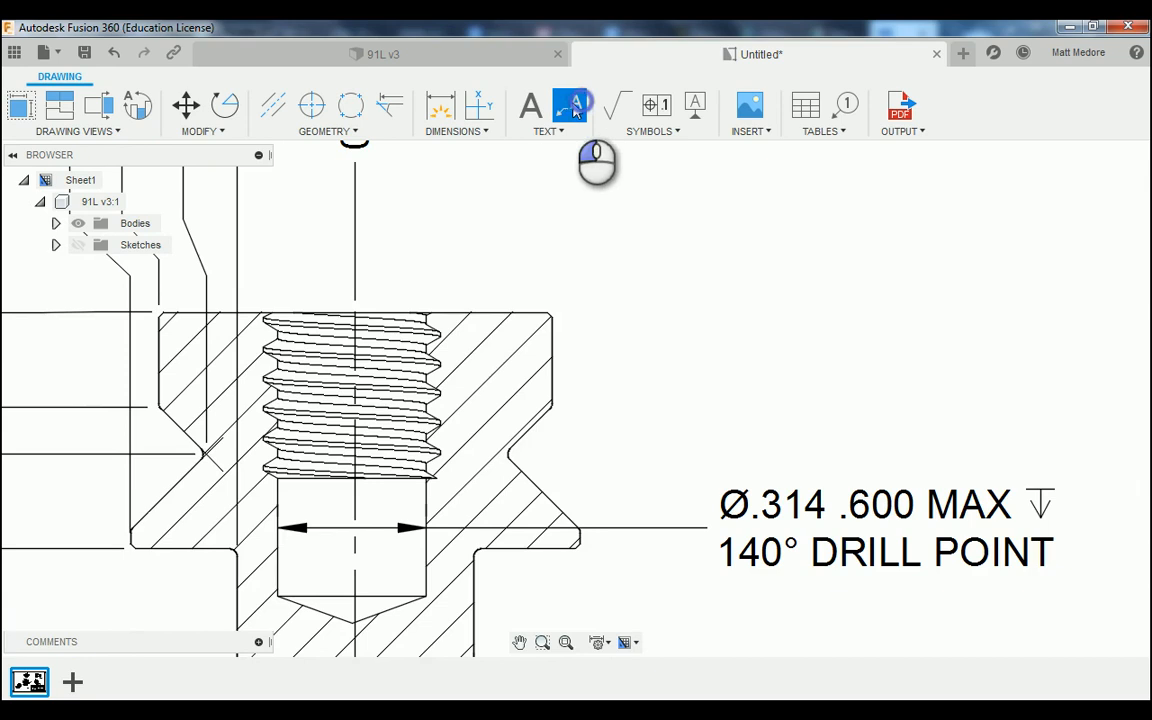
{"action": "left_click", "coordinate": [397, 316]}
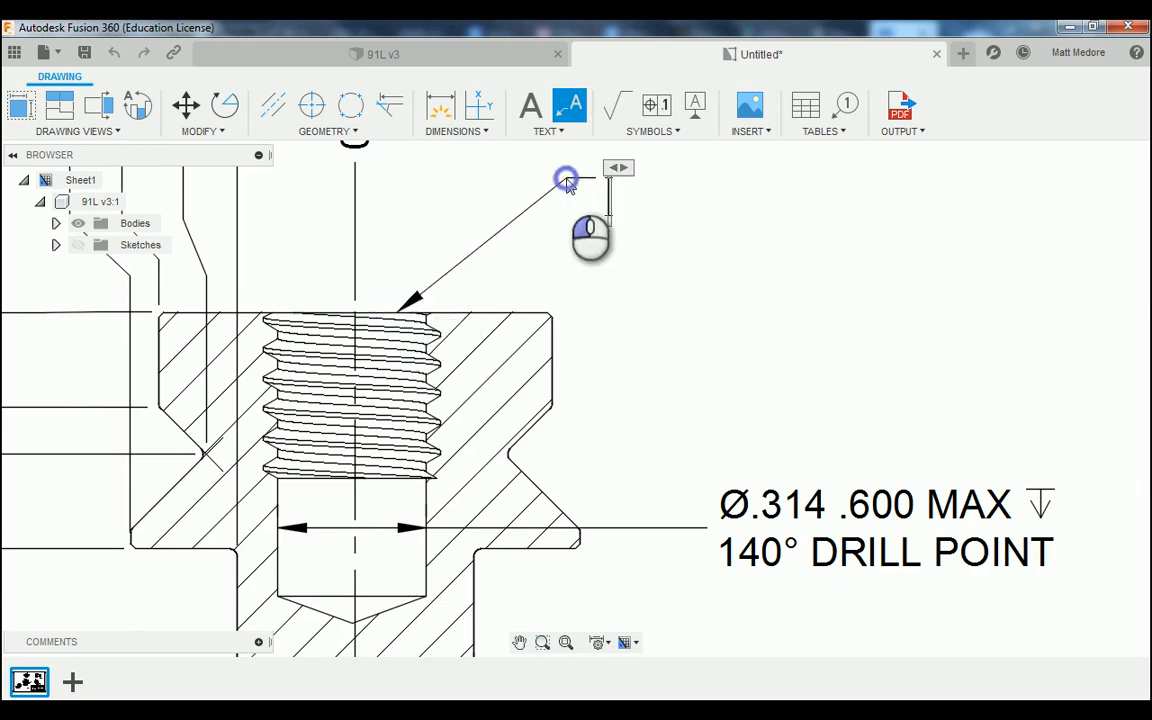
{"action": "left_click", "coordinate": [566, 181]}
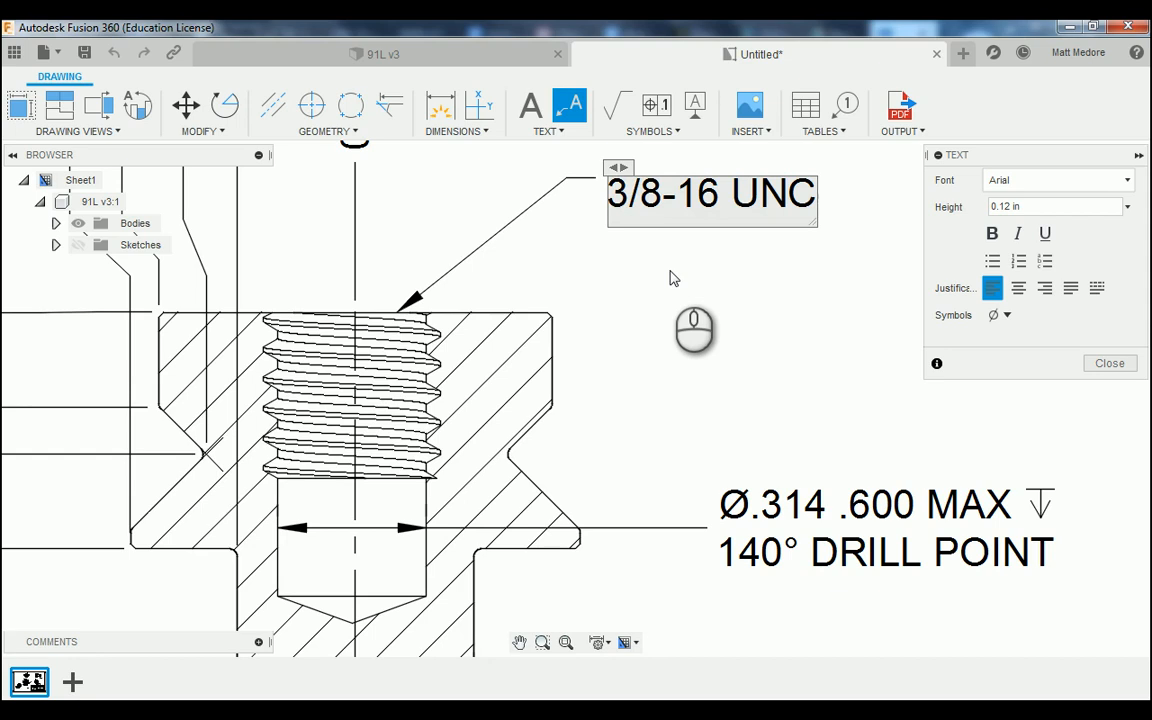
{"action": "type", "text": "3/8-16 UNC"}
Add a second line reading ".350 MIN" with a depth symbol to the thread leader note and finish the note
{"action": "key", "text": "Return"}
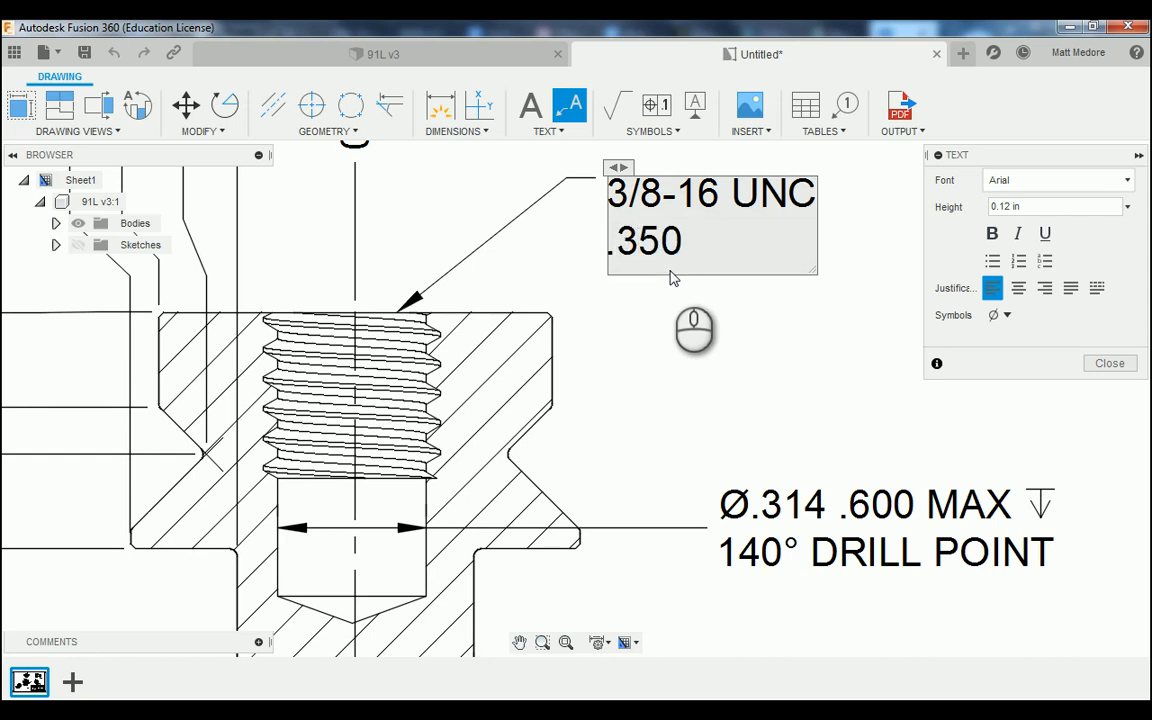
{"action": "type", "text": ".350 MIN"}
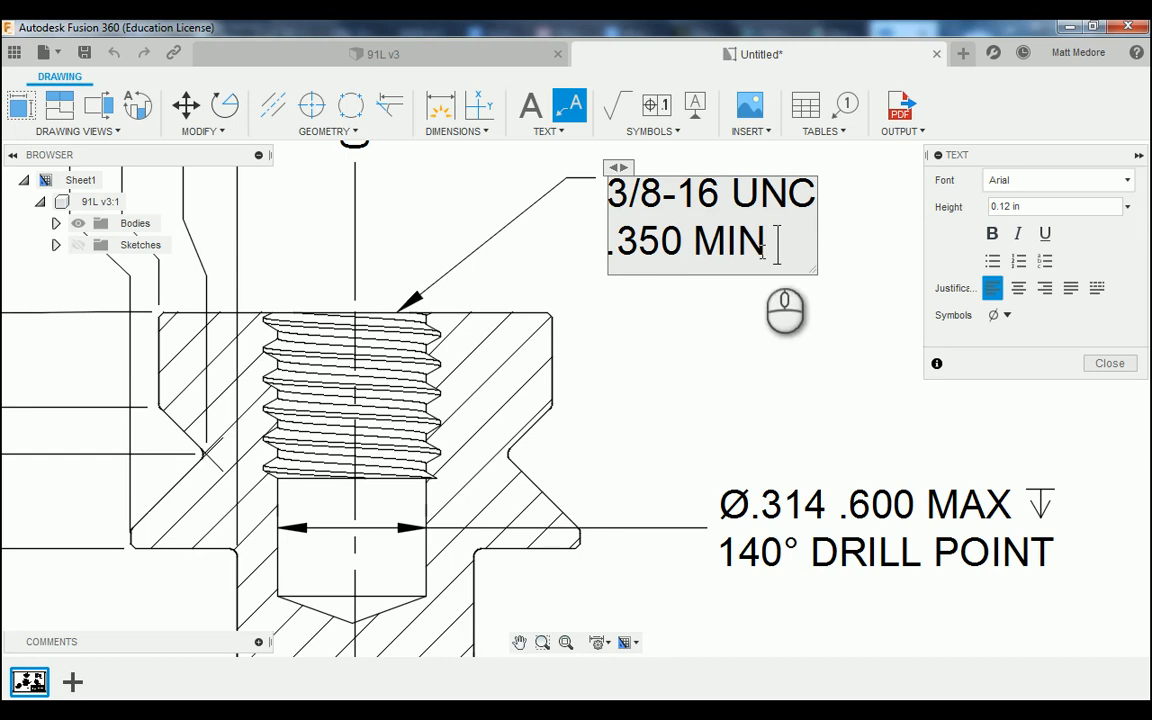
{"action": "left_click", "coordinate": [1005, 315]}
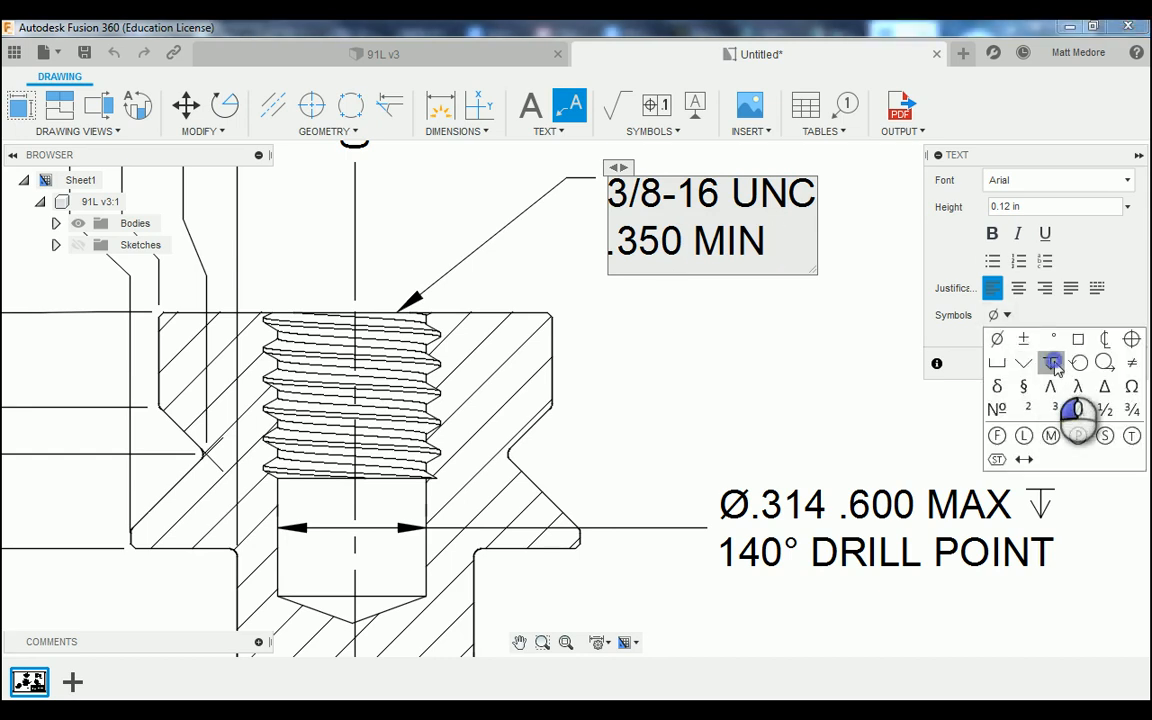
{"action": "left_click", "coordinate": [1050, 362]}
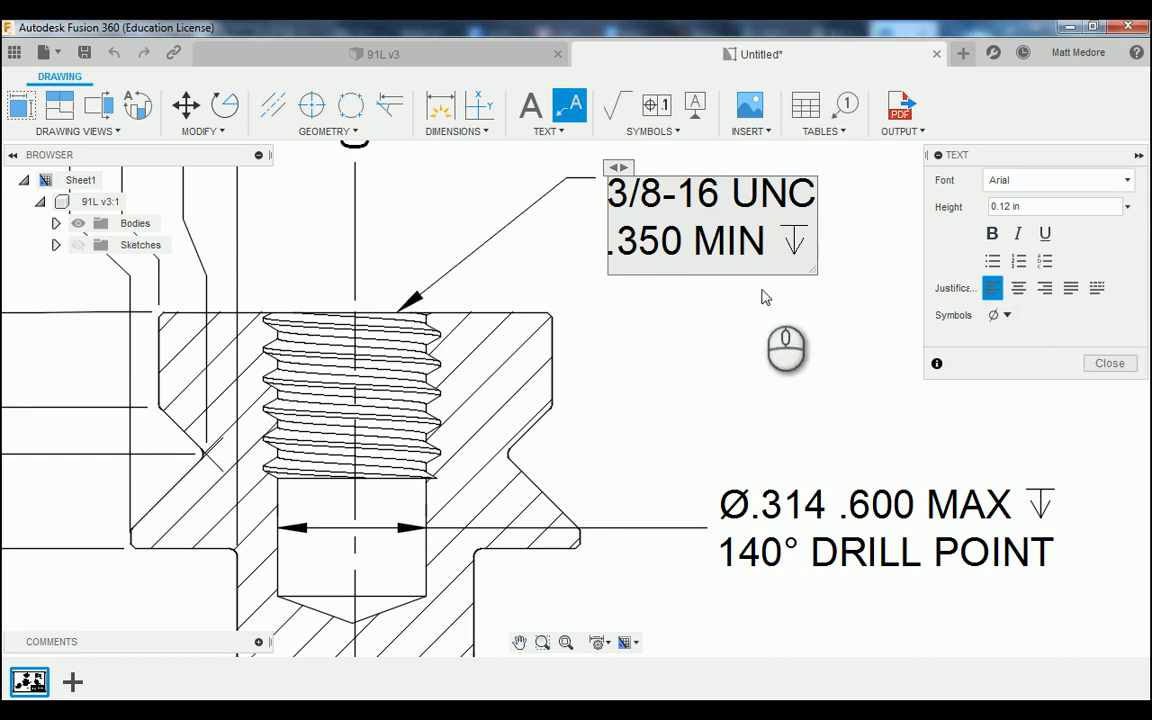
{"action": "left_click", "coordinate": [1122, 368]}
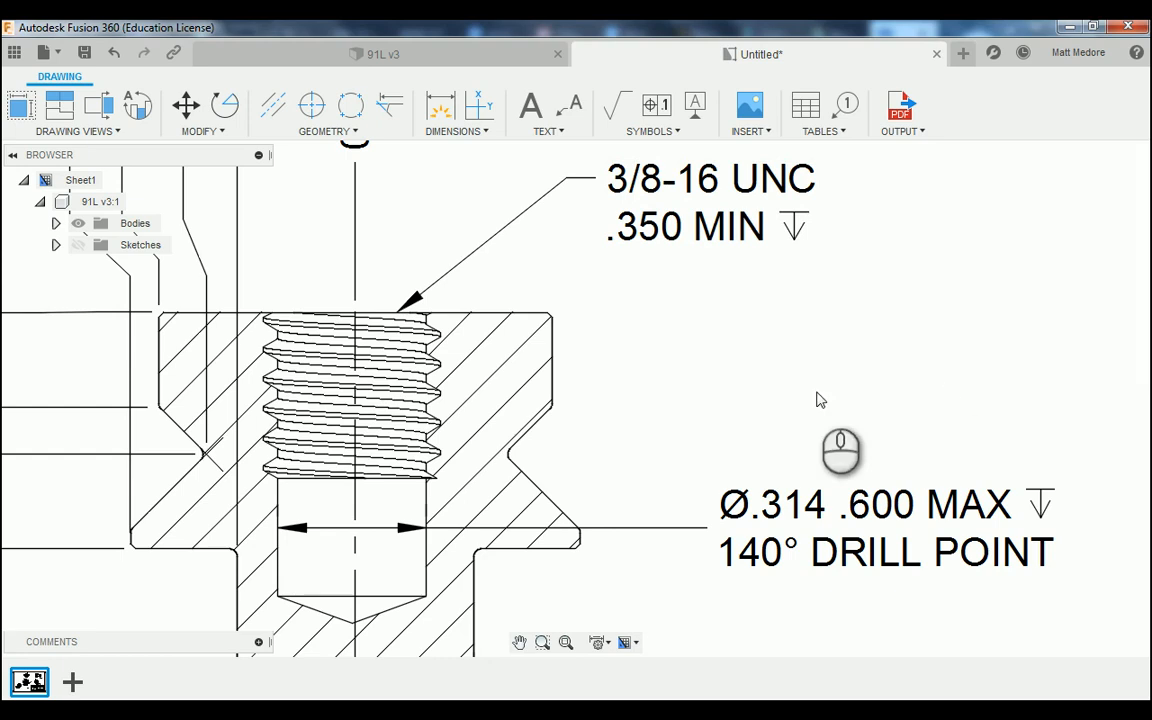
Append "CLASS 2B" to the first line of the thread leader note, after "3/8-16 UNC", and finish the note
{"action": "scroll", "coordinate": [725, 450], "scroll_direction": "down", "scroll_amount": 2}
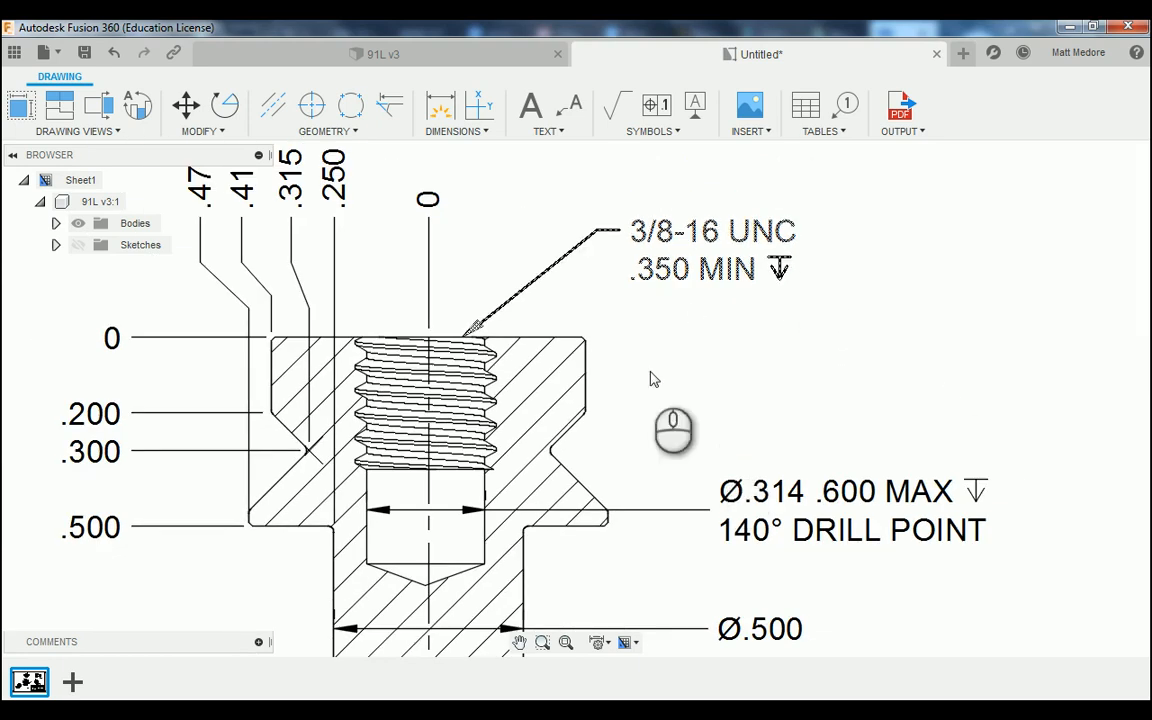
{"action": "scroll", "coordinate": [764, 268], "scroll_direction": "down", "scroll_amount": 3}
{"action": "scroll", "coordinate": [683, 313], "scroll_direction": "up", "scroll_amount": 5}
{"action": "double_click", "coordinate": [690, 310]}
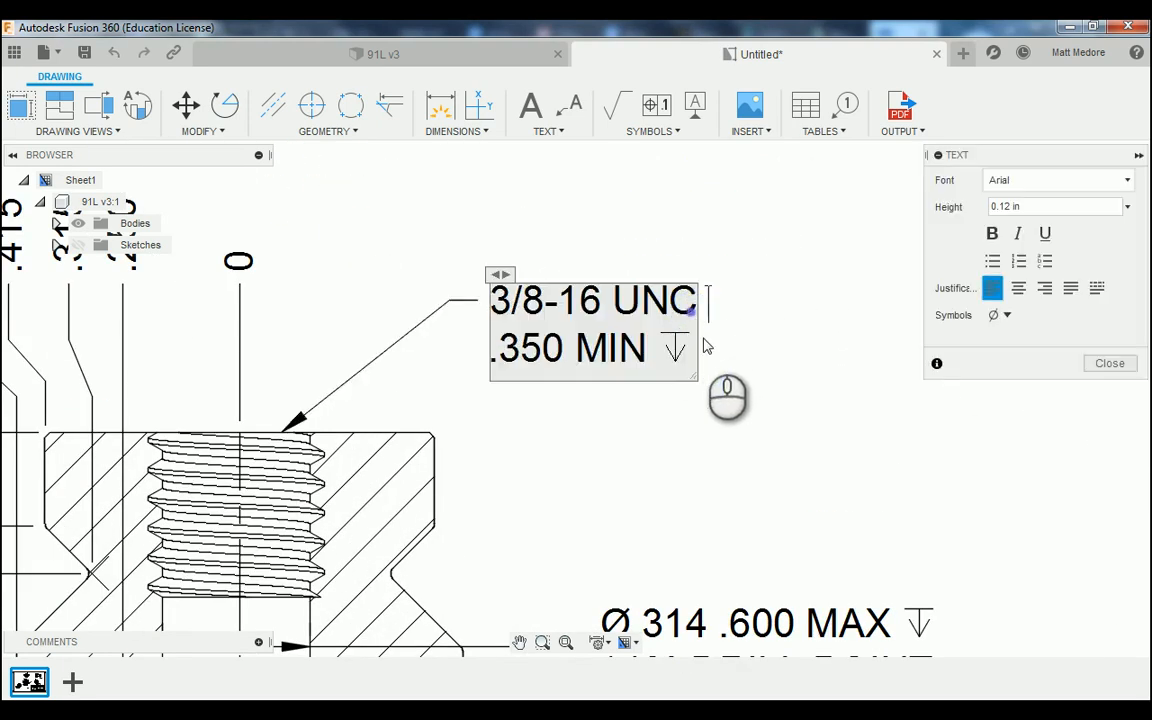
{"action": "type", "text": "CLASS 2B"}
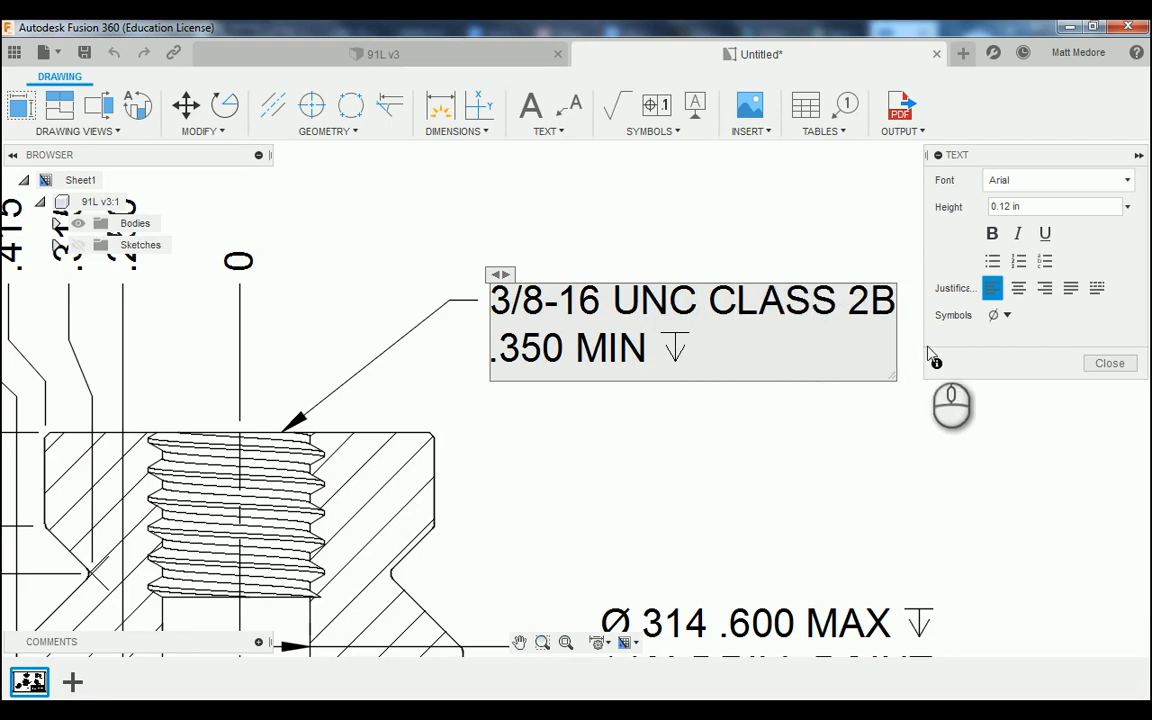
{"action": "left_click", "coordinate": [1124, 364]}
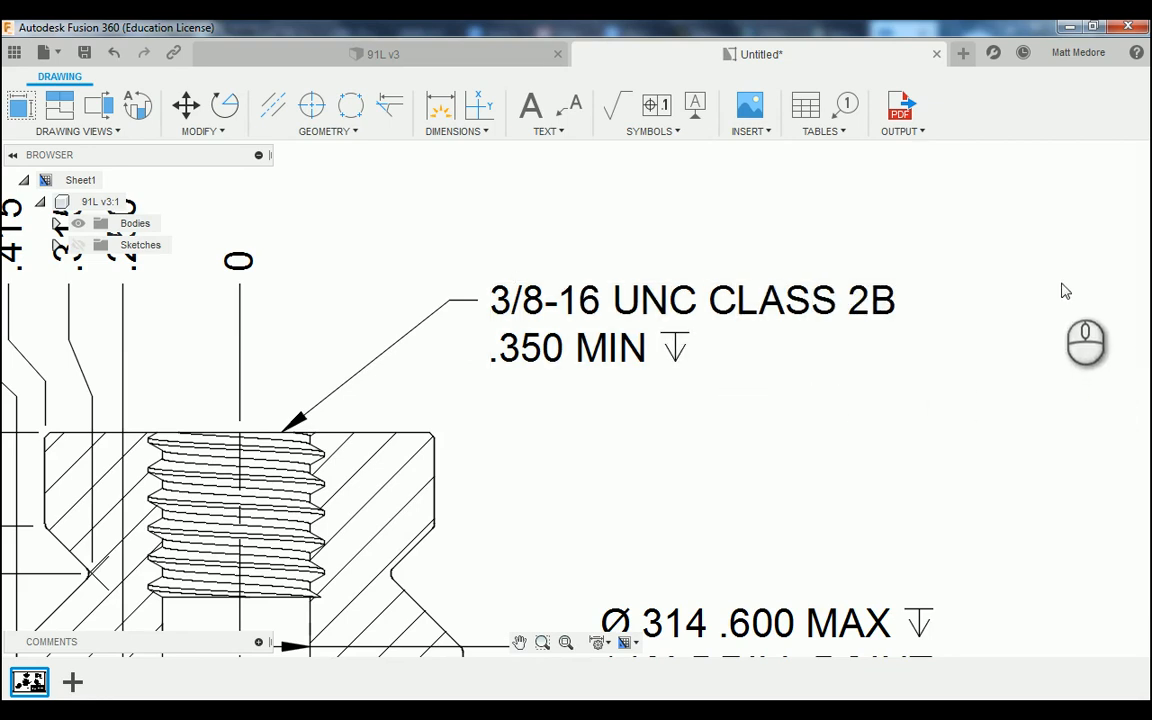
Review the dimensioned section view and the overall layout of the whole drawing sheet
{"action": "scroll", "coordinate": [1060, 290], "scroll_direction": "down", "scroll_amount": 1}
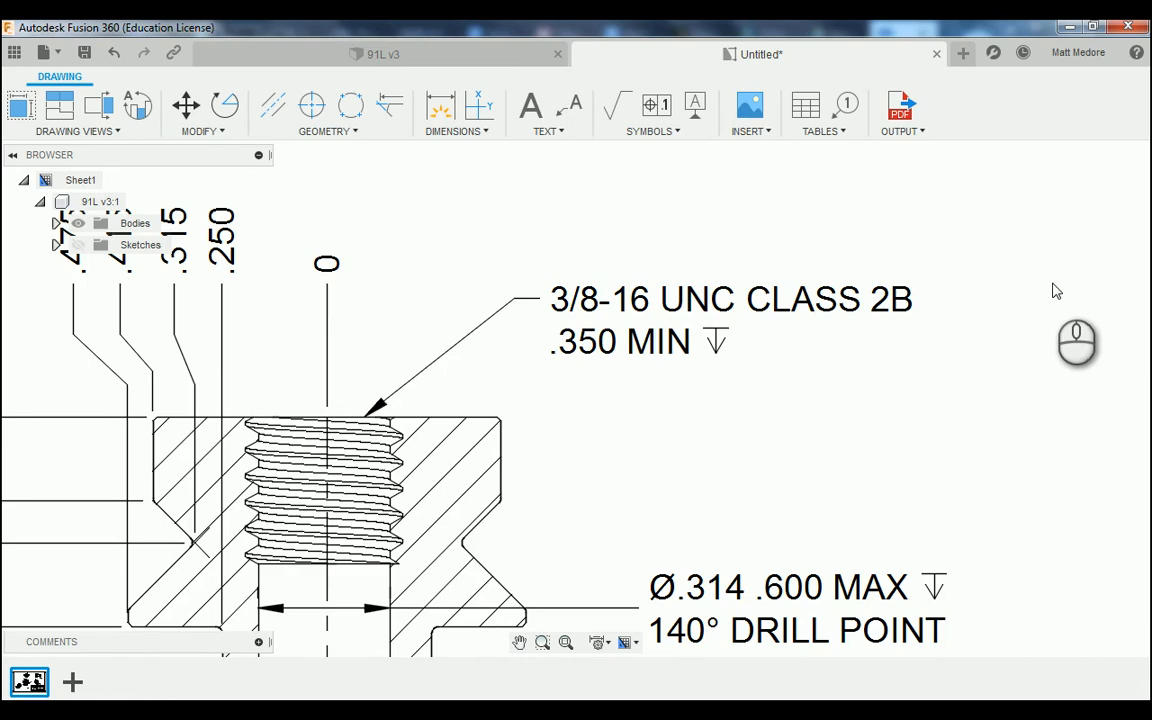
{"action": "scroll", "coordinate": [1055, 290], "scroll_direction": "down", "scroll_amount": 1}
{"action": "scroll", "coordinate": [802, 267], "scroll_direction": "down", "scroll_amount": 5}
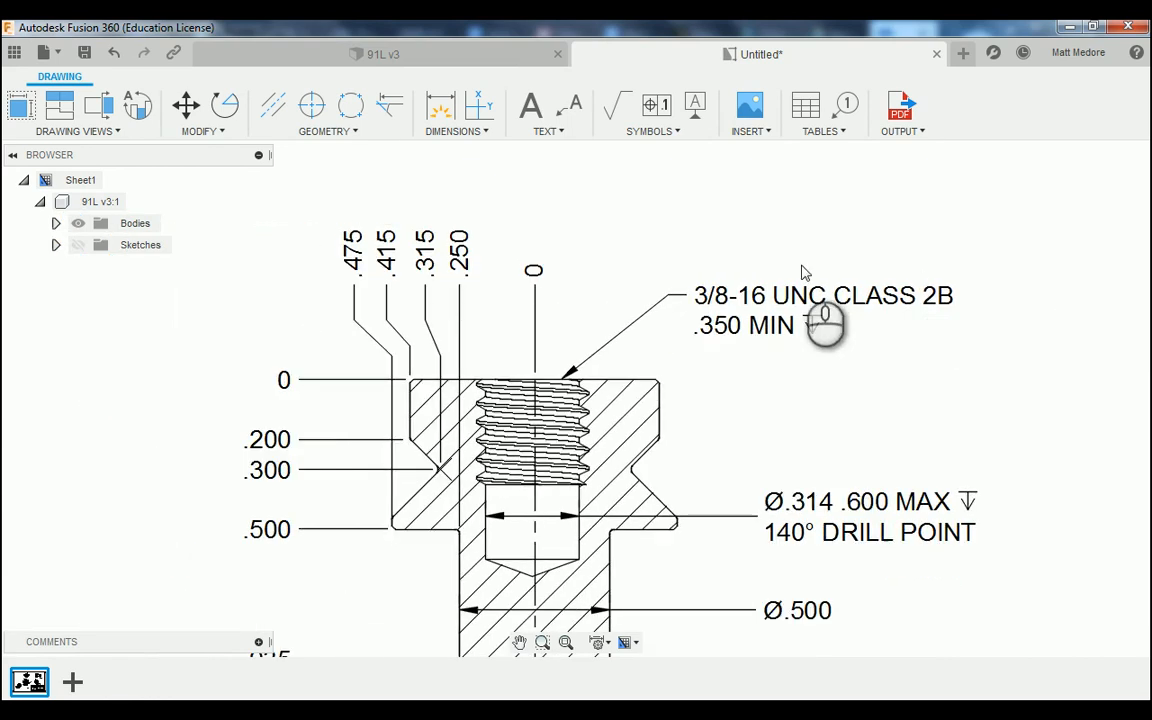
{"action": "scroll", "coordinate": [549, 290], "scroll_direction": "down", "scroll_amount": 1}
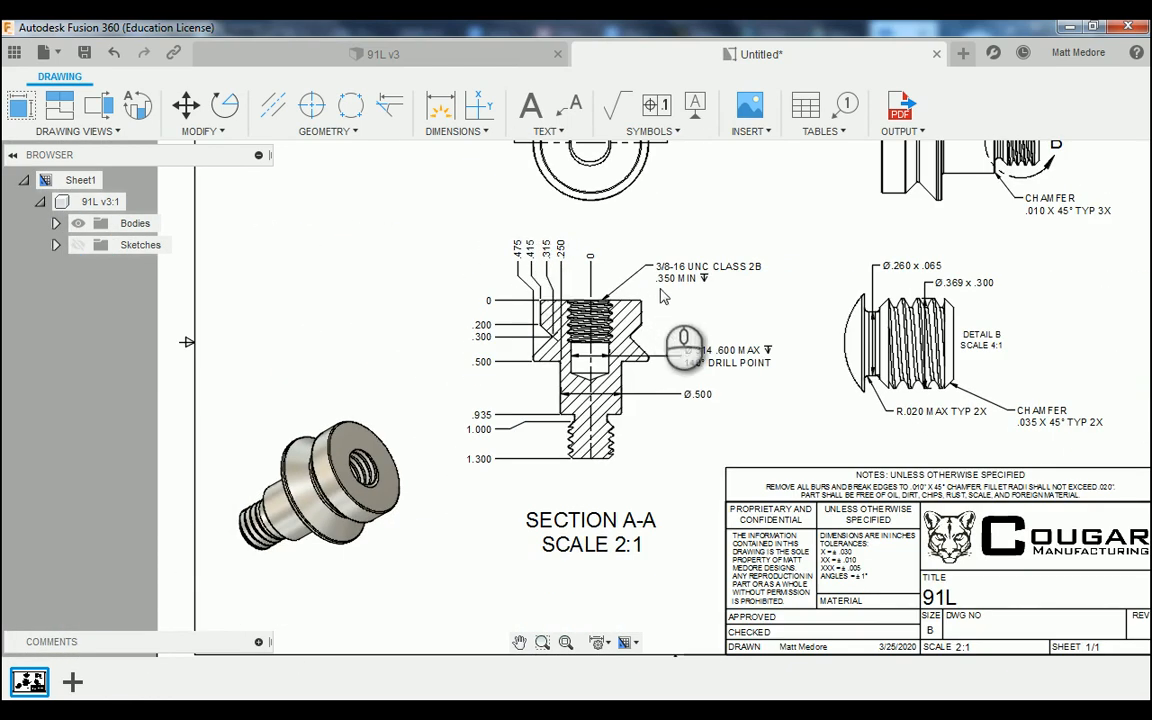
{"action": "scroll", "coordinate": [712, 445], "scroll_direction": "down", "scroll_amount": 1}
{"action": "scroll", "coordinate": [717, 441], "scroll_direction": "down", "scroll_amount": 2}
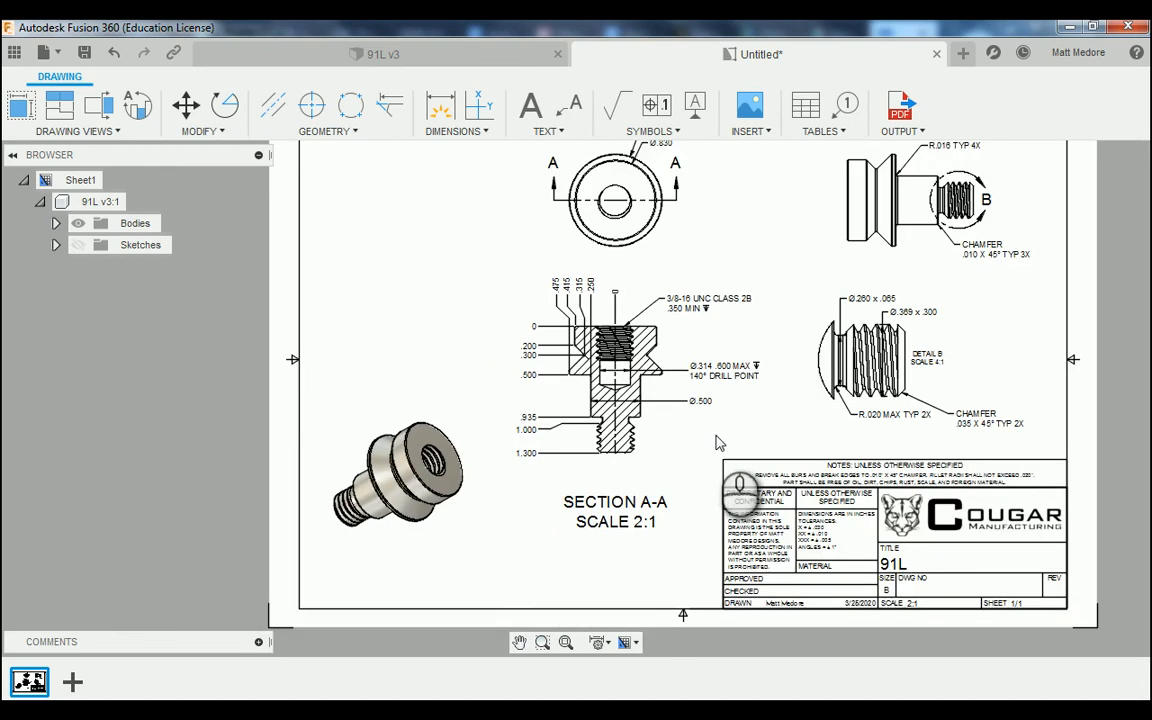
{"action": "scroll", "coordinate": [411, 183], "scroll_direction": "up", "scroll_amount": 1}
{"action": "scroll", "coordinate": [460, 262], "scroll_direction": "down", "scroll_amount": 1}
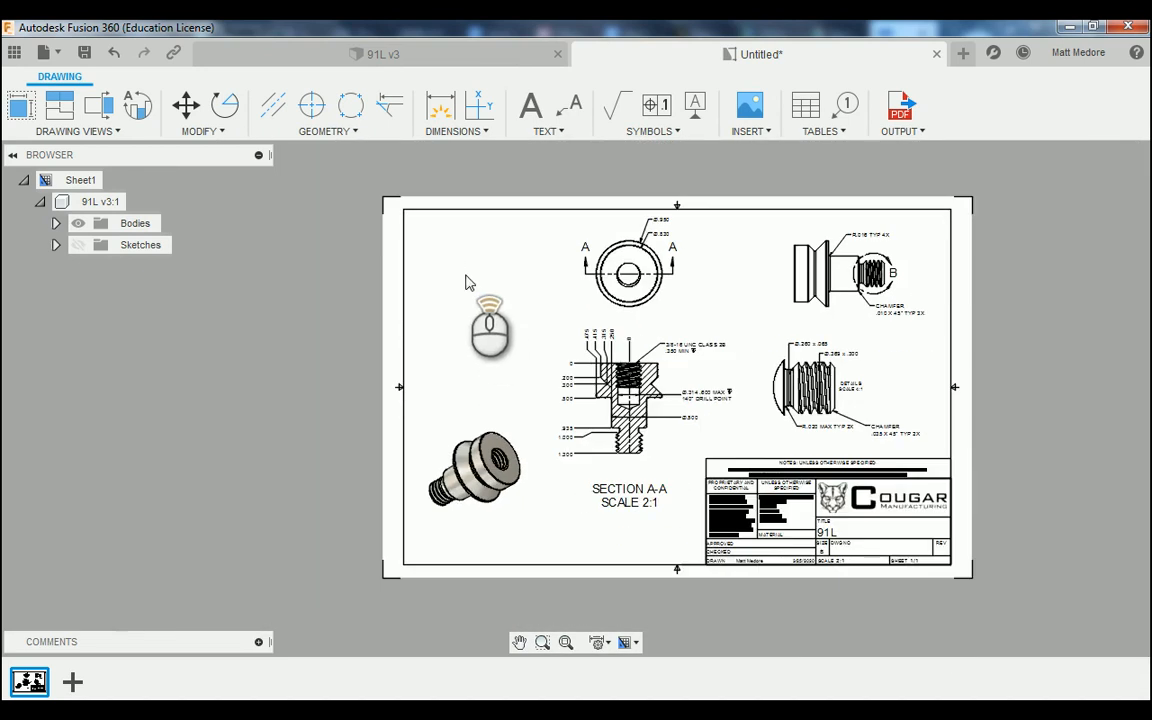
Insert an empty table with its corner snapped to the upper-left inner corner of the sheet border
{"action": "scroll", "coordinate": [436, 232], "scroll_direction": "up", "scroll_amount": 3}
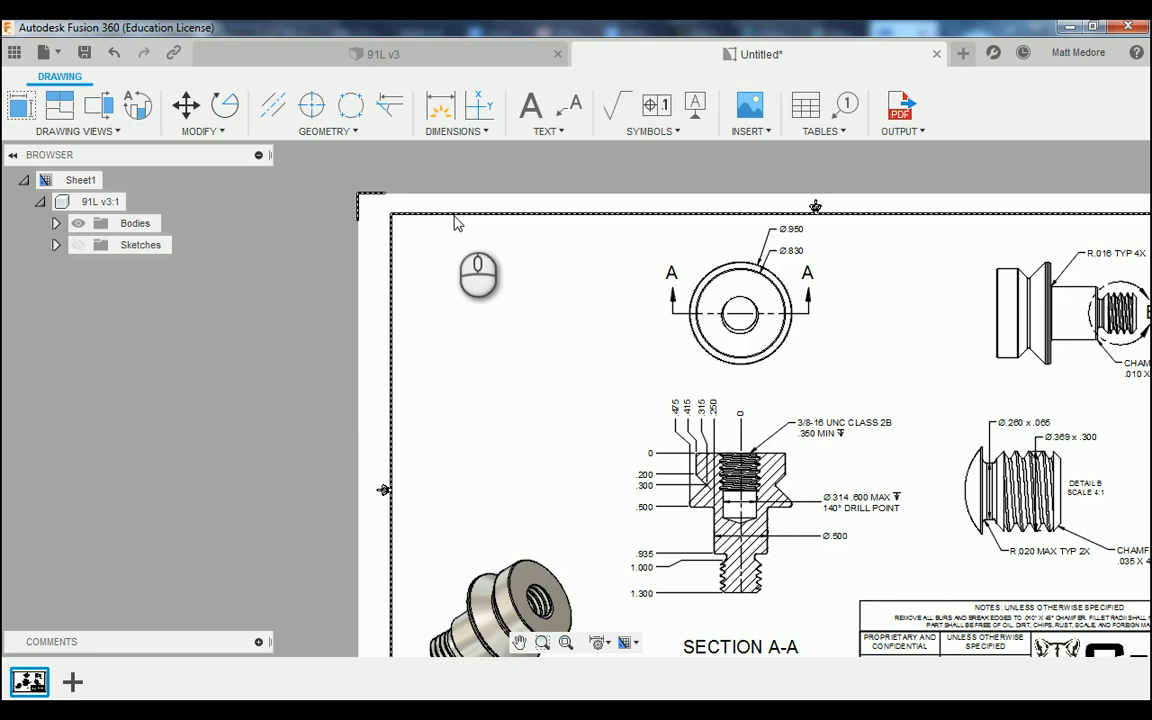
{"action": "left_click", "coordinate": [834, 137]}
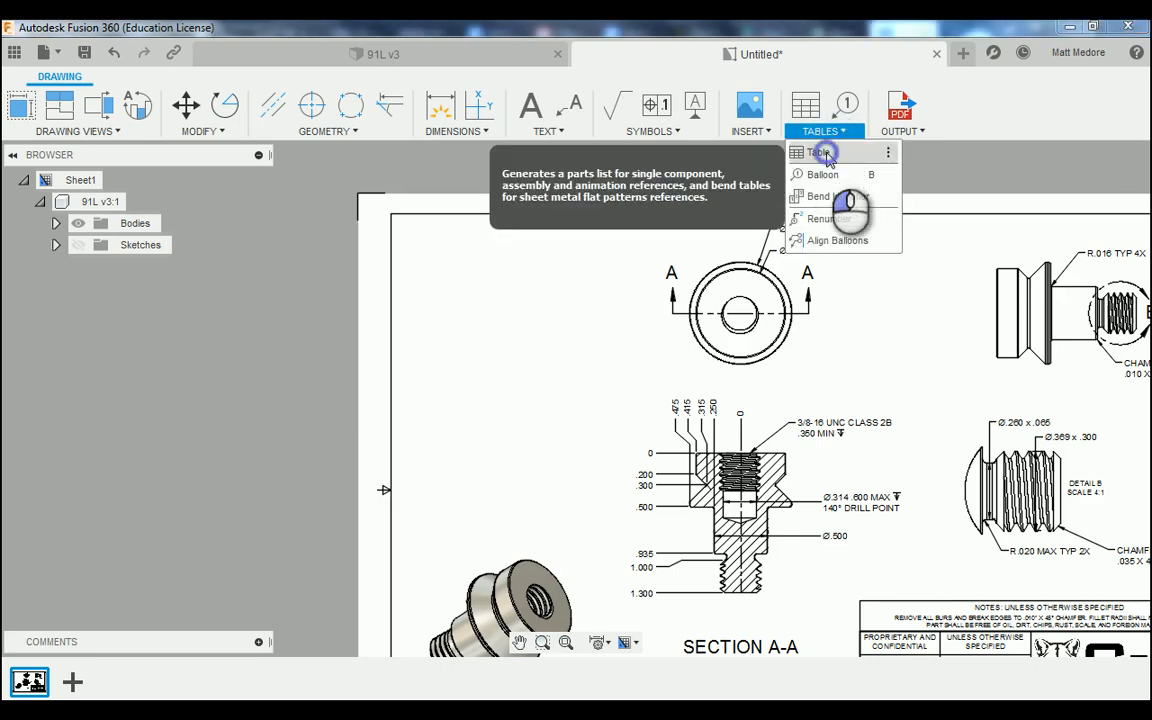
{"action": "left_click", "coordinate": [822, 154]}
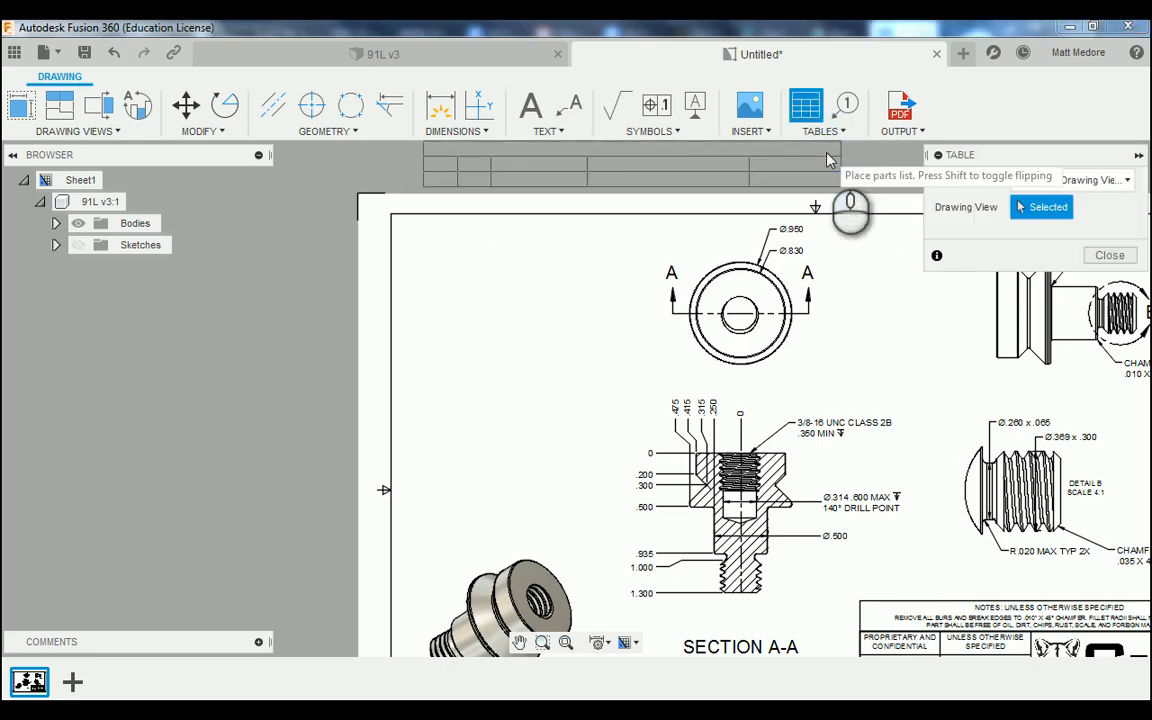
{"action": "left_click", "coordinate": [1117, 182]}
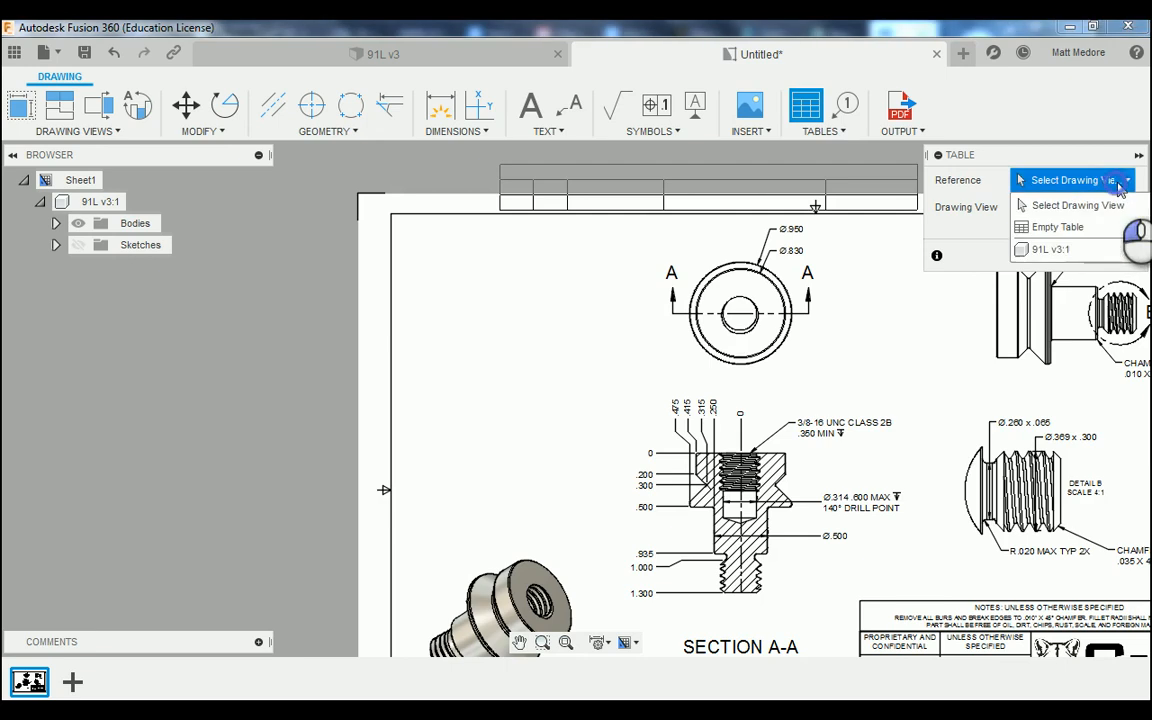
{"action": "left_click", "coordinate": [1058, 227]}
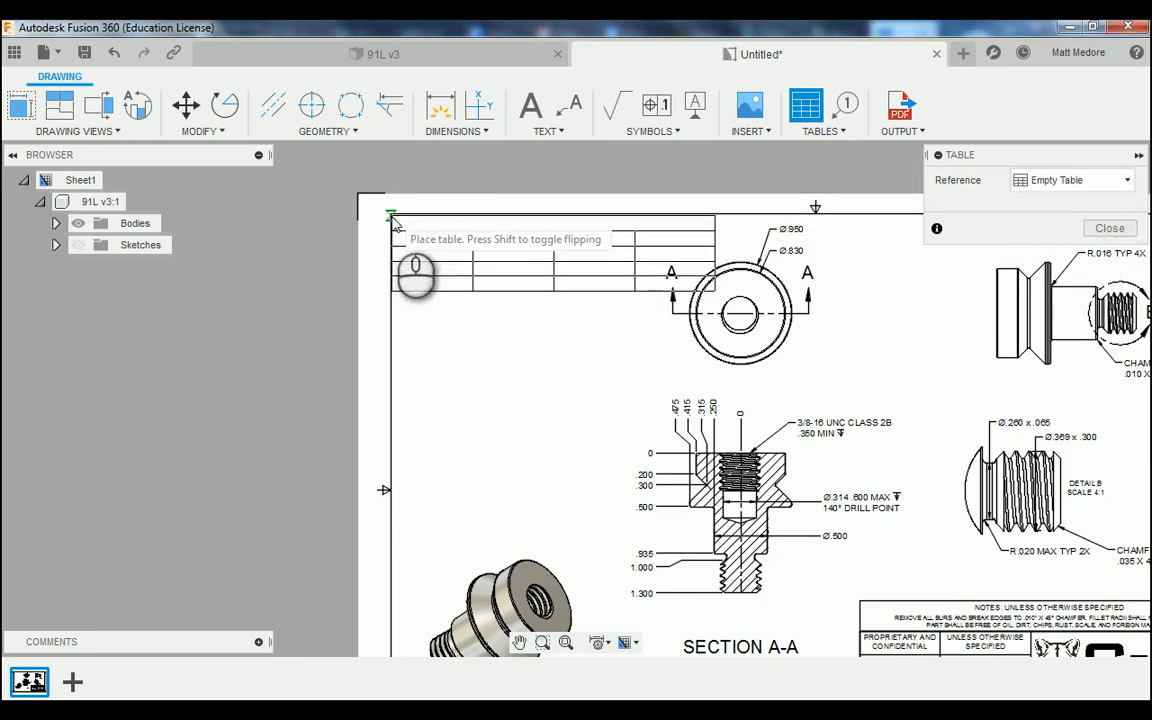
{"action": "scroll", "coordinate": [392, 219], "scroll_direction": "up", "scroll_amount": 5}
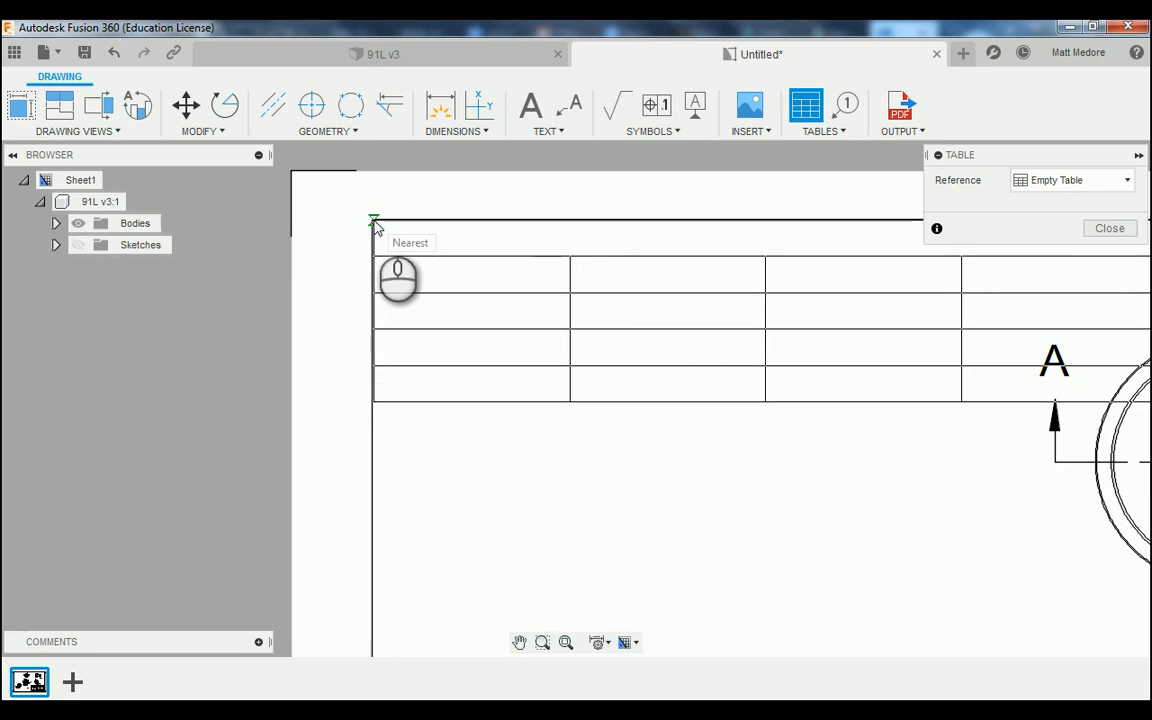
{"action": "left_click", "coordinate": [374, 221]}
Delete three columns from the empty table, leaving one column with five rows, and finish editing it
{"action": "scroll", "coordinate": [228, 303], "scroll_direction": "down", "scroll_amount": 3}
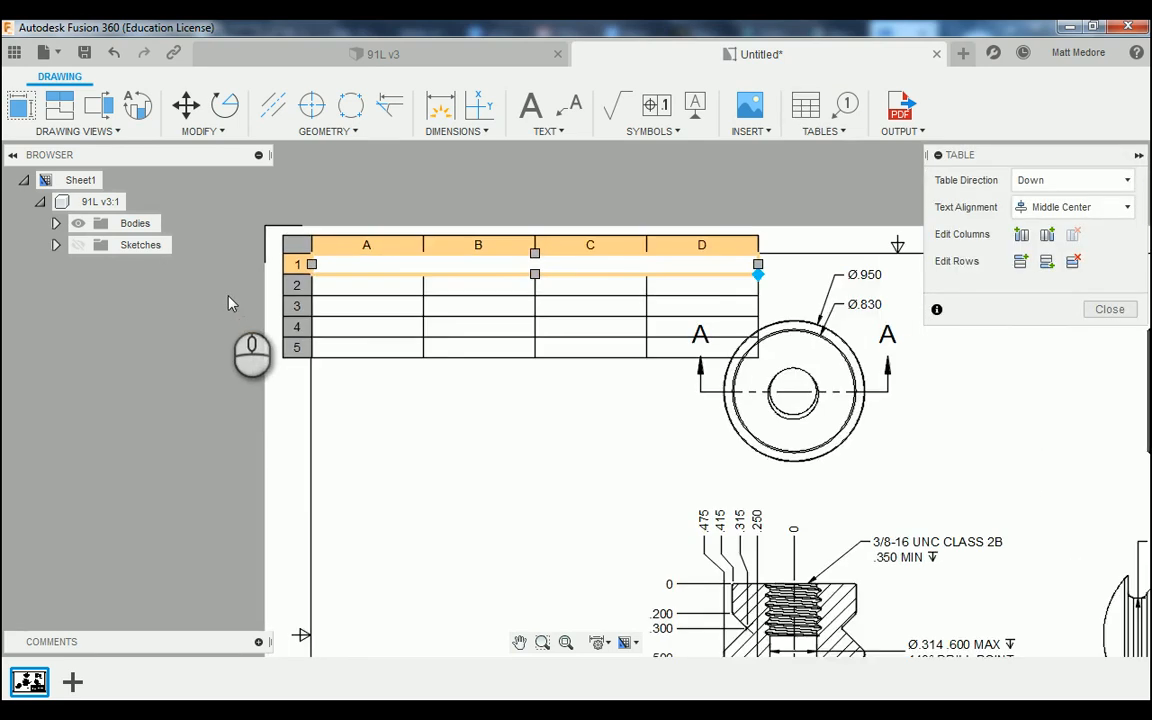
{"action": "scroll", "coordinate": [398, 296], "scroll_direction": "down", "scroll_amount": 2}
{"action": "scroll", "coordinate": [540, 321], "scroll_direction": "up", "scroll_amount": 5}
{"action": "left_click", "coordinate": [490, 378]}
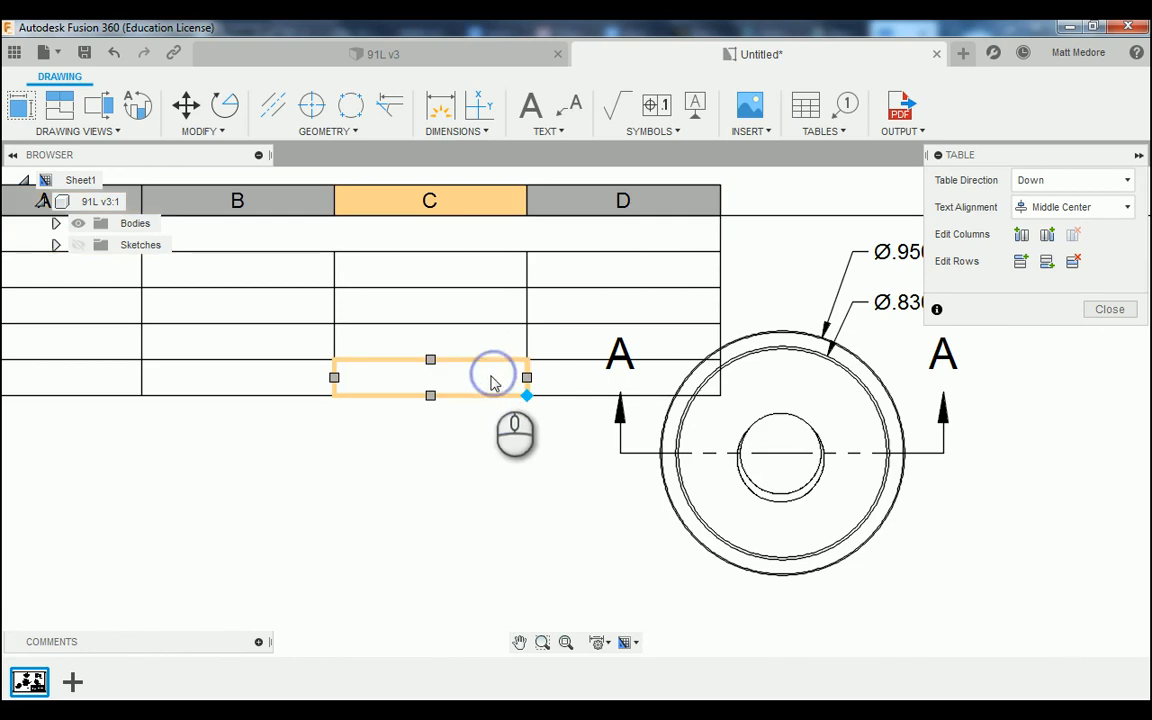
{"action": "left_click", "coordinate": [1074, 236]}
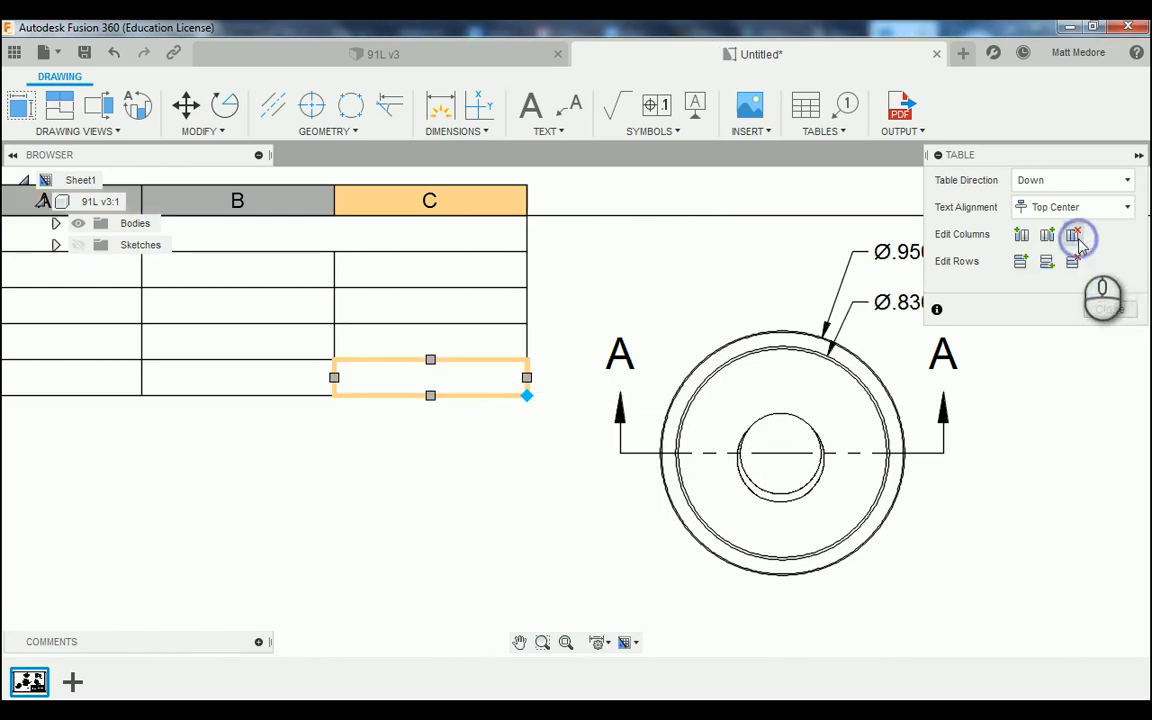
{"action": "left_click", "coordinate": [1074, 236]}
{"action": "left_click", "coordinate": [1074, 236]}
{"action": "scroll", "coordinate": [609, 200], "scroll_direction": "down", "scroll_amount": 3}
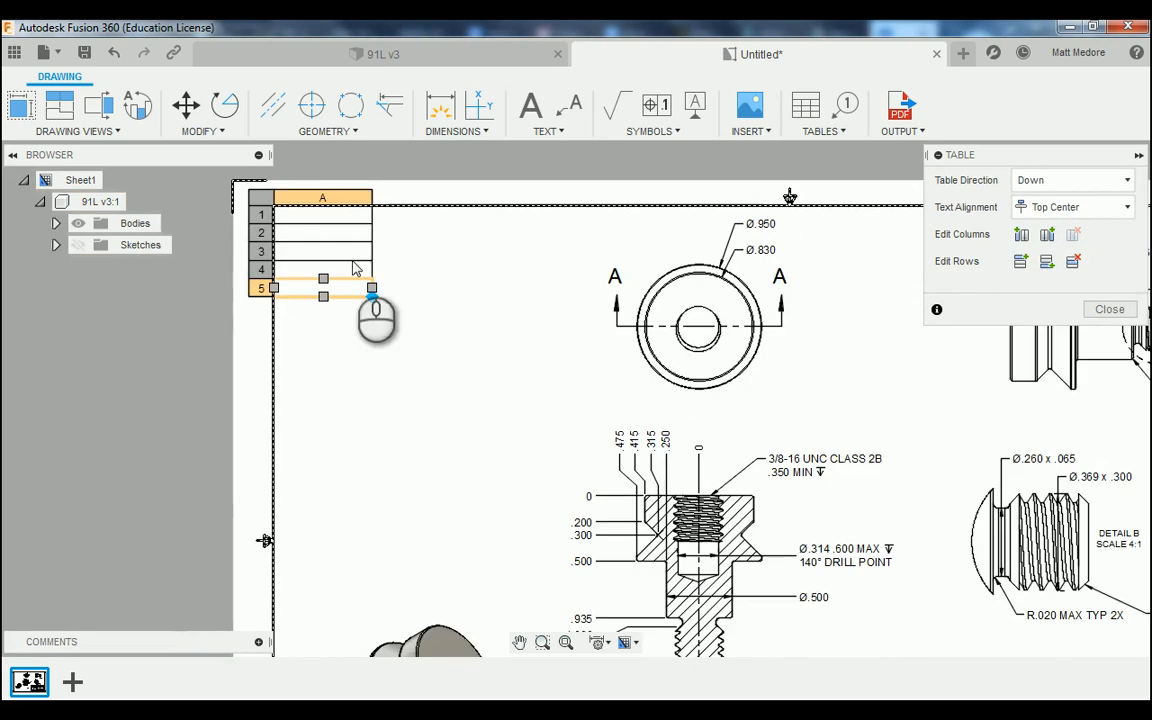
{"action": "scroll", "coordinate": [245, 250], "scroll_direction": "up", "scroll_amount": 2}
{"action": "scroll", "coordinate": [230, 300], "scroll_direction": "down", "scroll_amount": 2}
{"action": "scroll", "coordinate": [300, 270], "scroll_direction": "up", "scroll_amount": 2}
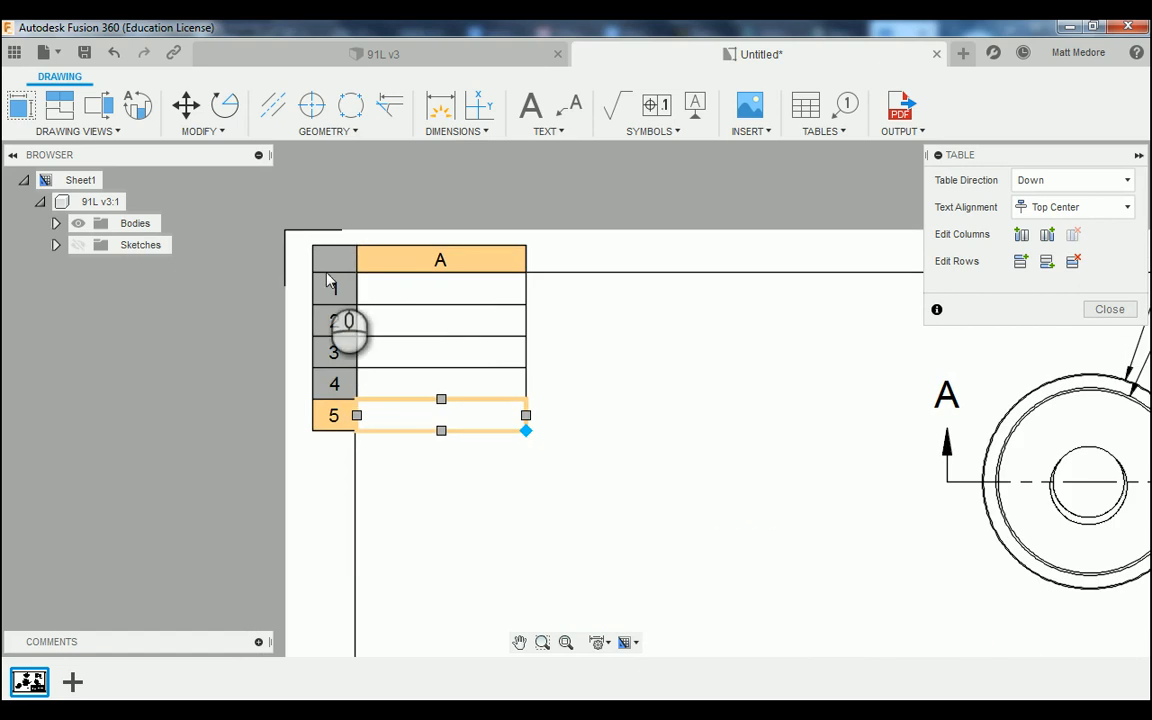
{"action": "left_click", "coordinate": [1110, 310]}
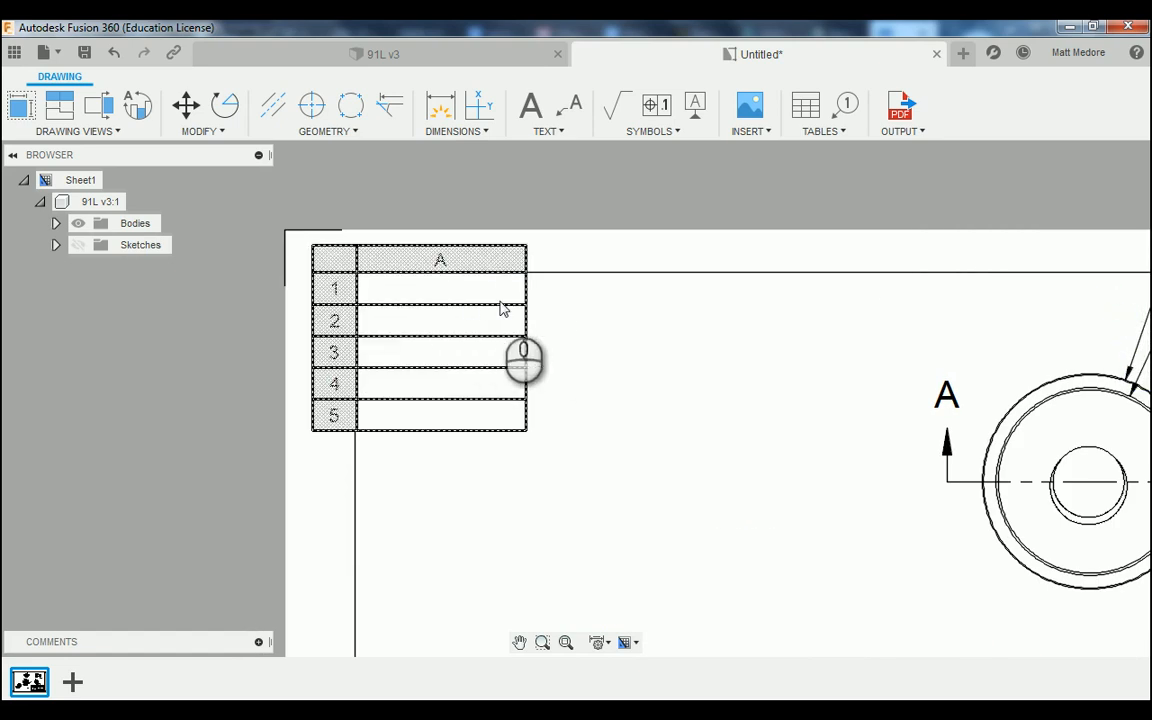
Enter "EXTERNAL THREAD DATA: 3/8-16 UNC CLASS 2A" in the table's first row
{"action": "double_click", "coordinate": [405, 293]}
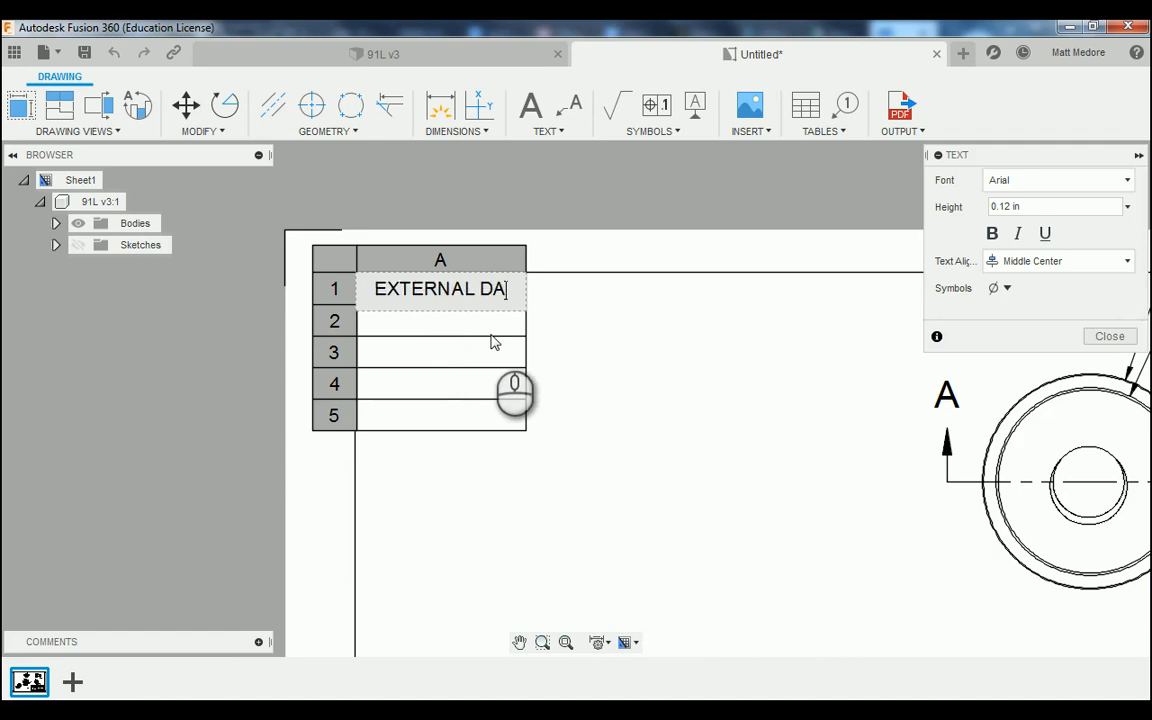
{"action": "type", "text": "EXTERNAL THR"}
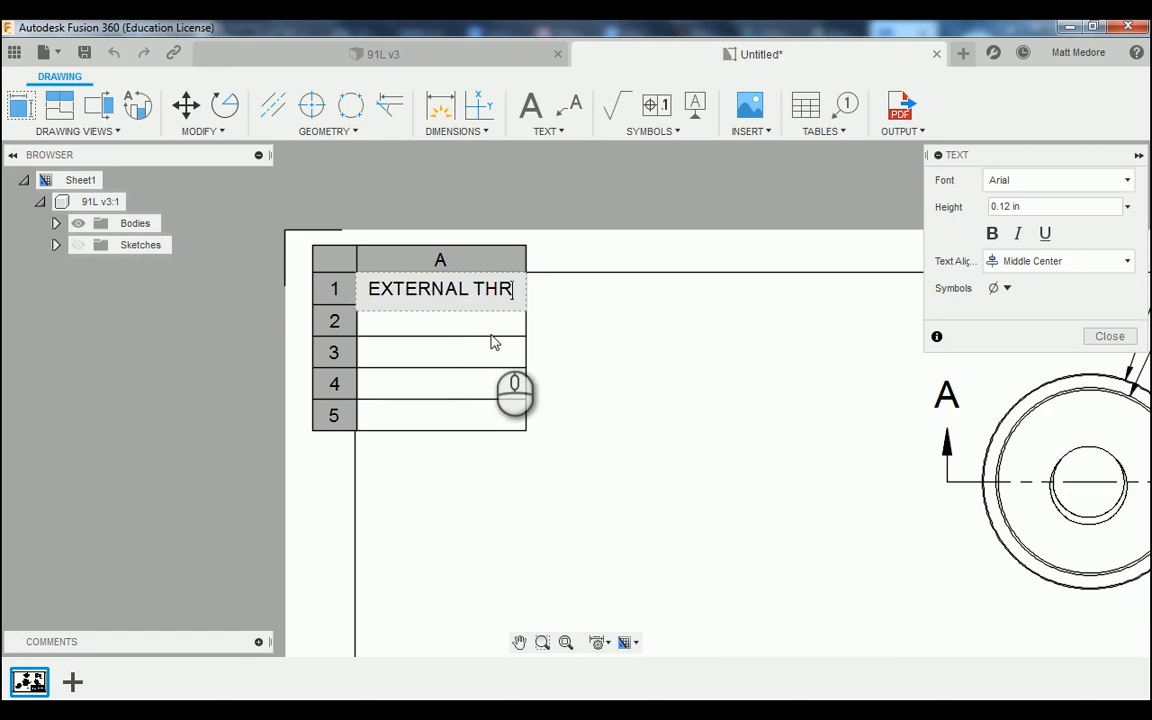
{"action": "type", "text": "EAD"}
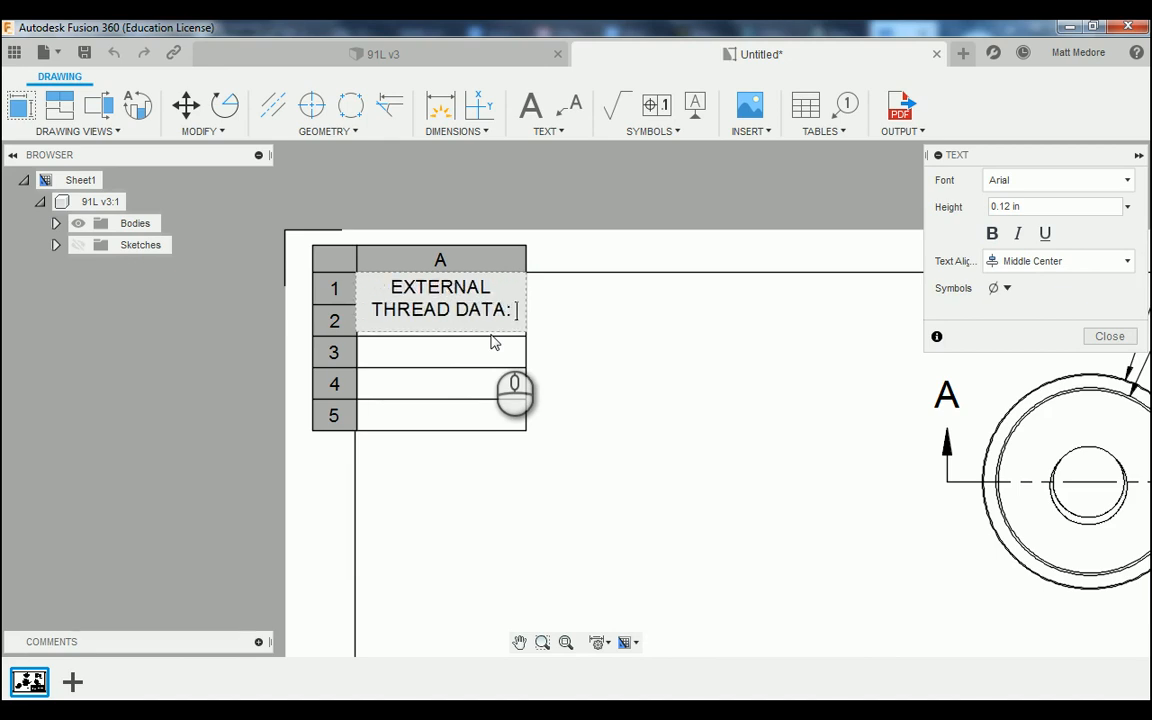
{"action": "type", "text": "DATA: 3"}
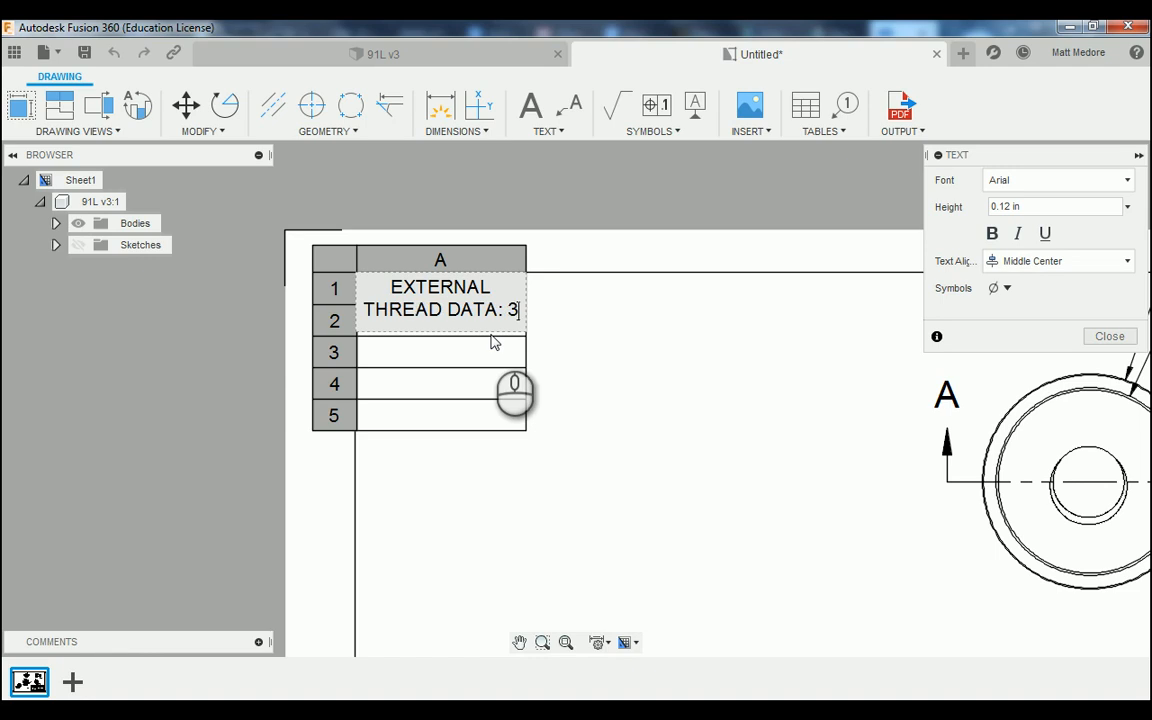
{"action": "type", "text": "/8-1"}
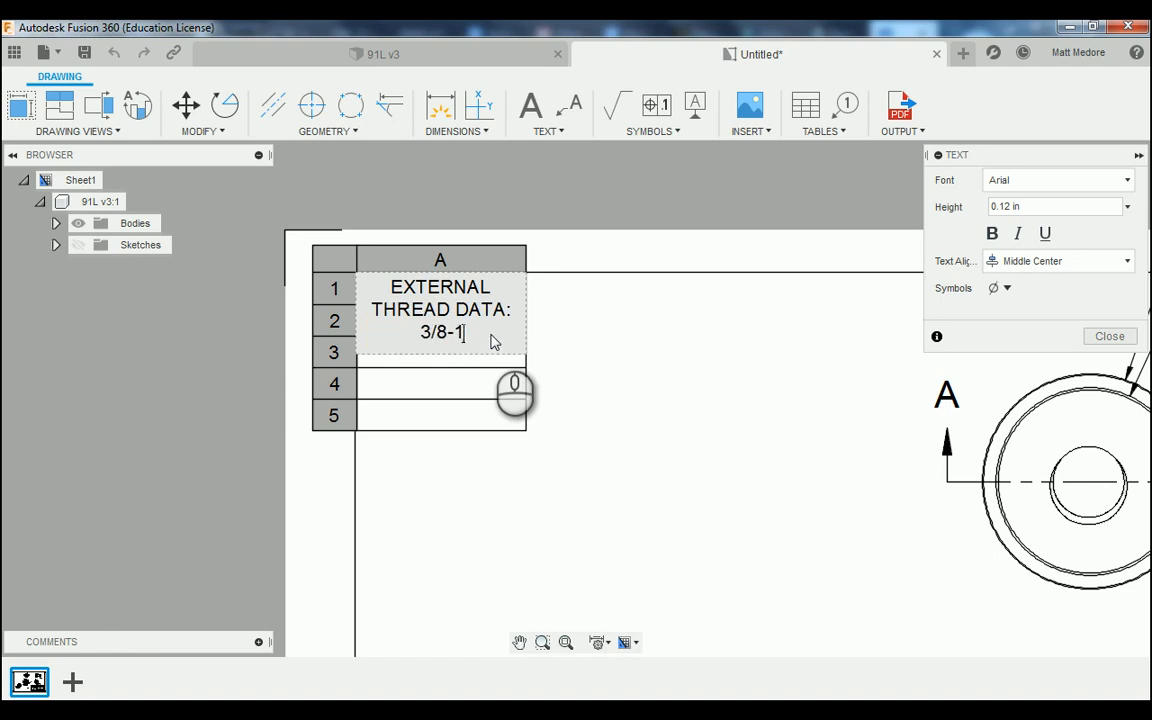
{"action": "type", "text": "6 UNC CLASS 2A"}
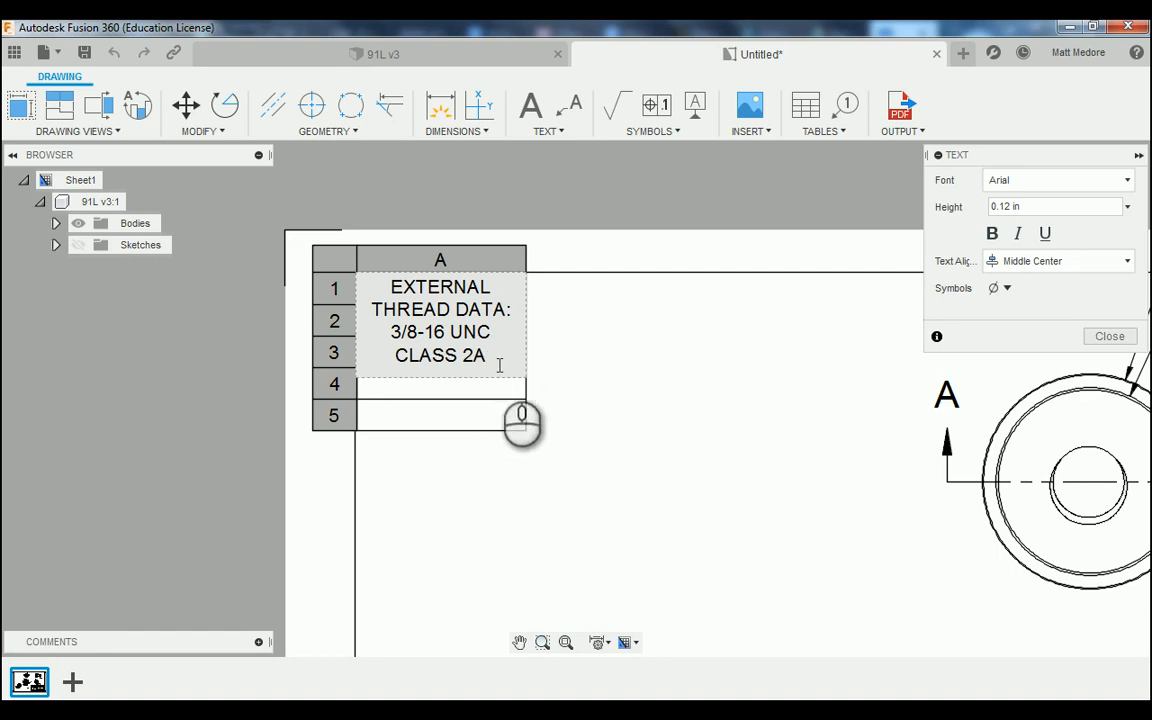
Make all of the first row's text bold and finish editing the cell
{"action": "left_click_drag", "start_coordinate": [497, 364], "coordinate": [364, 279]}
{"action": "left_click", "coordinate": [992, 236]}
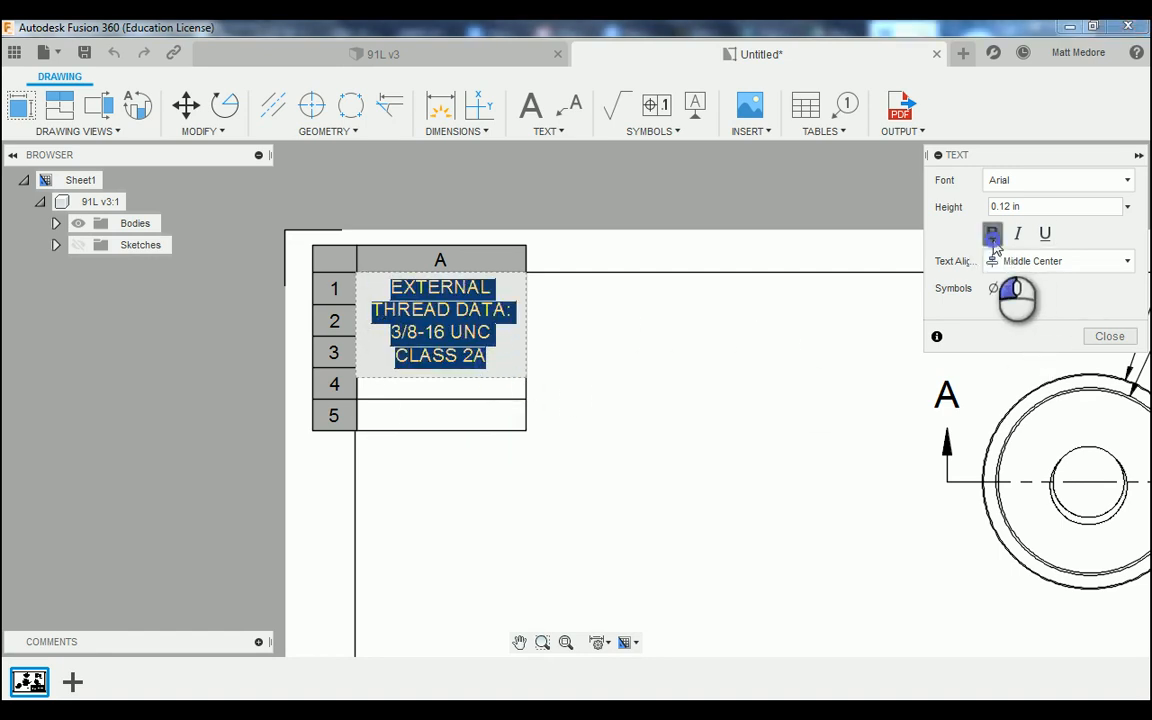
{"action": "left_click", "coordinate": [1110, 338]}
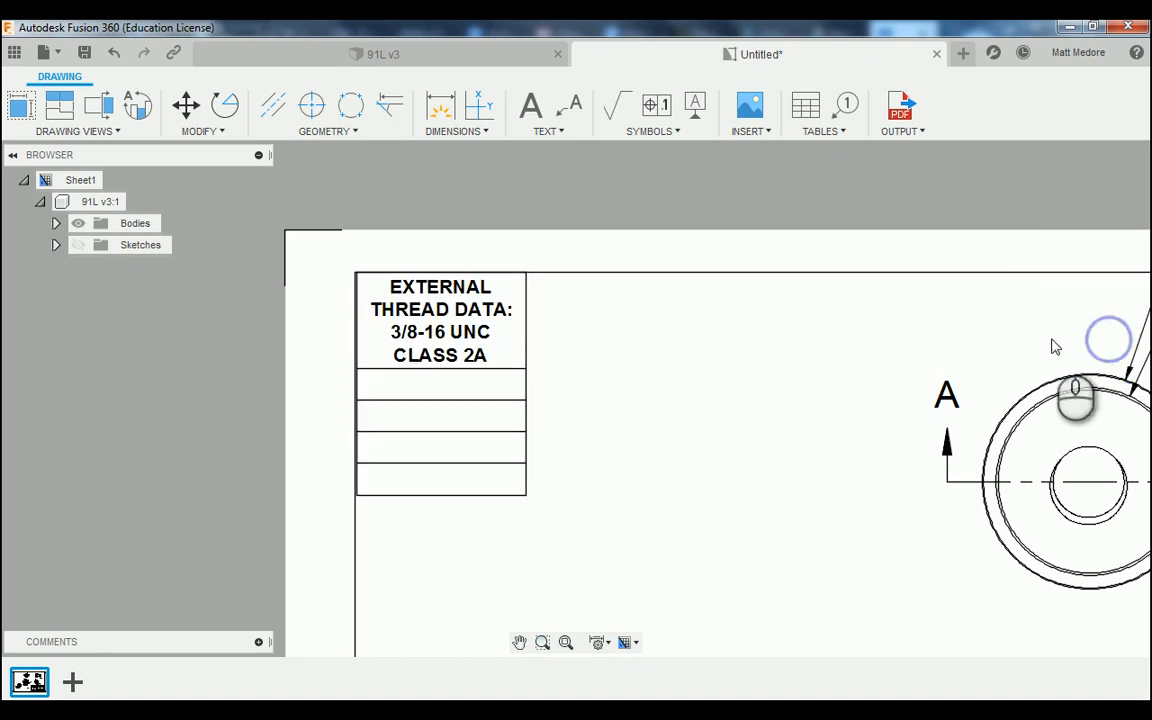
Widen the table so its heading wraps onto two lines with the break after "DATA:", and deselect it
{"action": "left_click", "coordinate": [534, 320]}
{"action": "left_click", "coordinate": [526, 368]}
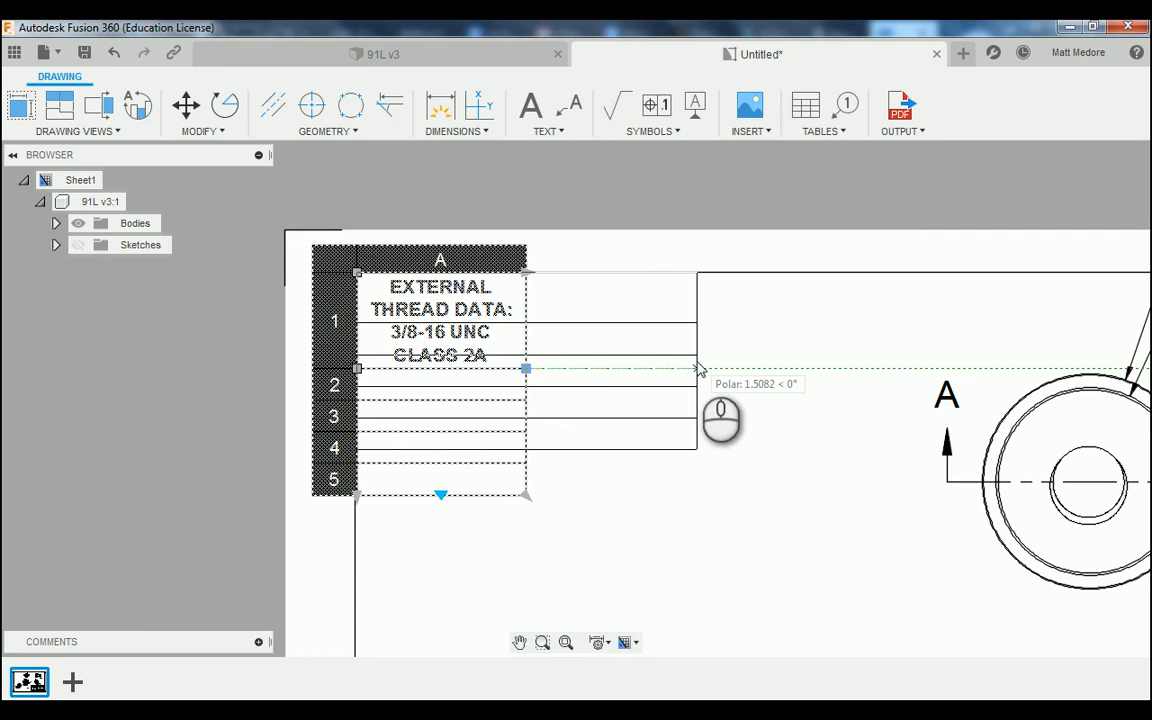
{"action": "left_click", "coordinate": [699, 369]}
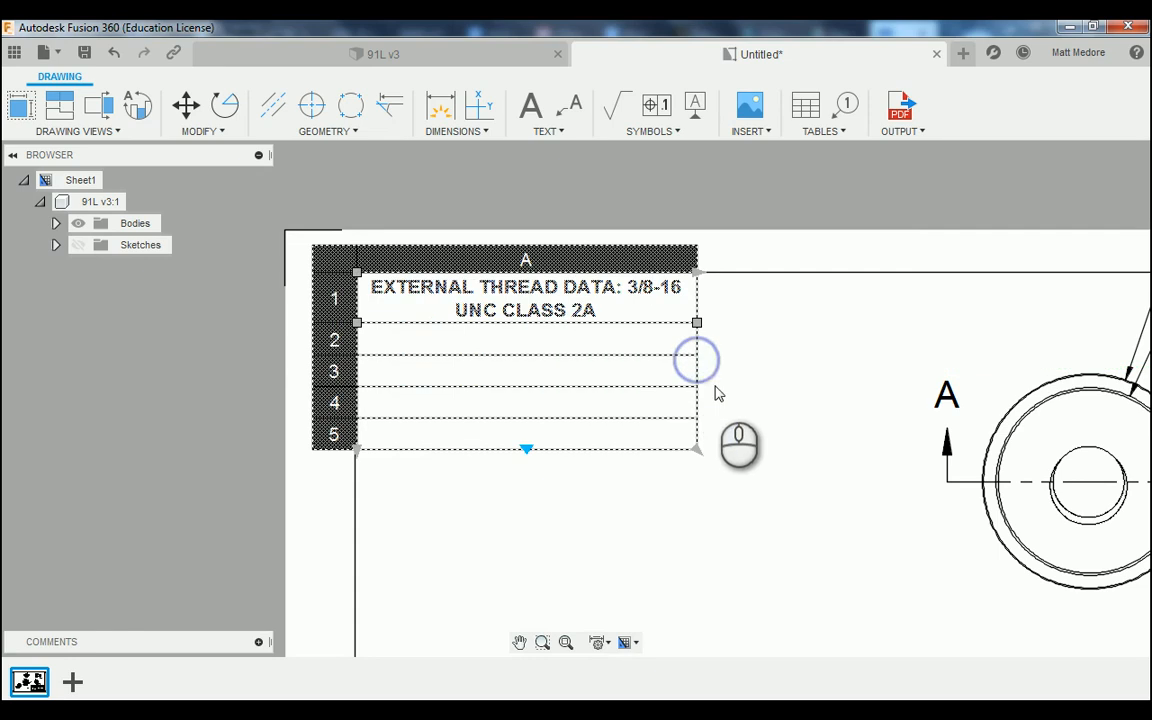
{"action": "left_click", "coordinate": [697, 323]}
{"action": "left_click", "coordinate": [729, 323]}
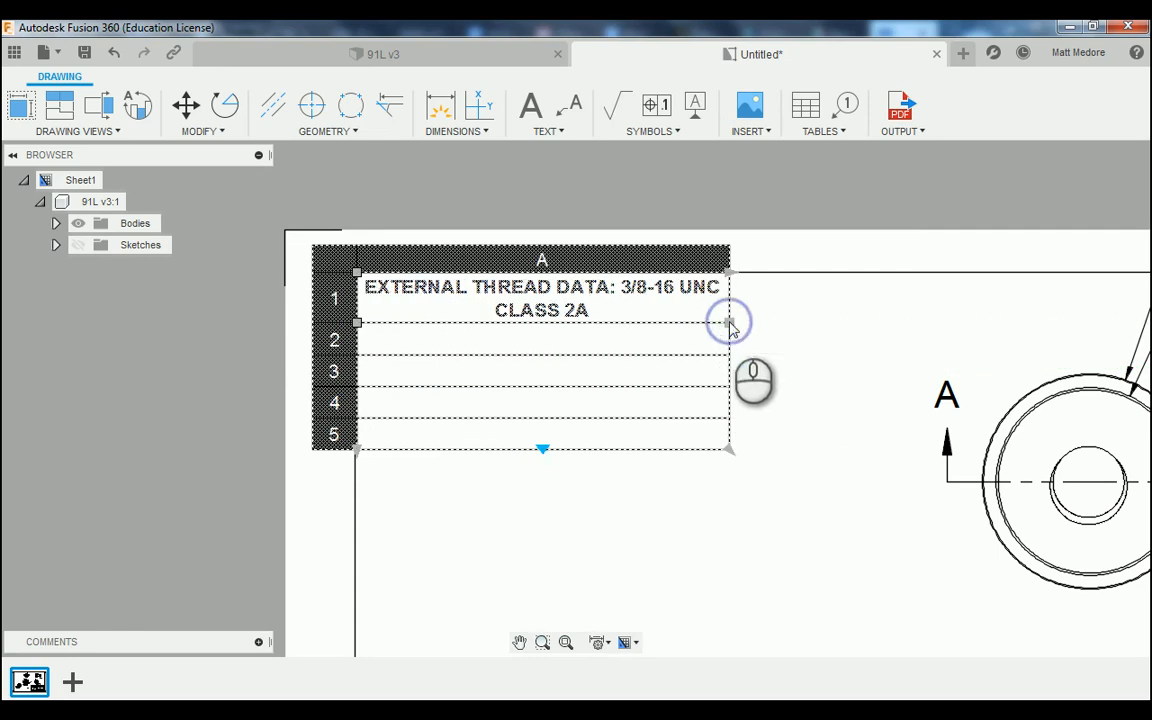
{"action": "left_click", "coordinate": [729, 323]}
{"action": "left_click", "coordinate": [650, 323]}
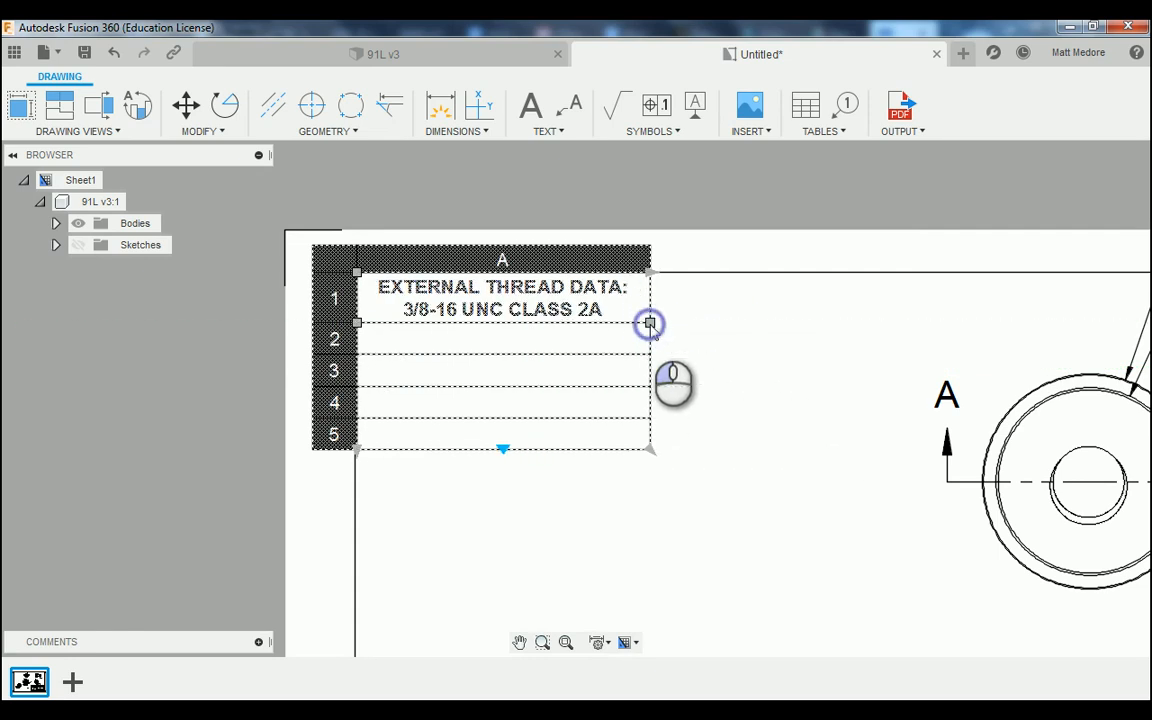
{"action": "left_click", "coordinate": [733, 323]}
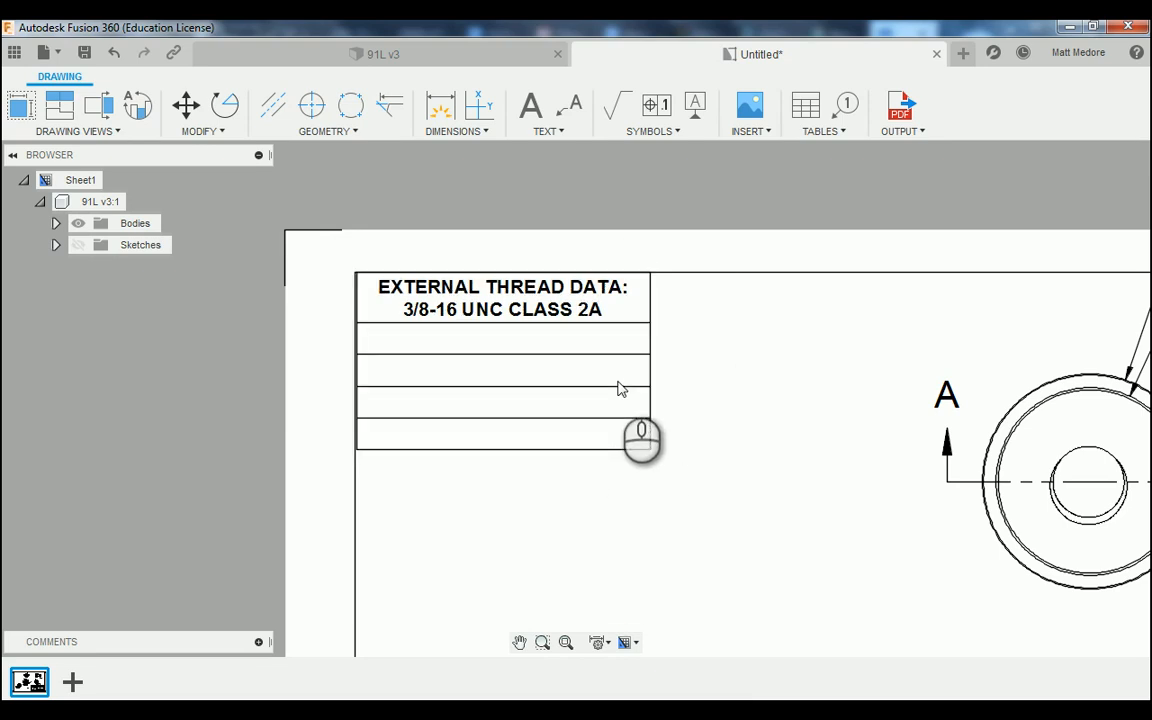
{"action": "scroll", "coordinate": [575, 260], "scroll_direction": "down", "scroll_amount": 1}
{"action": "scroll", "coordinate": [430, 355], "scroll_direction": "up", "scroll_amount": 2}
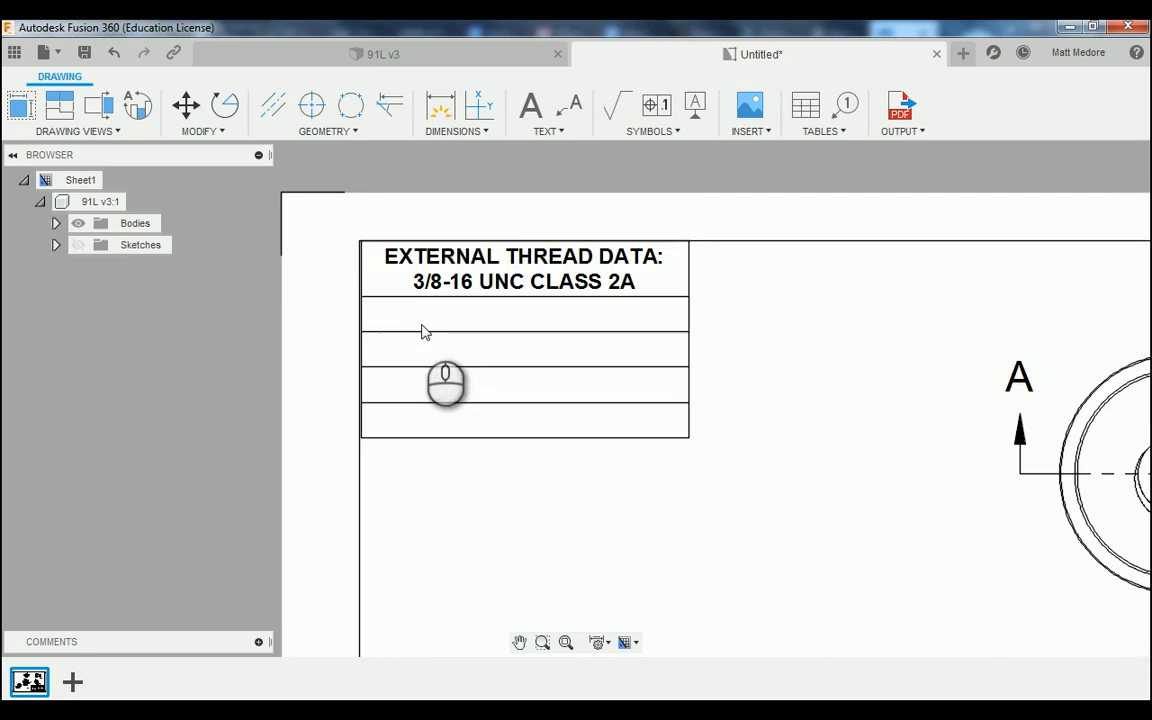
Enter "MAJOR DIAMETER" in bold in the table's second row and finish editing the cell
{"action": "double_click", "coordinate": [422, 330]}
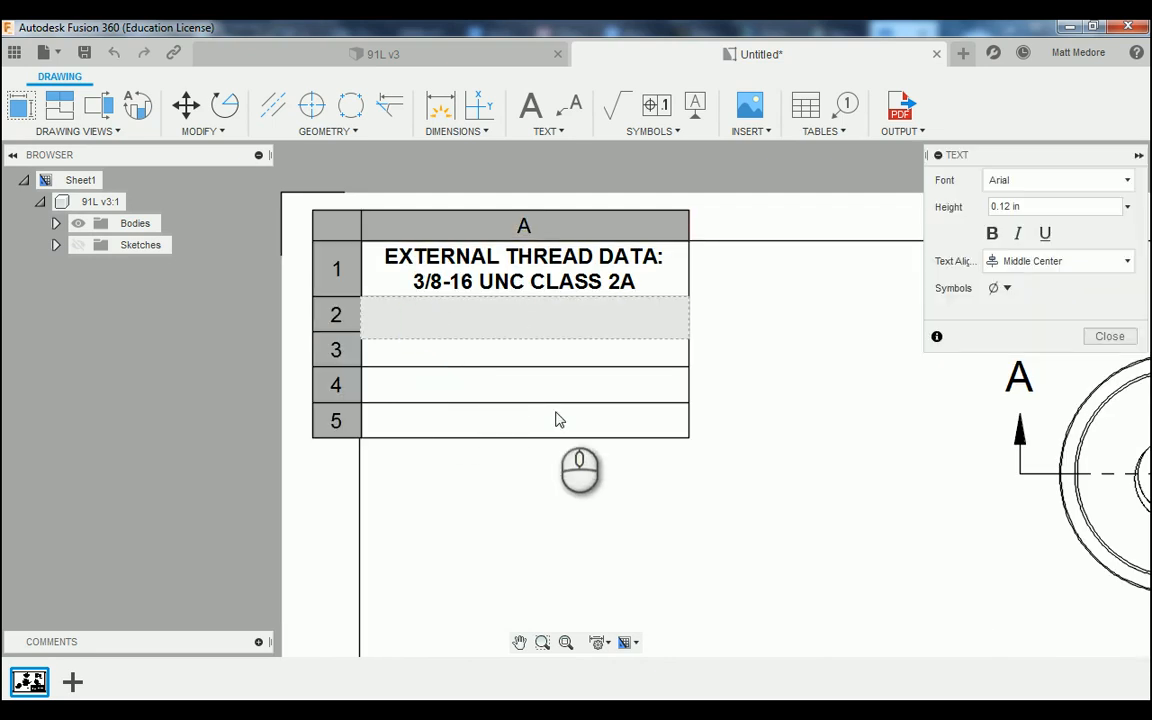
{"action": "type", "text": "MAJOR DIAMETER"}
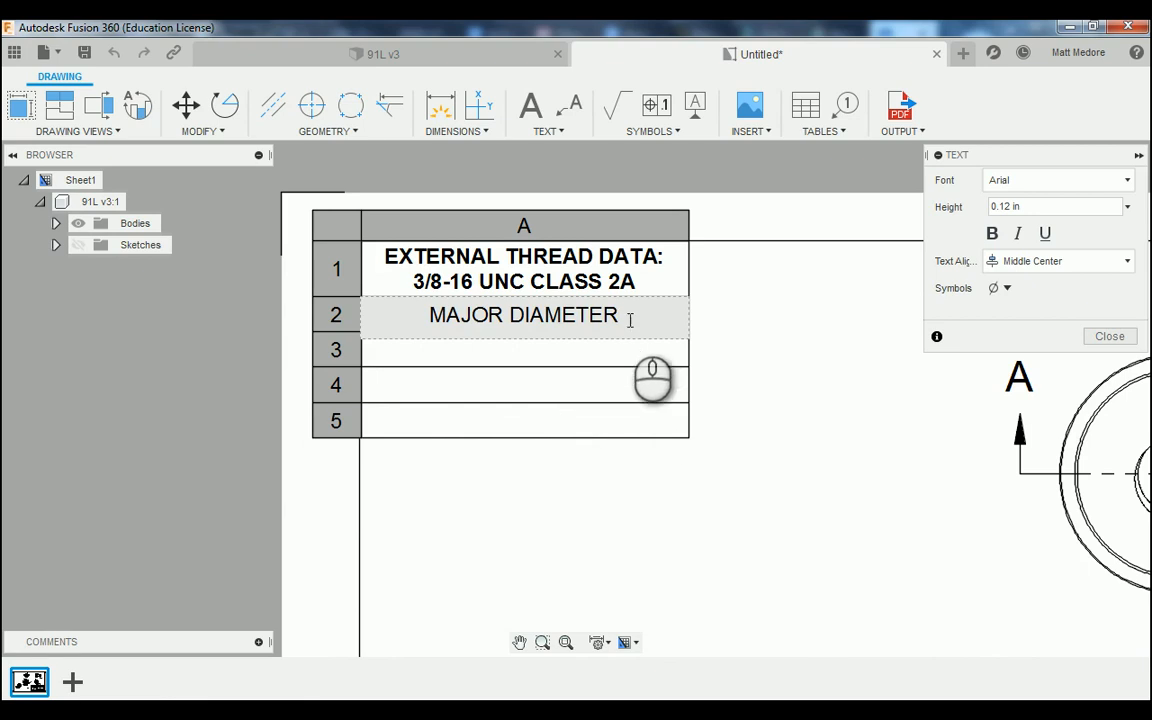
{"action": "left_click_drag", "start_coordinate": [630, 321], "coordinate": [380, 319]}
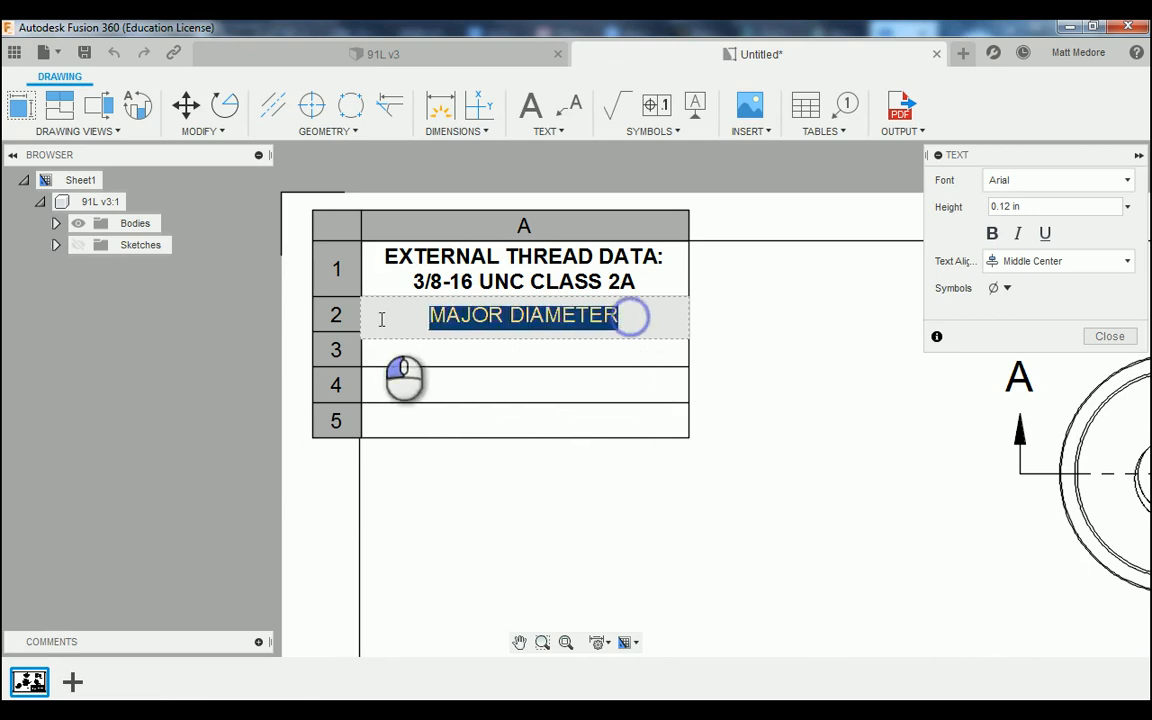
{"action": "left_click", "coordinate": [991, 236]}
{"action": "left_click", "coordinate": [1105, 336]}
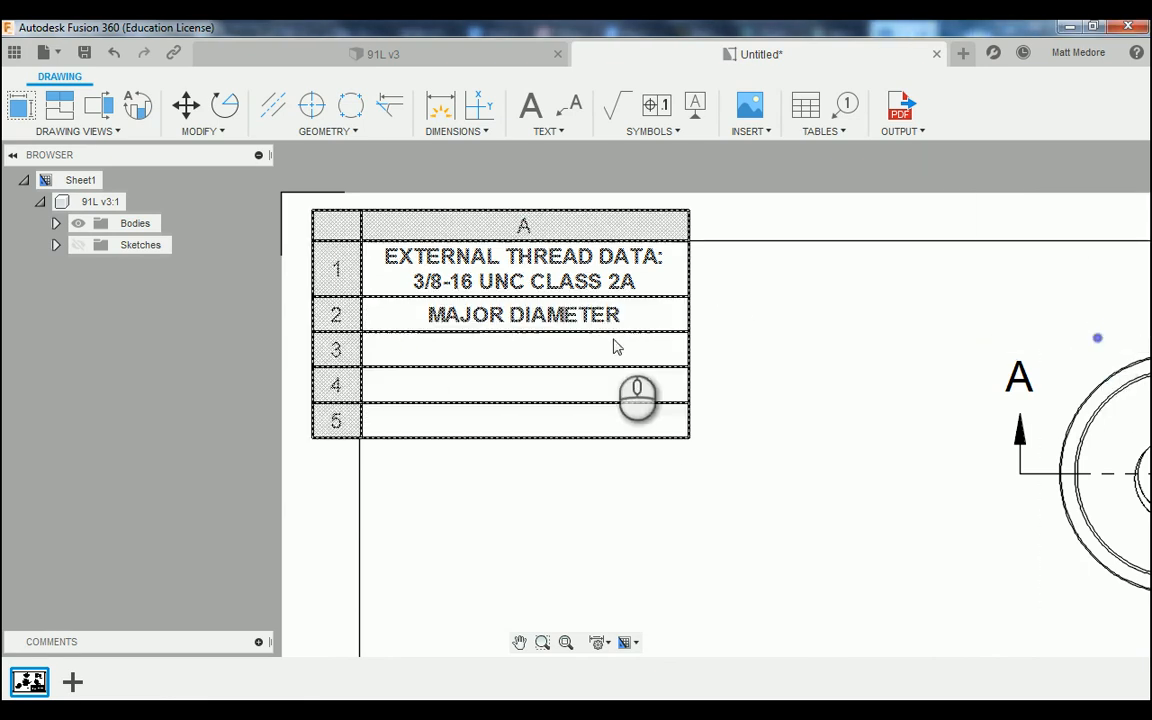
Enter "MAX .3737" in the table's third row and align it Middle Left
{"action": "double_click", "coordinate": [569, 350]}
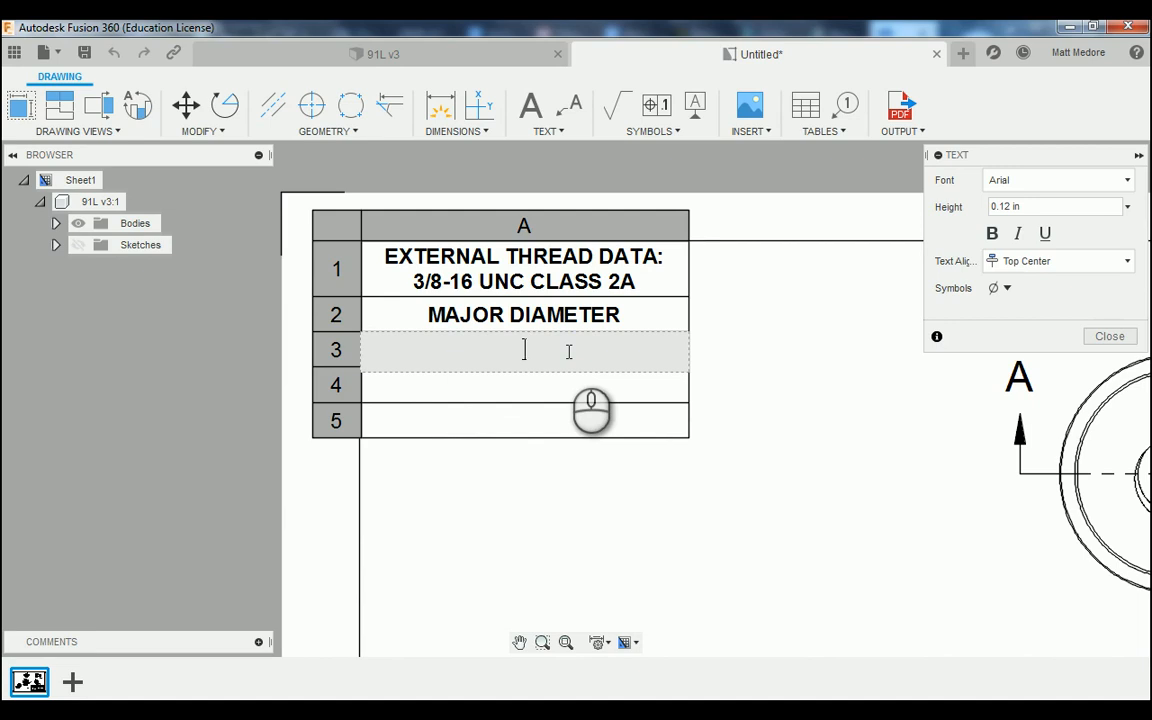
{"action": "type", "text": "MAX ."}
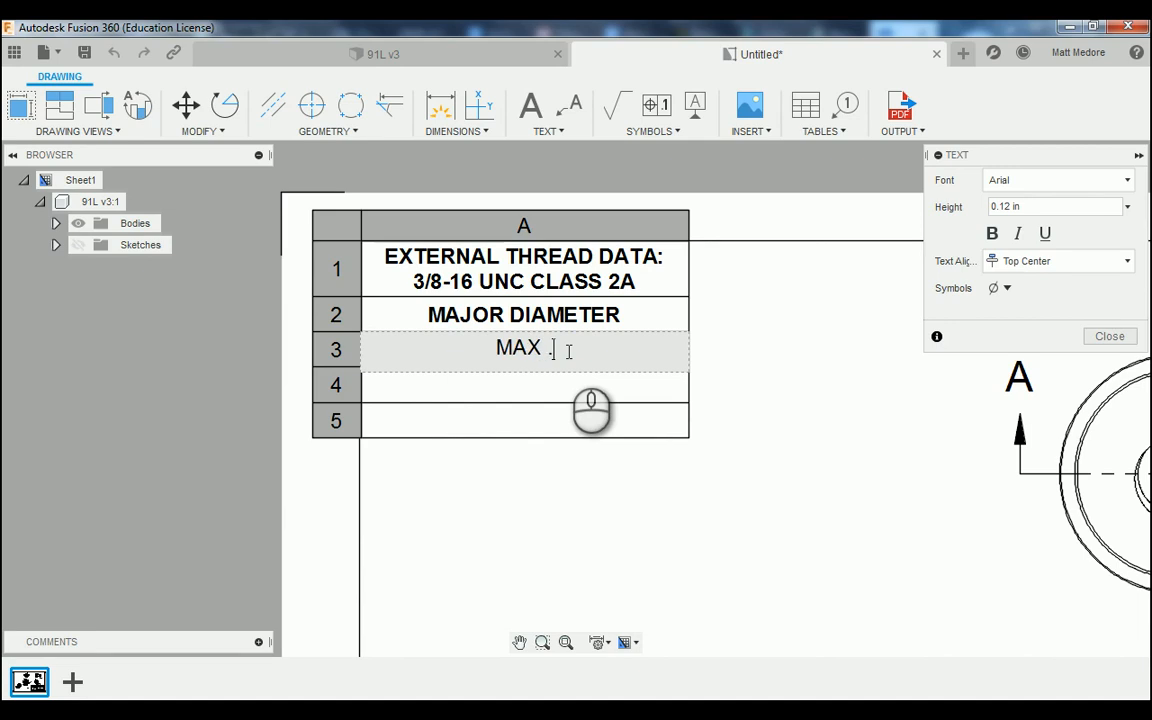
{"action": "type", "text": "373"}
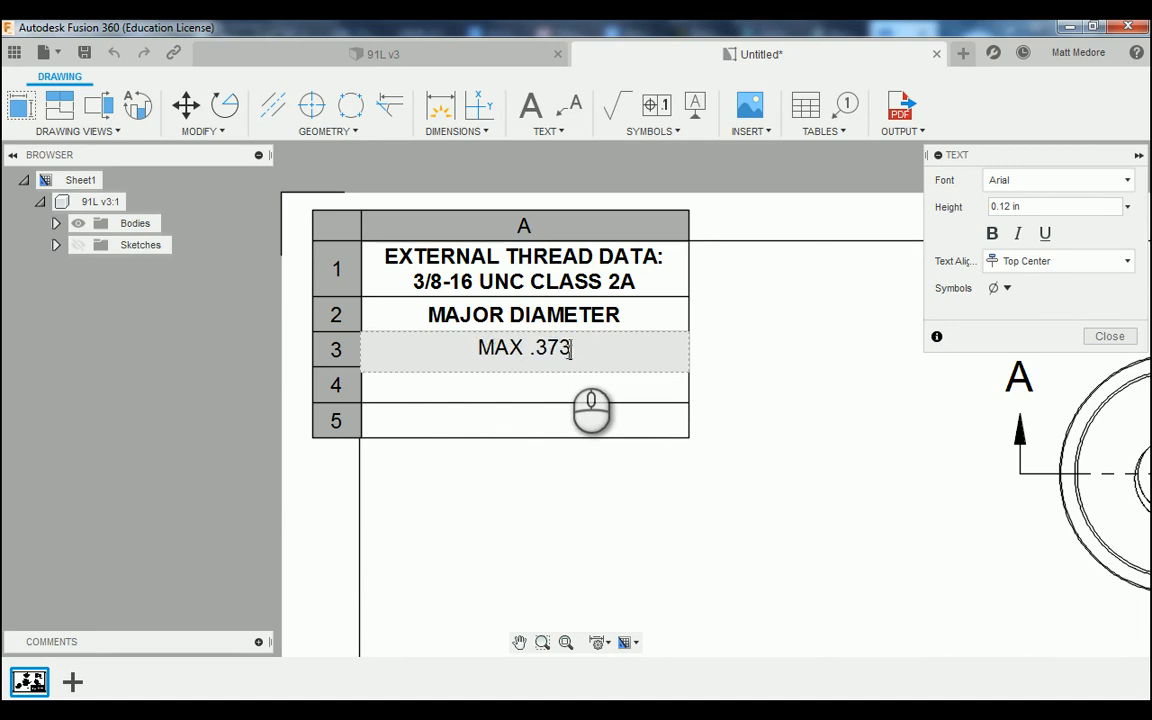
{"action": "type", "text": "7"}
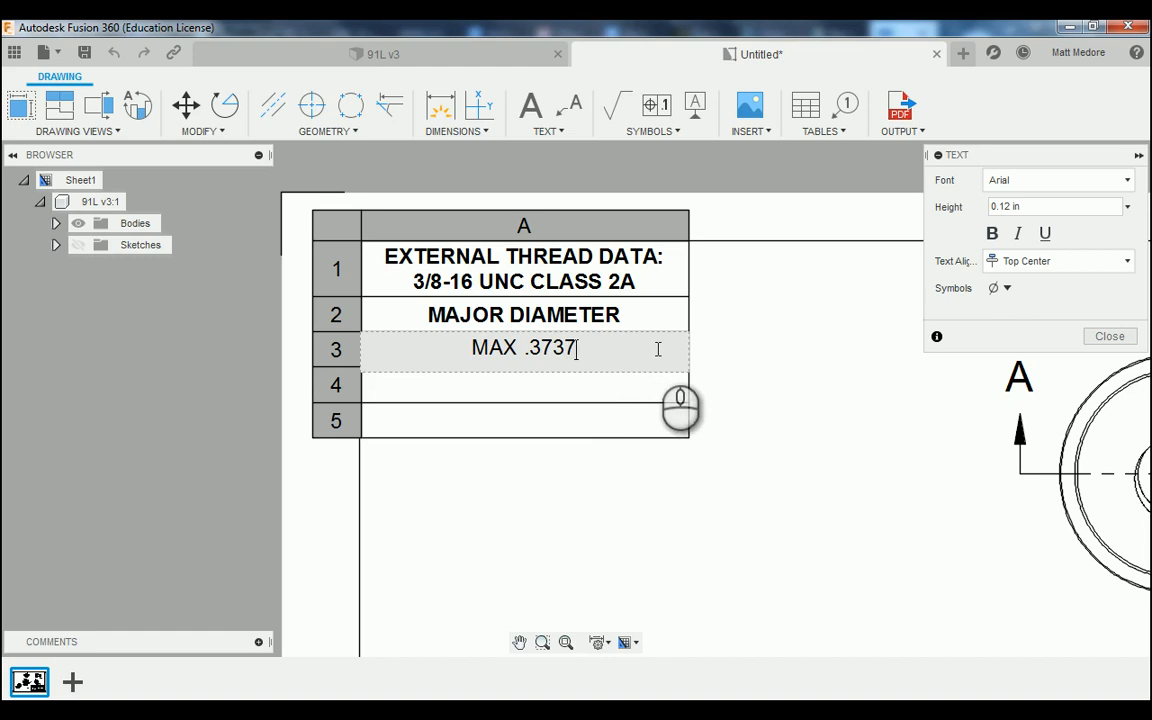
{"action": "left_click_drag", "start_coordinate": [658, 347], "coordinate": [447, 357]}
{"action": "left_click", "coordinate": [1052, 264]}
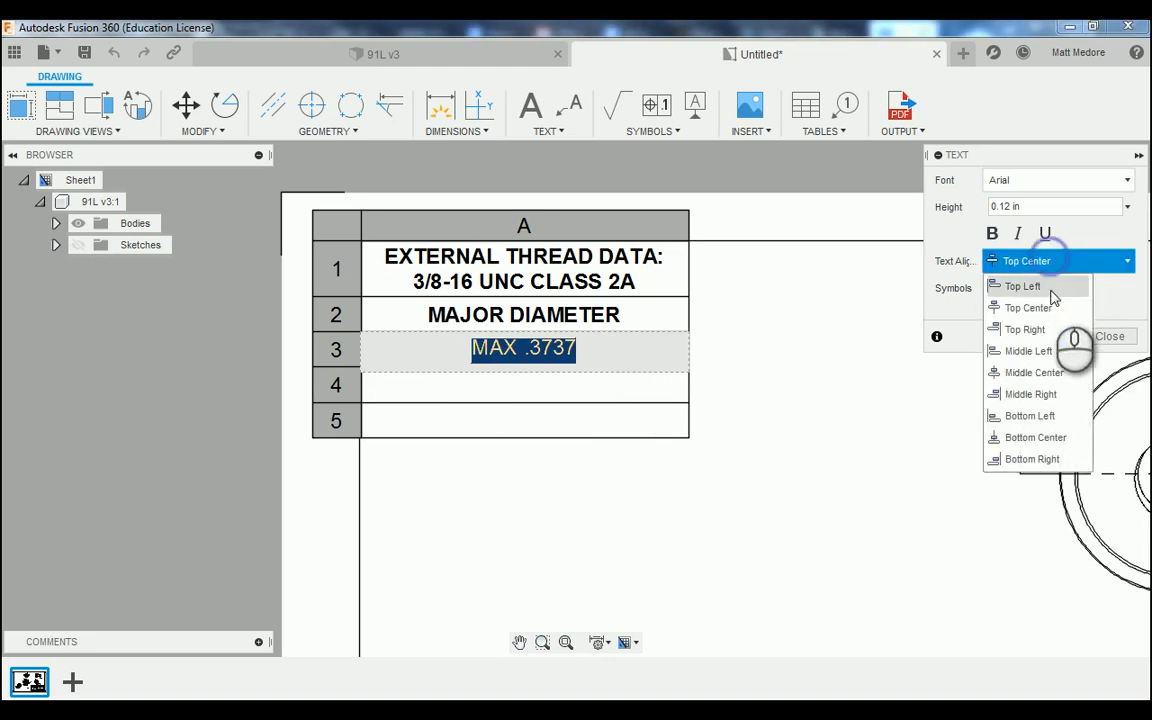
{"action": "left_click", "coordinate": [1027, 351]}
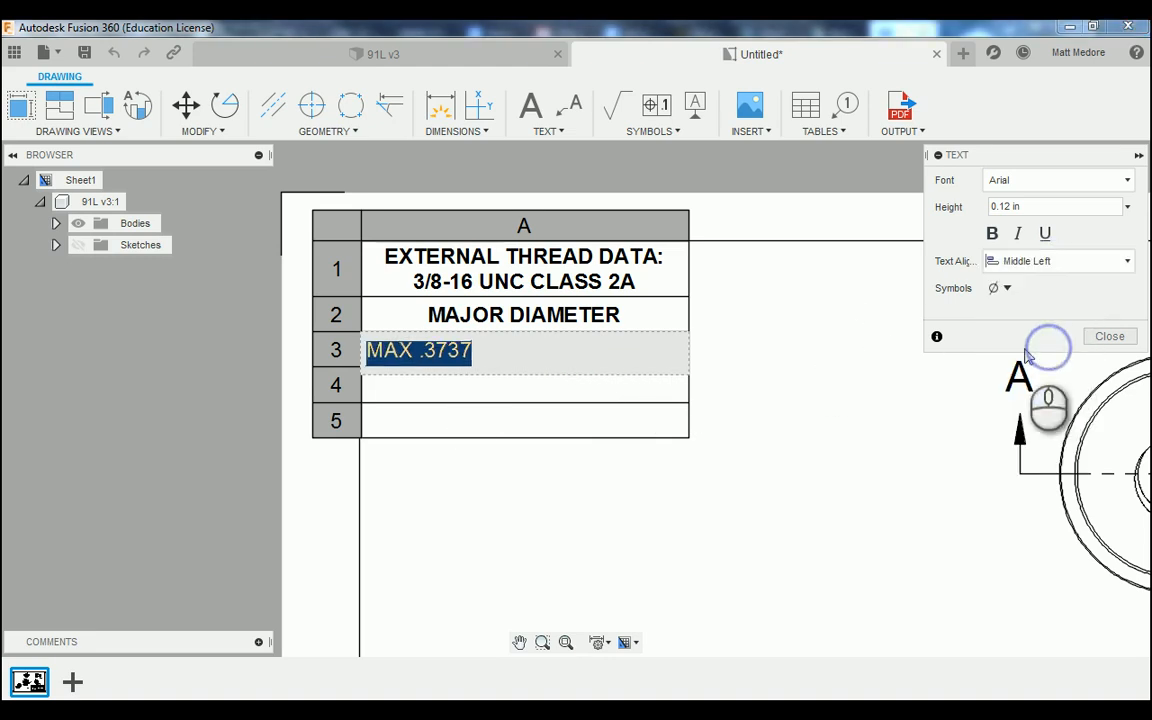
{"action": "left_click", "coordinate": [561, 392]}
Enter "MIN .3643" in the table's fourth row and align it Middle Left
{"action": "left_click", "coordinate": [562, 394]}
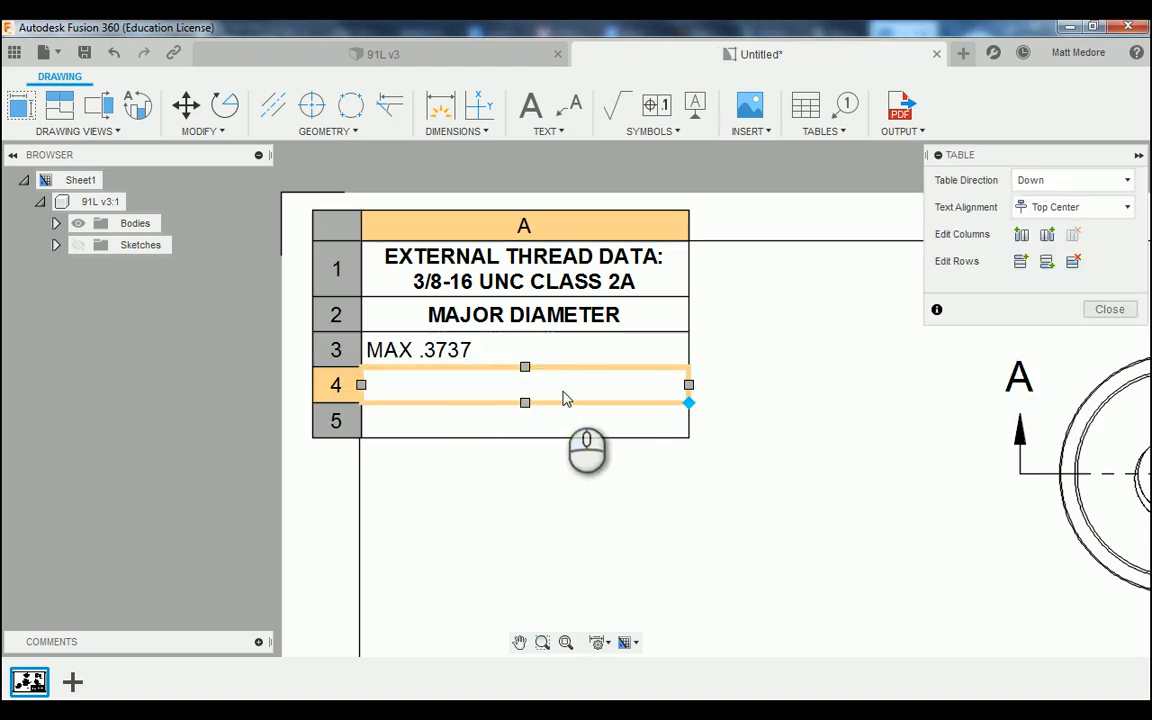
{"action": "double_click", "coordinate": [563, 398]}
{"action": "type", "text": "MIN"}
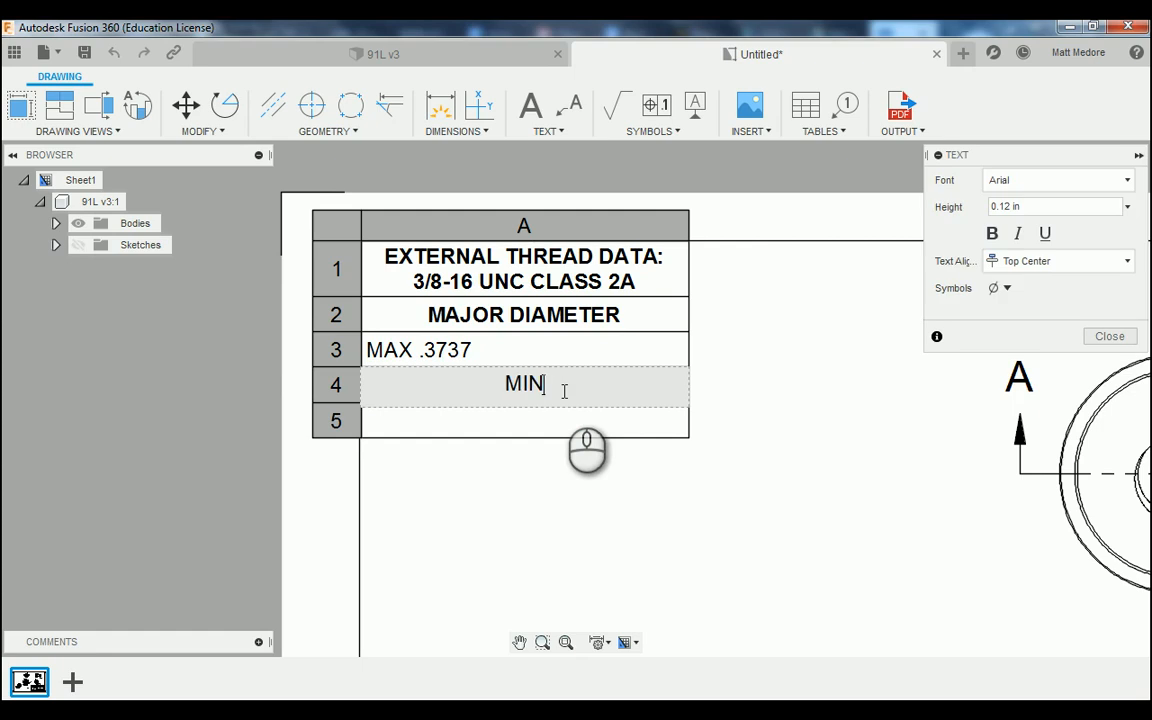
{"action": "type", "text": " .364"}
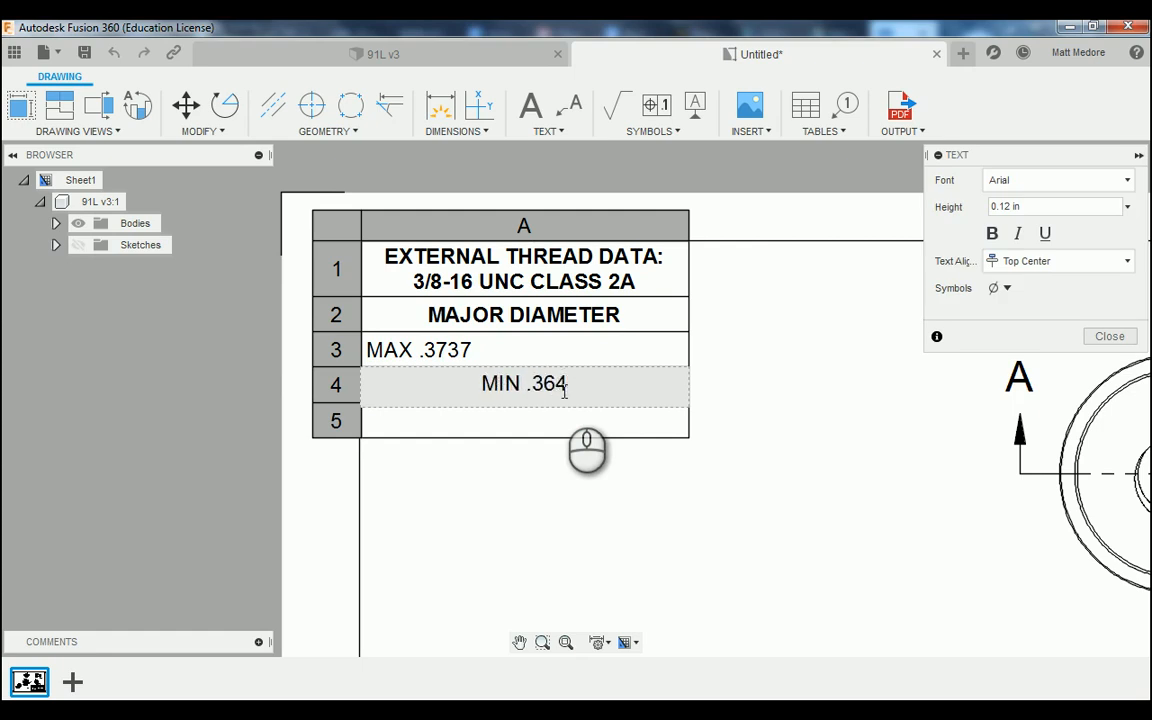
{"action": "type", "text": "3"}
{"action": "left_click_drag", "start_coordinate": [571, 386], "coordinate": [401, 386]}
{"action": "left_click", "coordinate": [1050, 261]}
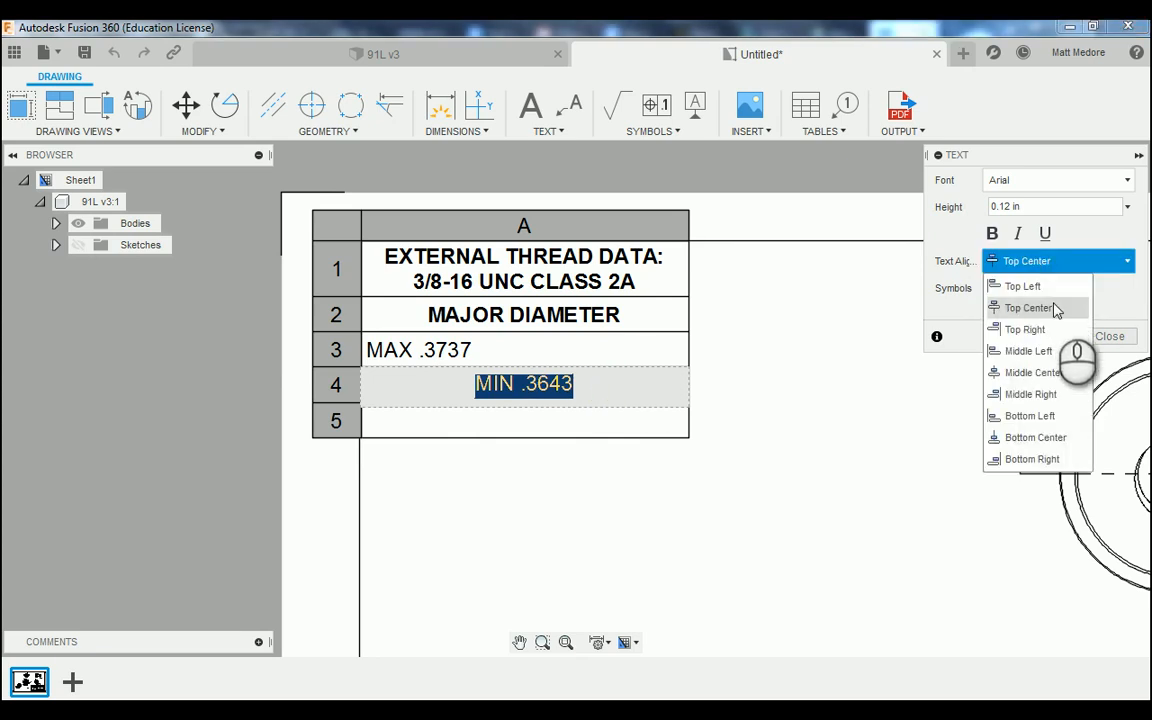
{"action": "left_click", "coordinate": [1040, 351]}
{"action": "left_click", "coordinate": [511, 432]}
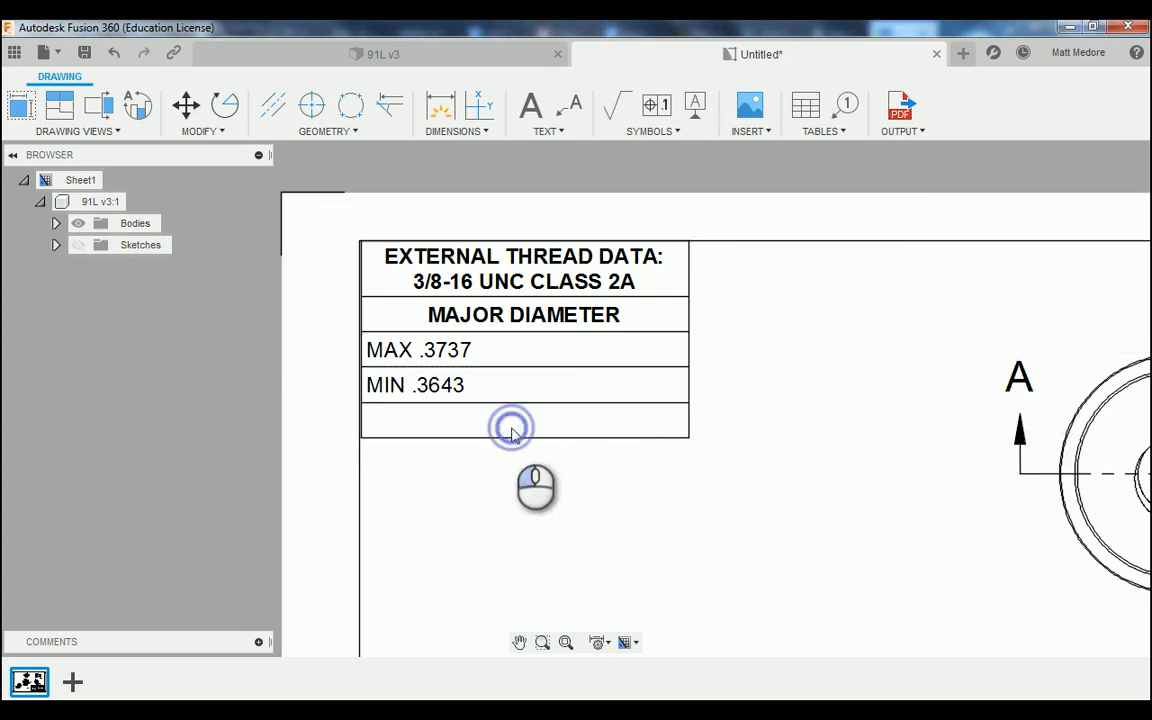
Enter "MEAN .3690" in the table's fifth row and align it Middle Left
{"action": "double_click", "coordinate": [502, 428]}
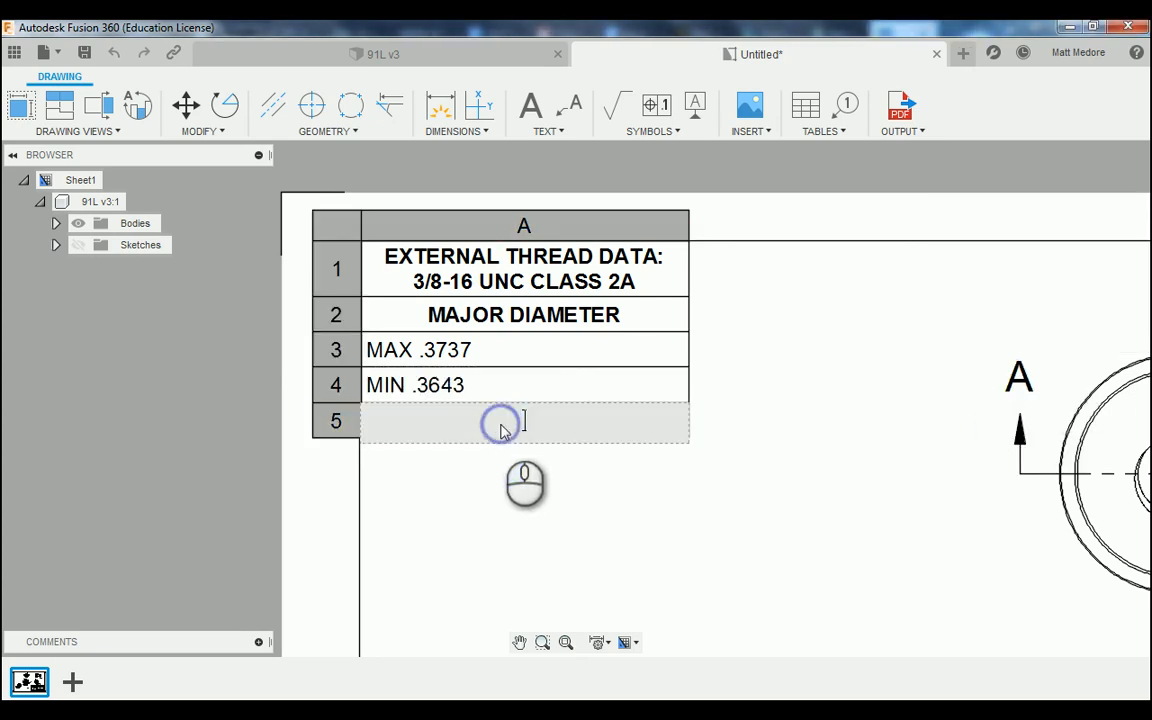
{"action": "type", "text": "MEAN "}
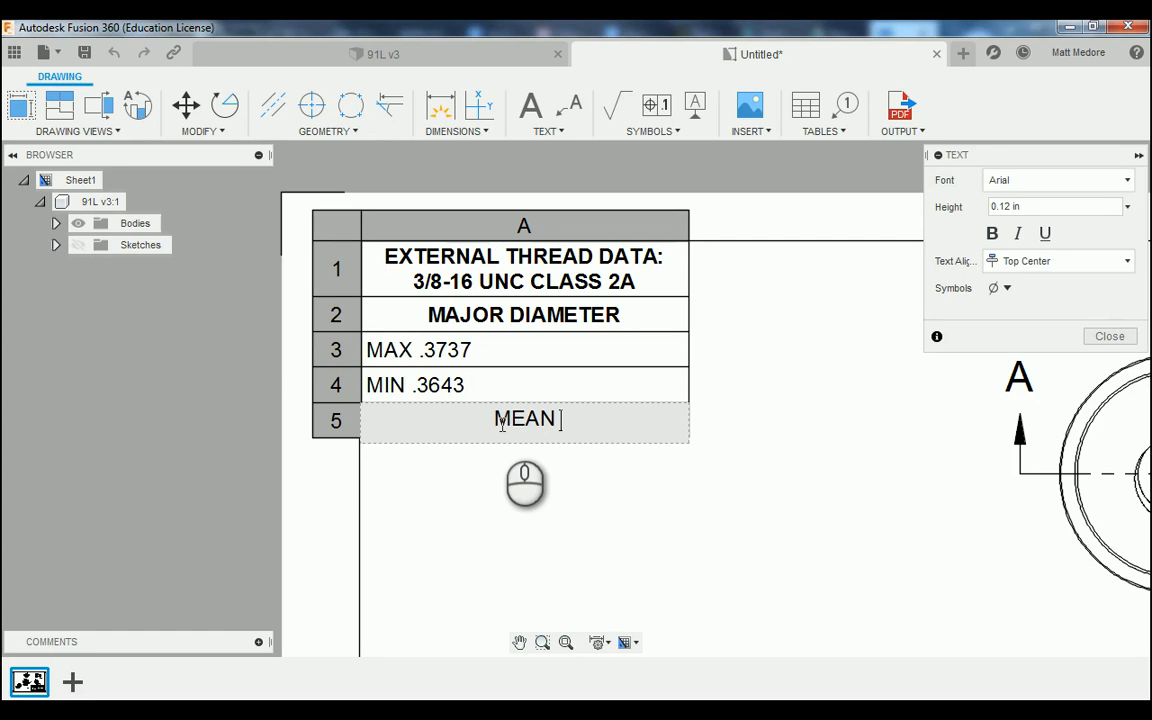
{"action": "type", "text": ".3690"}
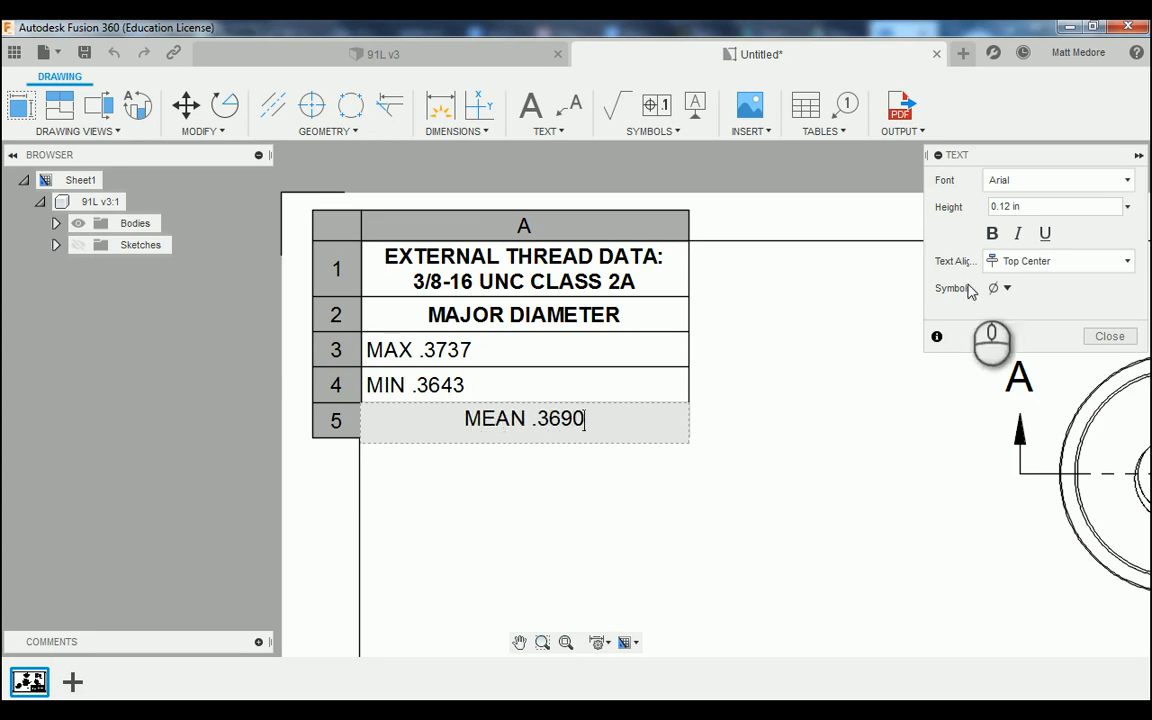
{"action": "left_click", "coordinate": [1018, 233]}
{"action": "left_click", "coordinate": [1025, 261]}
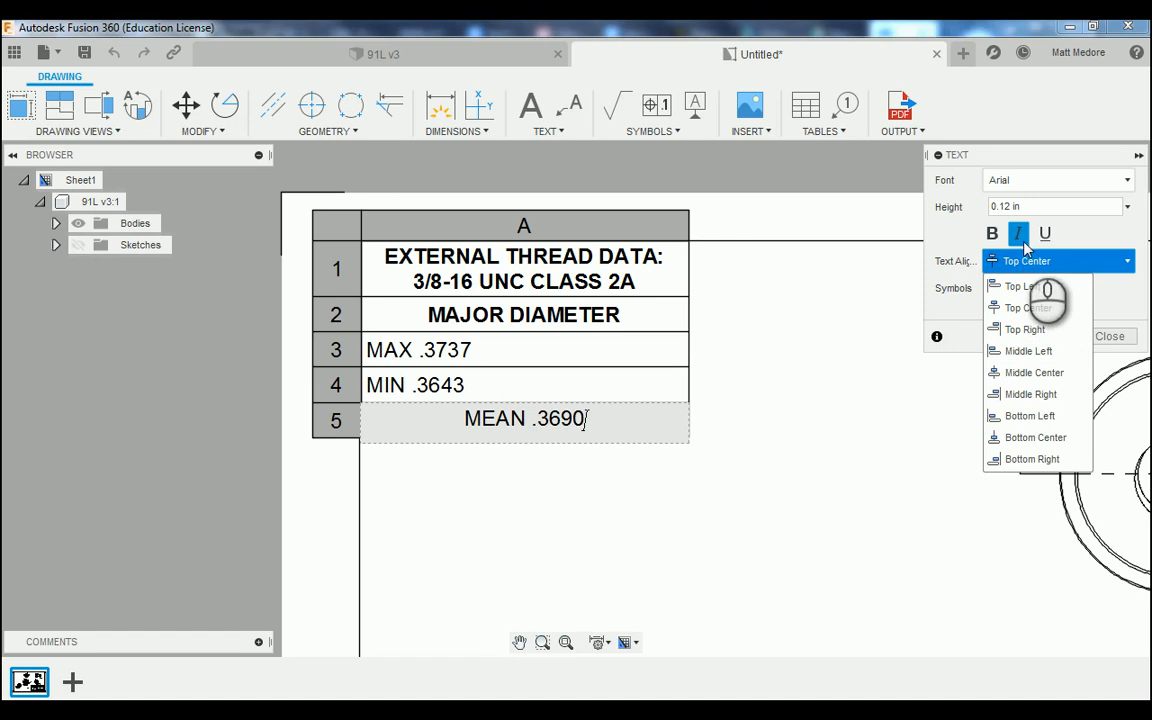
{"action": "left_click", "coordinate": [1018, 233]}
{"action": "left_click", "coordinate": [1022, 259]}
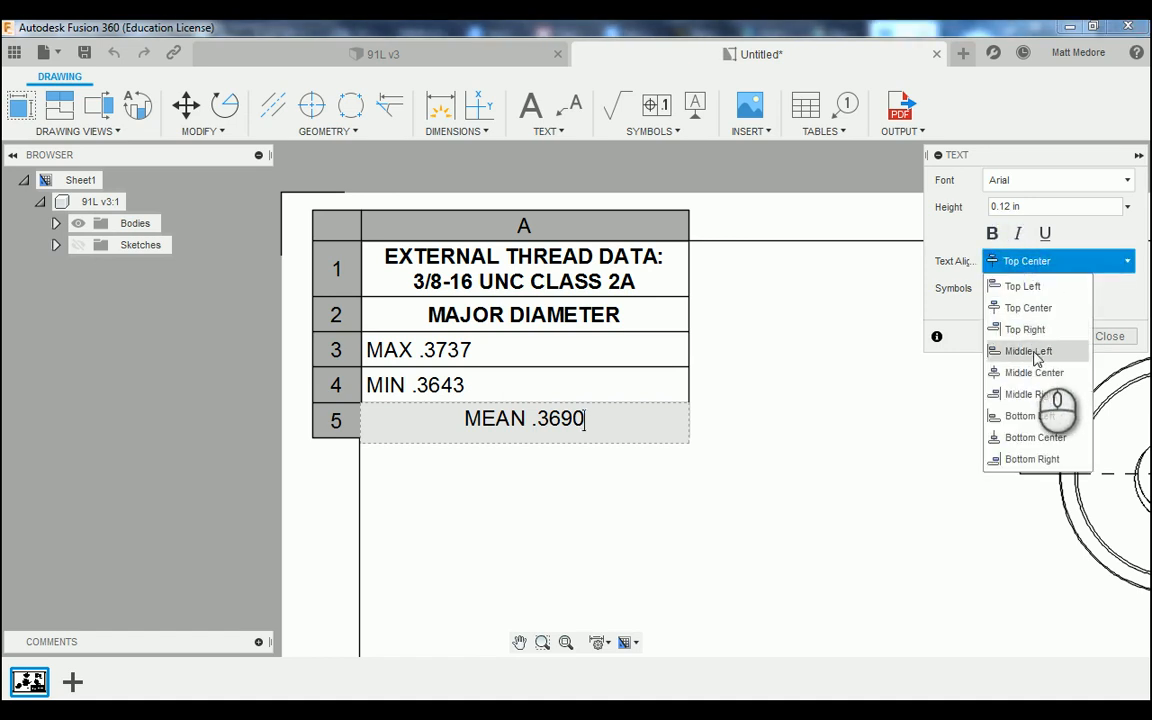
{"action": "left_click", "coordinate": [1028, 351]}
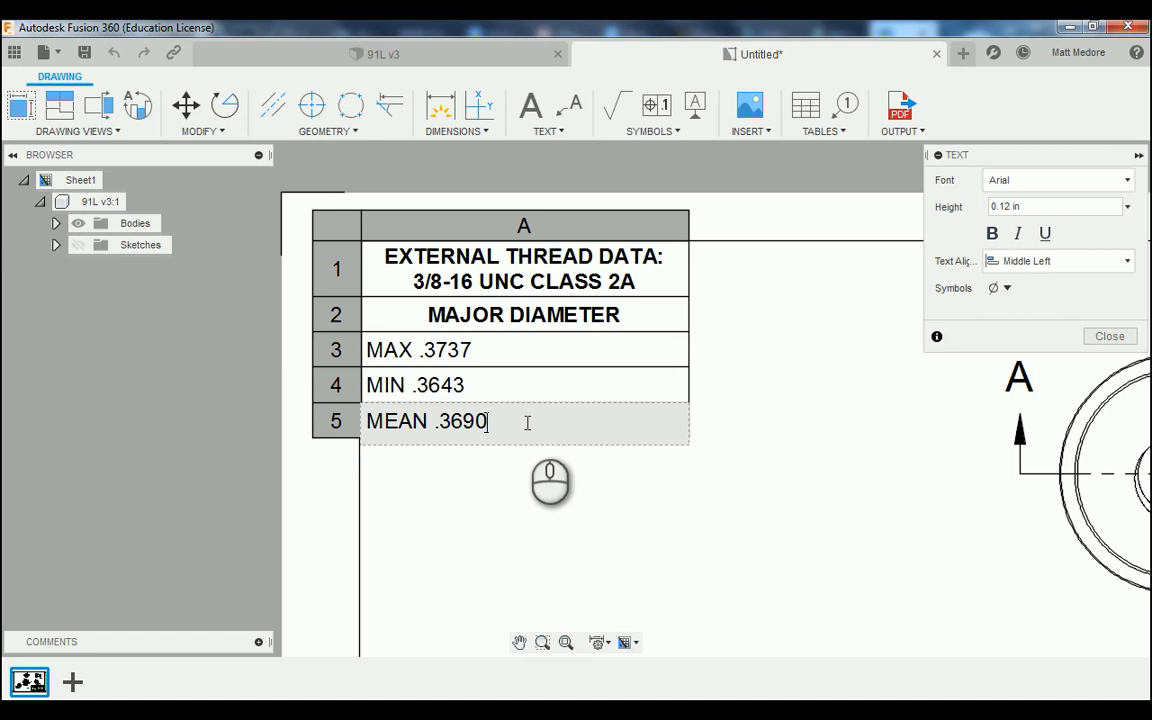
Add three empty rows below the "MEAN .3690" row of the table
{"action": "key", "text": "Return"}
{"action": "key", "text": "Return"}
{"action": "key", "text": "Return"}
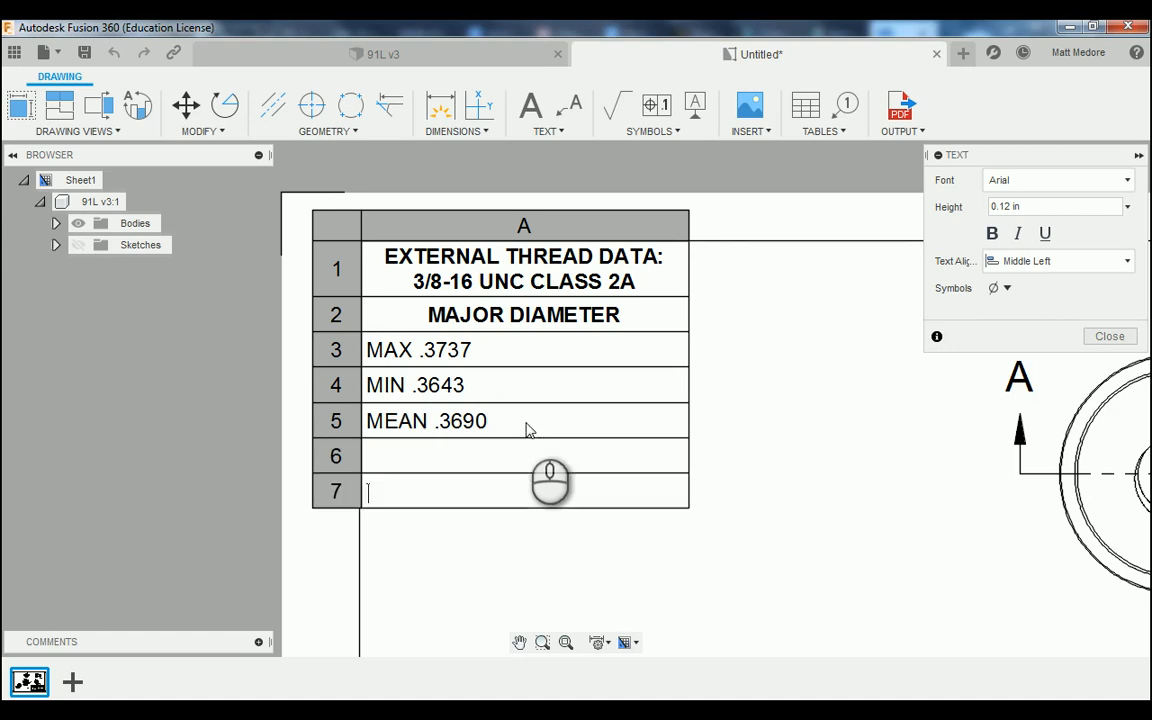
Enter "PITCH DIAMETER" in the table's sixth row and align it Middle Center
{"action": "left_click", "coordinate": [476, 458]}
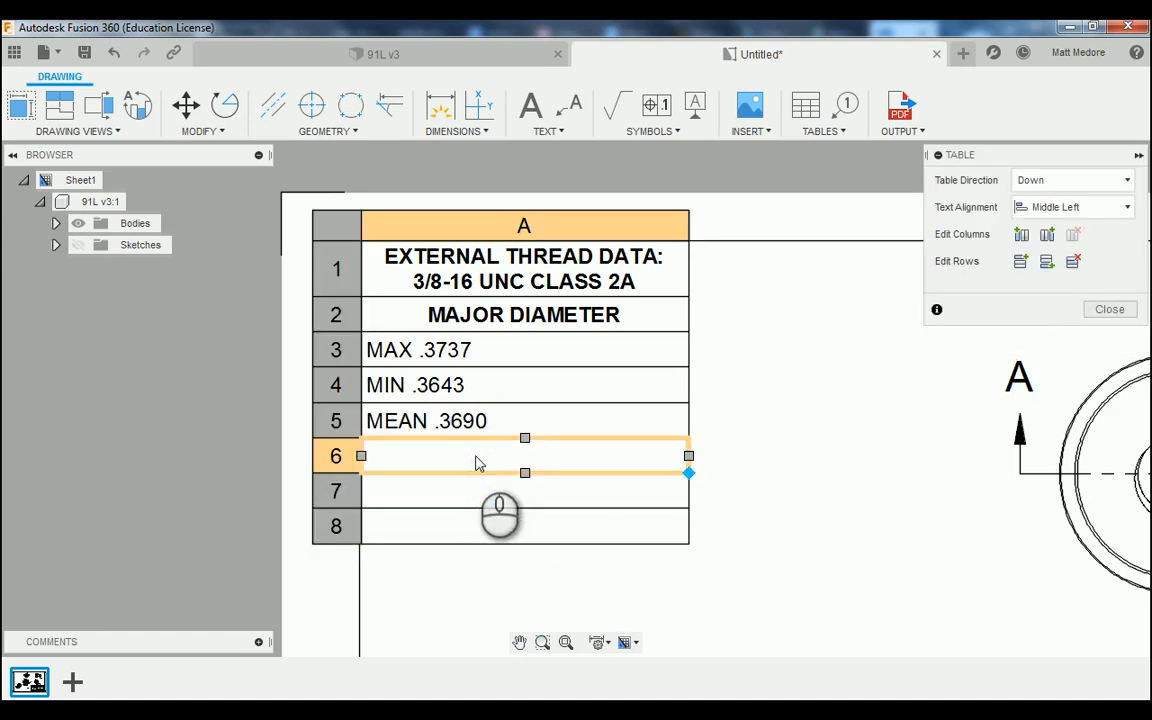
{"action": "double_click", "coordinate": [476, 458]}
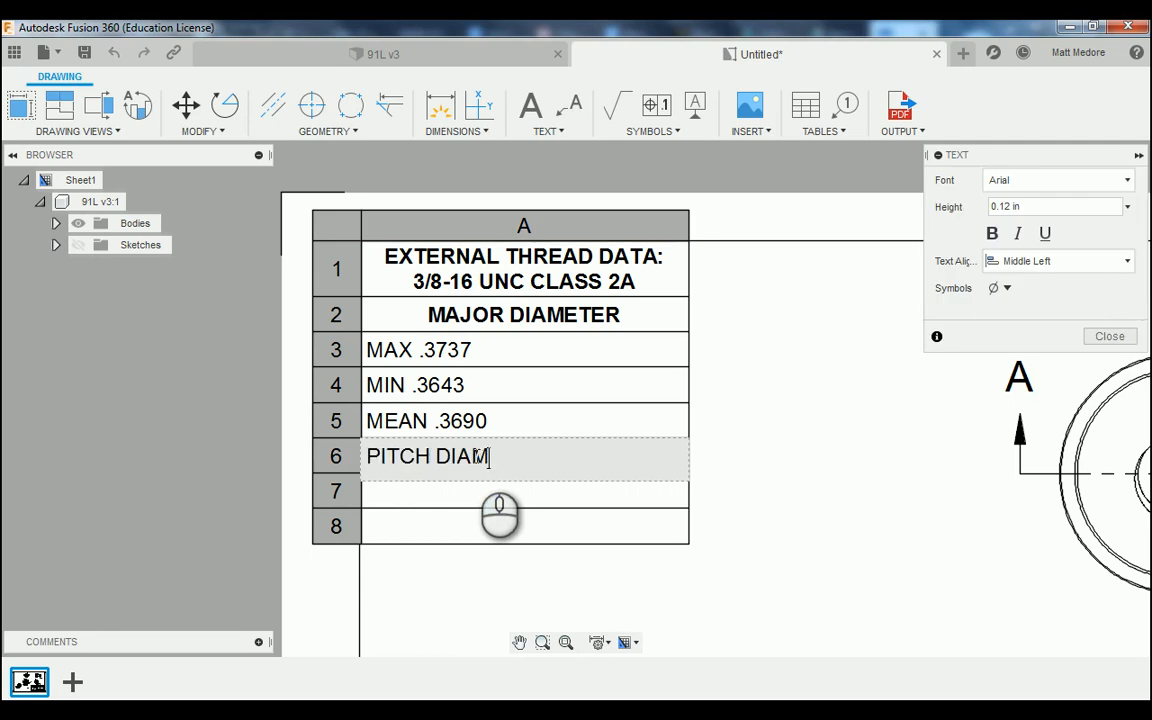
{"action": "left_click", "coordinate": [1078, 262]}
{"action": "left_click", "coordinate": [1047, 373]}
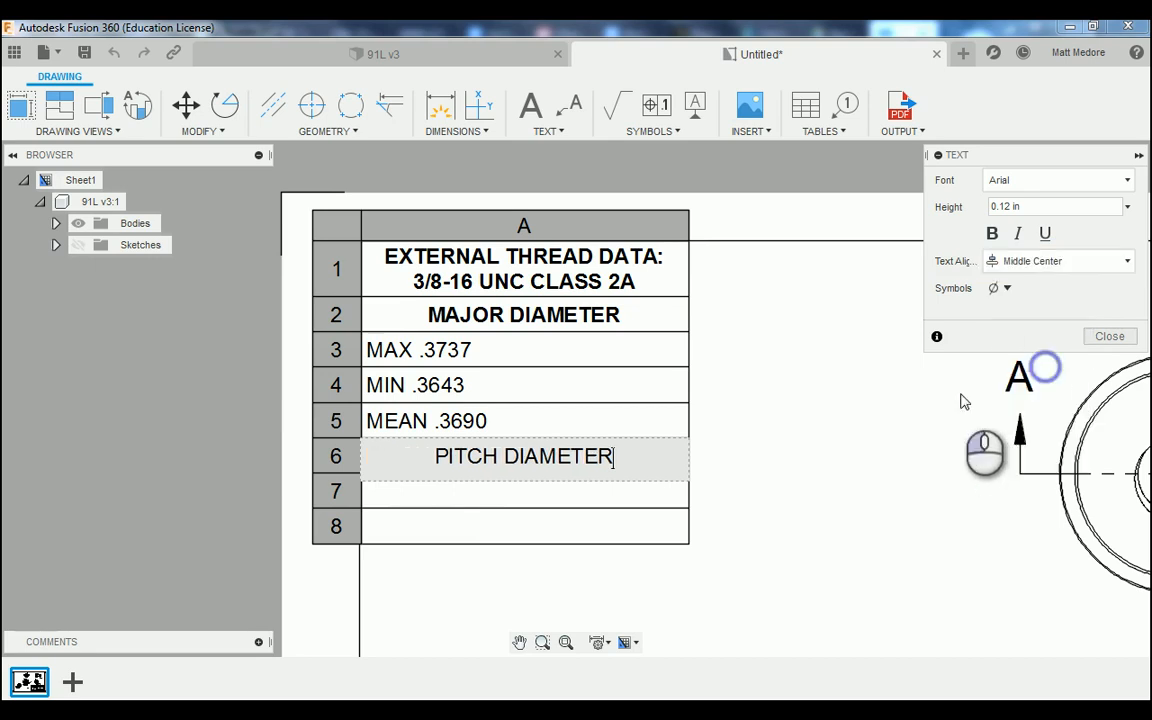
{"action": "left_click", "coordinate": [489, 496]}
Enter "MAX .3331" in row 7 and "MIN .3287" in row 8, and add a ninth row
{"action": "double_click", "coordinate": [478, 496]}
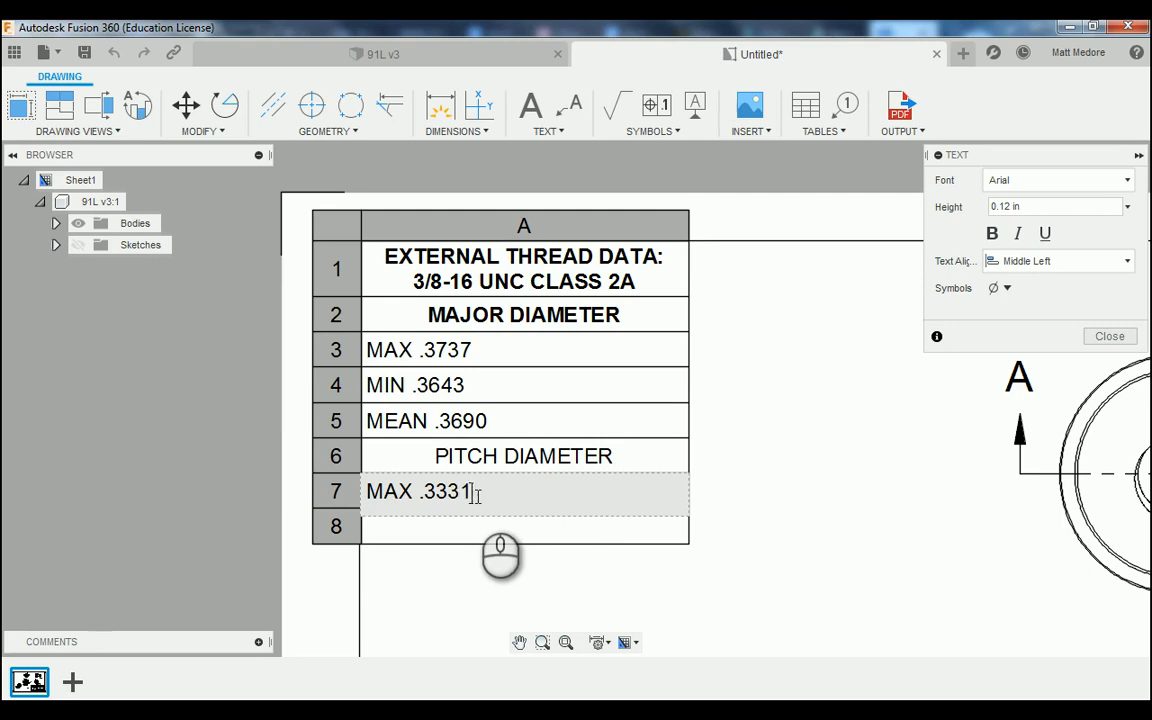
{"action": "key", "text": "Down"}
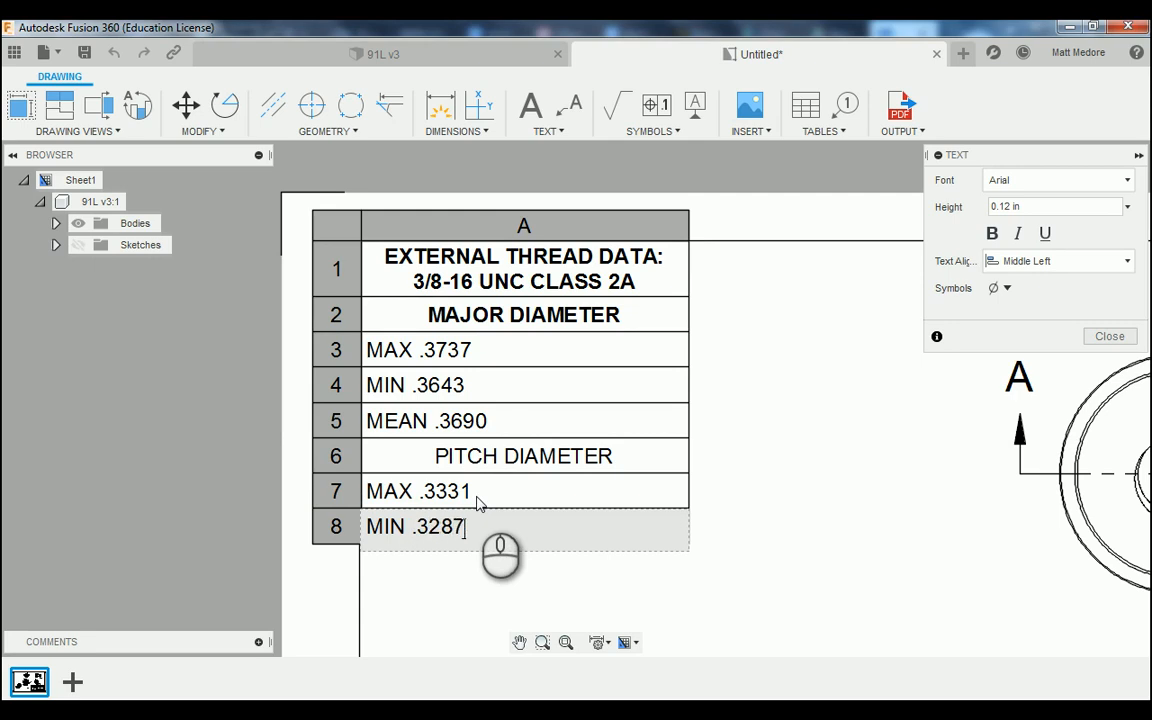
{"action": "key", "text": "Down"}
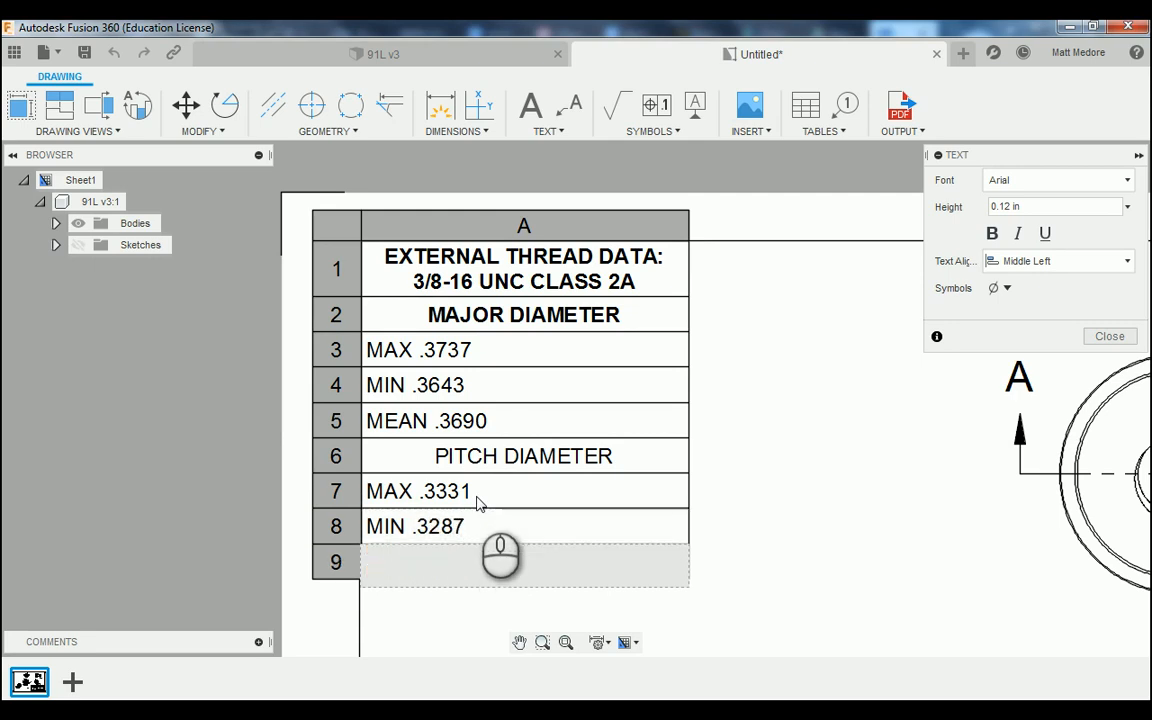
Enter "MINOR DIAMETER", "MAX .3060" and "MIN .2881" in rows 9 to 11, adding rows 10 and 11, and finish editing
{"action": "key", "text": "Down"}
{"action": "key", "text": "Up"}
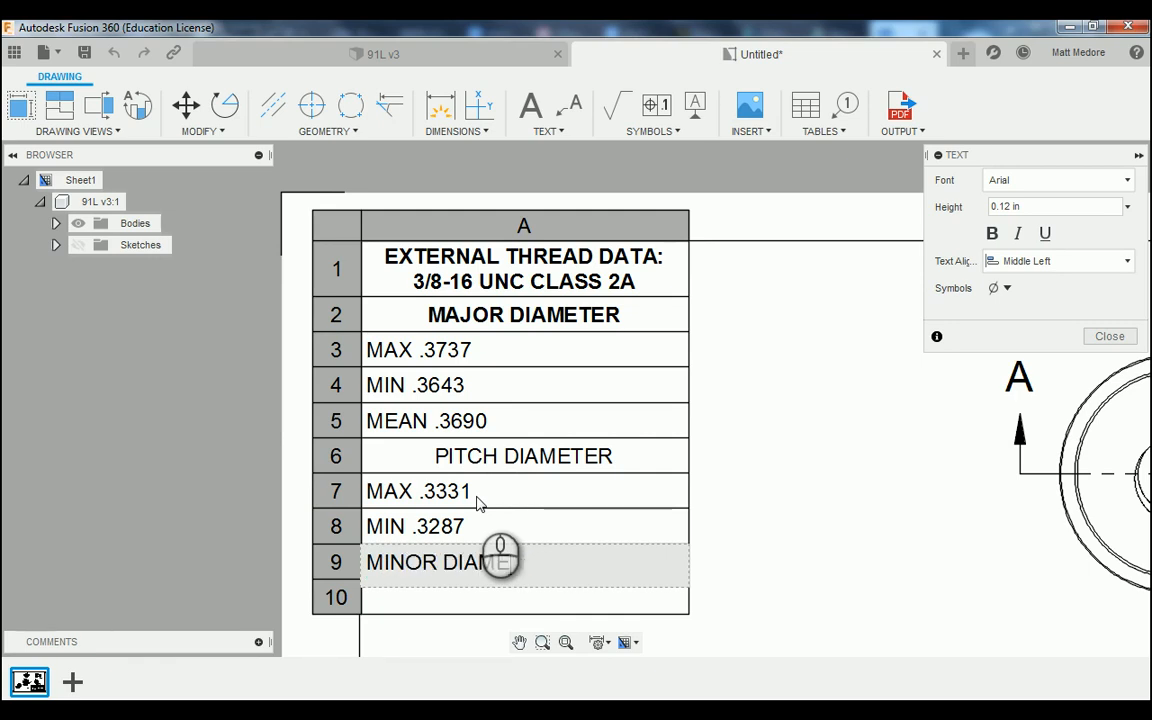
{"action": "key", "text": "Down"}
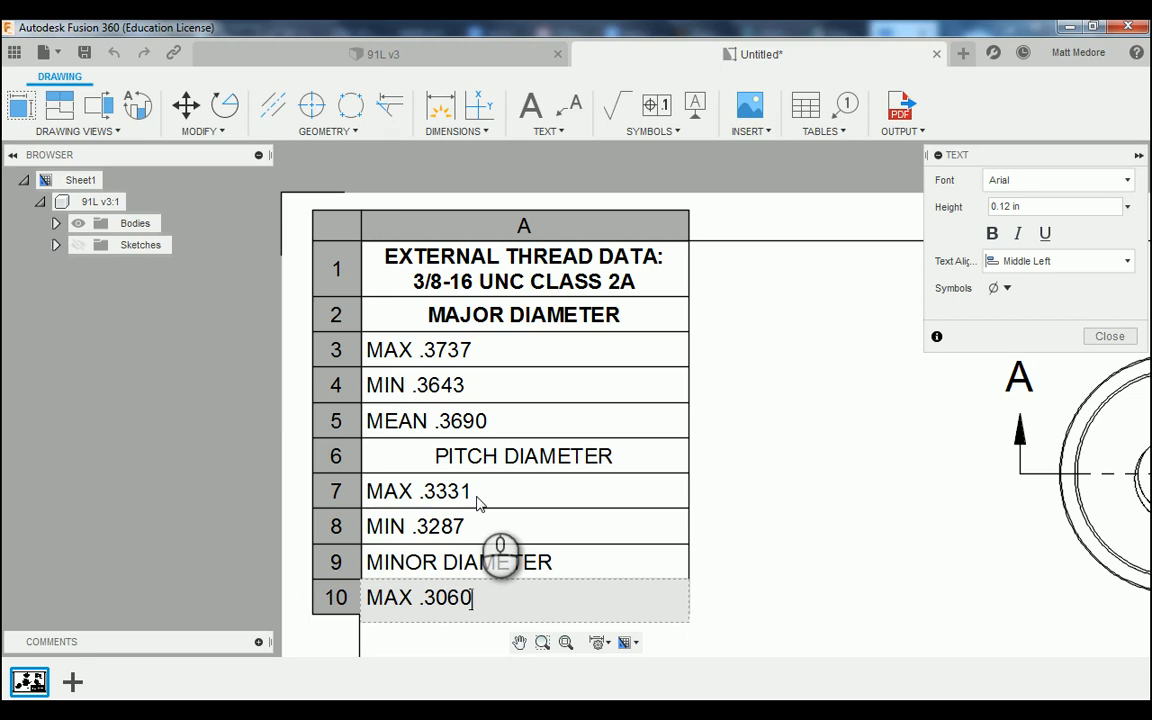
{"action": "key", "text": "Down"}
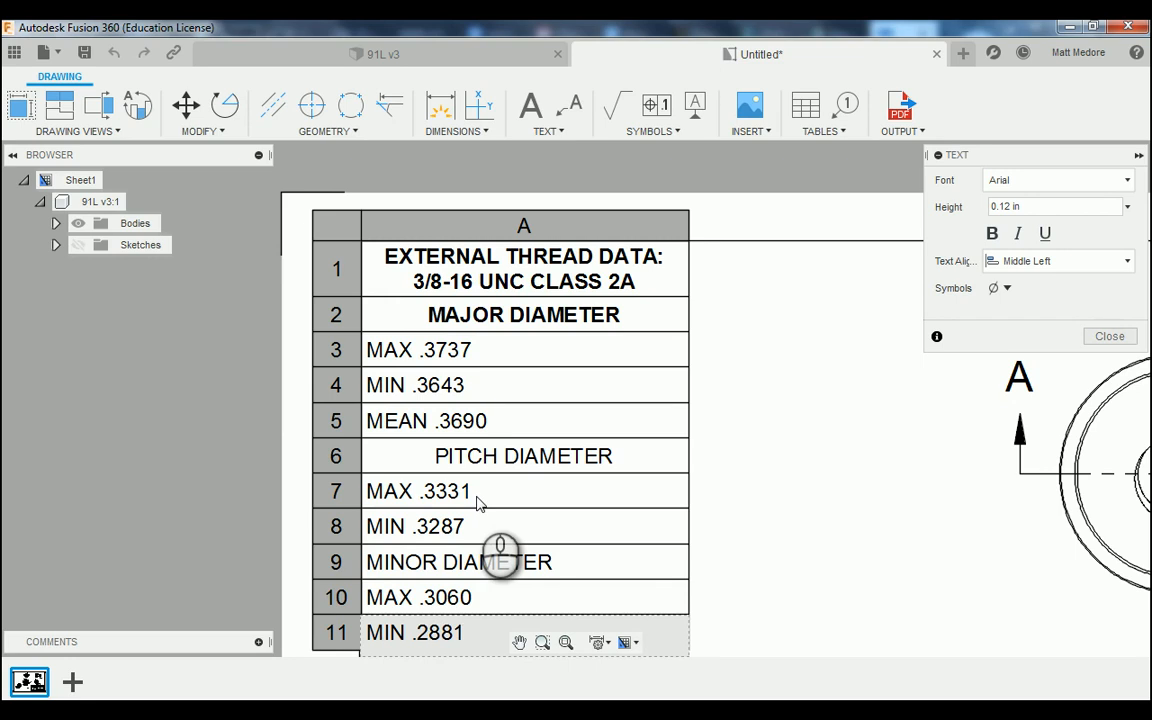
{"action": "left_click", "coordinate": [571, 567]}
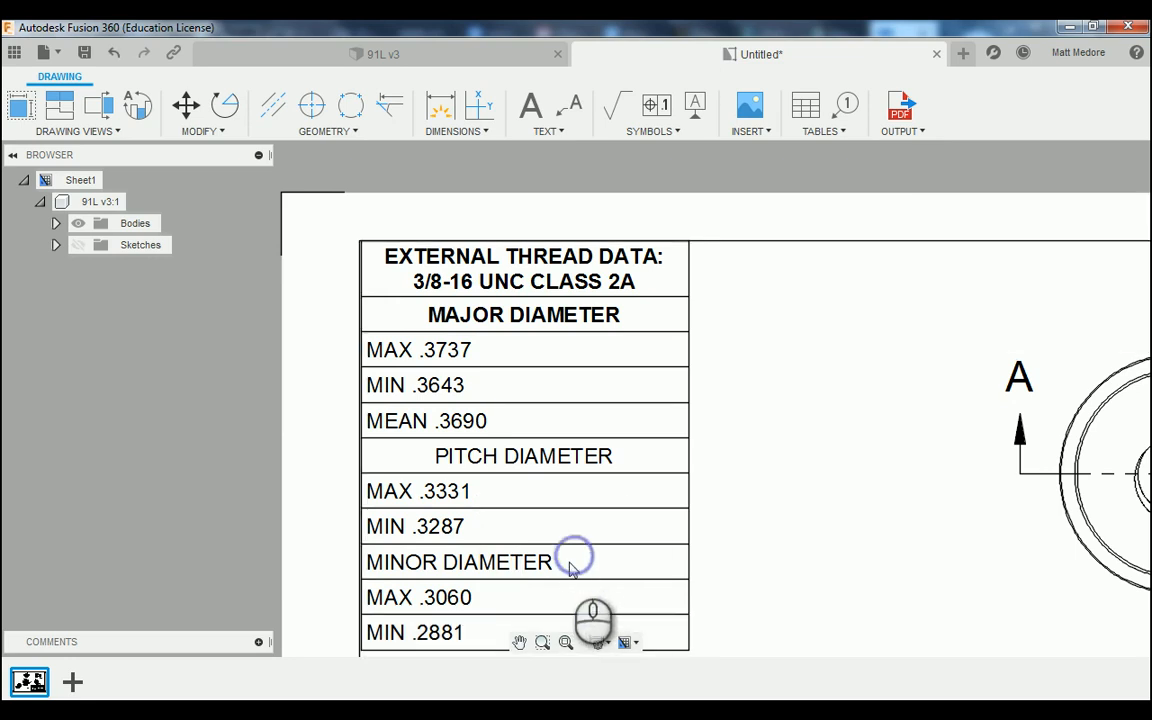
Make the "MINOR DIAMETER" text bold, align it Middle Center and finish editing the cell
{"action": "double_click", "coordinate": [571, 563]}
{"action": "double_click", "coordinate": [571, 563]}
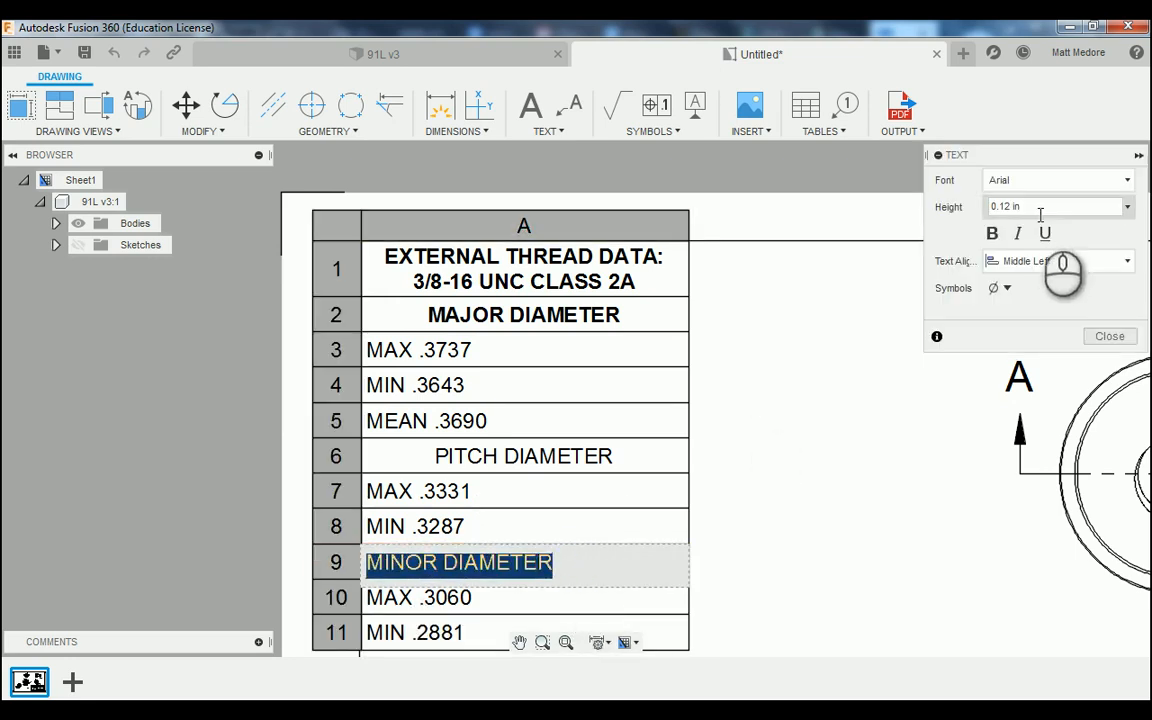
{"action": "left_click", "coordinate": [992, 233]}
{"action": "left_click", "coordinate": [1050, 261]}
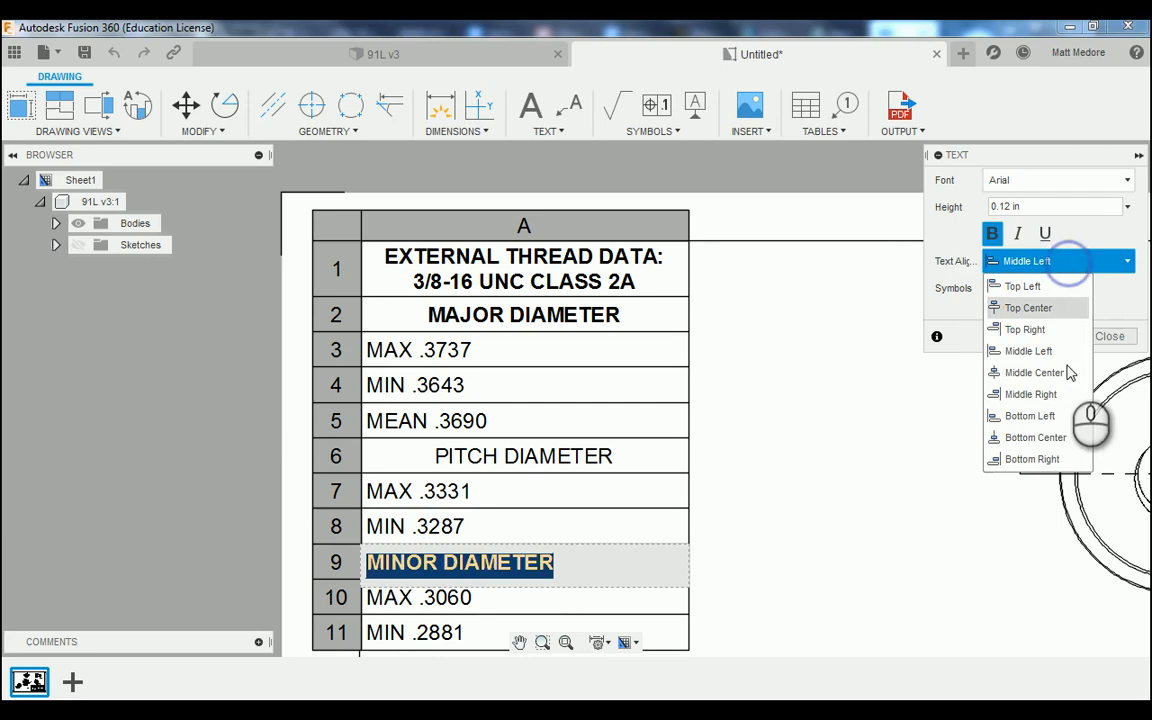
{"action": "left_click", "coordinate": [1035, 372]}
{"action": "left_click", "coordinate": [1105, 336]}
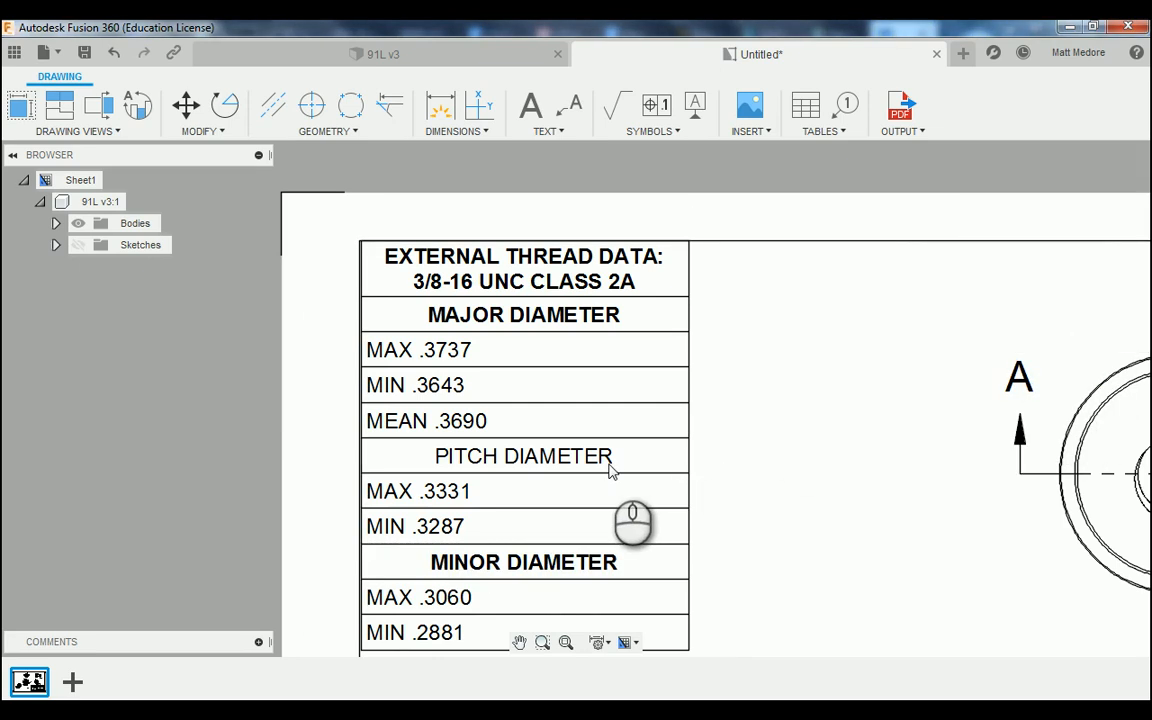
Make the "PITCH DIAMETER" heading in the thread data table bold and finish editing the cell
{"action": "double_click", "coordinate": [609, 466]}
{"action": "left_click_drag", "start_coordinate": [628, 462], "coordinate": [415, 459]}
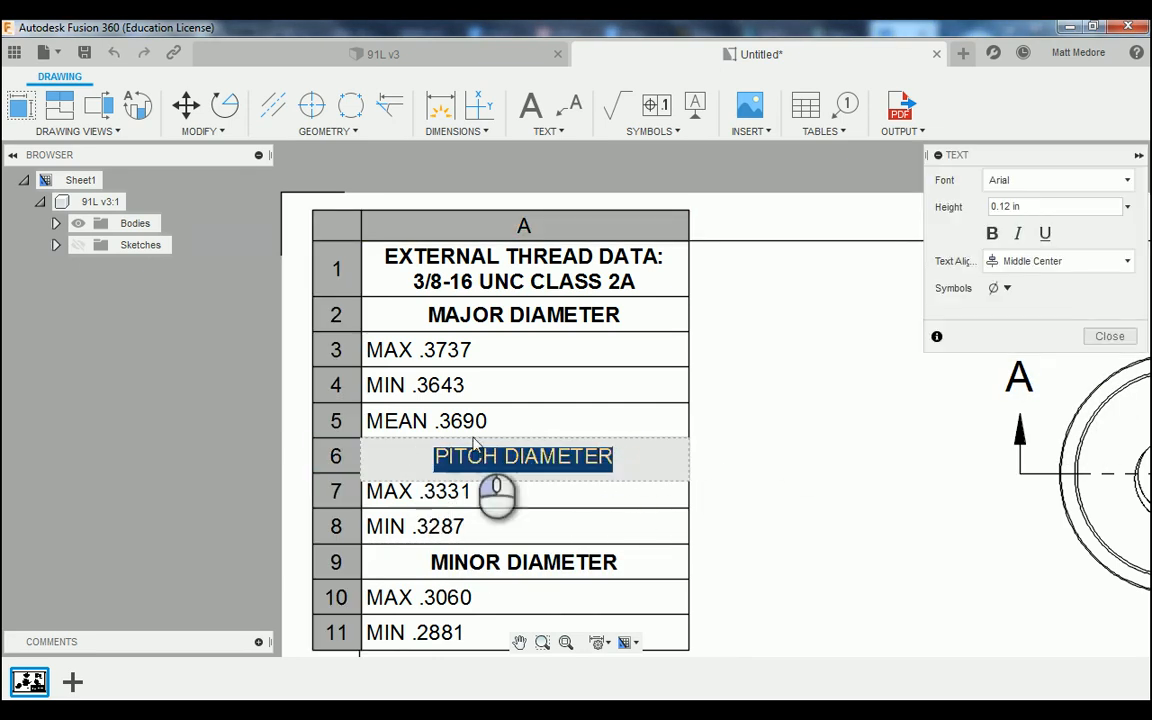
{"action": "left_click", "coordinate": [992, 233]}
{"action": "left_click", "coordinate": [1108, 336]}
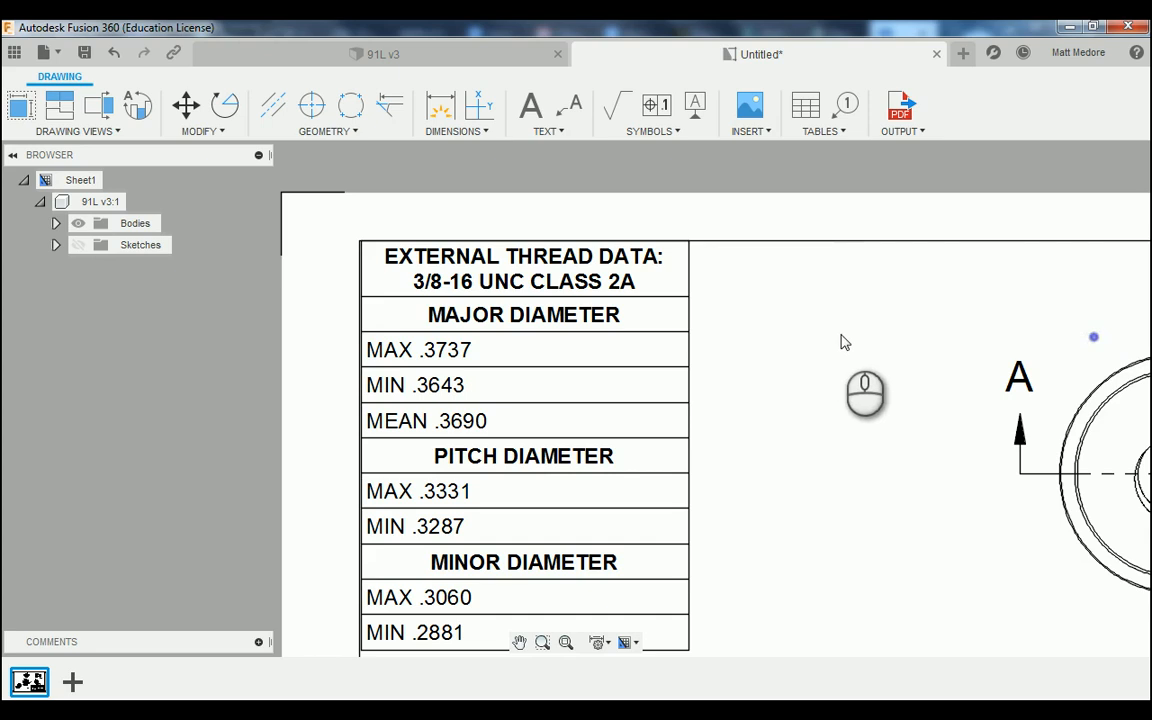
Open the title block attributes for editing and enter "6061-T6 AL" as the material
{"action": "scroll", "coordinate": [301, 319], "scroll_direction": "down", "scroll_amount": 3}
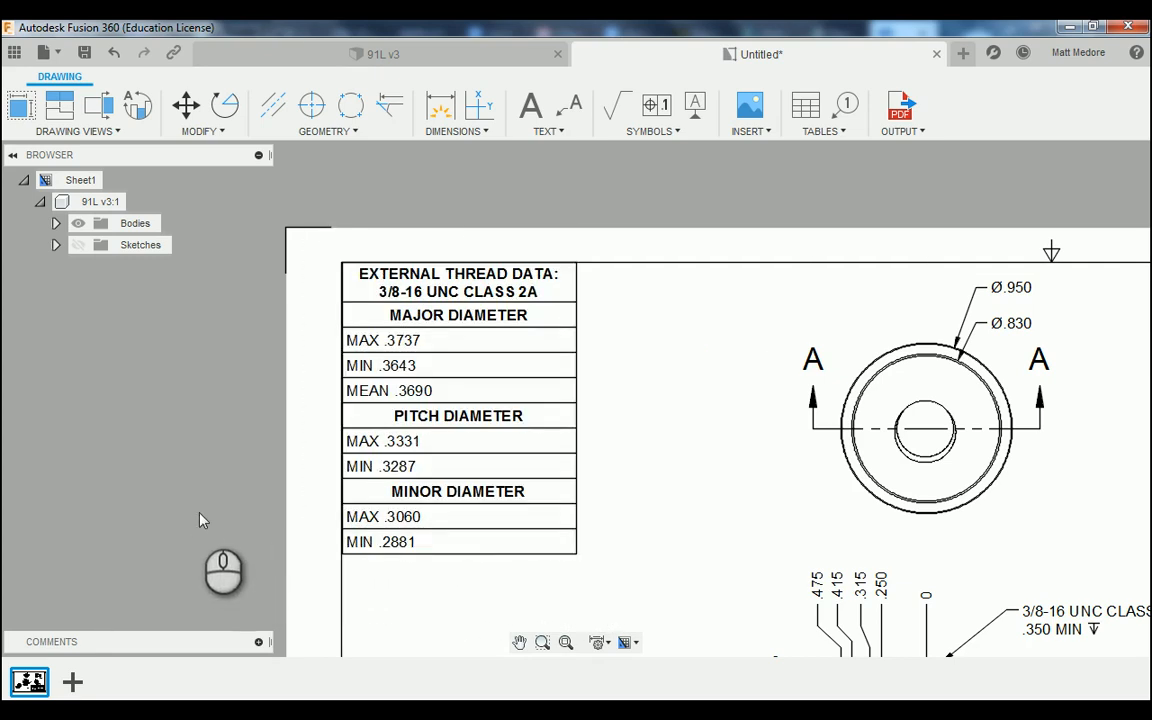
{"action": "scroll", "coordinate": [181, 500], "scroll_direction": "down", "scroll_amount": 2}
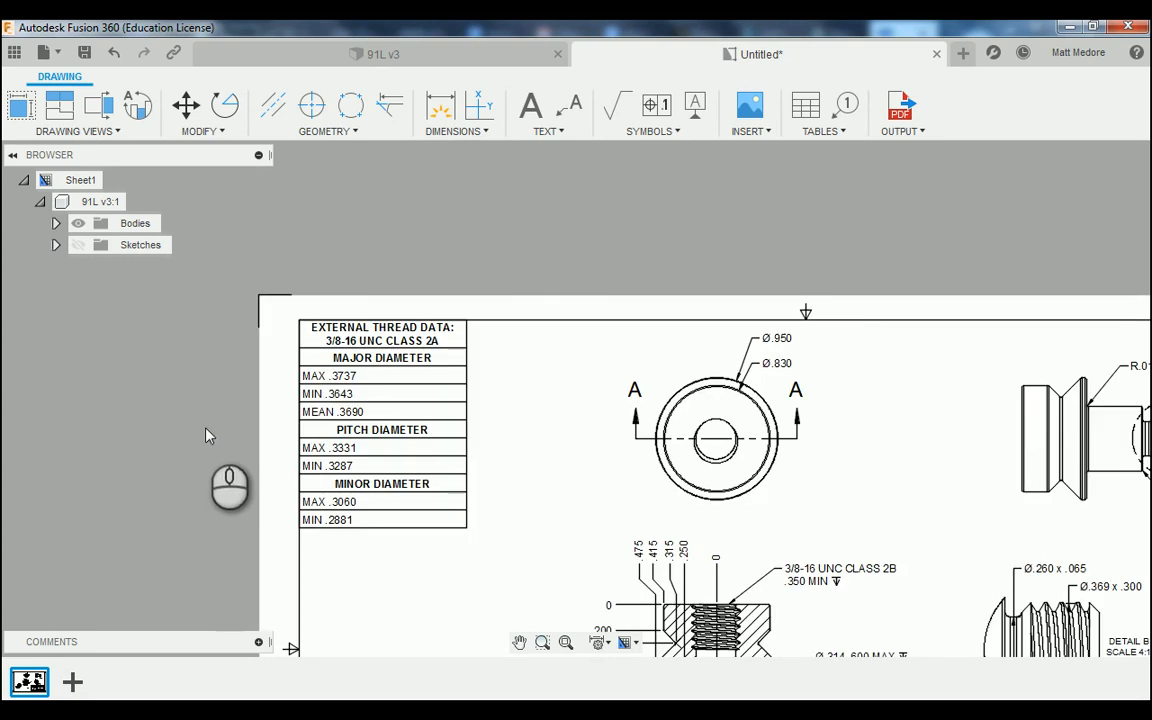
{"action": "scroll", "coordinate": [207, 435], "scroll_direction": "down", "scroll_amount": 4}
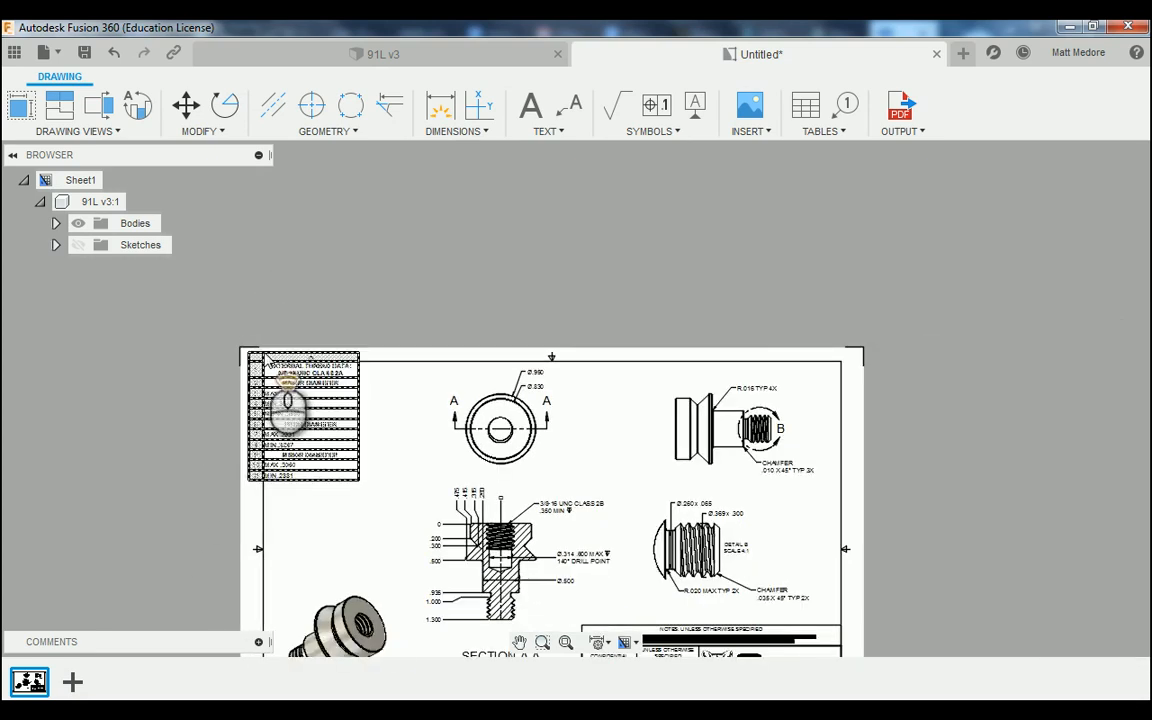
{"action": "scroll", "coordinate": [258, 350], "scroll_direction": "down", "scroll_amount": 2}
{"action": "scroll", "coordinate": [535, 585], "scroll_direction": "up", "scroll_amount": 5}
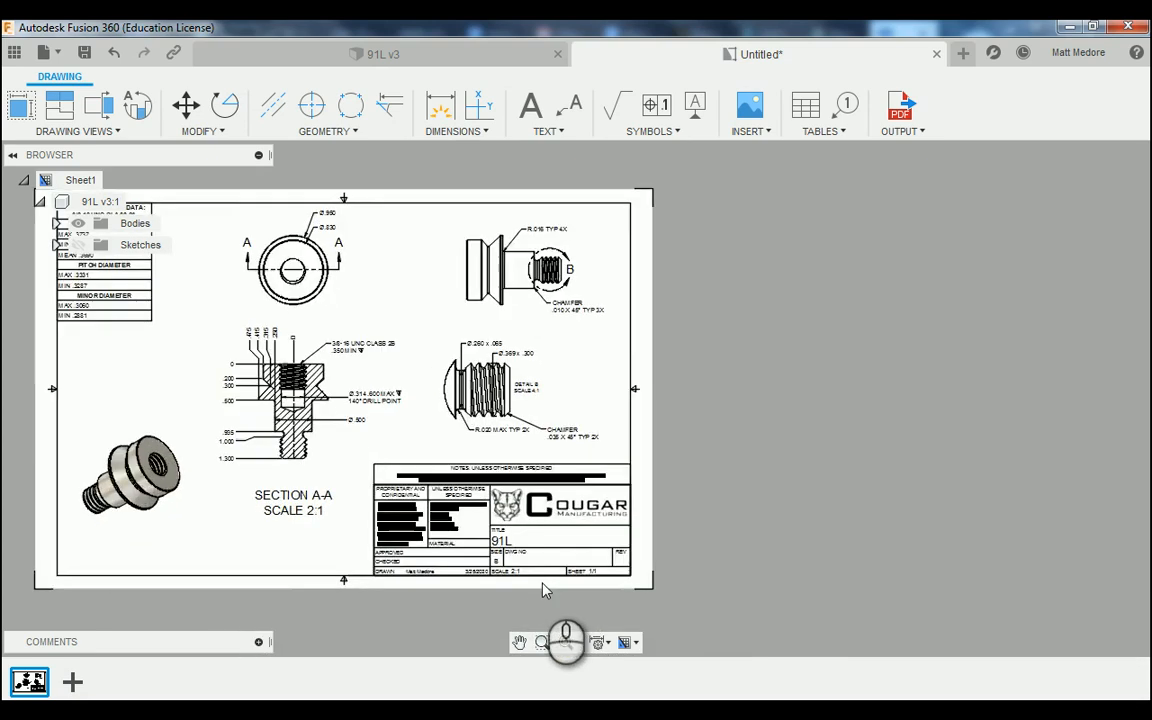
{"action": "scroll", "coordinate": [527, 583], "scroll_direction": "up", "scroll_amount": 4}
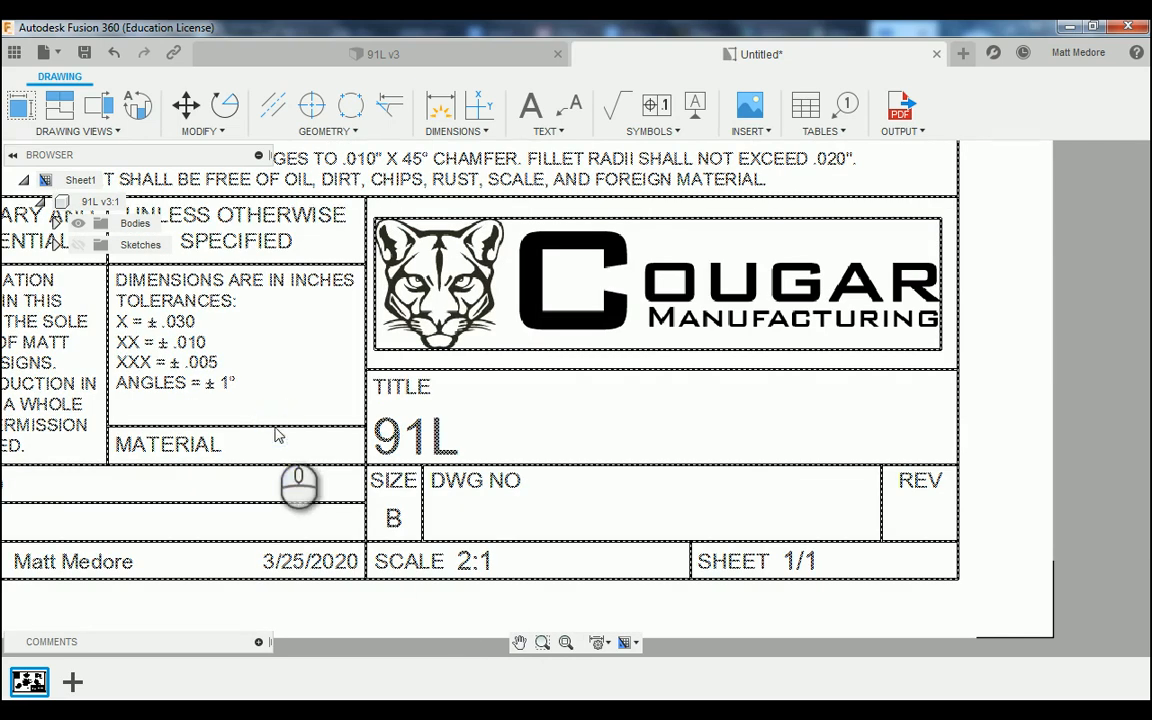
{"action": "left_click", "coordinate": [388, 478]}
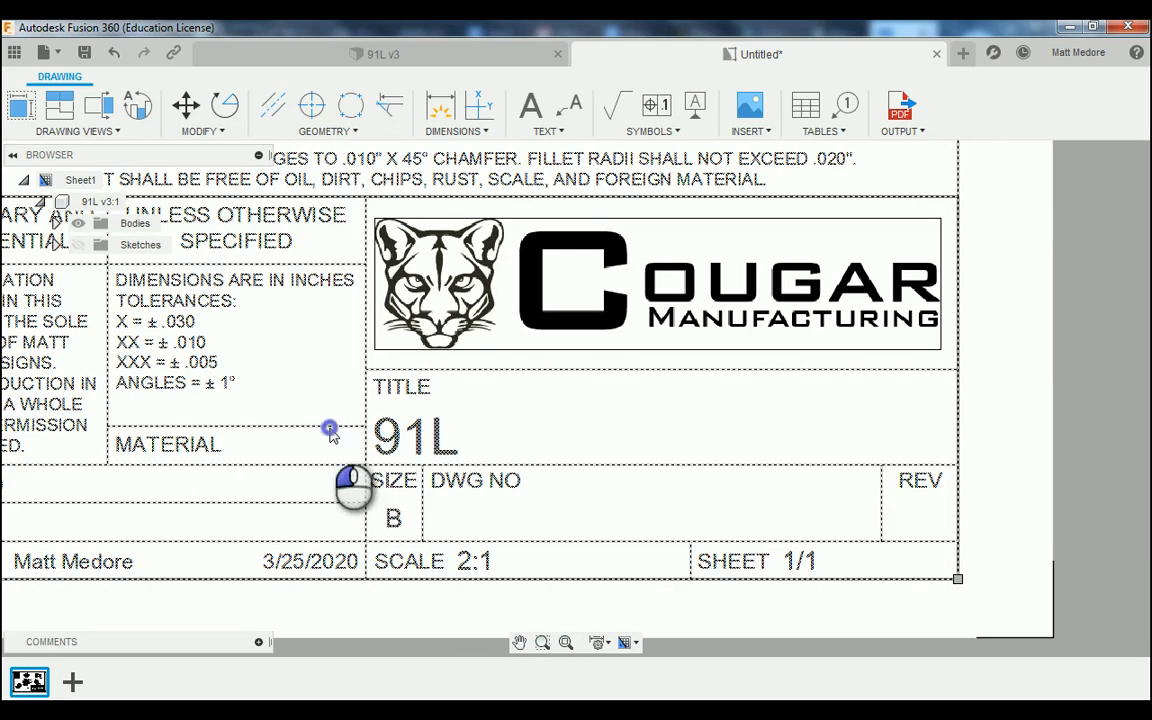
{"action": "double_click", "coordinate": [330, 433]}
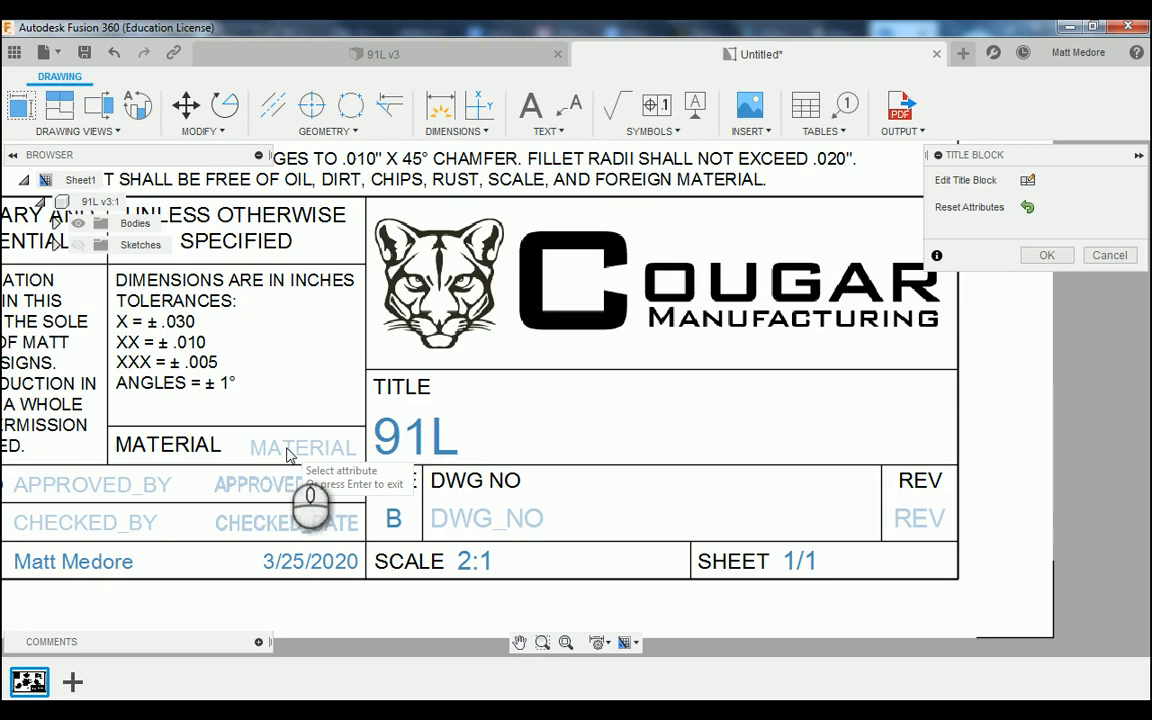
{"action": "left_click", "coordinate": [320, 448]}
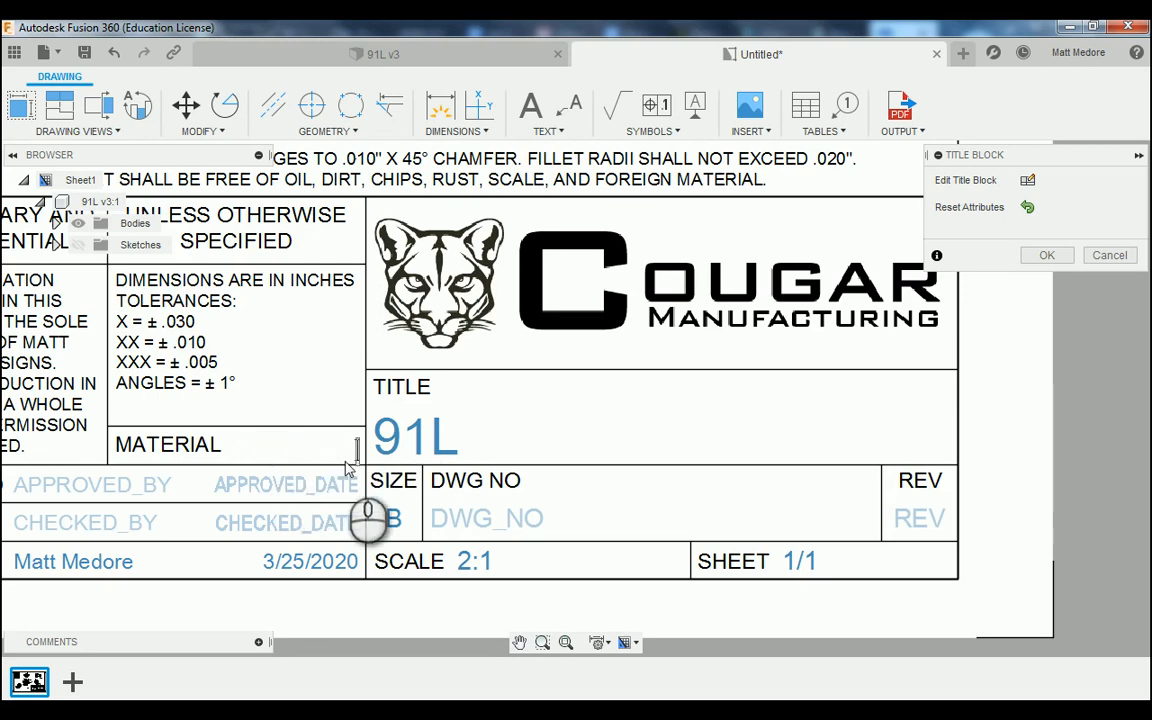
{"action": "type", "text": "6061"}
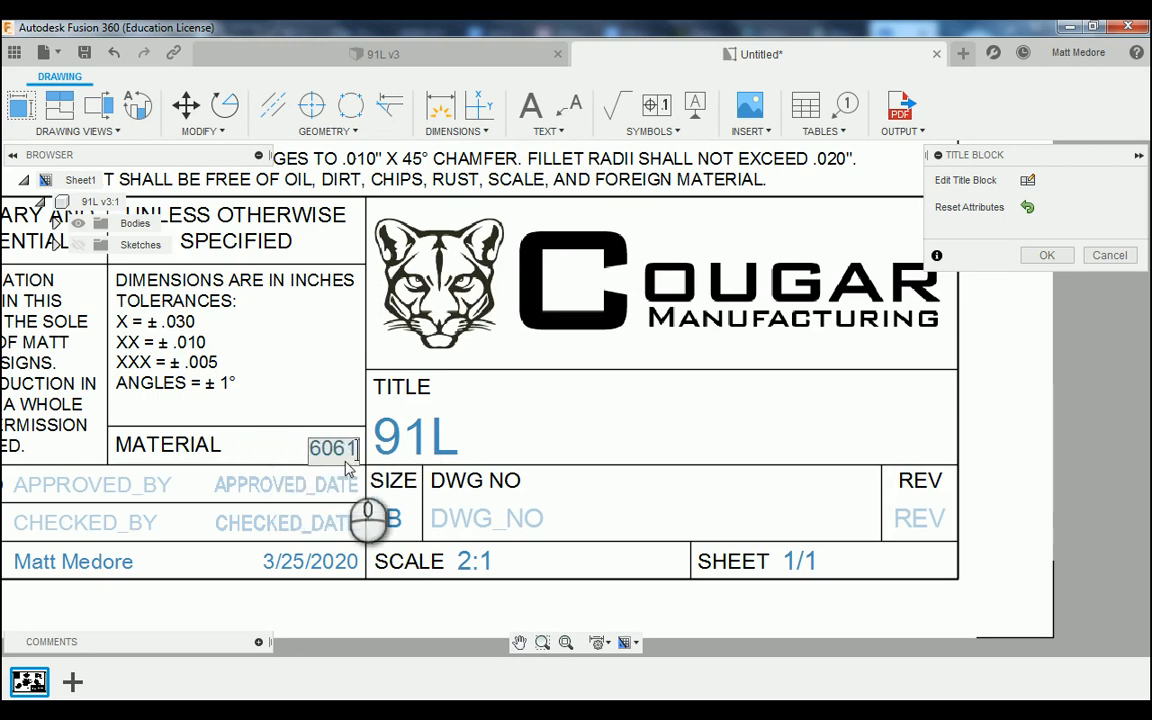
{"action": "type", "text": "-T6 AL"}
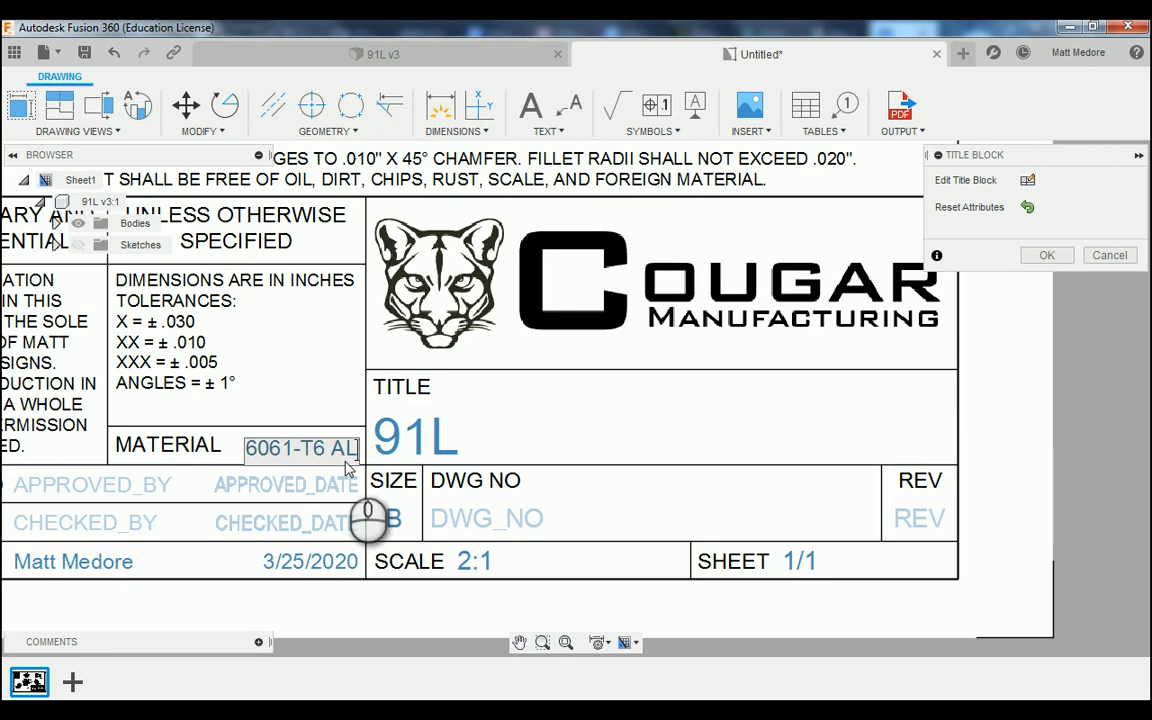
Set the title block revision to "A" and apply the attribute changes
{"action": "left_click", "coordinate": [921, 518]}
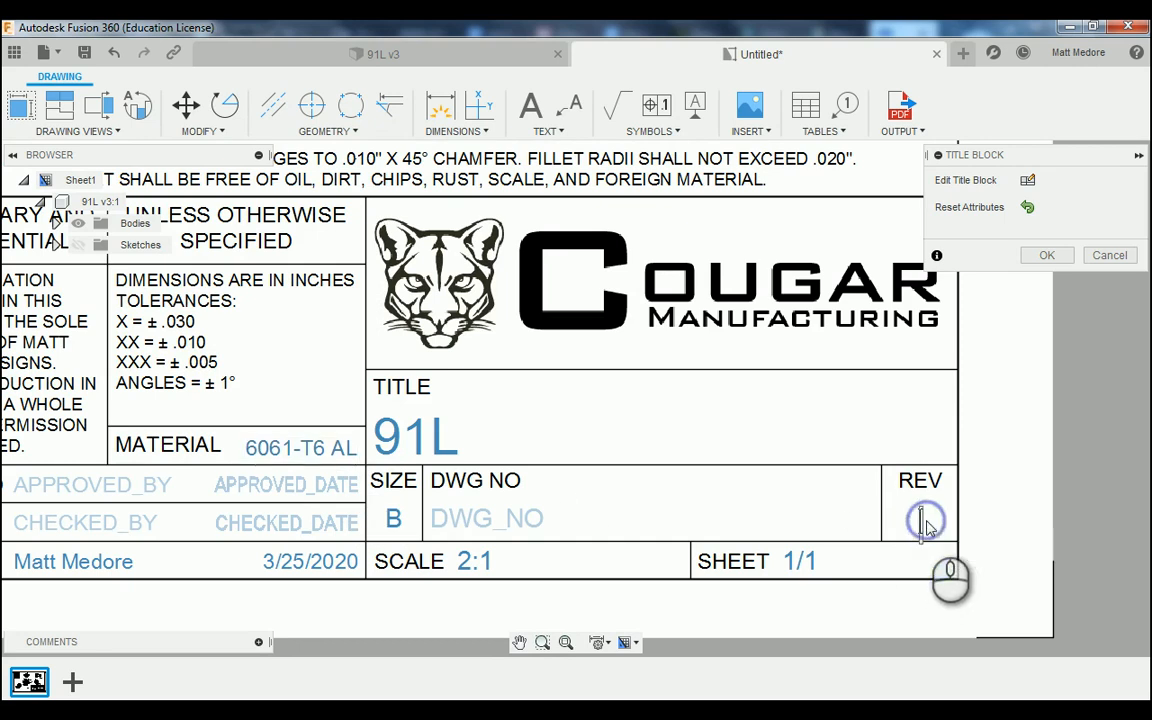
{"action": "type", "text": "A"}
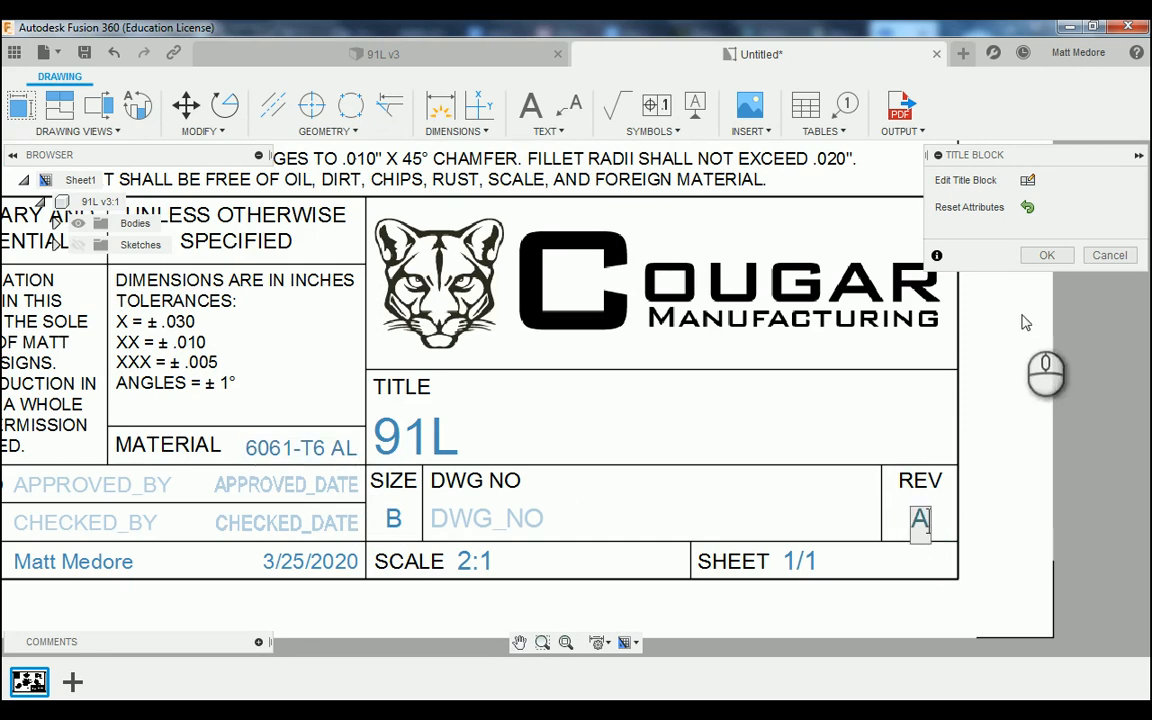
{"action": "left_click", "coordinate": [1047, 256]}
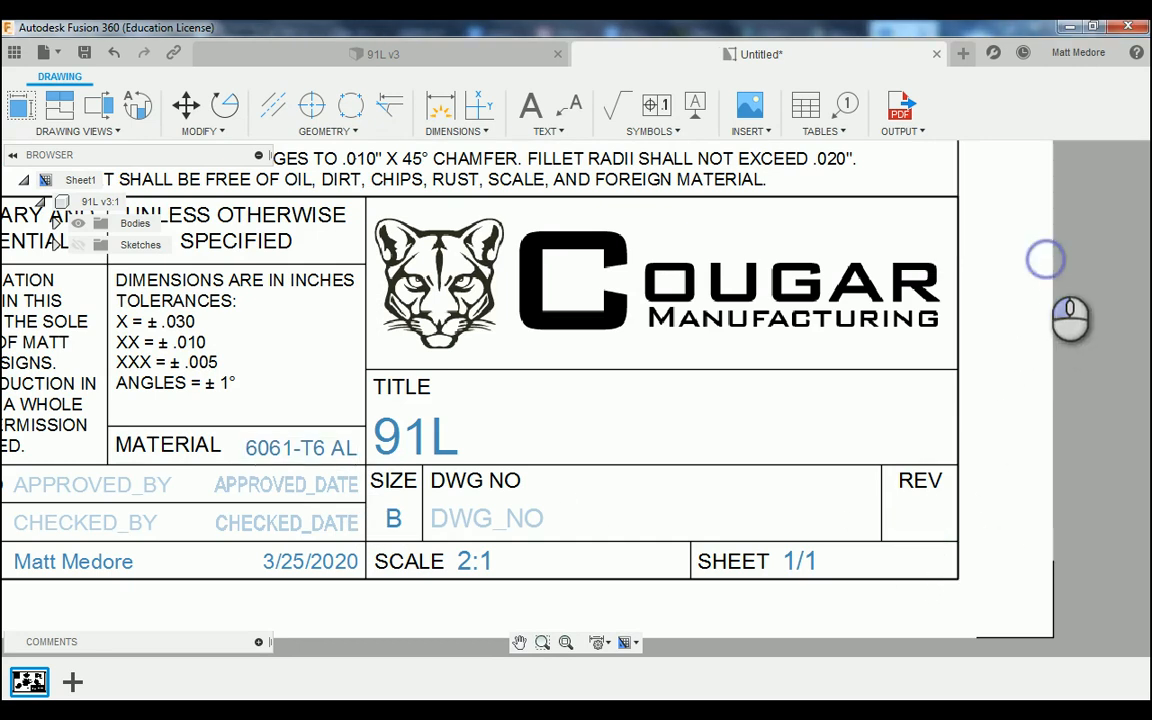
{"action": "scroll", "coordinate": [988, 505], "scroll_direction": "down", "scroll_amount": 5}
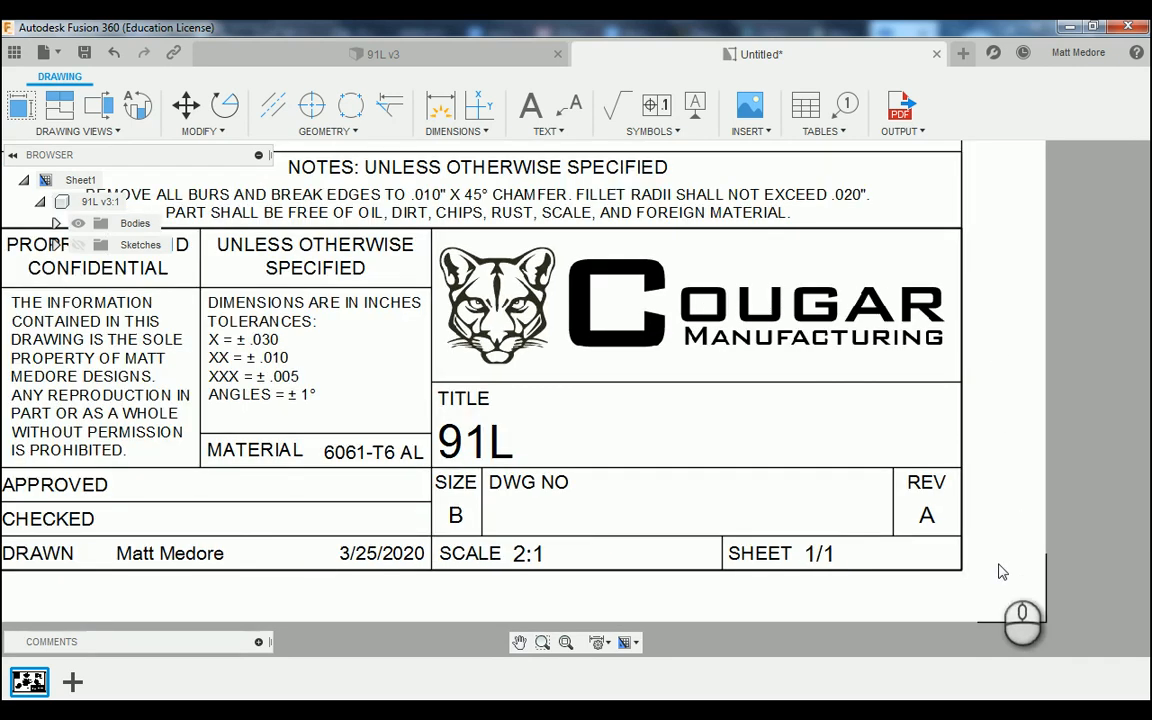
{"action": "scroll", "coordinate": [988, 617], "scroll_direction": "down", "scroll_amount": 6}
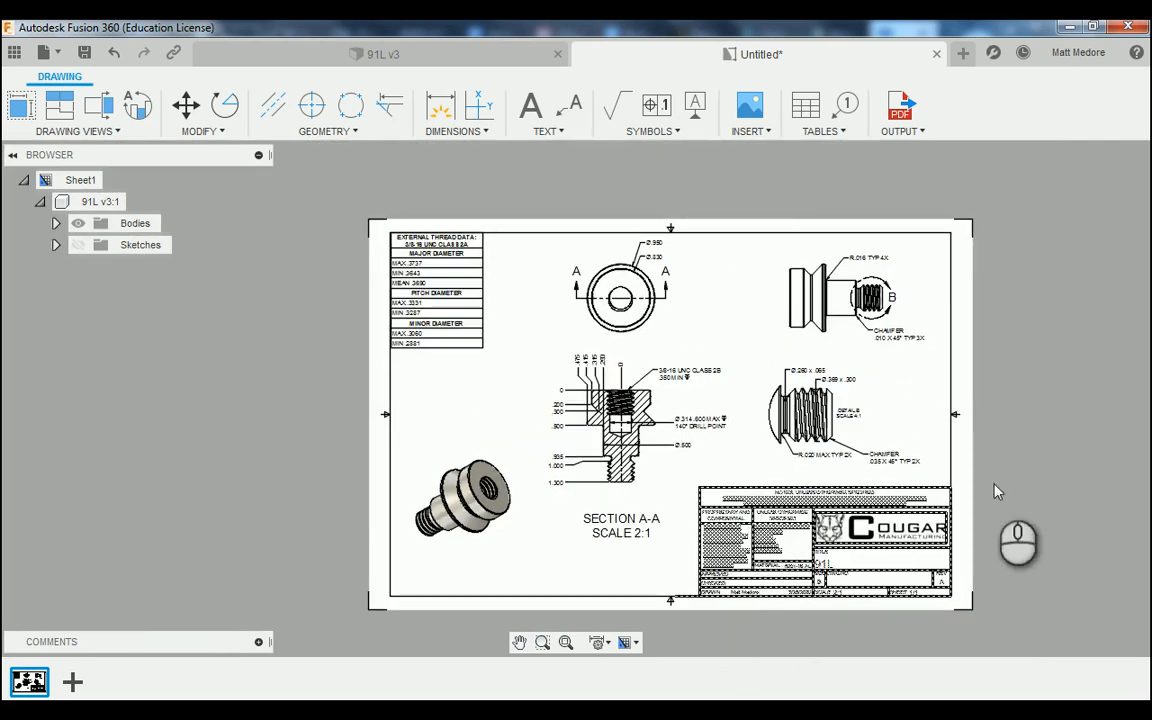
{"action": "scroll", "coordinate": [1034, 437], "scroll_direction": "up", "scroll_amount": 2}
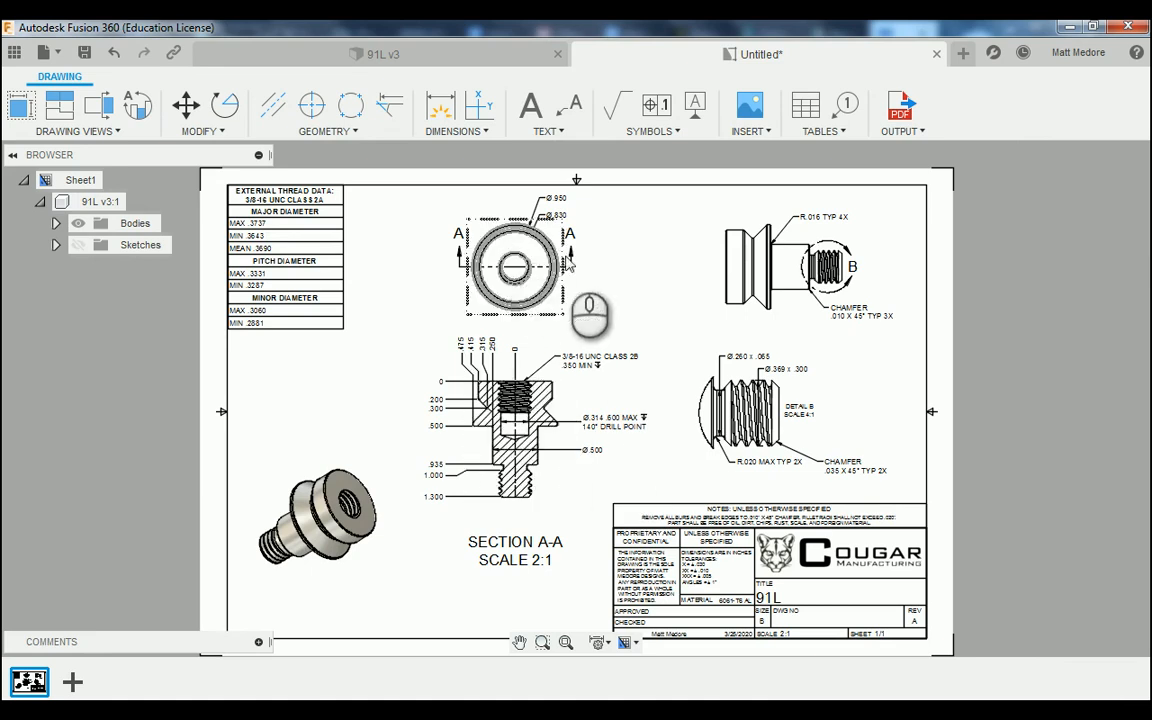